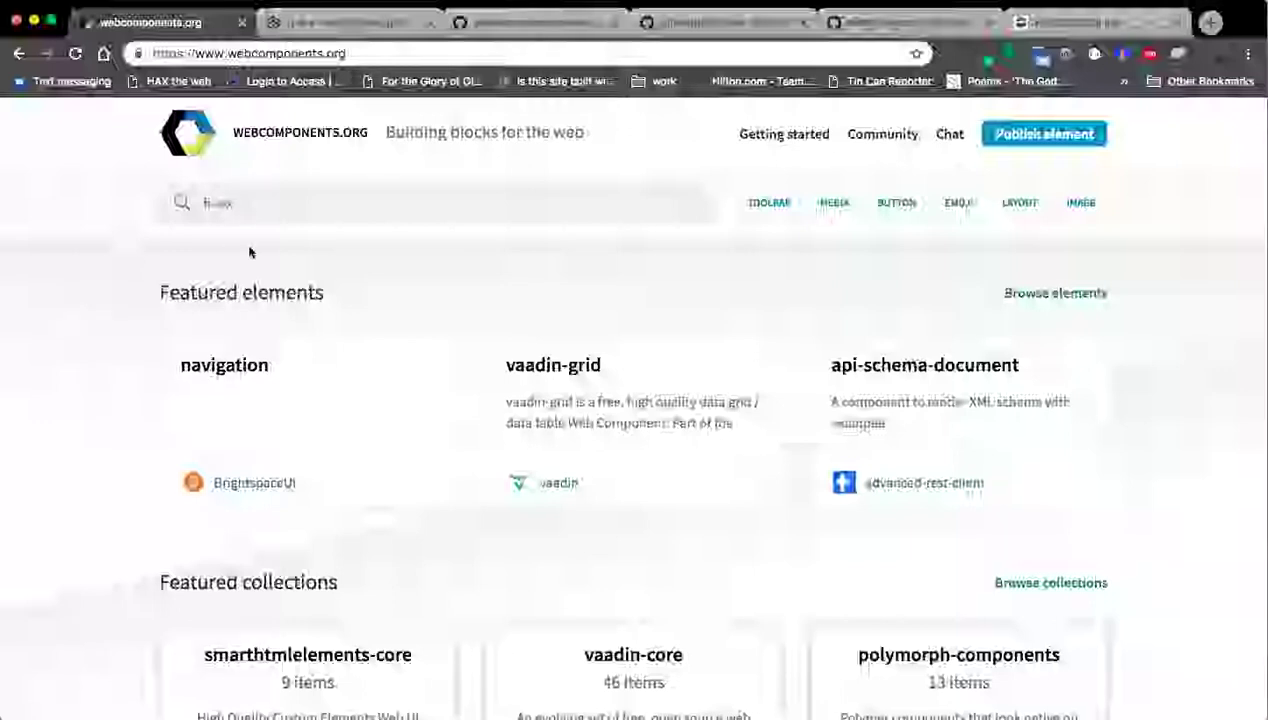
Search webcomponents.org for hax, show all 20 matching elements, and open the h-a-x detail page.
left_click(278, 206)
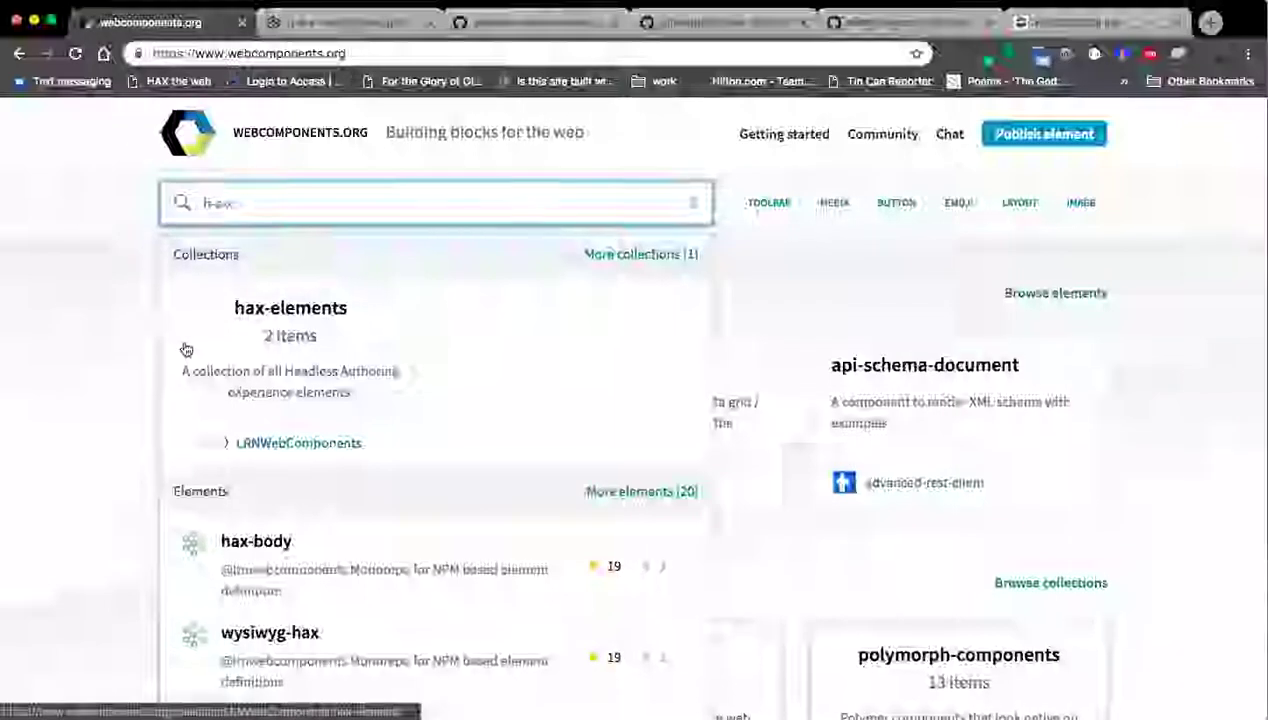
scroll(190, 346, "down", 2)
scroll(195, 340, "down", 5)
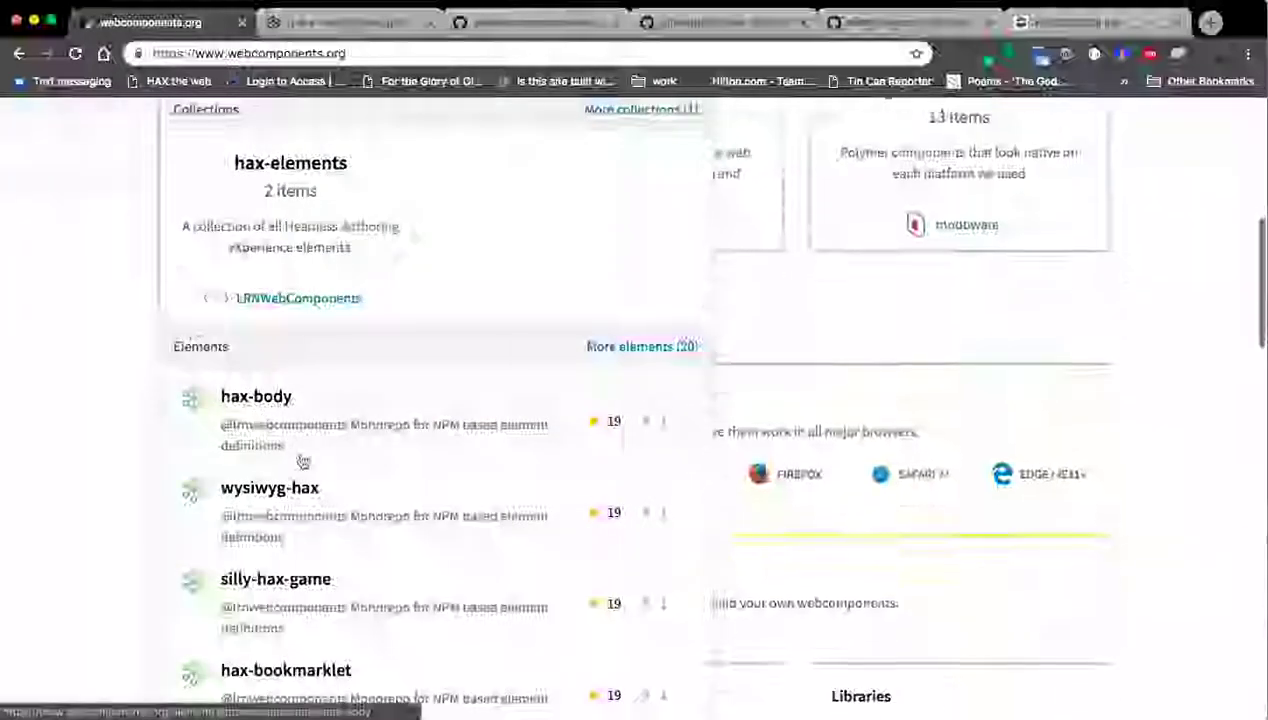
left_click(614, 347)
scroll(96, 359, "down", 3)
scroll(105, 380, "down", 1)
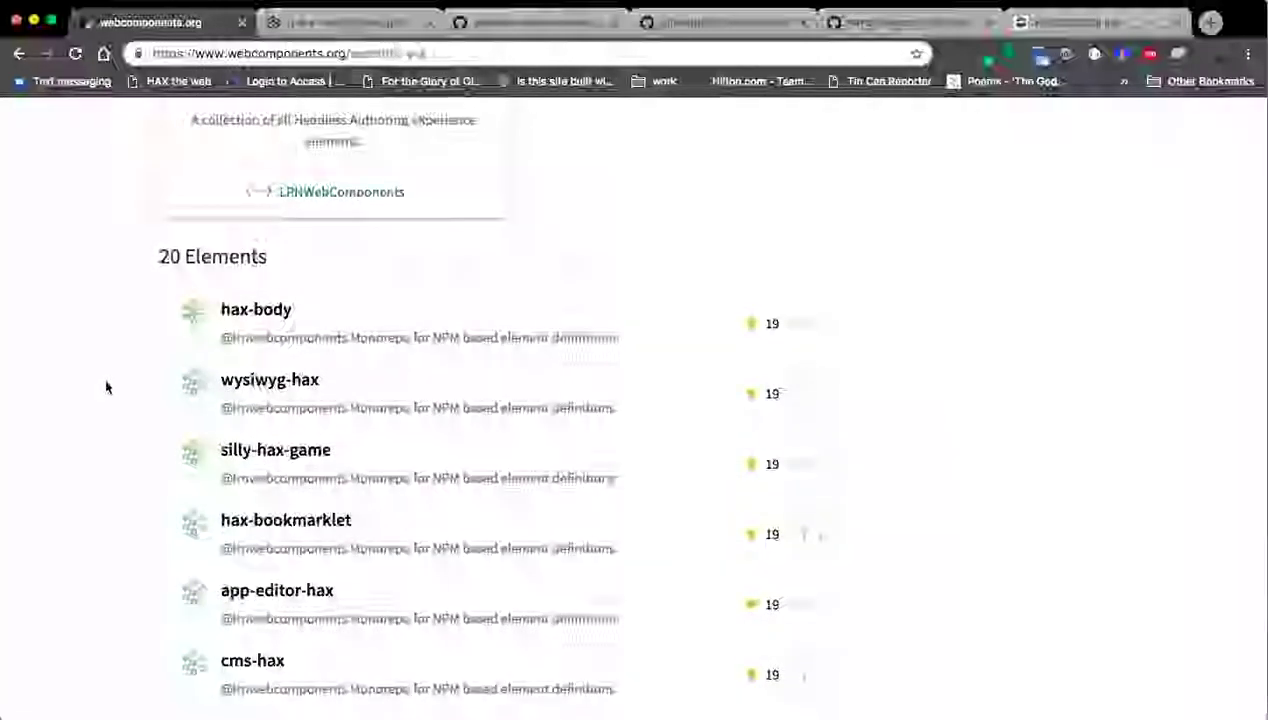
scroll(99, 419, "down", 3)
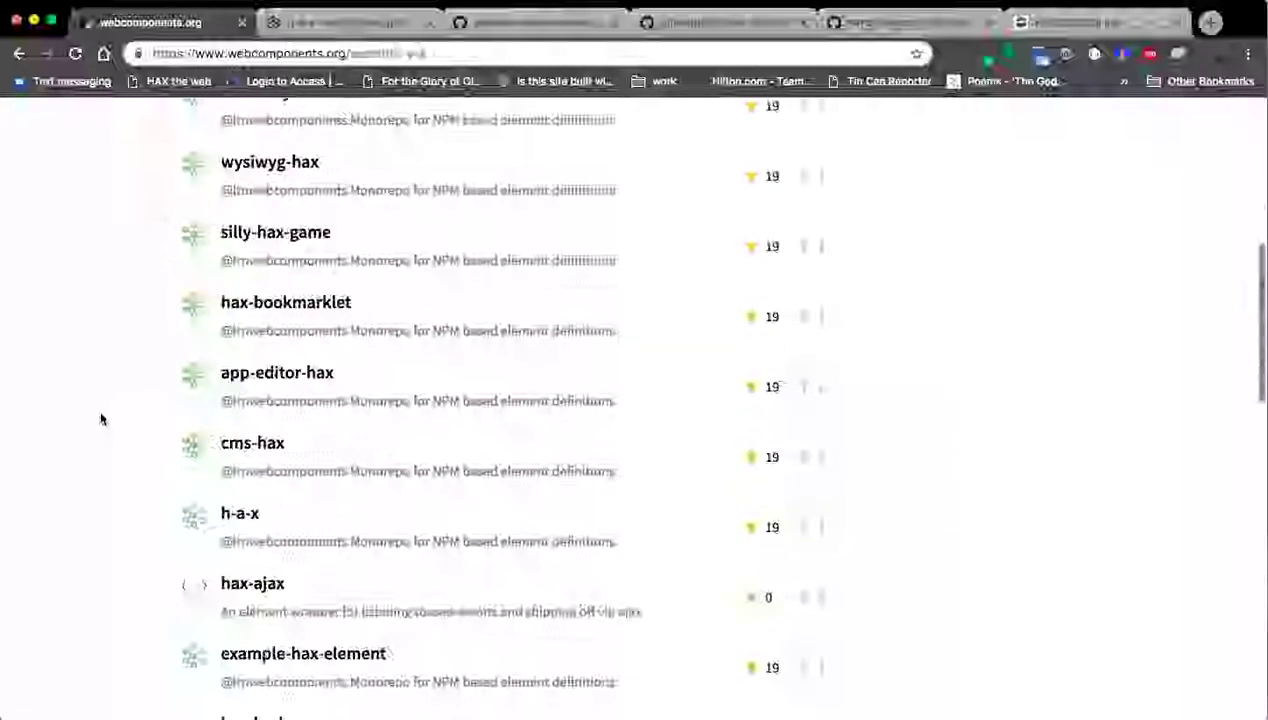
left_click(297, 540)
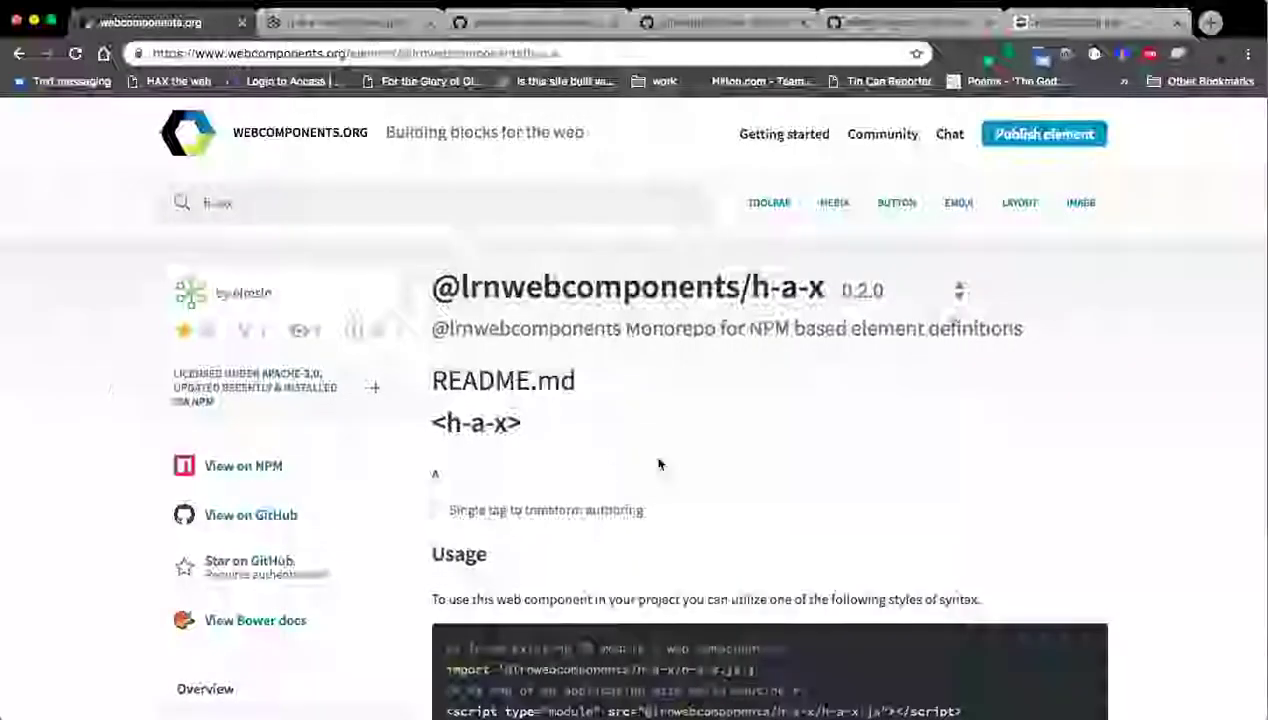
Read through the h-a-x README, then switch to the wcfactory GitHub repository.
scroll(1040, 410, "down", 2)
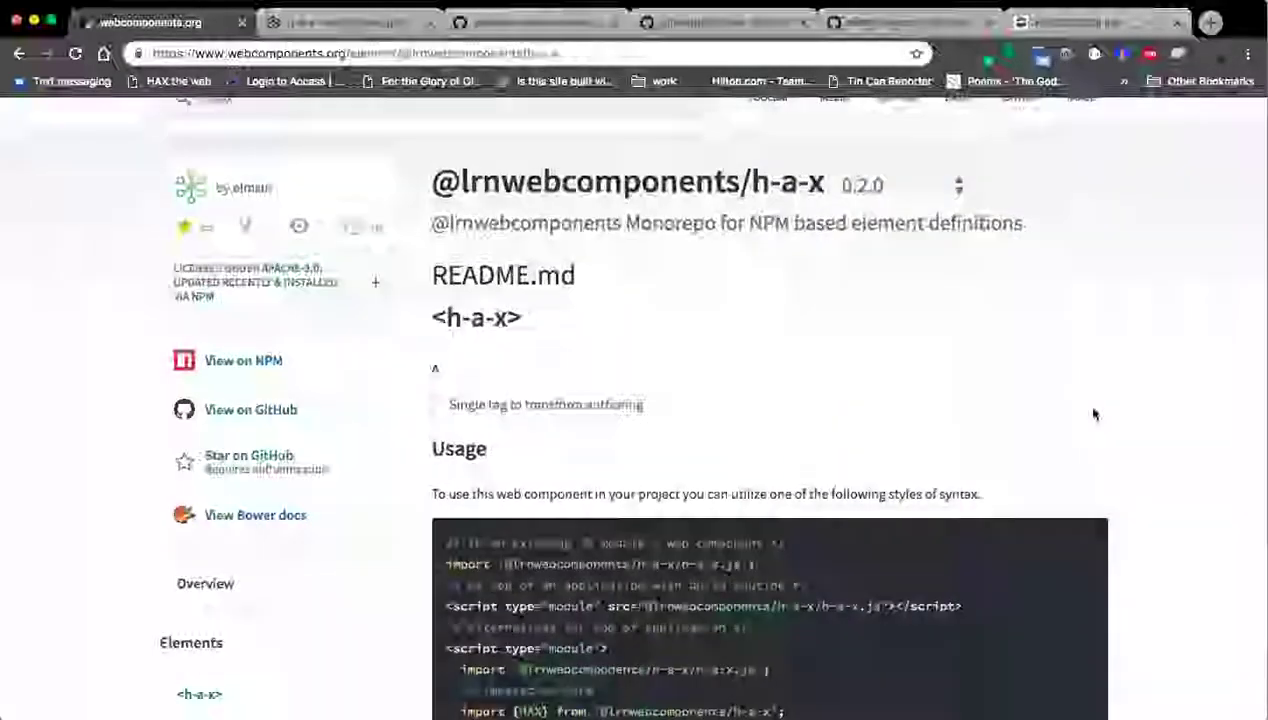
scroll(1069, 402, "down", 3)
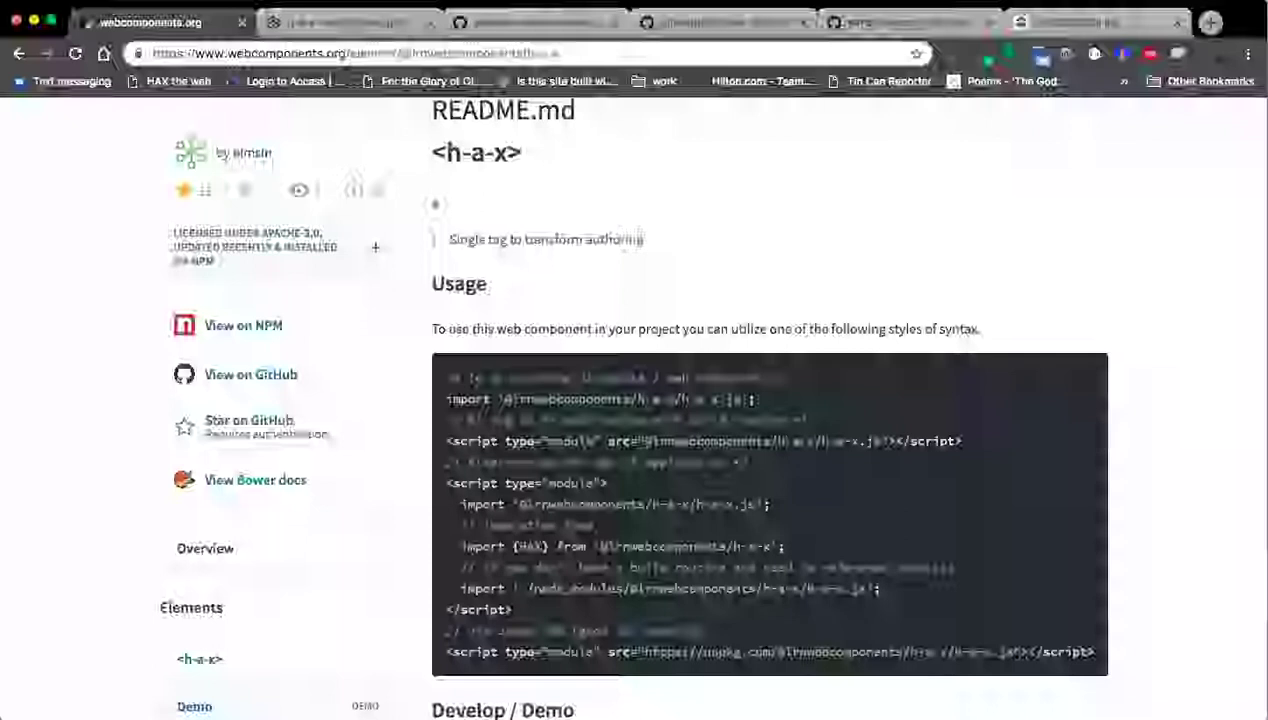
scroll(237, 432, "up", 5)
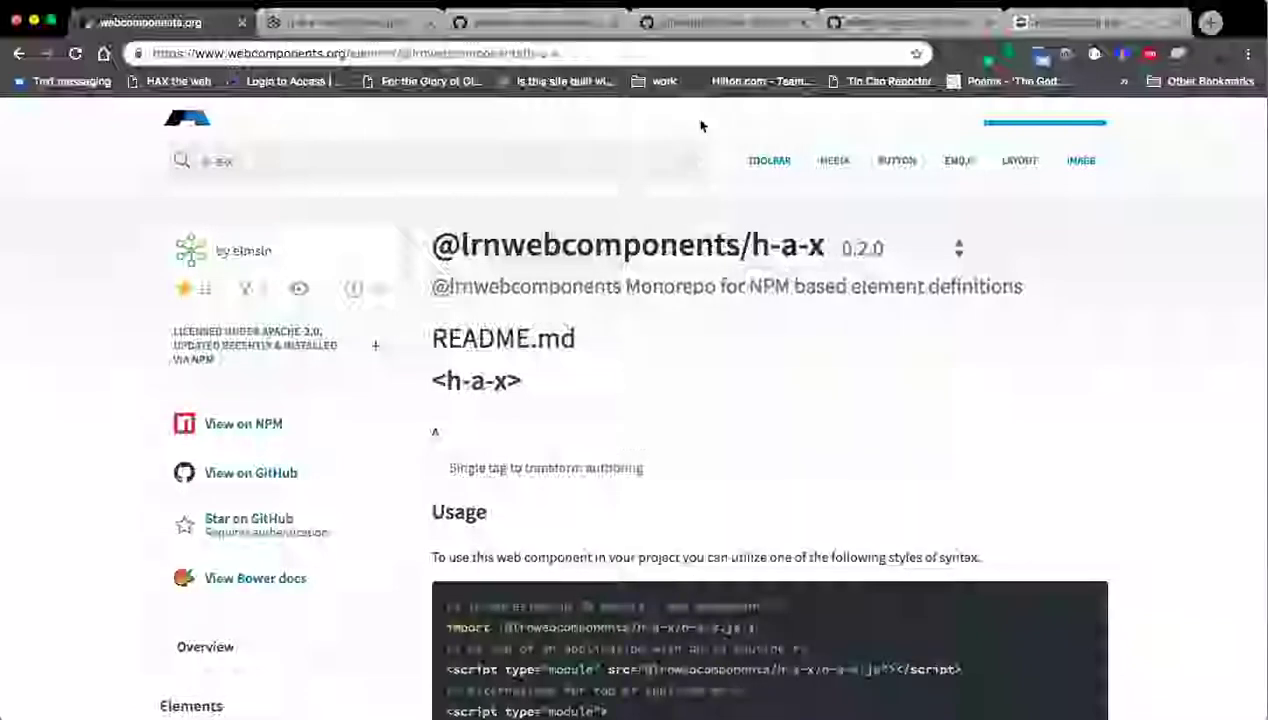
left_click(696, 22)
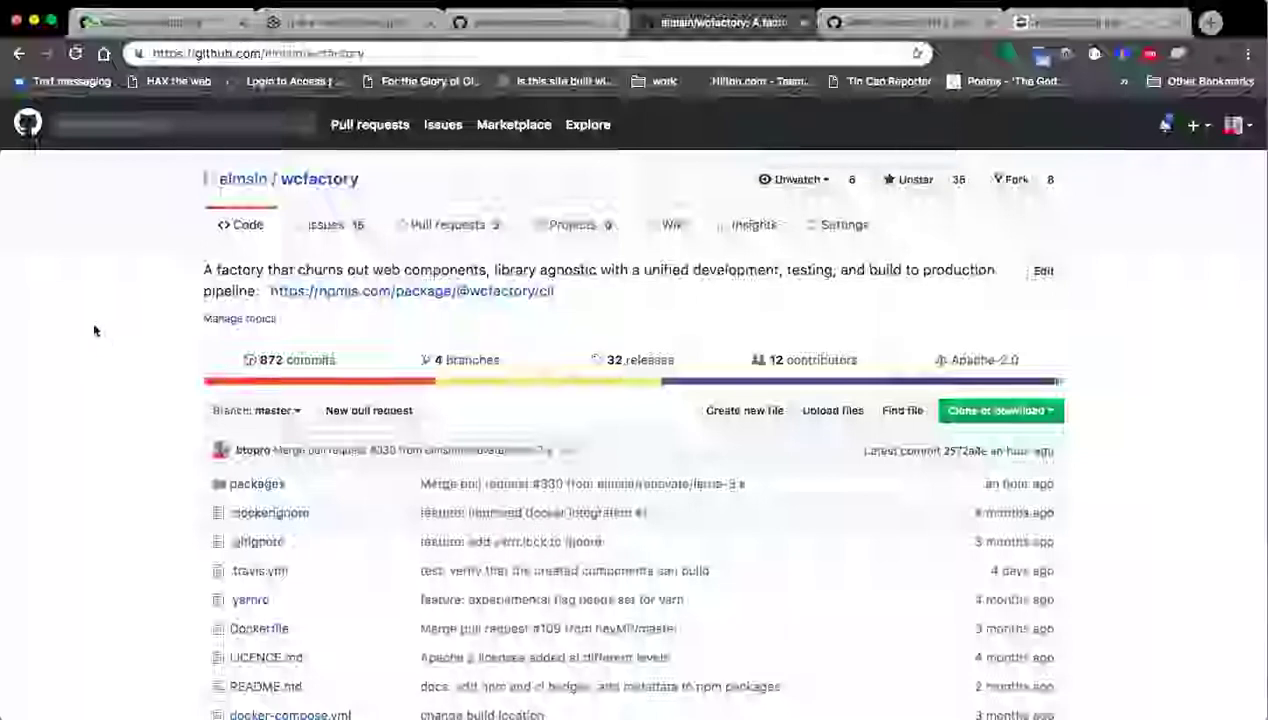
Scroll through the wcfactory repository, then move to the lrnwebcomponents repository page.
scroll(99, 340, "down", 3)
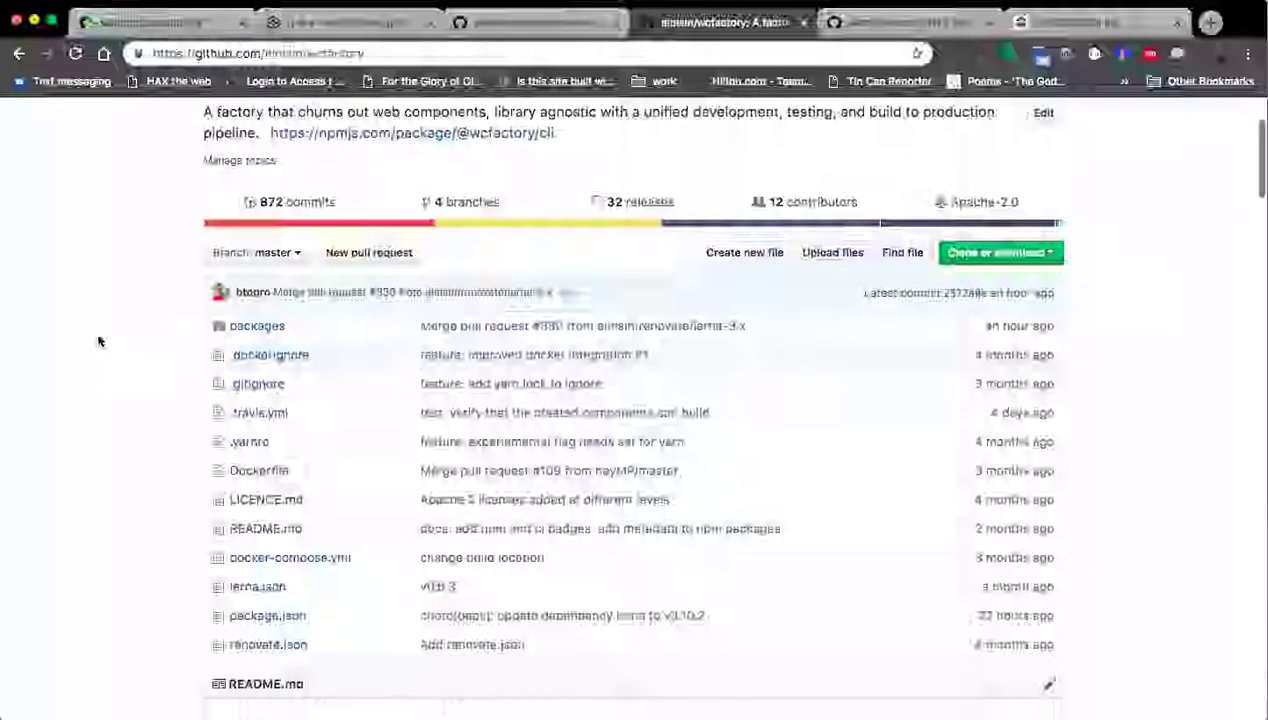
scroll(99, 341, "down", 5)
scroll(92, 343, "up", 8)
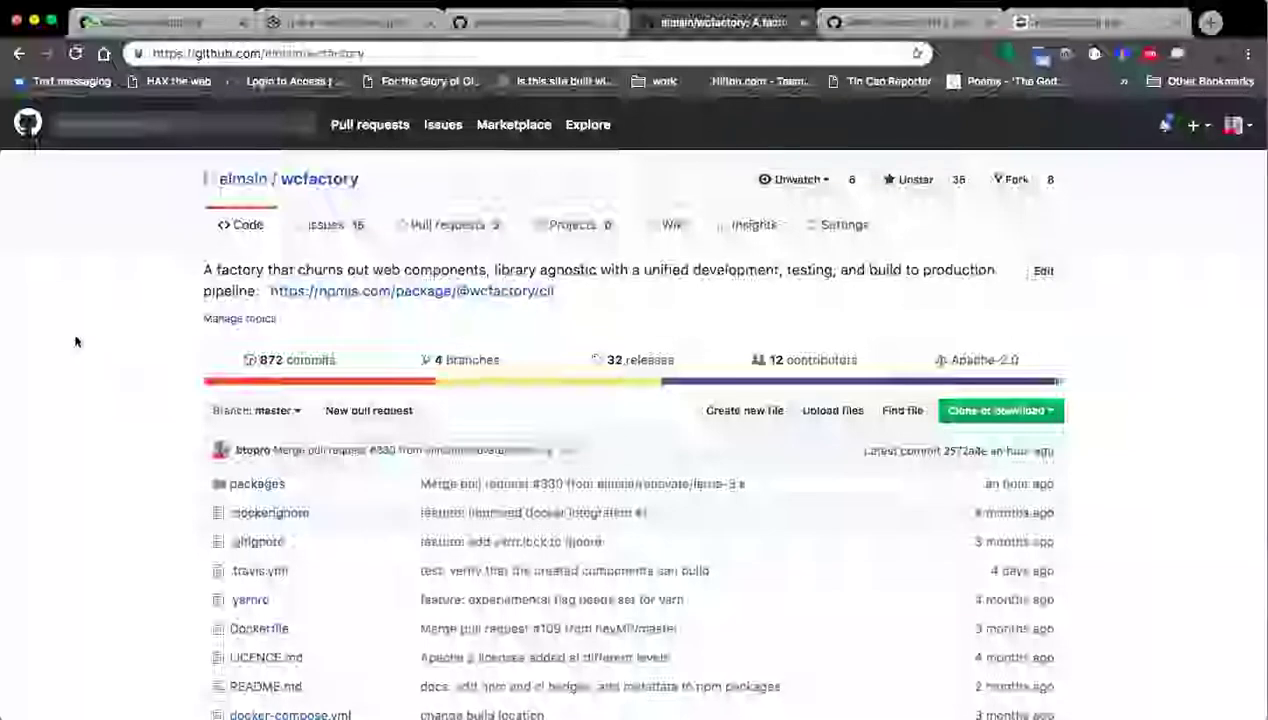
left_click(517, 28)
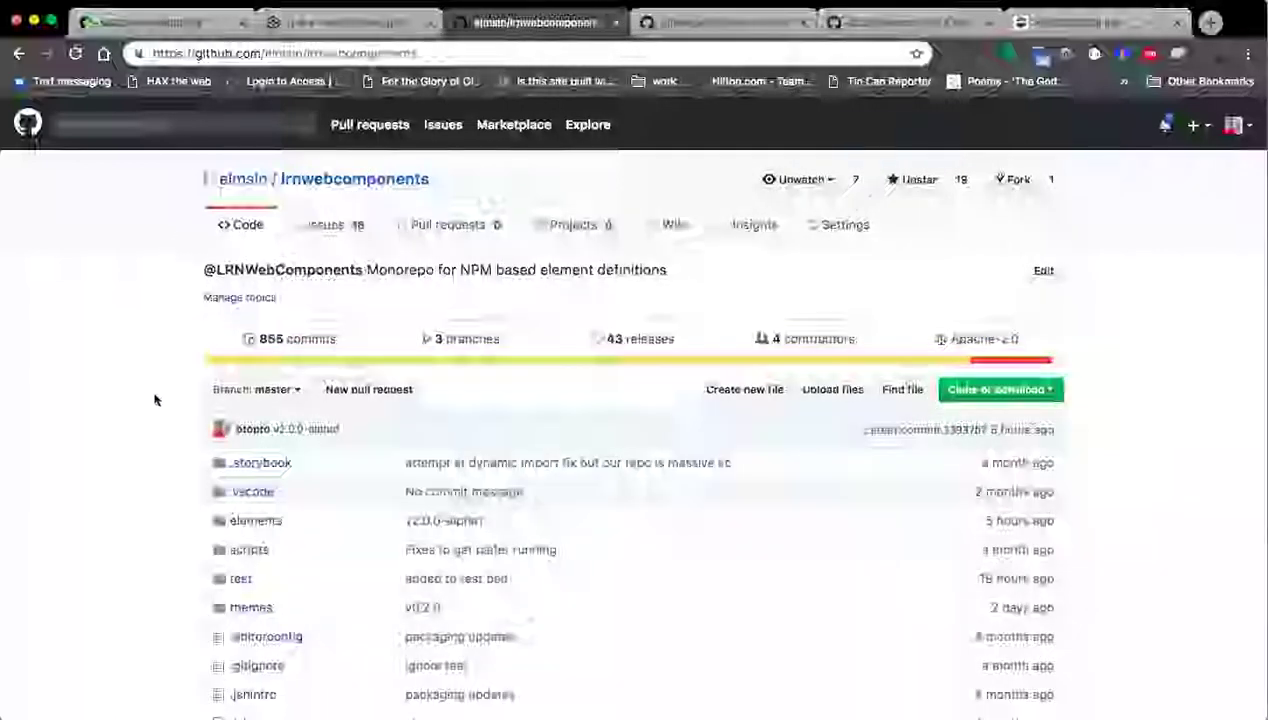
scroll(62, 360, "down", 3)
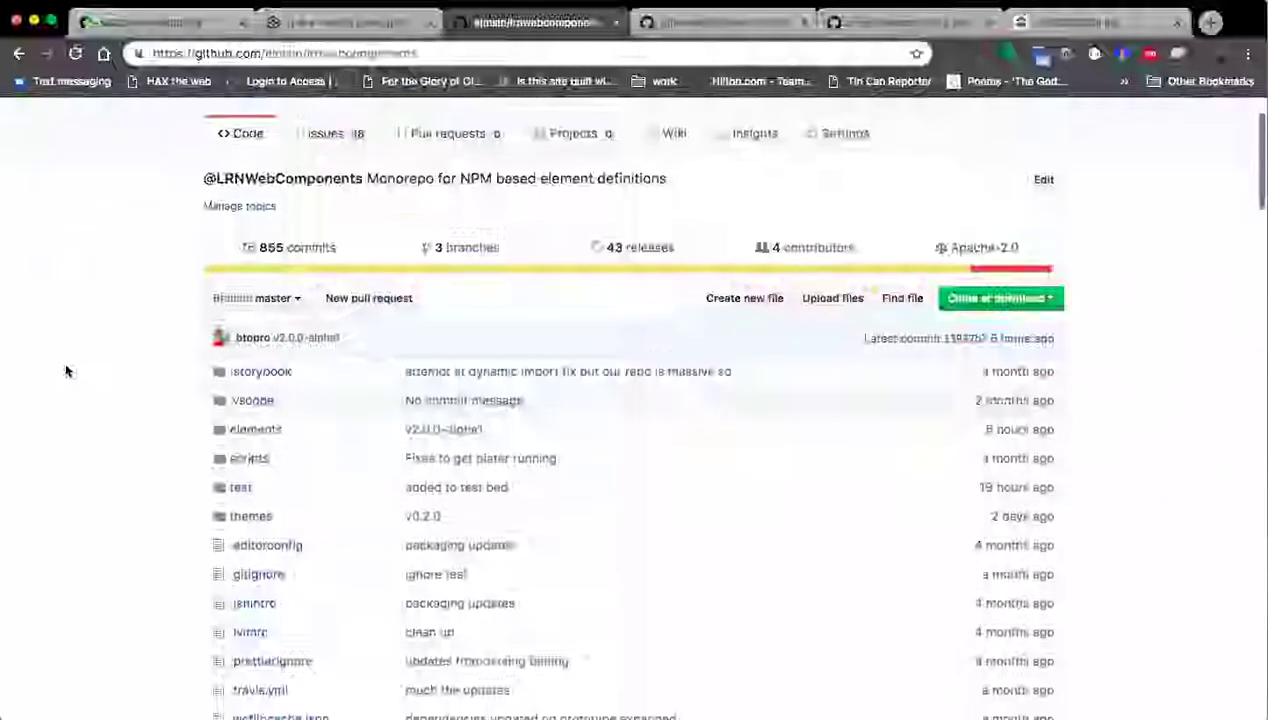
scroll(195, 340, "down", 1)
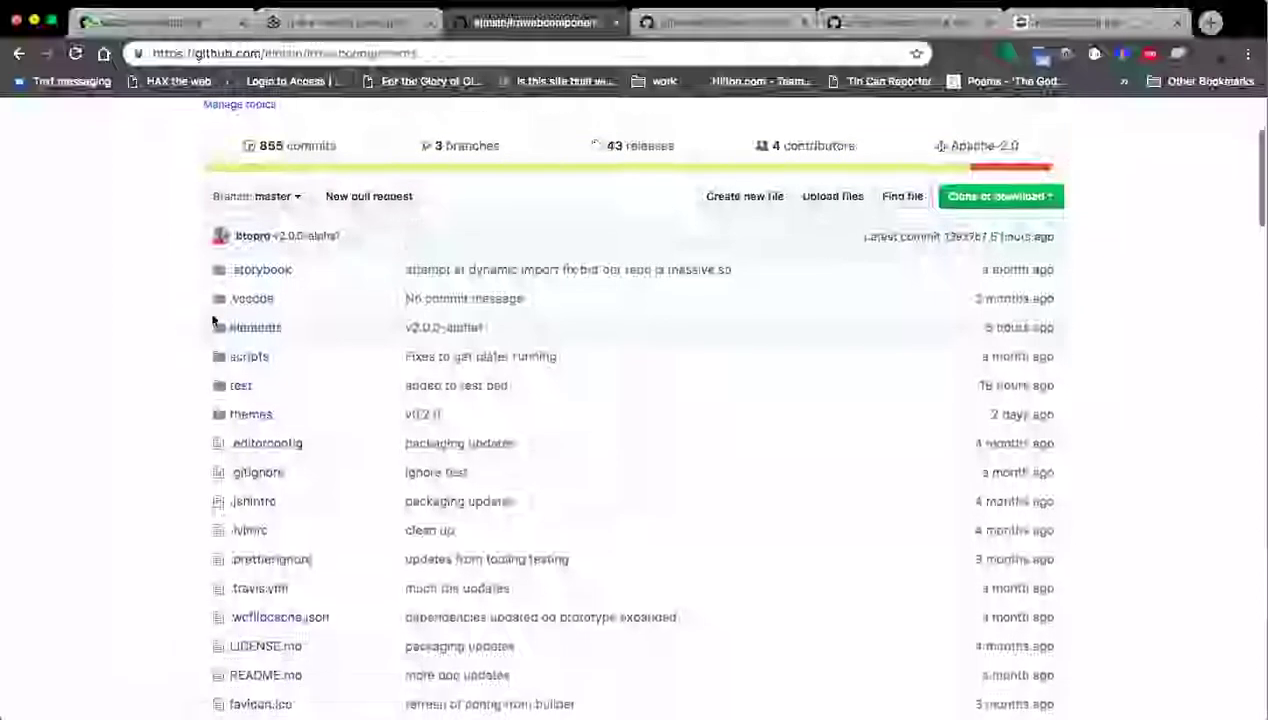
Open the lrnwebcomponents elements folder and scroll through its component folders.
left_click(251, 328)
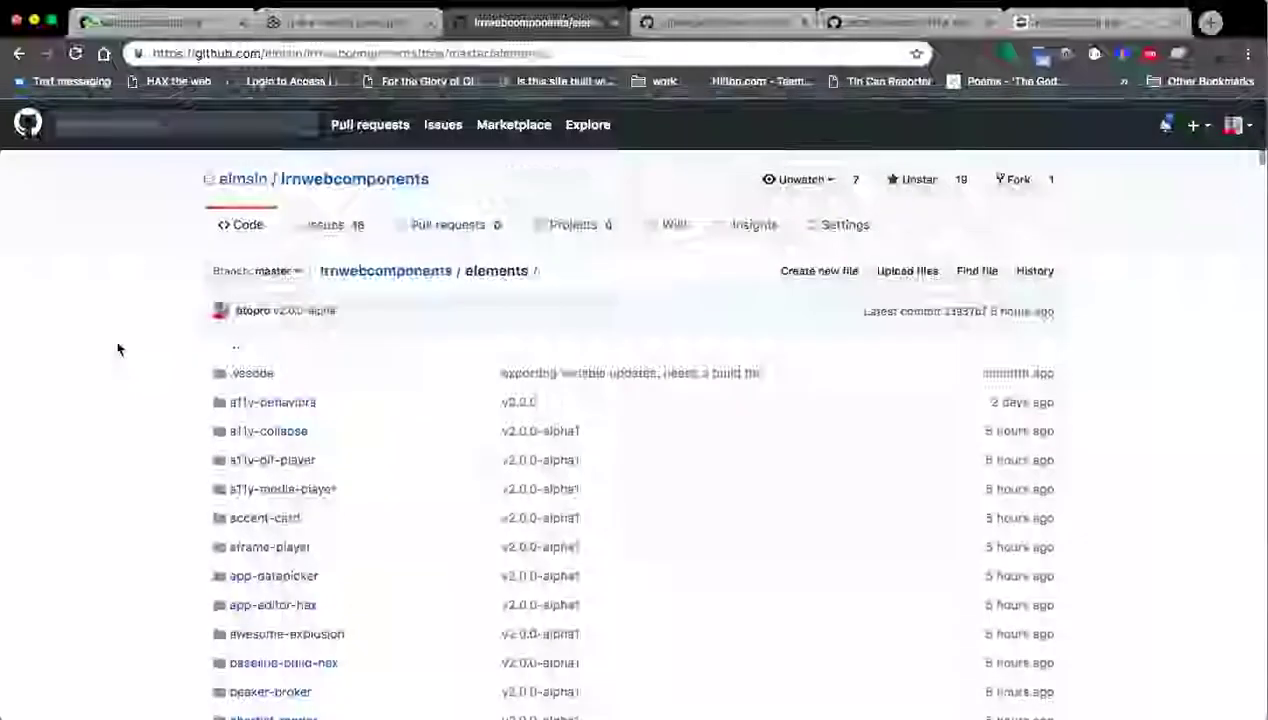
scroll(119, 352, "down", 5)
scroll(120, 359, "down", 15)
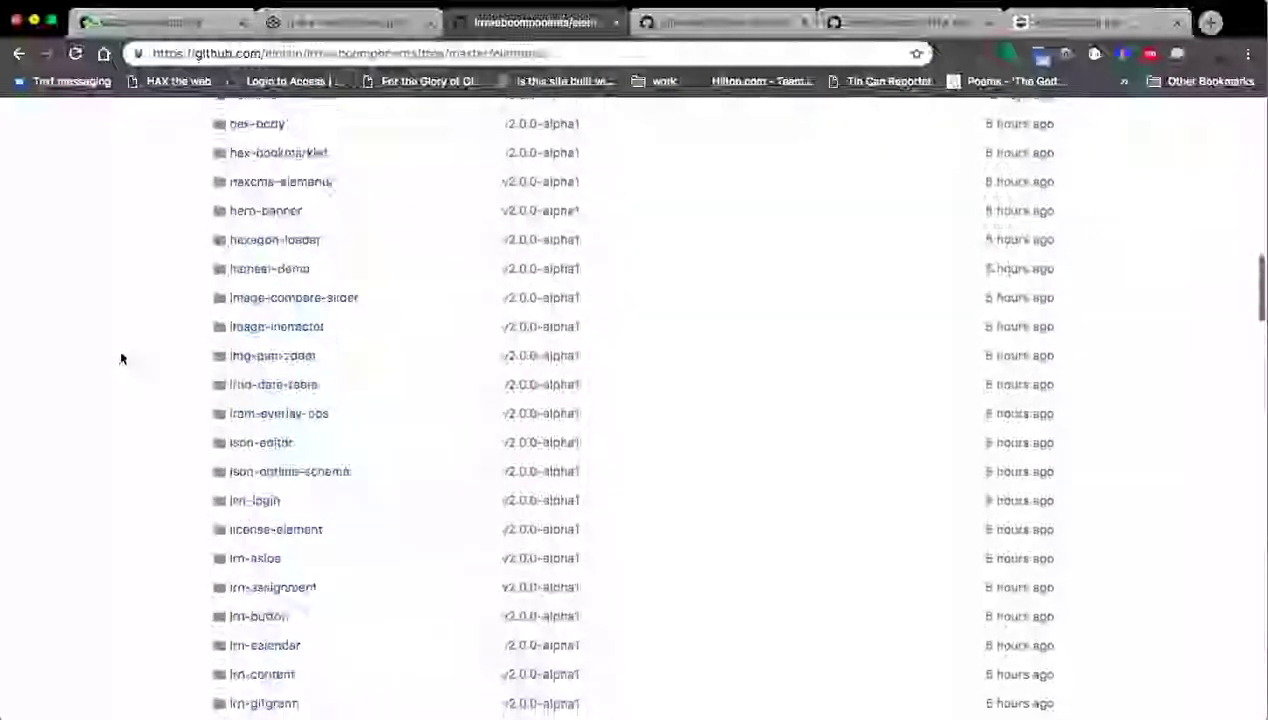
scroll(119, 370, "down", 15)
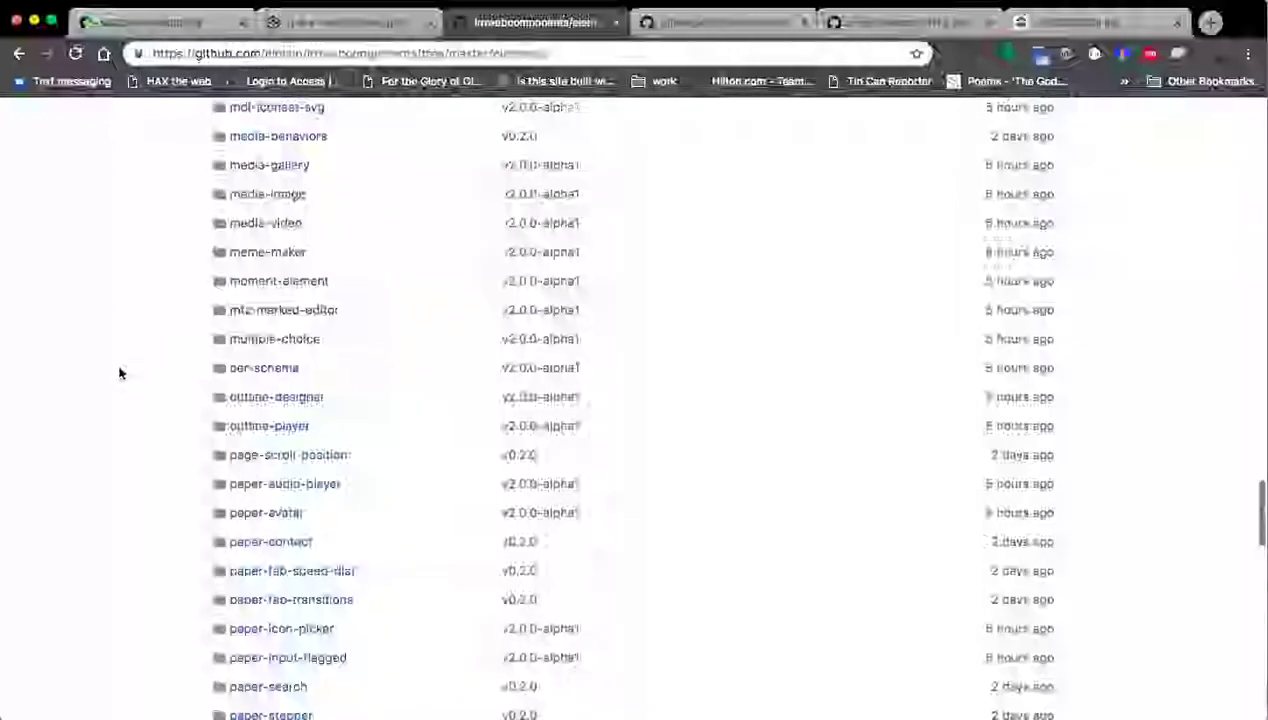
scroll(120, 371, "down", 15)
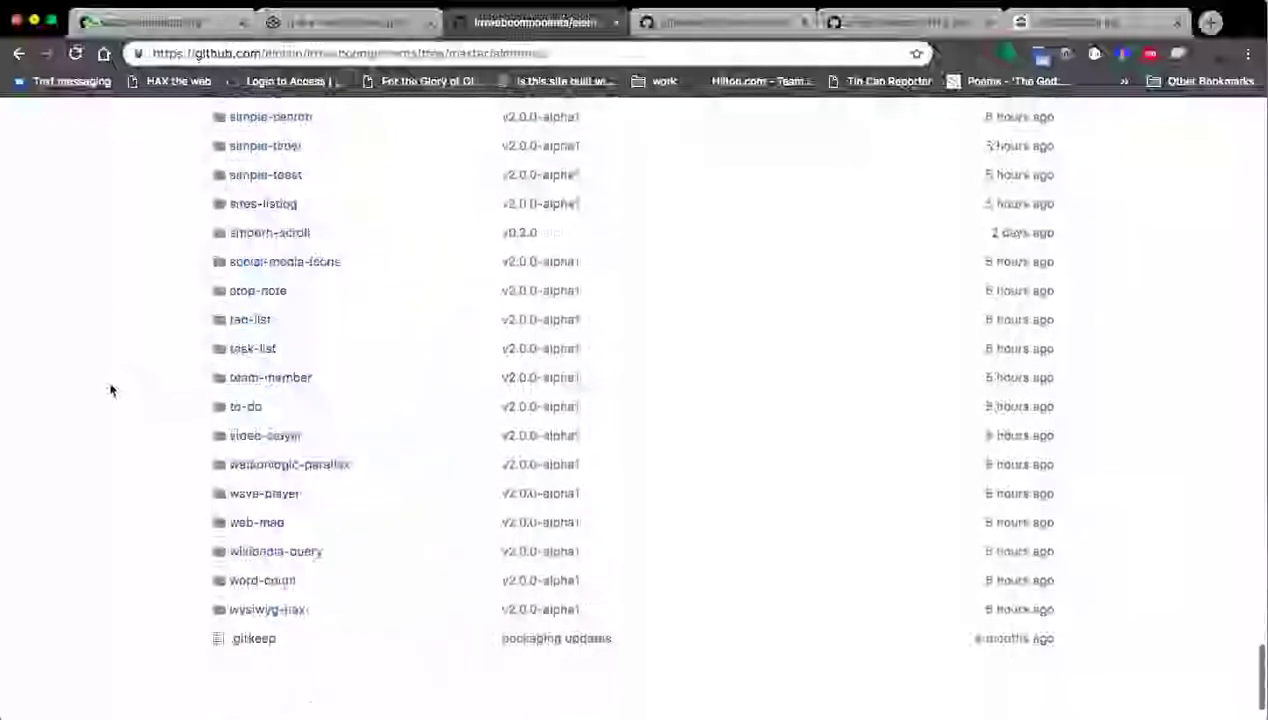
scroll(120, 425, "up", 20)
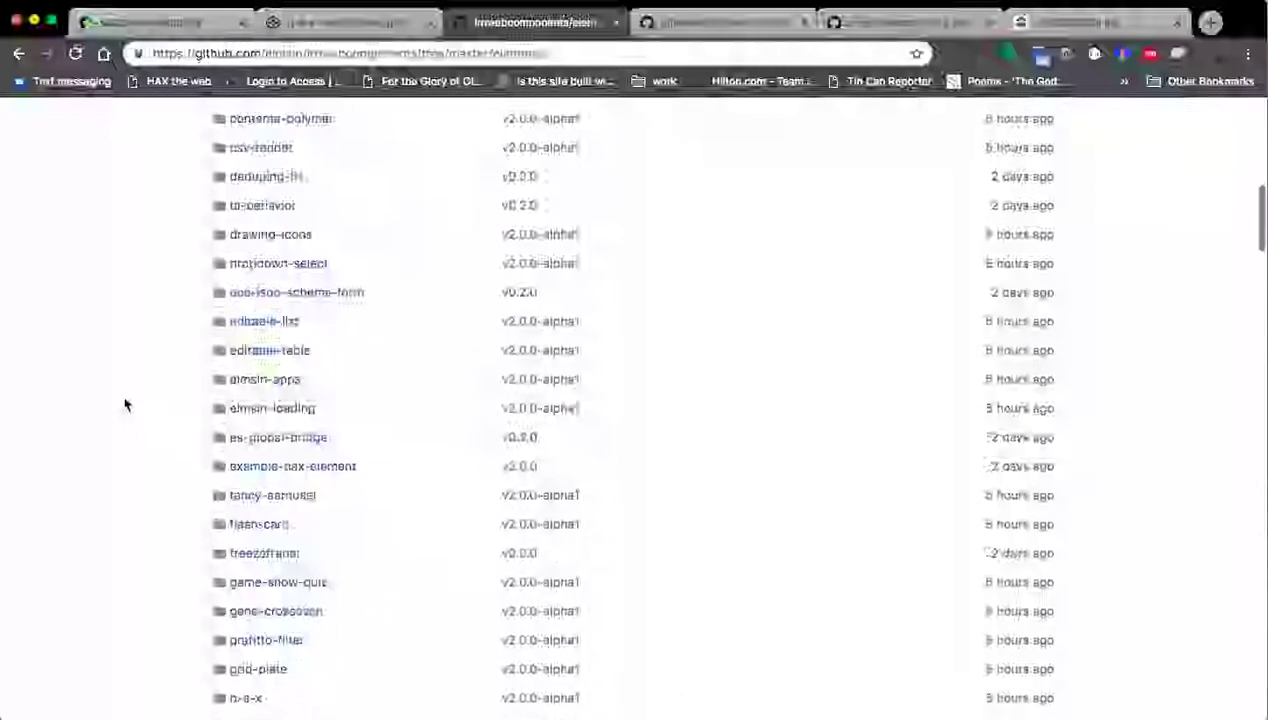
scroll(125, 404, "up", 10)
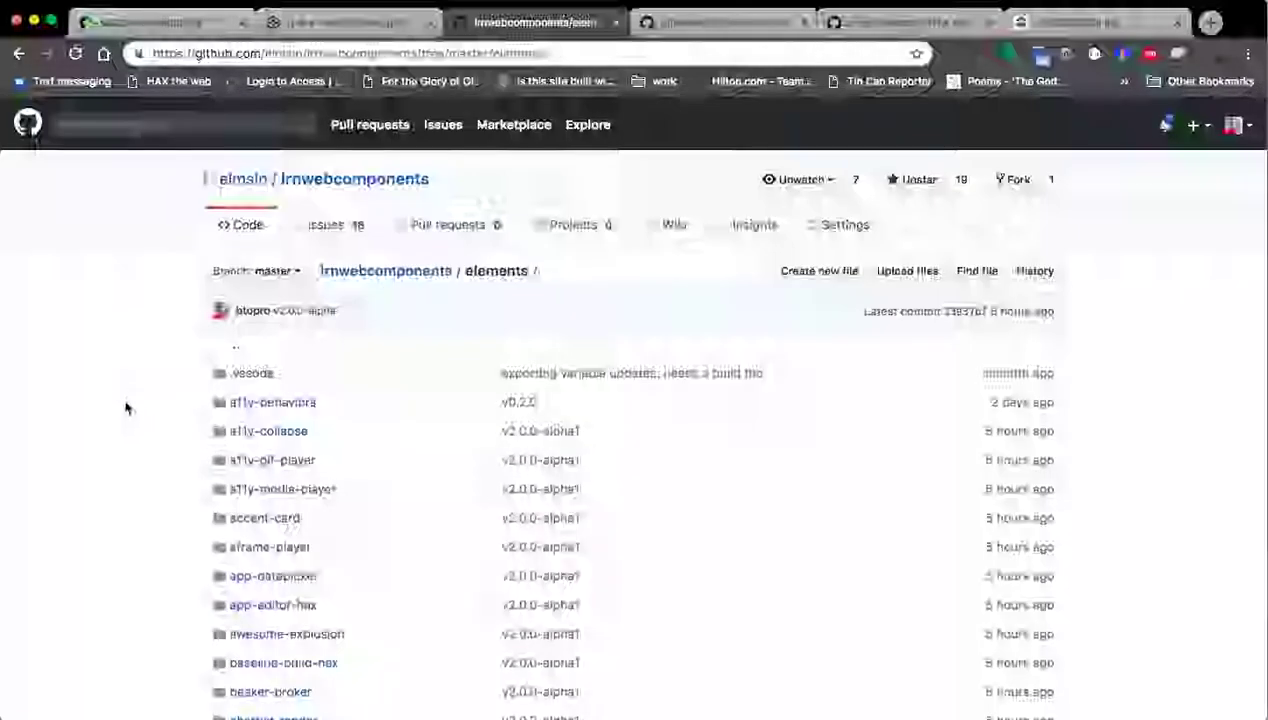
left_click(348, 34)
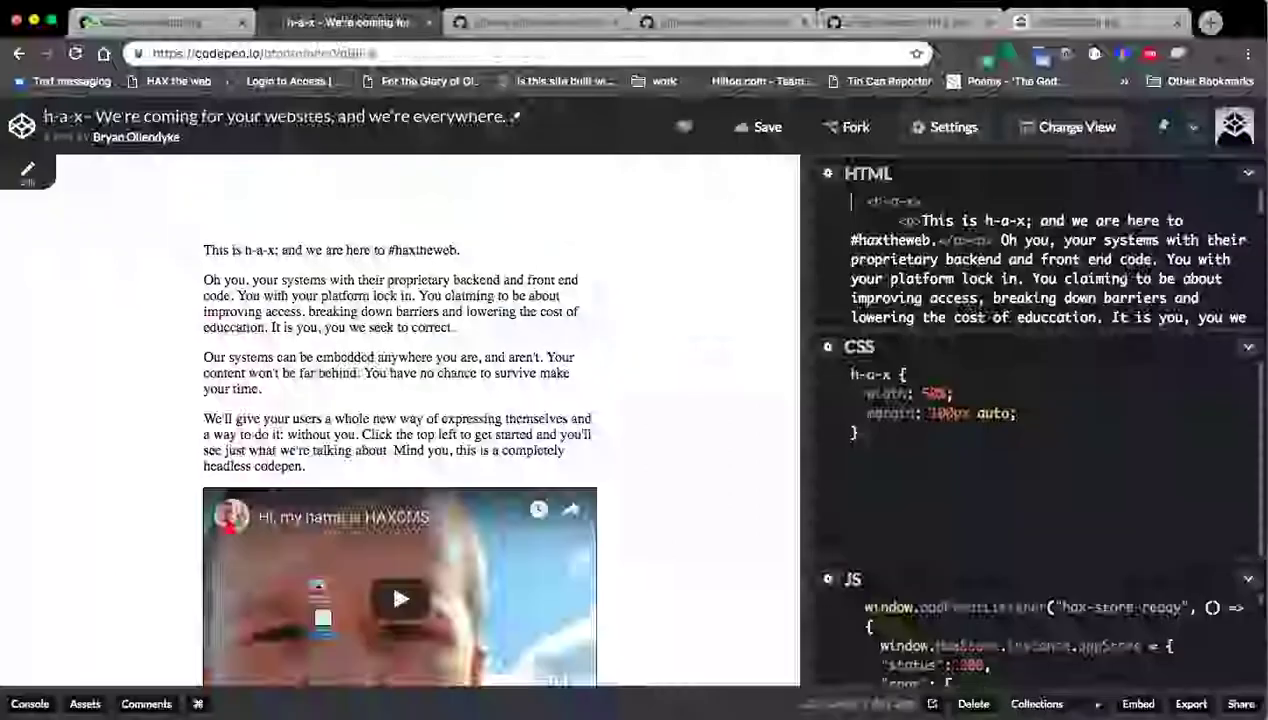
left_click(195, 33)
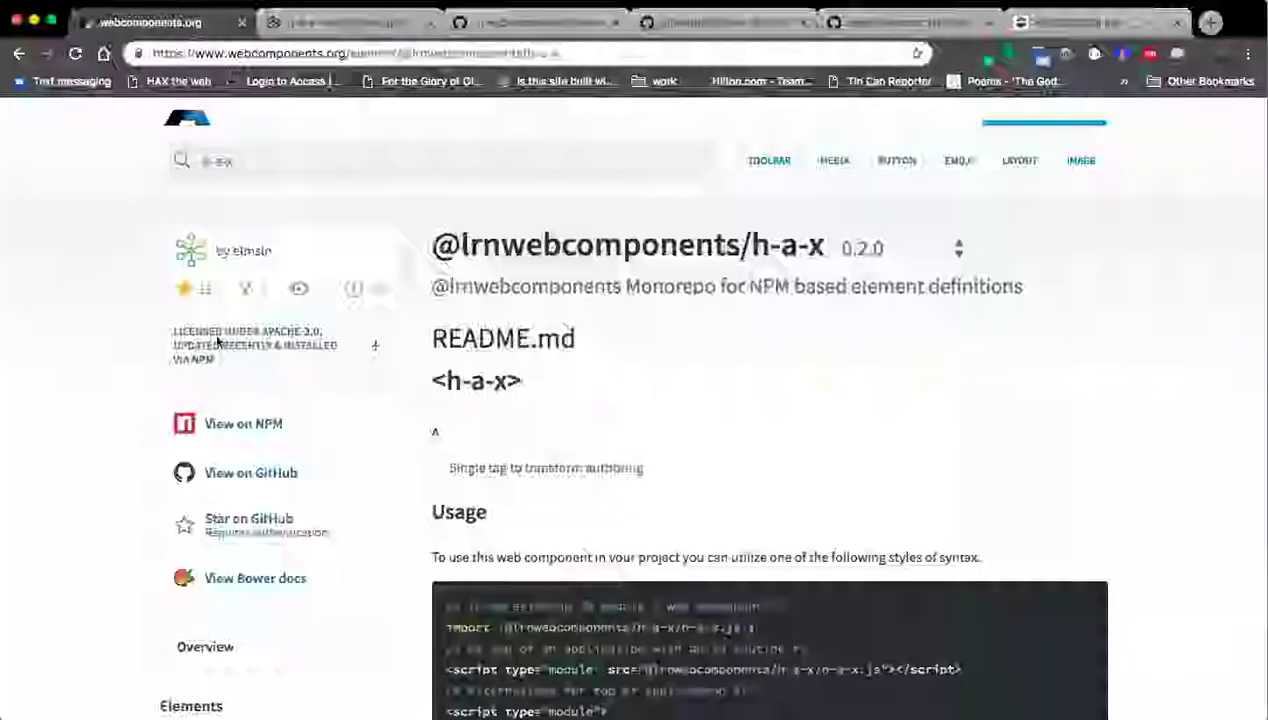
left_click_drag(744, 246, 820, 248)
left_click(830, 262)
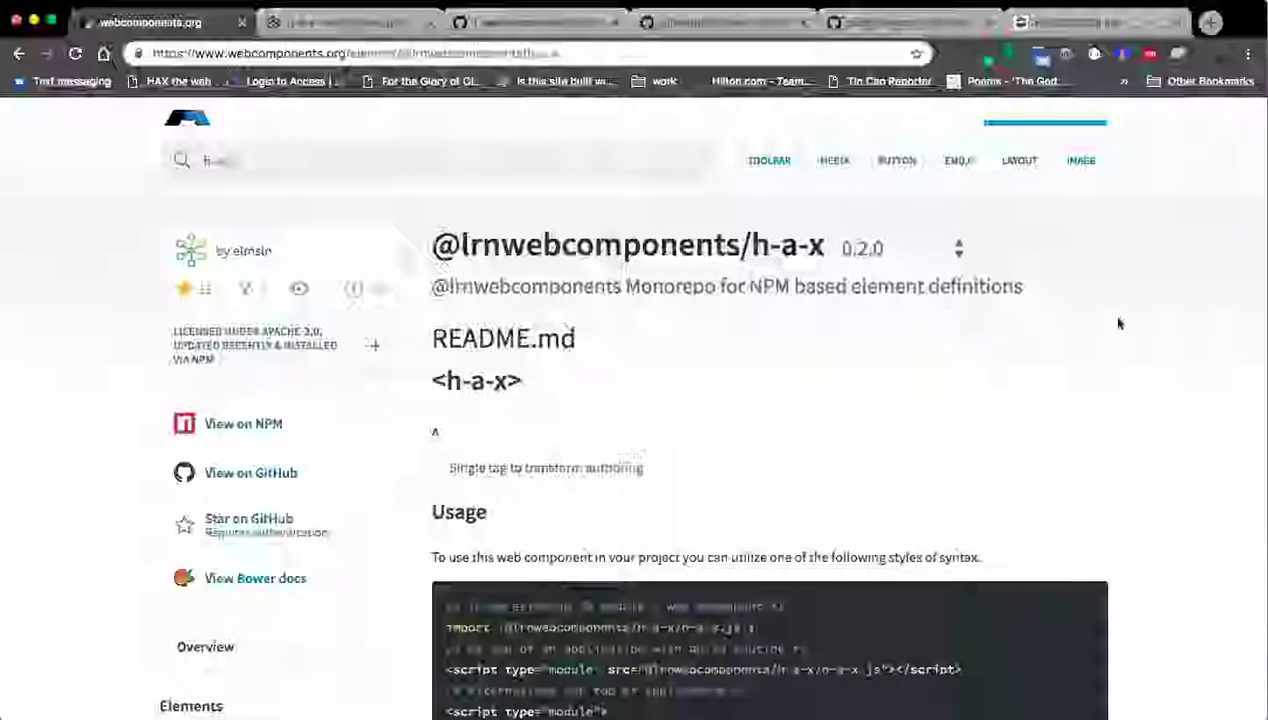
scroll(1112, 316, "down", 1)
scroll(1119, 318, "down", 1)
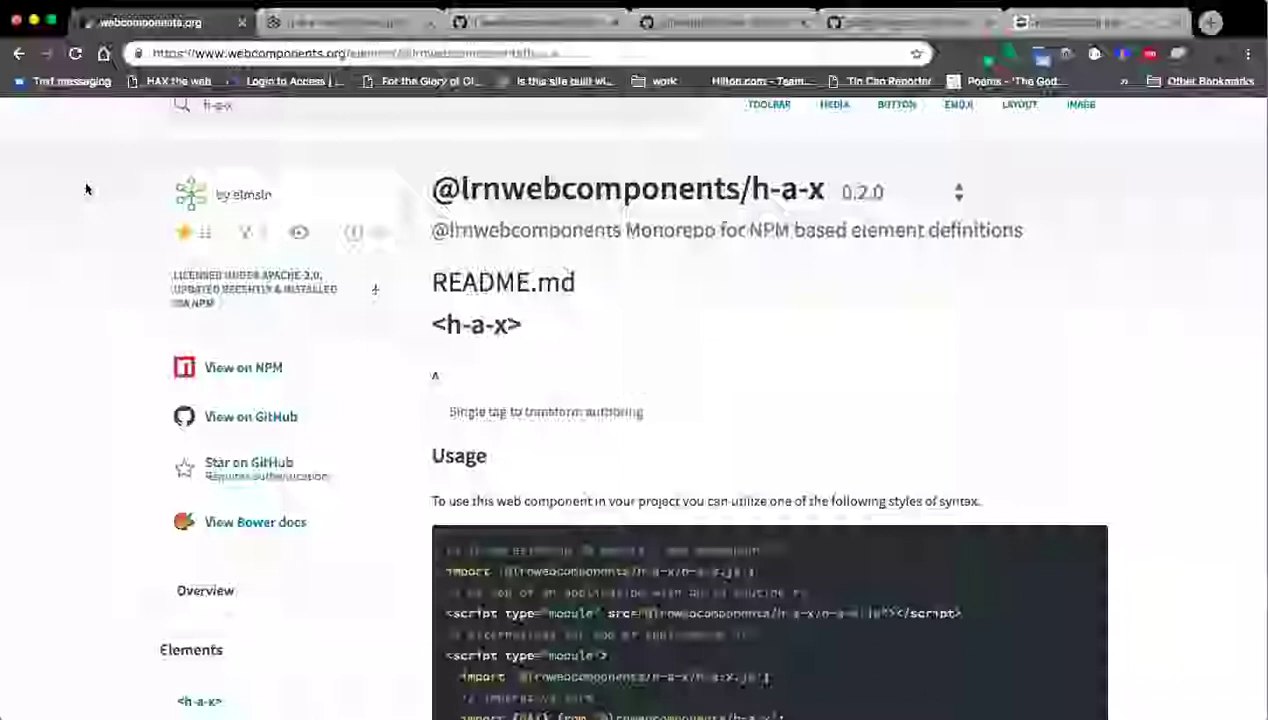
left_click(356, 23)
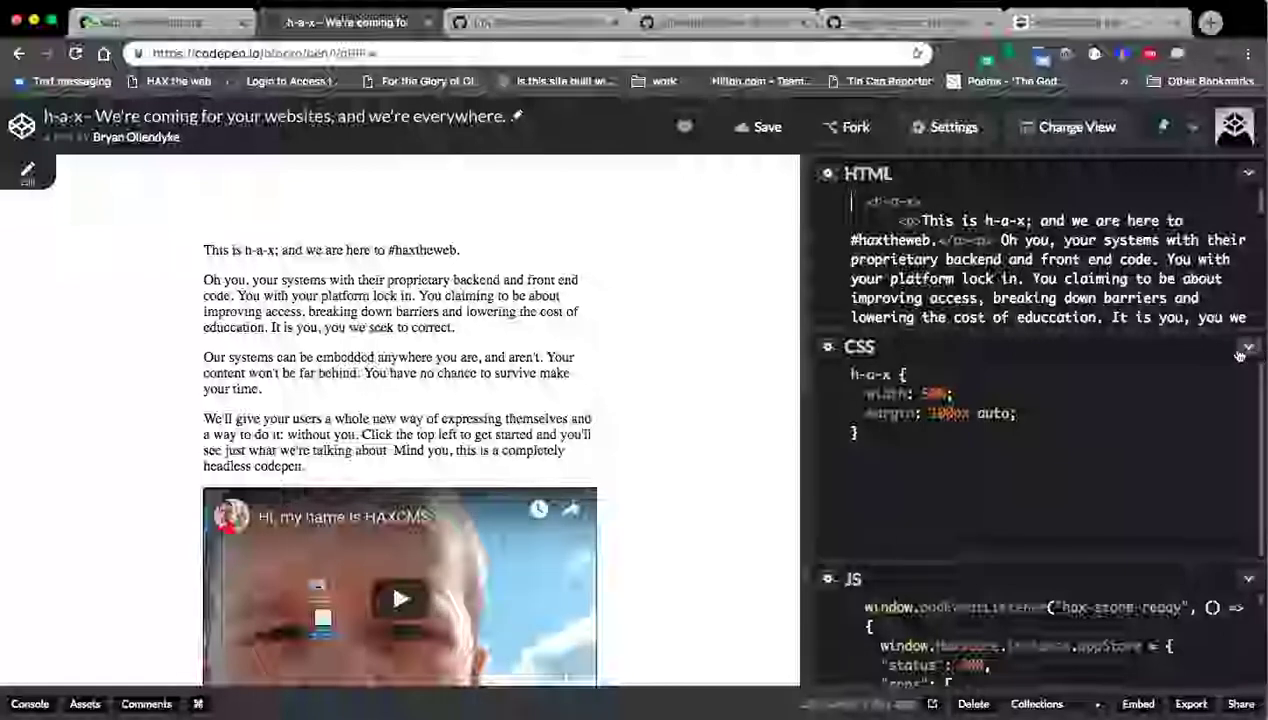
Tidy the CSS formatting from the editor options and shrink the CSS editor.
left_click(851, 413)
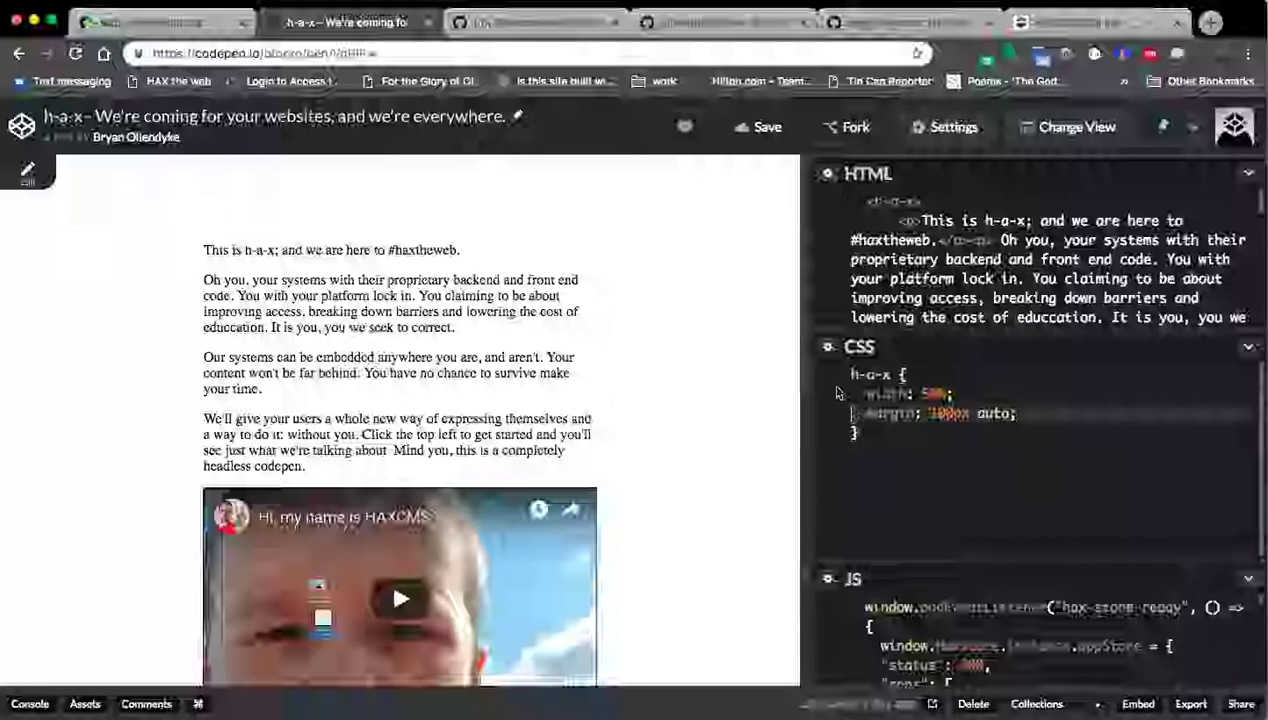
left_click(1248, 347)
left_click(1101, 374)
left_click_drag(897, 349, 897, 522)
Review the h-a-x HTML markup, then enlarge the CSS and JS editors.
left_click(924, 203)
scroll(1040, 330, "down", 15)
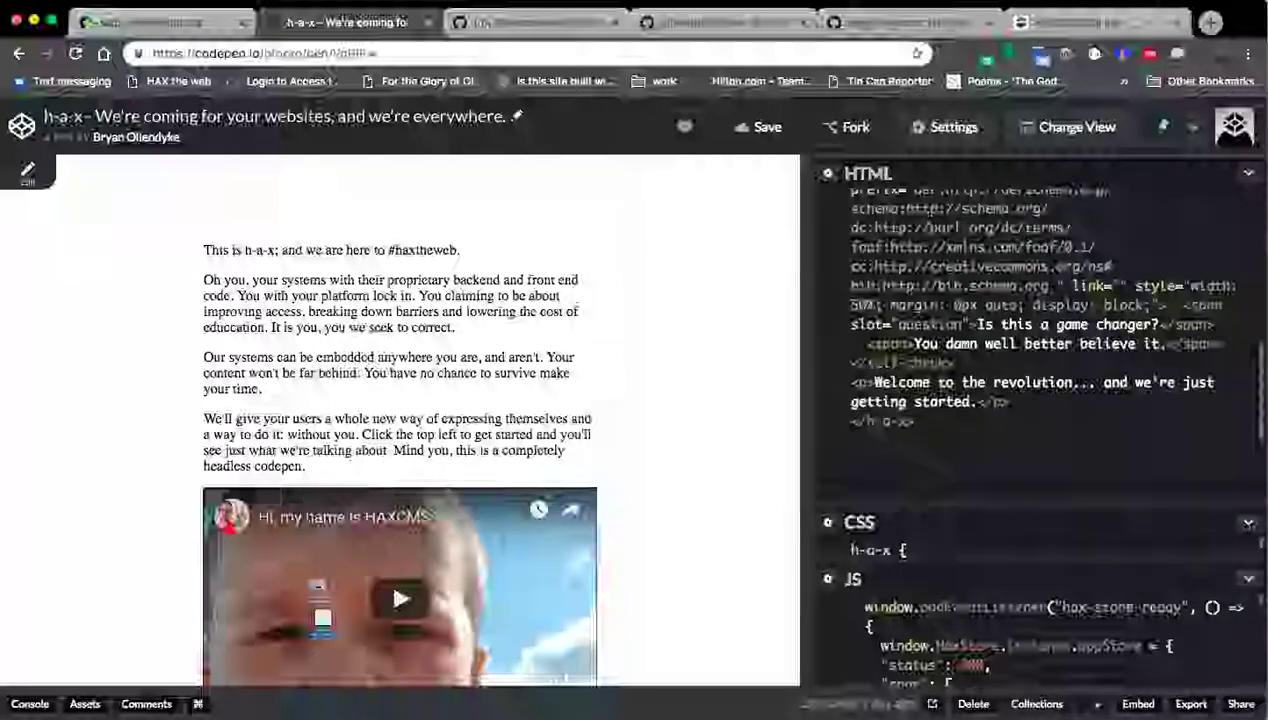
scroll(68, 430, "down", 6)
scroll(137, 506, "down", 2)
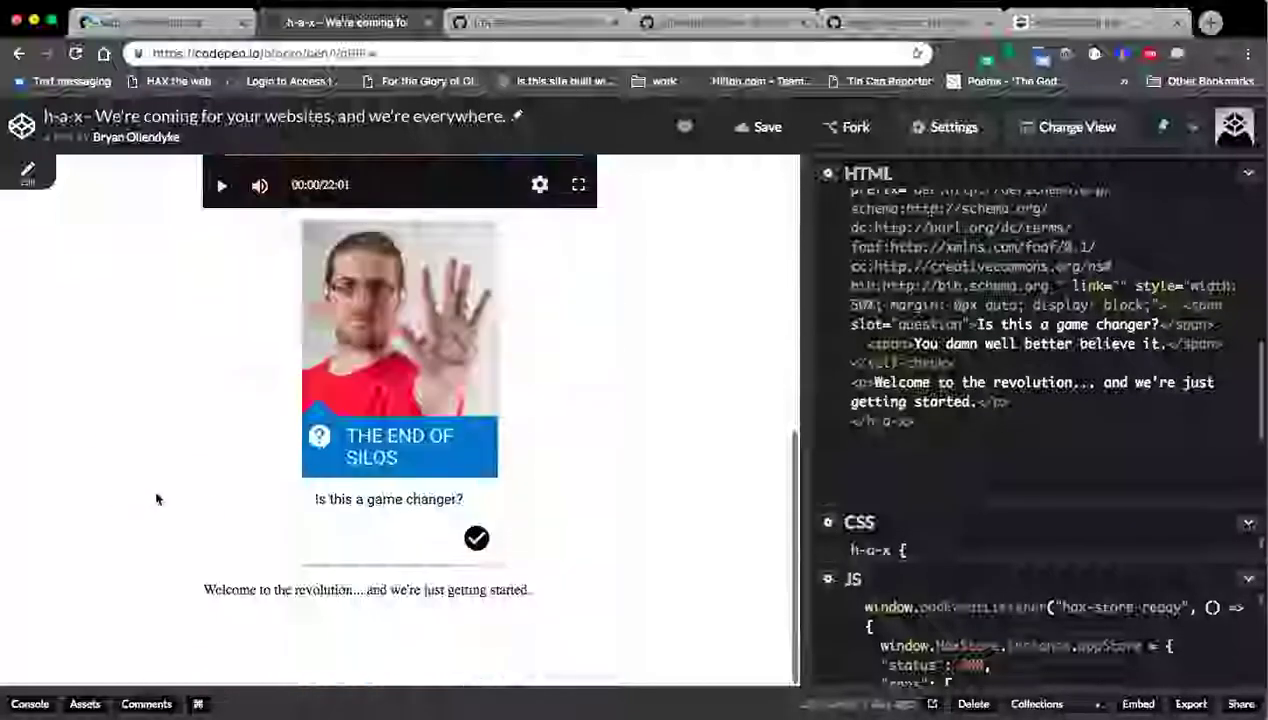
scroll(156, 496, "up", 6)
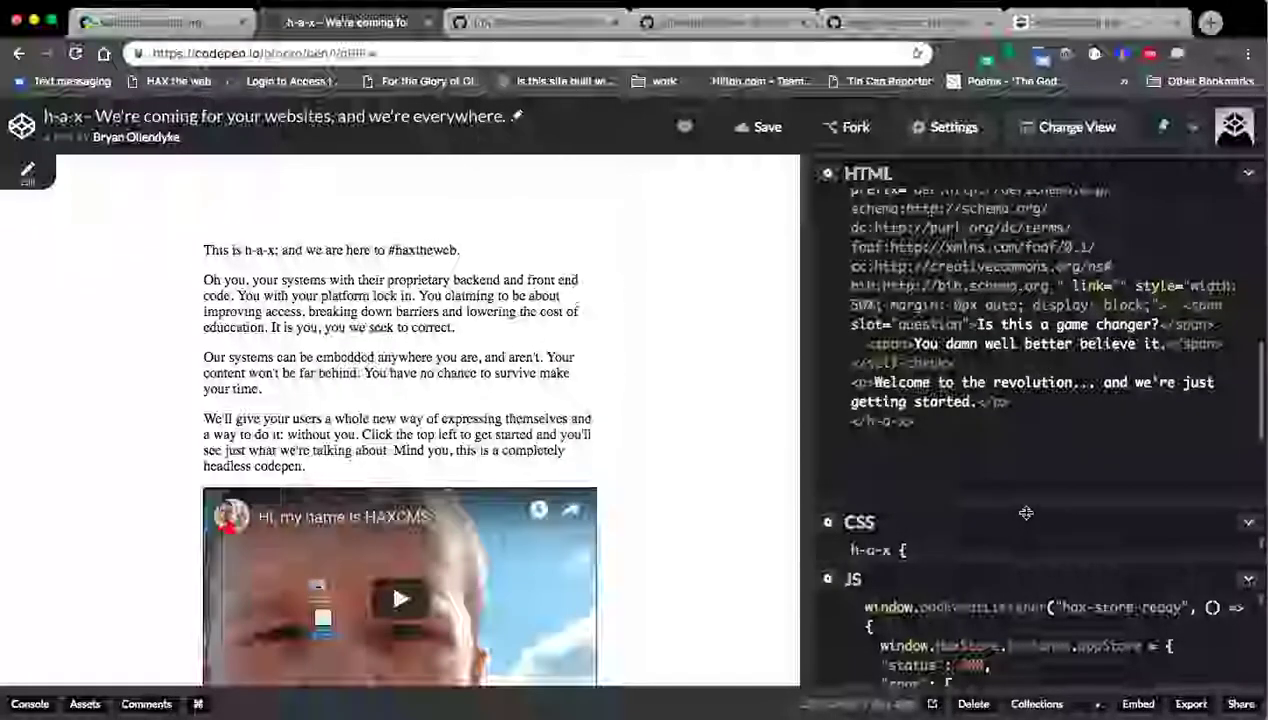
left_click_drag(1026, 514, 1022, 280)
left_click_drag(1015, 566, 996, 352)
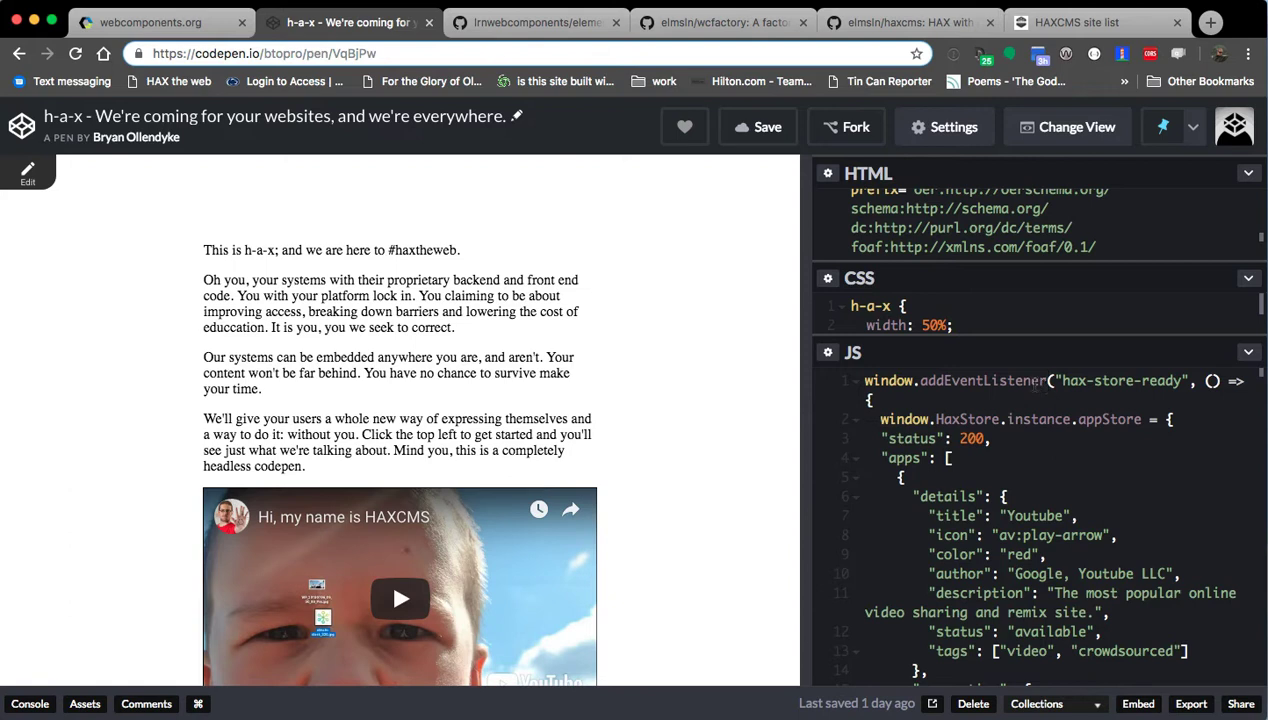
Inspect the hax-store-ready event name and the appStore assignment line in the JavaScript.
left_click_drag(1083, 381, 1179, 379)
left_click(1180, 378)
left_click(857, 421)
left_click(857, 424)
left_click_drag(1157, 424, 880, 420)
left_click(880, 420)
Collapse the appStore object on JS line 2 to one line and open Pen Settings.
scroll(939, 515, "down", 12)
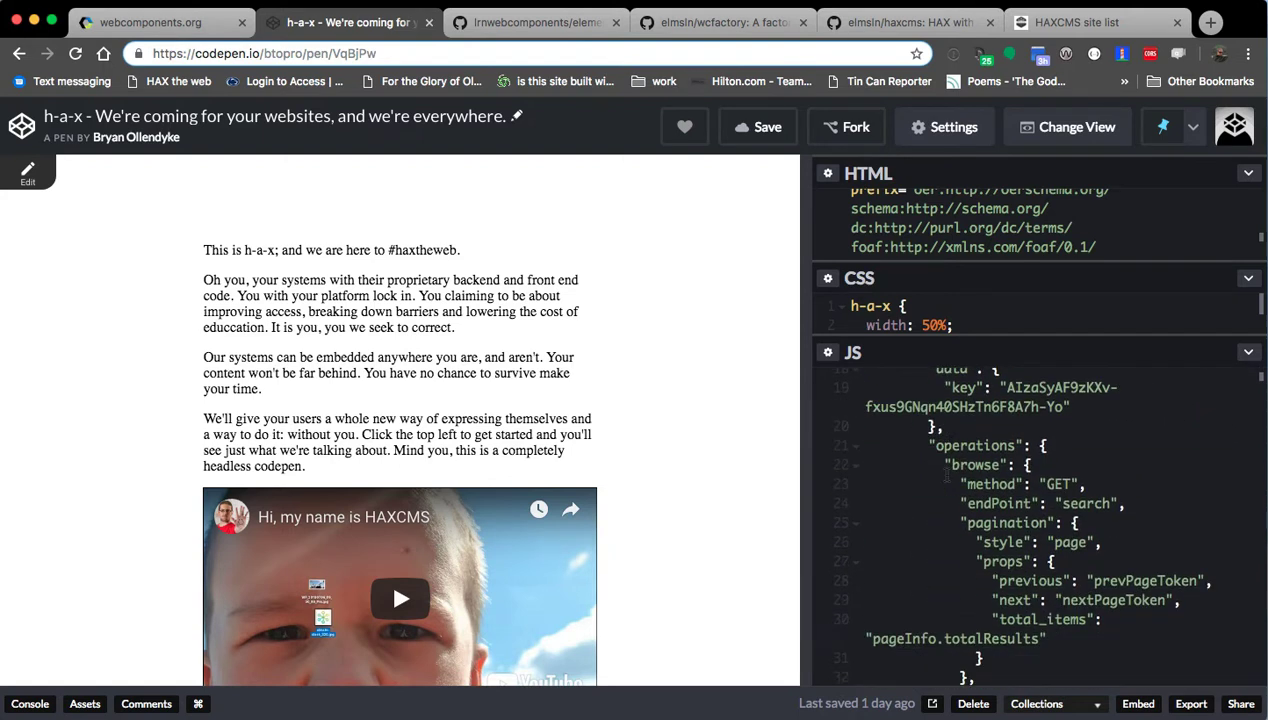
scroll(950, 458, "down", 10)
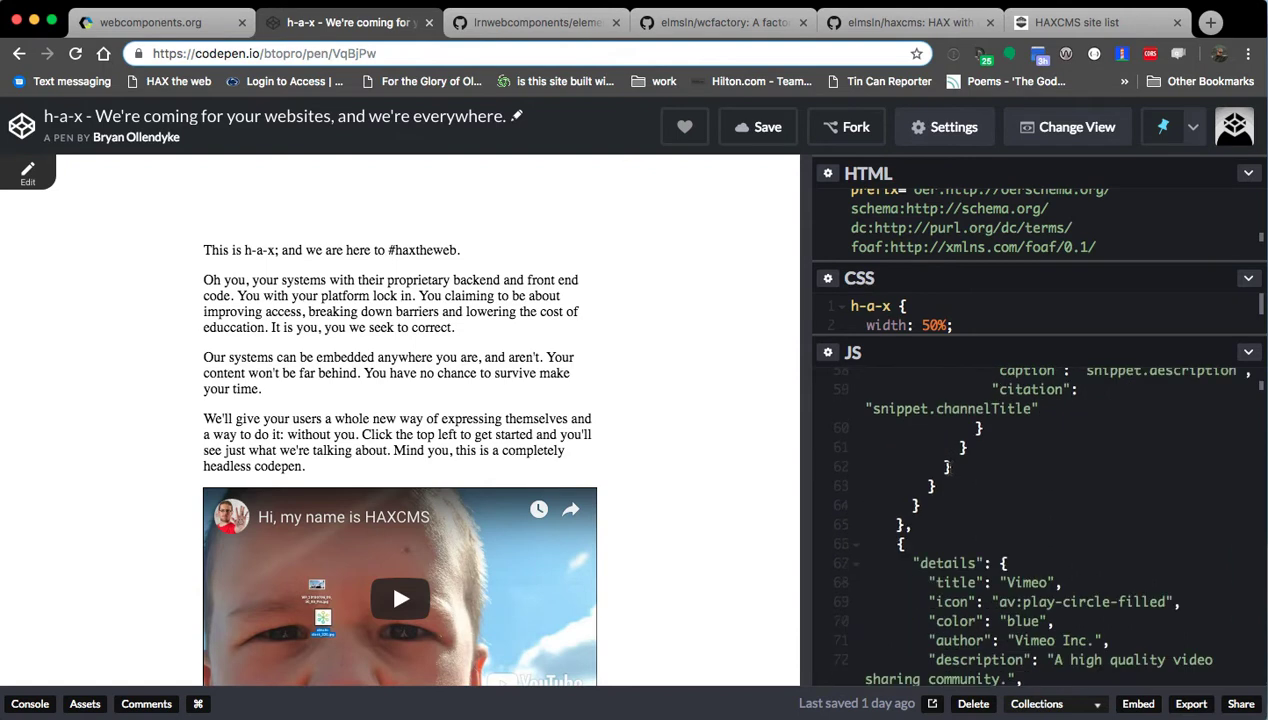
scroll(948, 465, "down", 20)
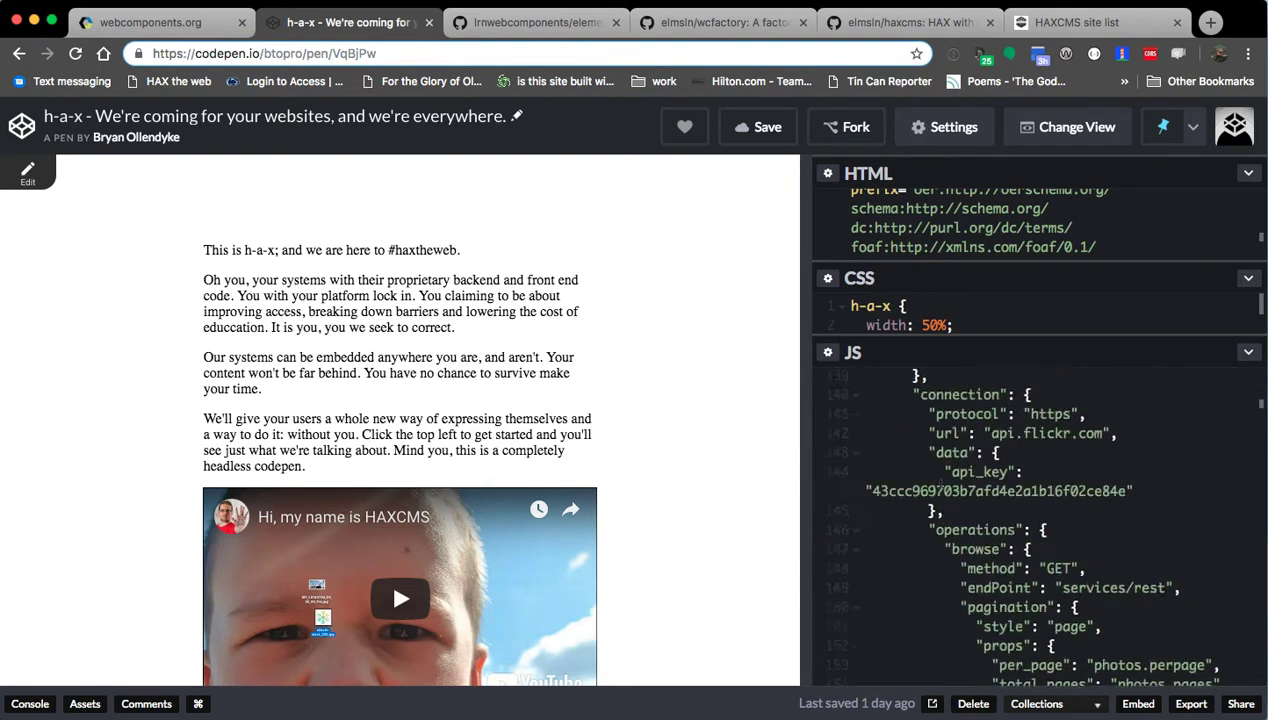
scroll(938, 481, "up", 20)
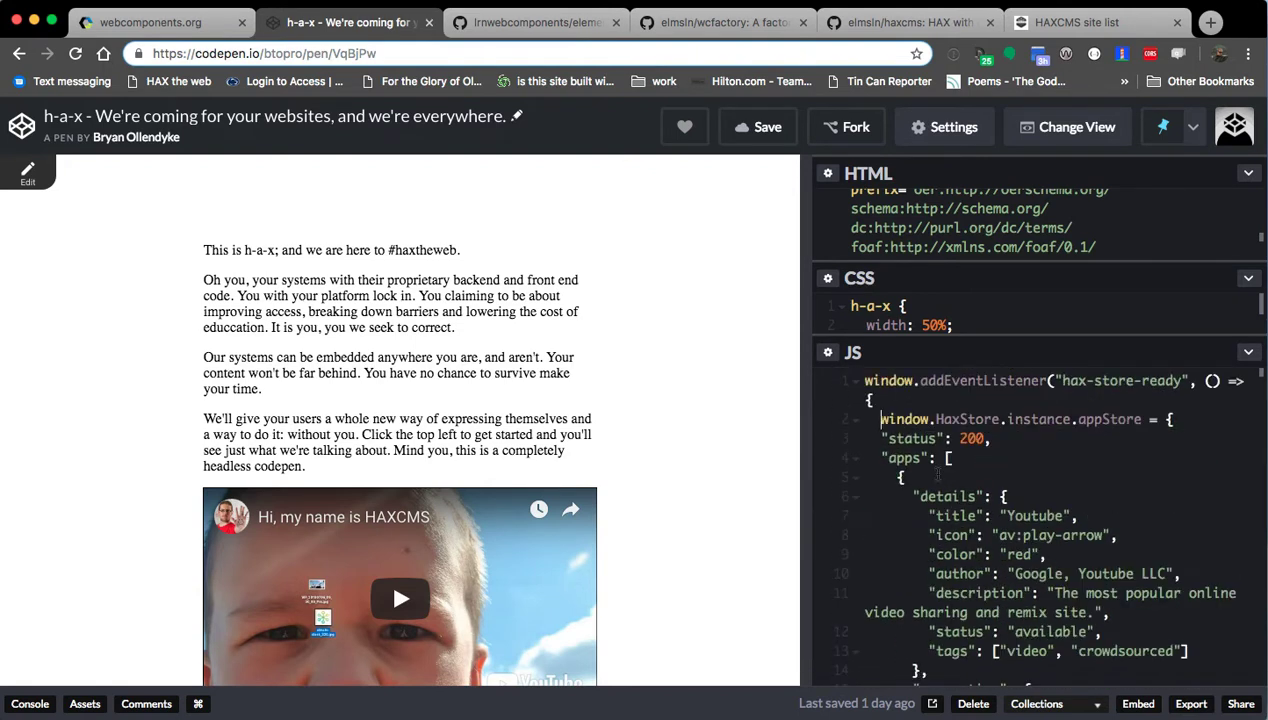
left_click(855, 426)
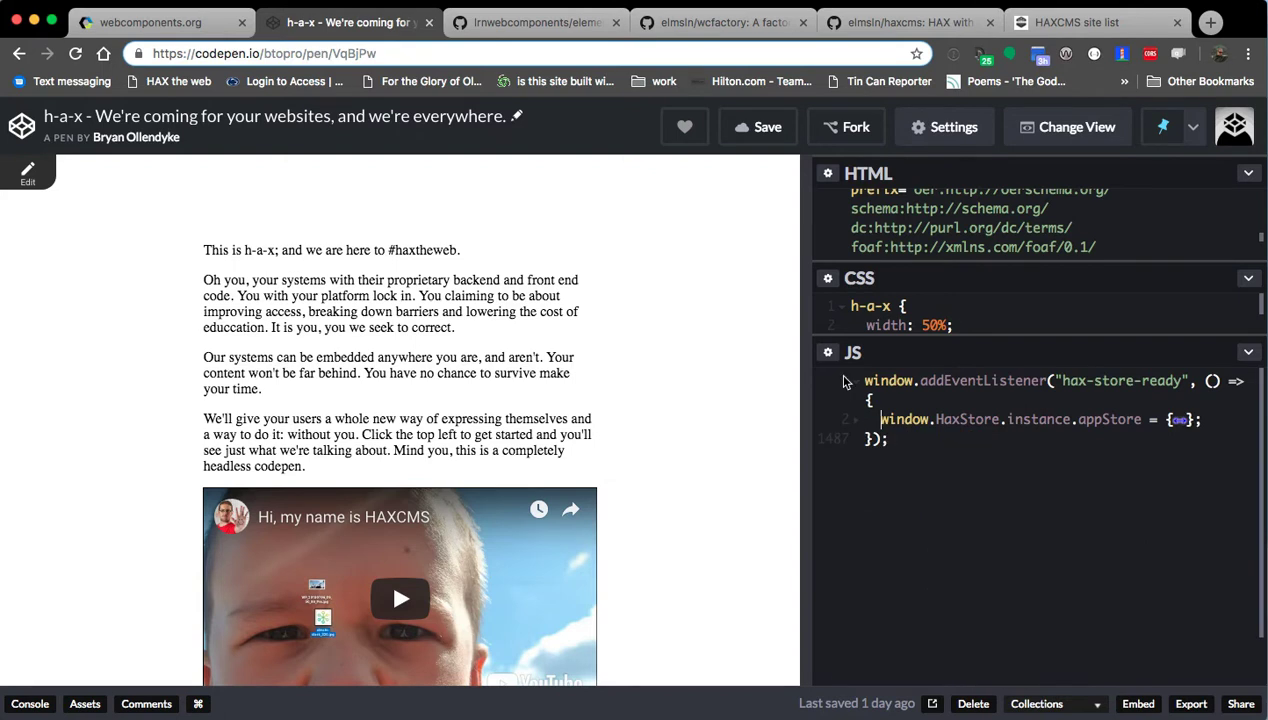
left_click(970, 130)
Review the Stuff for <head> scripts in the HTML settings, then Save & Close.
left_click(445, 245)
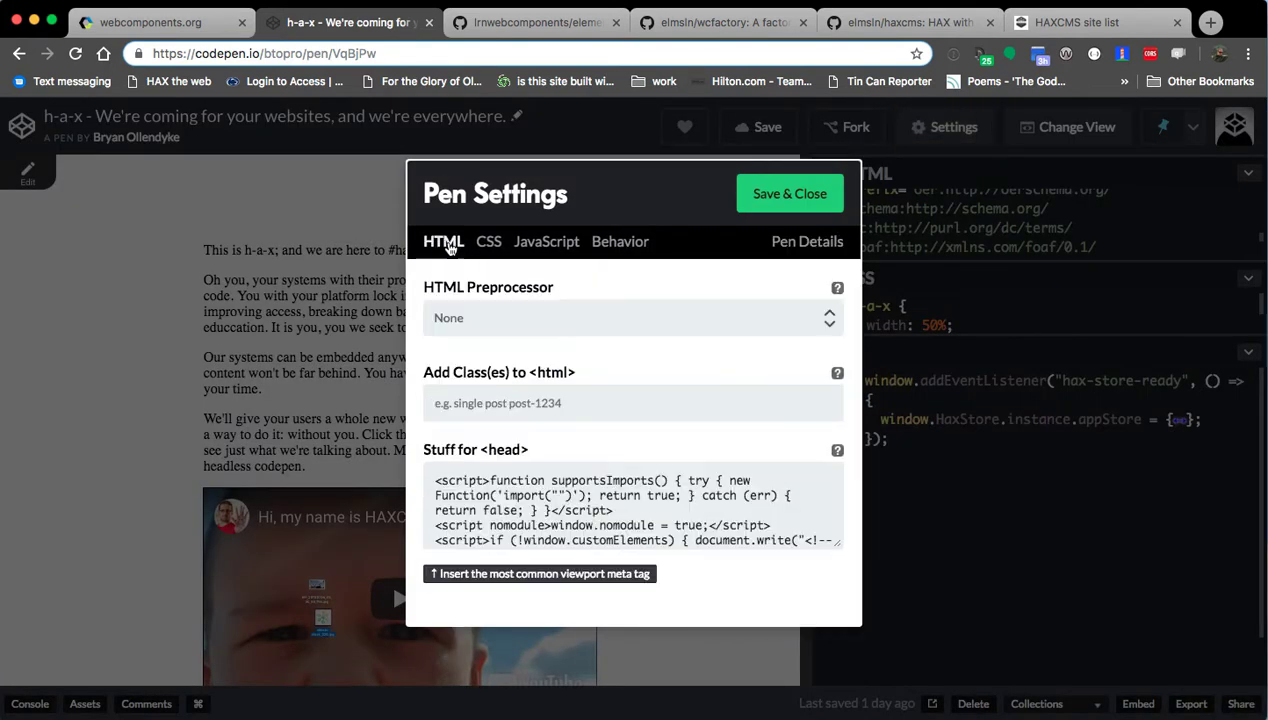
scroll(636, 510, "down", 5)
scroll(592, 500, "down", 6)
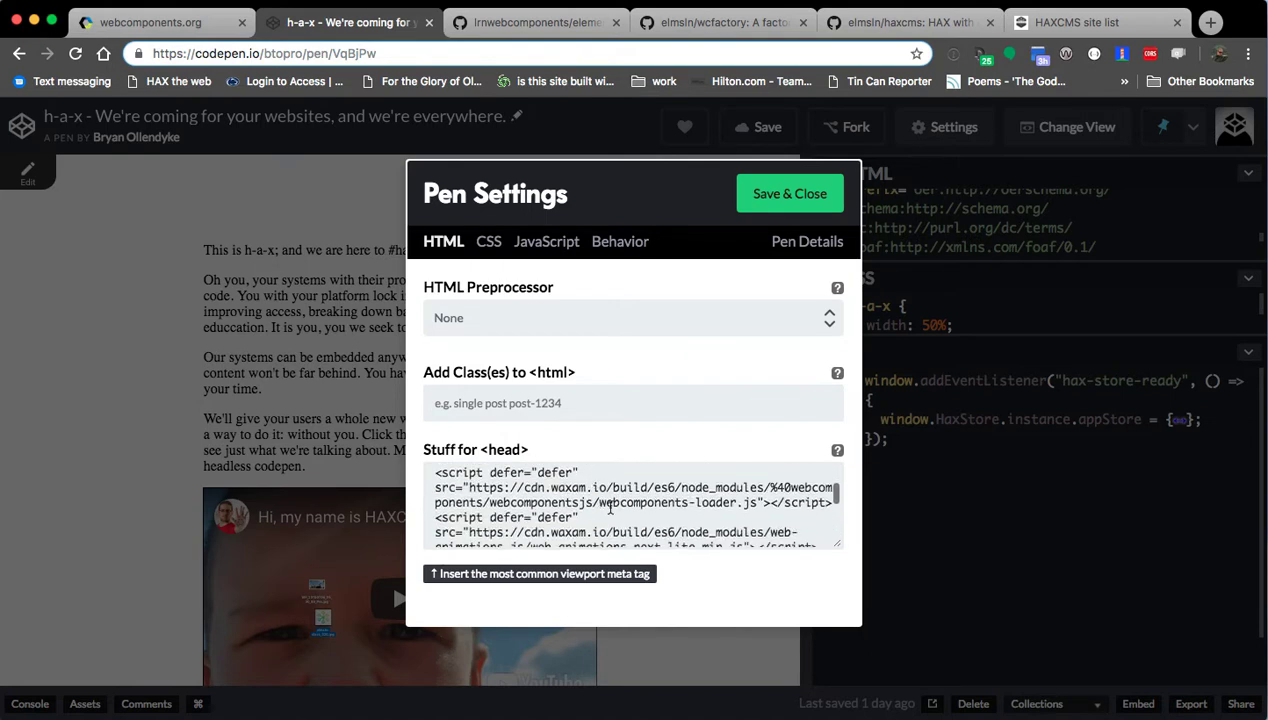
scroll(600, 510, "down", 6)
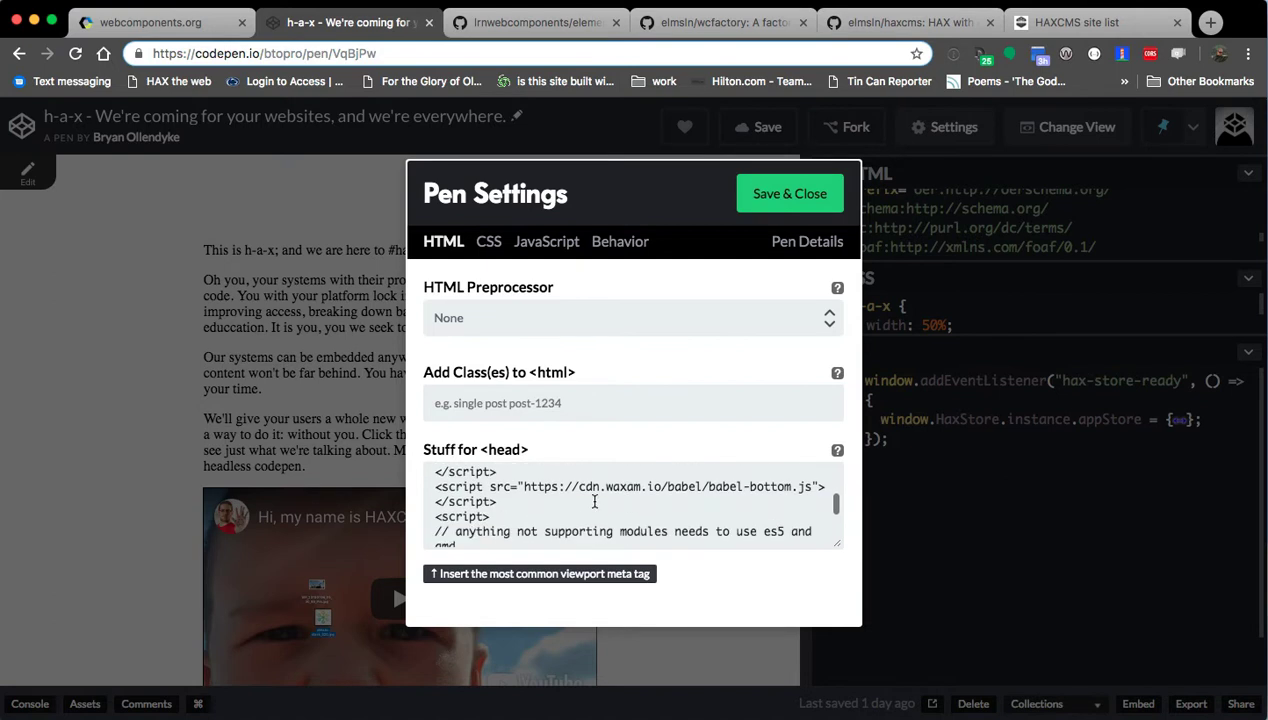
scroll(594, 502, "down", 6)
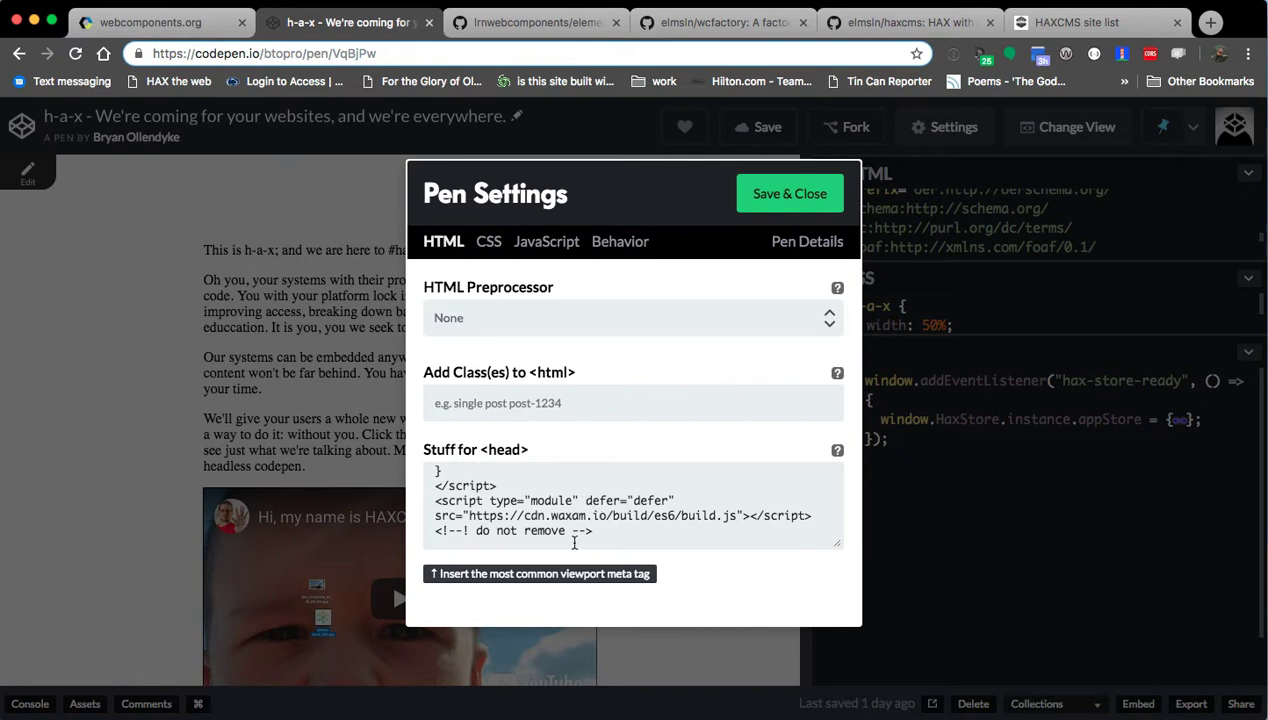
scroll(560, 543, "up", 10)
left_click(789, 193)
Look over the Our systems paragraph and scroll through the h-a-x preview.
left_click_drag(114, 359, 105, 370)
left_click(114, 369)
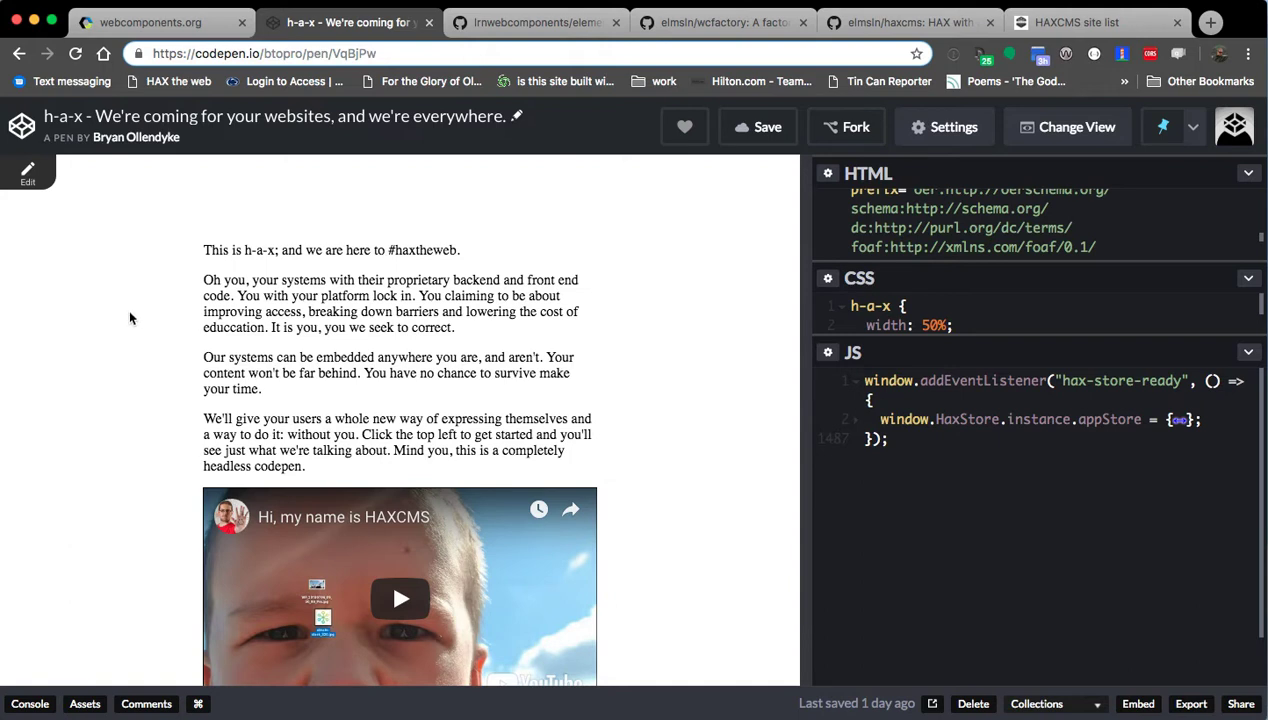
scroll(150, 320, "down", 10)
Turn on page editing and widen the page preview pane.
scroll(80, 402, "up", 10)
left_click(32, 173)
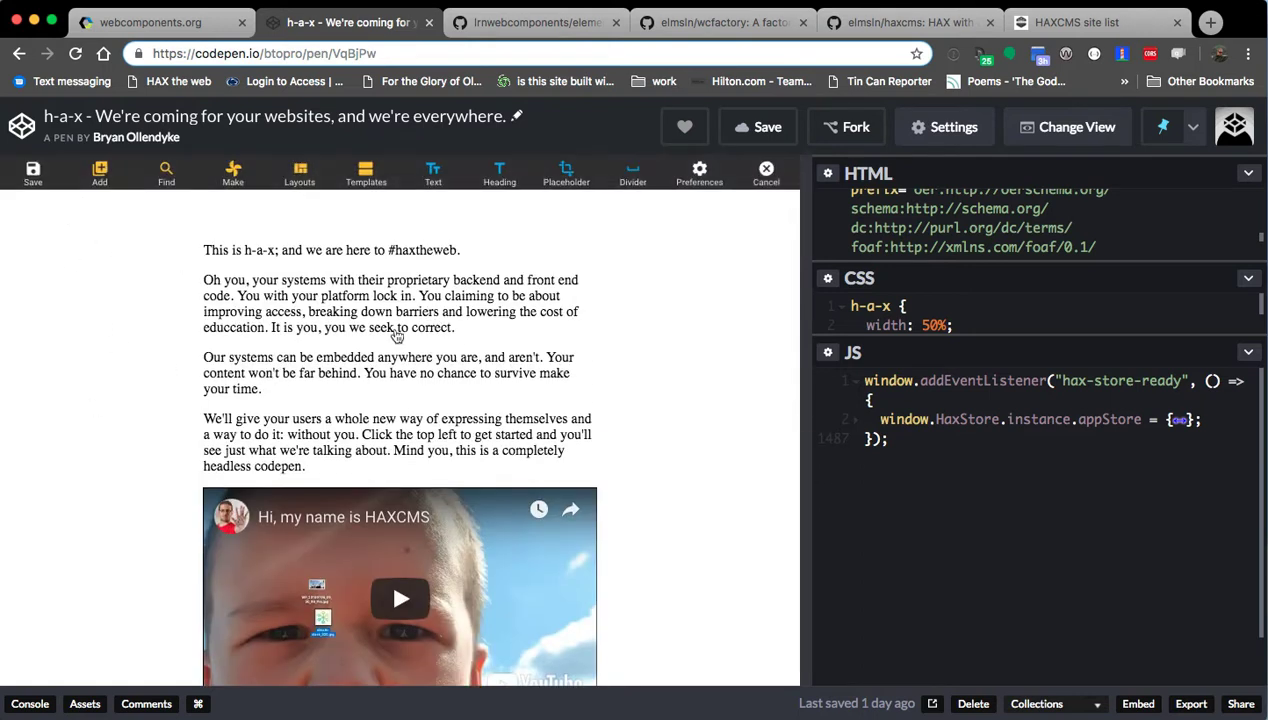
left_click_drag(803, 253, 1047, 302)
Move the 'Oh you…' paragraph down one place, below 'Our systems…'.
left_click(460, 312)
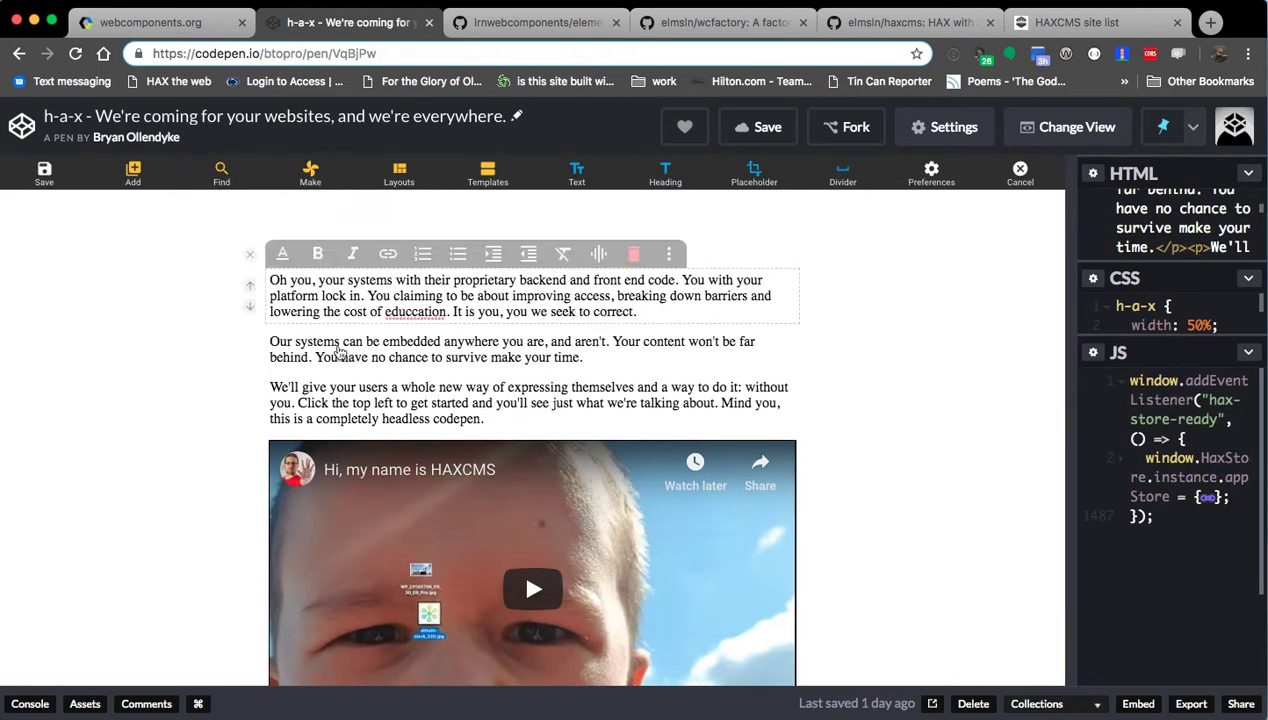
left_click(250, 306)
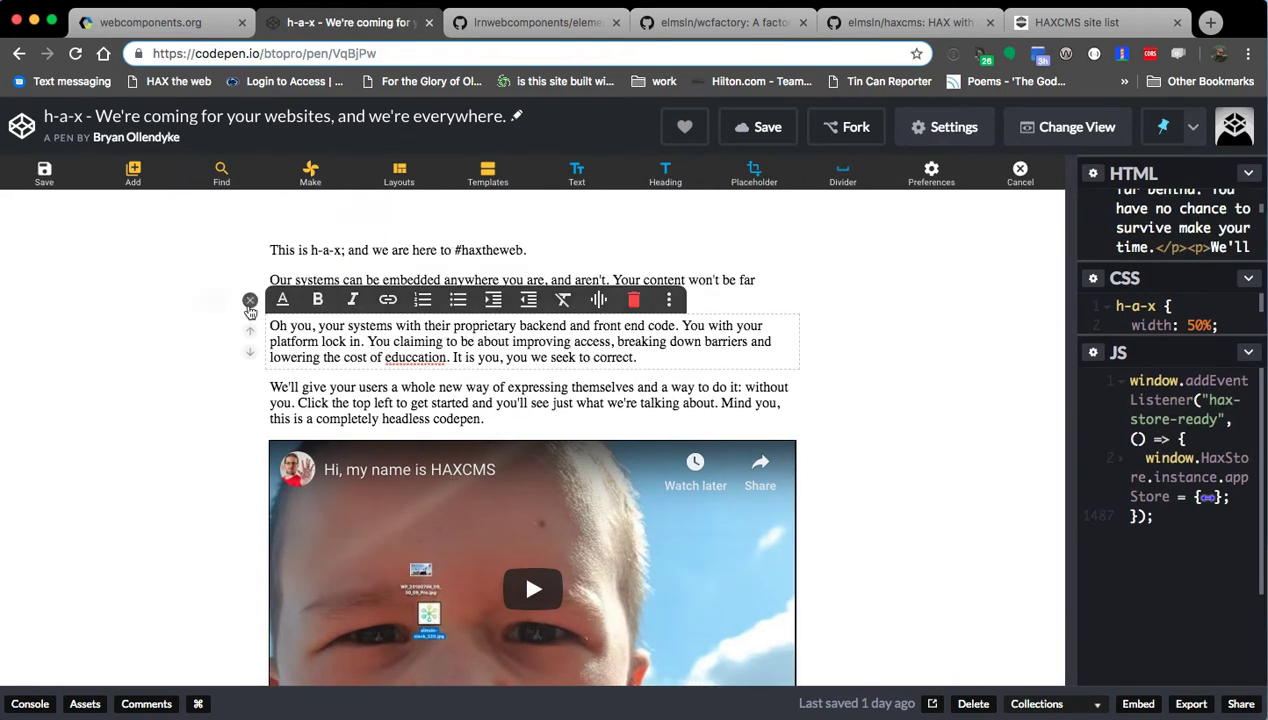
left_click(598, 299)
Delete the 'Oh you…' and 'We'll give your users…' paragraphs, confirming each removal.
left_click(674, 285)
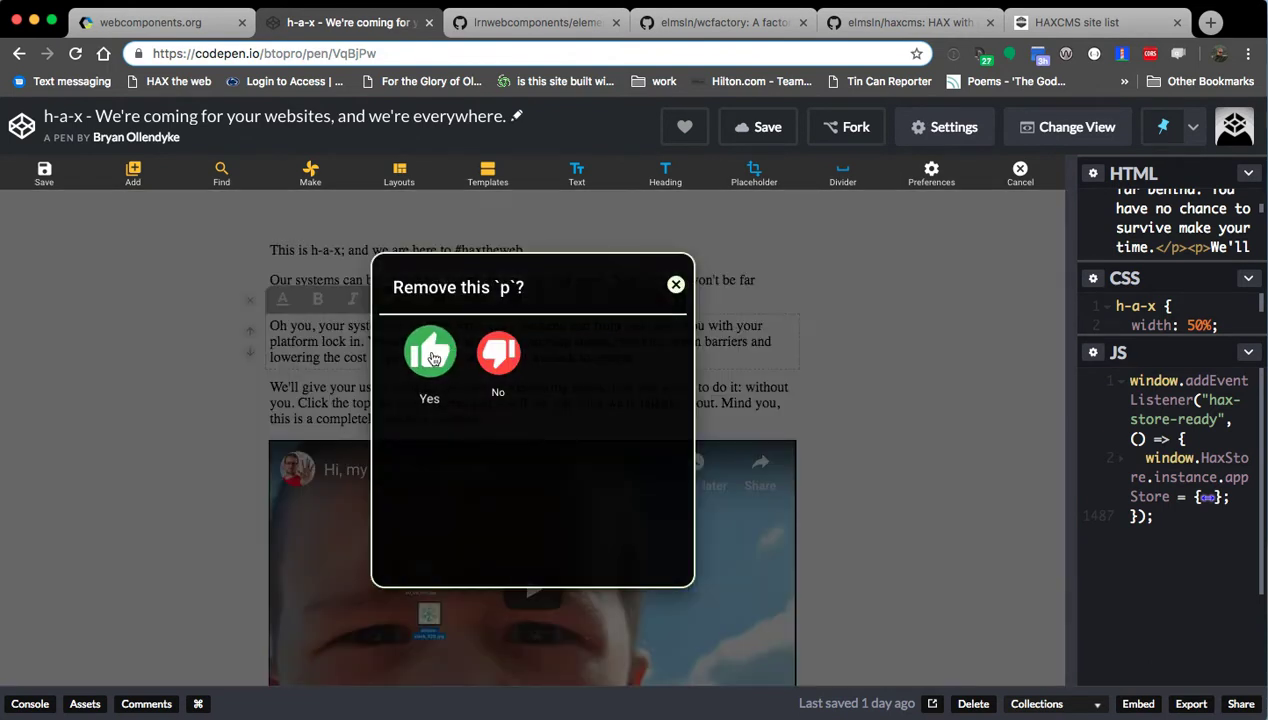
left_click(430, 353)
left_click(634, 302)
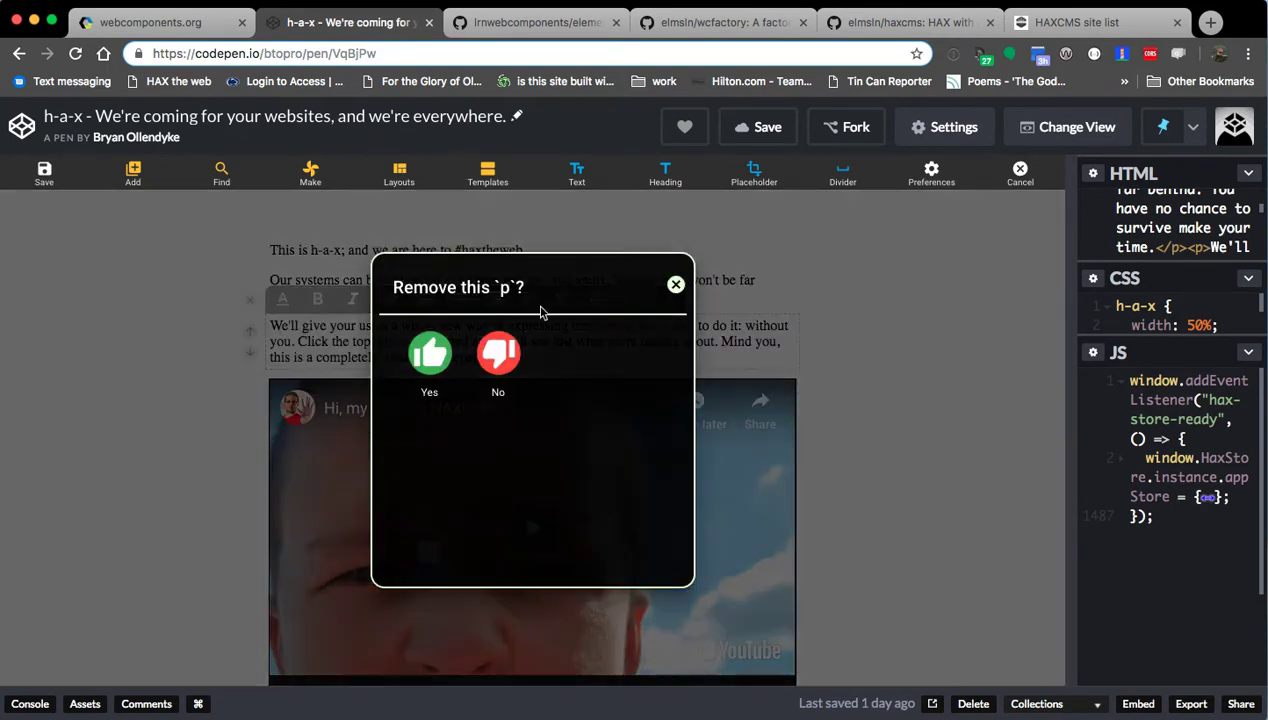
left_click(430, 355)
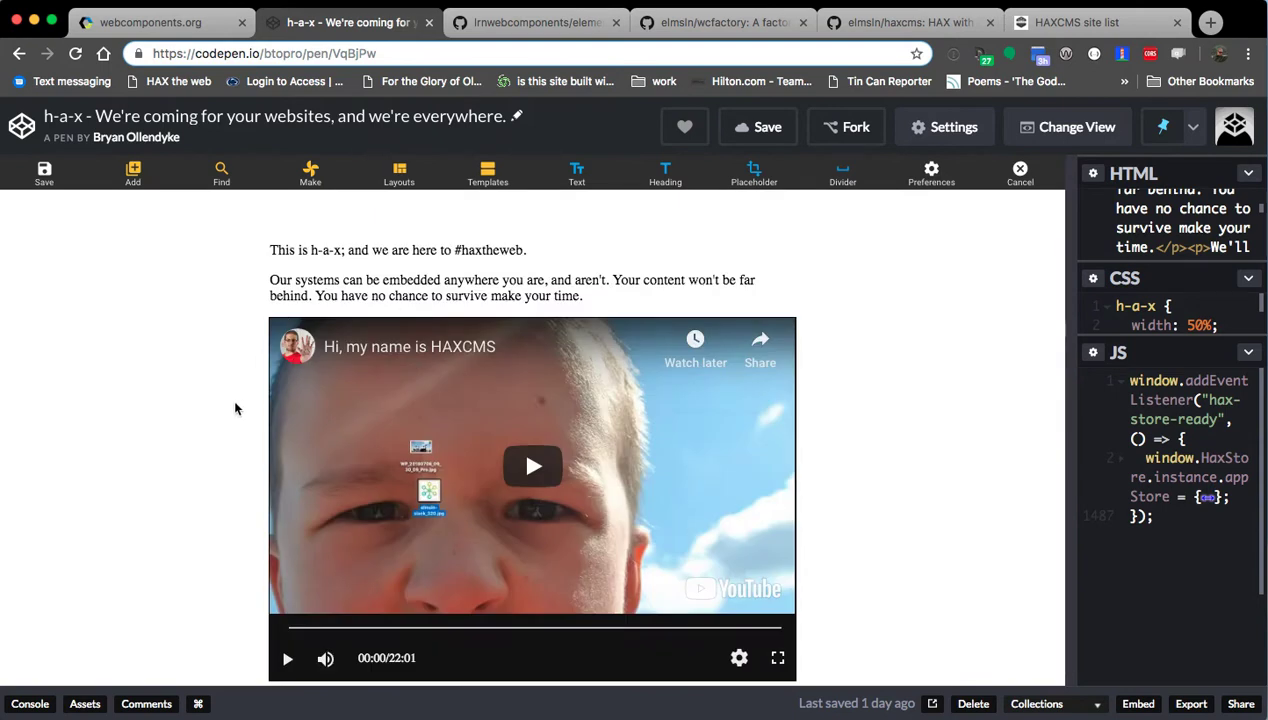
Widen the Self-Check card with its width slider.
scroll(238, 405, "down", 2)
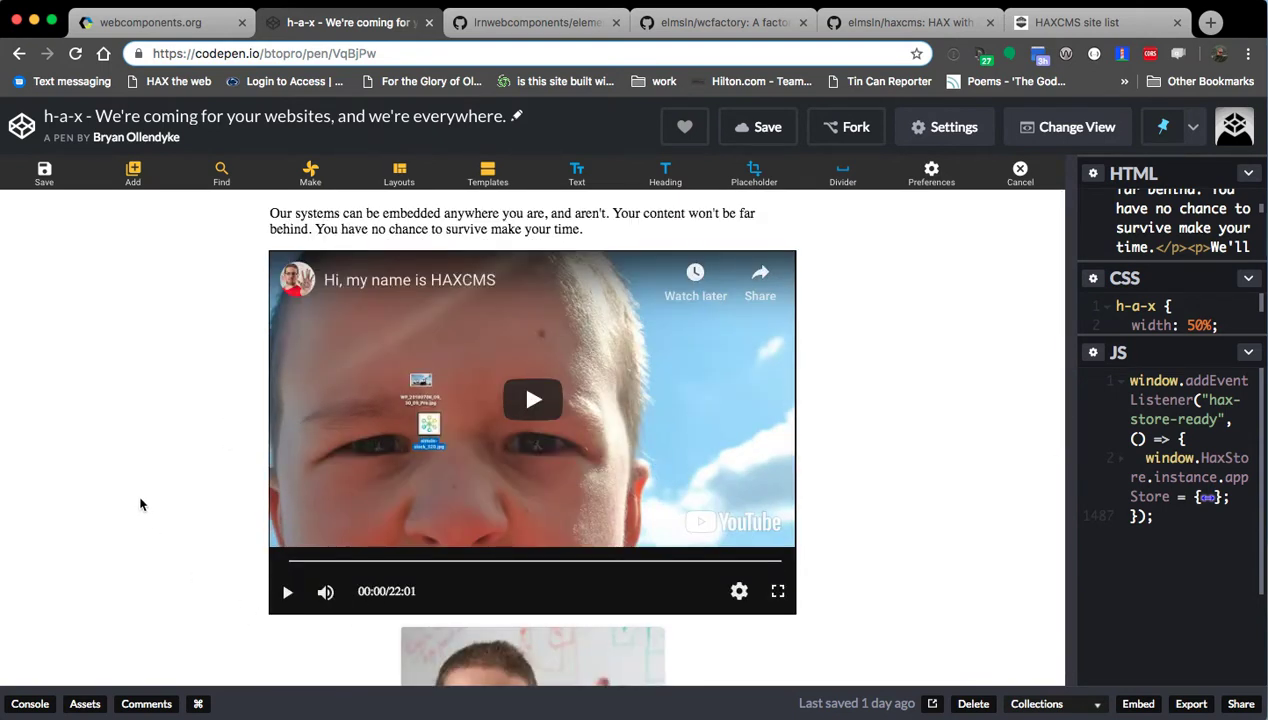
scroll(150, 540, "down", 5)
left_click(501, 679)
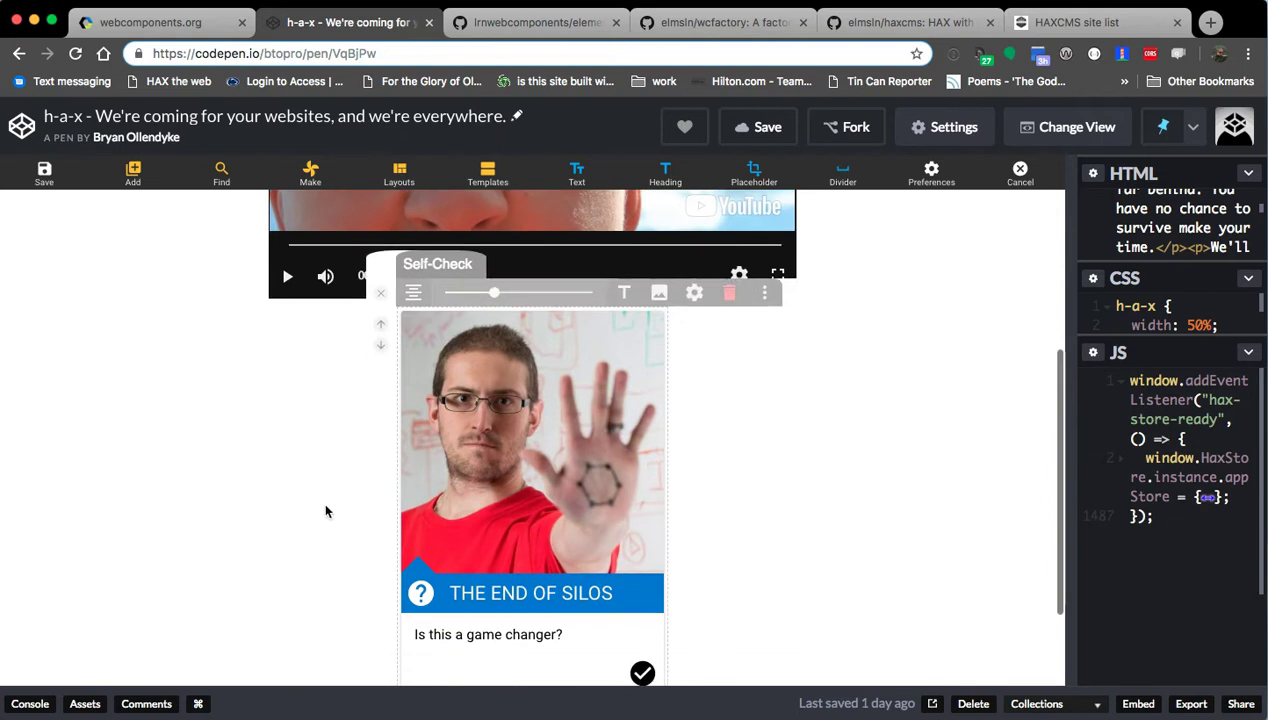
left_click_drag(494, 292, 580, 292)
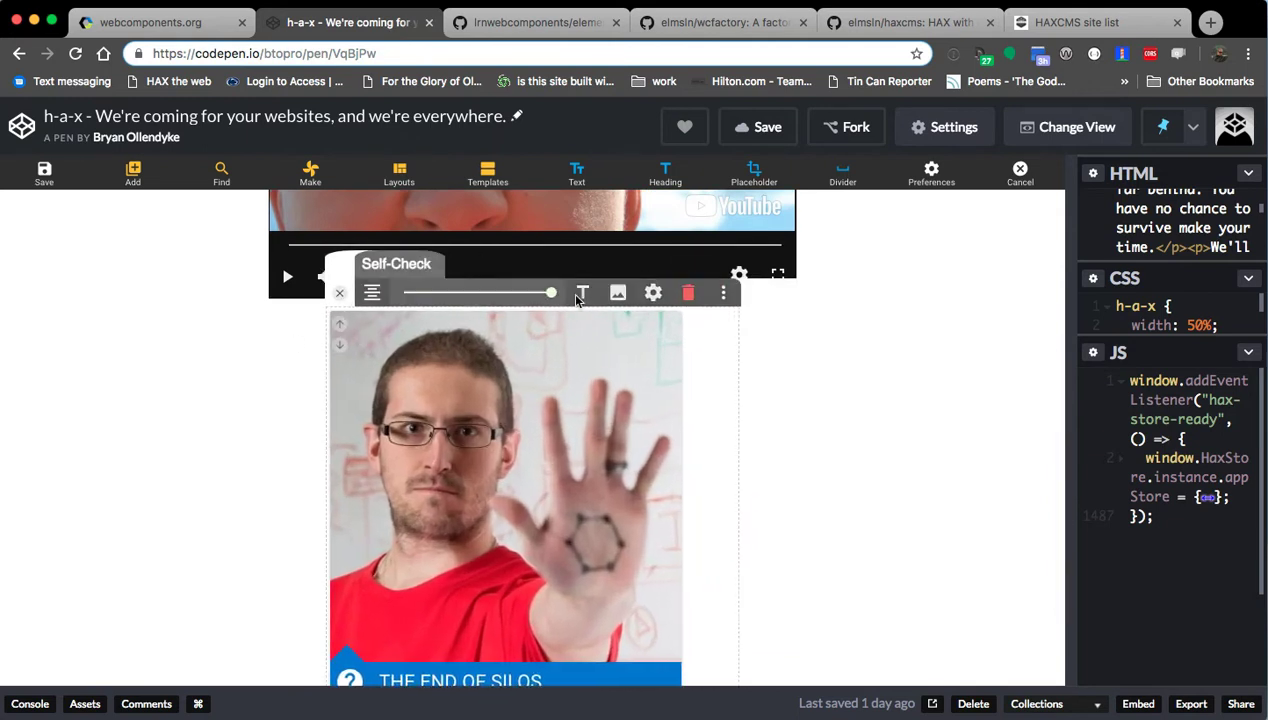
Set the card's question to 'What is the meaning of life' and its title to 'Life question'.
left_click(566, 294)
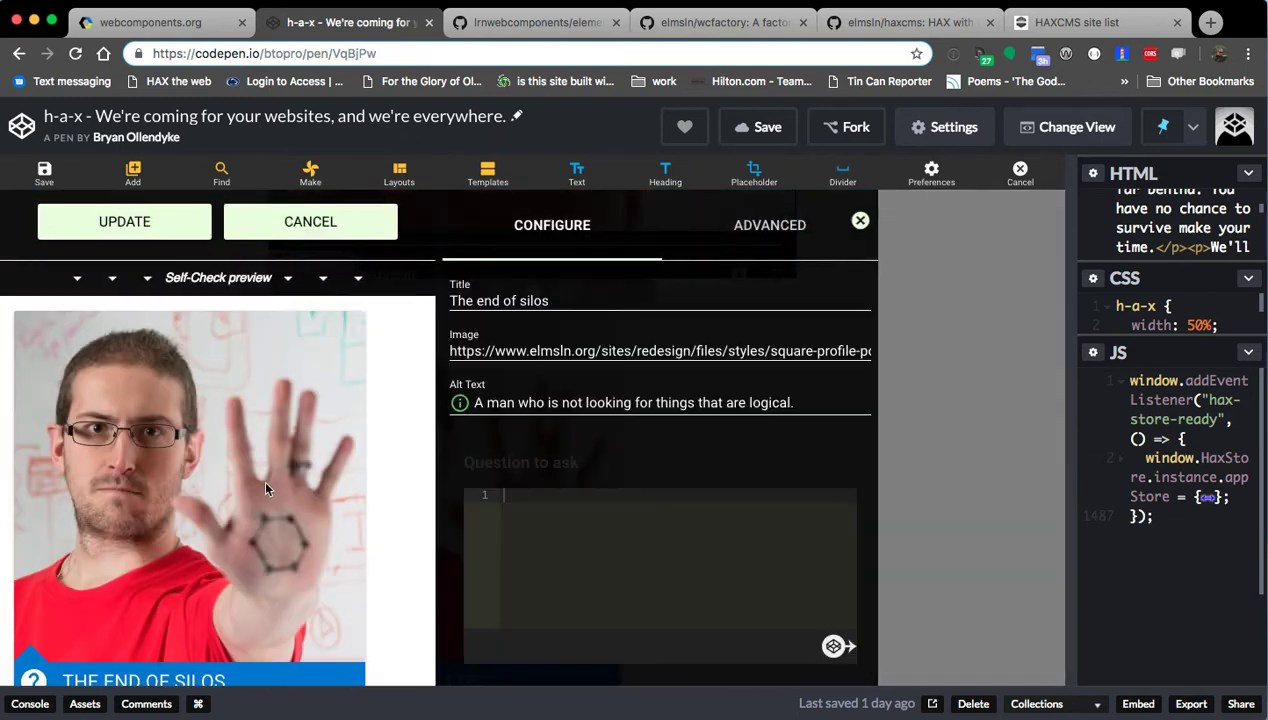
type("What is the meaning of life?")
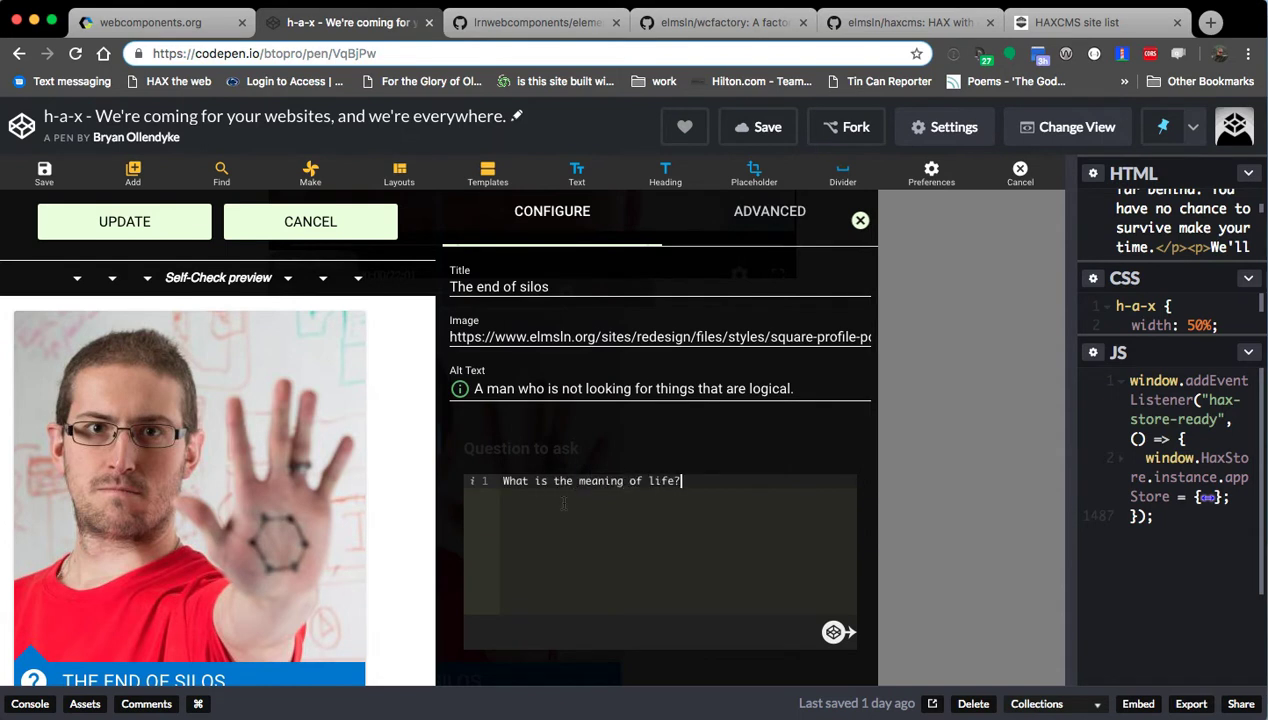
scroll(564, 504, "down", 5)
scroll(260, 535, "down", 3)
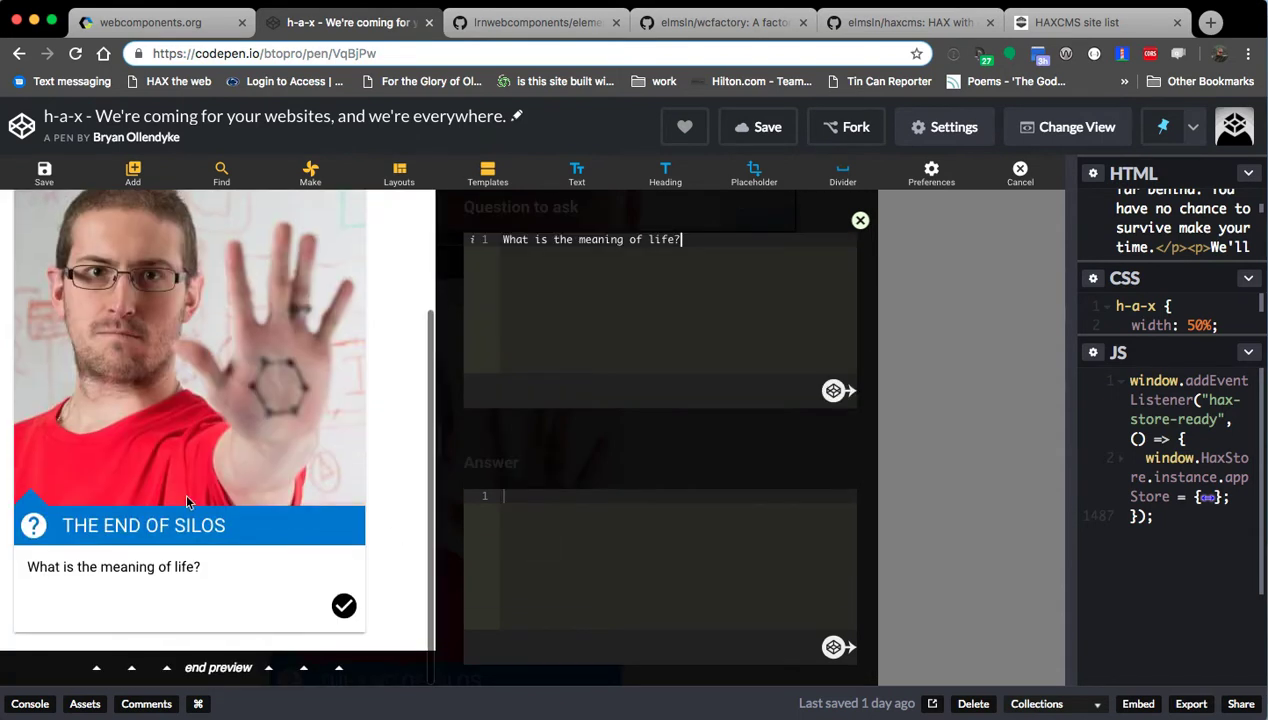
scroll(246, 557, "up", 3)
scroll(560, 400, "up", 5)
triple_click(533, 300)
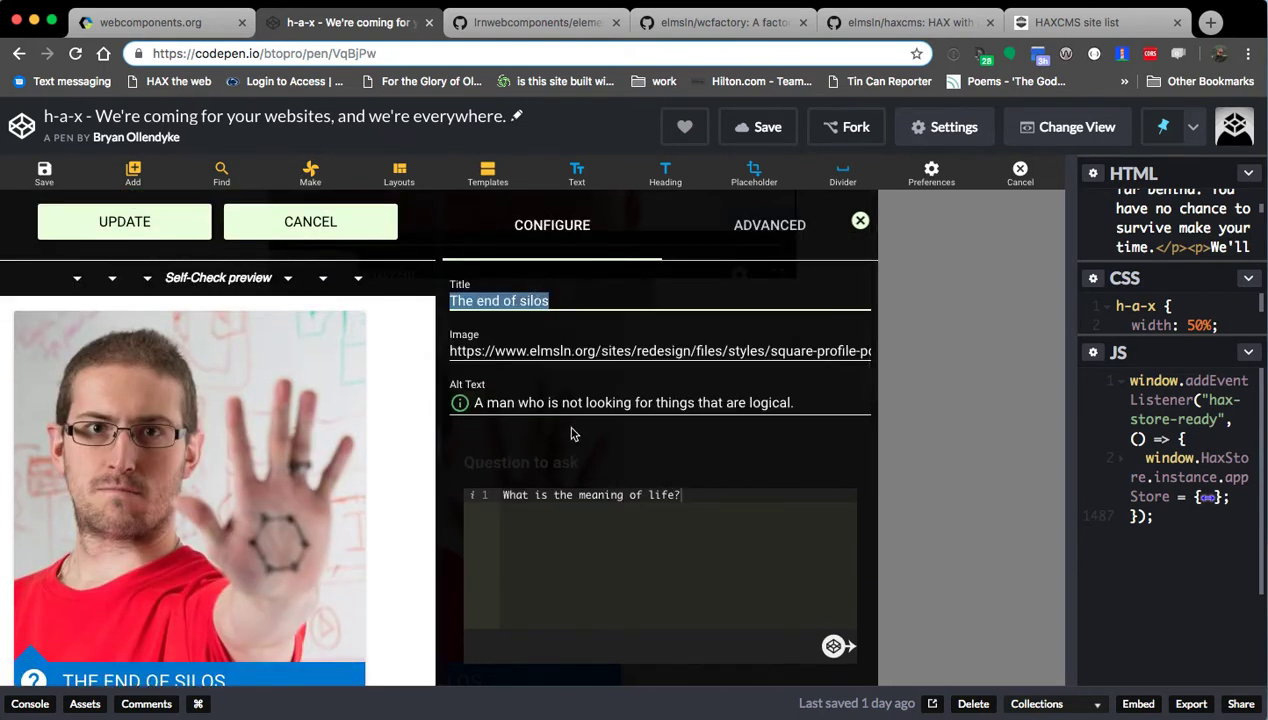
type("Life question")
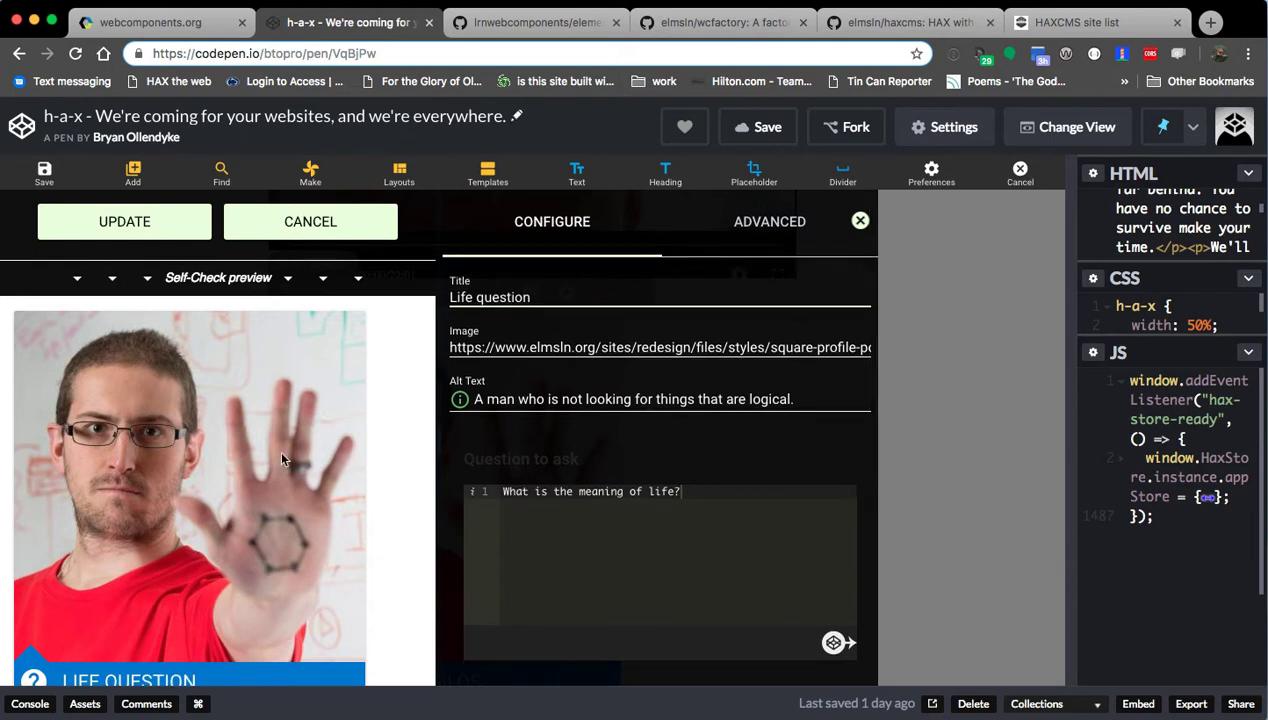
Enter 'YOU WIN!' as the answer, test the reveal, and apply the card changes.
scroll(592, 439, "down", 5)
scroll(347, 511, "down", 3)
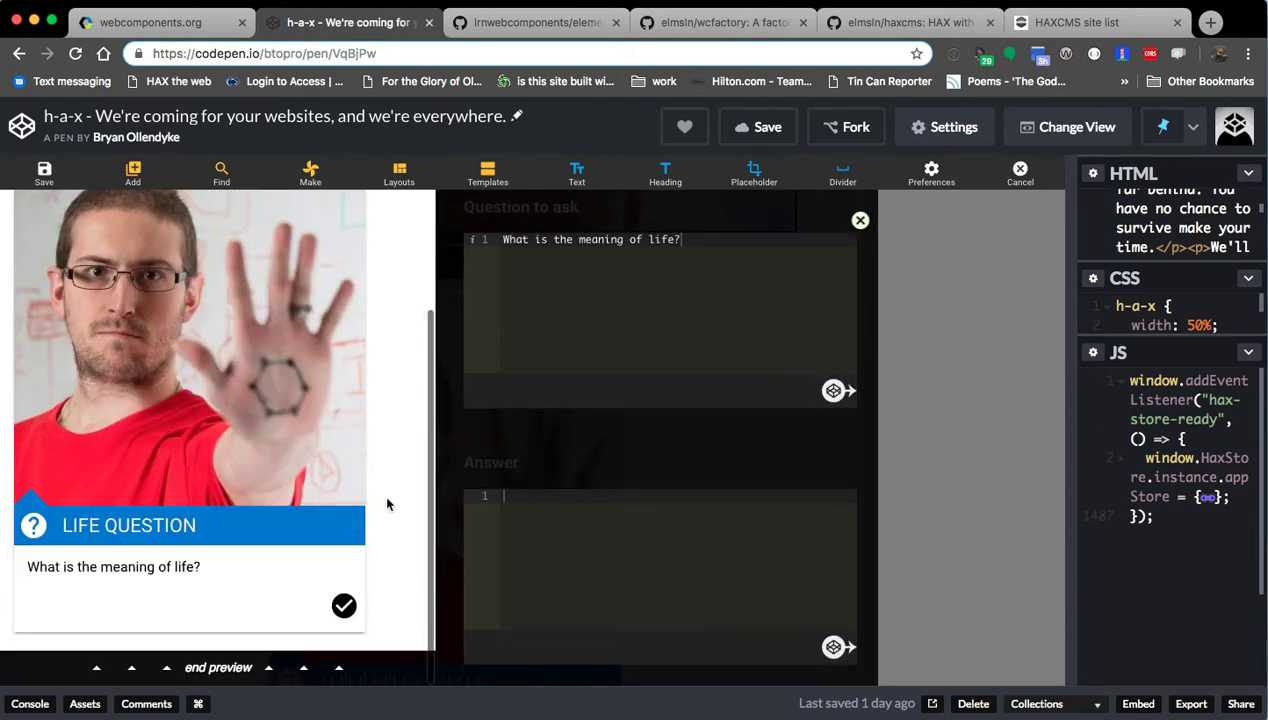
type("YOU WIN!")
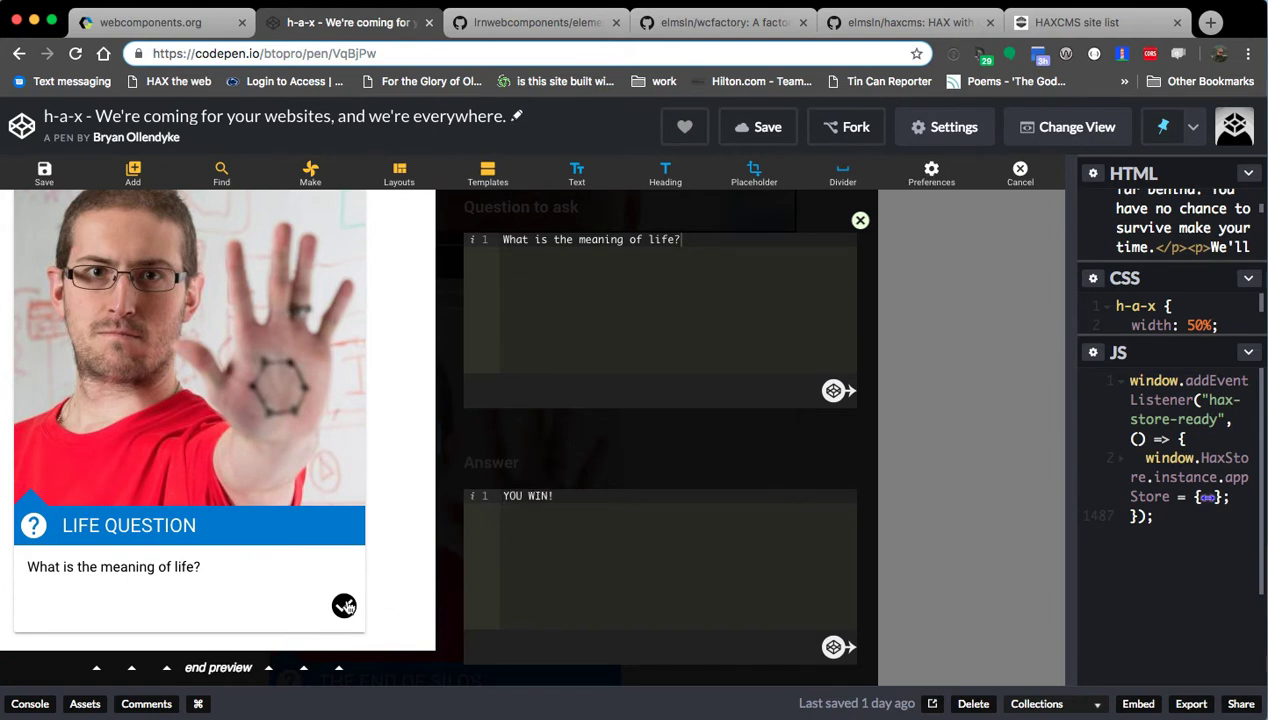
left_click(343, 605)
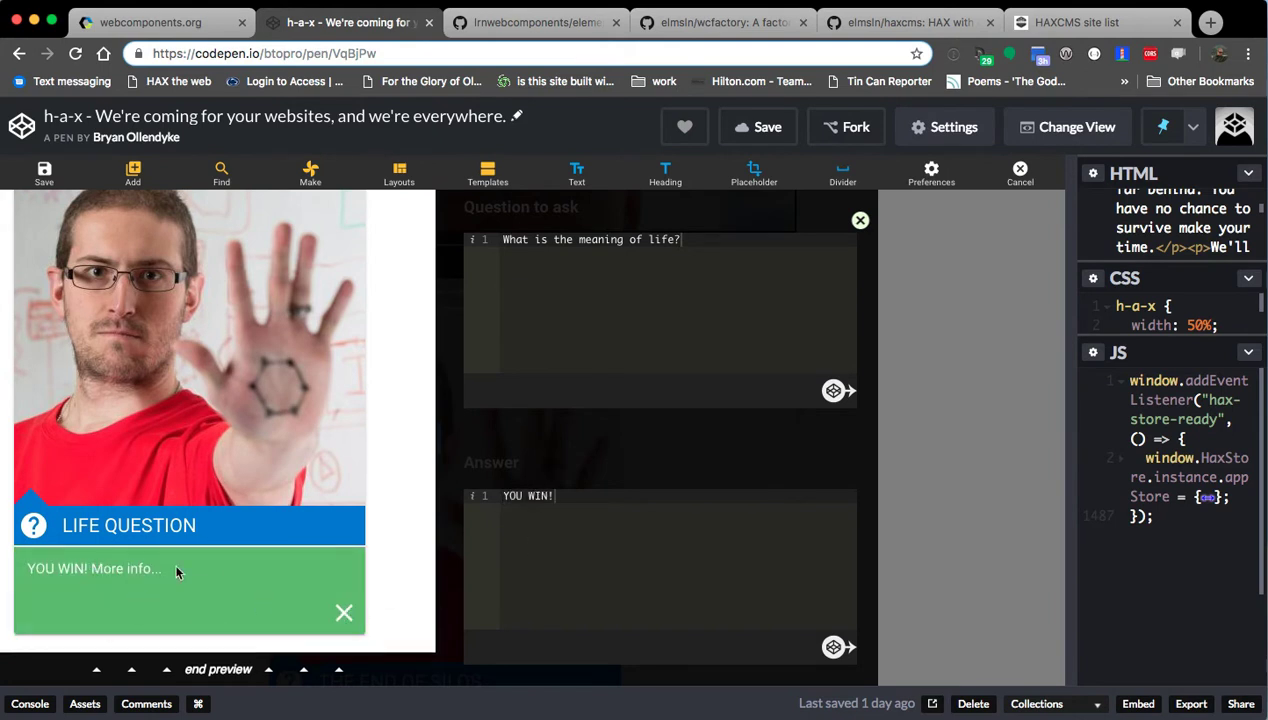
scroll(679, 518, "up", 3)
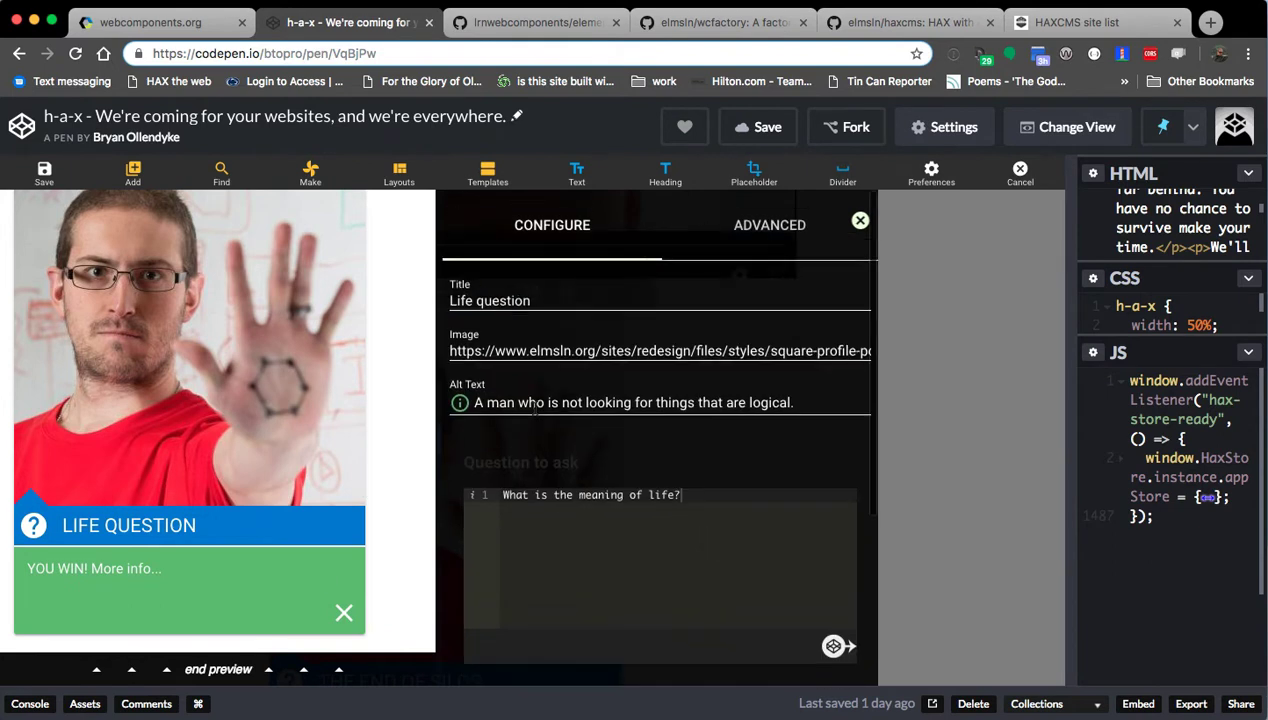
left_click(44, 175)
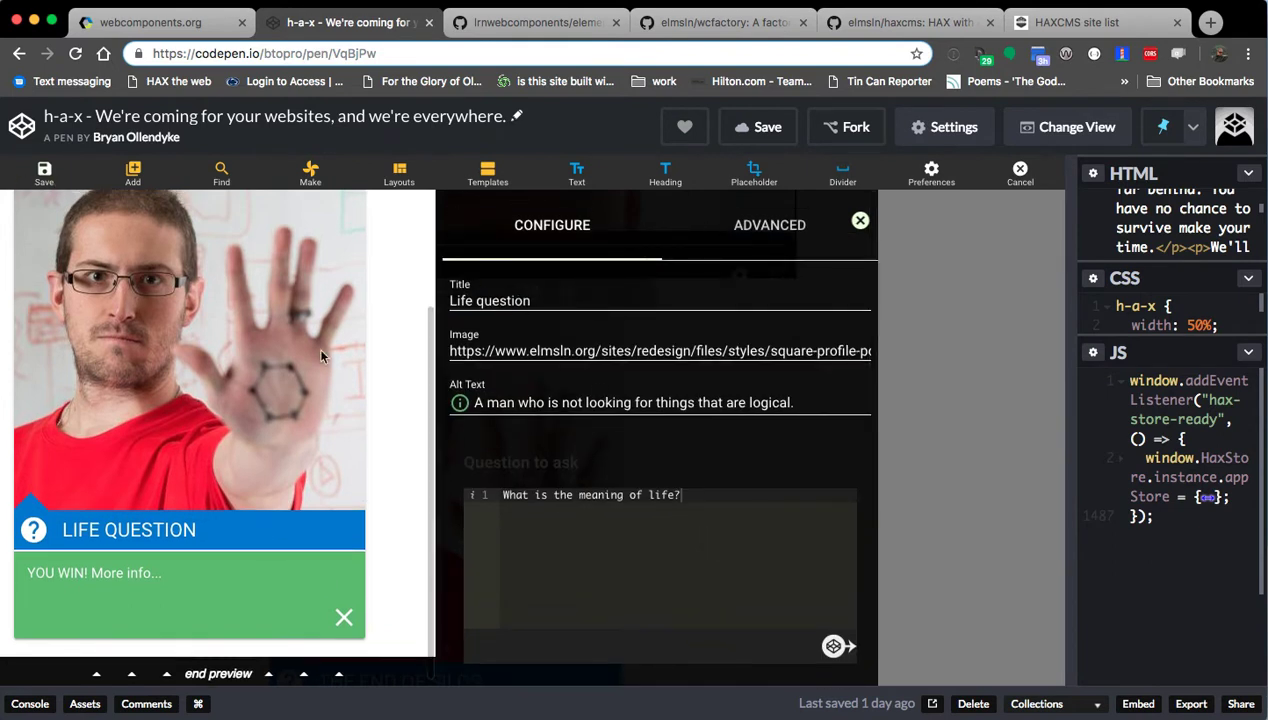
left_click(157, 231)
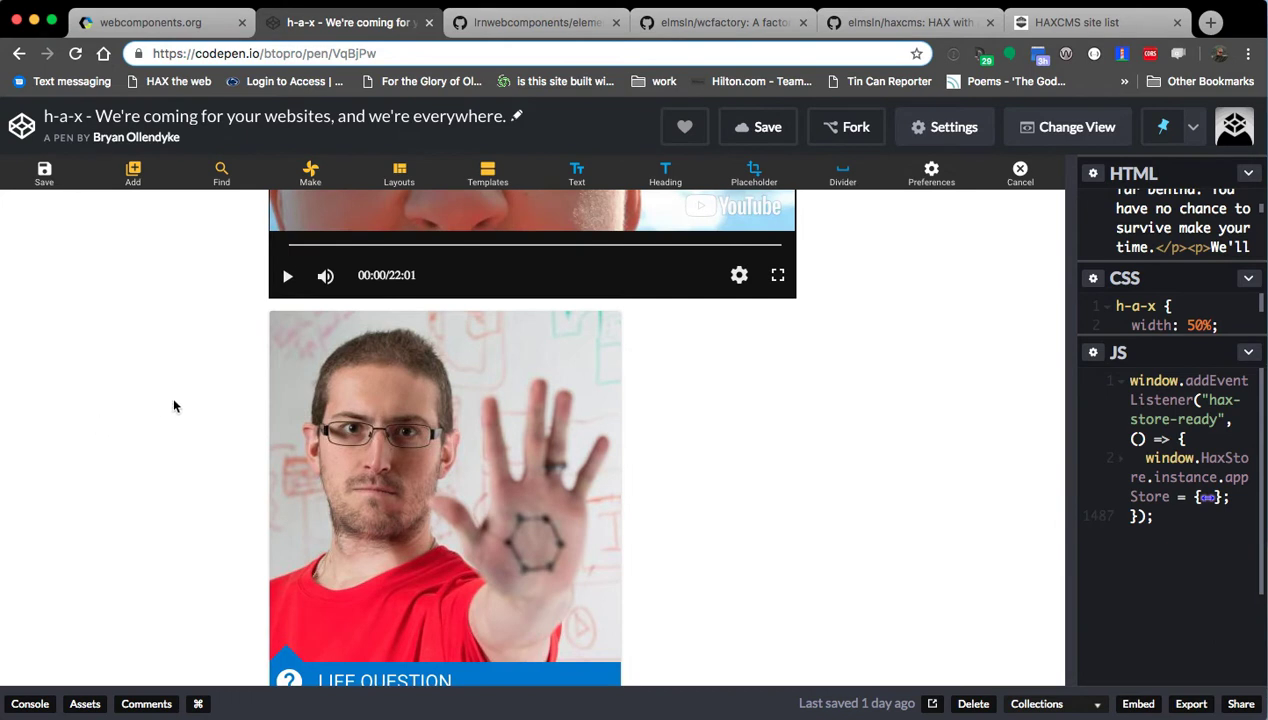
Test the Life Question card by flipping it to the answer and back, then deselect it.
scroll(170, 399, "down", 3)
left_click(599, 543)
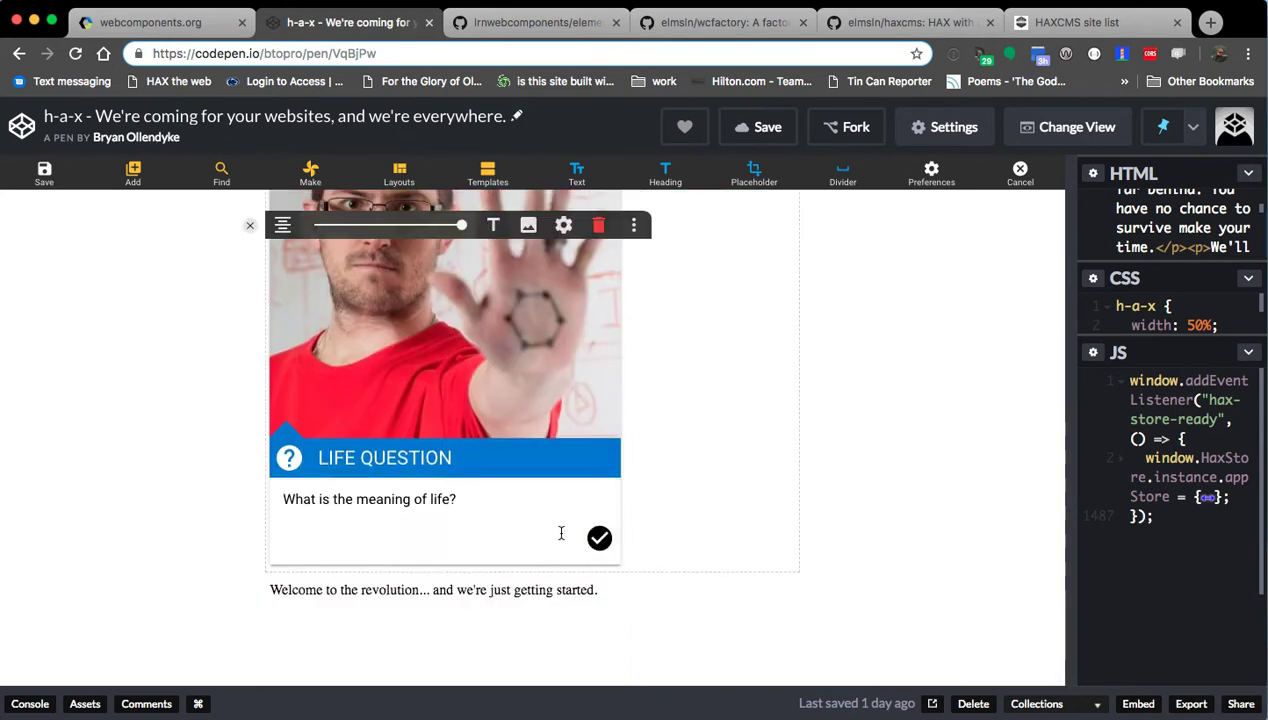
left_click(603, 545)
left_click(599, 545)
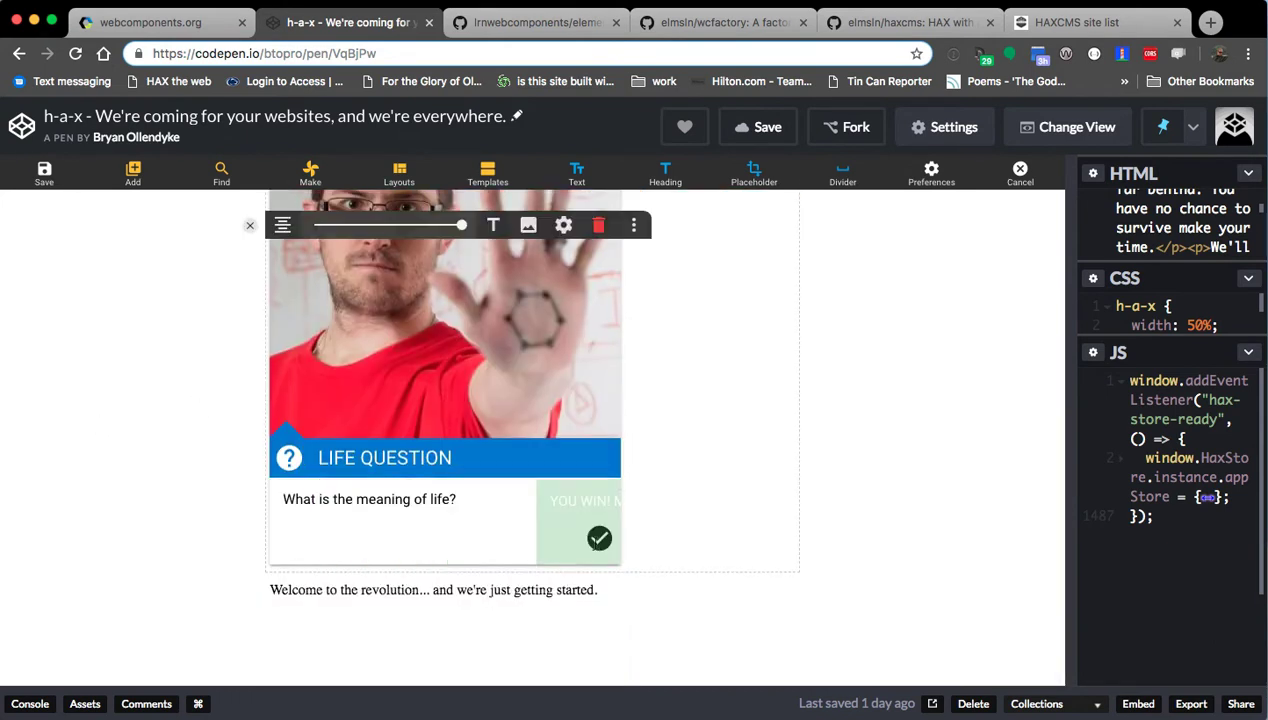
left_click(250, 225)
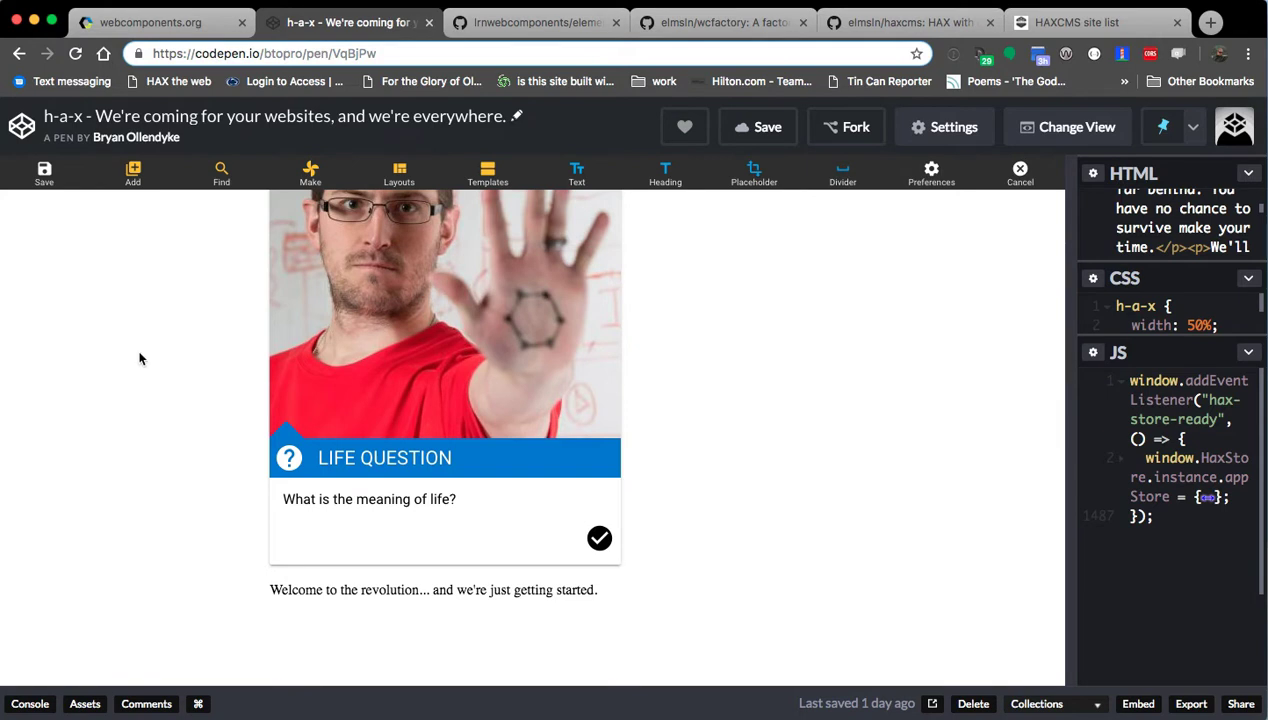
Search YouTube for 'ELMSLN' and insert the first result as a video player.
left_click(219, 172)
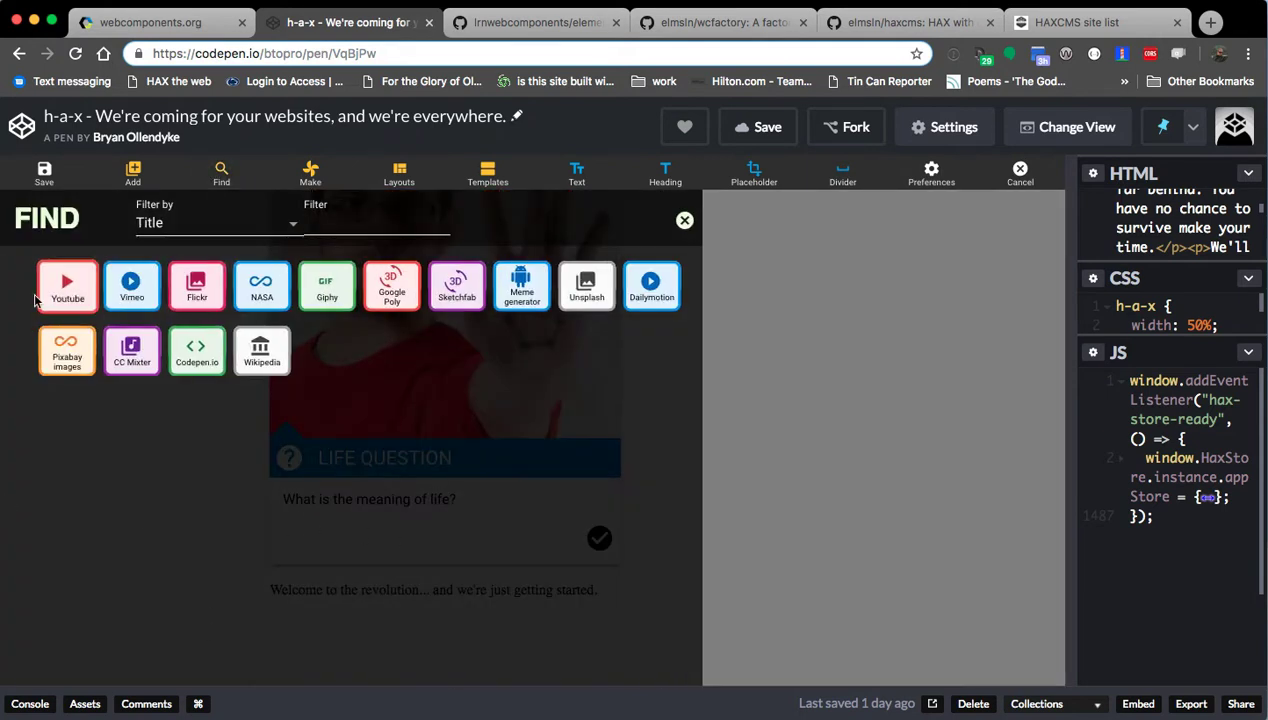
left_click(40, 300)
left_click(139, 462)
type("ELMSLN")
left_click(262, 540)
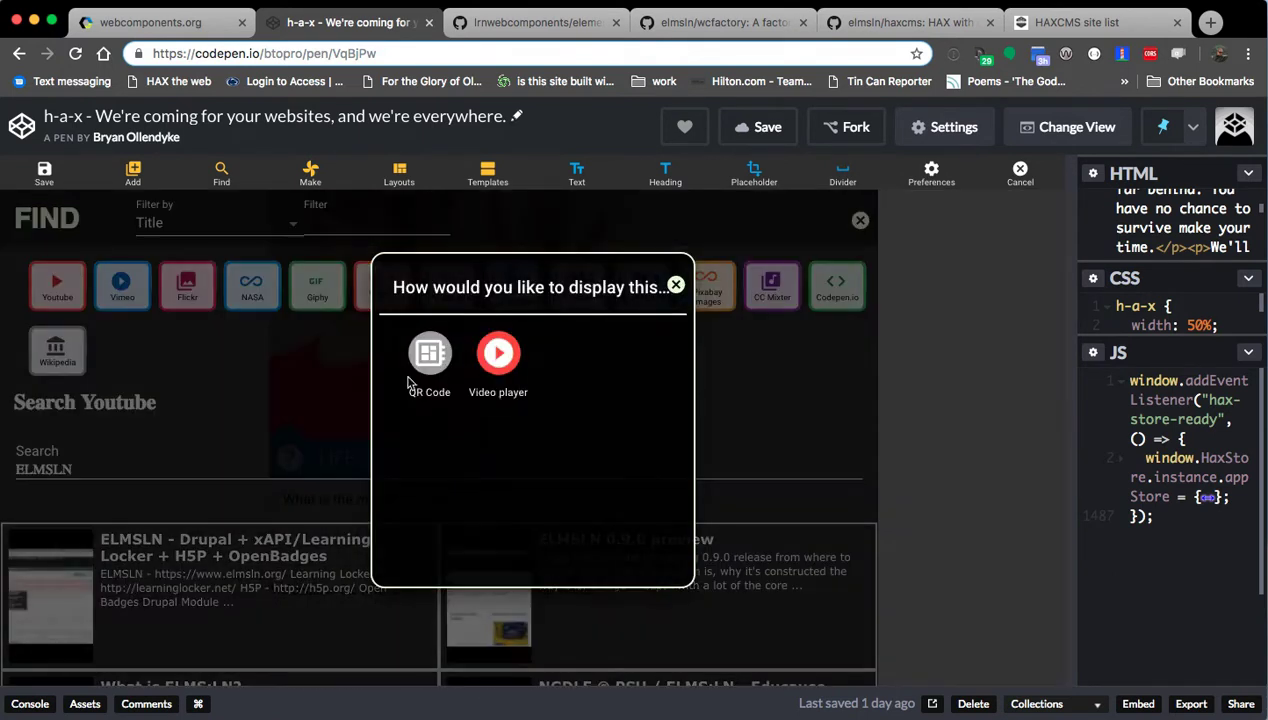
left_click(498, 352)
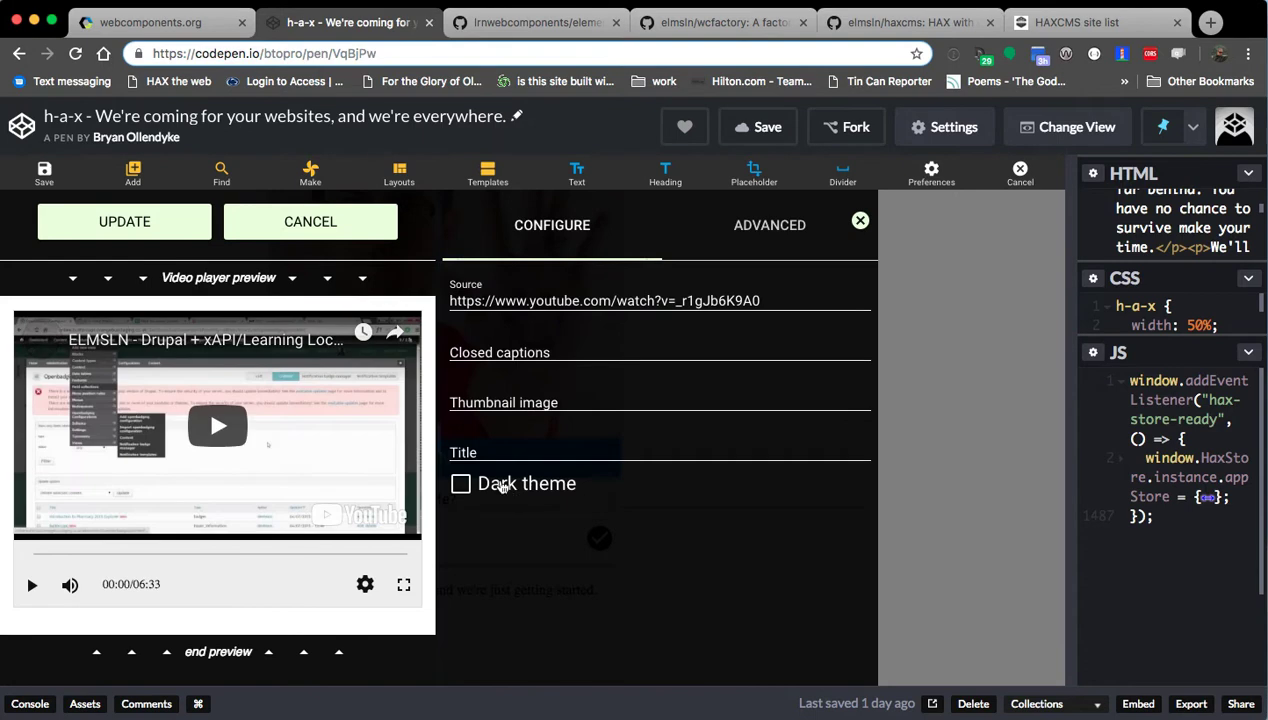
Give the player a dark theme and the title 'This is the new player too!', then apply.
left_click(503, 486)
left_click(505, 452)
type("This is")
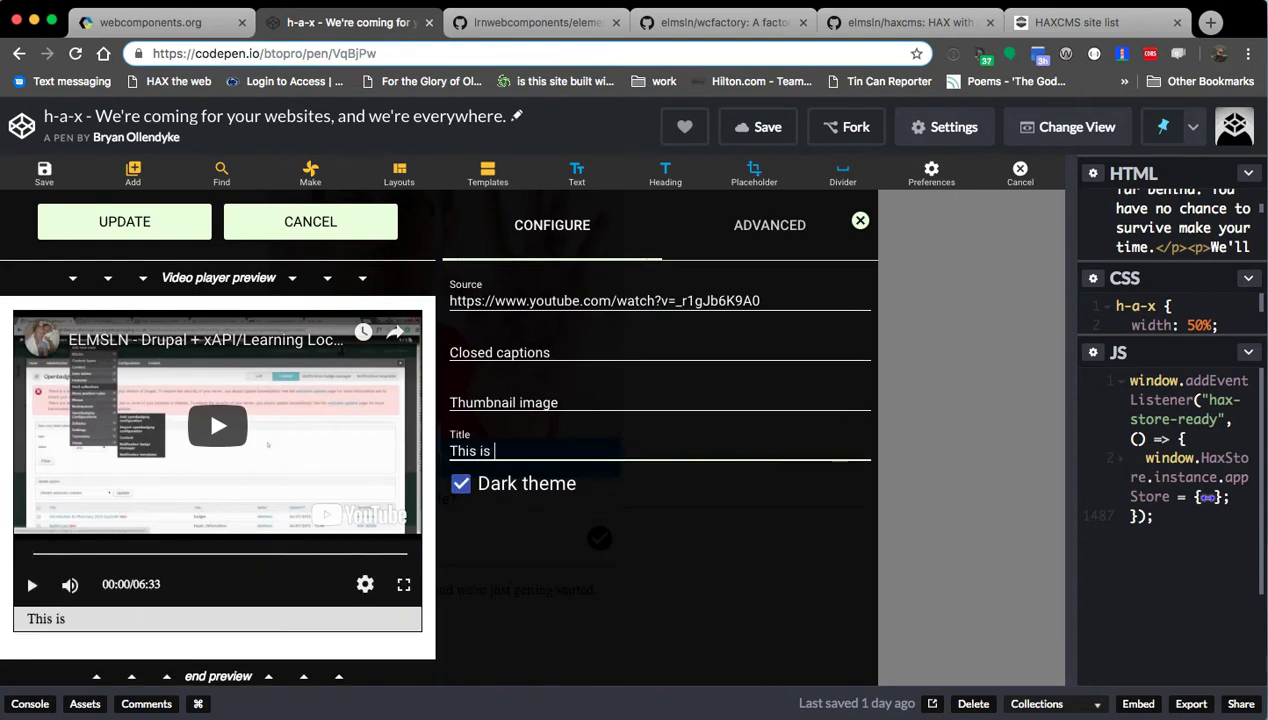
type(" the new player too!")
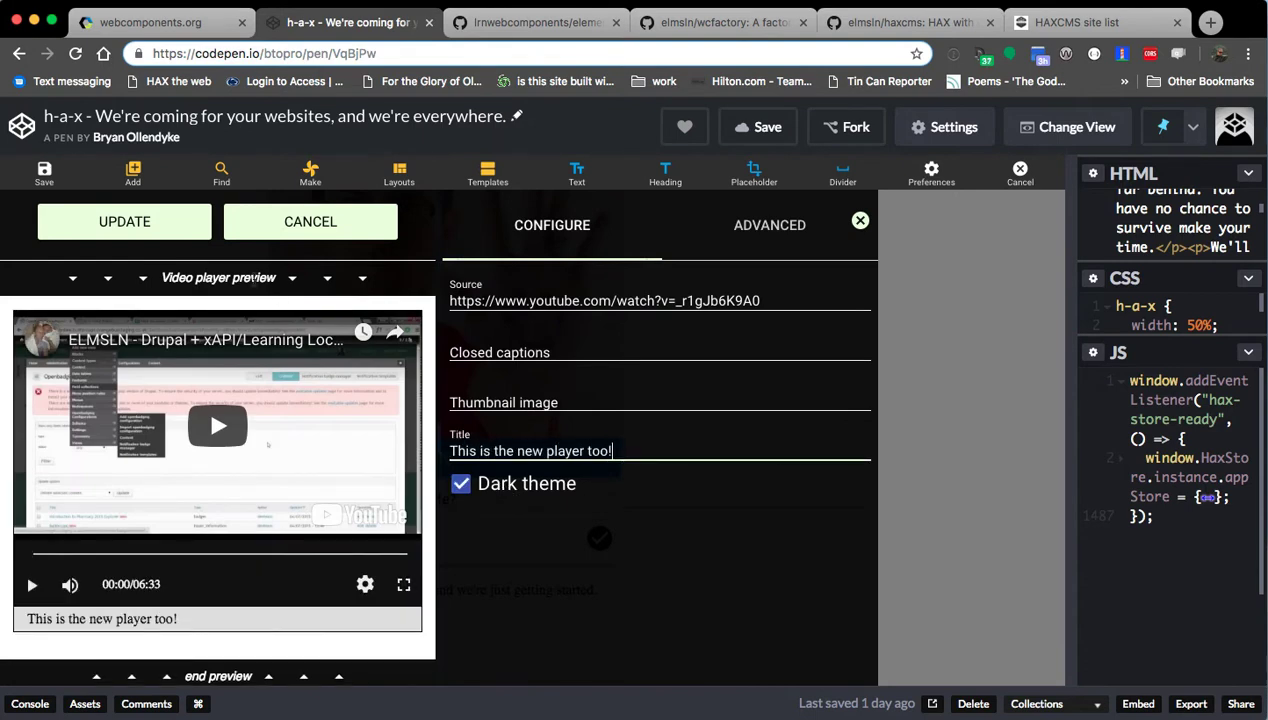
left_click(127, 214)
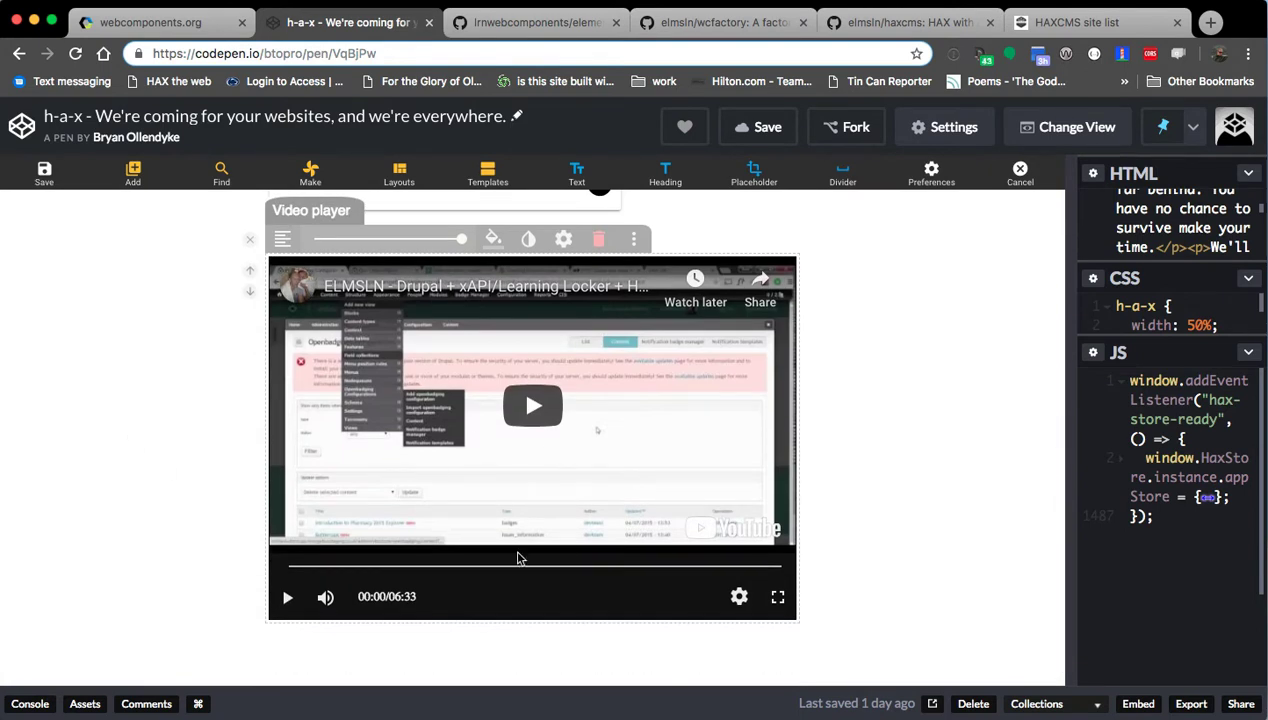
scroll(117, 472, "up", 3)
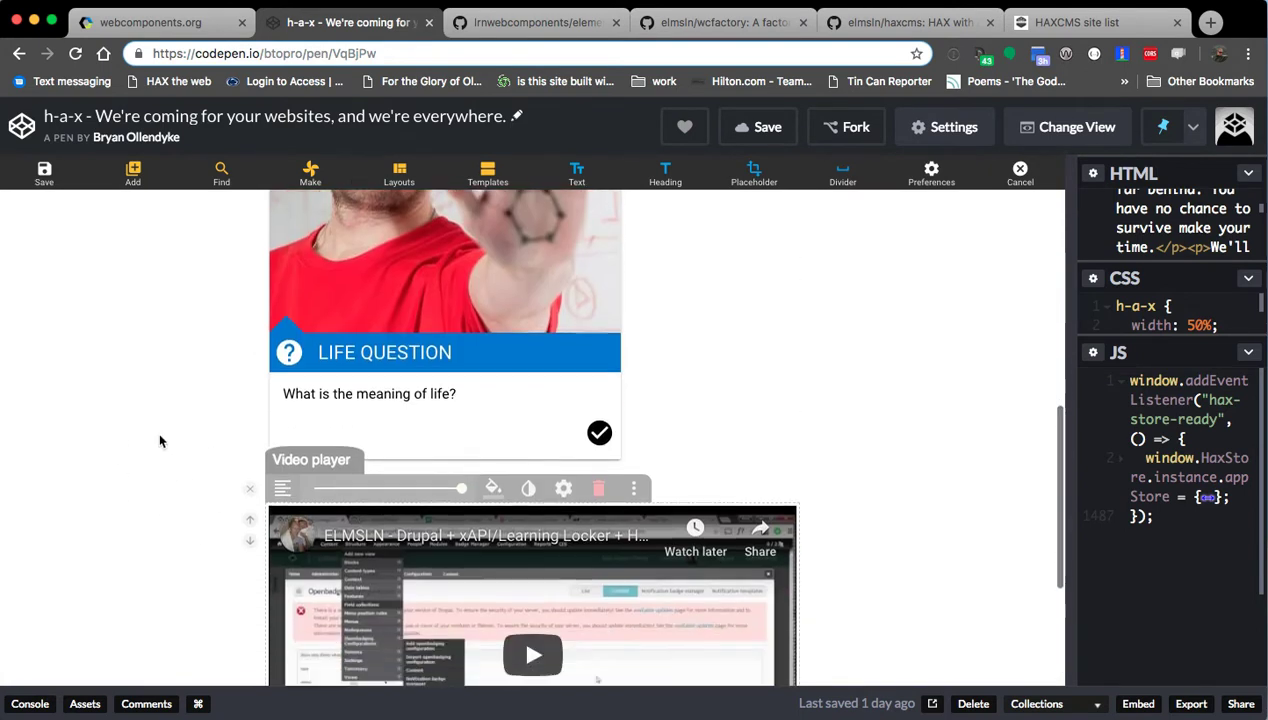
scroll(136, 419, "down", 1)
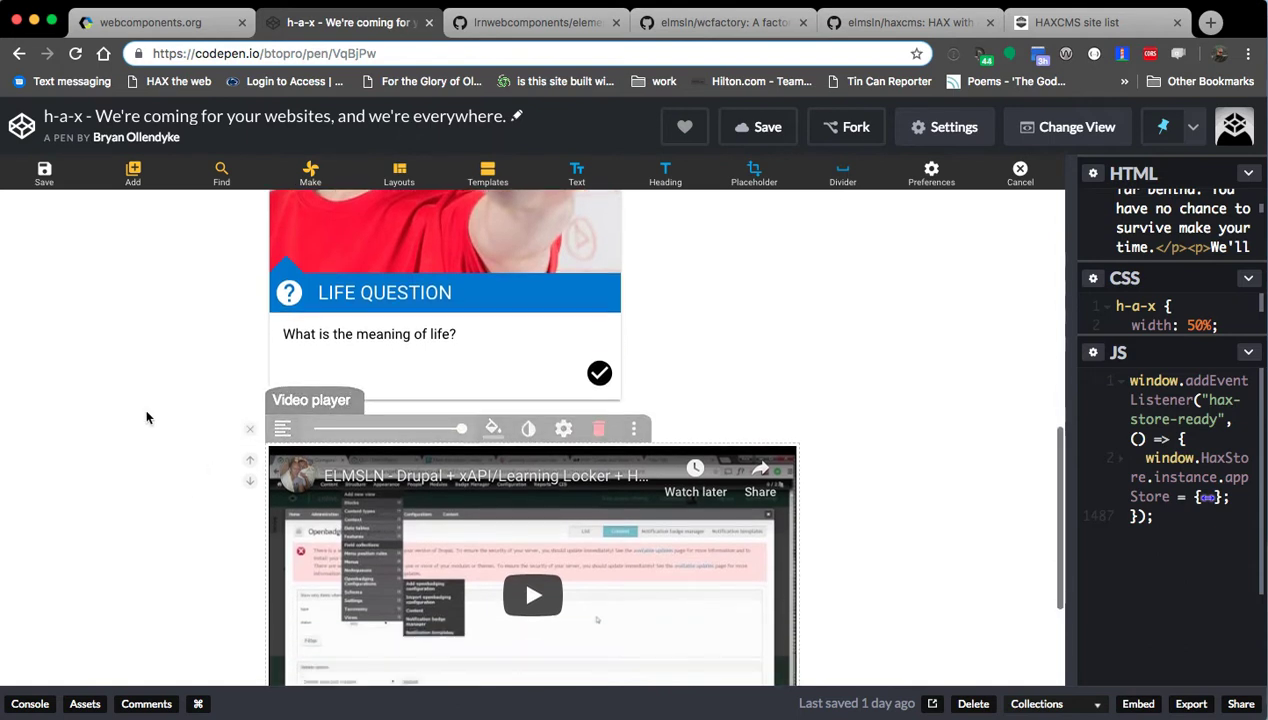
left_click(250, 430)
scroll(127, 472, "up", 5)
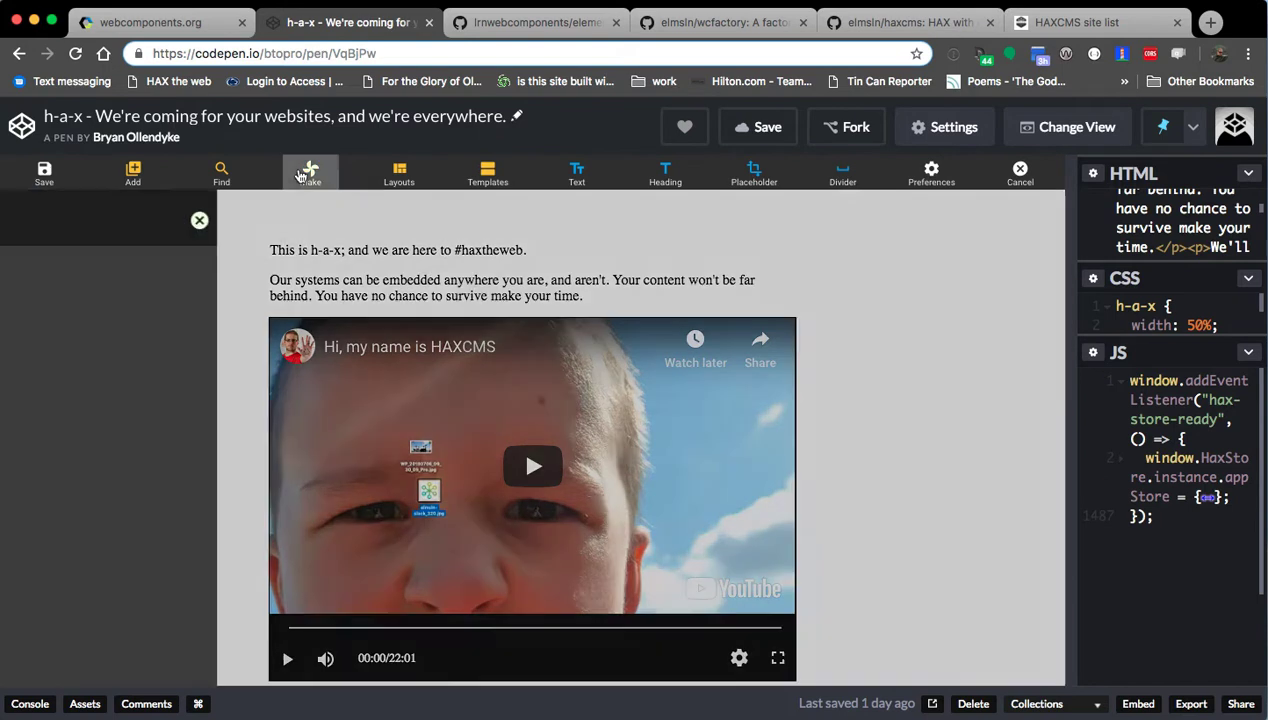
Browse the Make element list, then enable Developer mode and Show Export Panel in preferences.
left_click(310, 174)
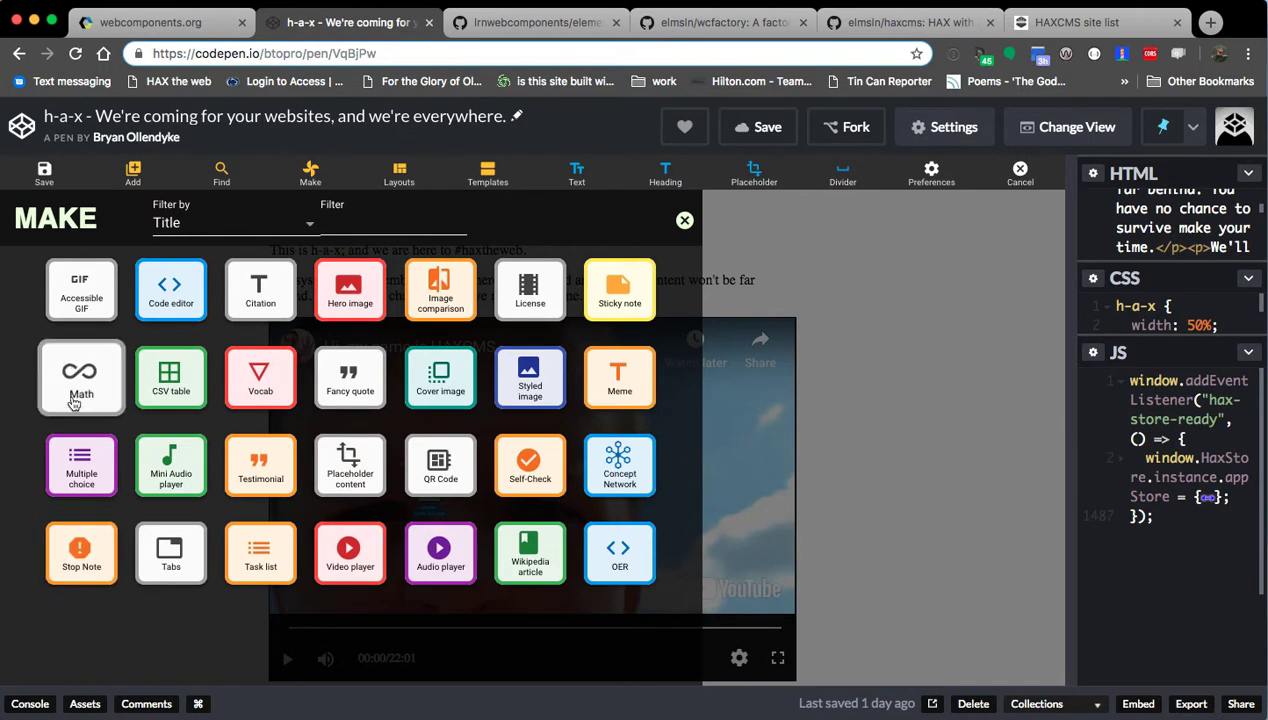
left_click(685, 220)
left_click(939, 181)
left_click(906, 318)
left_click(906, 345)
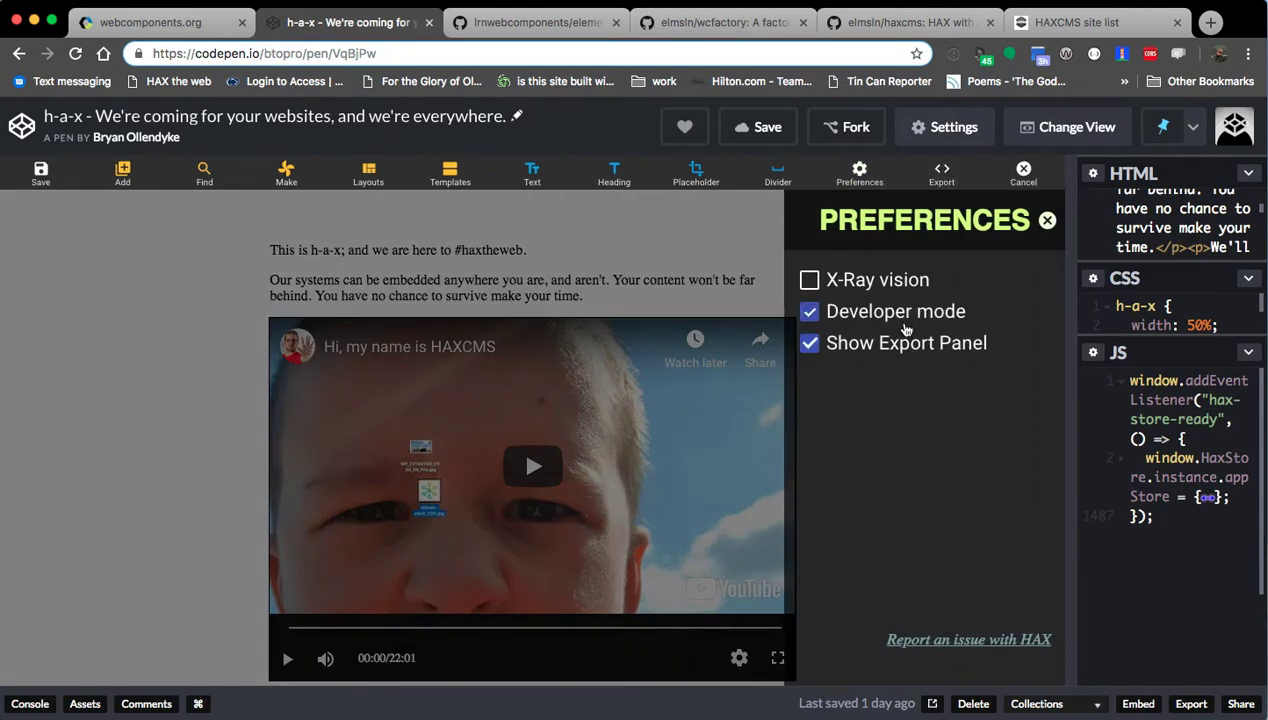
Review the page's exported HTML, close it, and leave editing mode.
left_click(935, 178)
left_click(922, 374)
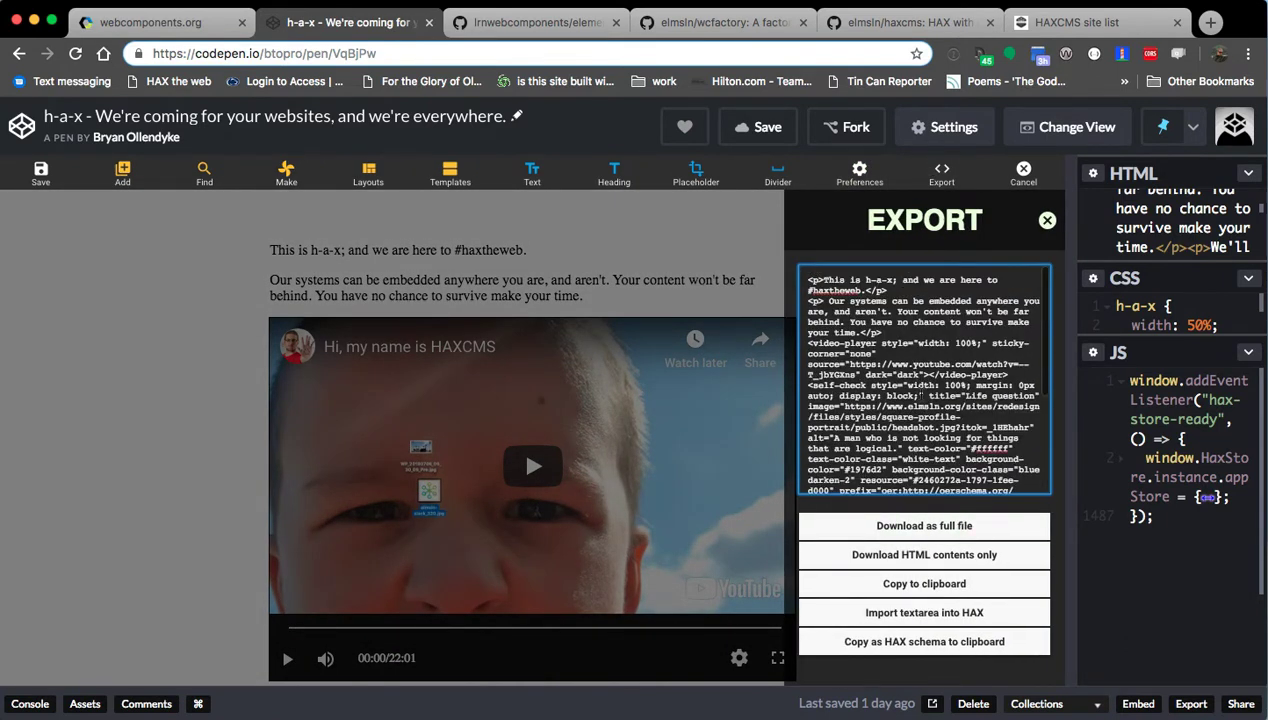
left_click(1042, 220)
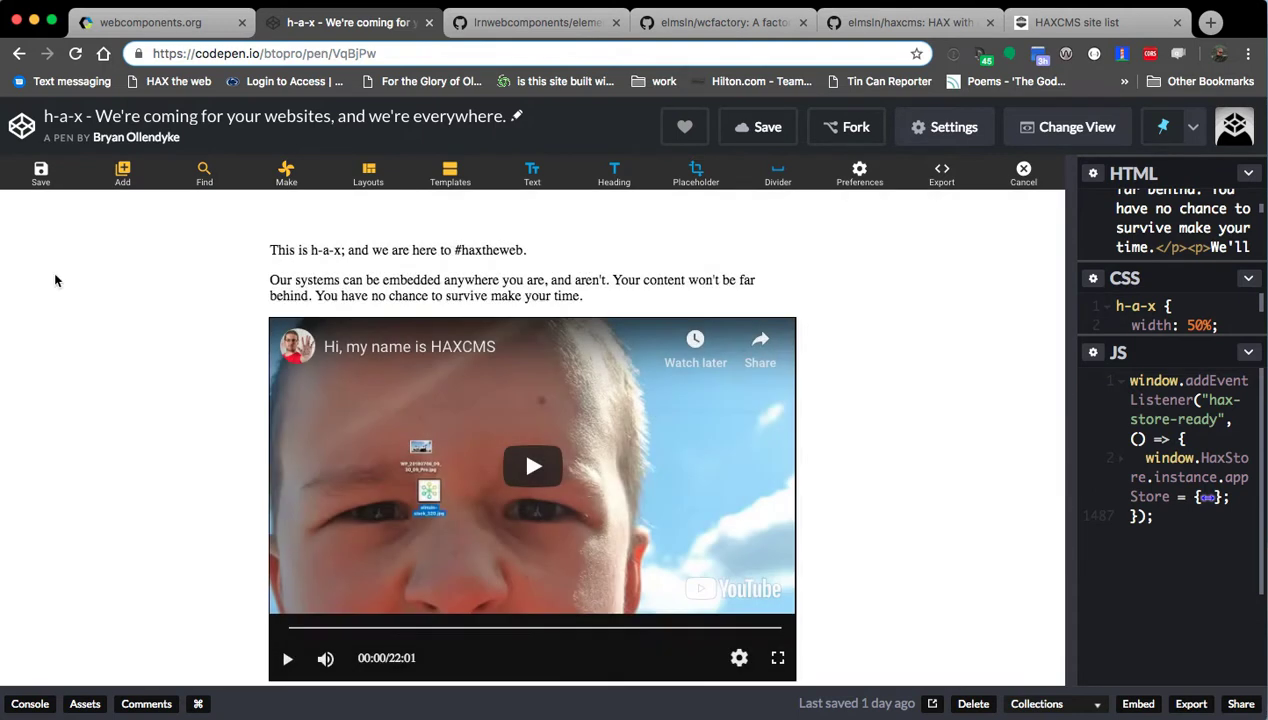
left_click(40, 172)
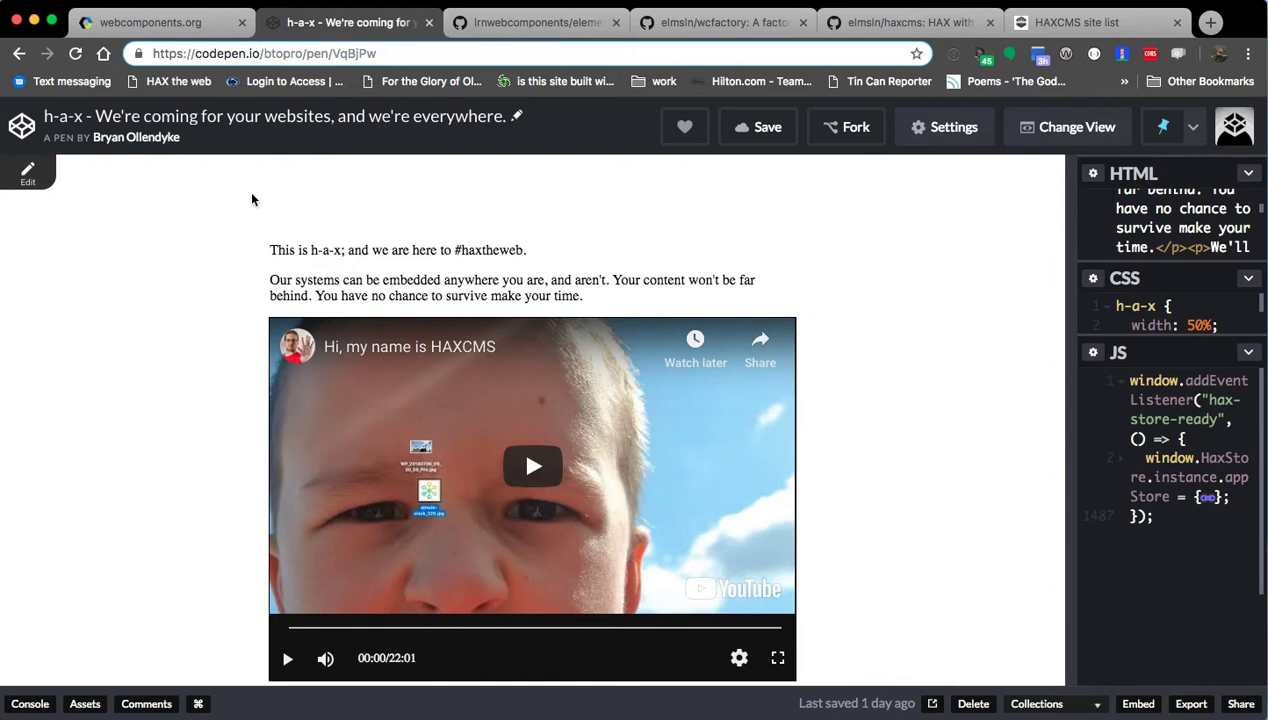
In a new tab, load the local haxcms.ddev.local site list.
key("super+t")
type("haxcms.ddev.local/")
key("Return")
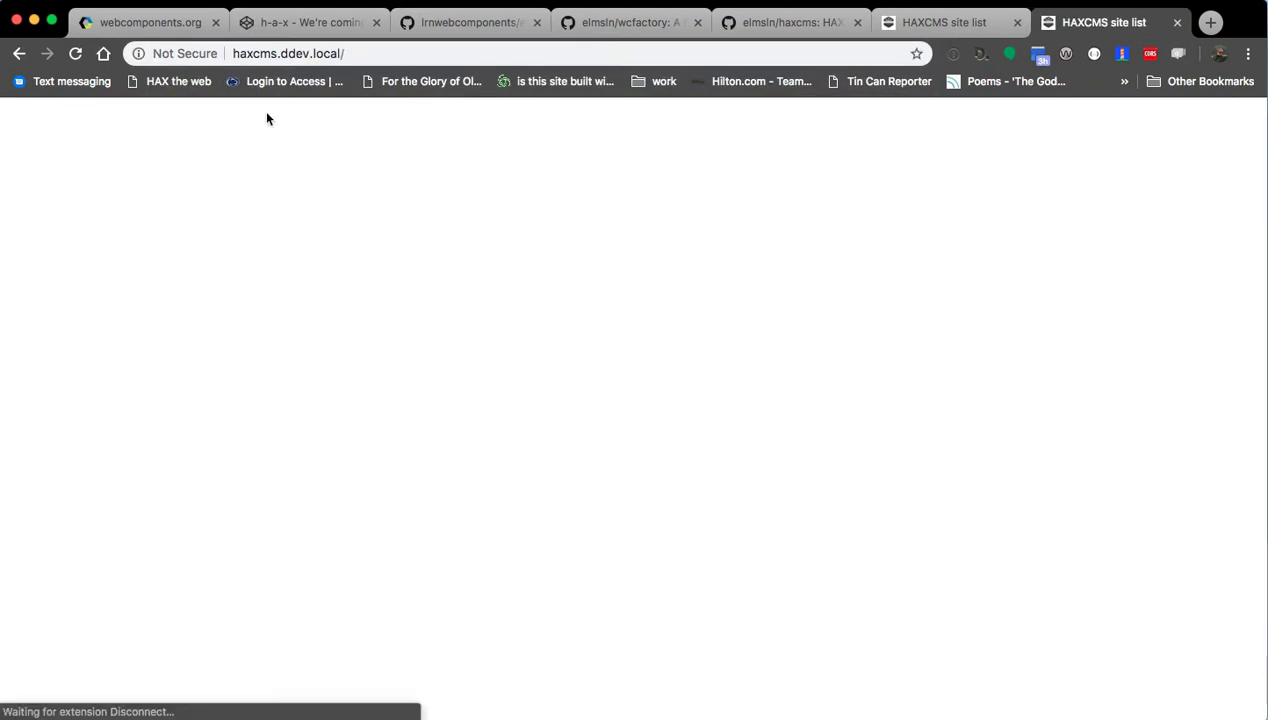
Go to haxtheweb.org and scroll through its news and goals sections.
left_click(276, 54)
type("haxcms")
key("BackSpace")
key("BackSpace")
key("BackSpace")
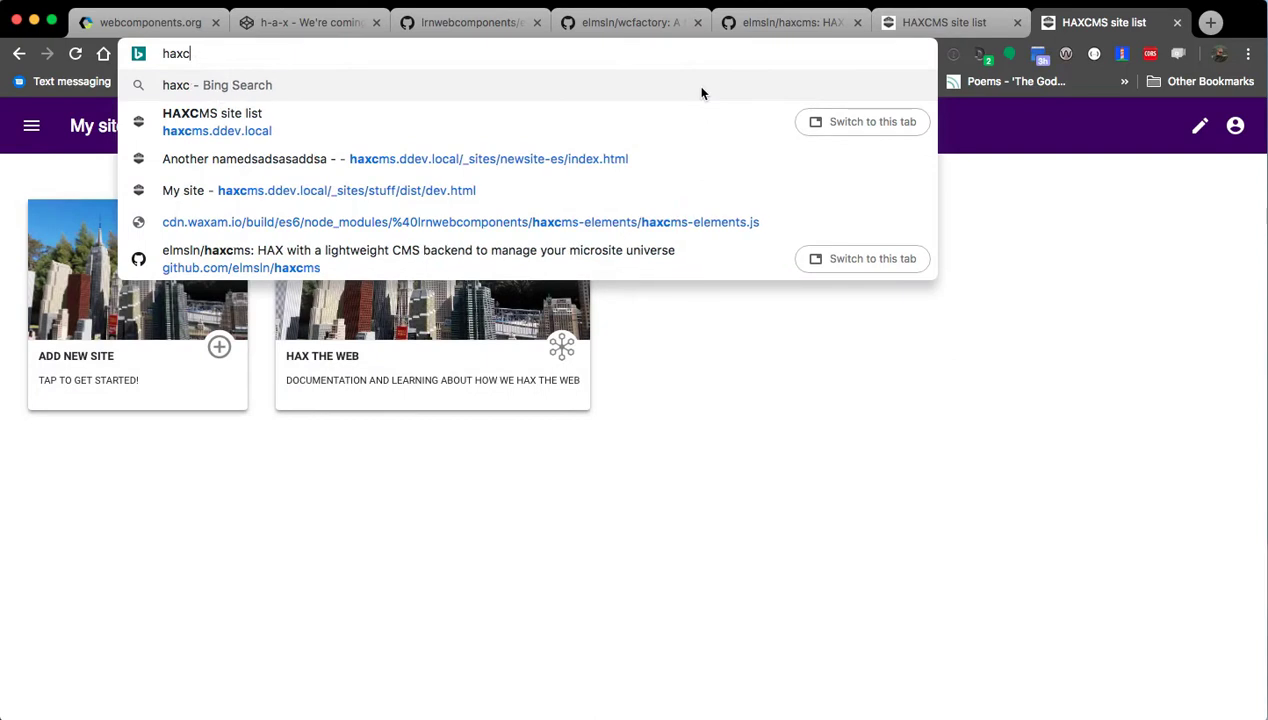
type("the")
left_click(701, 93)
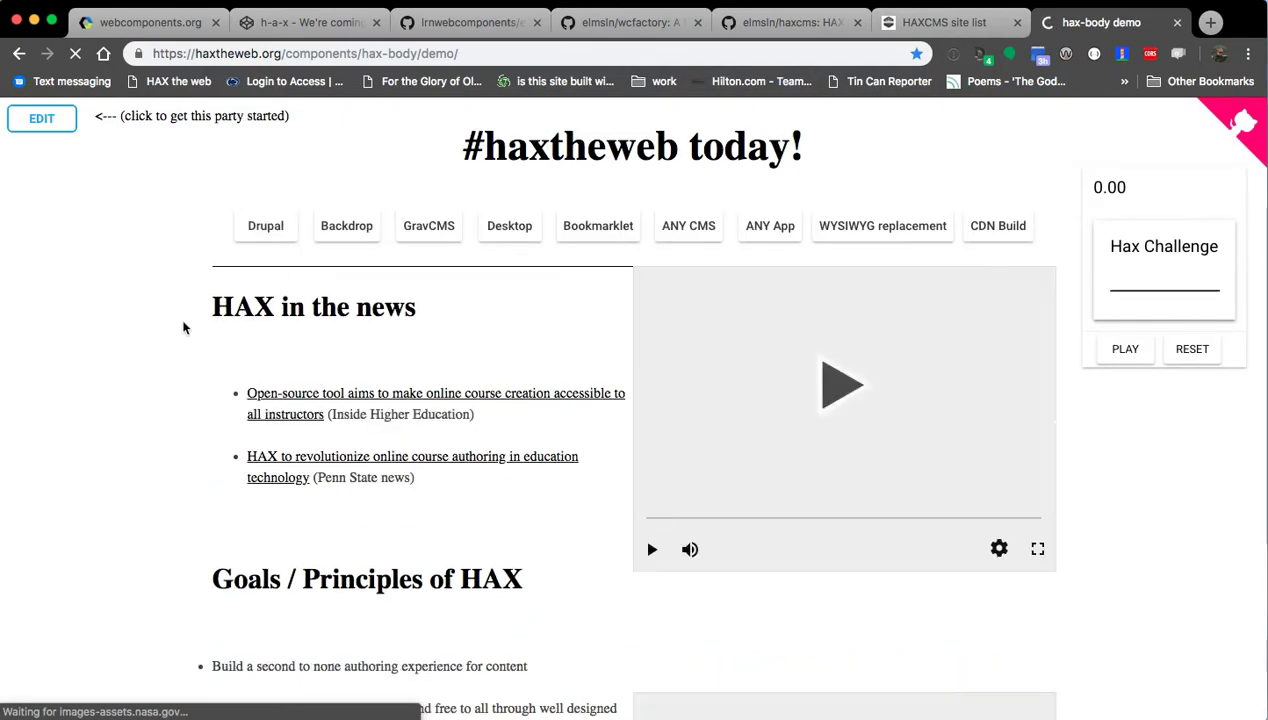
scroll(148, 310, "down", 15)
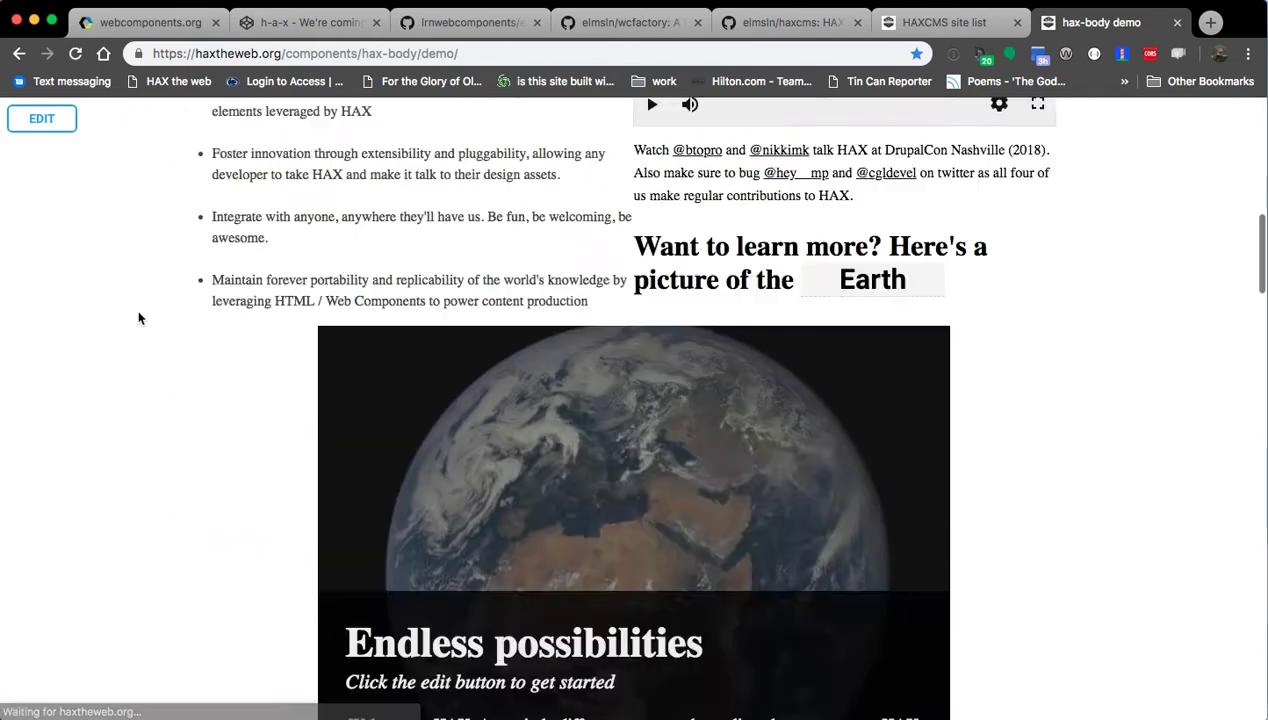
scroll(138, 319, "down", 9)
scroll(134, 318, "up", 20)
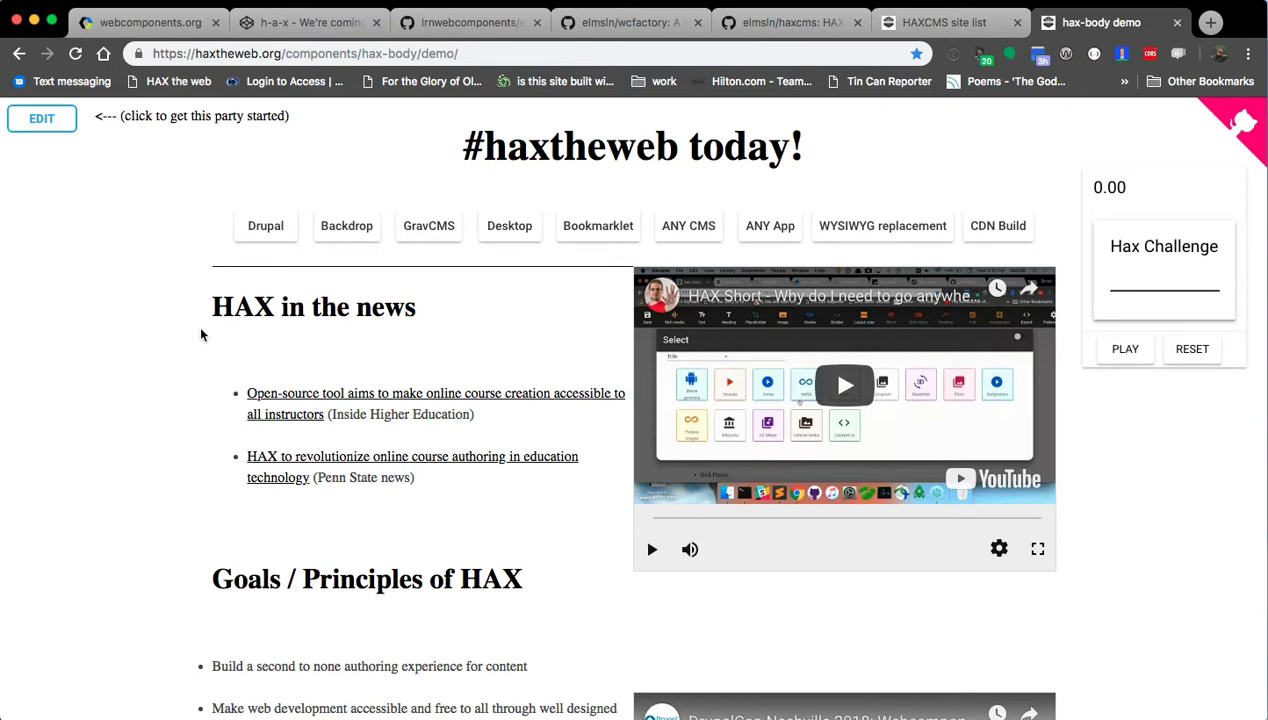
scroll(105, 360, "down", 15)
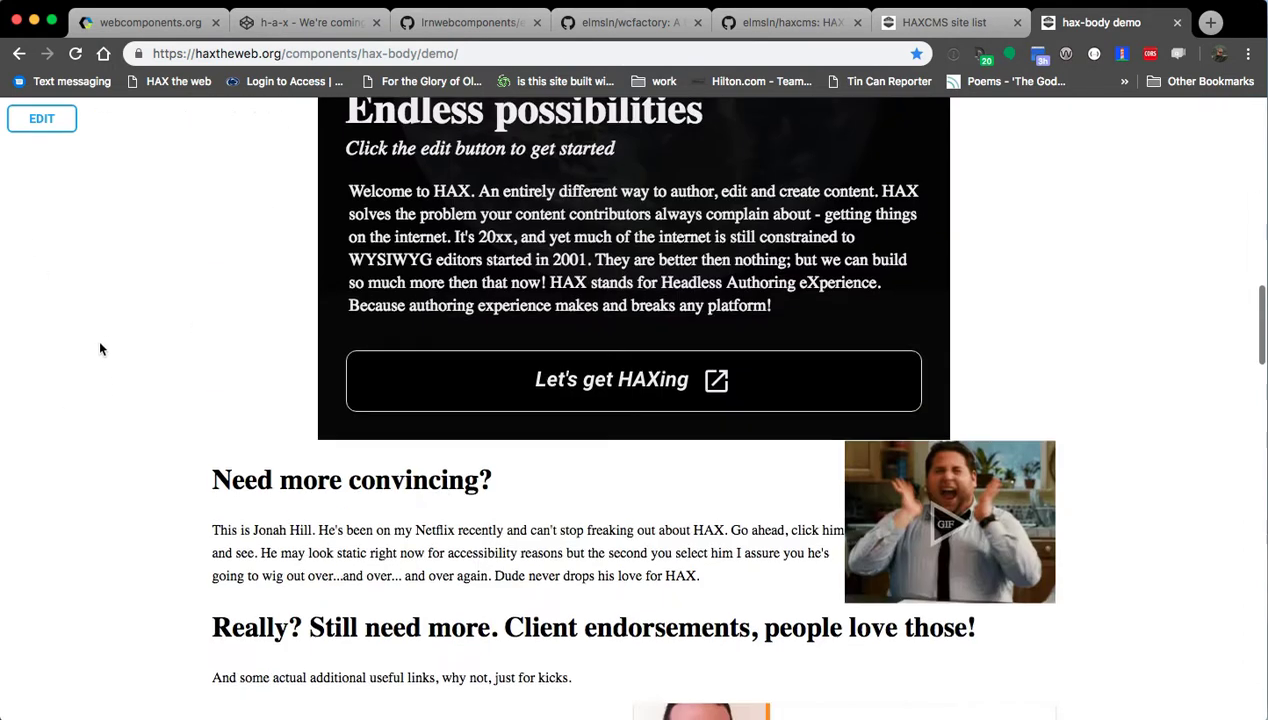
scroll(97, 340, "up", 12)
scroll(76, 340, "up", 8)
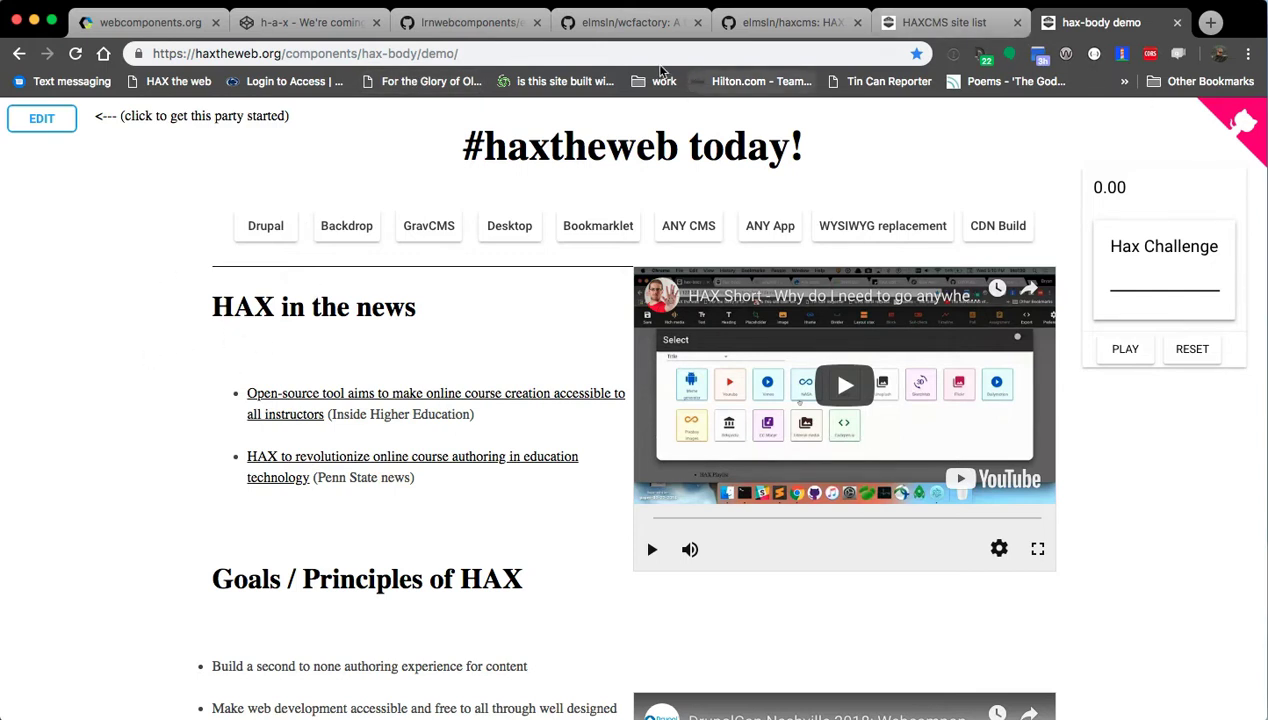
Switch Chrome to the elmsln/haxcms GitHub repository tab.
left_click(772, 24)
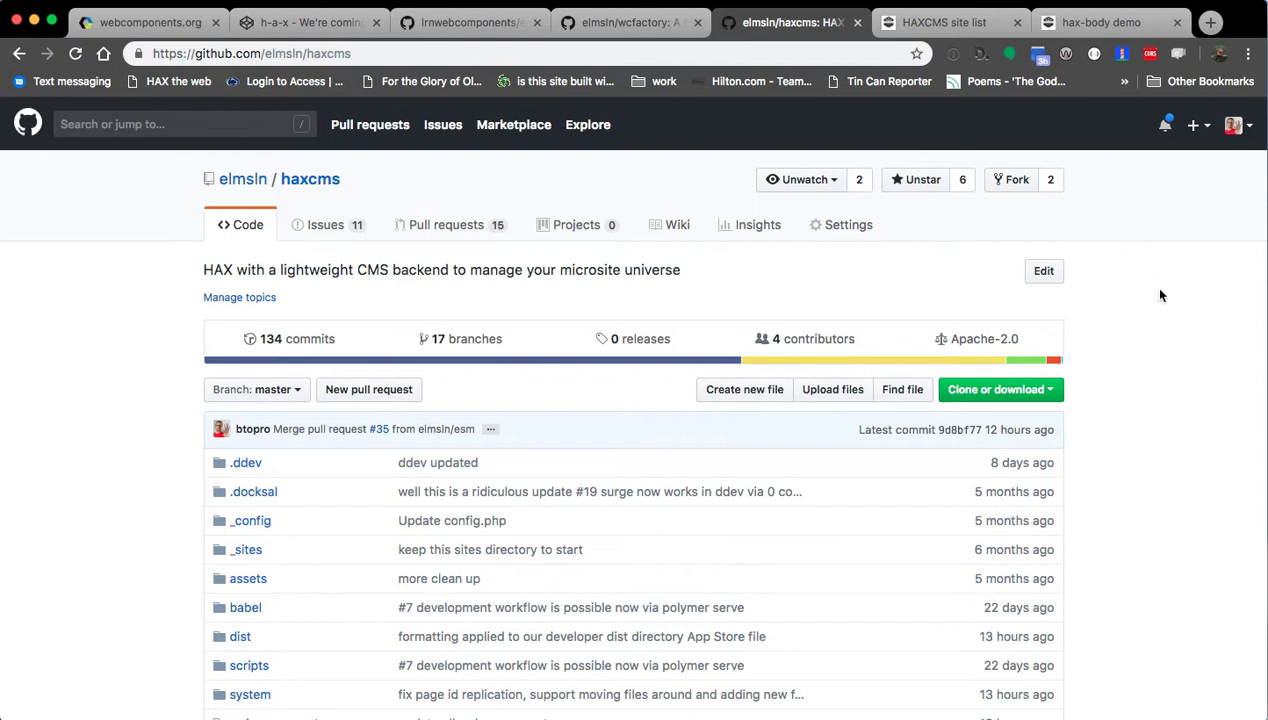
Skim the haxcms repository README, then bring the haxcms Terminal window forward.
scroll(125, 277, "down", 10)
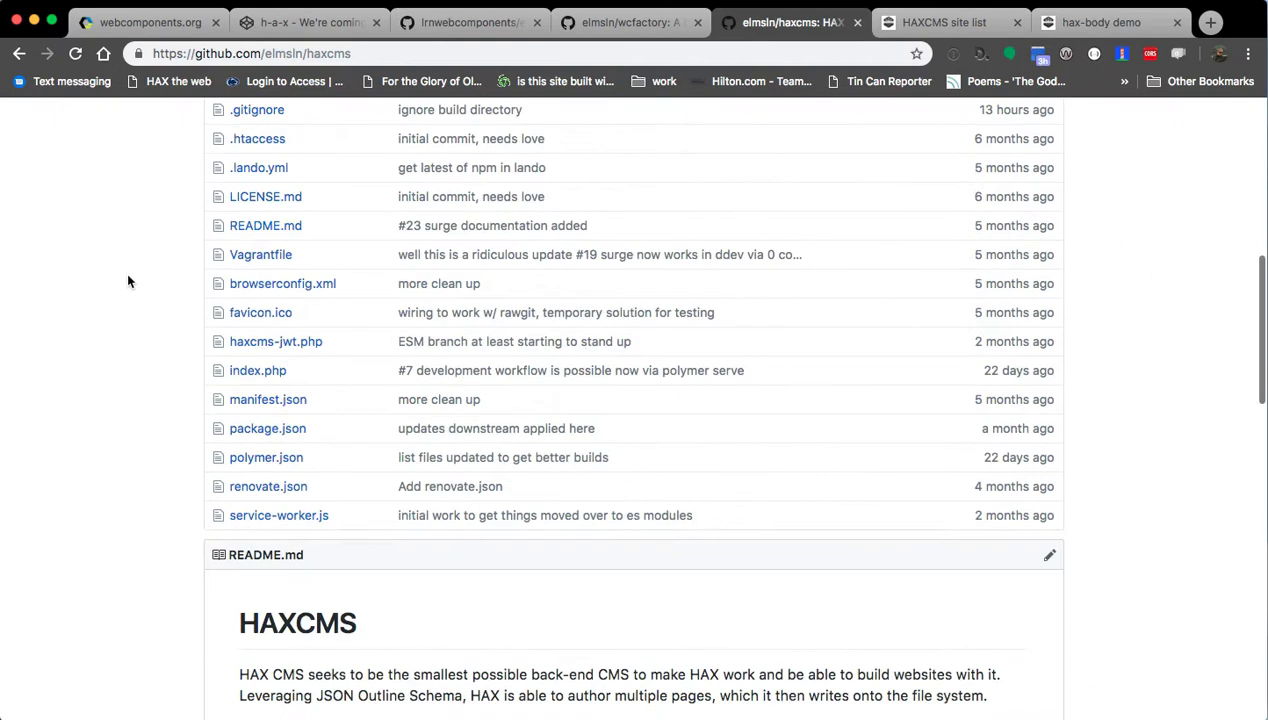
scroll(126, 271, "down", 5)
scroll(126, 263, "up", 10)
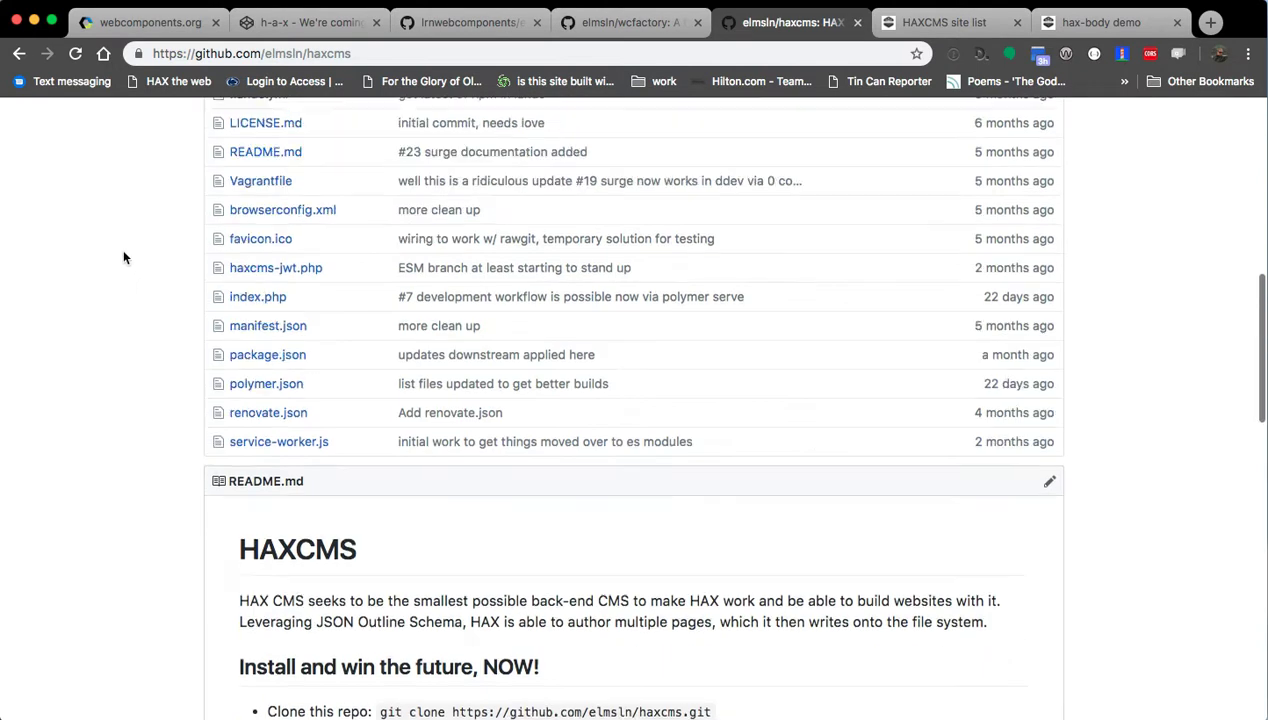
scroll(127, 262, "up", 3)
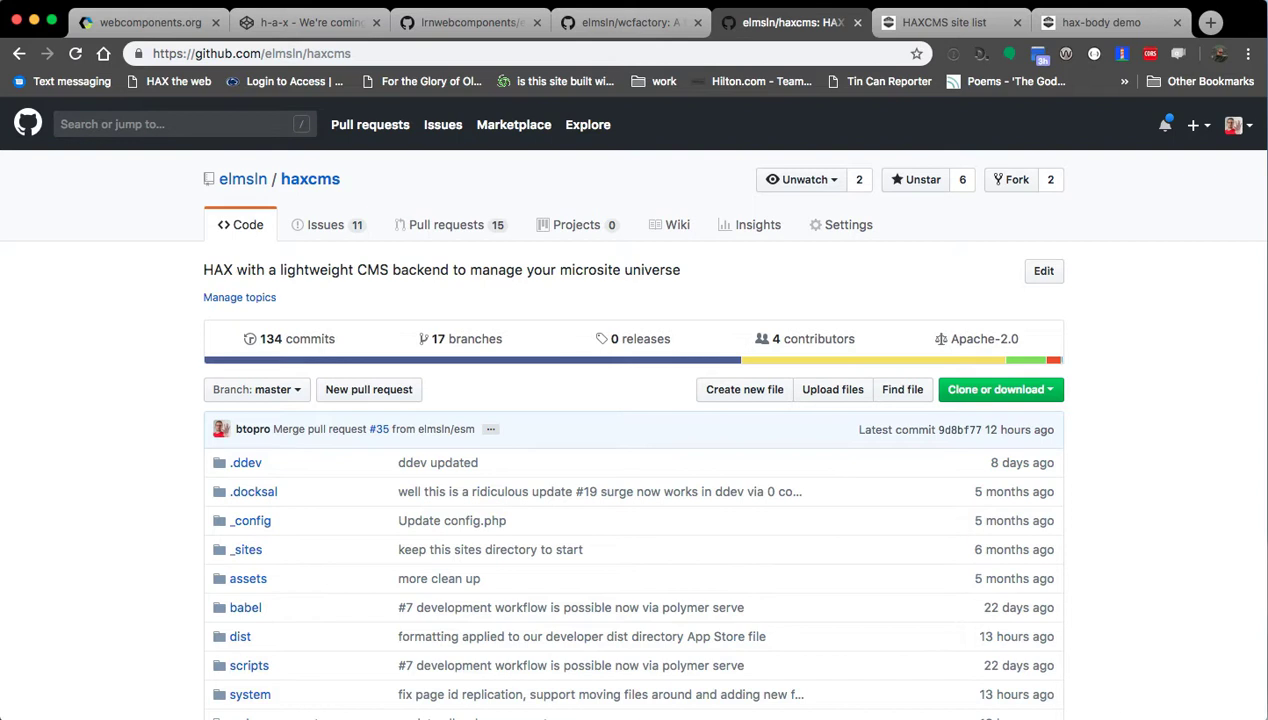
key("super+Tab")
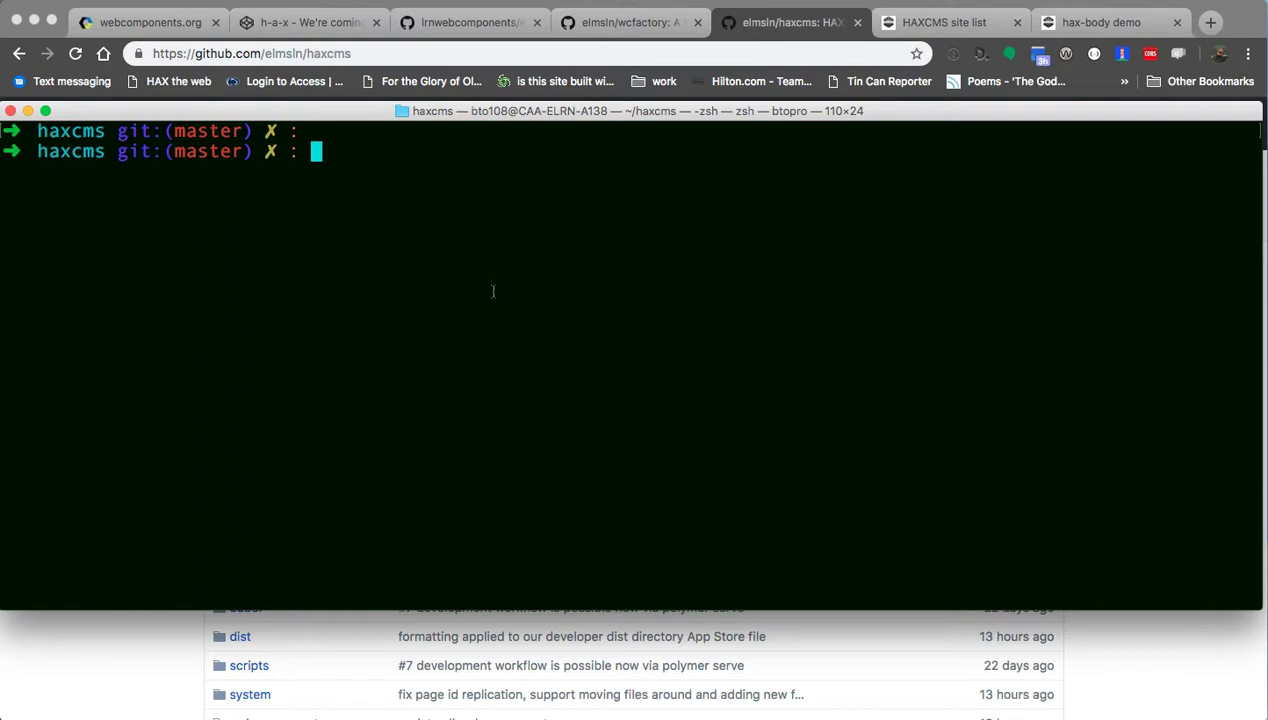
scroll(475, 289, "up", 10)
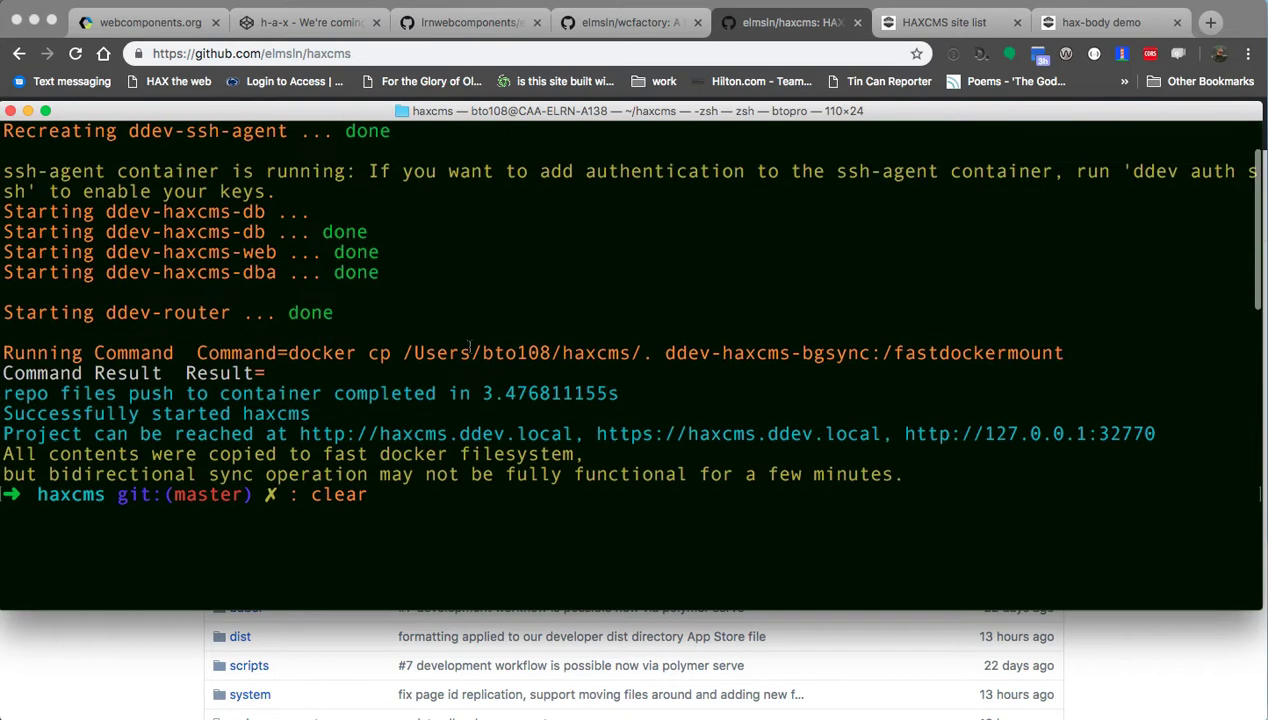
scroll(463, 322, "up", 5)
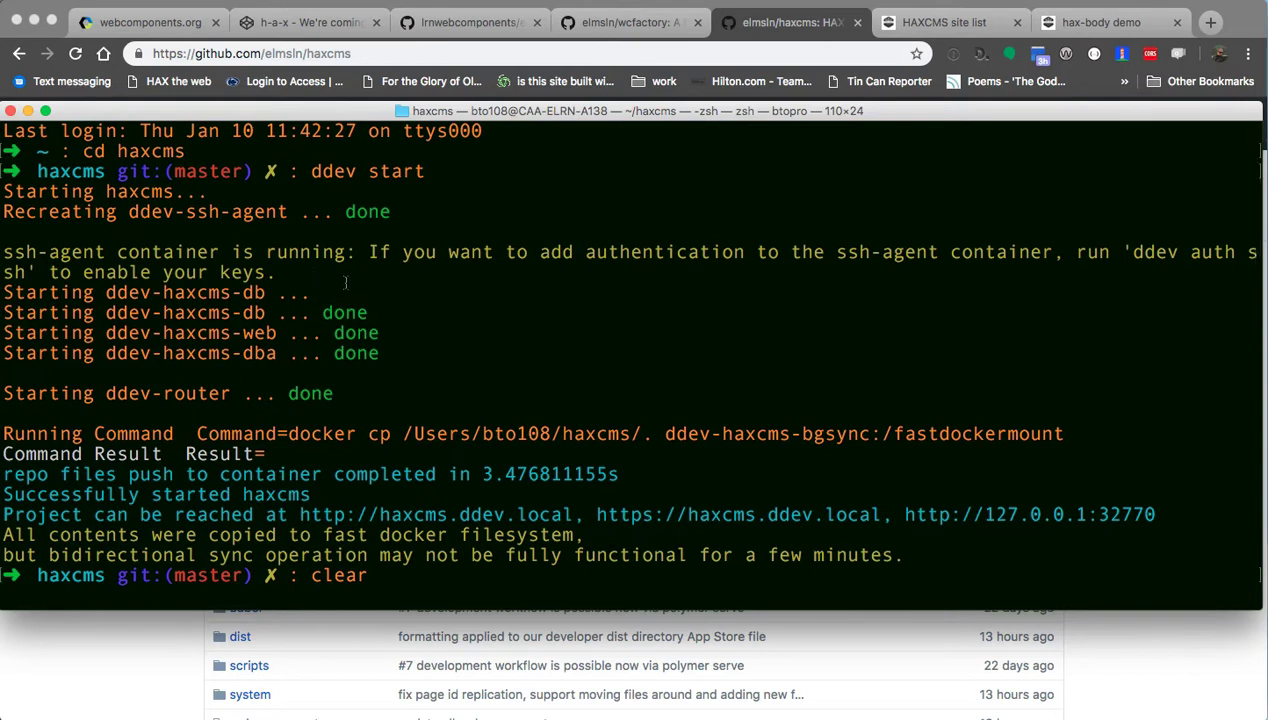
scroll(342, 287, "down", 2)
scroll(343, 287, "up", 1)
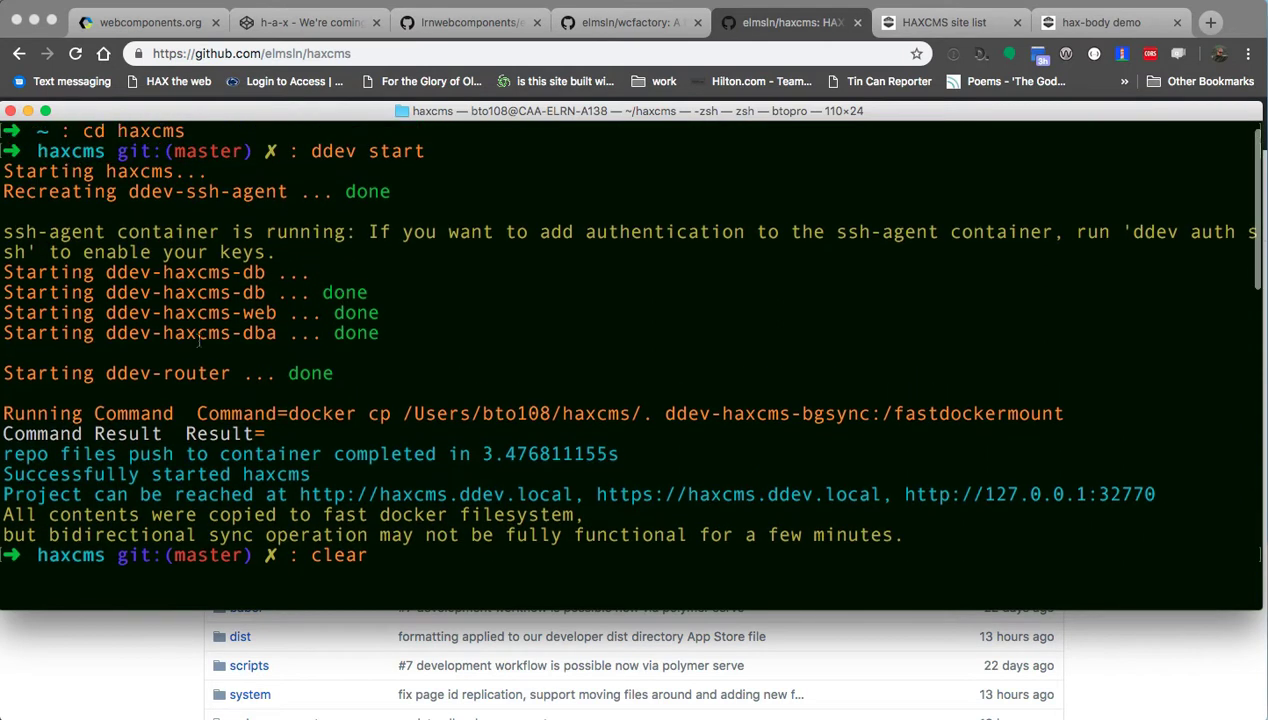
left_click_drag(291, 160, 472, 147)
left_click(472, 147)
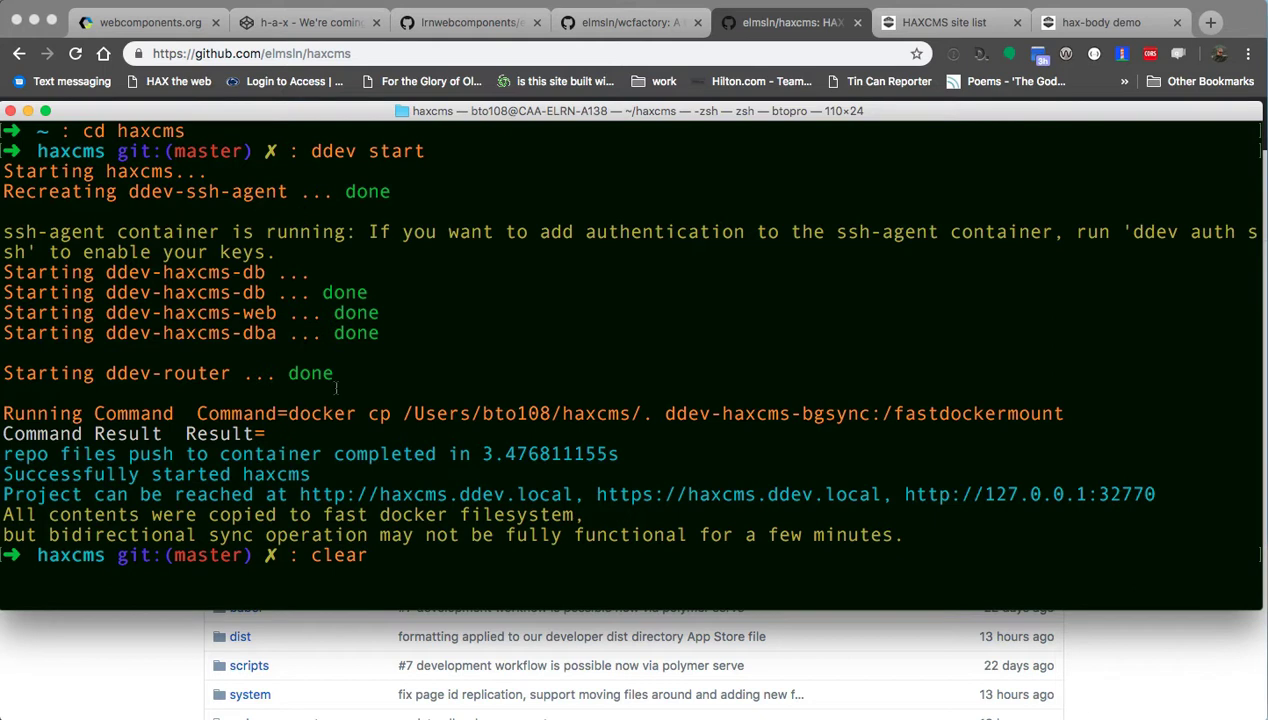
left_click_drag(299, 494, 566, 494)
left_click(564, 492)
Clear the Terminal output, then show the HAXCMS site list tab in Chrome.
type("clear")
key("Return")
key("Return")
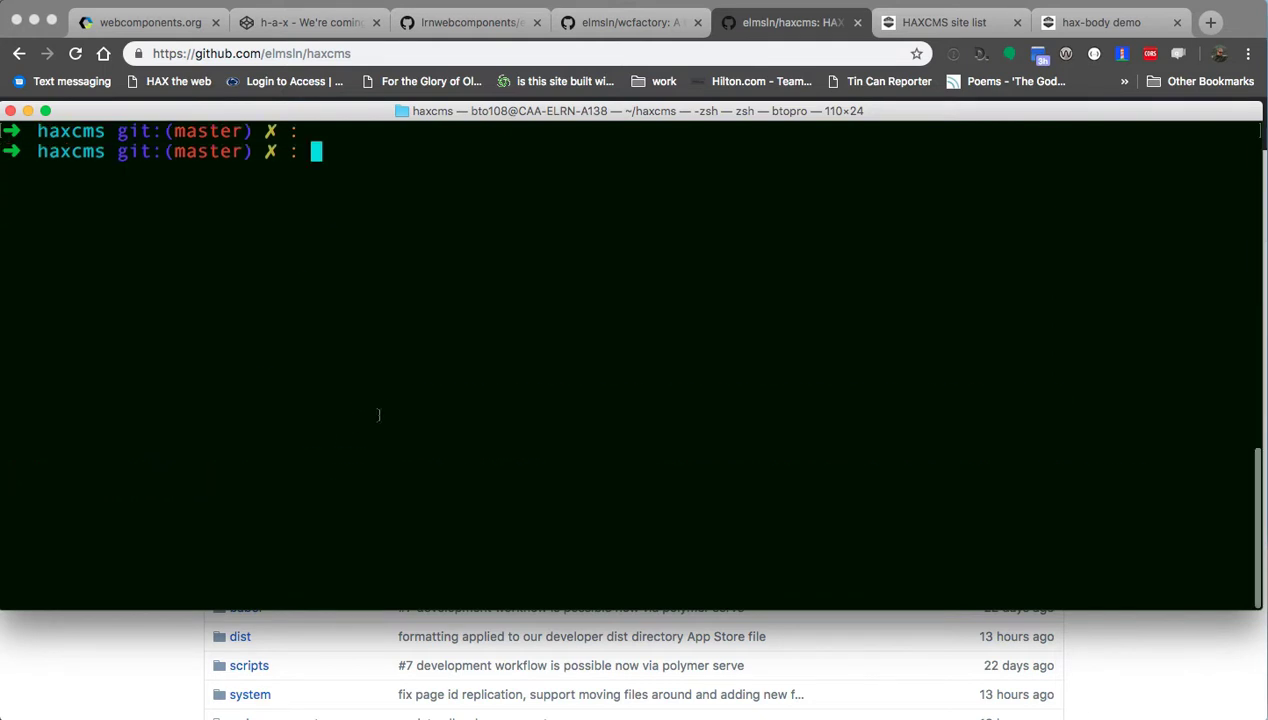
left_click(215, 618)
key("ctrl+Tab")
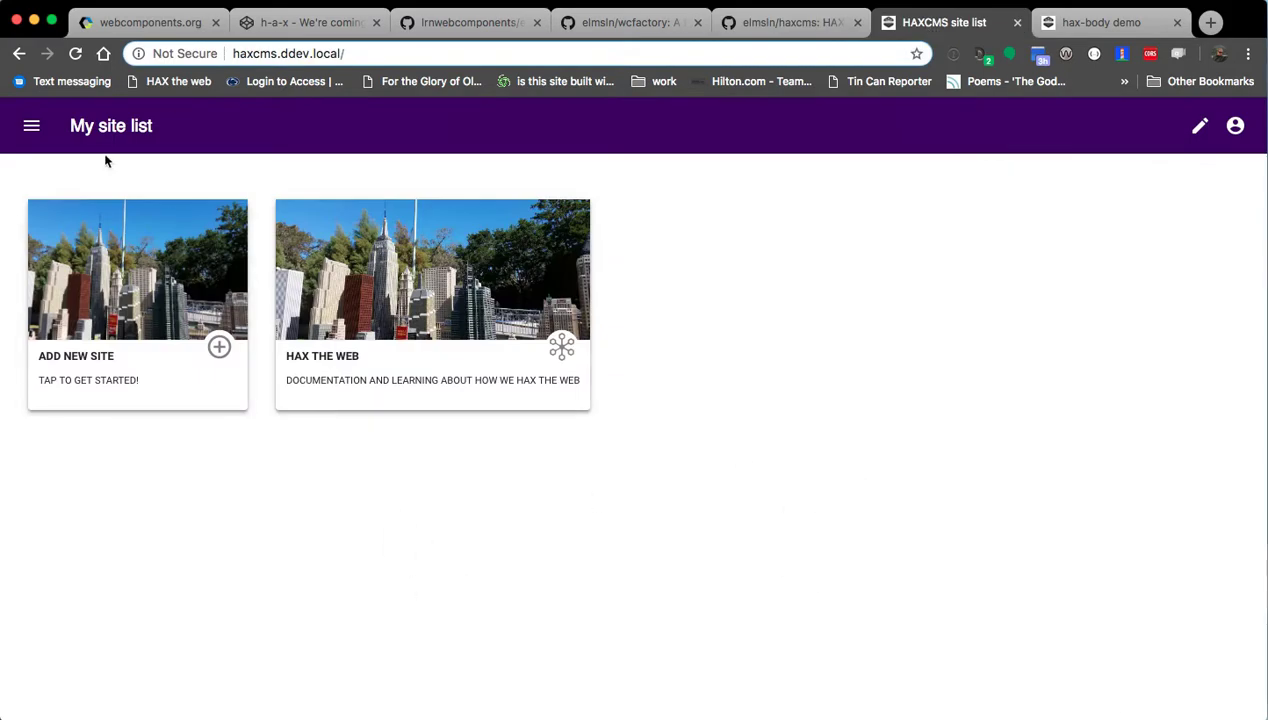
left_click(1235, 127)
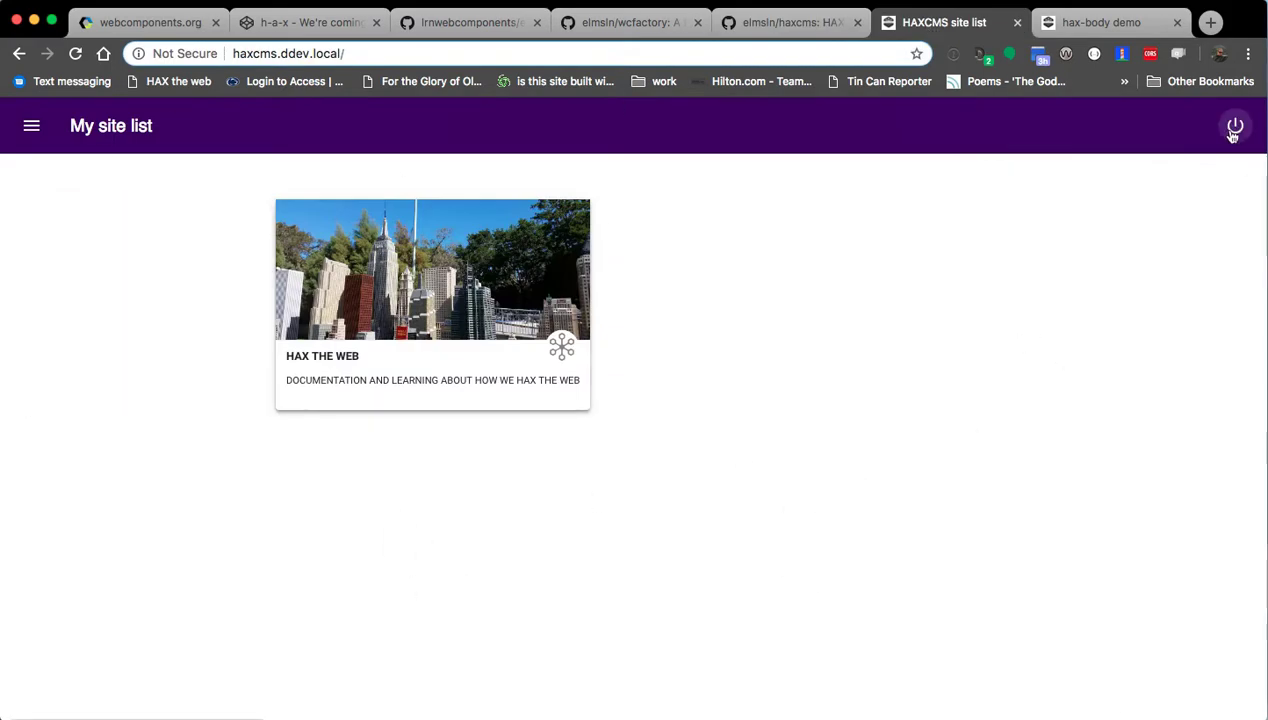
left_click(1235, 127)
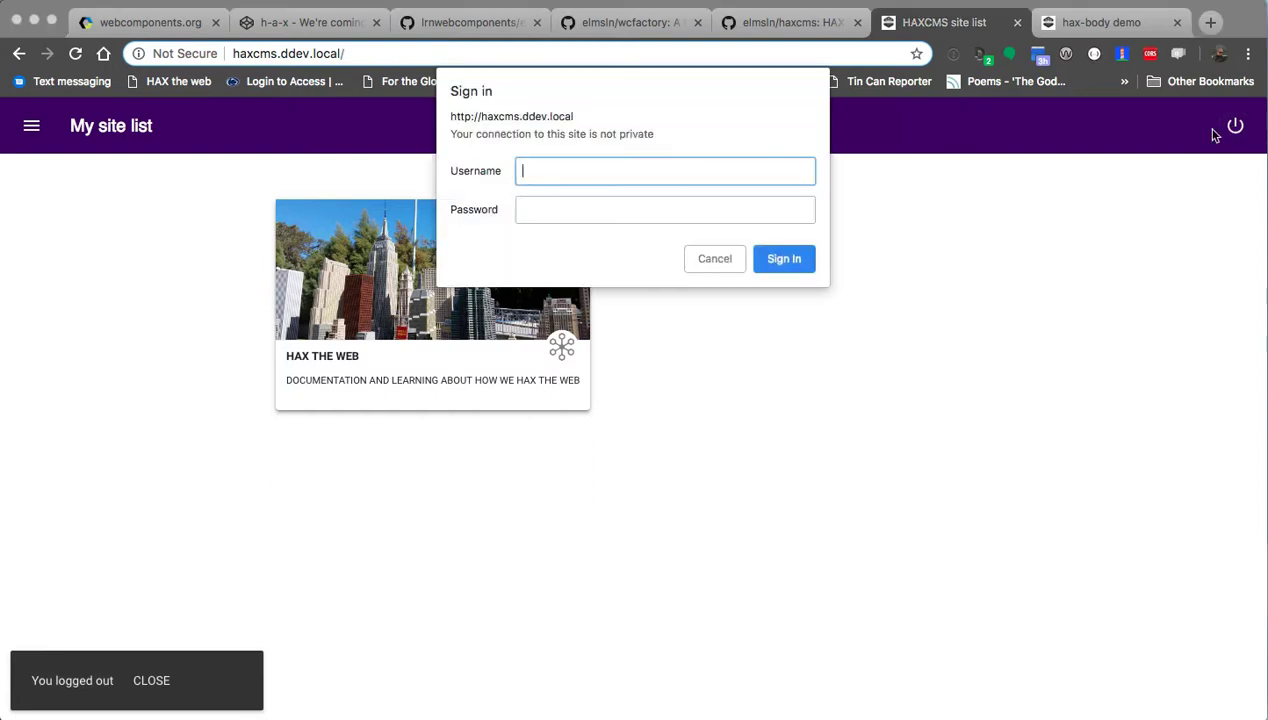
type("admin")
key("Tab")
type("admin")
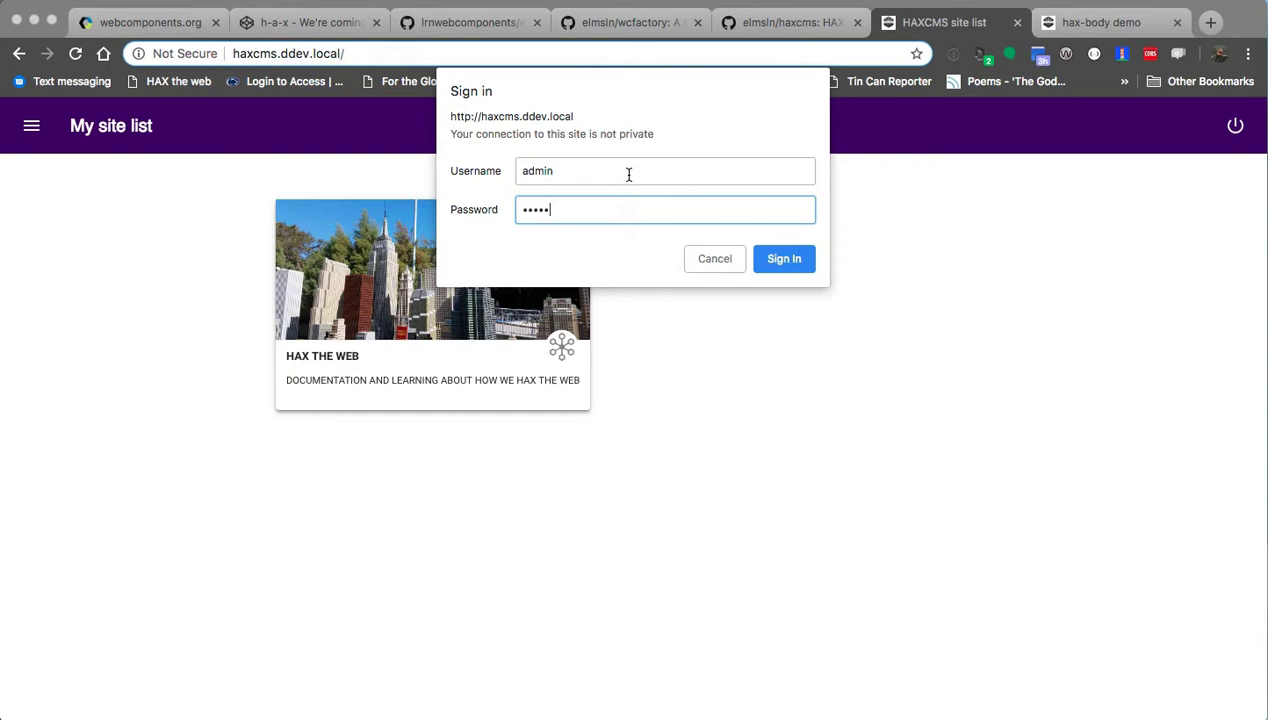
key("Return")
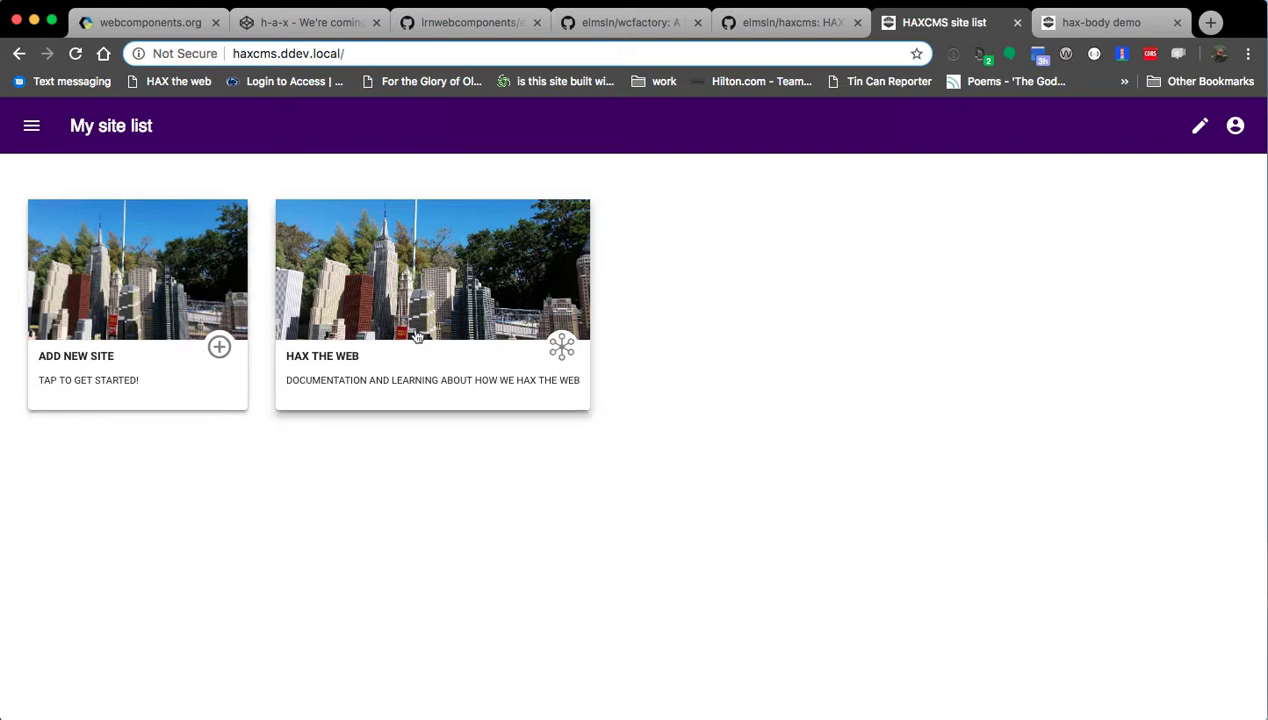
Open the HAX the web site from the site list, then move its Finder window left.
left_click(137, 269)
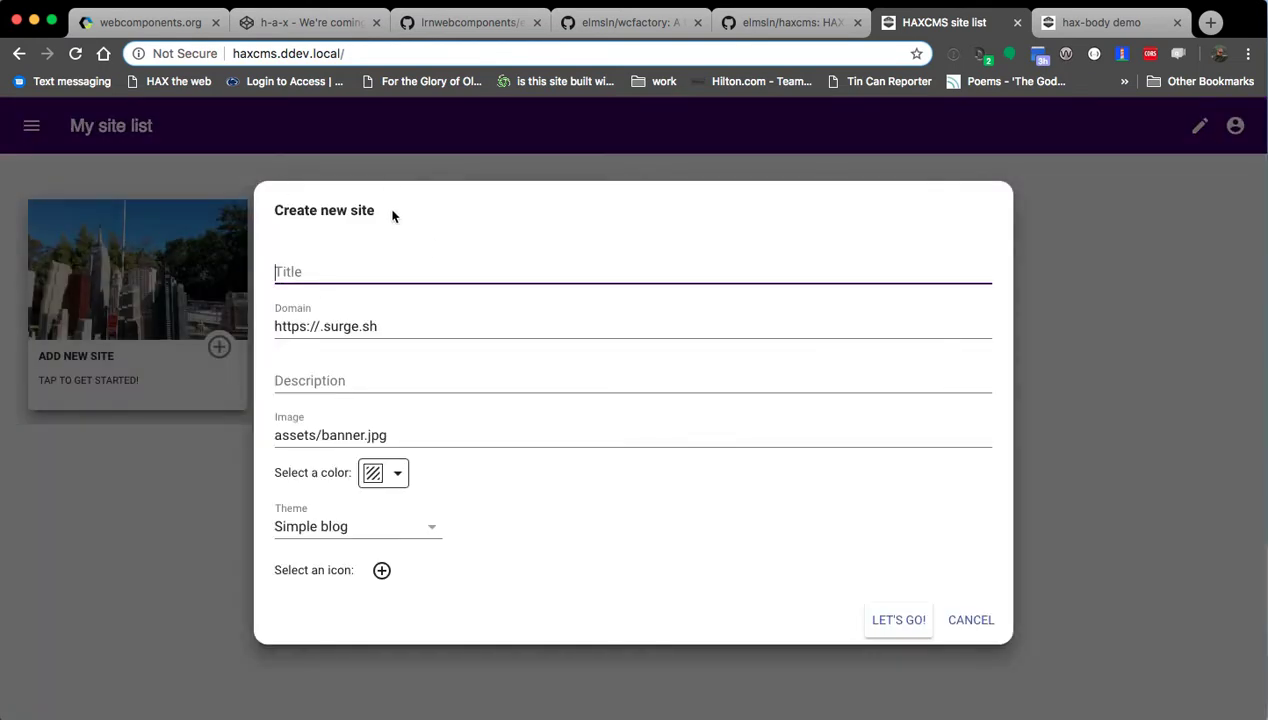
left_click(951, 621)
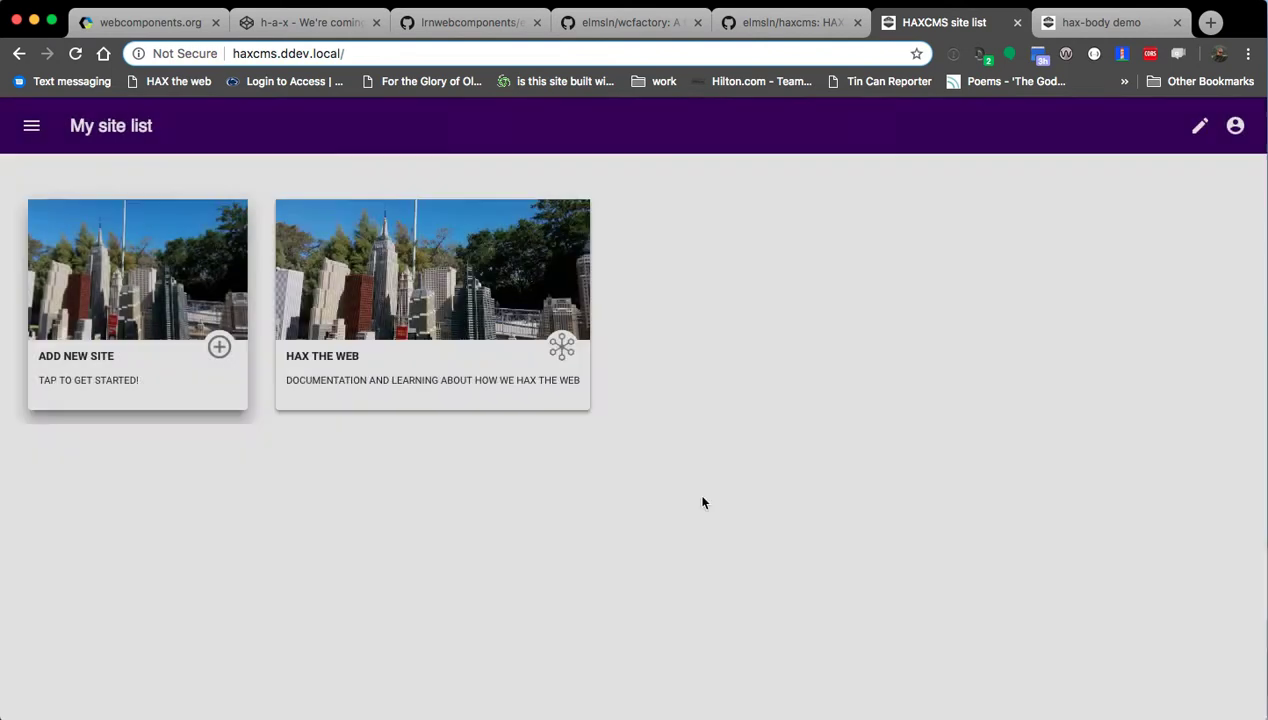
left_click(350, 308)
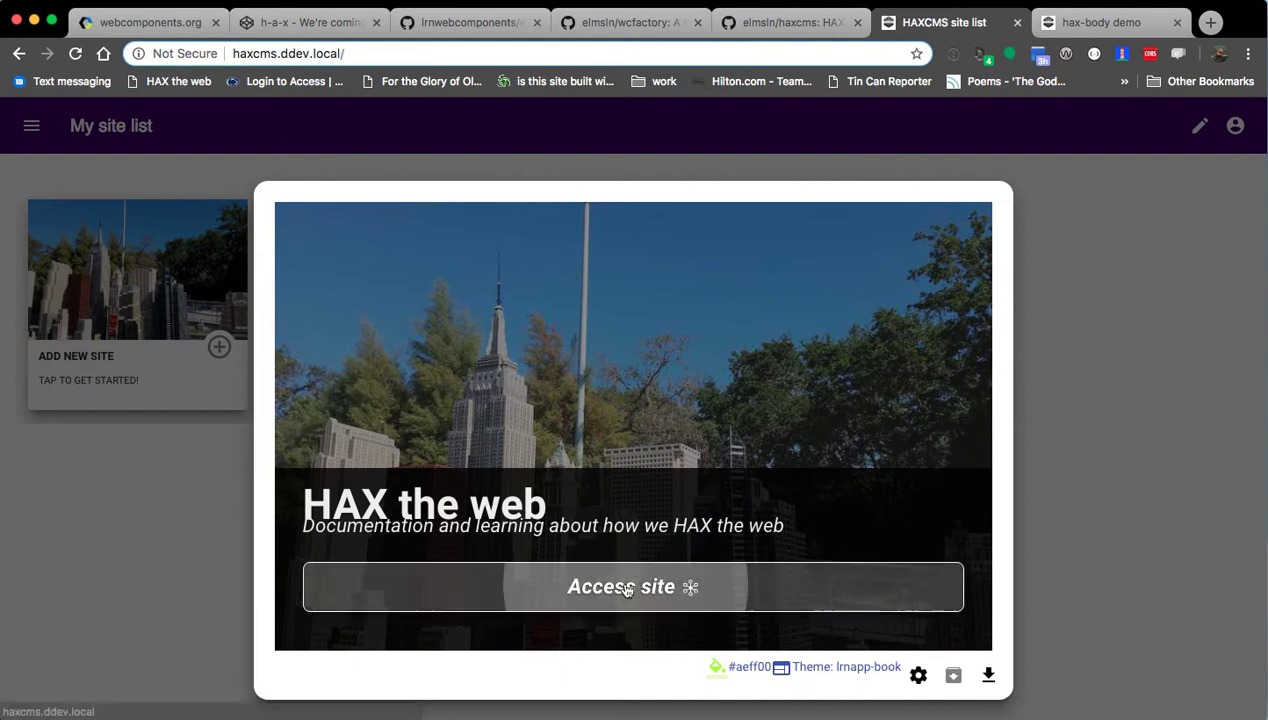
left_click(625, 588)
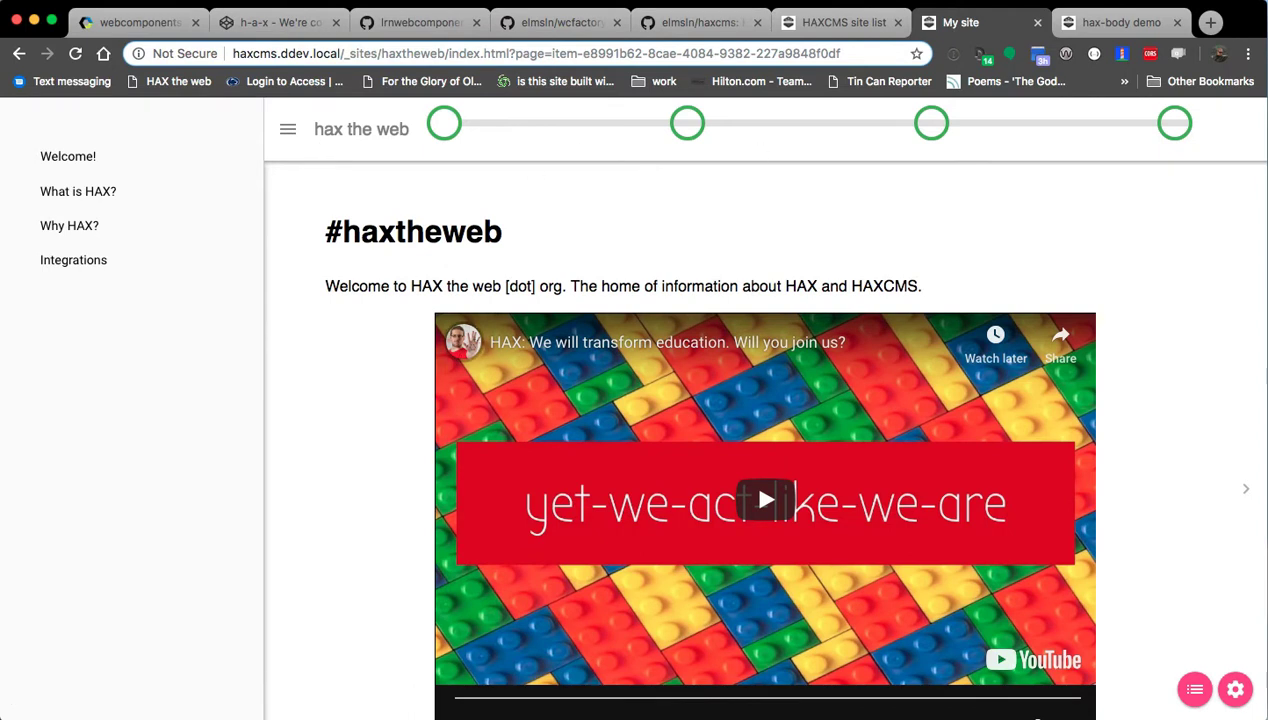
key("super+Tab")
left_click_drag(749, 173, 414, 309)
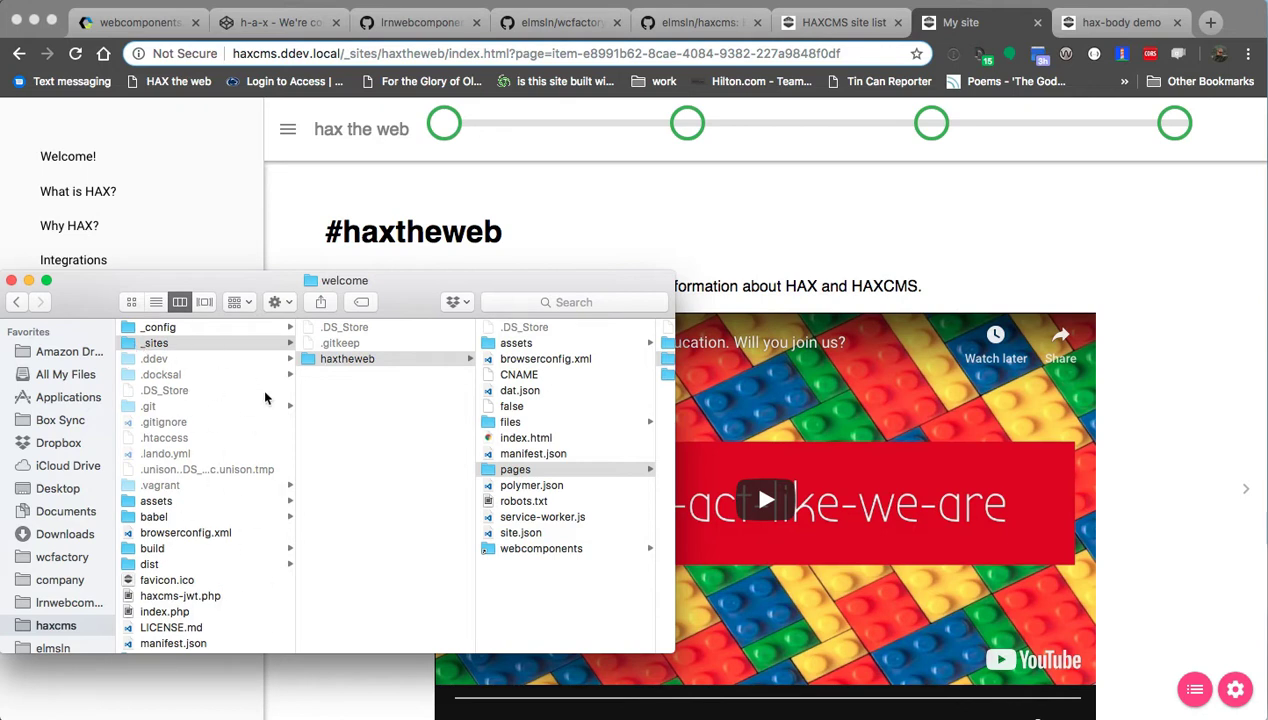
Browse Finder's columns to pages/welcome/index.html, then return to the site page in Chrome.
scroll(263, 440, "right", 5)
scroll(263, 440, "left", 5)
scroll(475, 468, "right", 5)
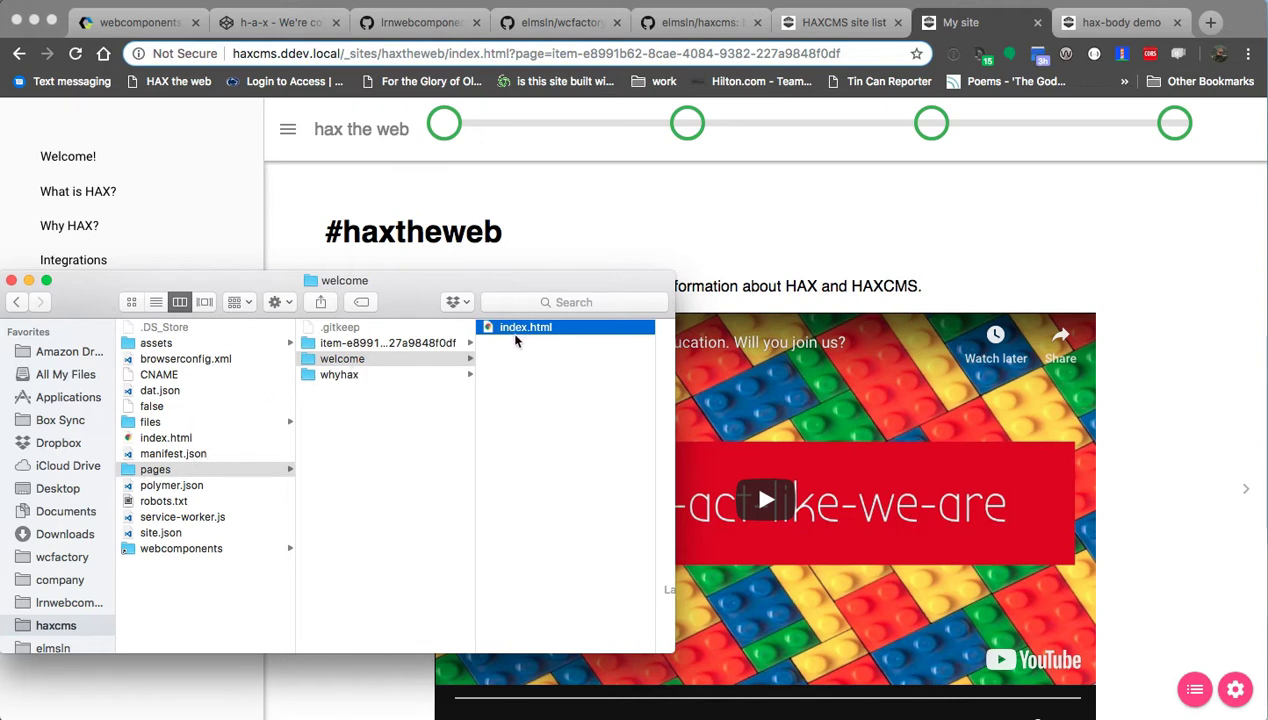
left_click(545, 242)
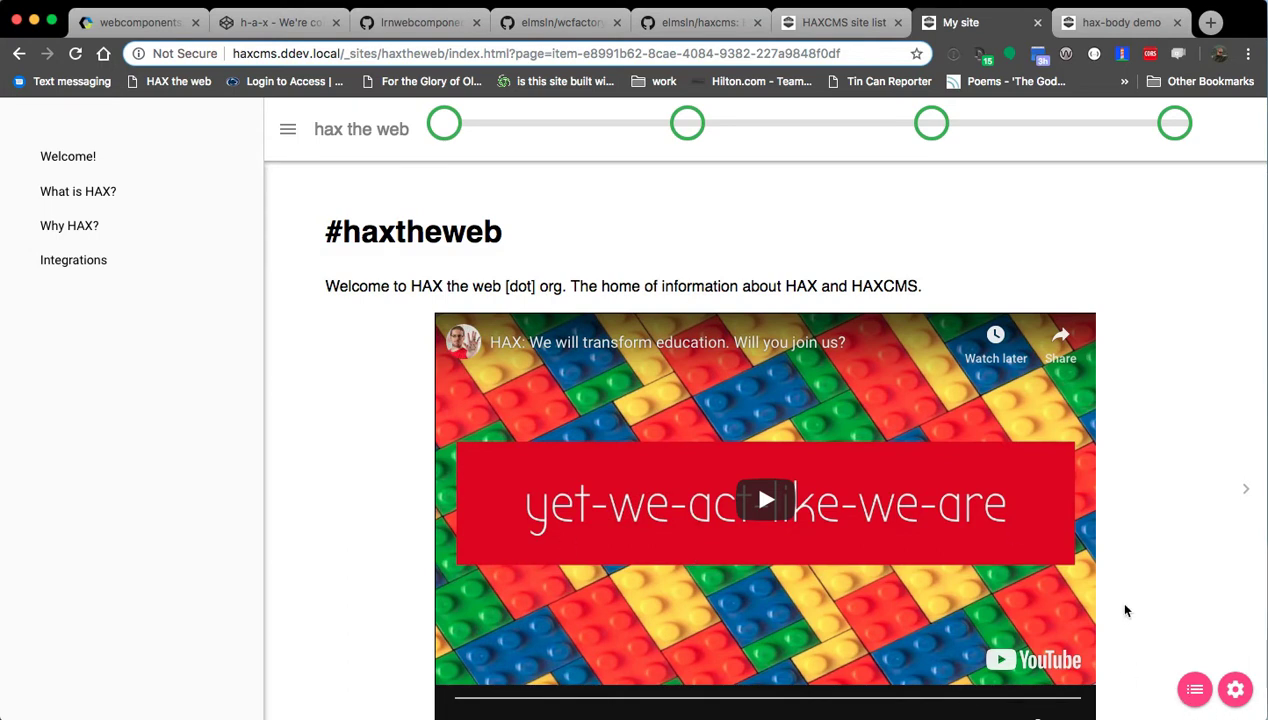
Enable editing on the #haxtheweb page and type a trial paragraph about JWT authoring below the welcome text.
left_click(687, 123)
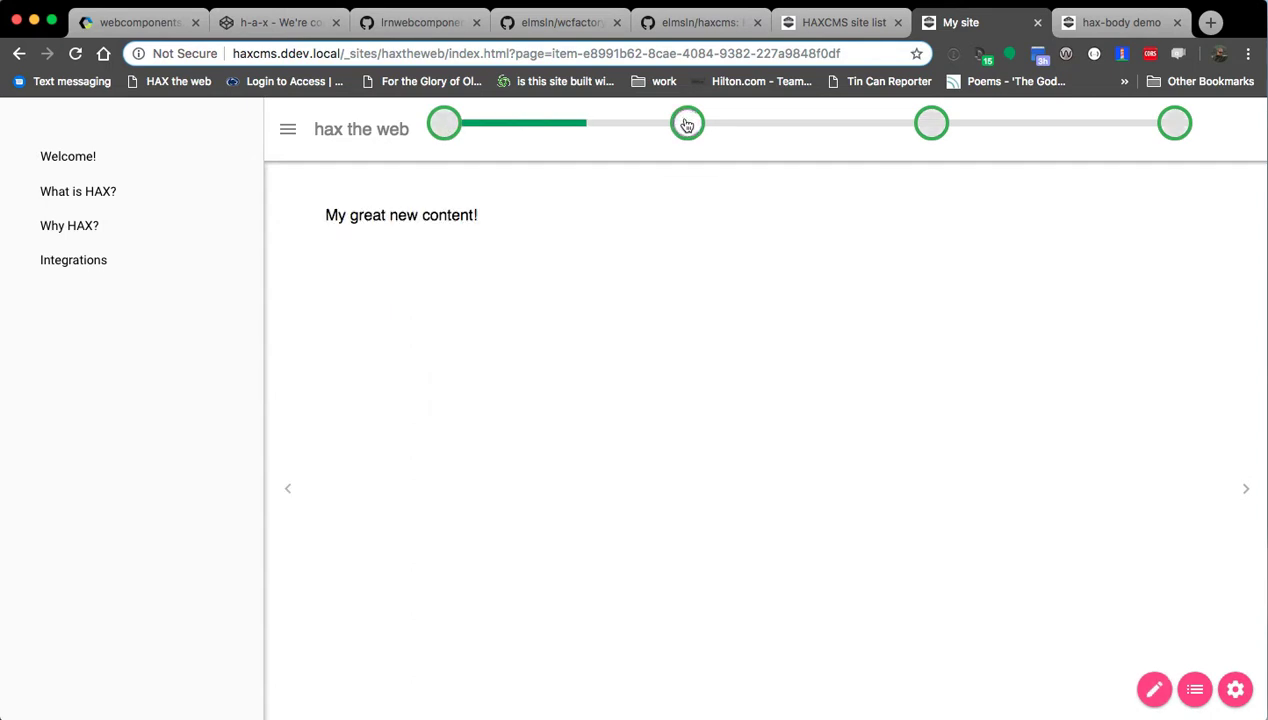
left_click(439, 136)
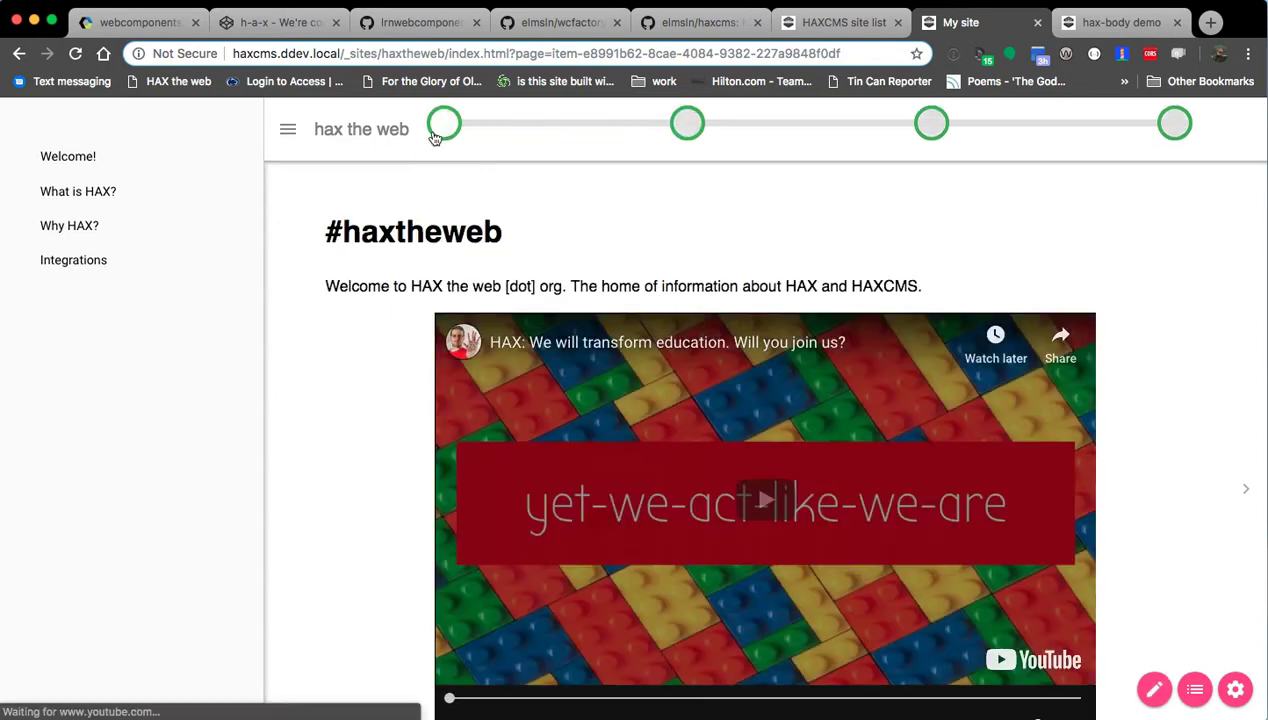
left_click(1154, 689)
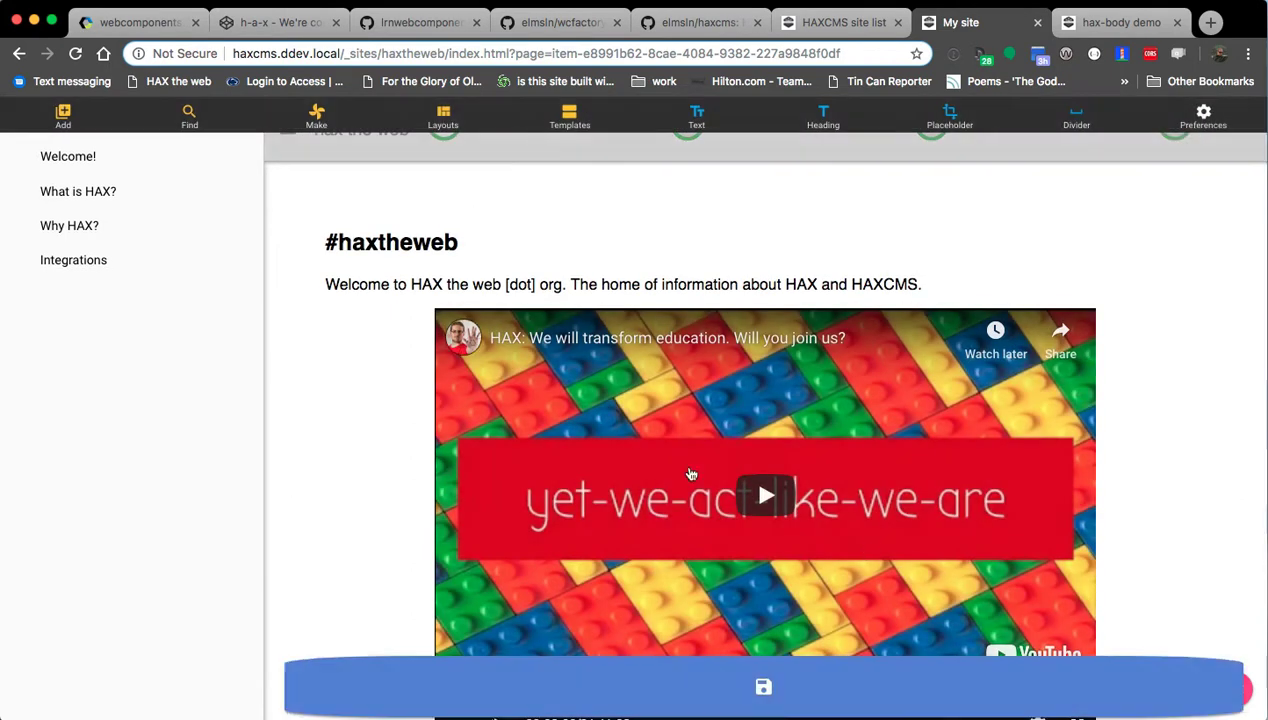
left_click(386, 284)
left_click(920, 284)
key("Return")
type("Because it's actually always there just behind the scenes. ")
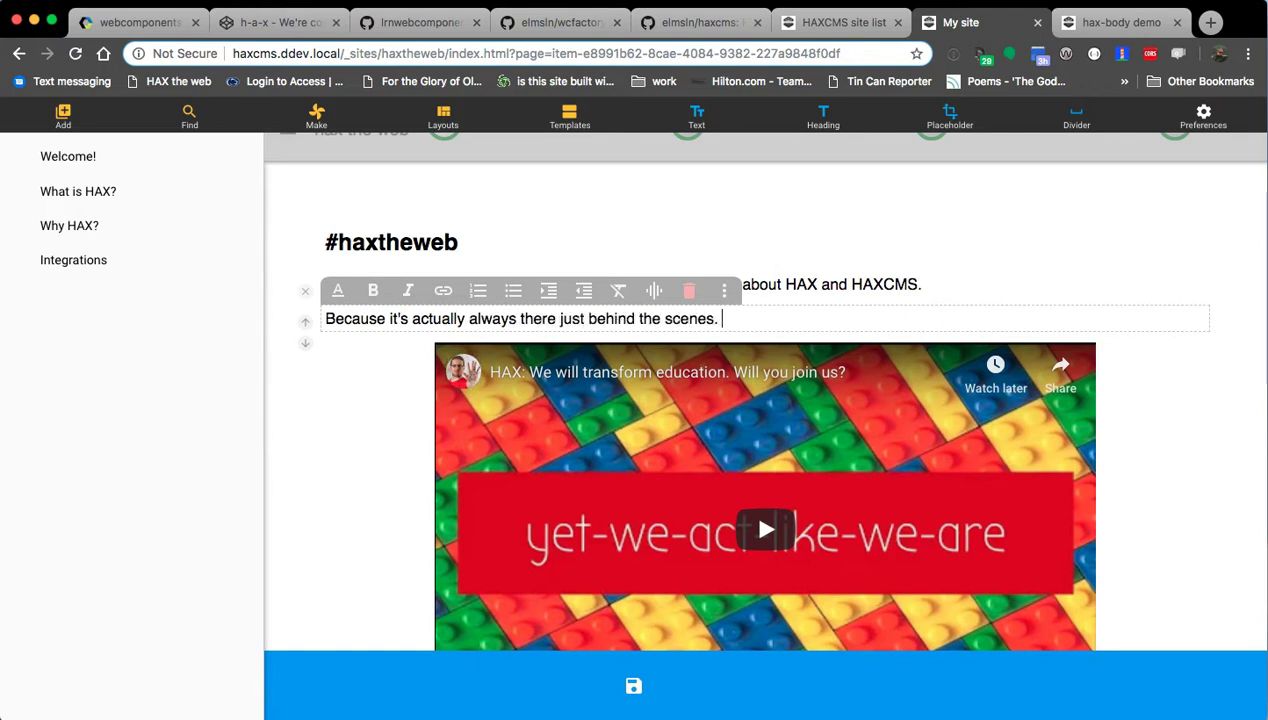
type("Another fun pi")
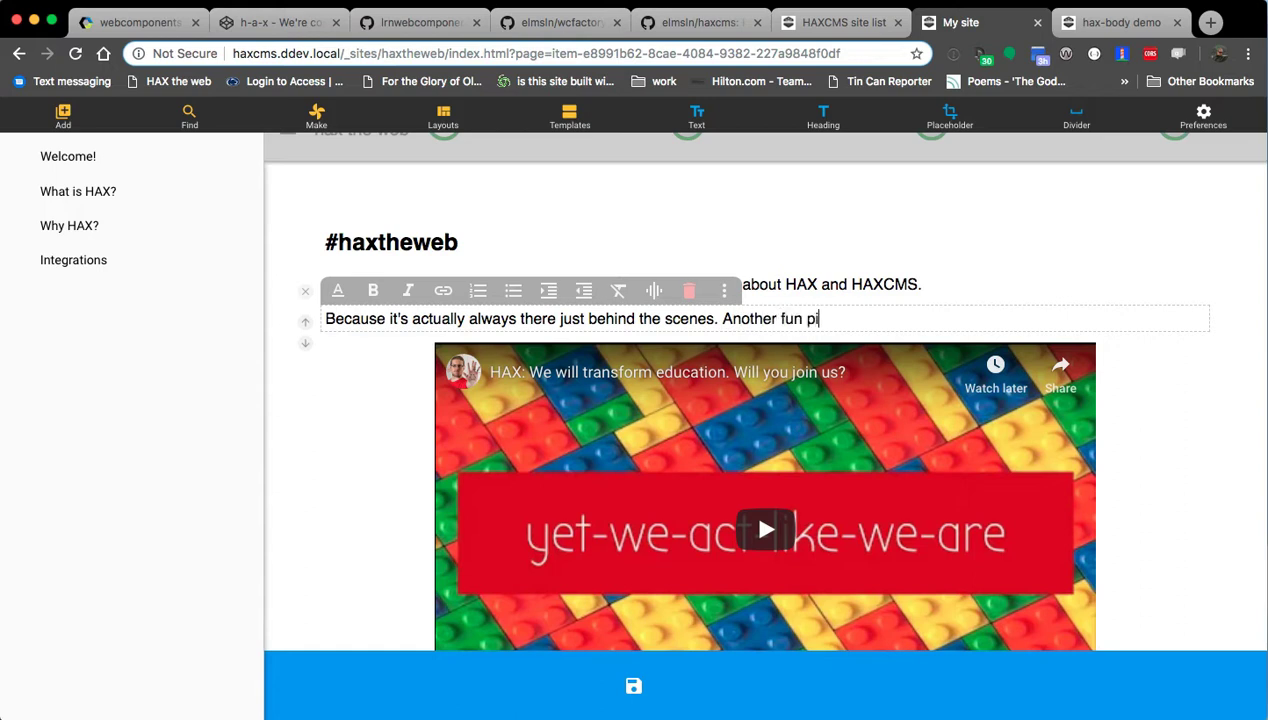
type("ece is i")
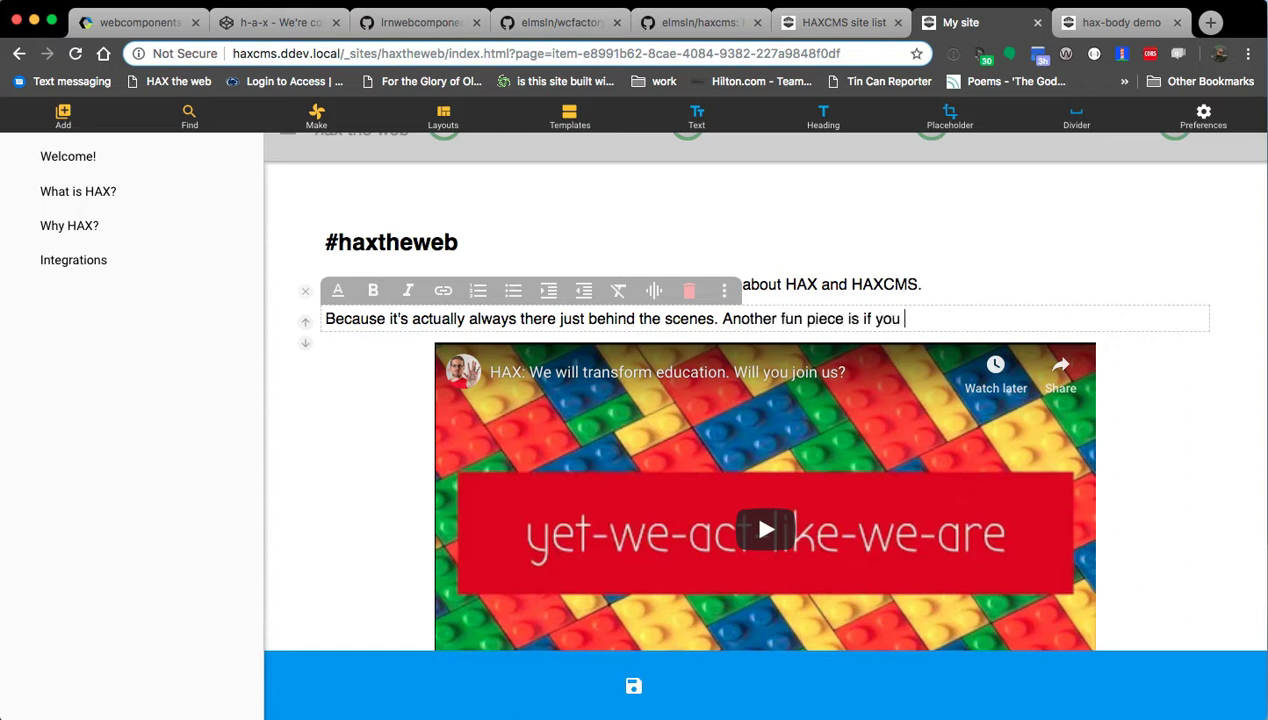
type("server that WOULD have PHP")
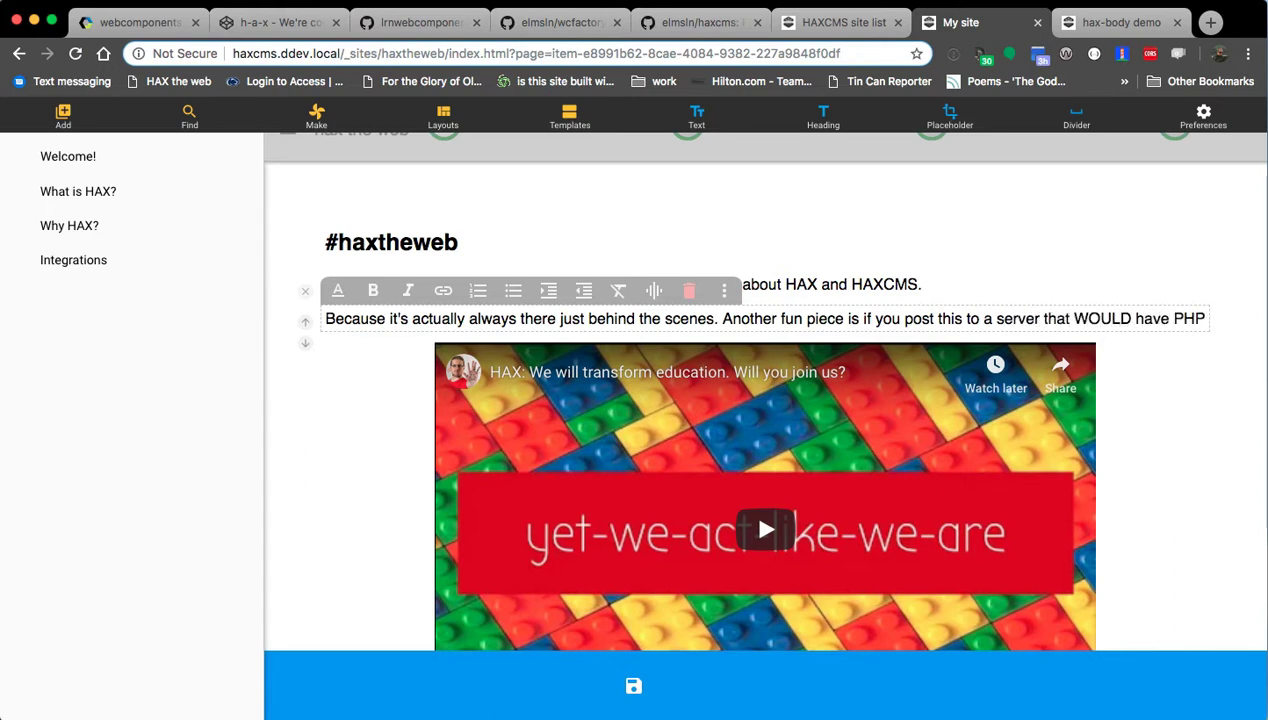
type(", it'll use")
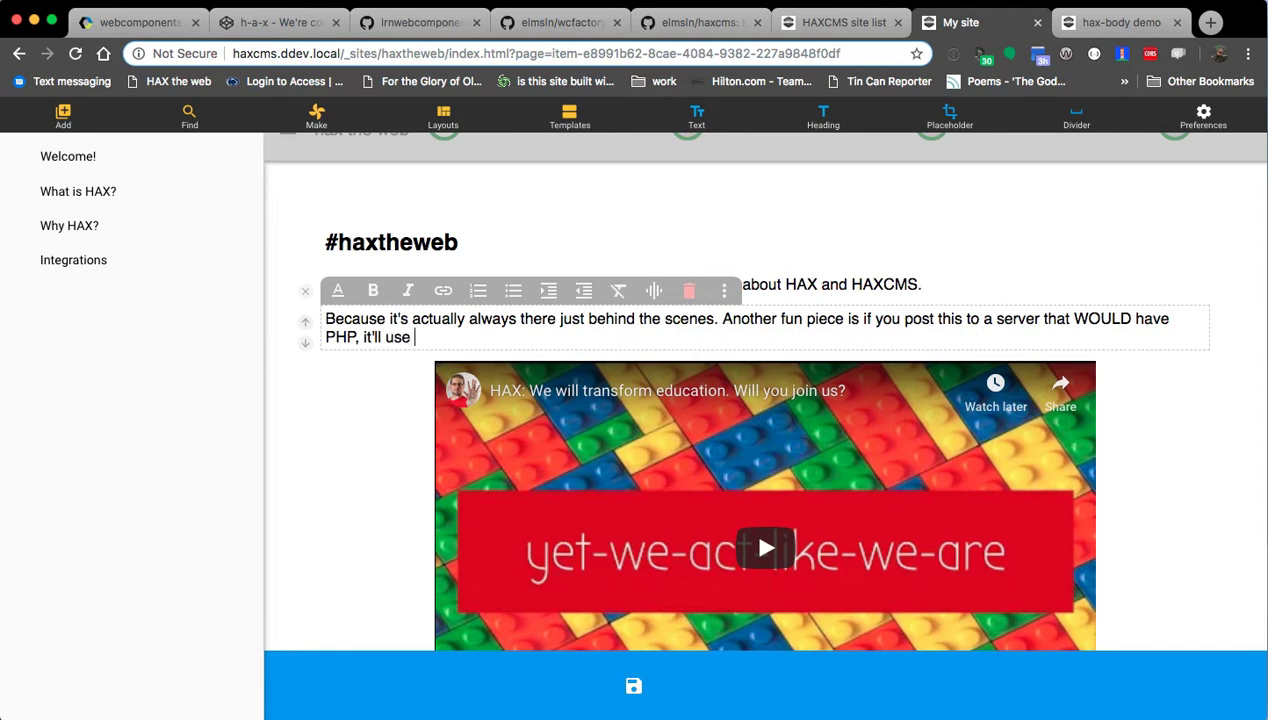
type(" the JWO")
key("BackSpace")
type("T")
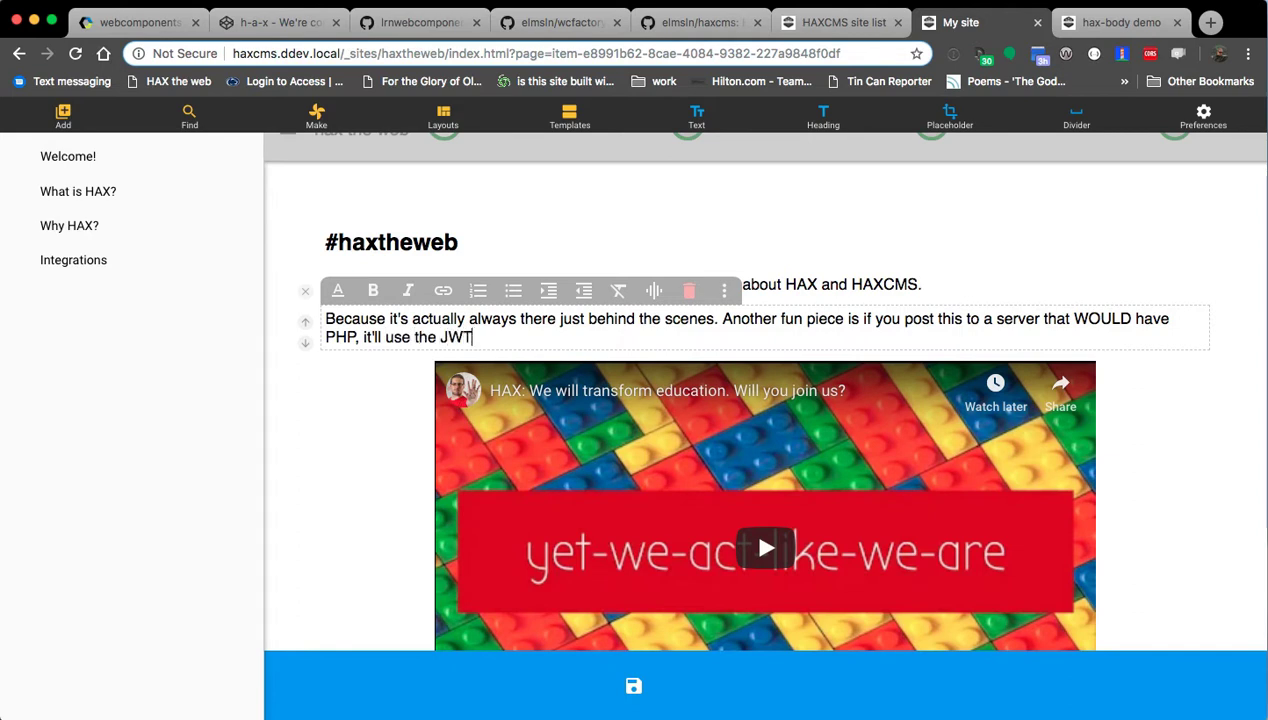
type(" json web token for YOU to g")
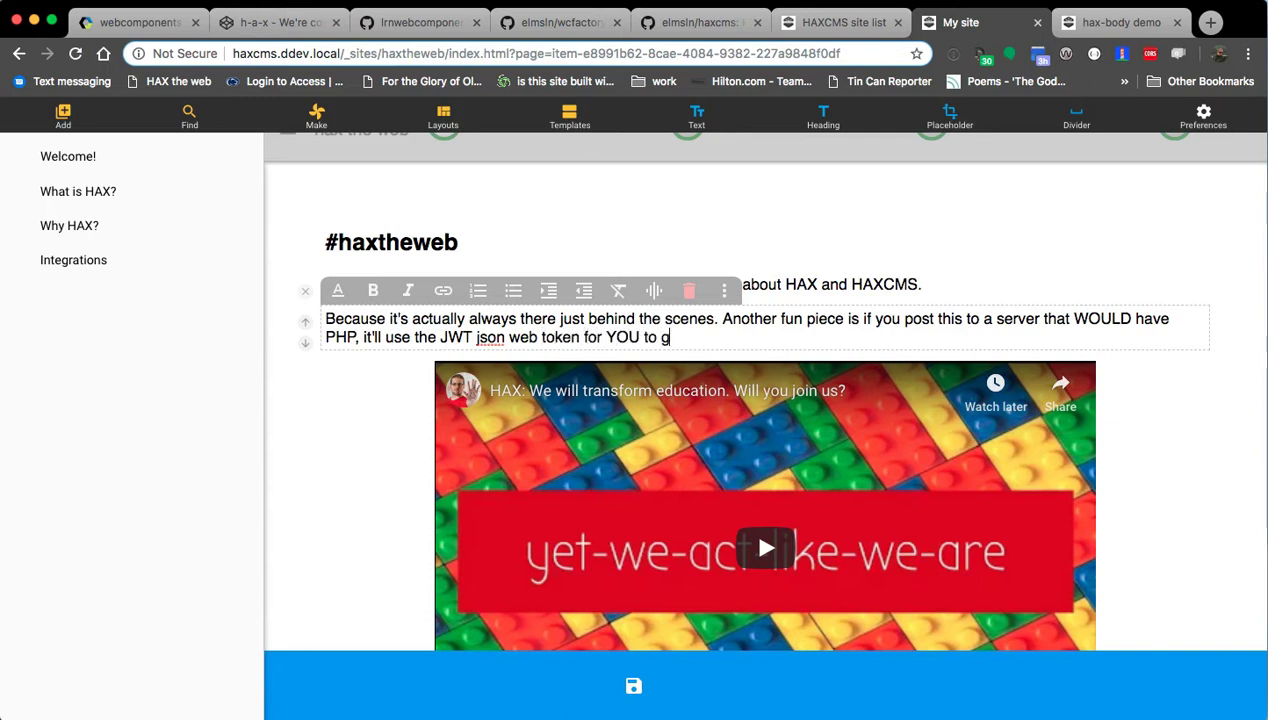
type("et an authoring experience, just")
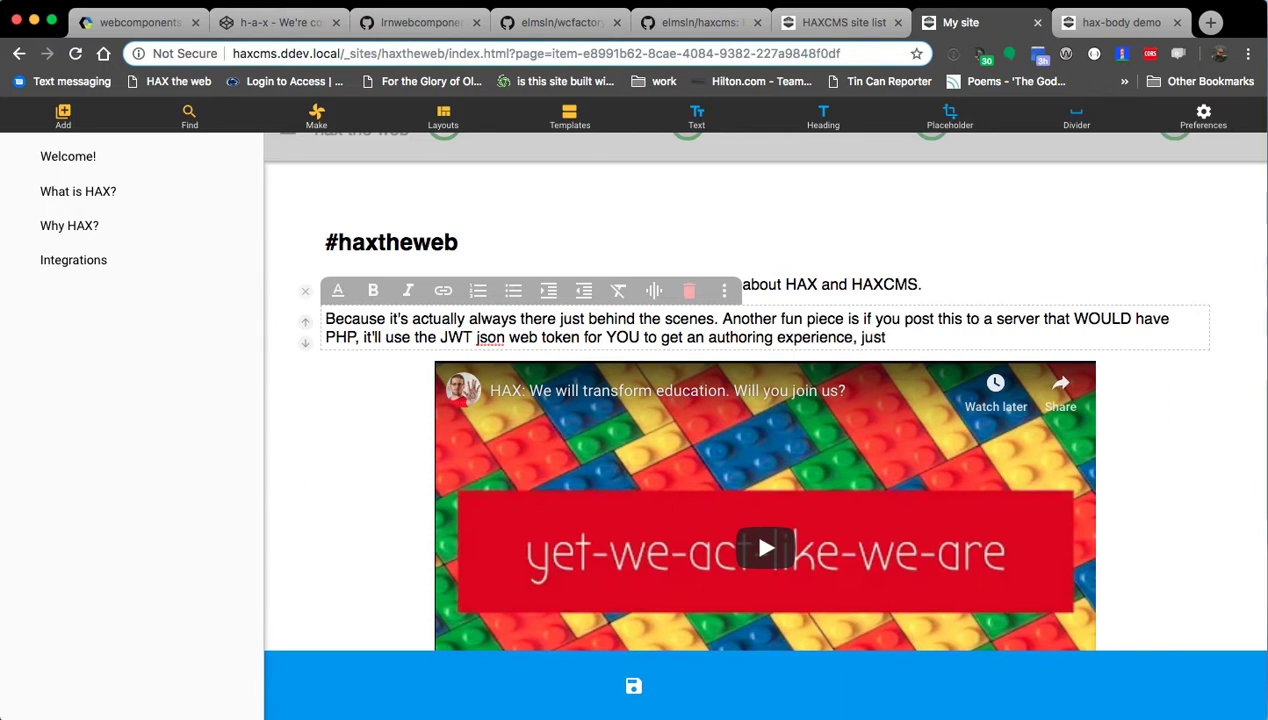
type(" end users just see")
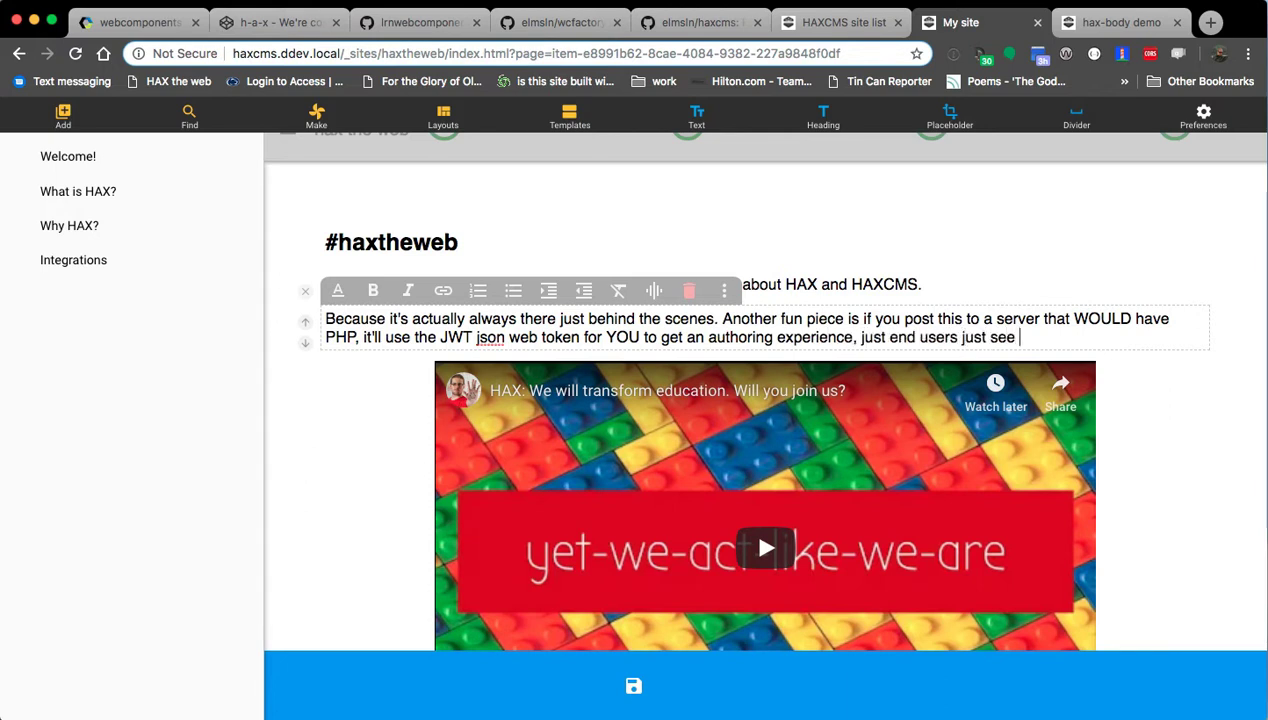
type(" this webpage")
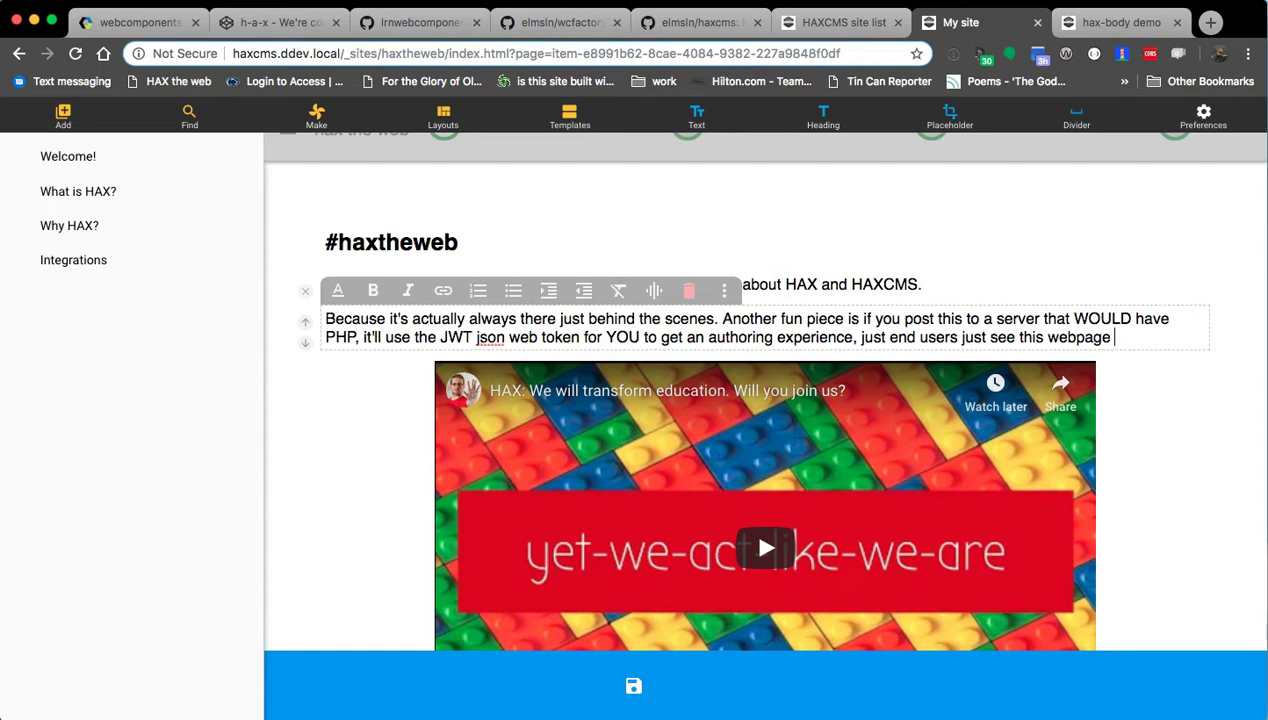
type(" without the editor")
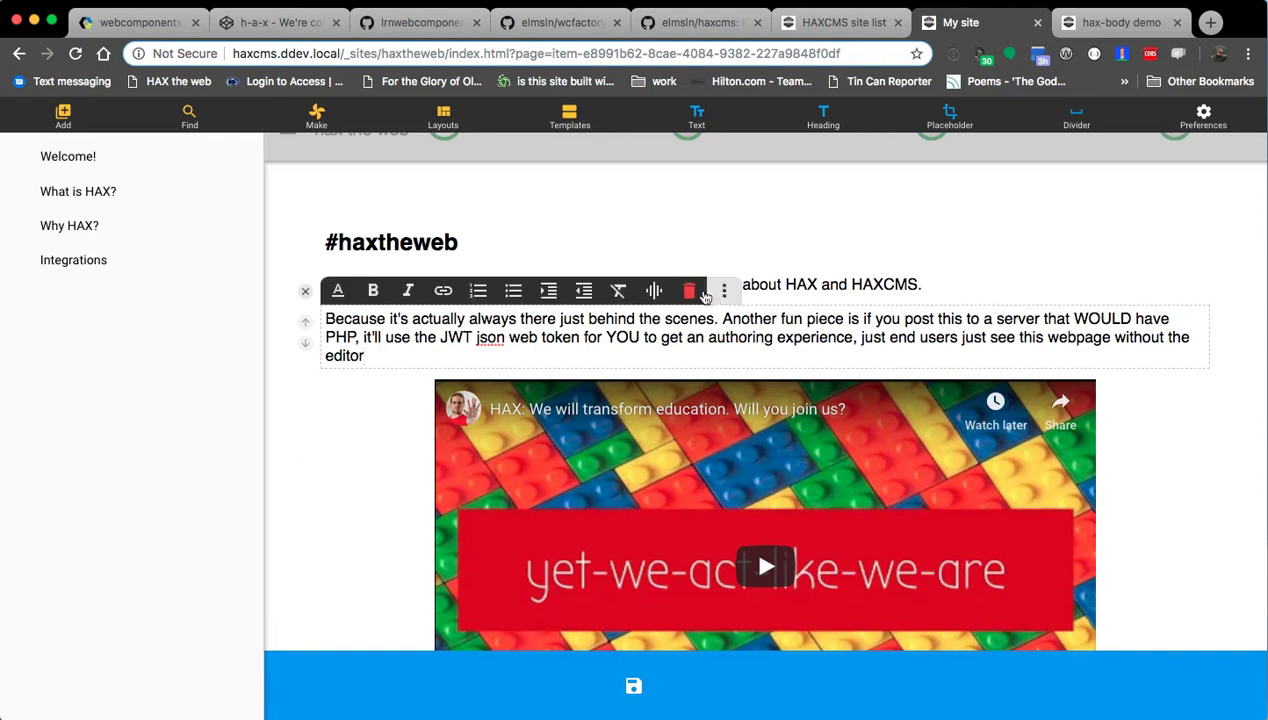
Delete the trial paragraph, leaving the welcome line and hero video.
left_click(689, 290)
left_click(528, 310)
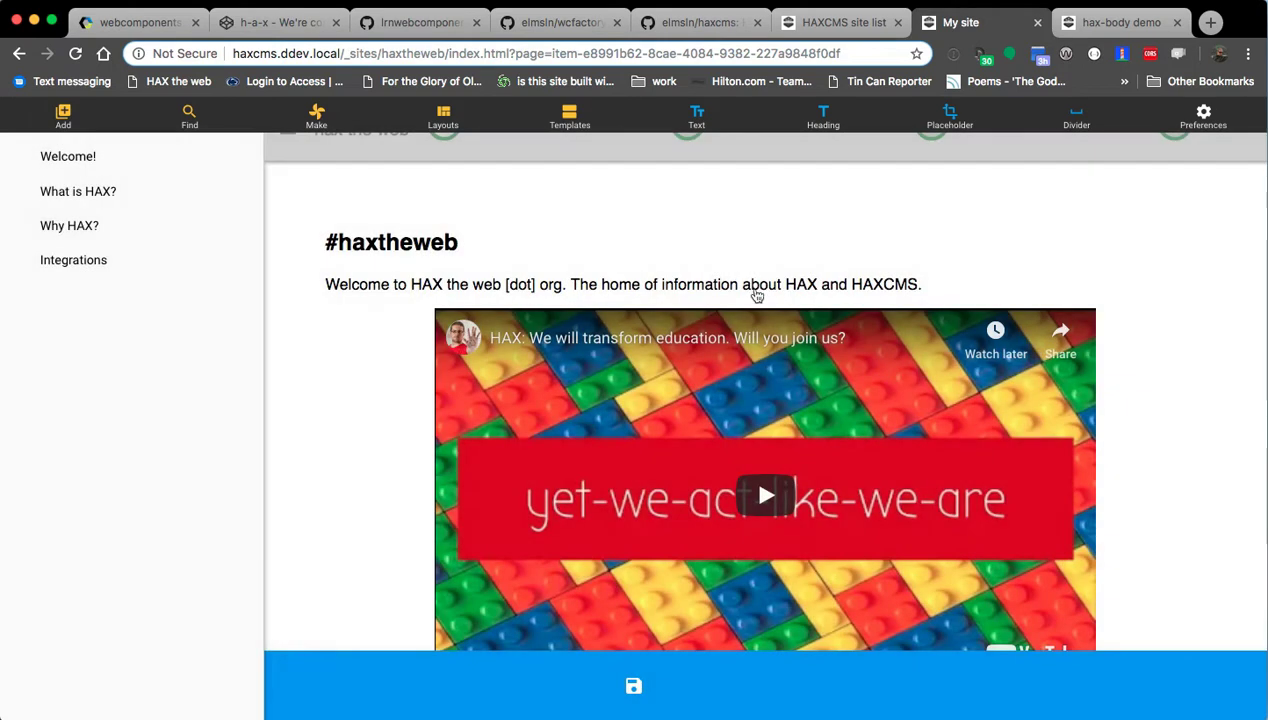
scroll(336, 281, "down", 3)
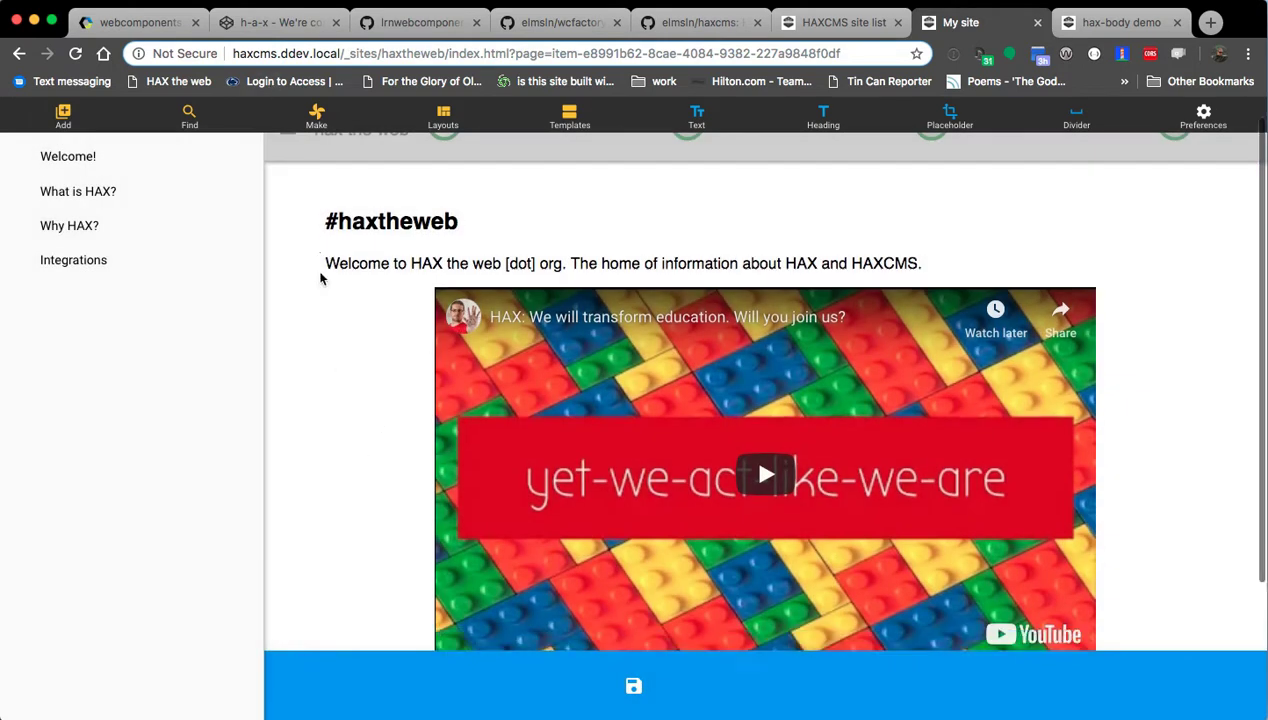
scroll(358, 285, "up", 3)
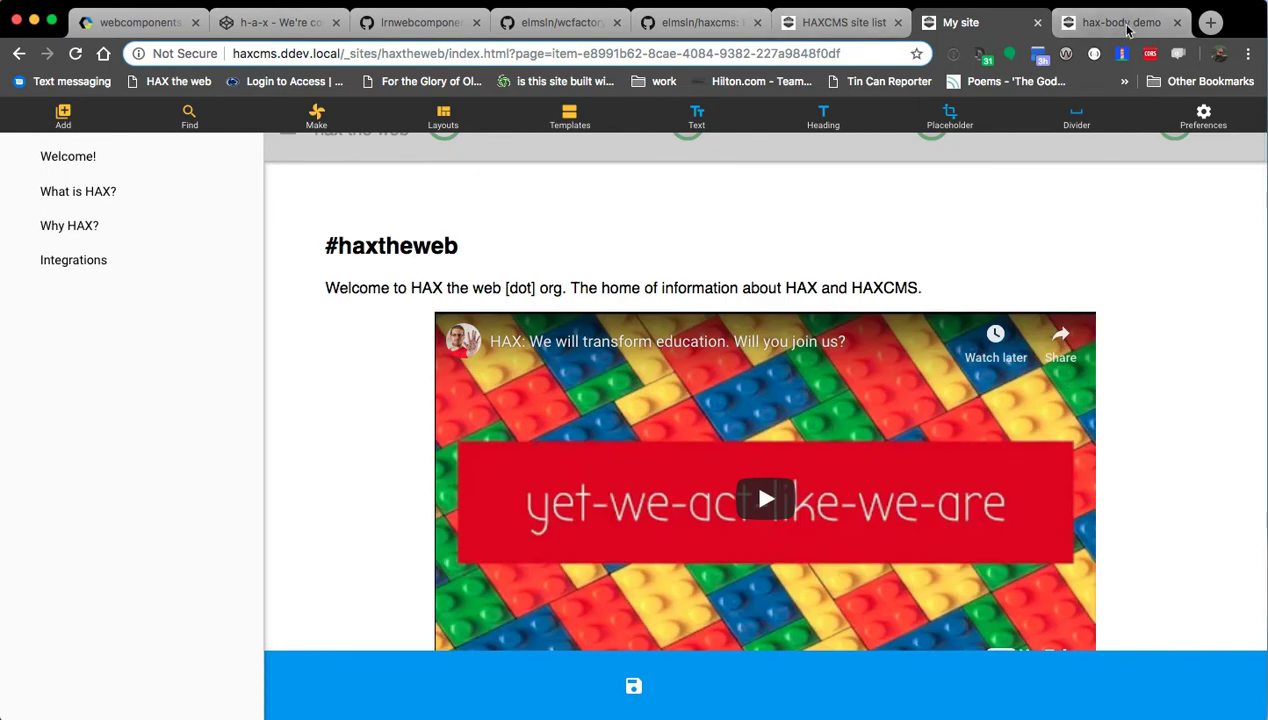
Switch to the hax-body demo page and turn on HAX editing.
key("ctrl+Tab")
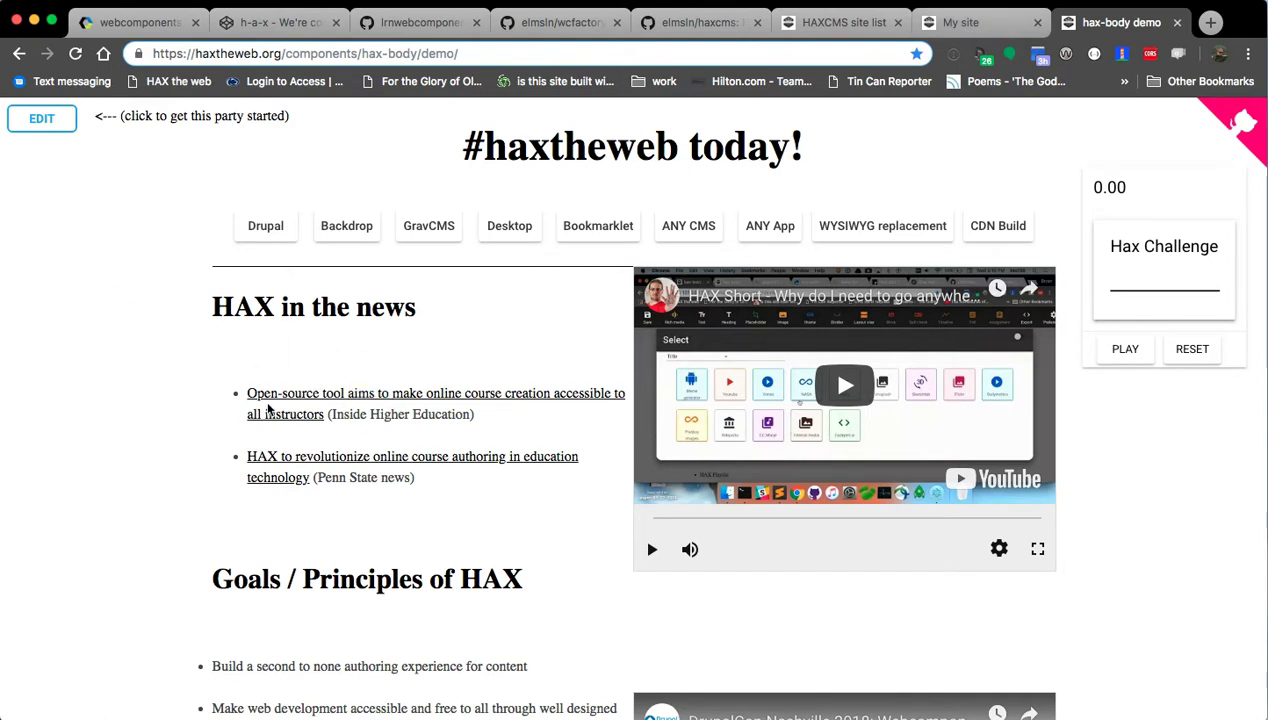
scroll(236, 367, "down", 5)
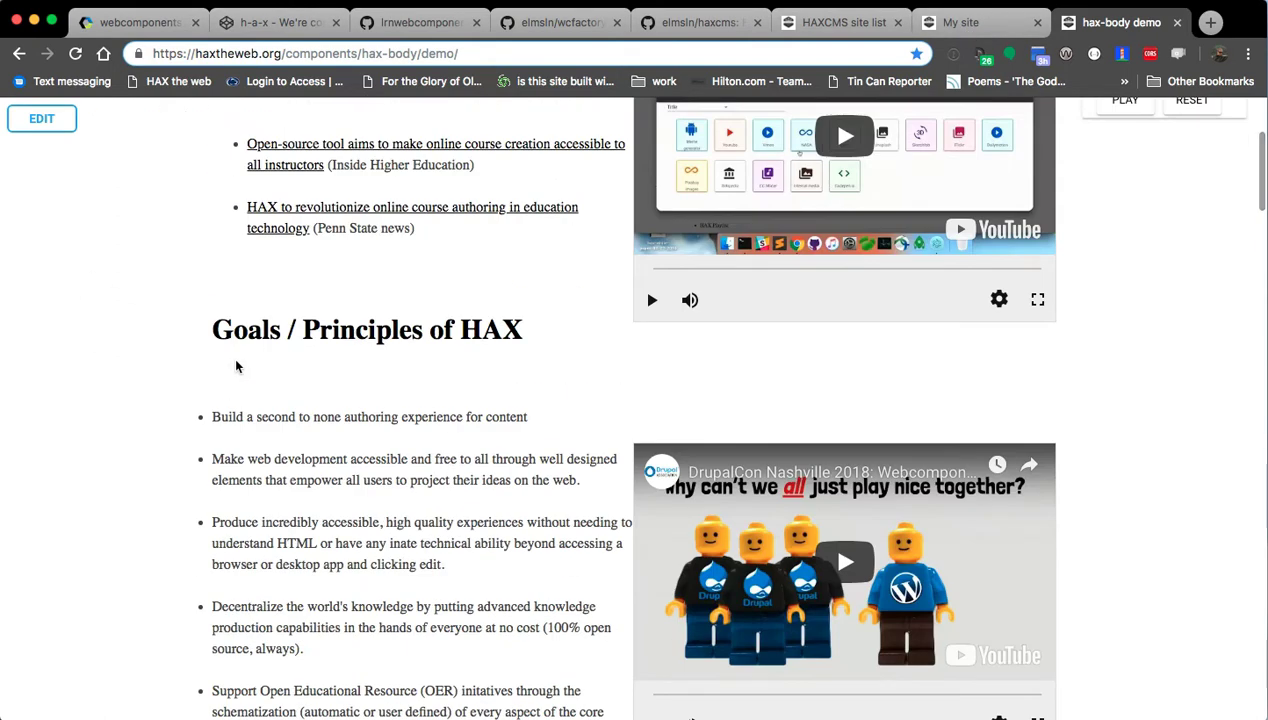
scroll(585, 505, "down", 5)
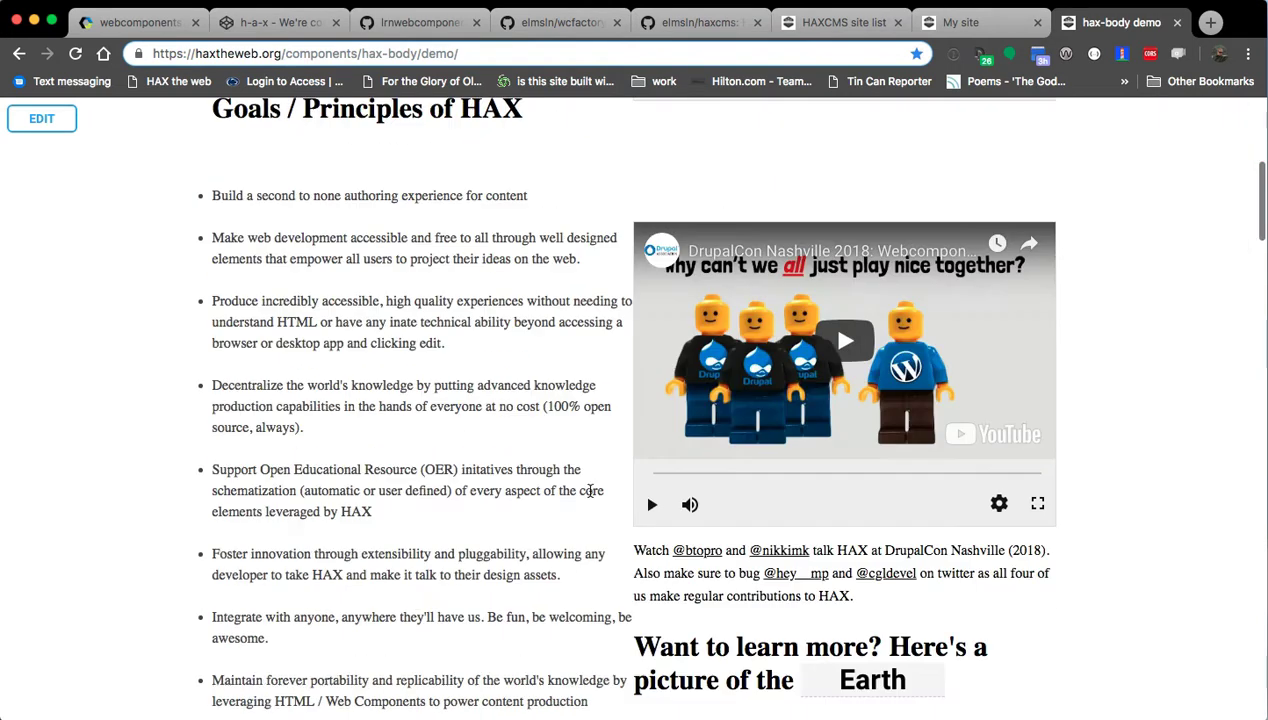
scroll(590, 495, "up", 10)
left_click(42, 120)
Copy the DrupalCon Nashville video's source URL from its settings without changing anything.
scroll(336, 385, "down", 10)
left_click(762, 394)
scroll(411, 279, "up", 3)
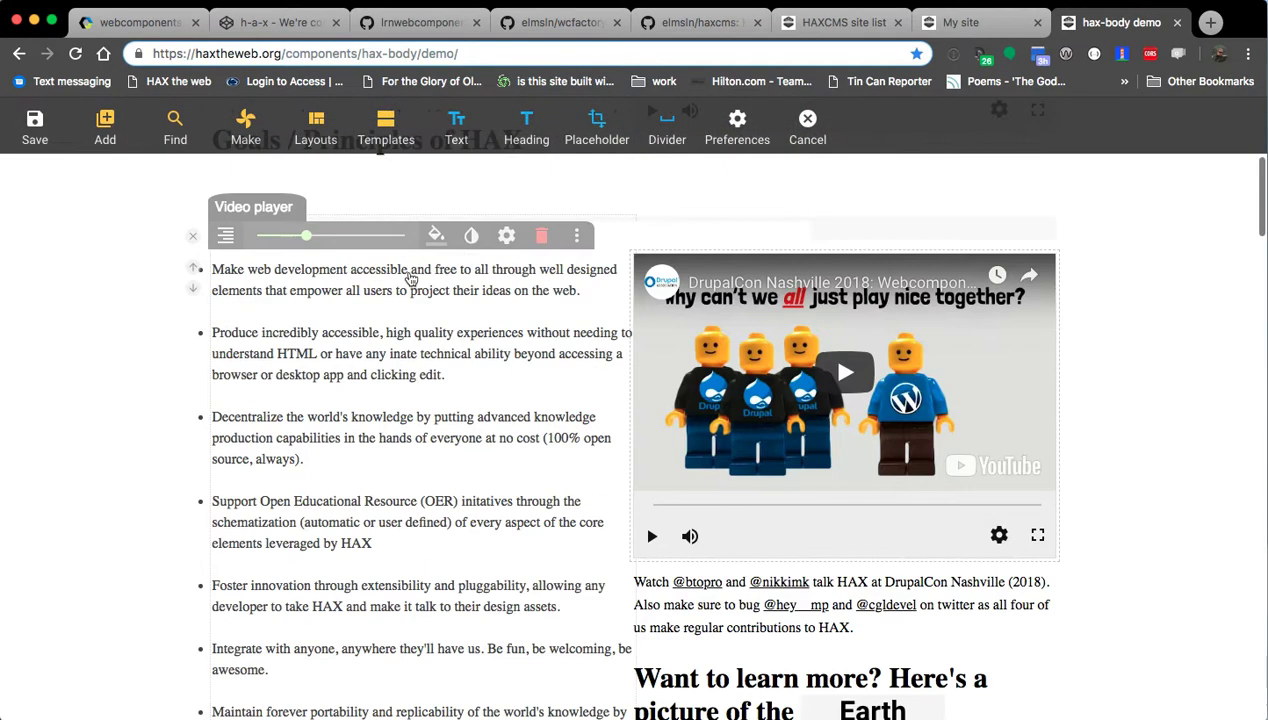
left_click(506, 235)
double_click(592, 262)
left_click(592, 262)
key("super+c")
left_click(320, 188)
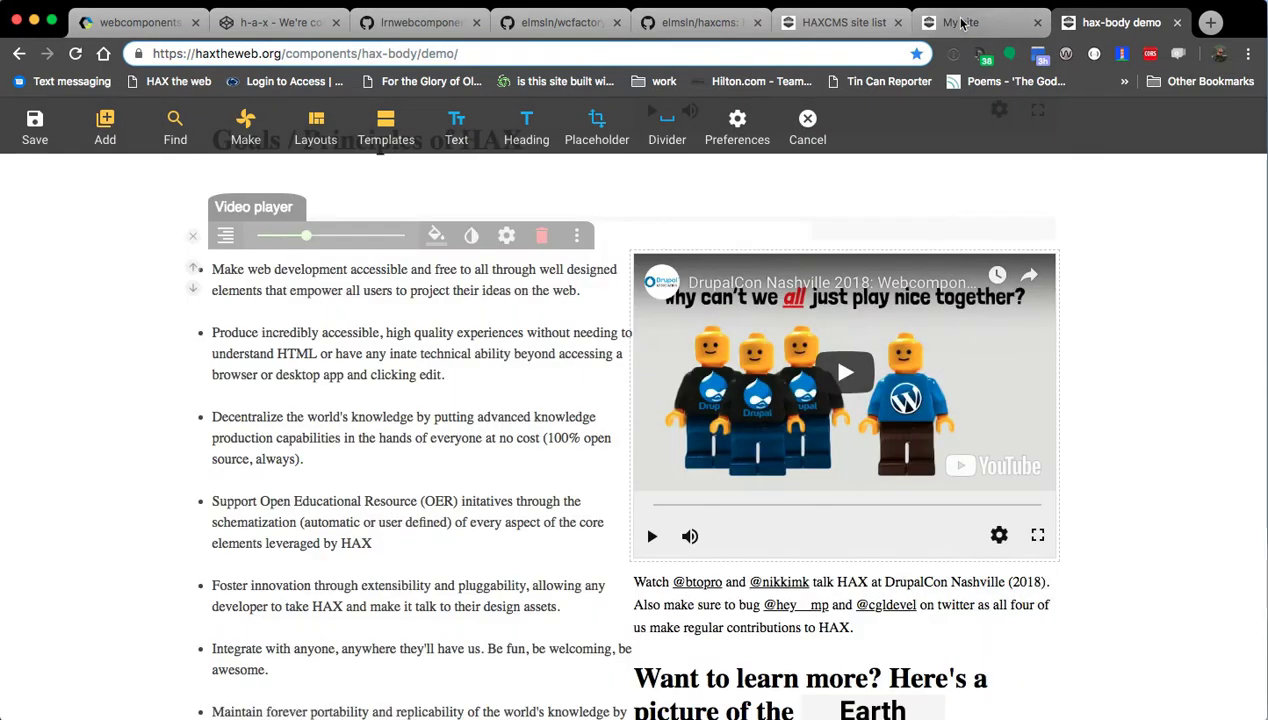
Paste the DrupalCon YouTube URL as a Video player titled 'Drupalcon 2018 - Why can't we be friends' and insert it.
left_click(961, 23)
scroll(306, 292, "down", 4)
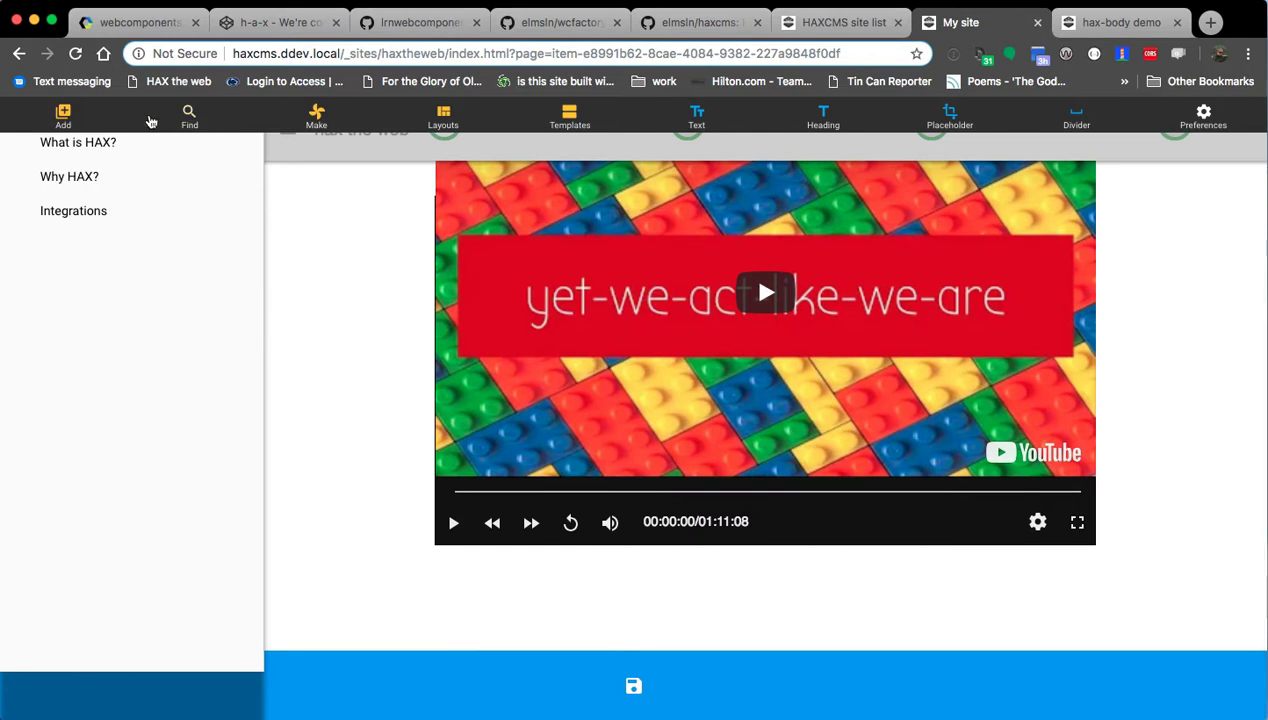
left_click(65, 117)
key("super+v")
left_click(130, 428)
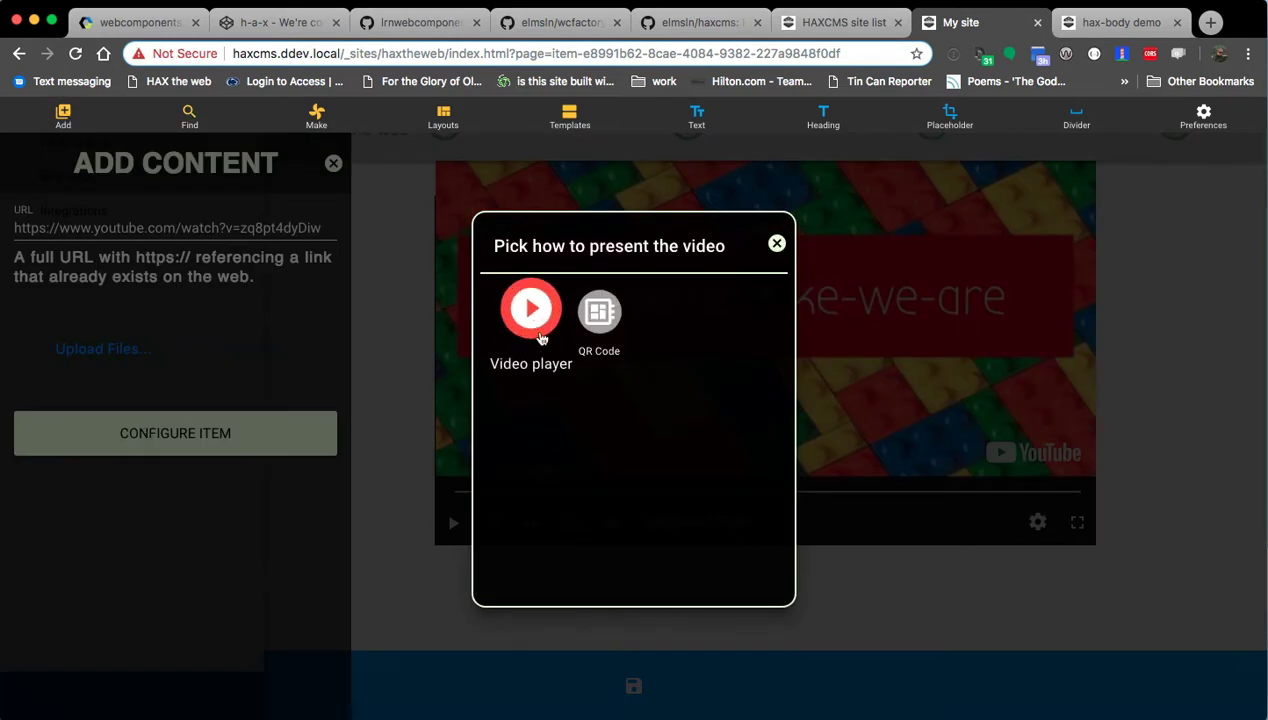
left_click(530, 312)
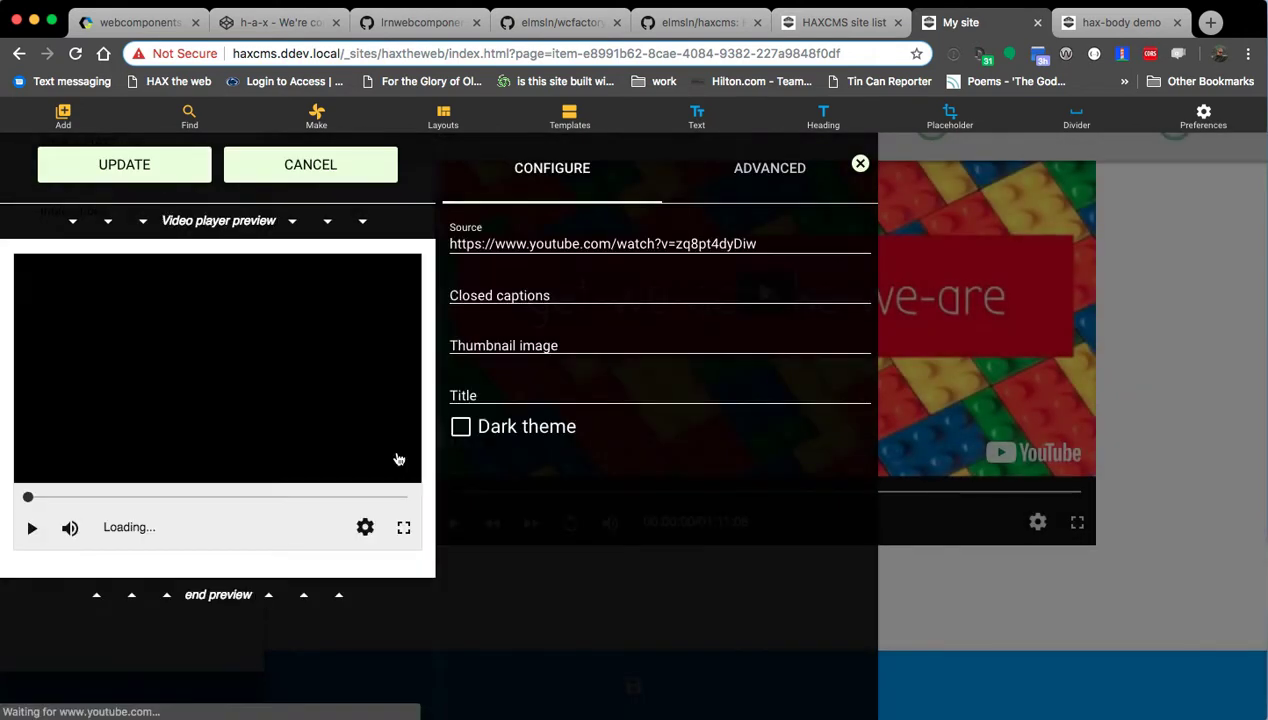
left_click(491, 398)
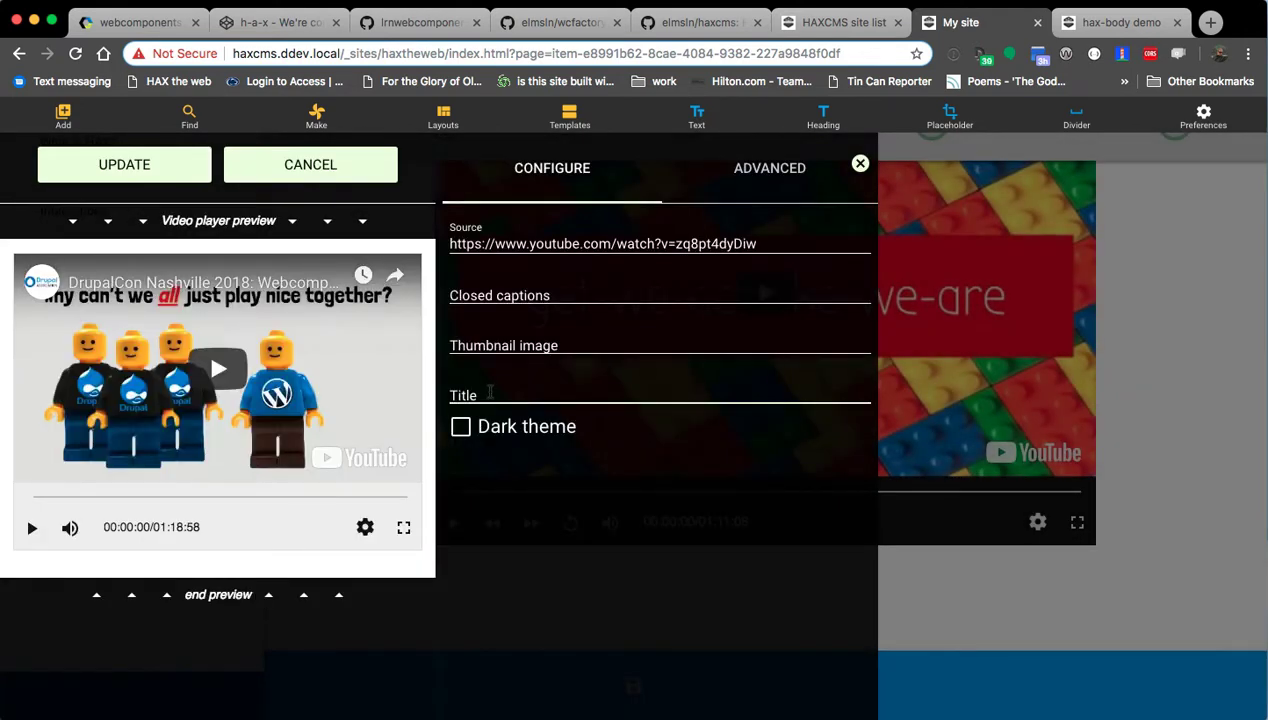
type("Drupalcon ")
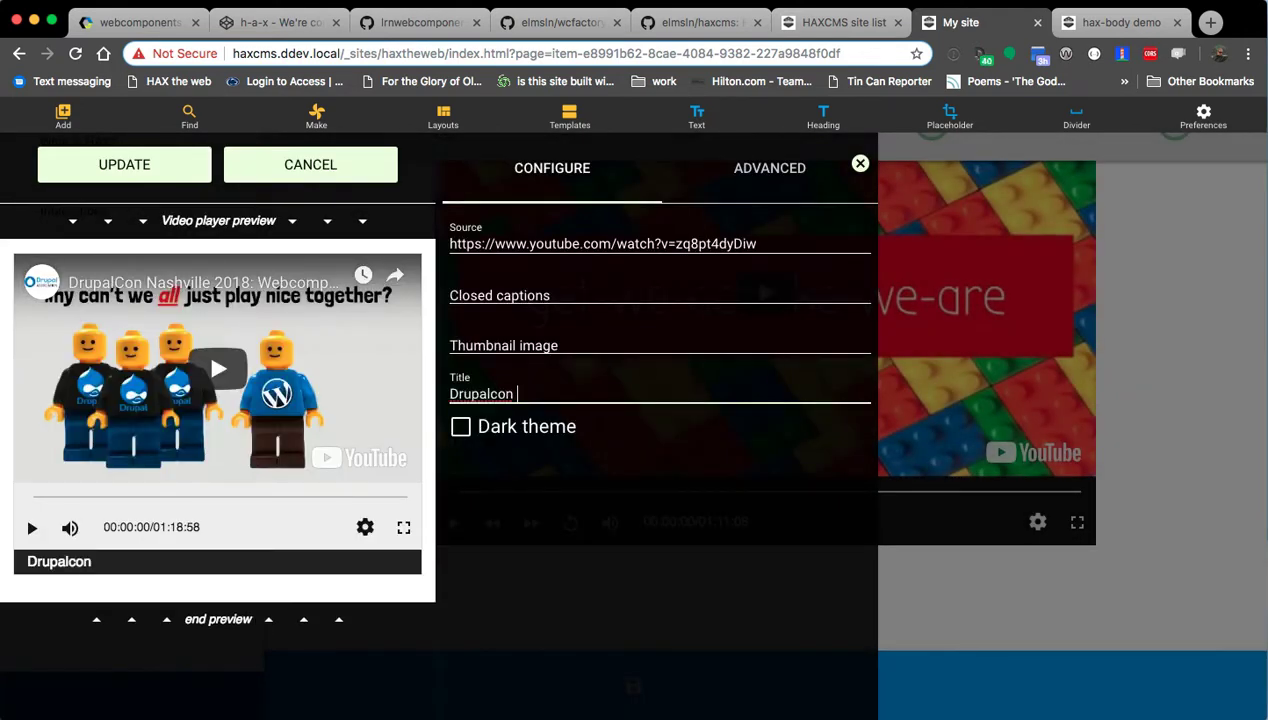
type("2018 - Why can't we be friends")
left_click(472, 433)
left_click(496, 436)
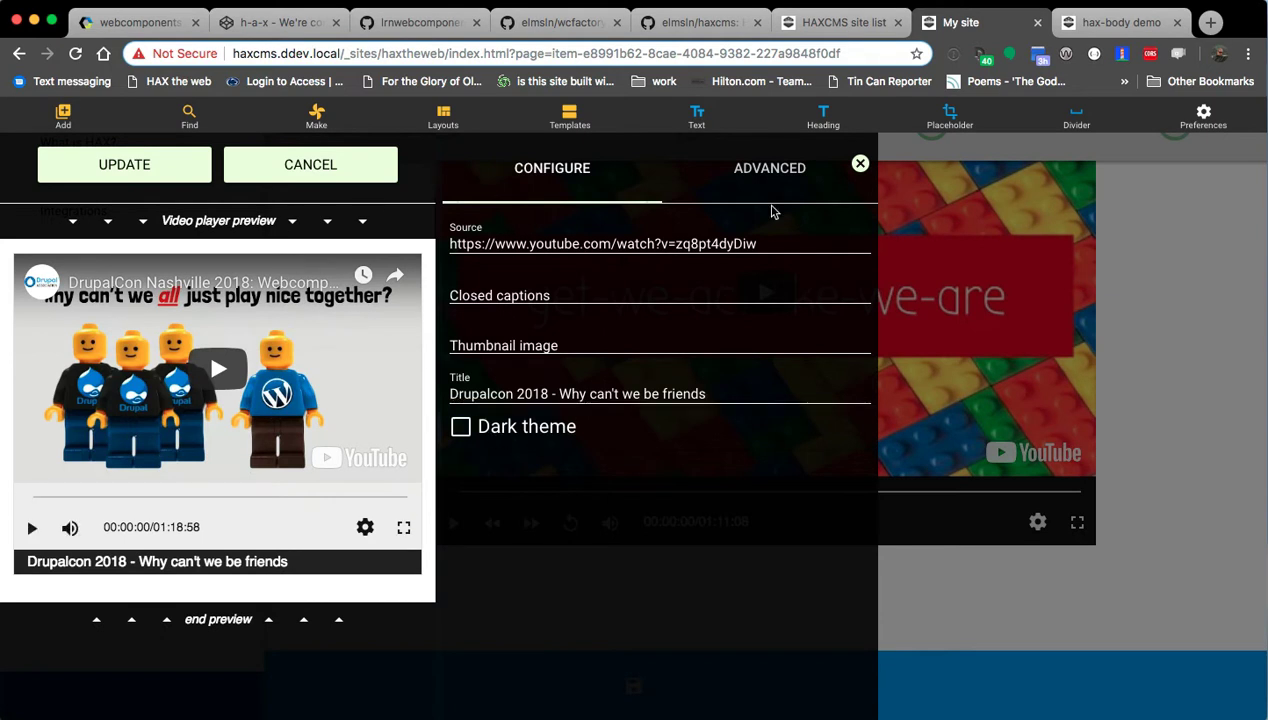
left_click(185, 163)
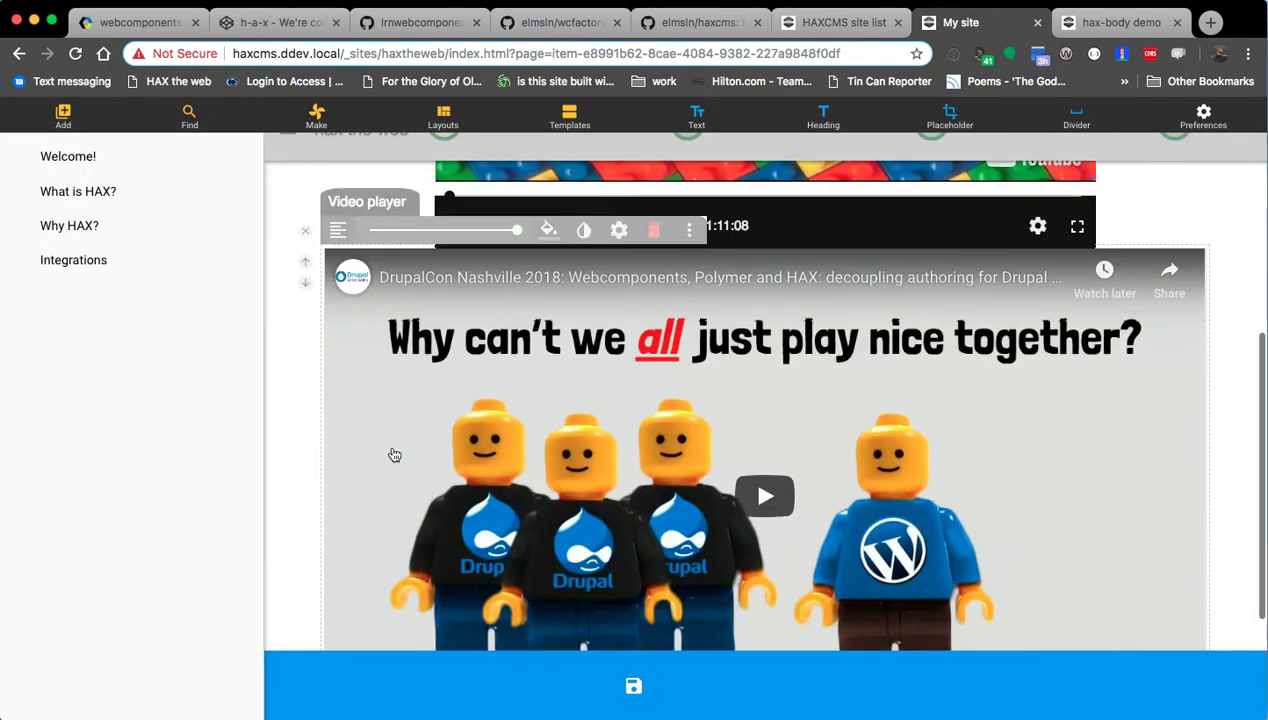
Shrink the DrupalCon video player's width and set its alignment to Left.
left_click_drag(433, 267, 340, 268)
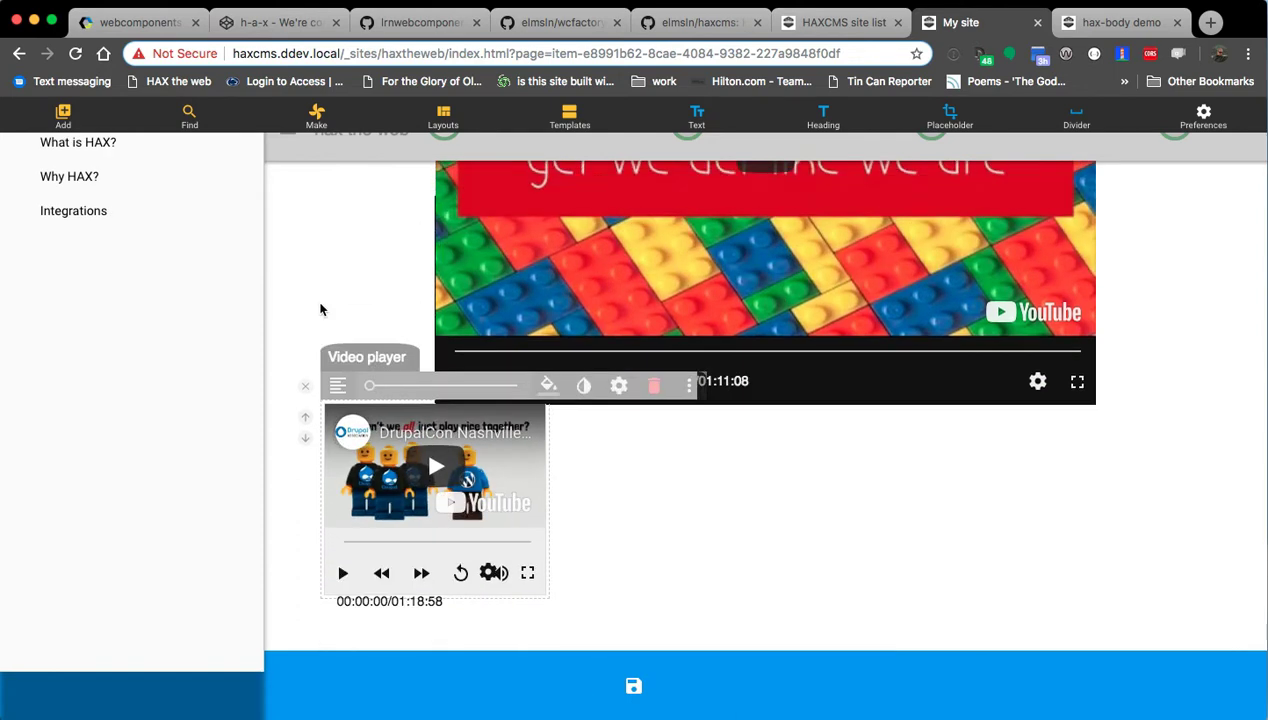
left_click_drag(369, 387, 408, 390)
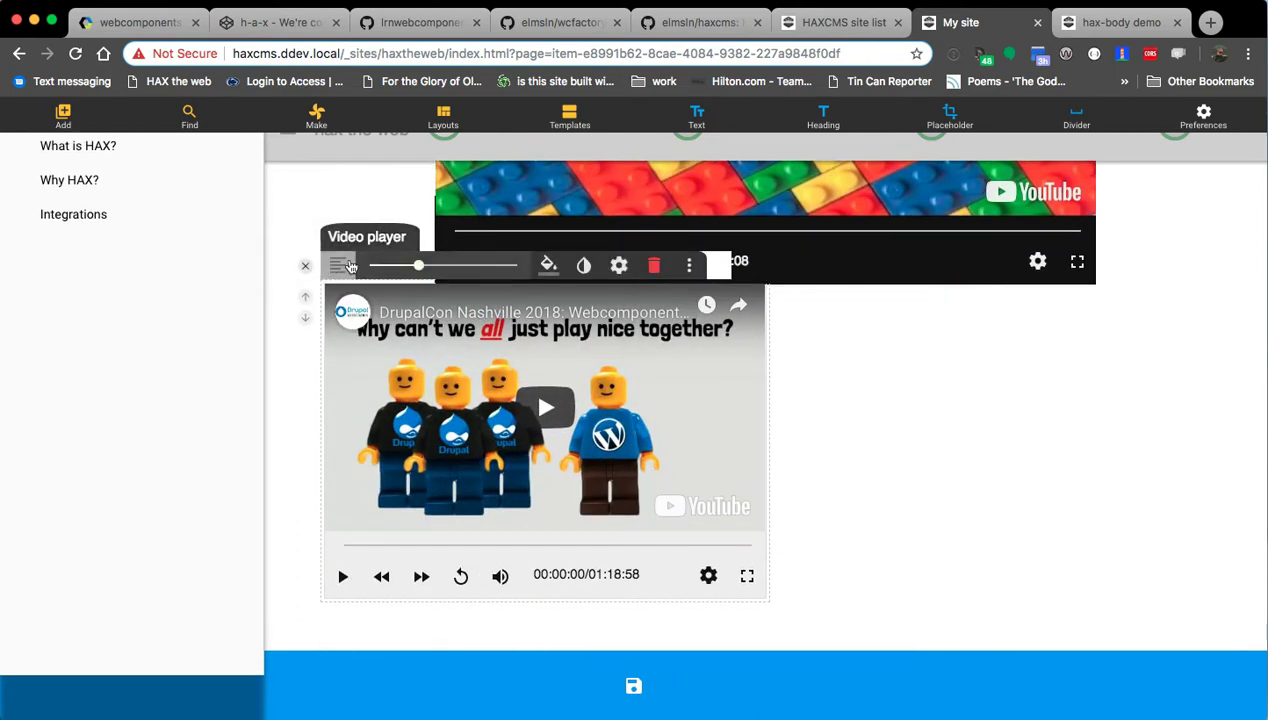
left_click(338, 267)
left_click(356, 292)
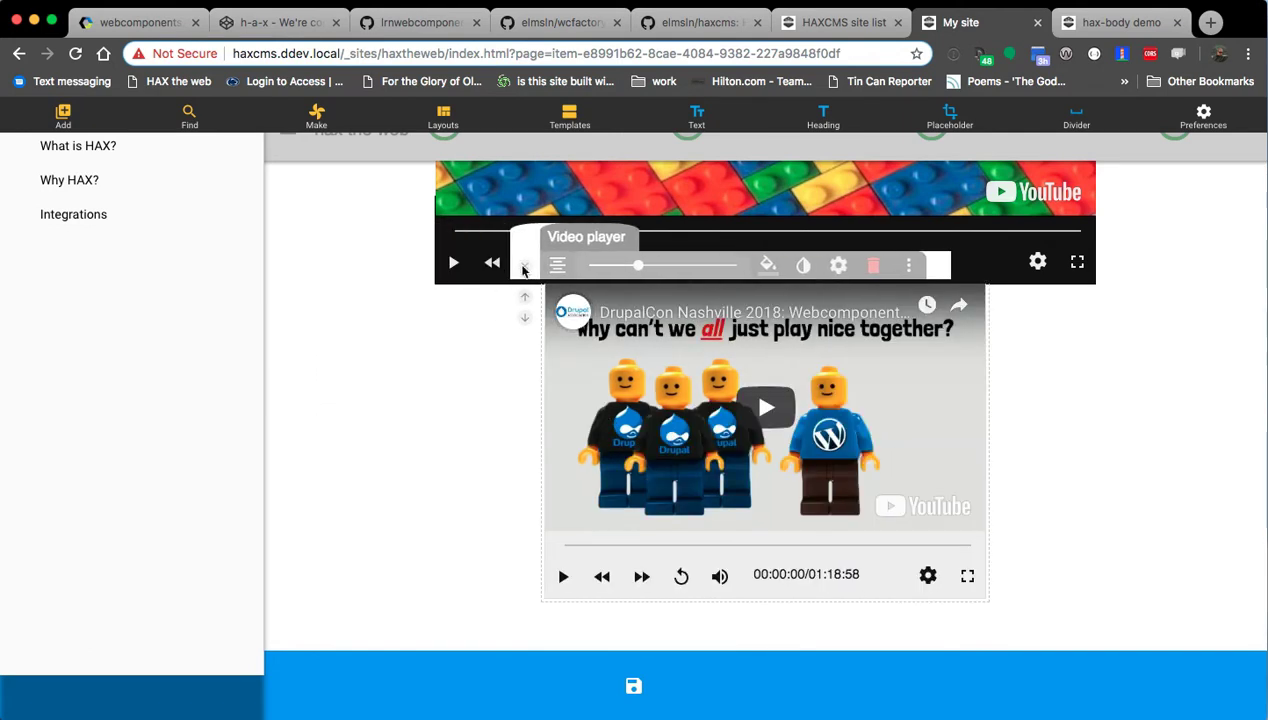
left_click(557, 265)
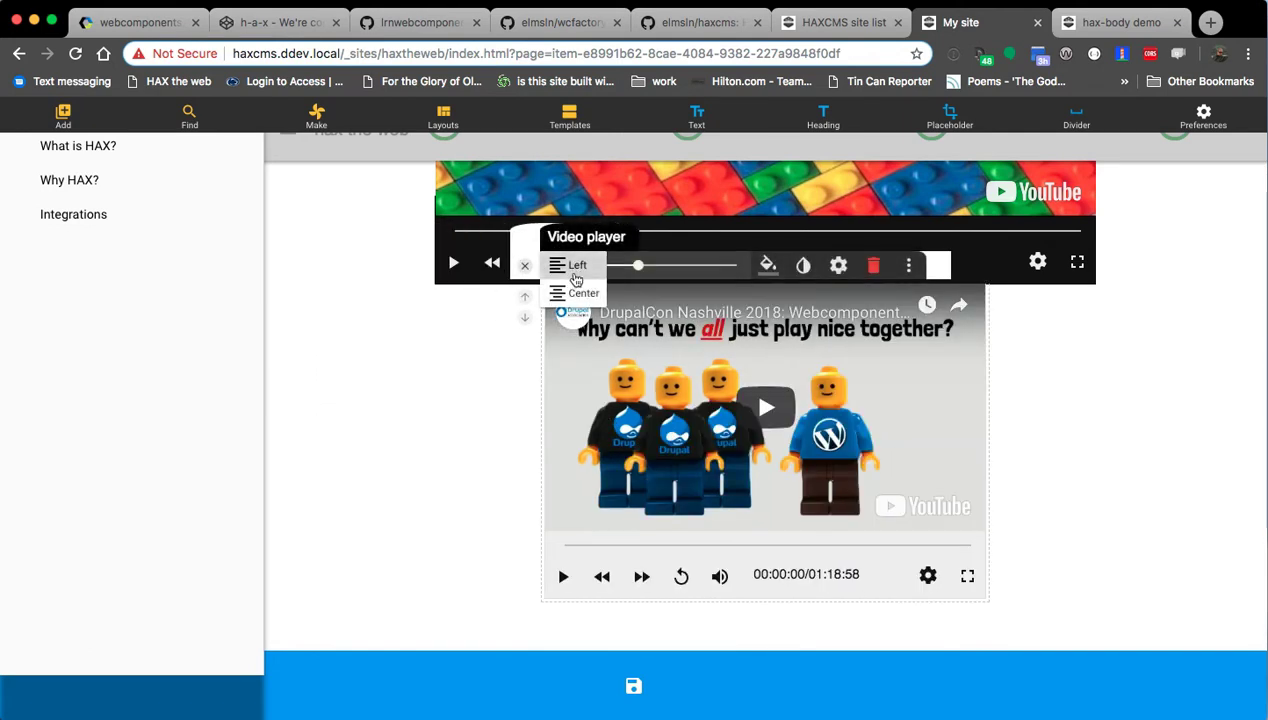
left_click(572, 263)
left_click(455, 196)
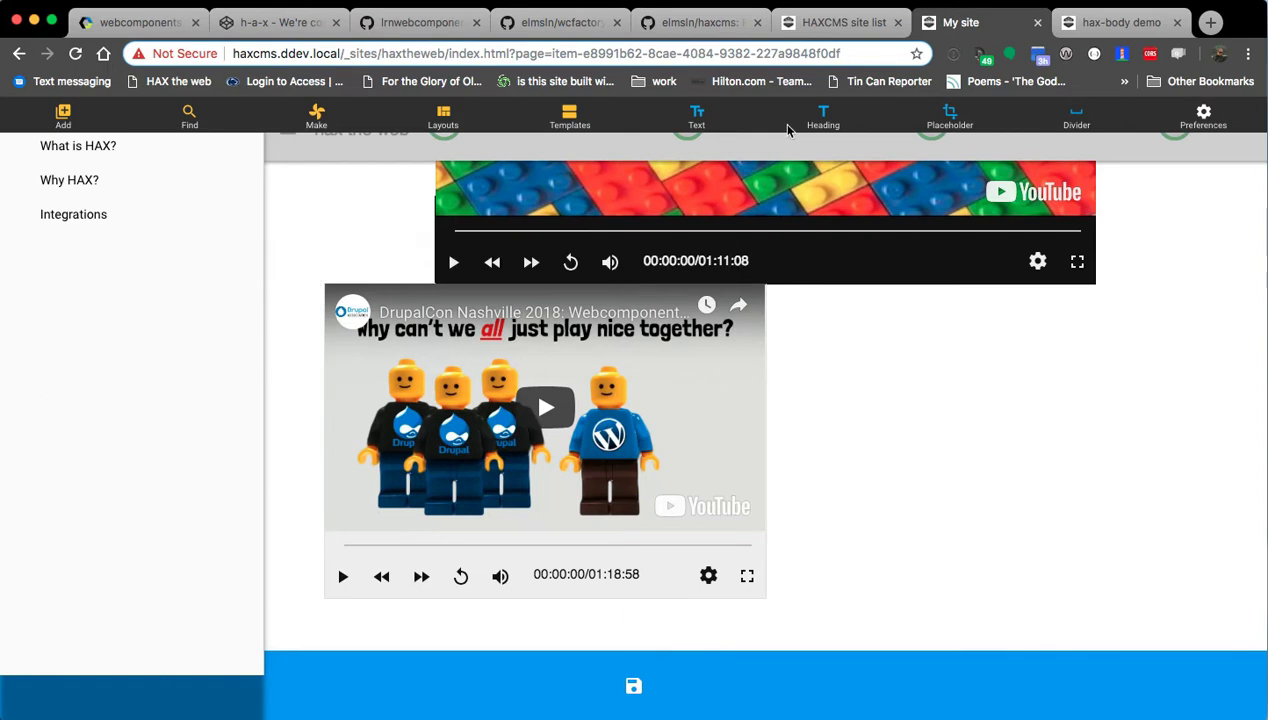
Insert a two-column 50% grid layout and delete the standalone DrupalCon video player.
left_click(443, 117)
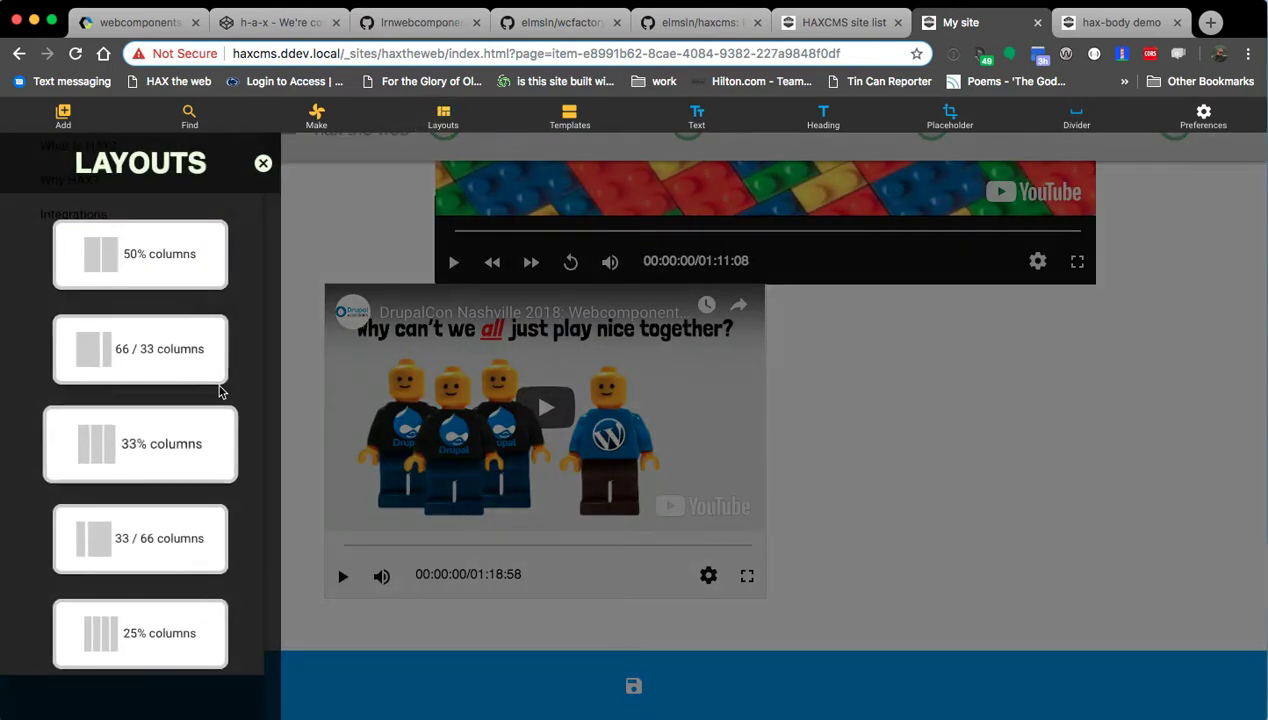
left_click(141, 271)
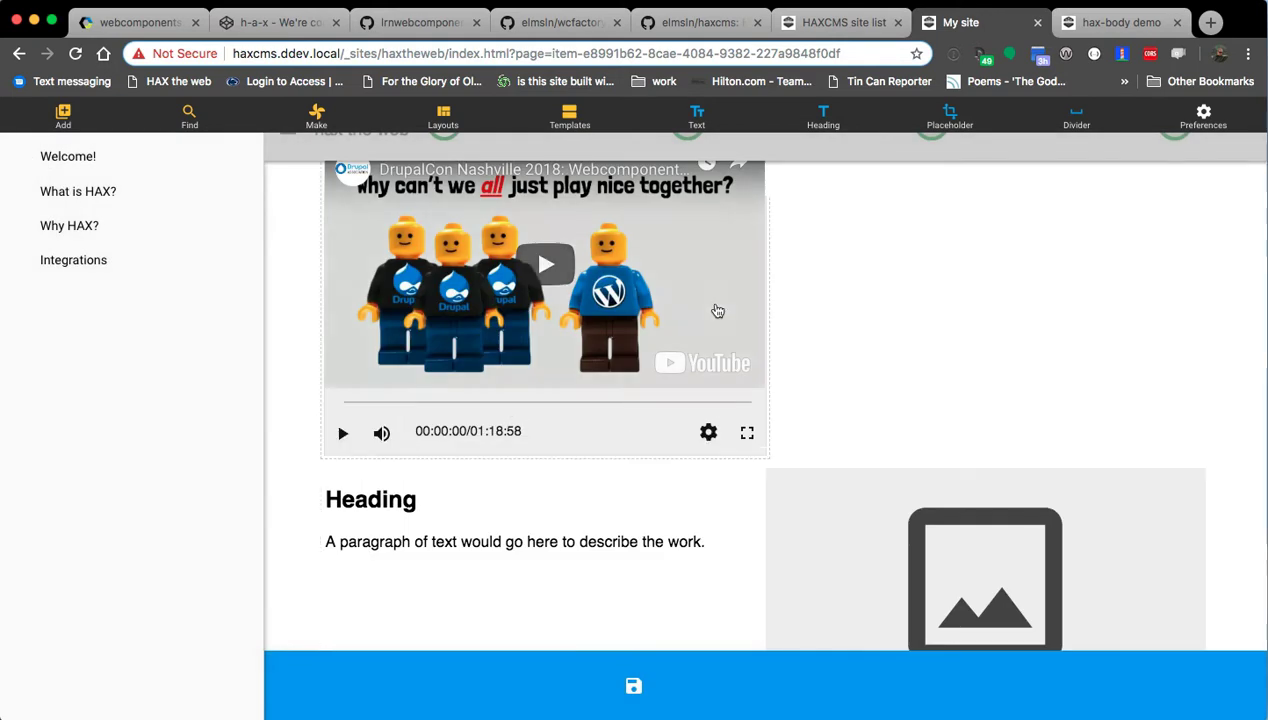
left_click(717, 311)
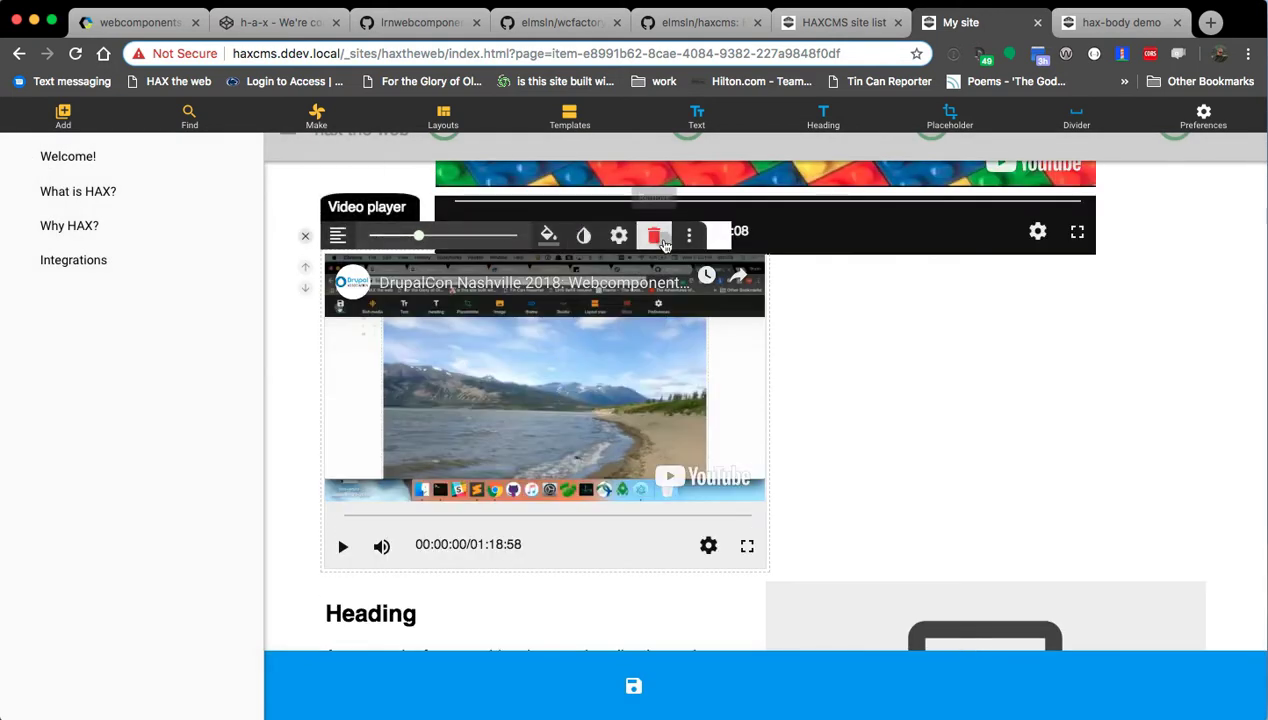
left_click(661, 243)
left_click(528, 330)
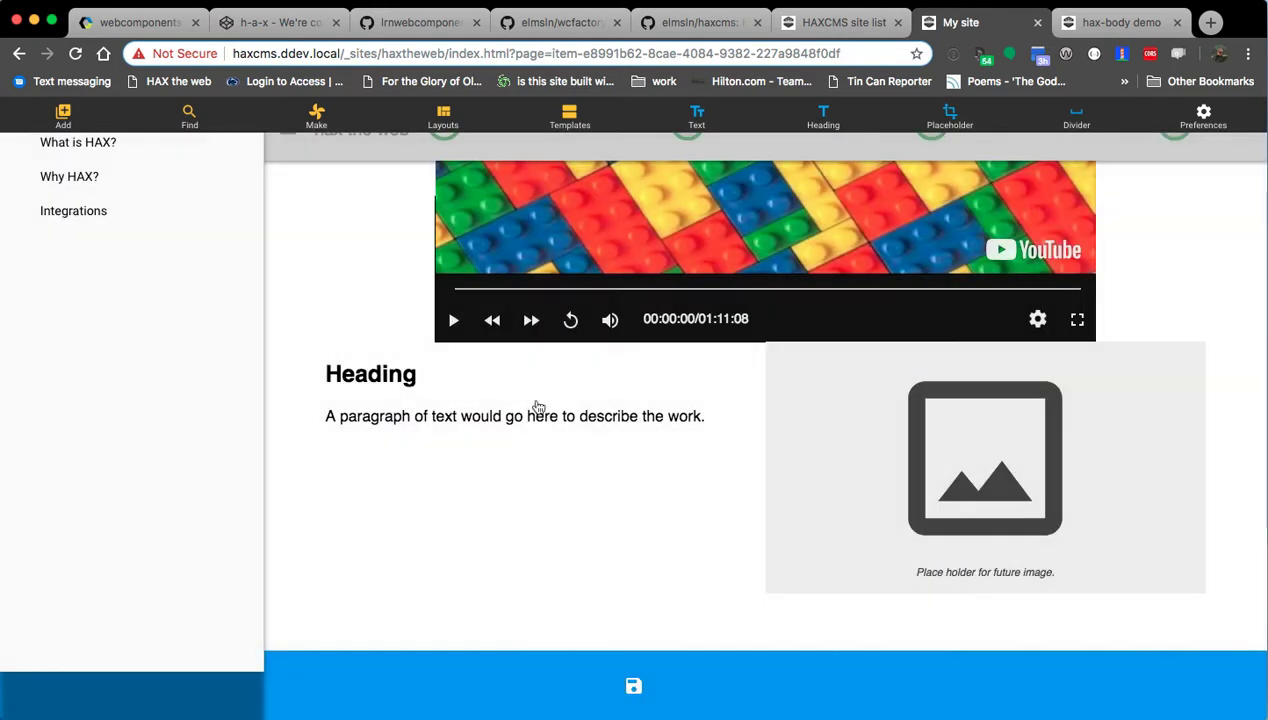
Select the grid's heading, sample paragraph and image placeholder in turn.
left_click(581, 431)
left_click(577, 421)
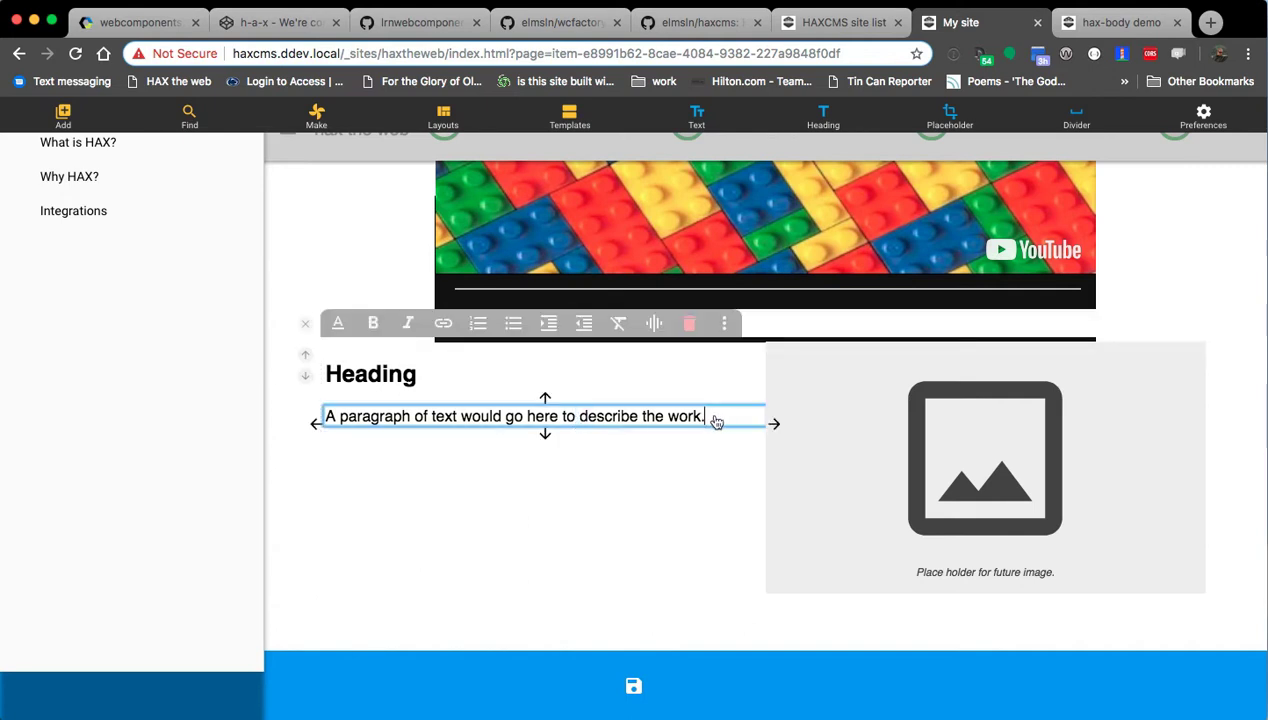
left_click(833, 438)
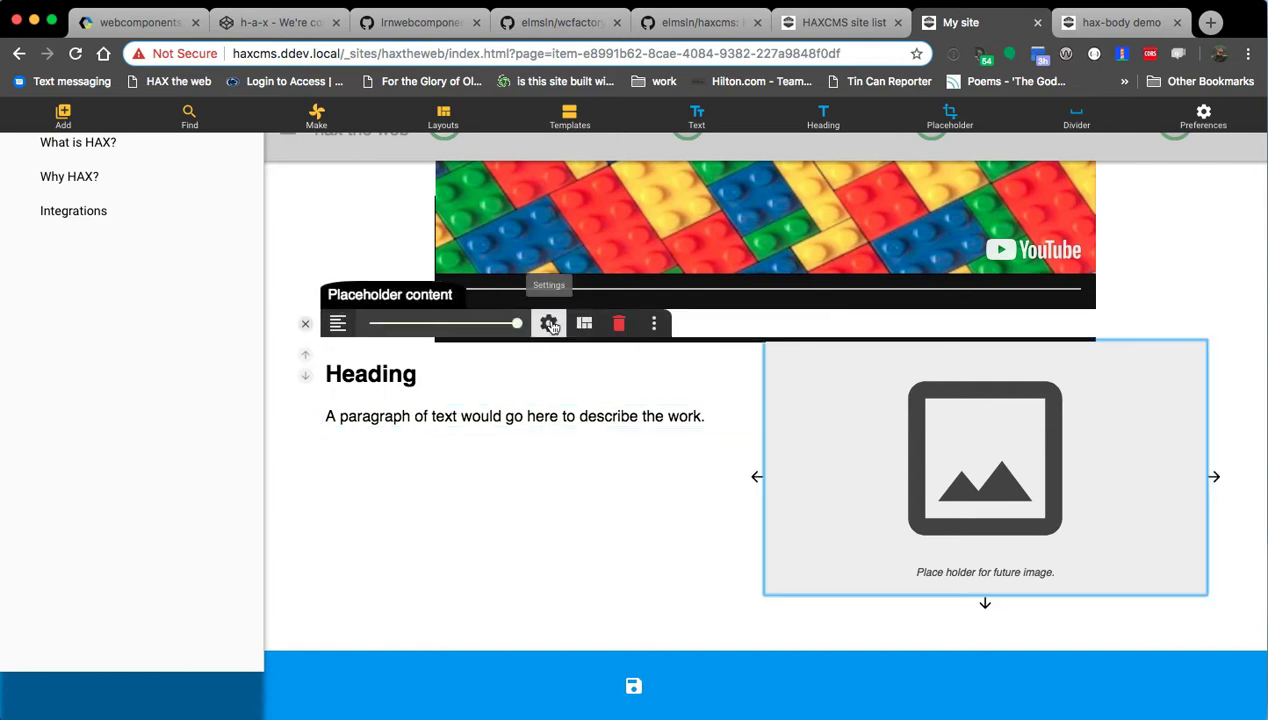
Change the grid's image placeholder type to Video.
left_click(549, 324)
left_click(575, 240)
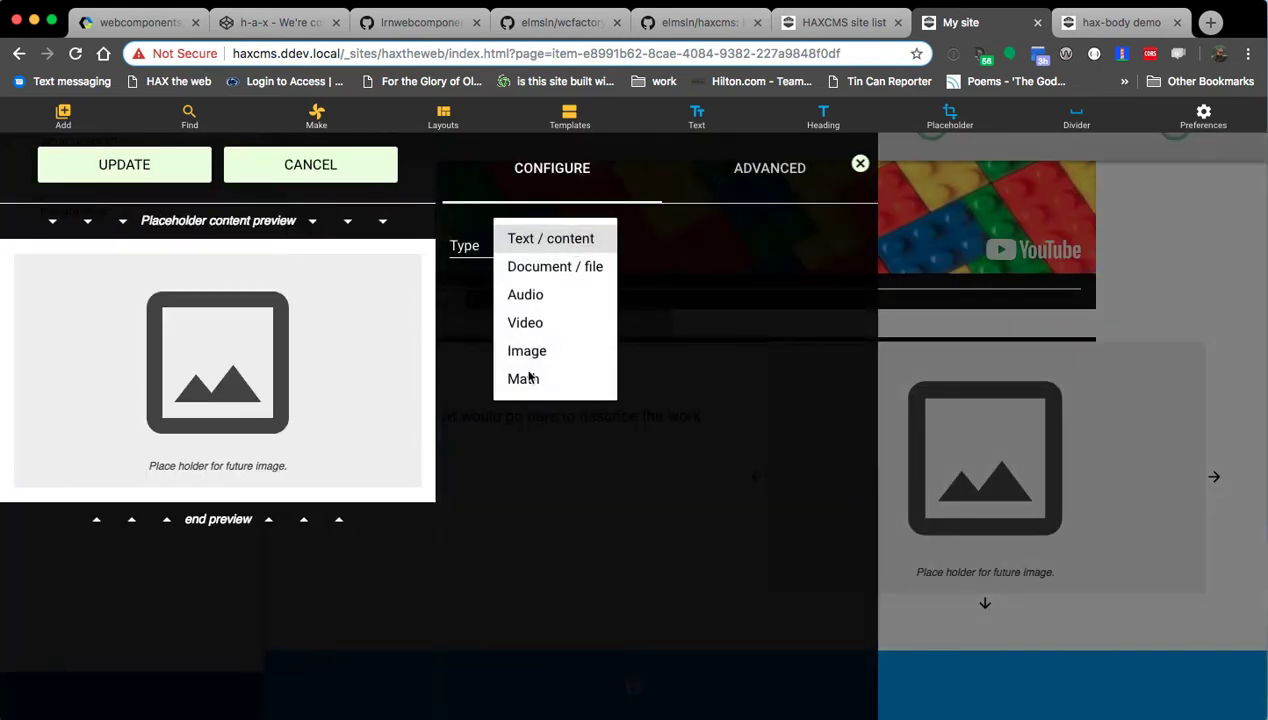
left_click(530, 324)
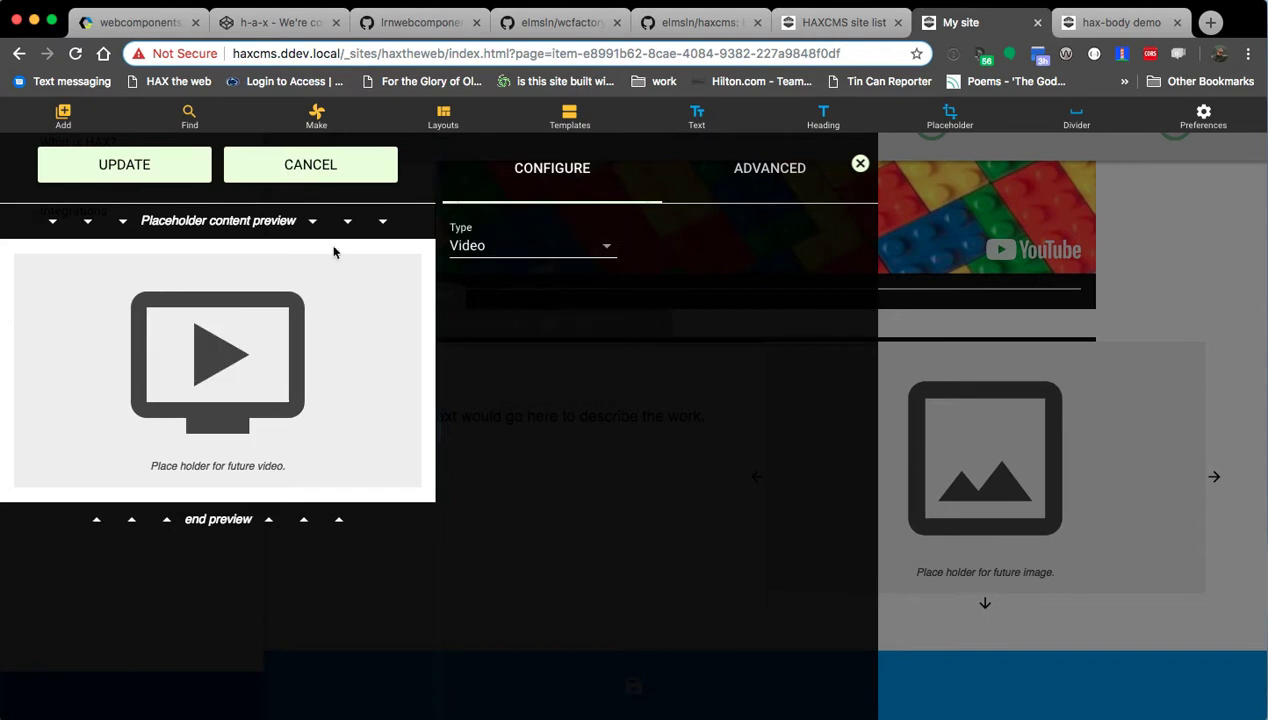
left_click(114, 167)
Turn the placeholder into a video player with the DrupalCon Nashville YouTube URL as source.
left_click(1024, 490)
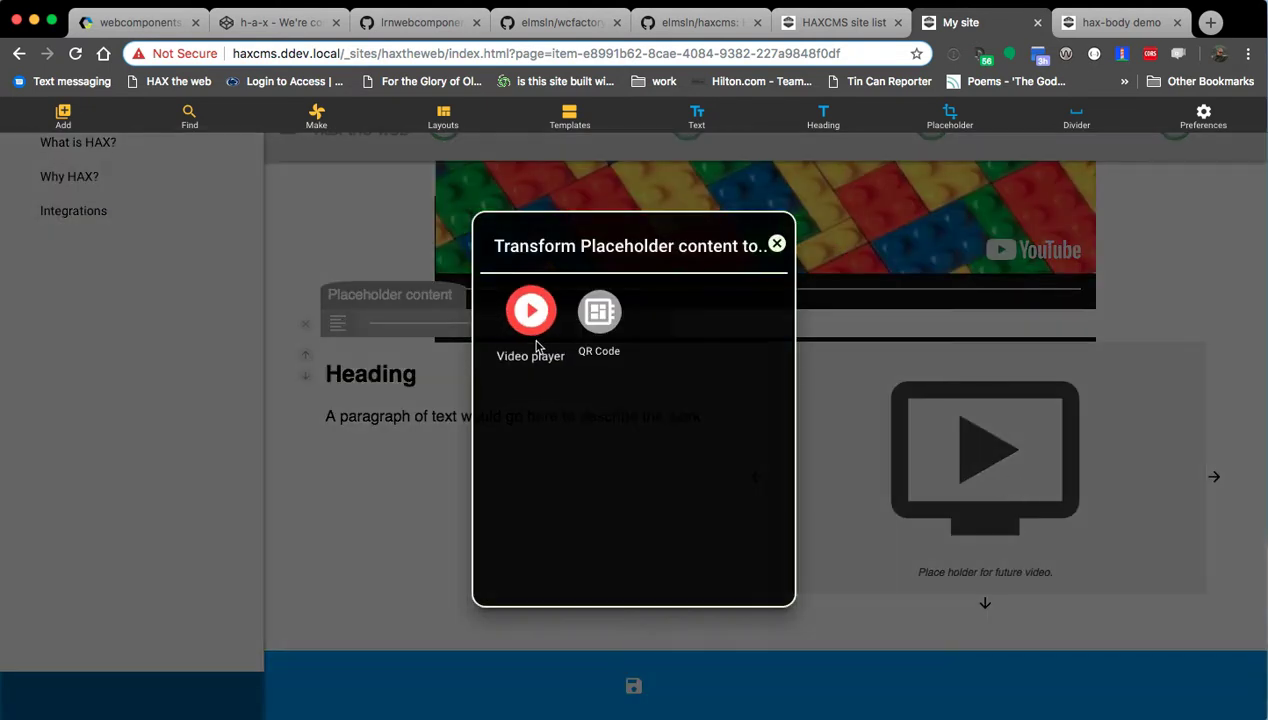
left_click(530, 310)
left_click(578, 237)
key("super+v")
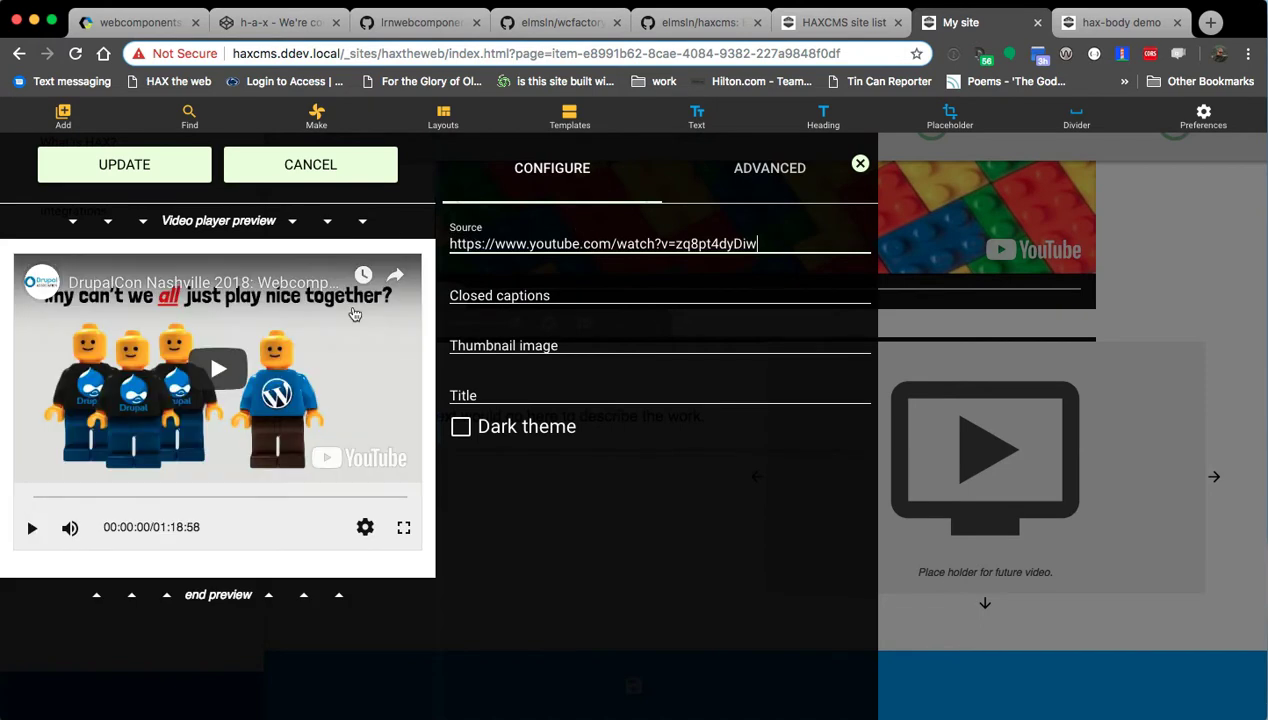
left_click(150, 170)
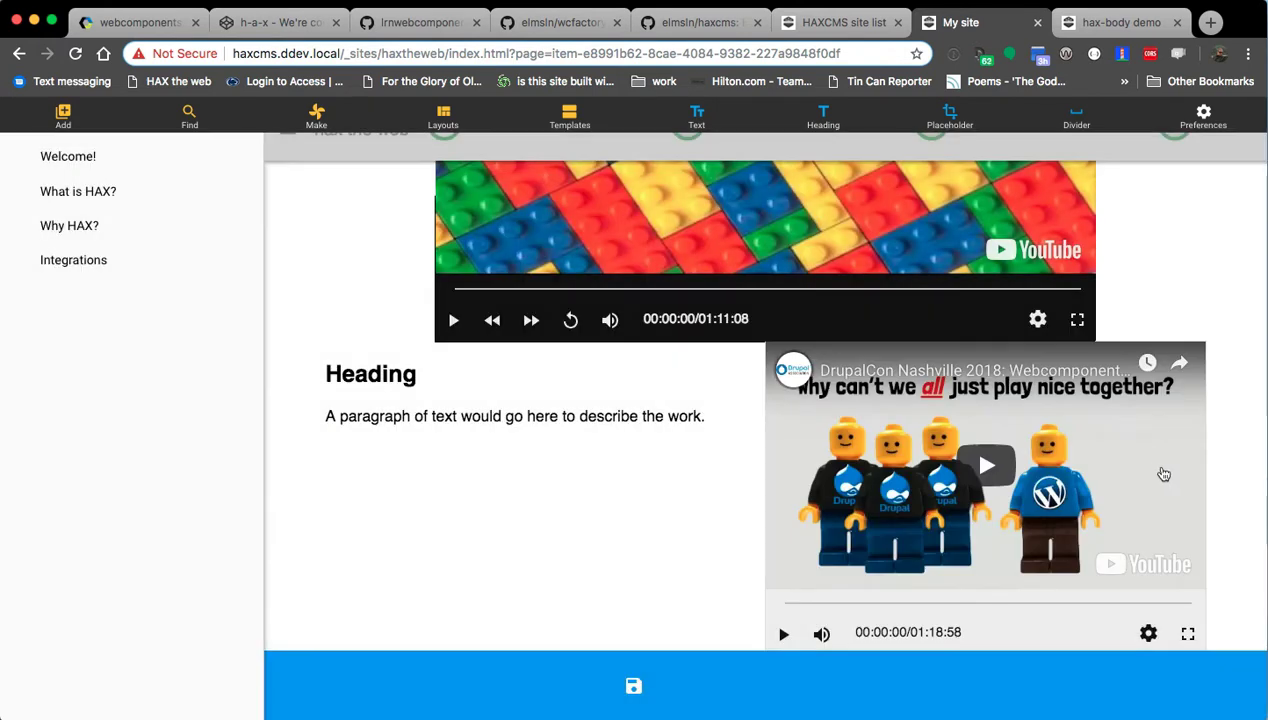
Duplicate the DrupalCon video and move the copy into the grid's left column.
left_click(629, 536)
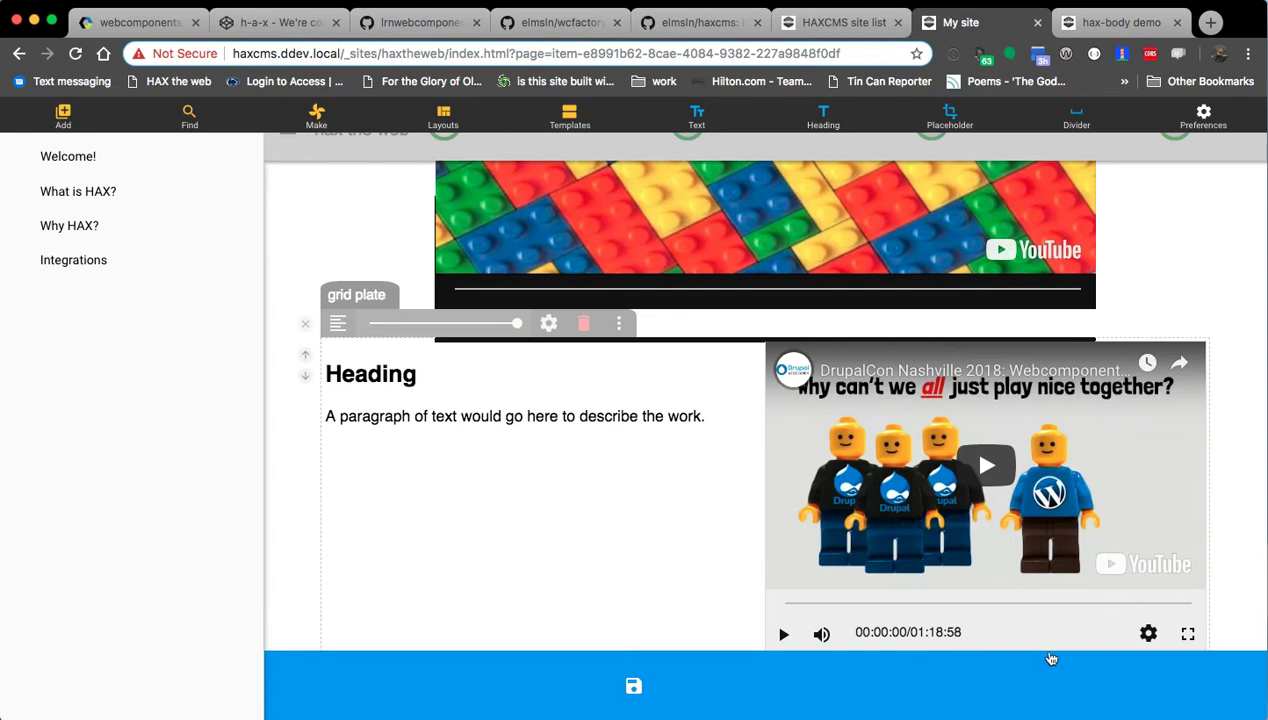
left_click(797, 425)
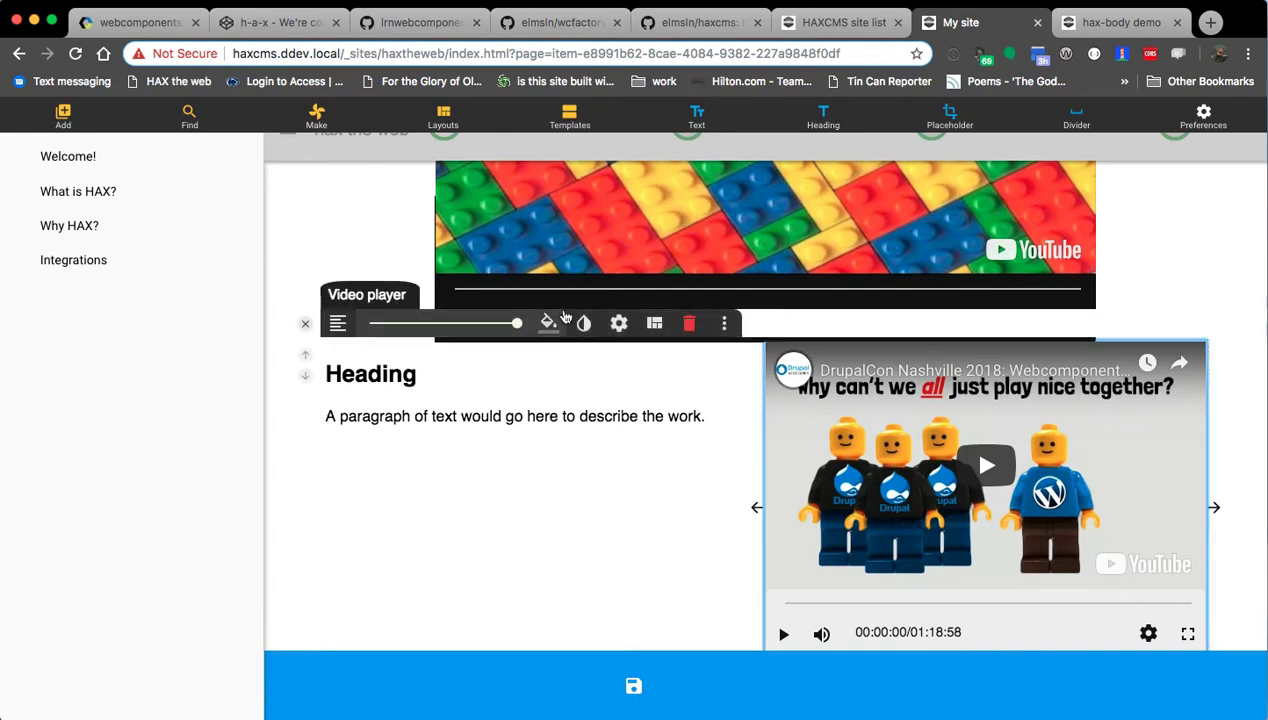
left_click(729, 324)
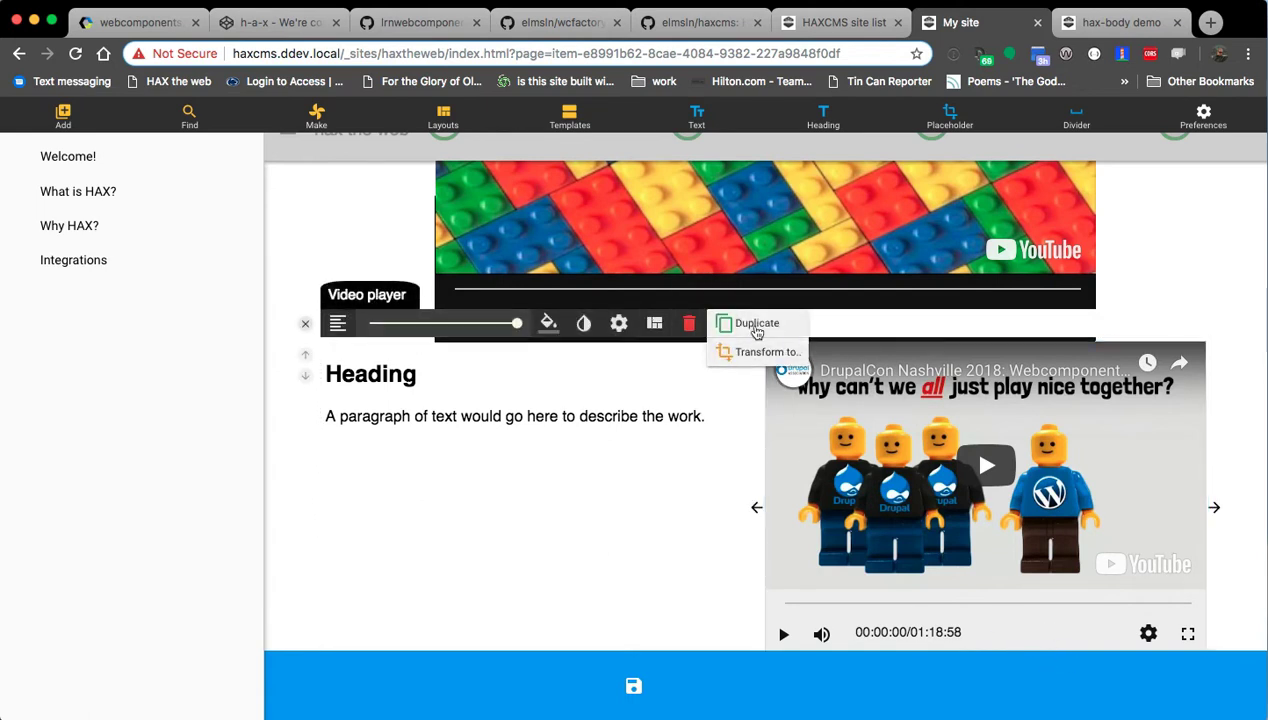
left_click(752, 321)
scroll(622, 503, "down", 3)
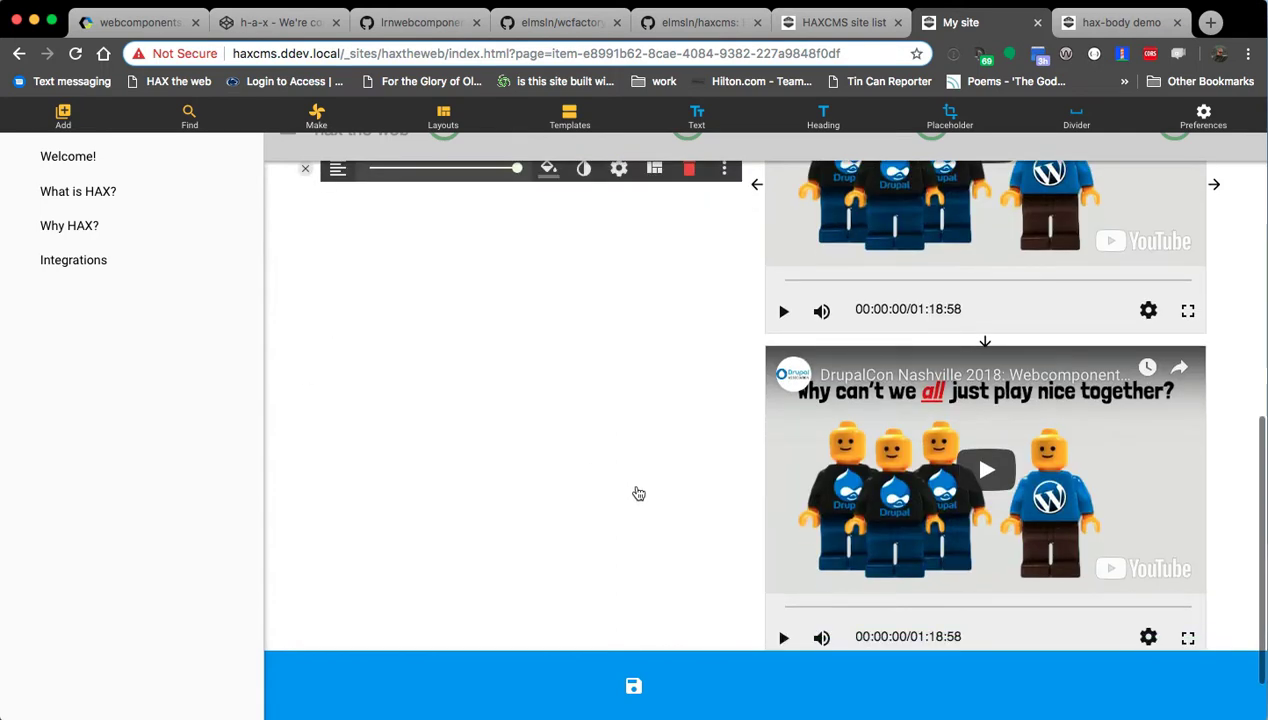
left_click(639, 490)
scroll(632, 480, "down", 1)
left_click(1062, 549)
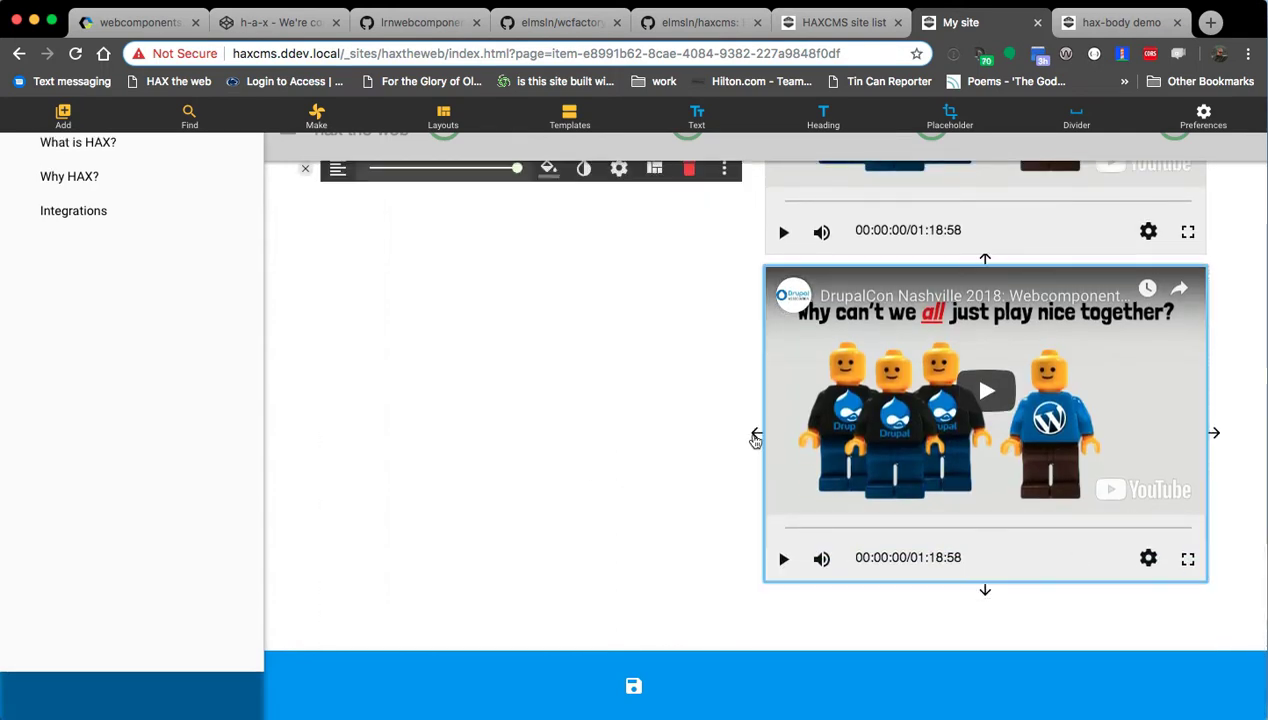
left_click(756, 431)
Delete the Heading and paragraph from the grid, then switch to the hax-body demo page.
scroll(631, 492, "up", 3)
left_click(472, 454)
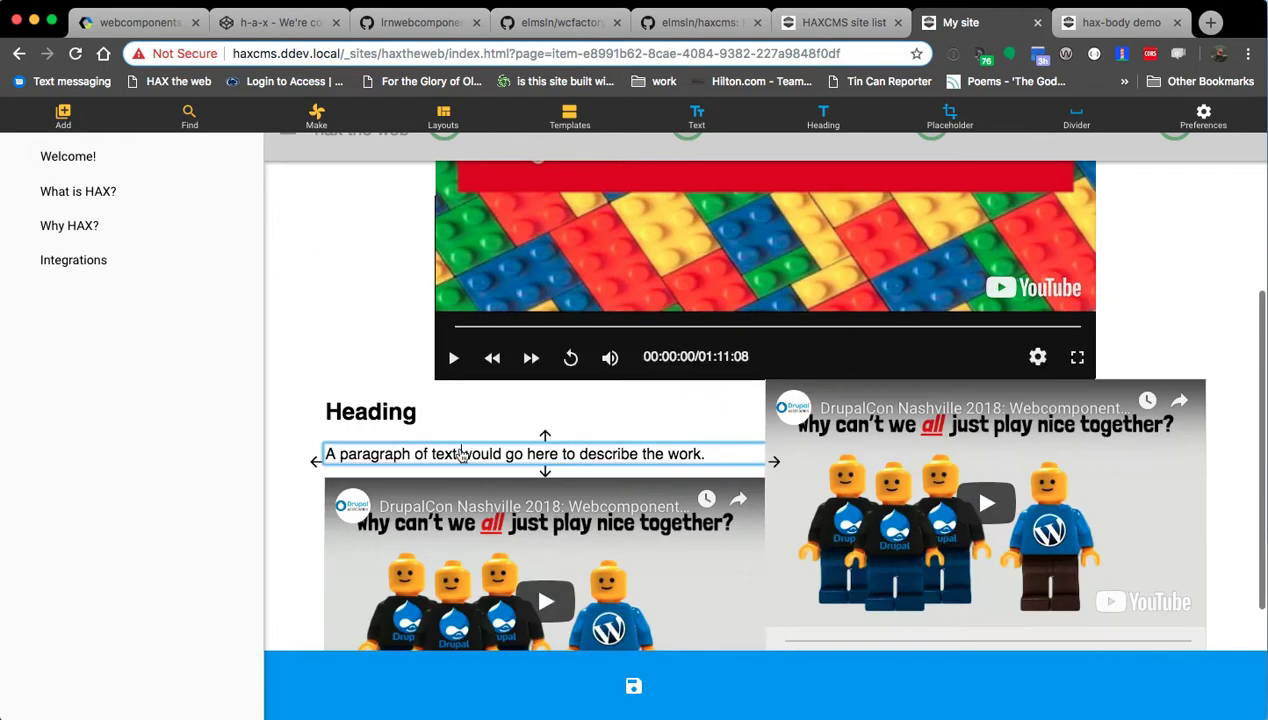
left_click(410, 414)
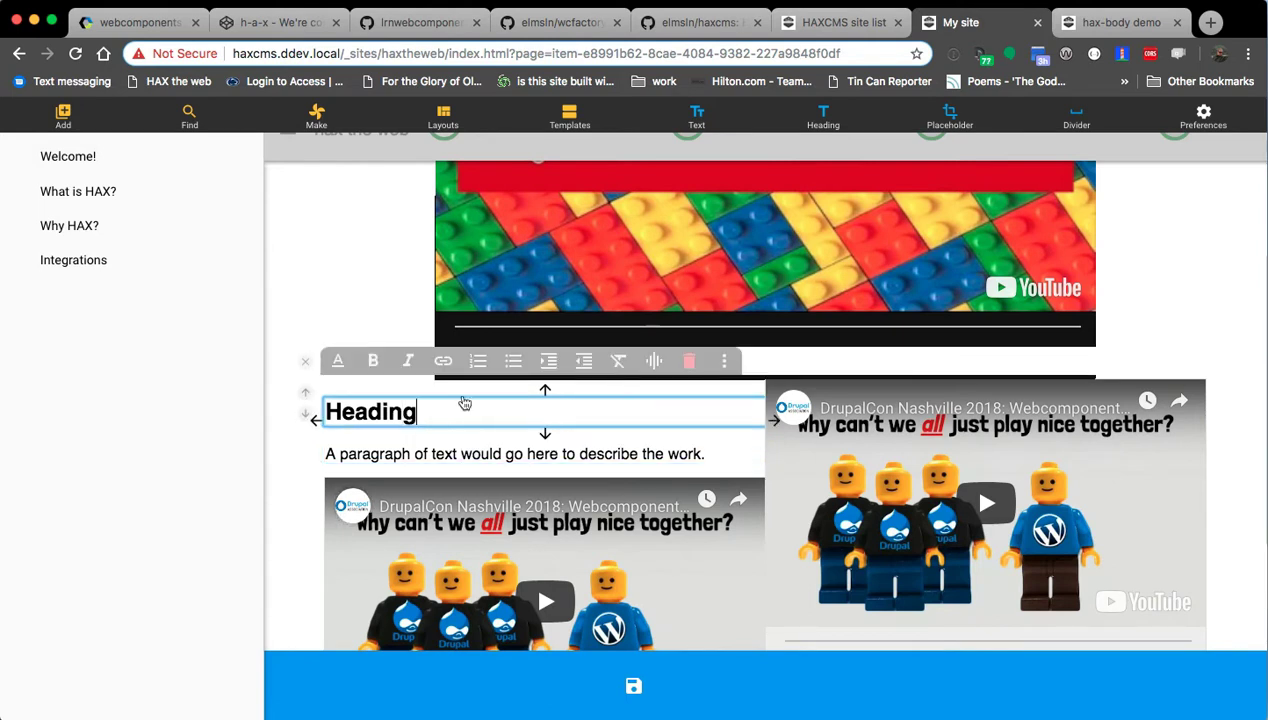
left_click(689, 361)
left_click(529, 306)
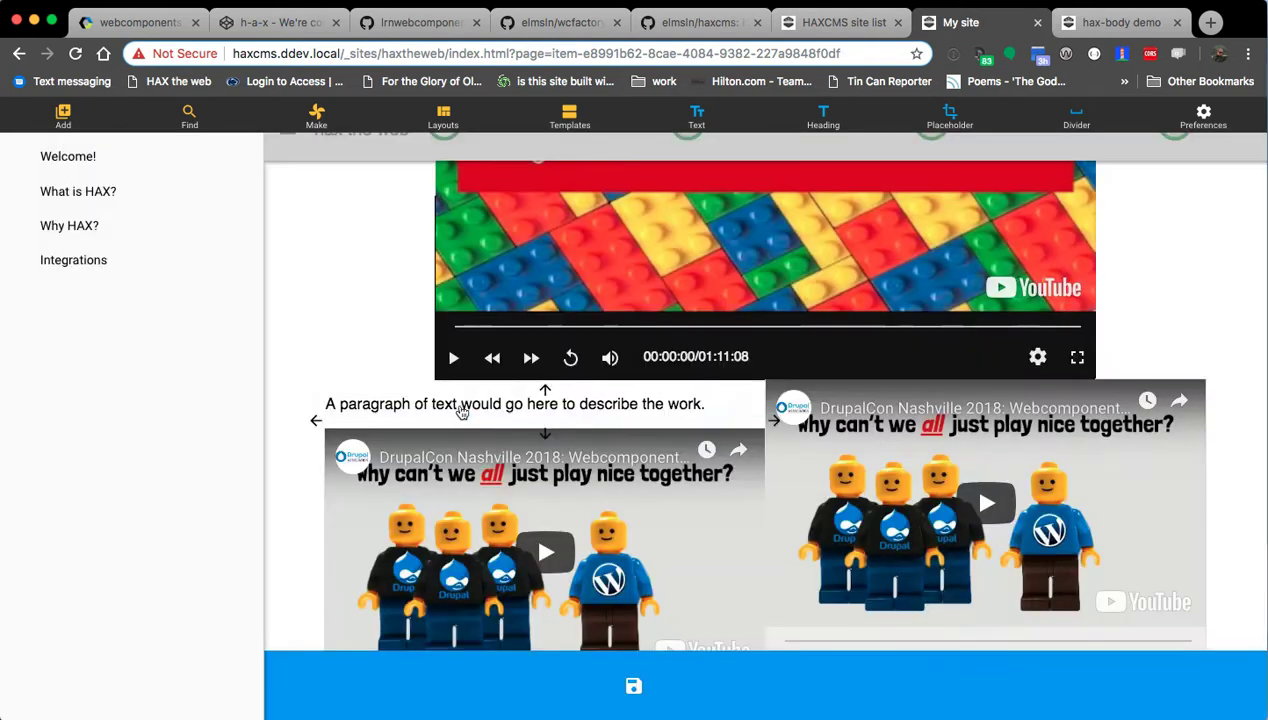
left_click(463, 416)
left_click(689, 361)
left_click(533, 311)
left_click(557, 620)
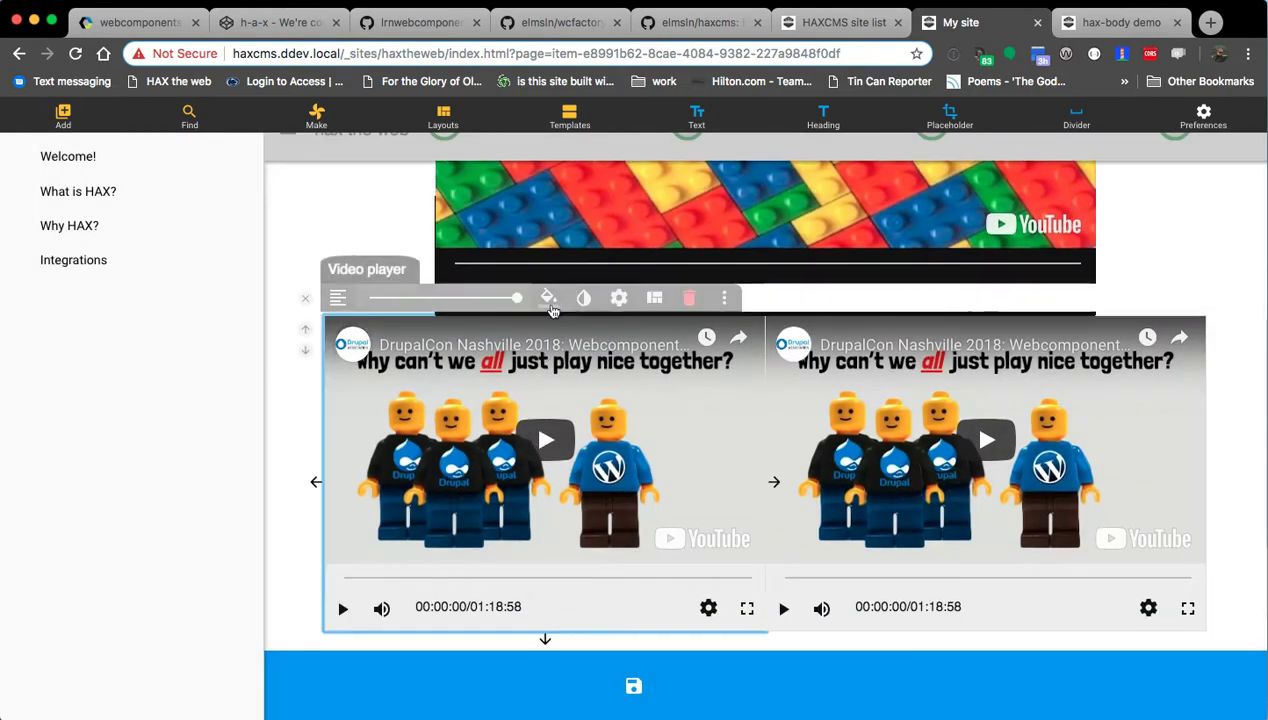
left_click(1131, 8)
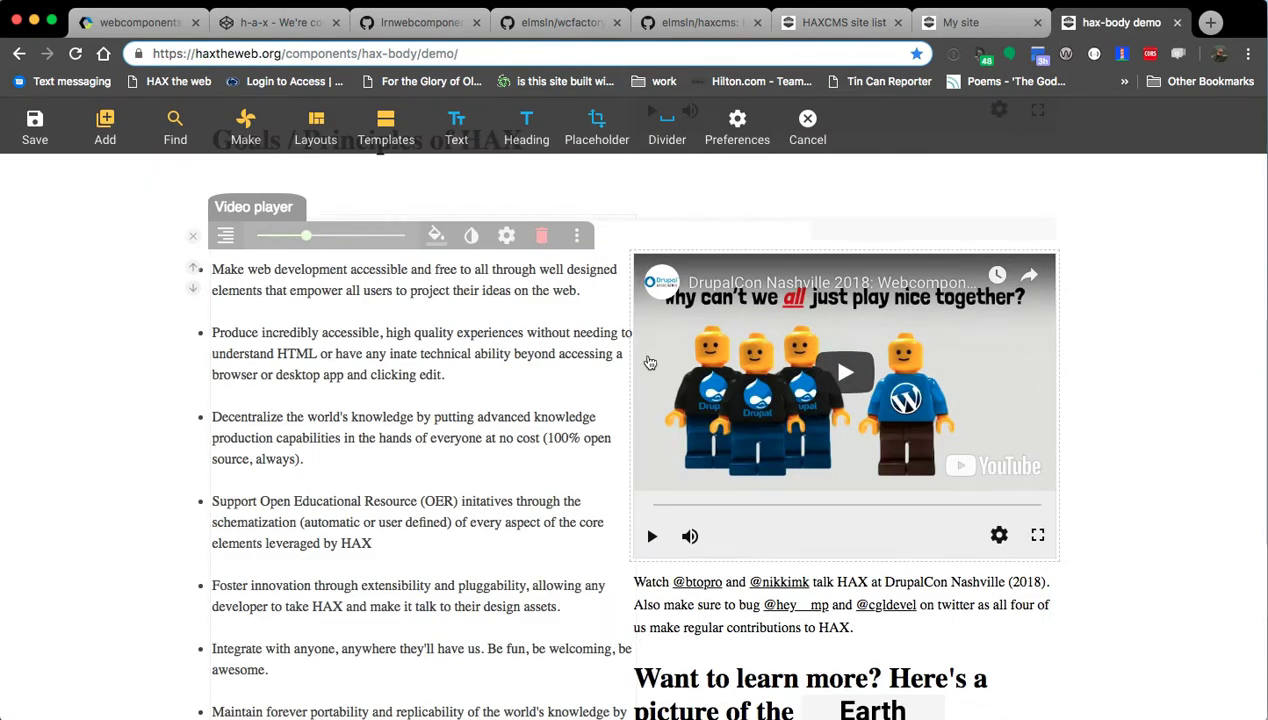
Inspect the Source setting of the video beside 'HAX in the news', then return to My site.
scroll(711, 474, "down", 5)
scroll(820, 560, "up", 10)
left_click(842, 548)
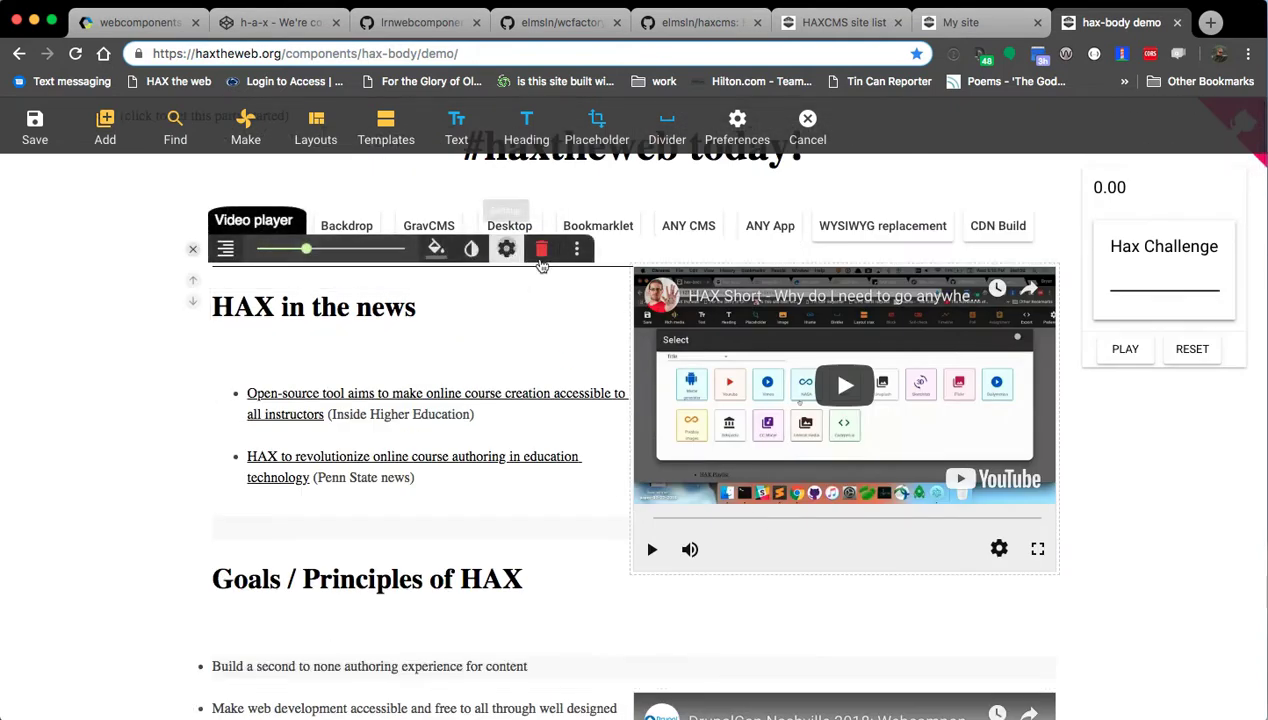
left_click(507, 252)
left_click(352, 198)
left_click(965, 22)
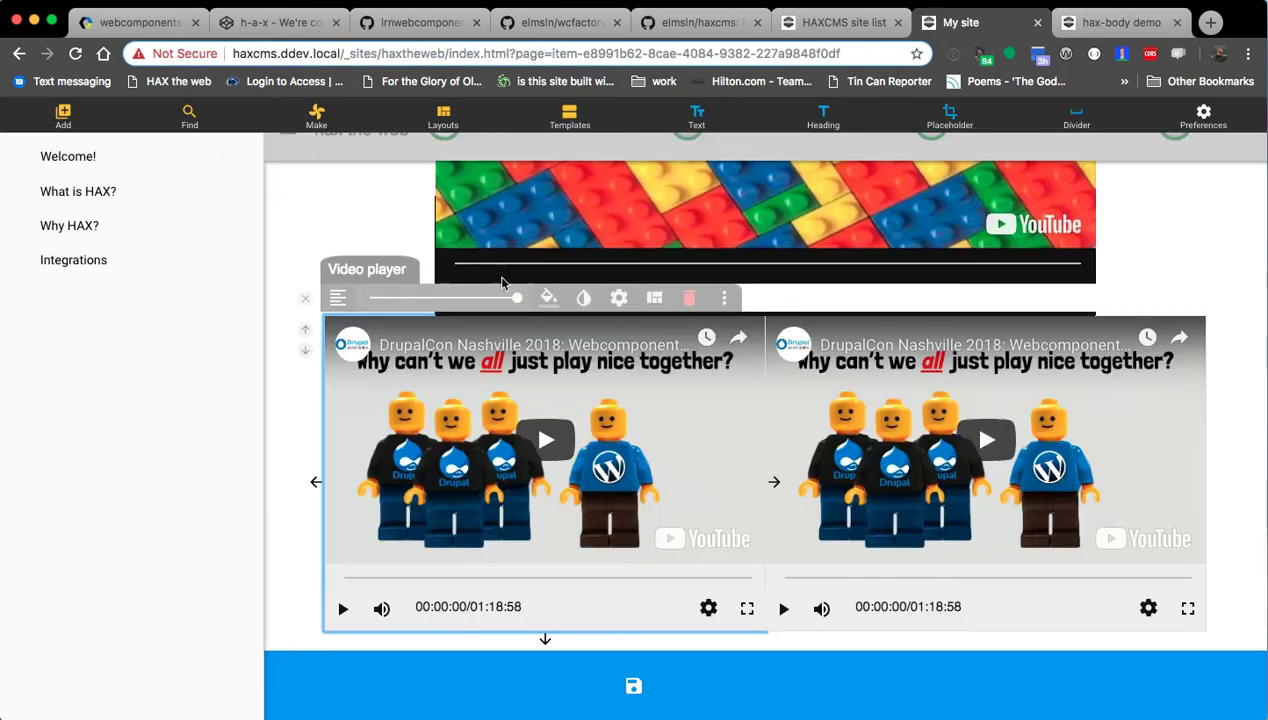
Try the grid's '3 cols, 33% each' and '4 cols, 25% each' layouts.
left_click(656, 299)
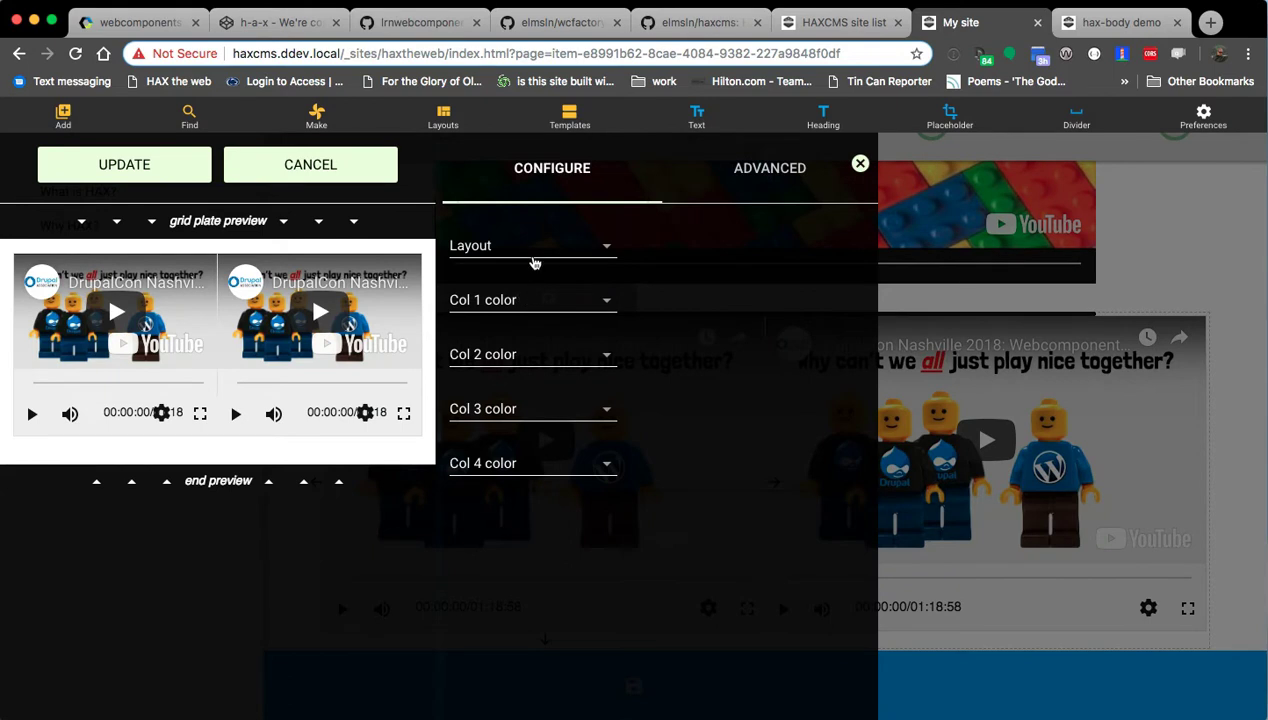
left_click(535, 245)
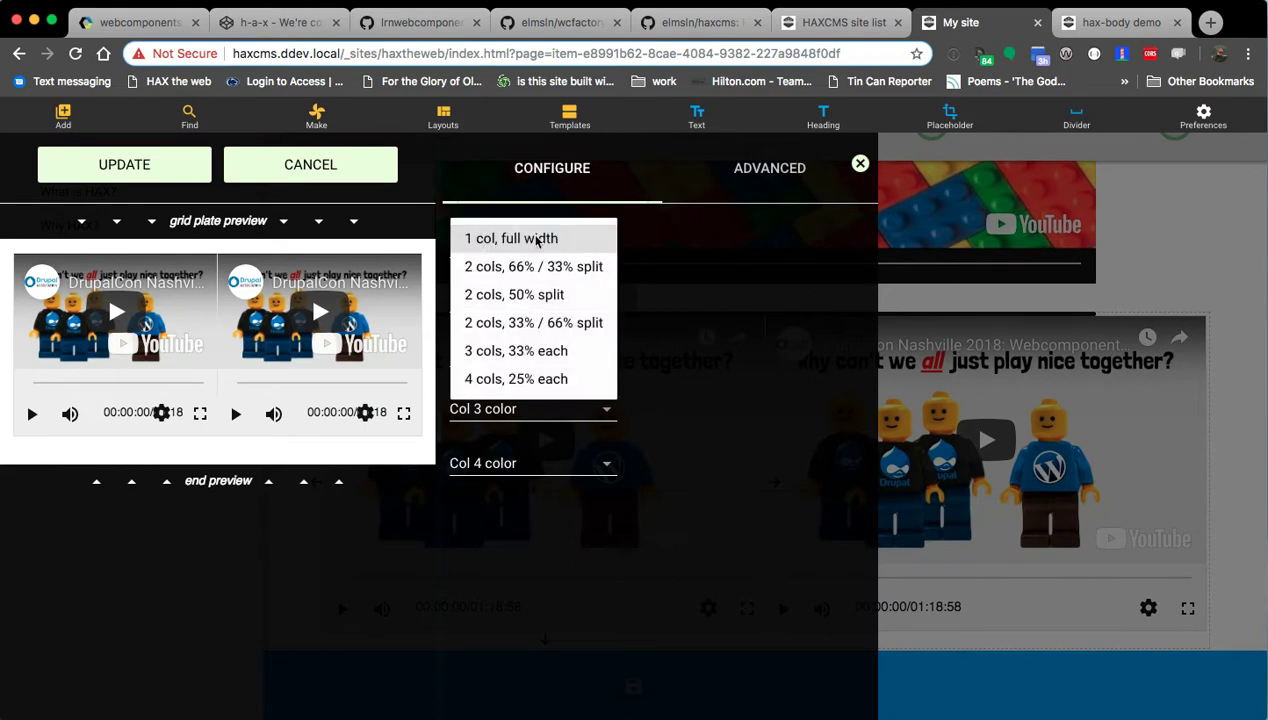
left_click(520, 351)
left_click(529, 246)
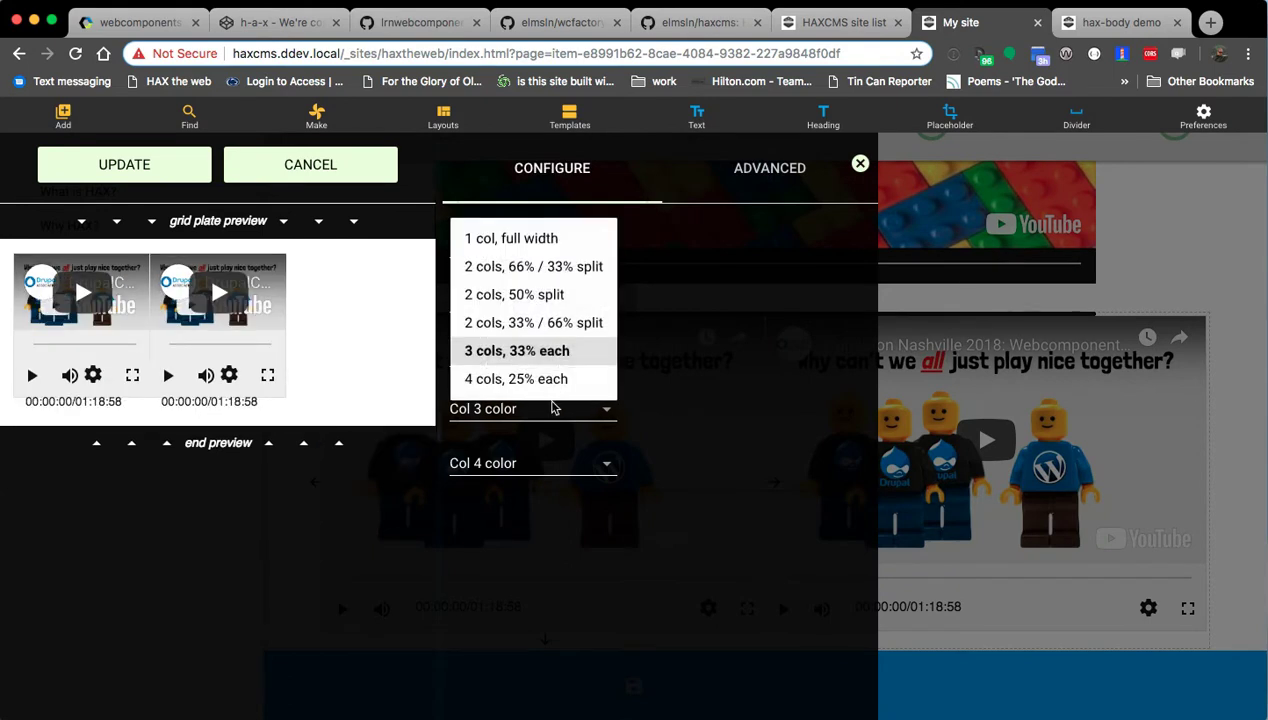
left_click(553, 384)
left_click(555, 237)
left_click(525, 351)
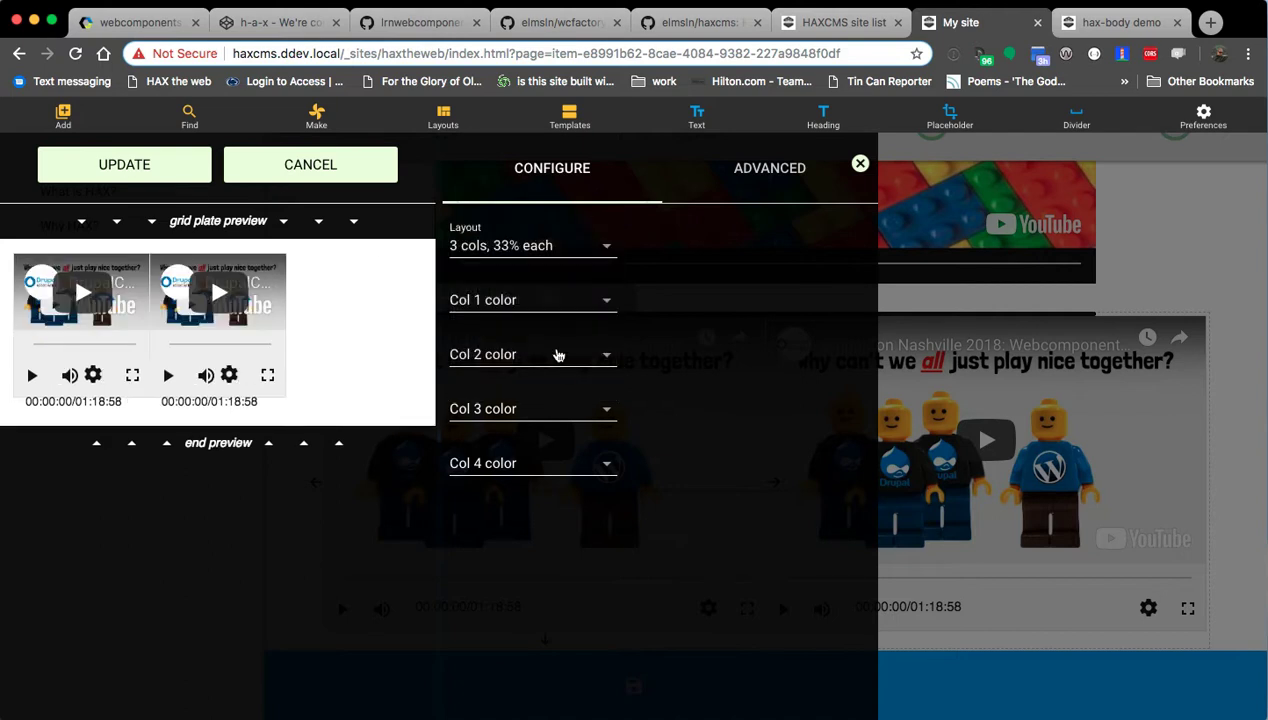
left_click(142, 170)
Set the grid layout to '2 cols, 50% split' and apply it.
left_click(540, 245)
left_click(520, 295)
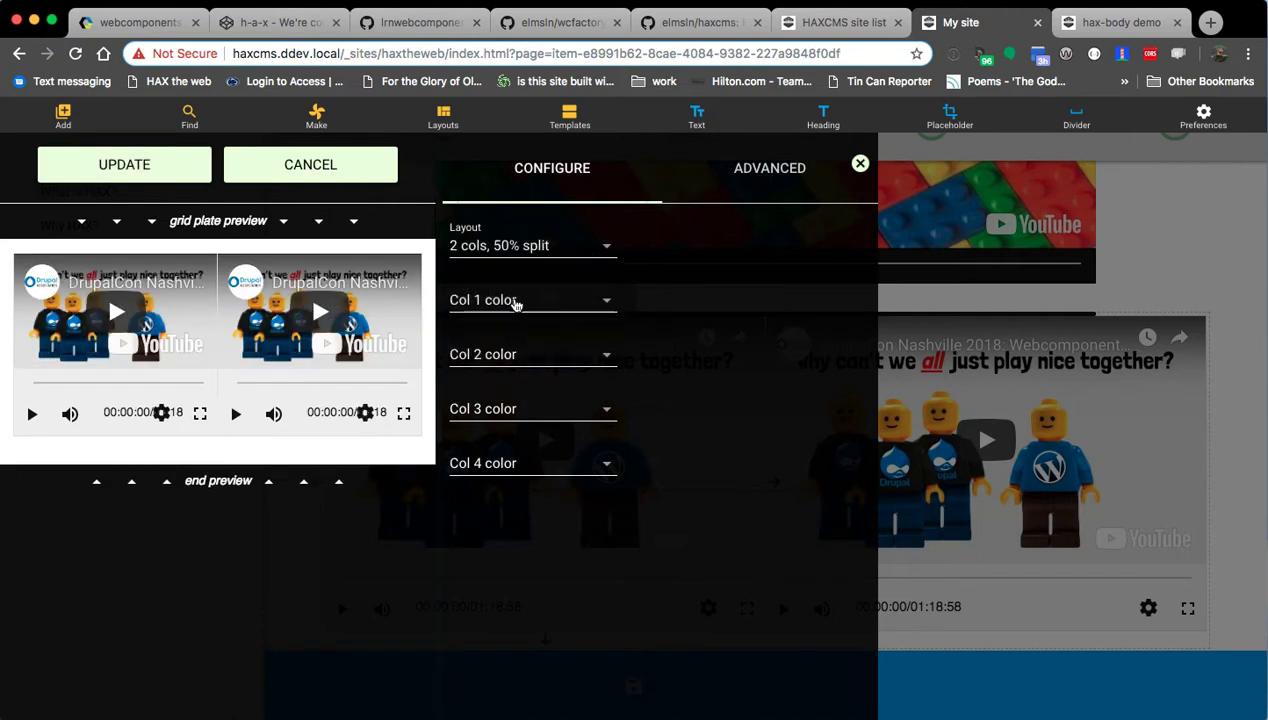
left_click(147, 172)
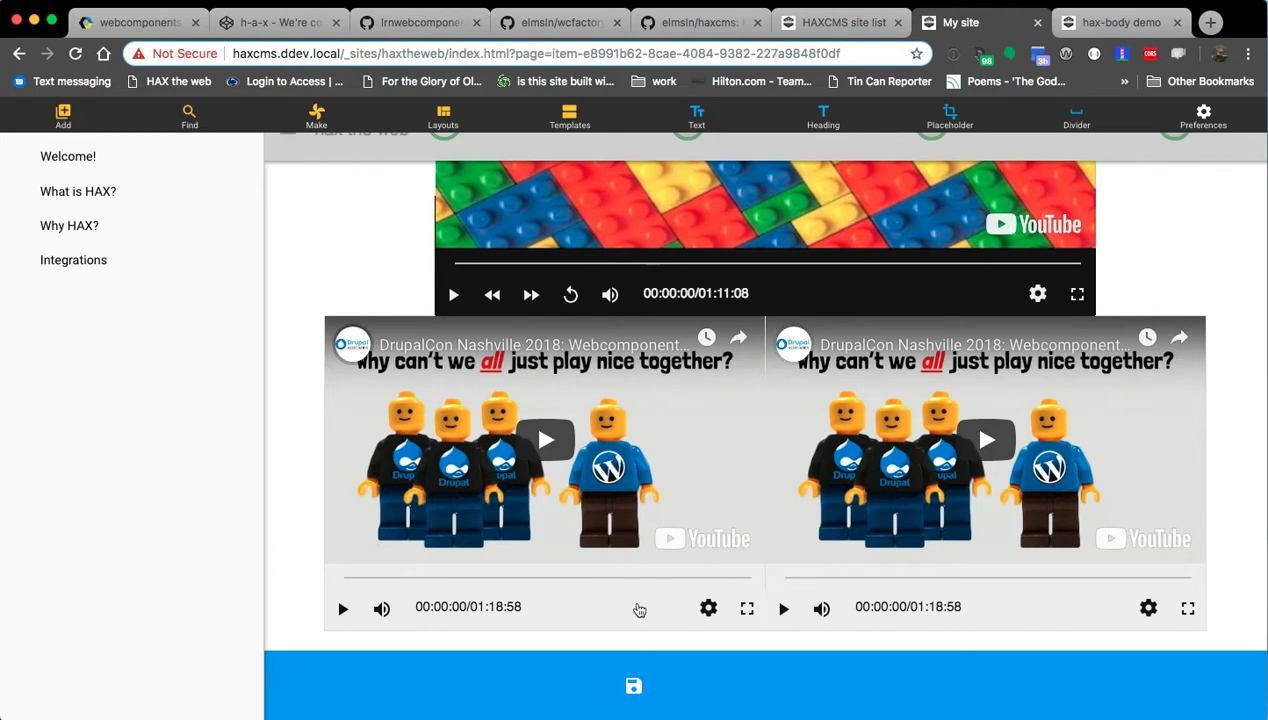
left_click(603, 600)
left_click(379, 388)
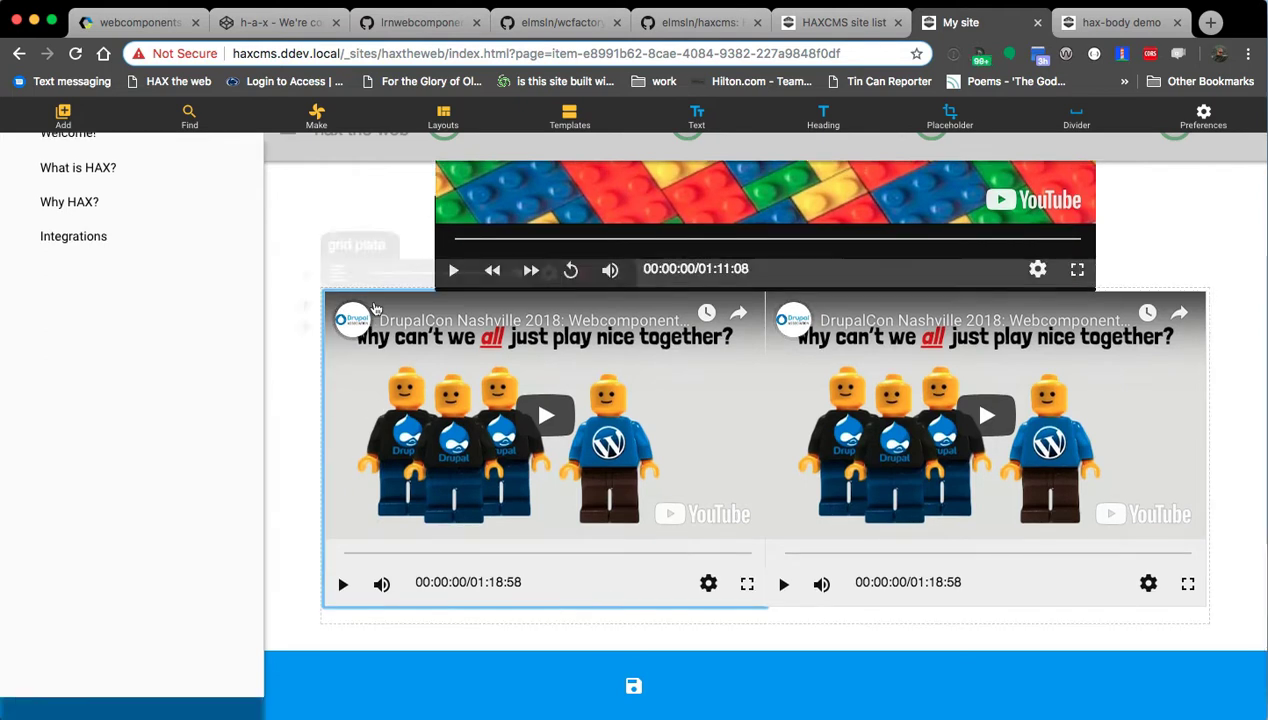
Add a heading 'Past HAX videos that are useful' above the video grid.
left_click(823, 117)
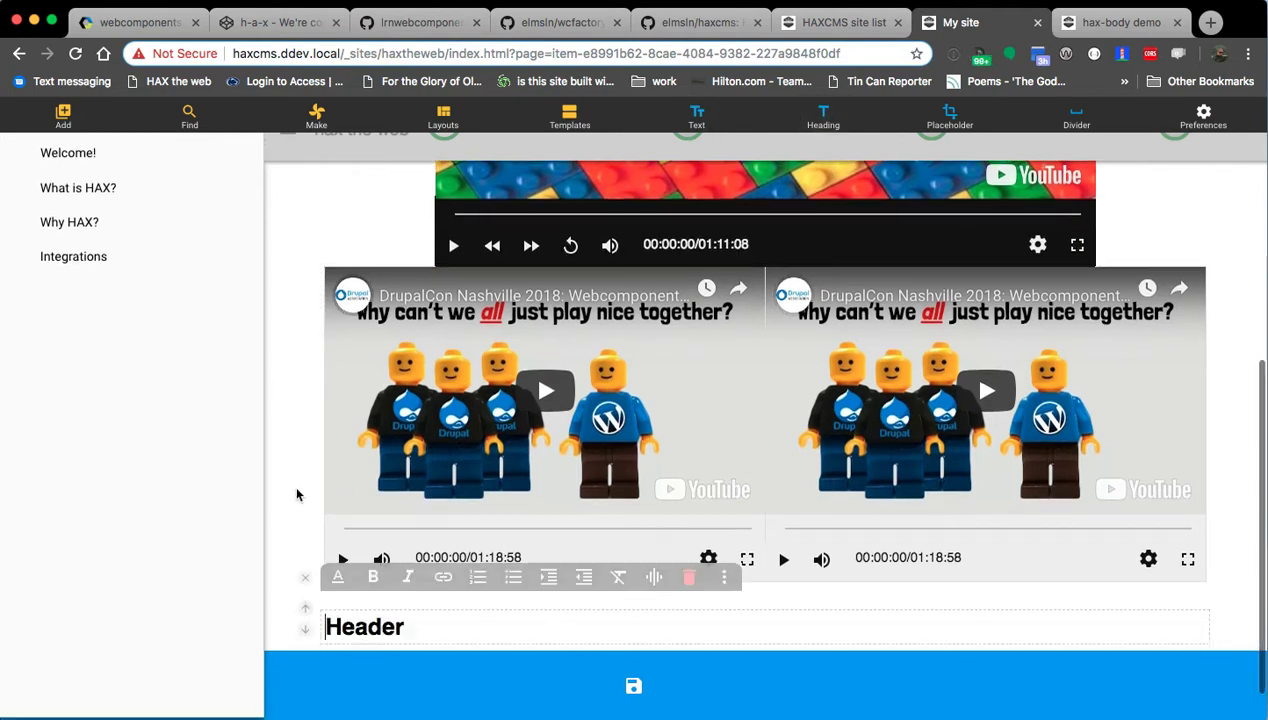
left_click(306, 565)
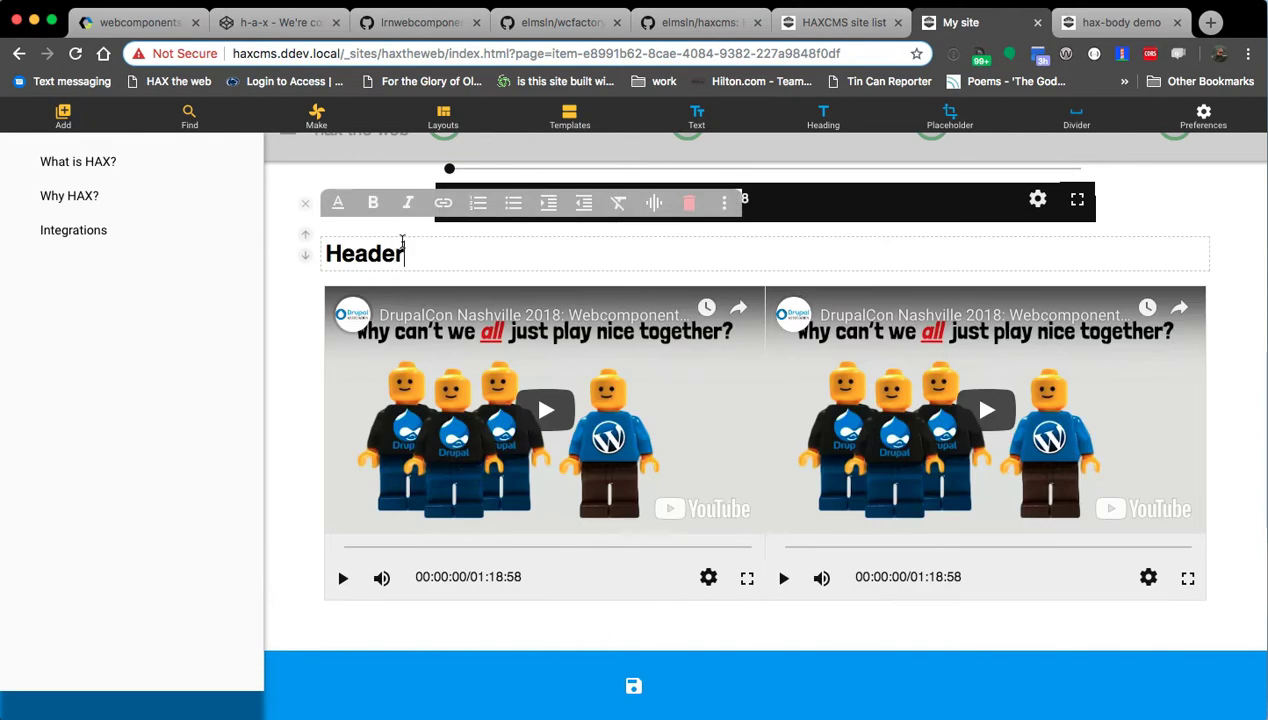
double_click(402, 243)
type("P")
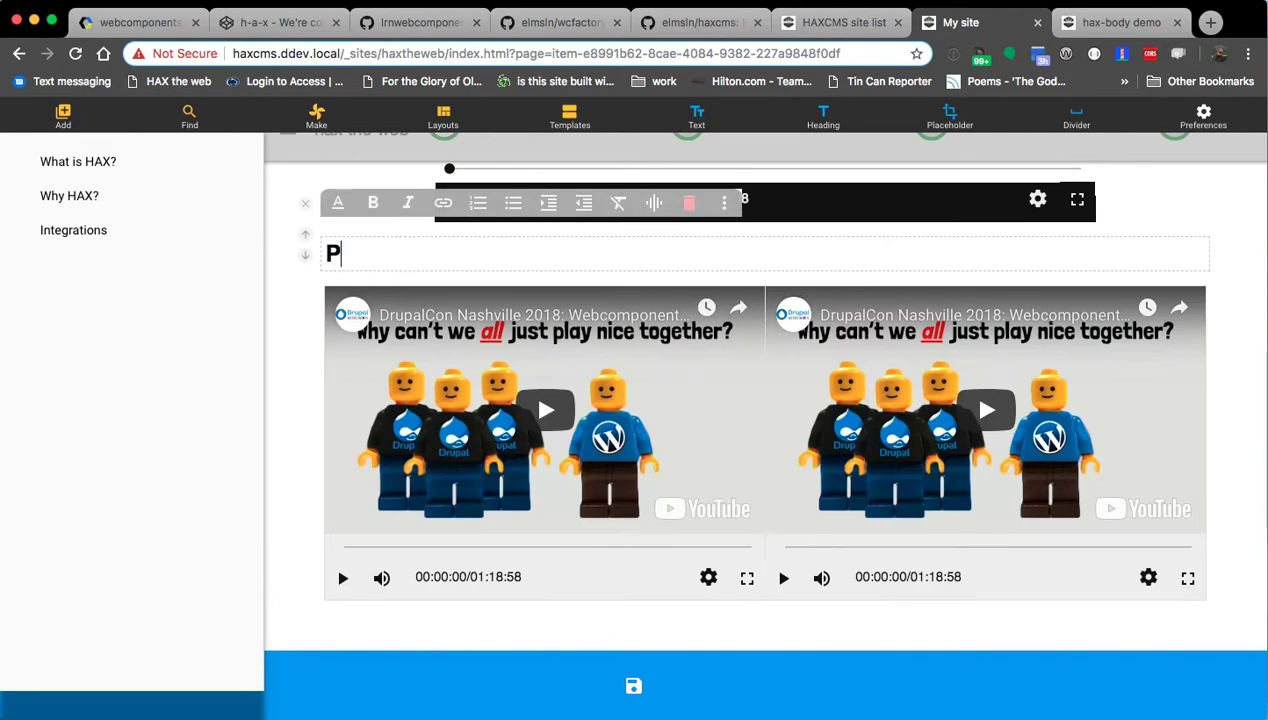
type("ast HAX videos that are useful")
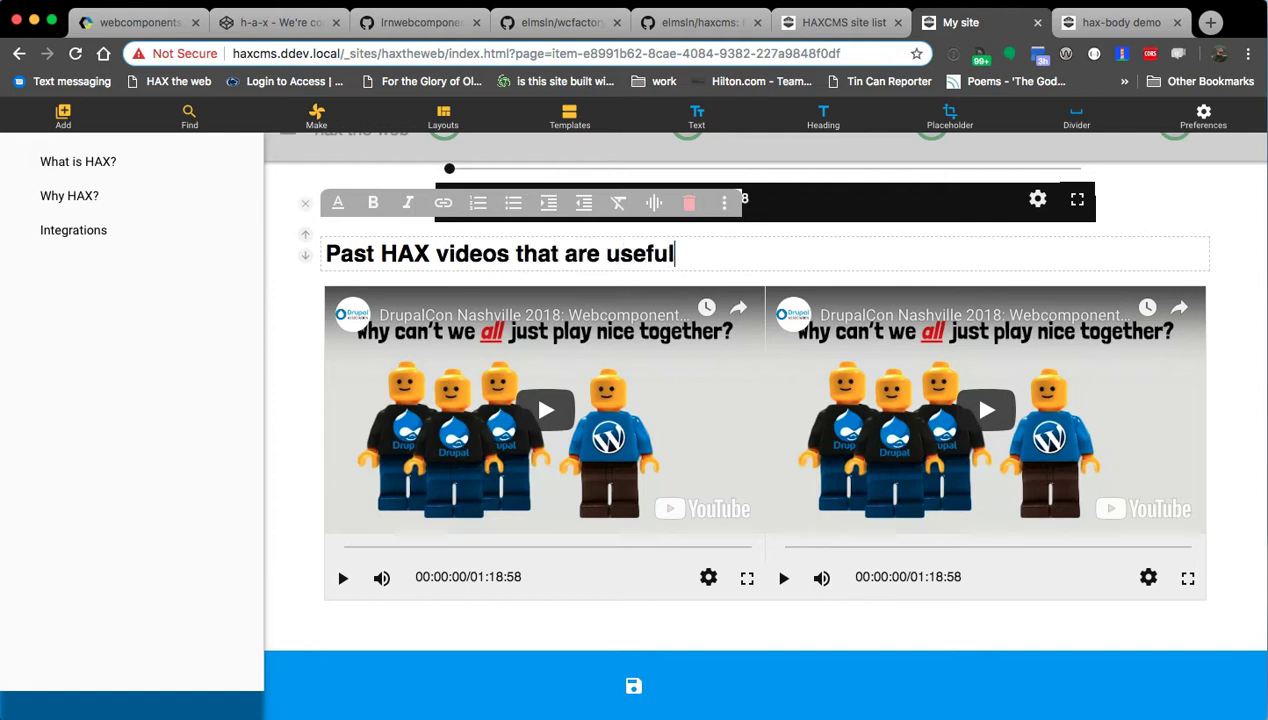
Write an intro paragraph starting 'Drupalcon 2018 was really a turning point' under the heading.
key("Return")
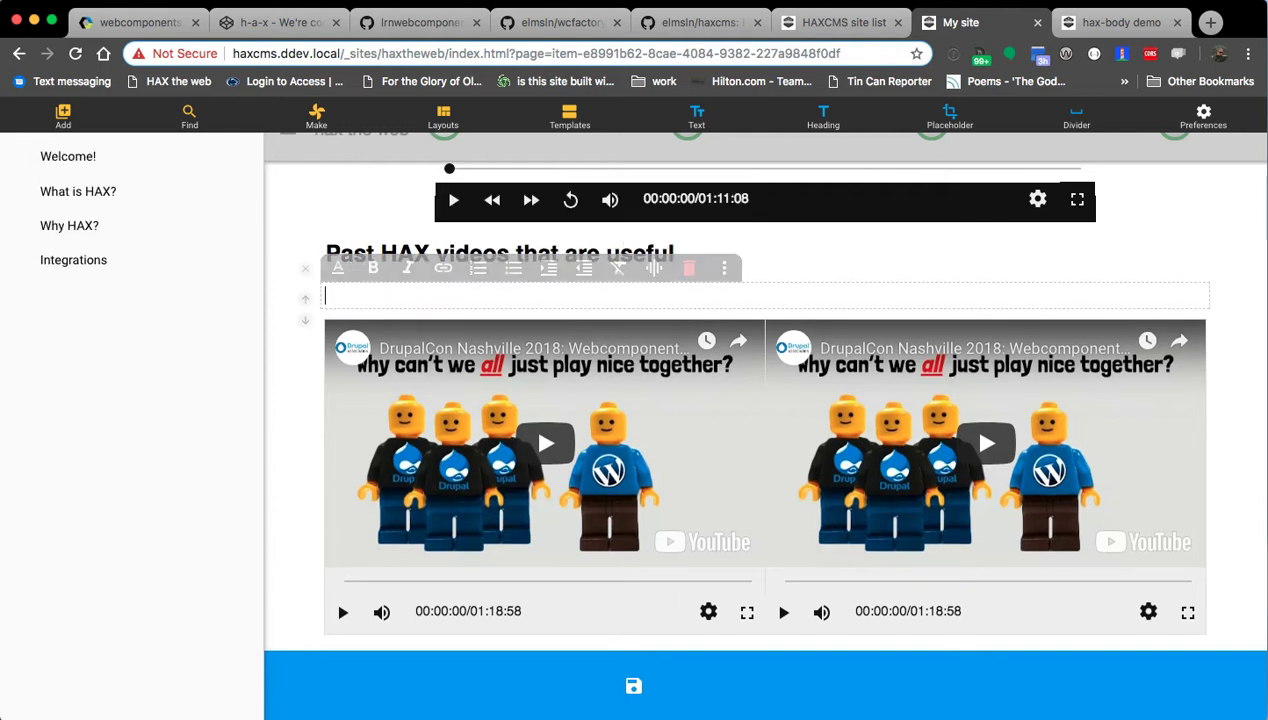
type("Drupa")
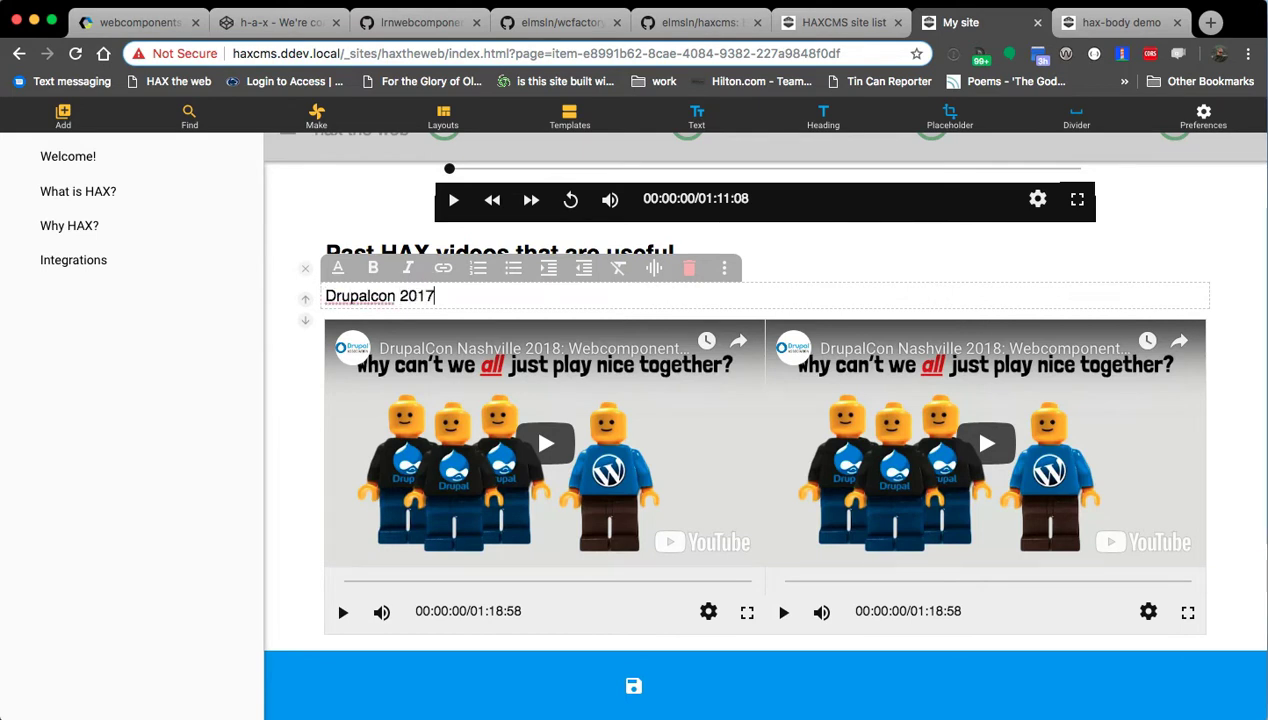
type("lcon 2018 was really a turning point for talking about the project.")
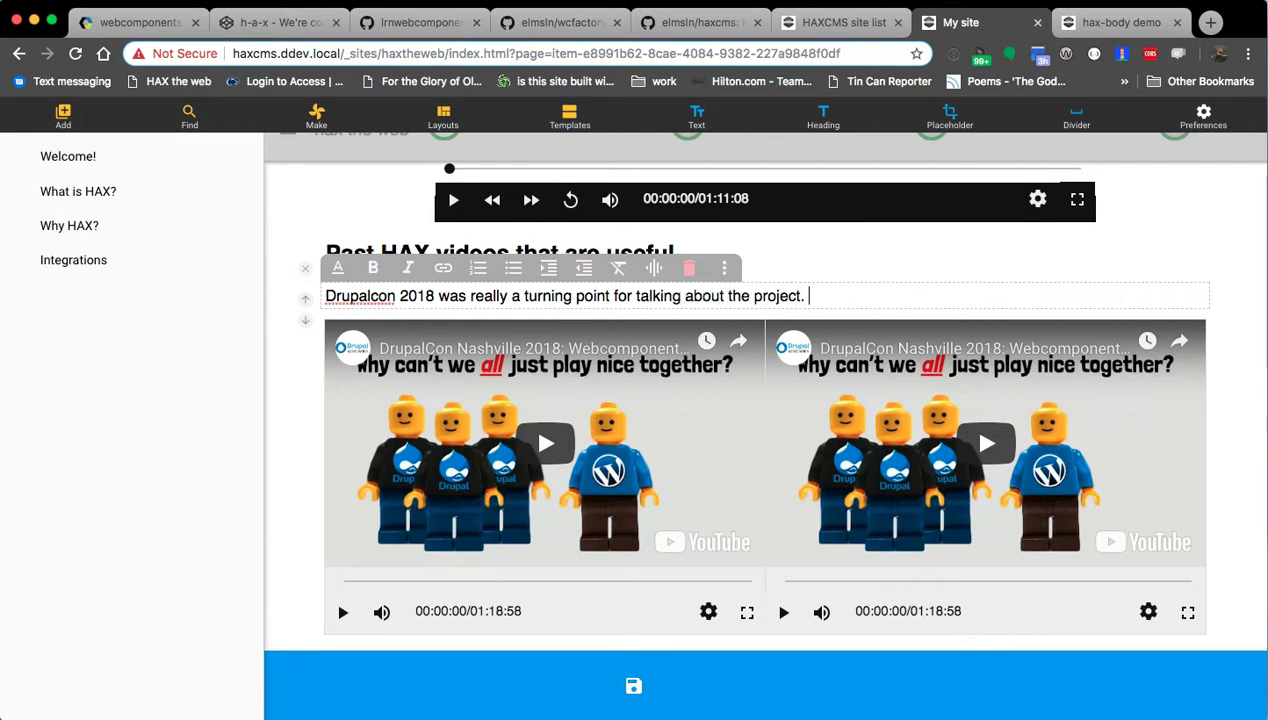
type("ly shot")
key("BackSpace")
type("rt \"What is this!?\" that you ca")
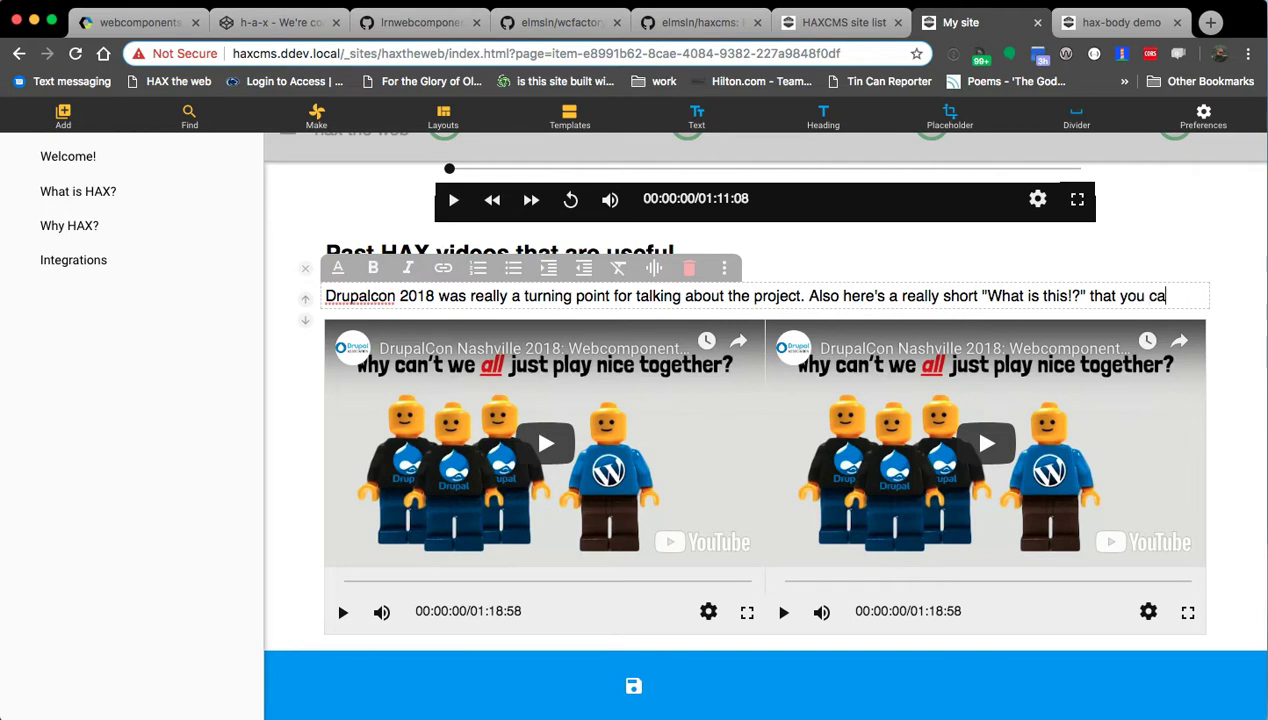
type("ow to management.")
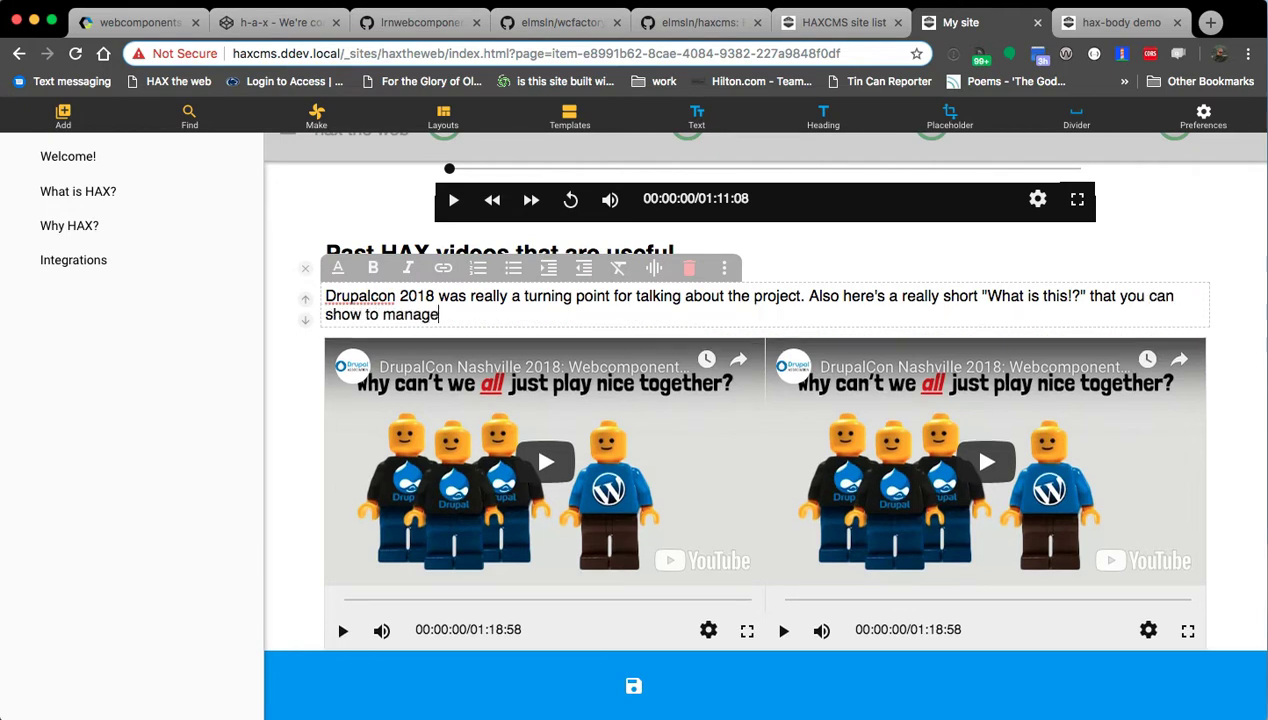
left_click(558, 613)
Replace the left grid video's source with the HAX Short YouTube link and apply it.
left_click(584, 320)
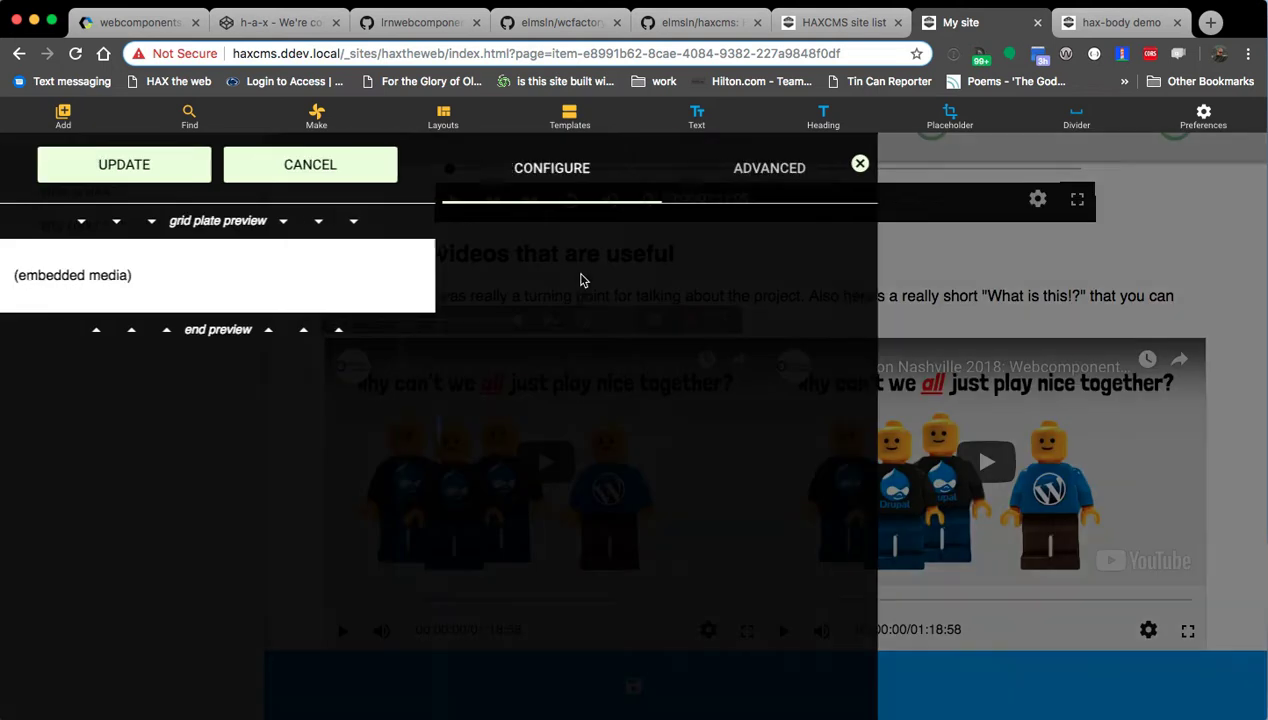
triple_click(527, 243)
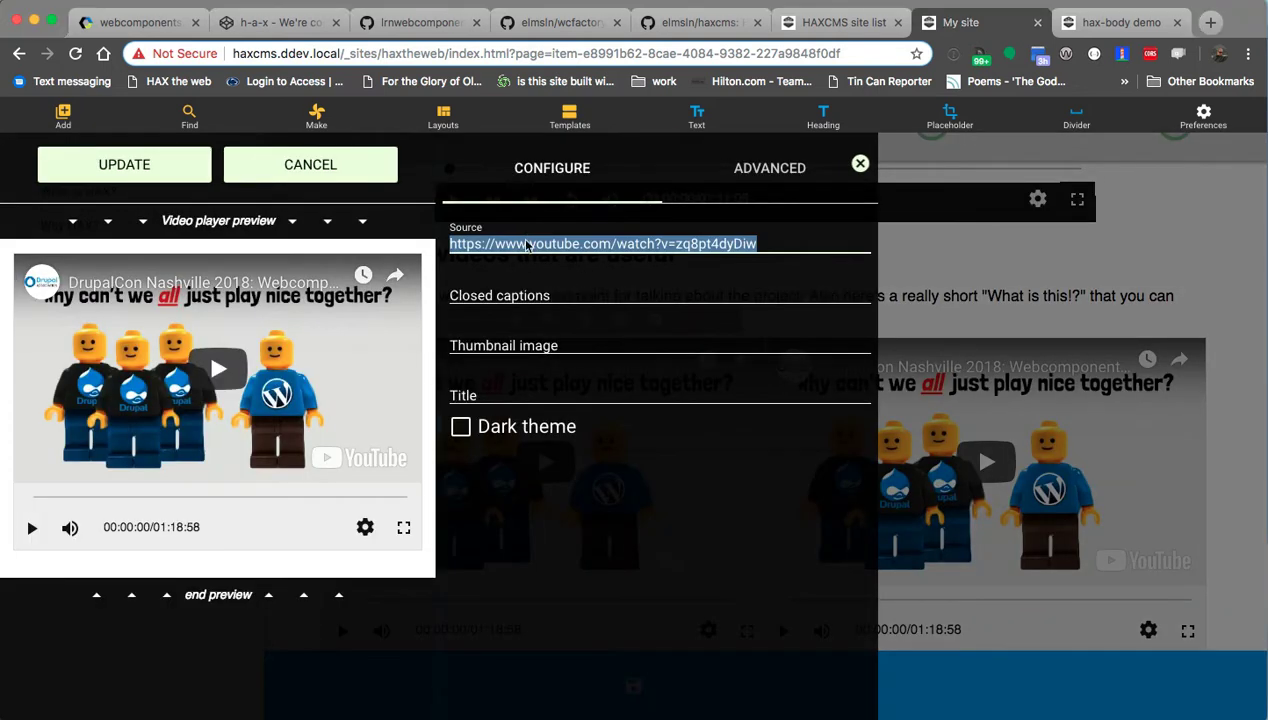
type("https://www.youtube.com/watch?v=LrS7dqokTLE")
key("Tab")
key("shift+Tab")
key("Right")
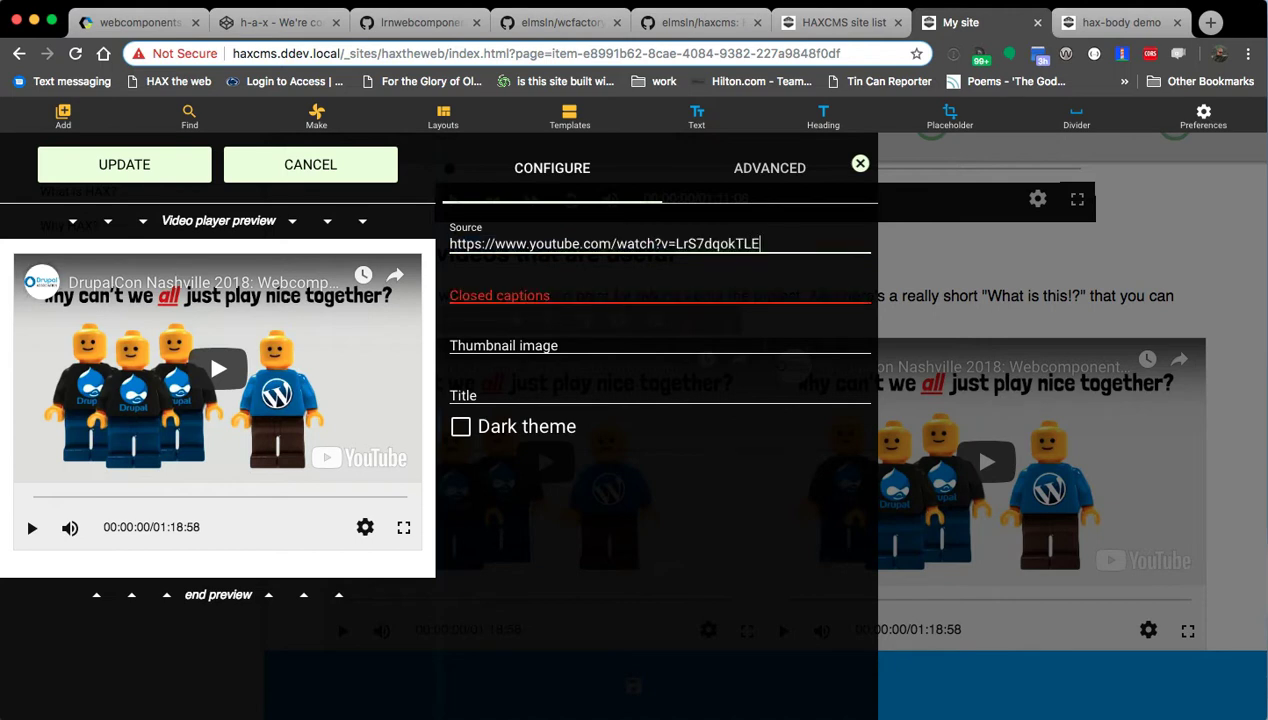
left_click(134, 176)
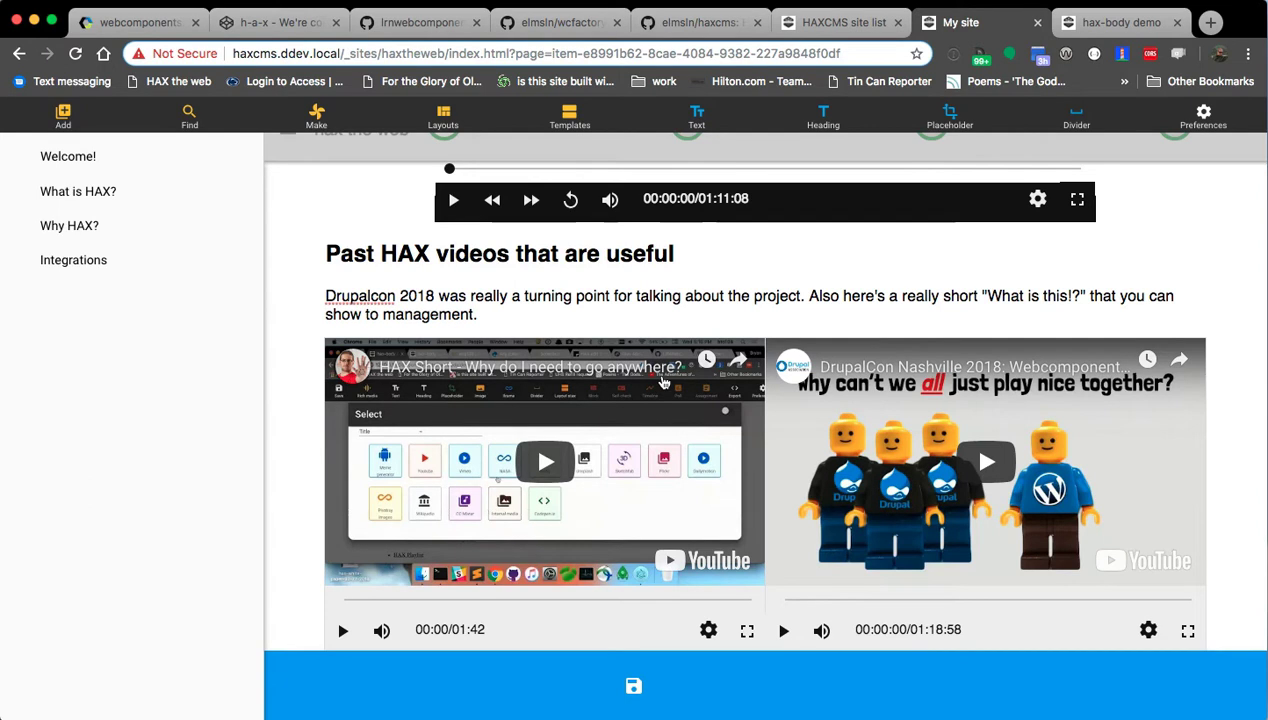
scroll(662, 381, "down", 2)
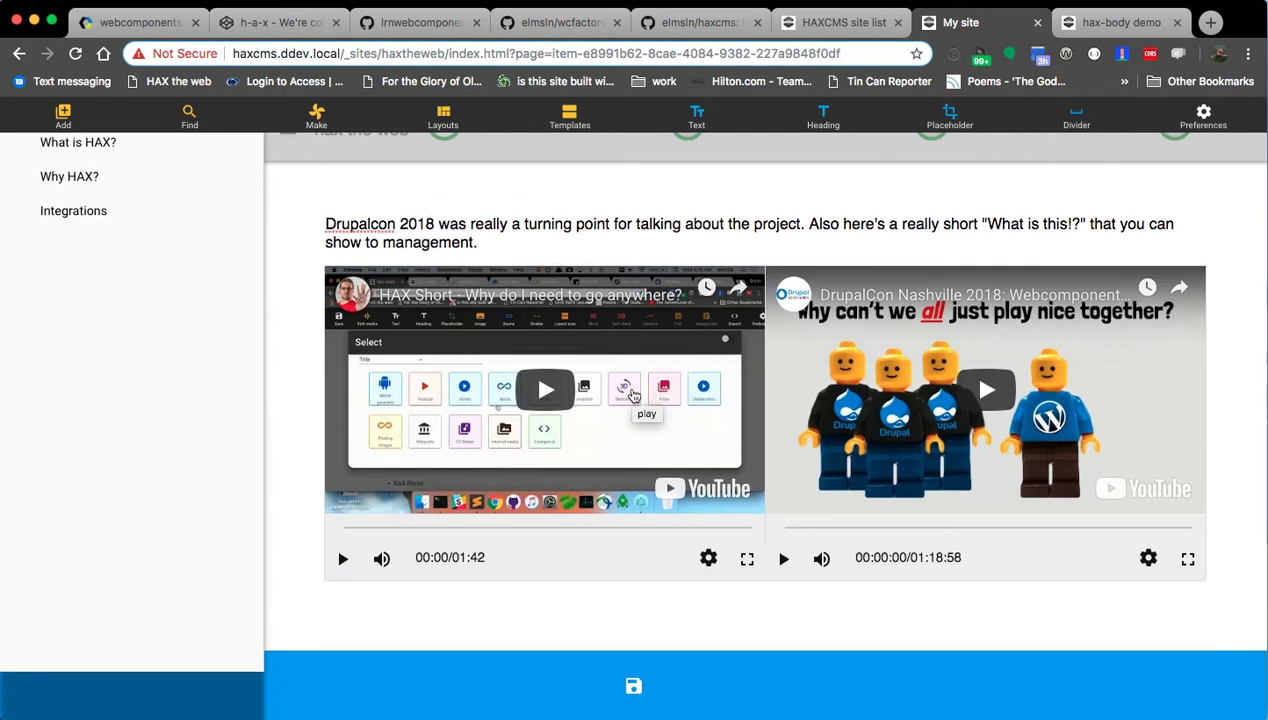
Shrink the left and right videos' widths and centre each in its column.
left_click(583, 570)
left_click(467, 247)
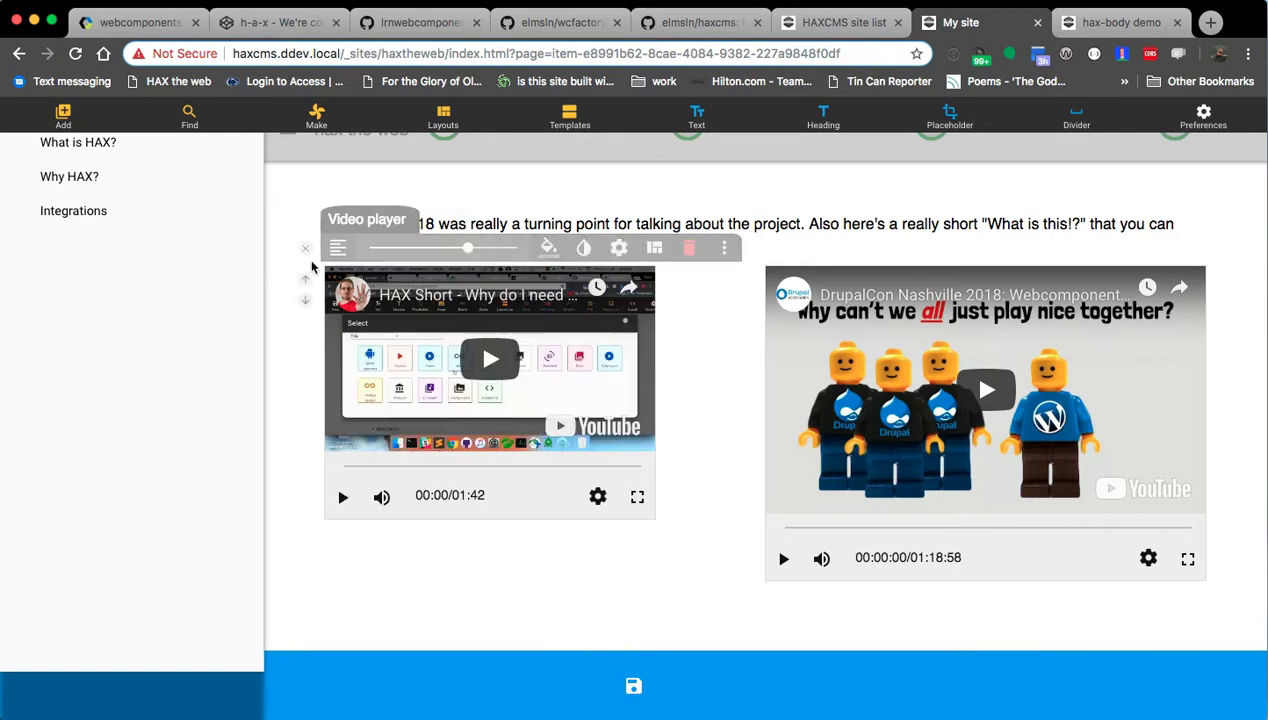
left_click(338, 247)
left_click(343, 276)
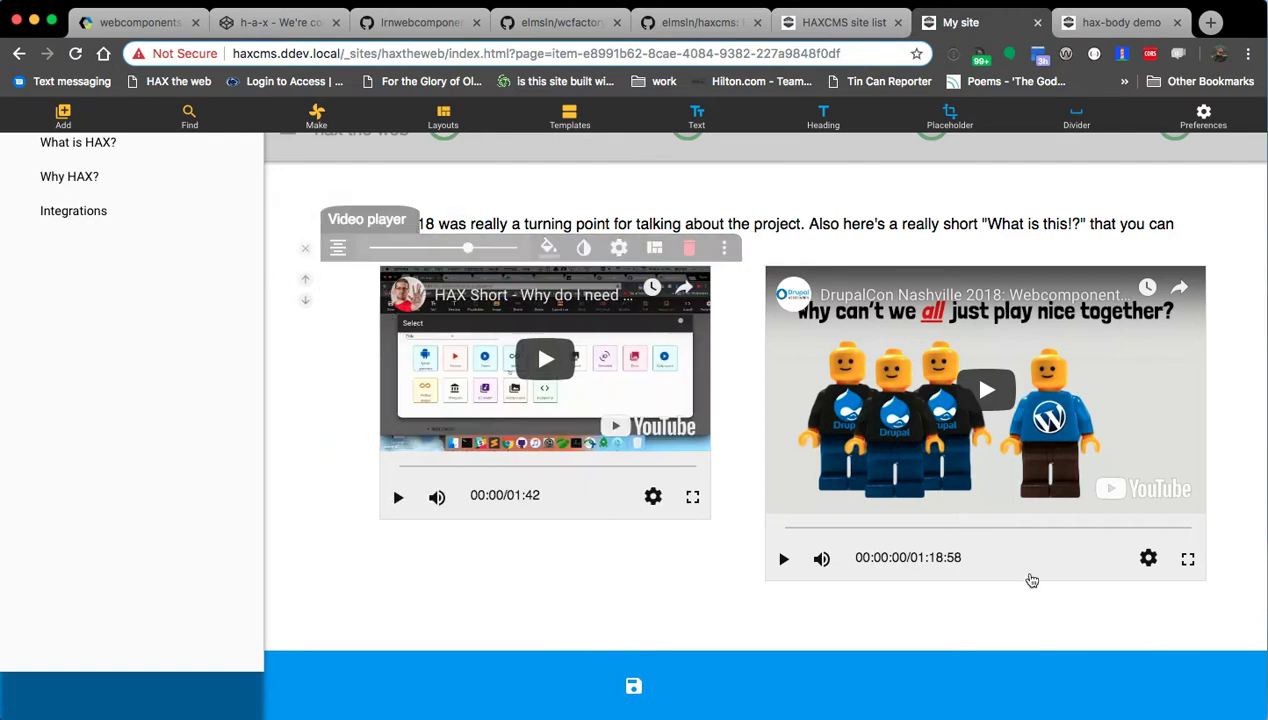
left_click(468, 247)
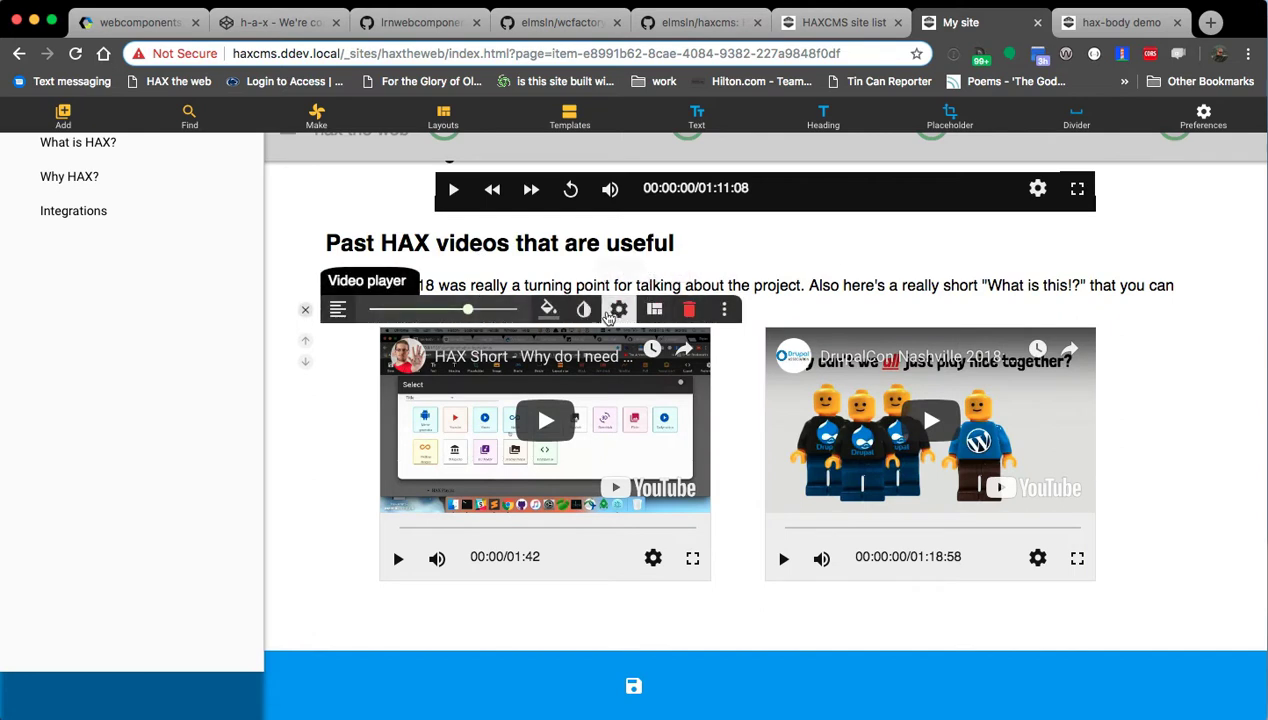
left_click(337, 311)
left_click(343, 342)
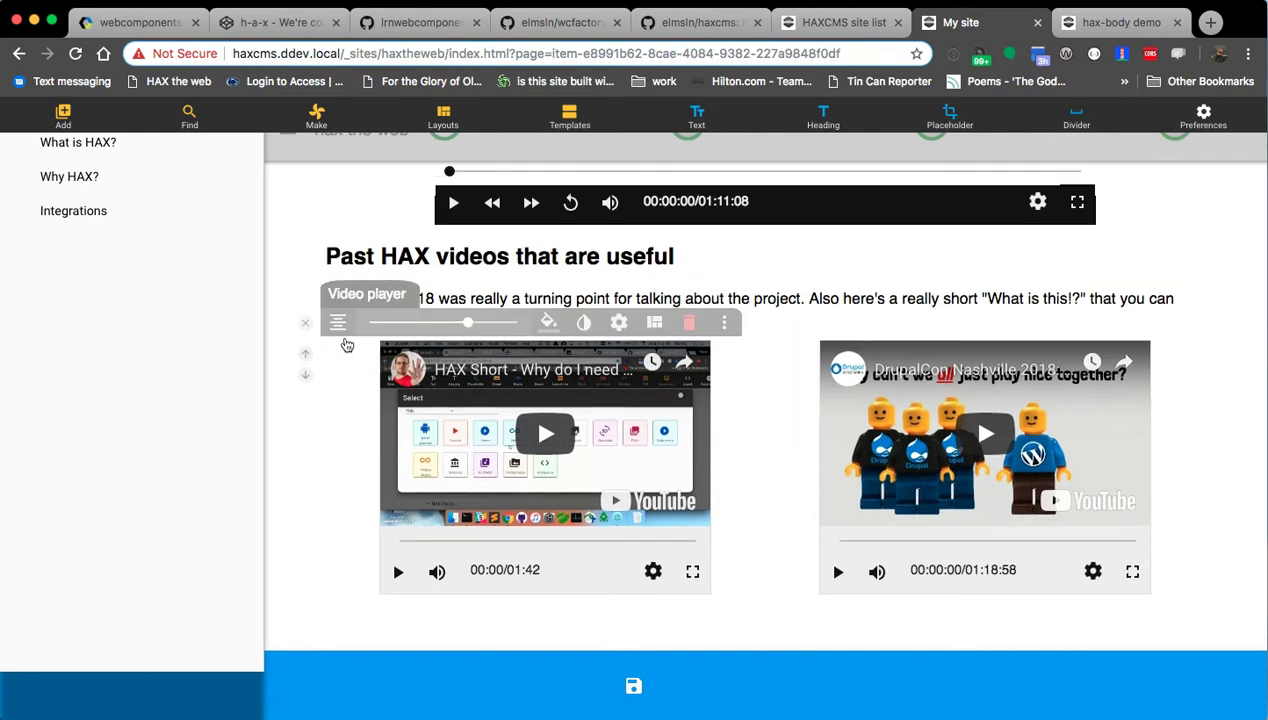
left_click(305, 324)
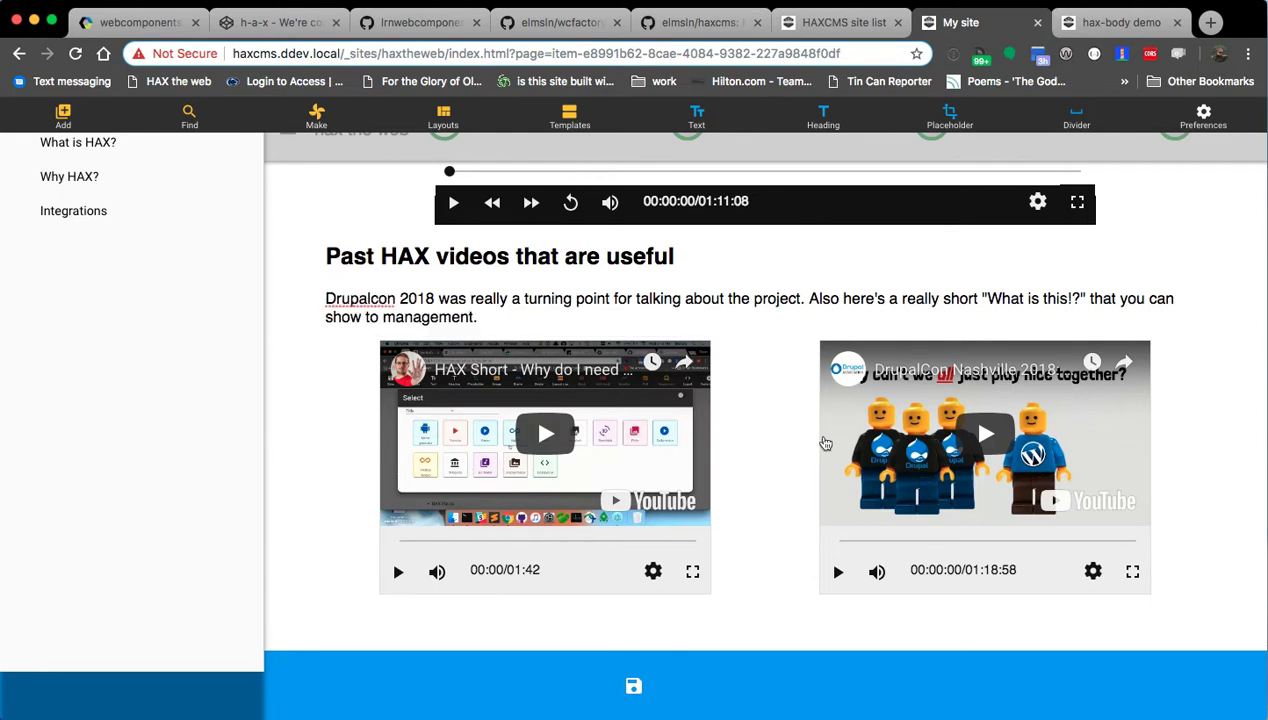
Adjust the grid plate's width and alignment, leaving it full width below the Drupalcon paragraph.
left_click(778, 422)
left_click(463, 325)
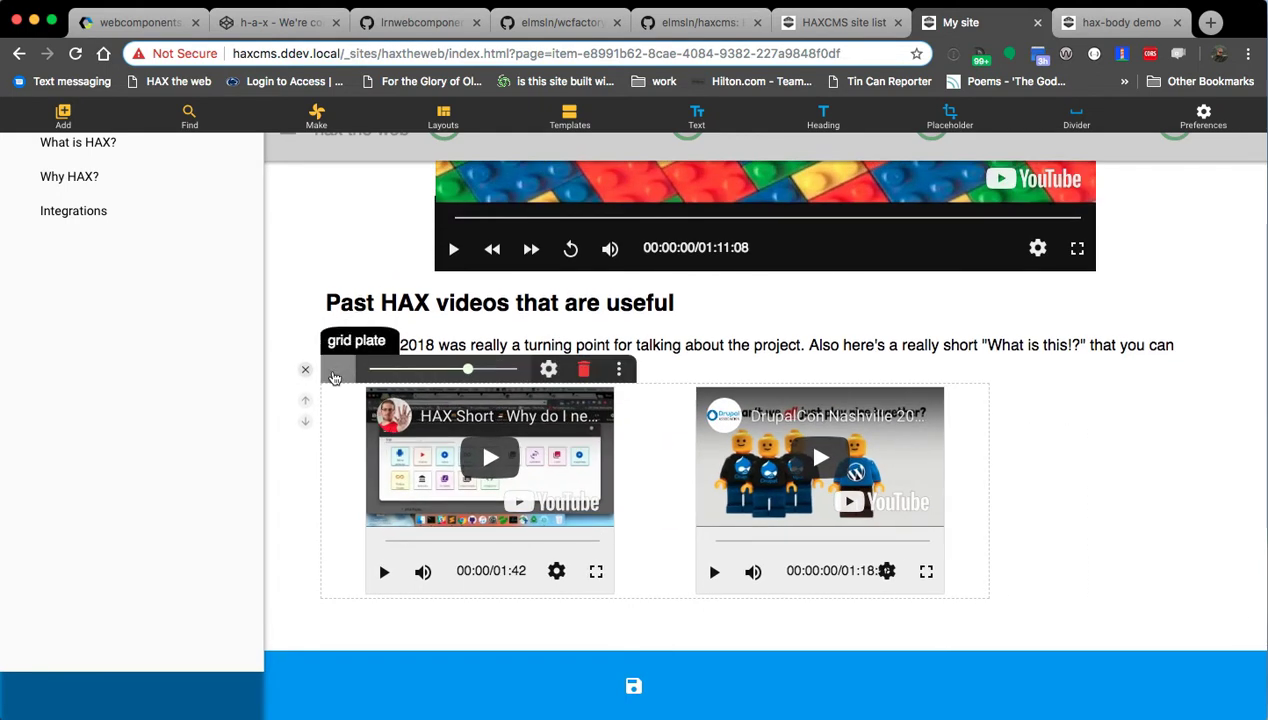
left_click(339, 375)
left_click(369, 397)
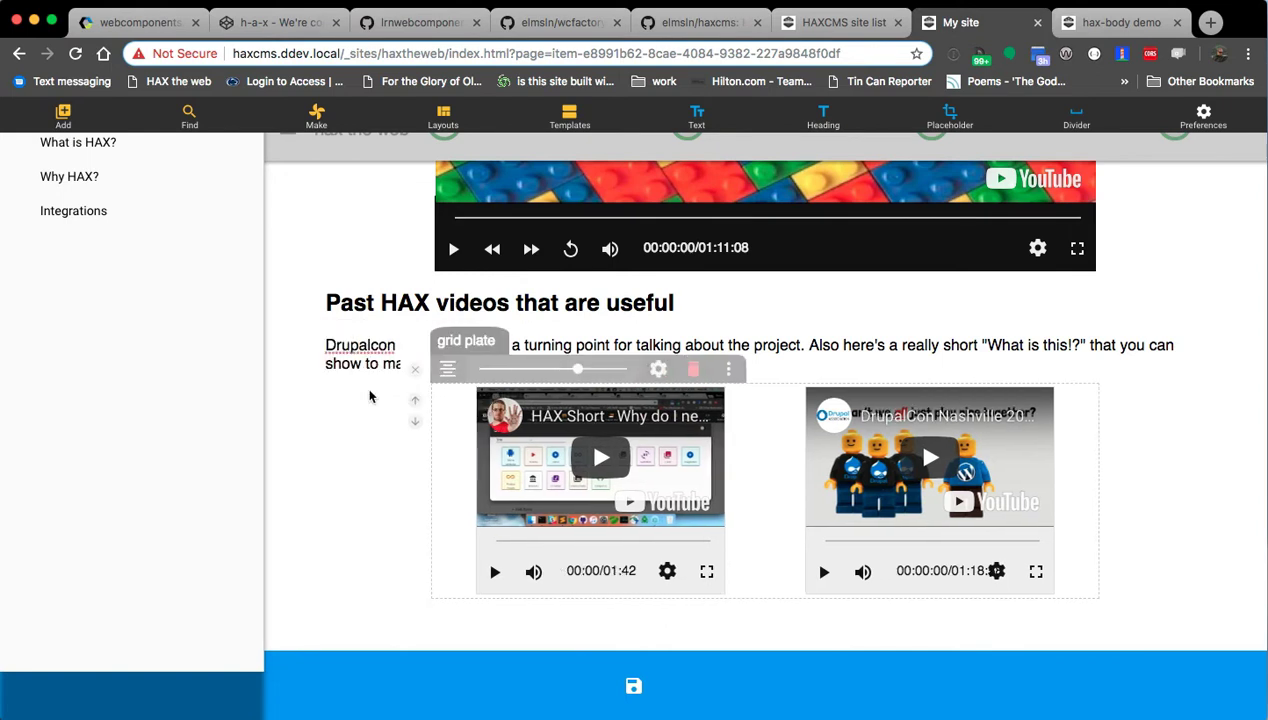
left_click(607, 371)
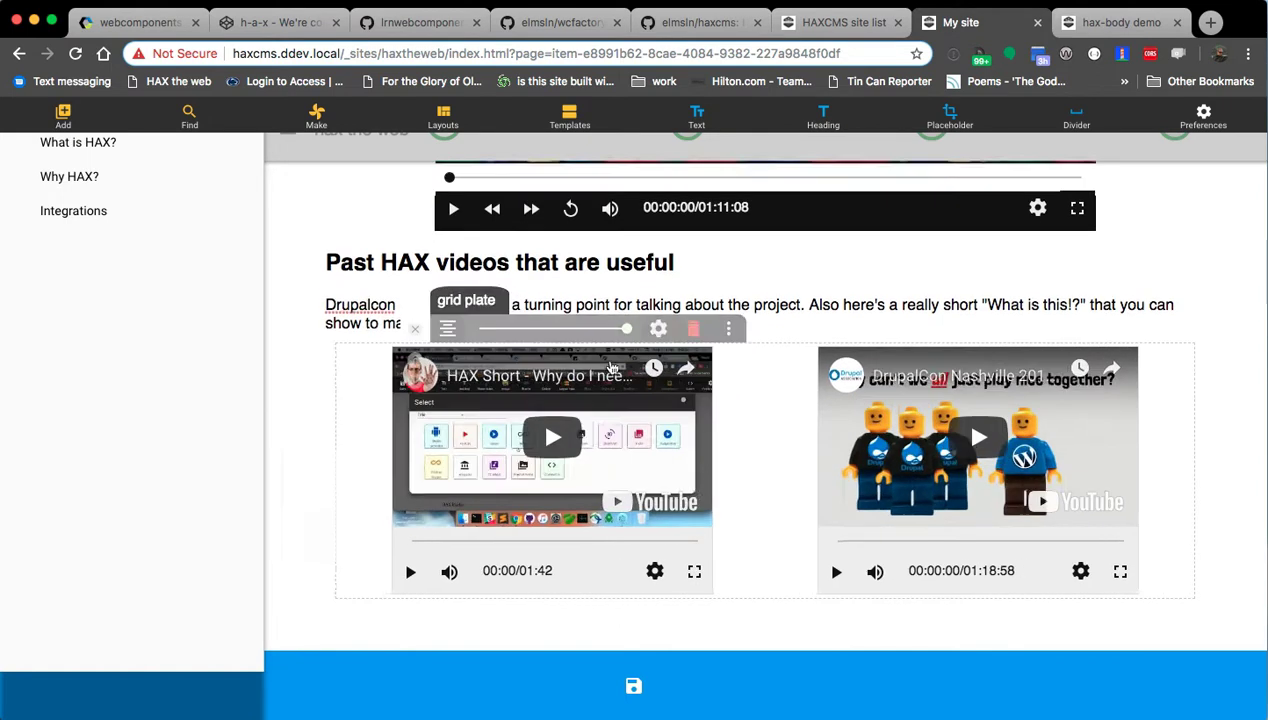
left_click_drag(498, 331, 475, 331)
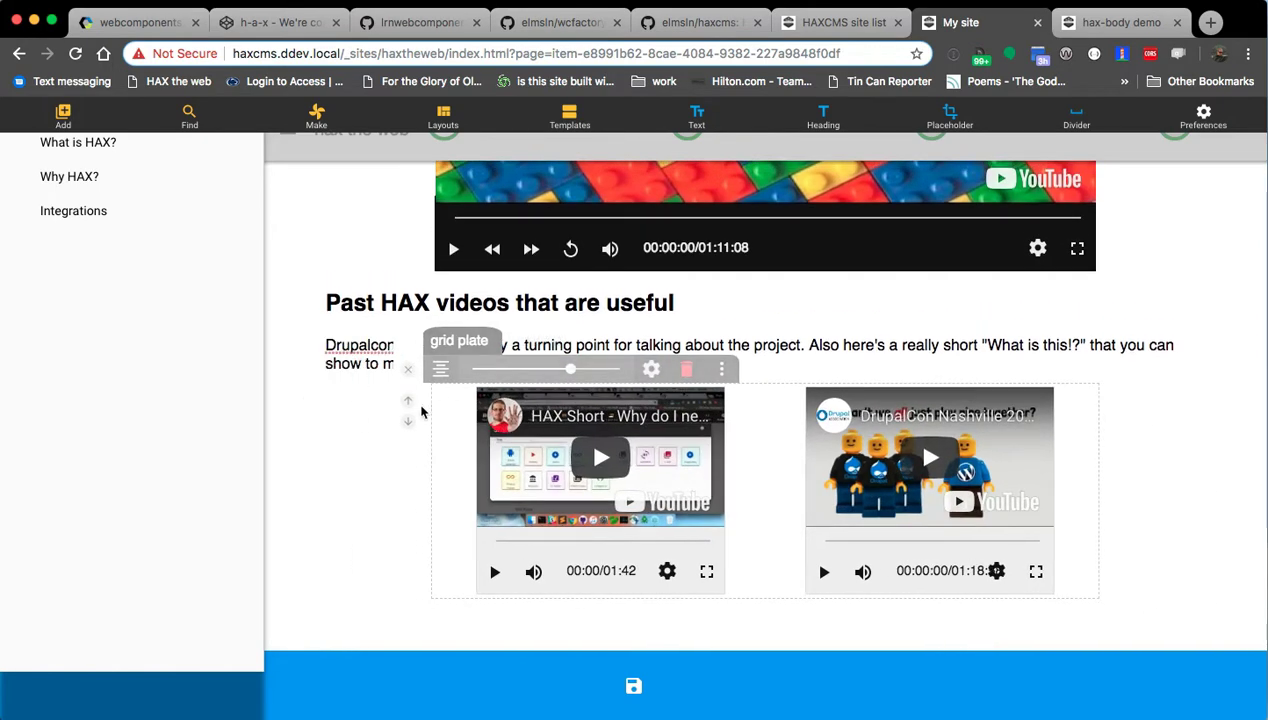
left_click(408, 401)
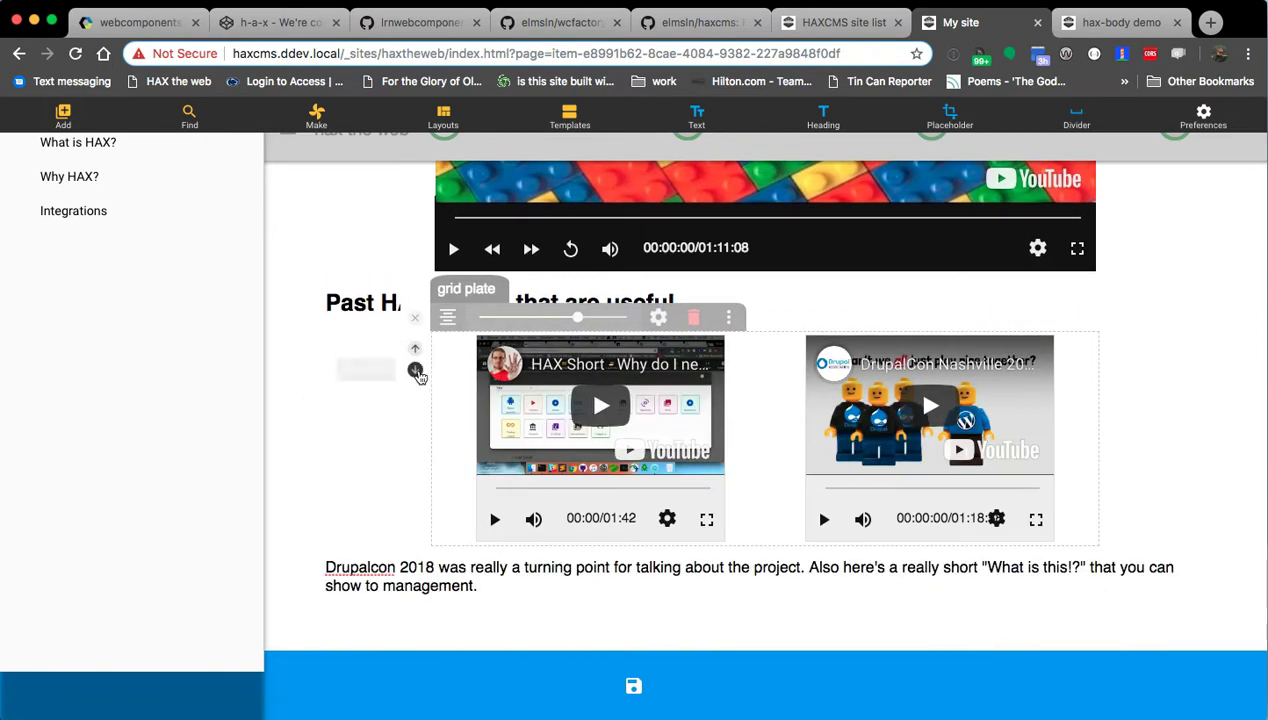
left_click(415, 369)
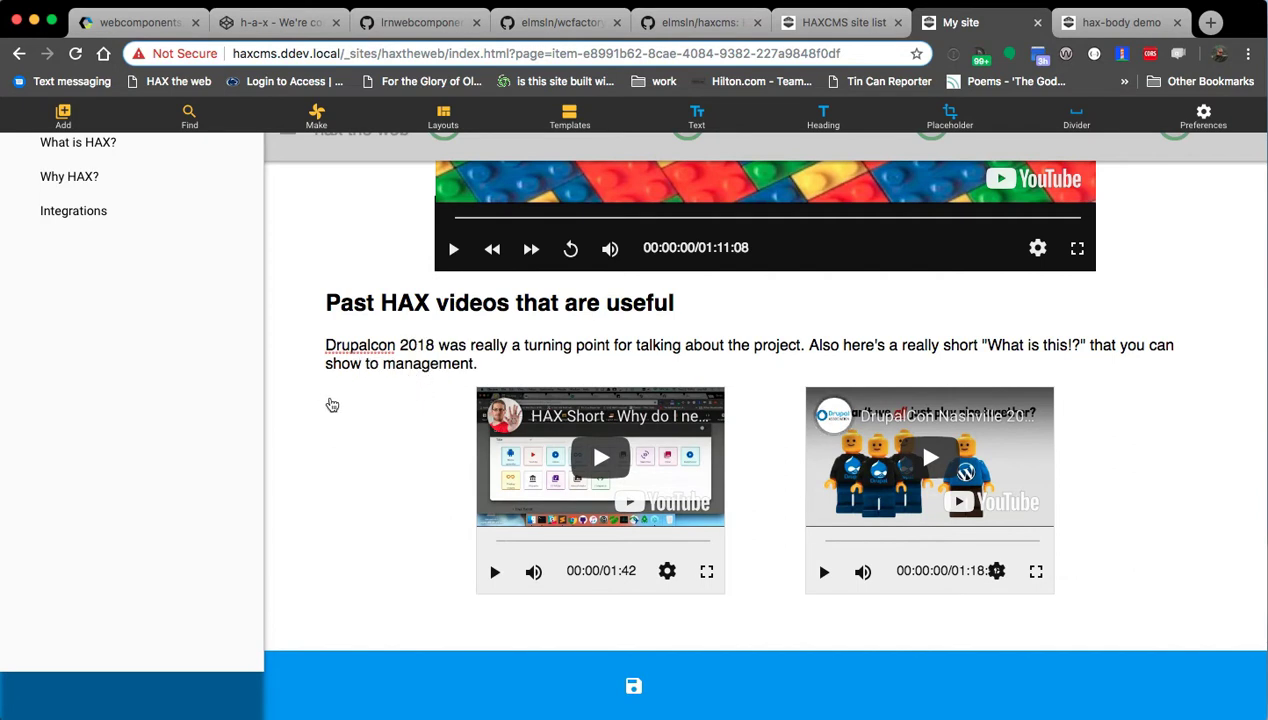
left_click(757, 562)
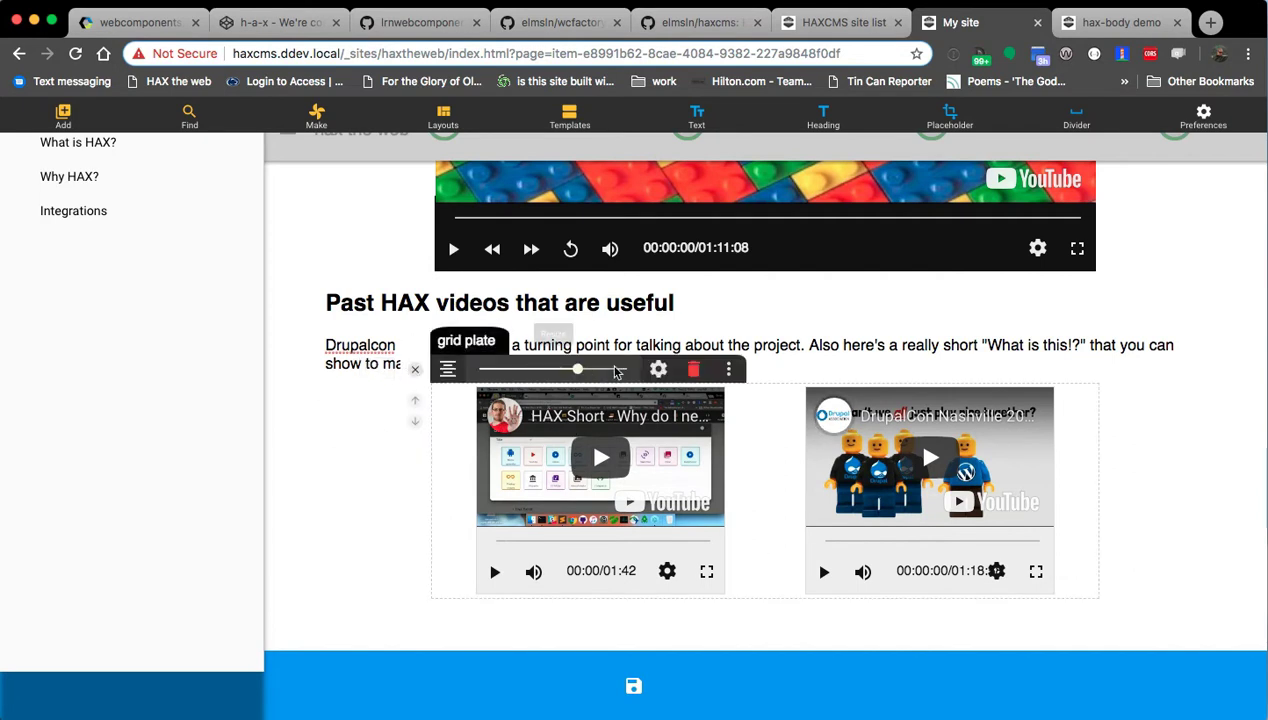
left_click(617, 374)
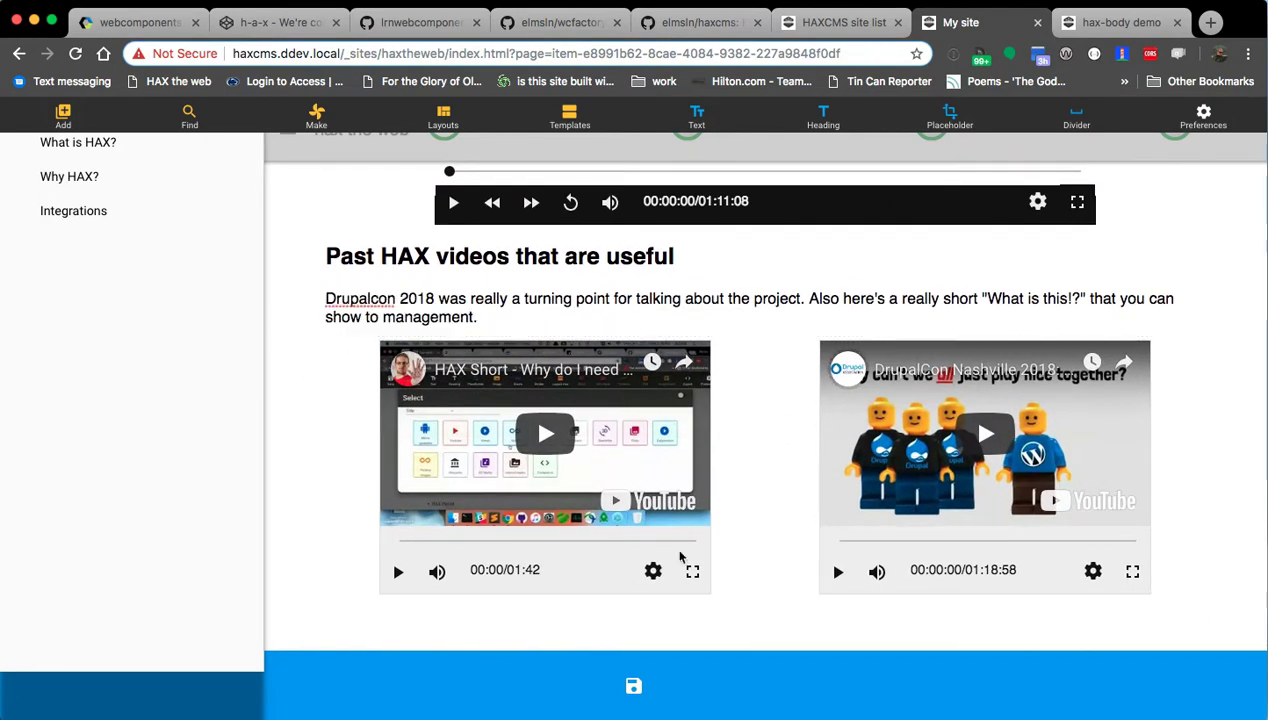
Replace the hero video's source with the HAX Short YouTube address.
scroll(823, 487, "up", 5)
scroll(344, 432, "down", 4)
scroll(340, 425, "up", 4)
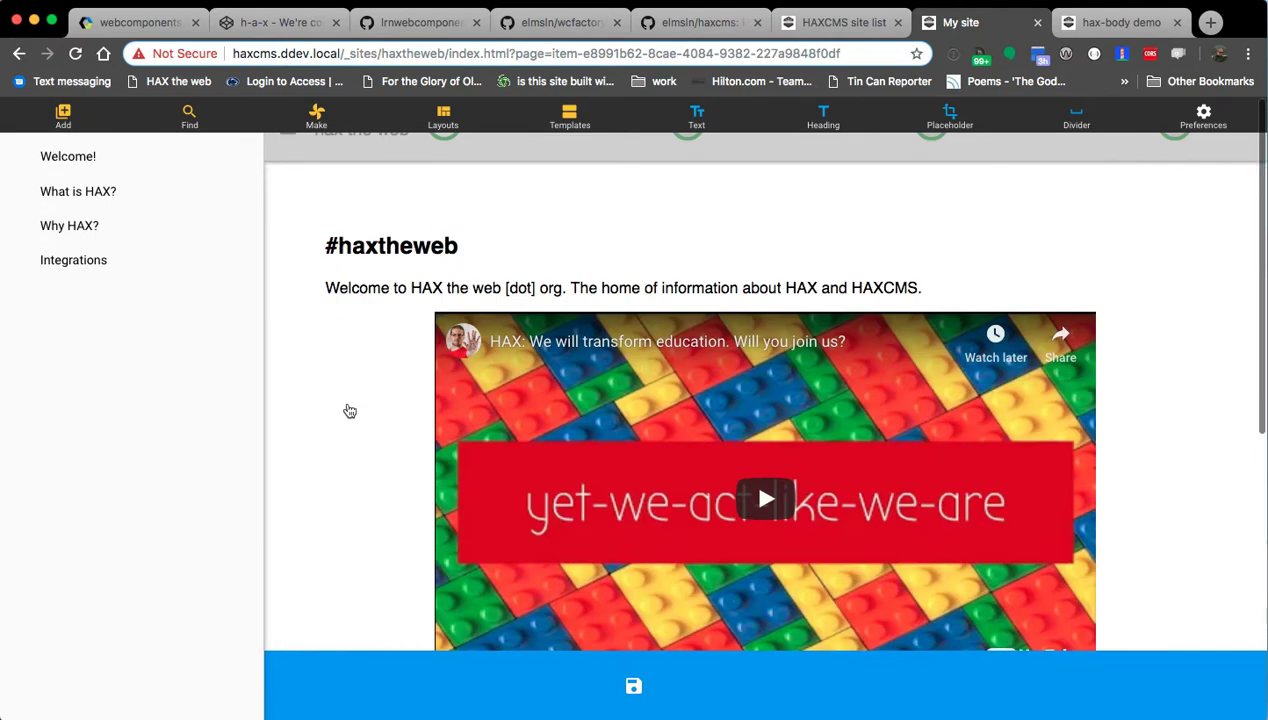
scroll(342, 399, "down", 3)
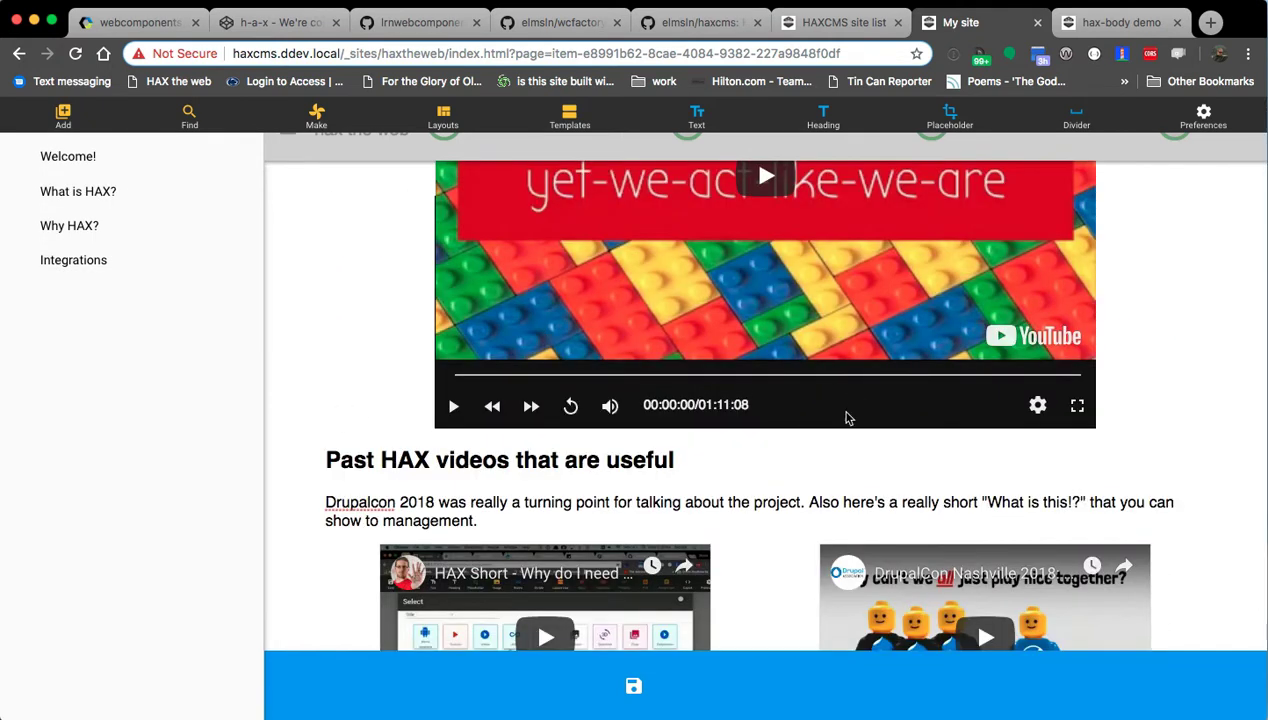
scroll(672, 414, "up", 3)
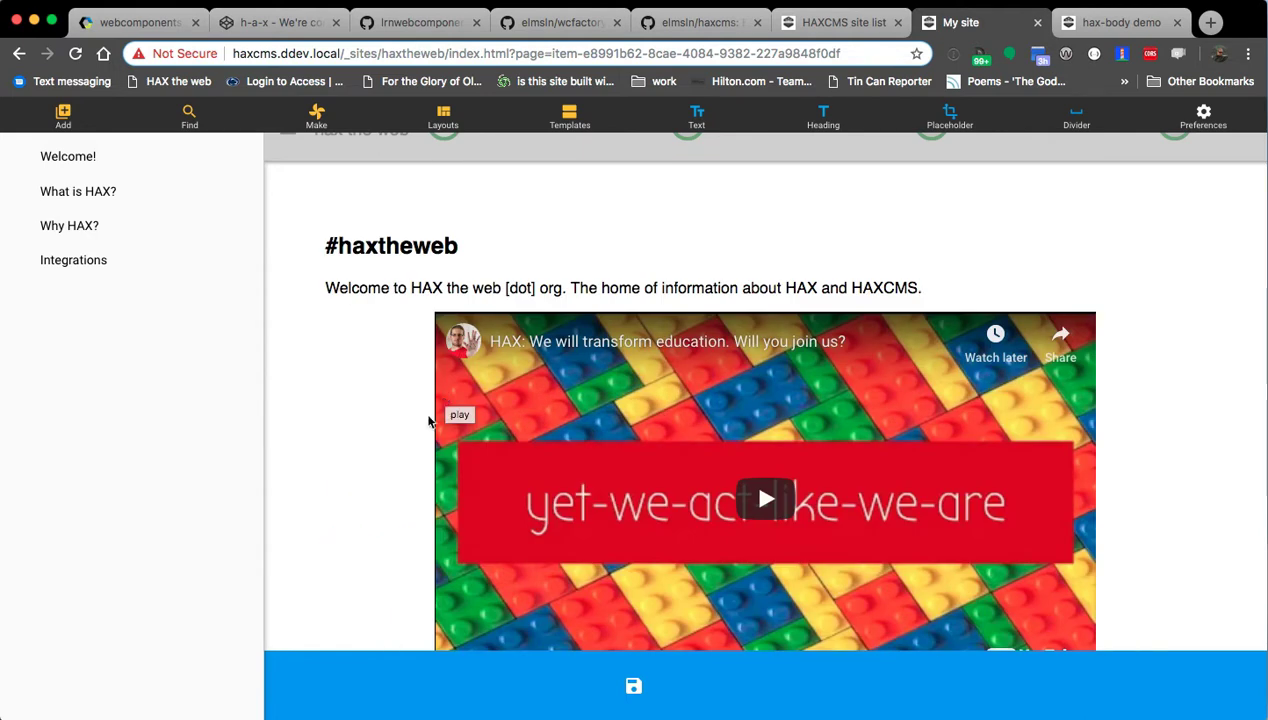
scroll(432, 419, "down", 5)
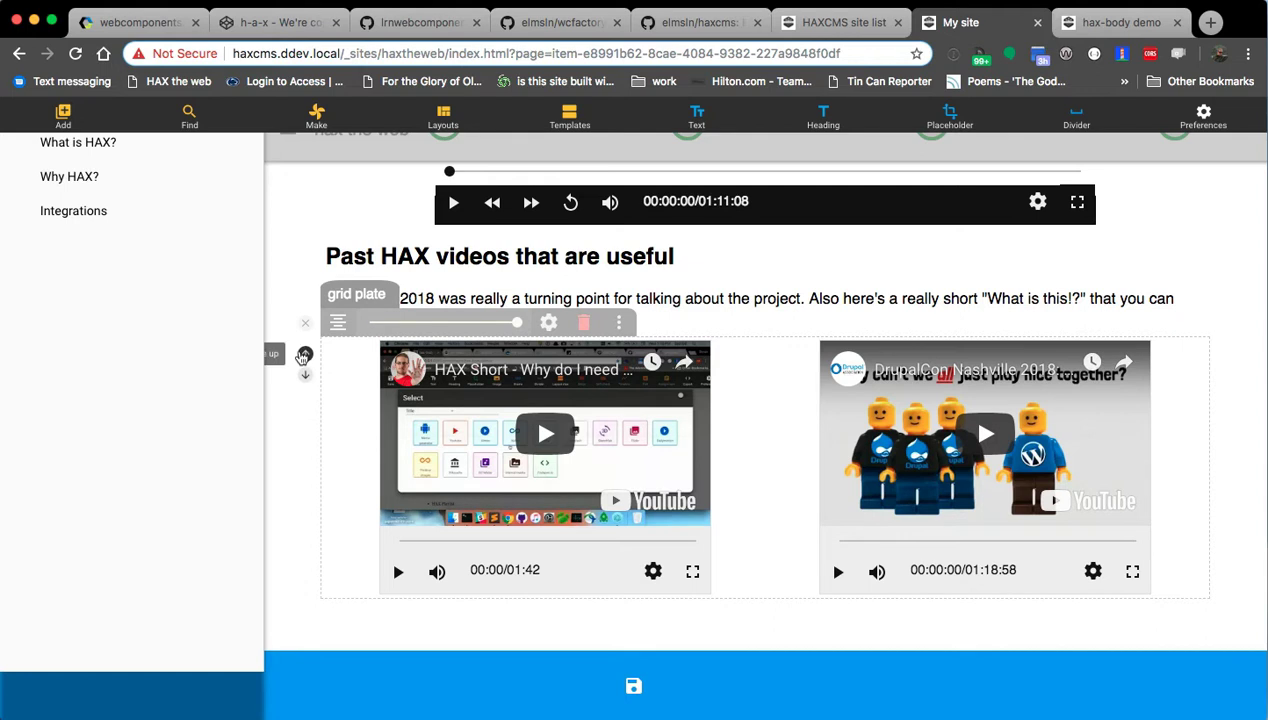
scroll(748, 467, "up", 5)
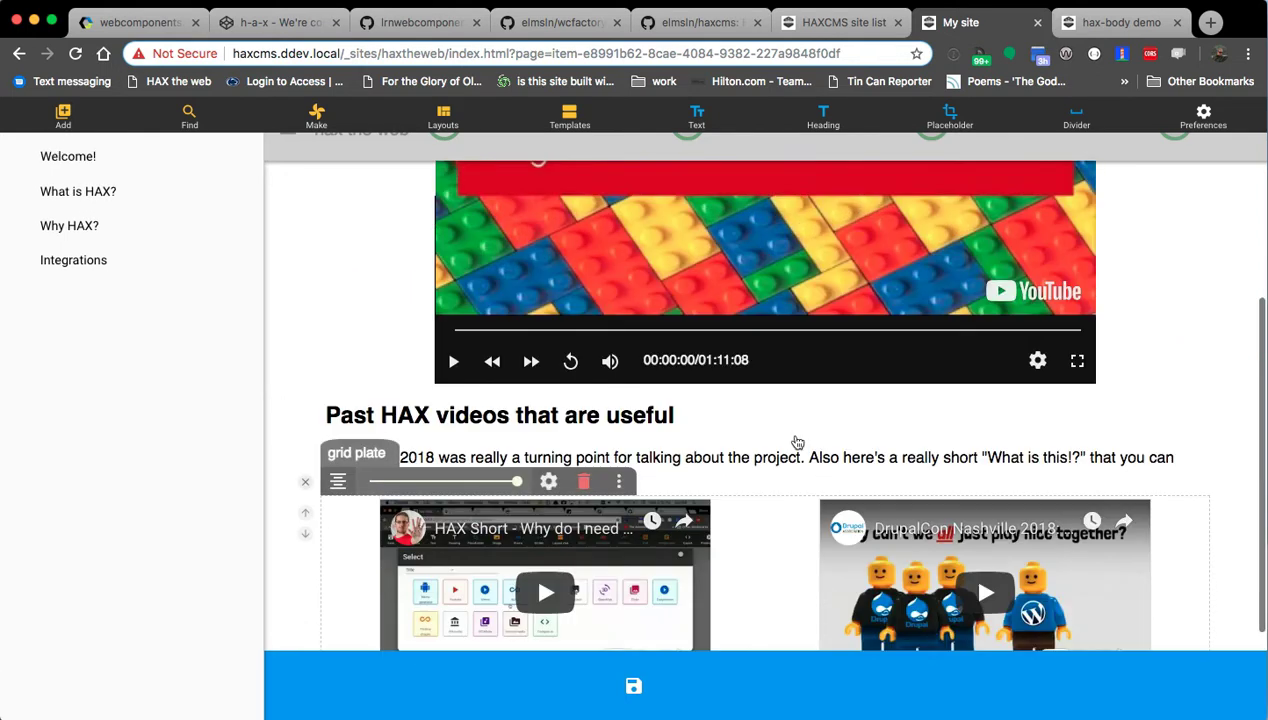
left_click(655, 378)
left_click(728, 256)
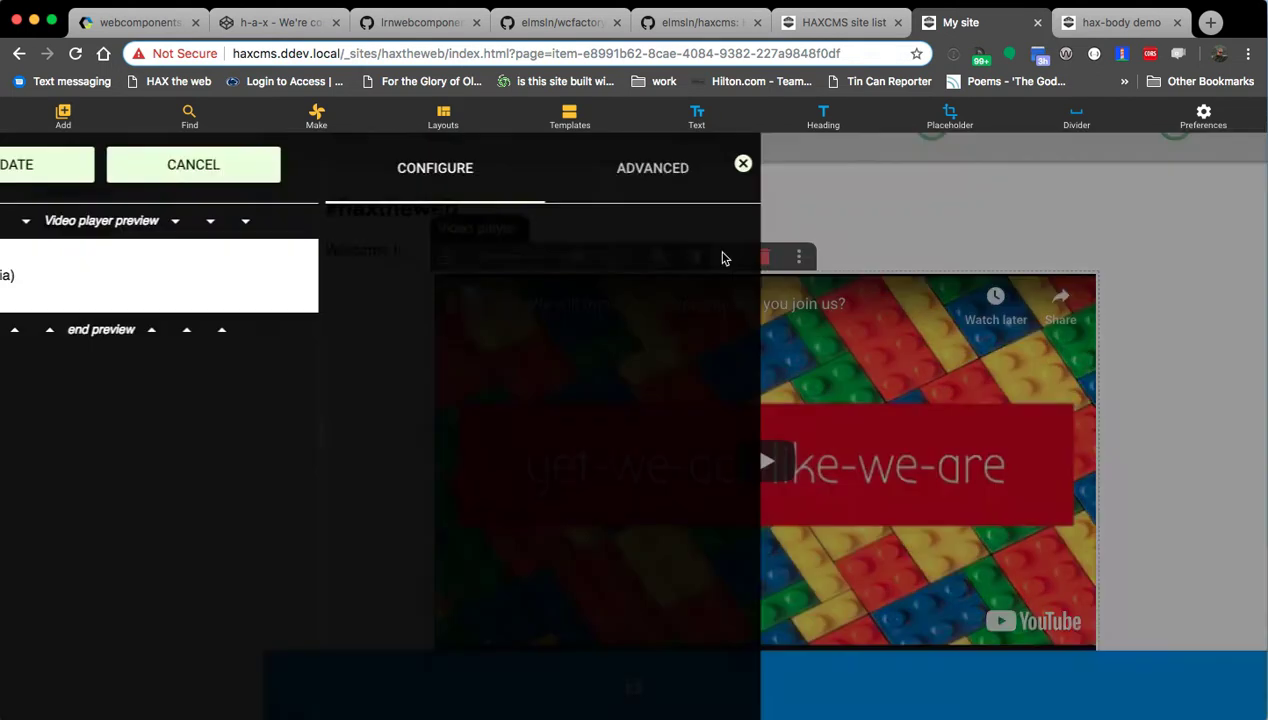
triple_click(587, 243)
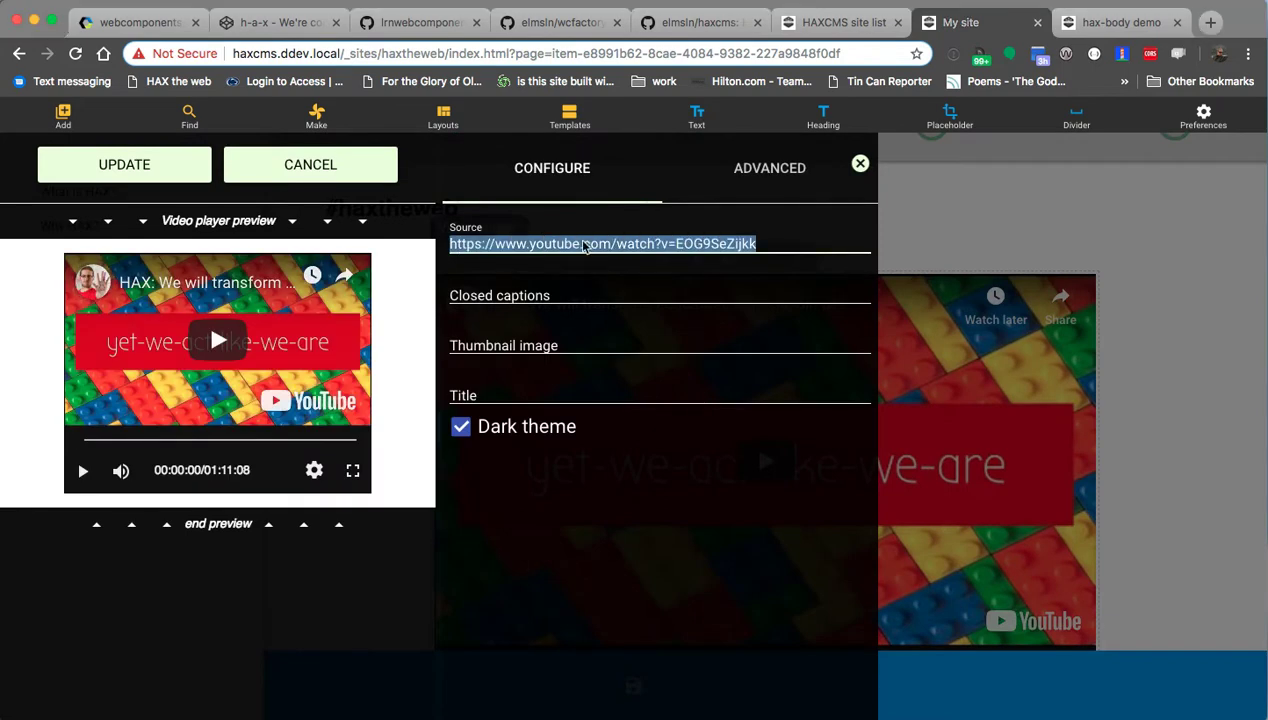
key("super+v")
left_click(156, 168)
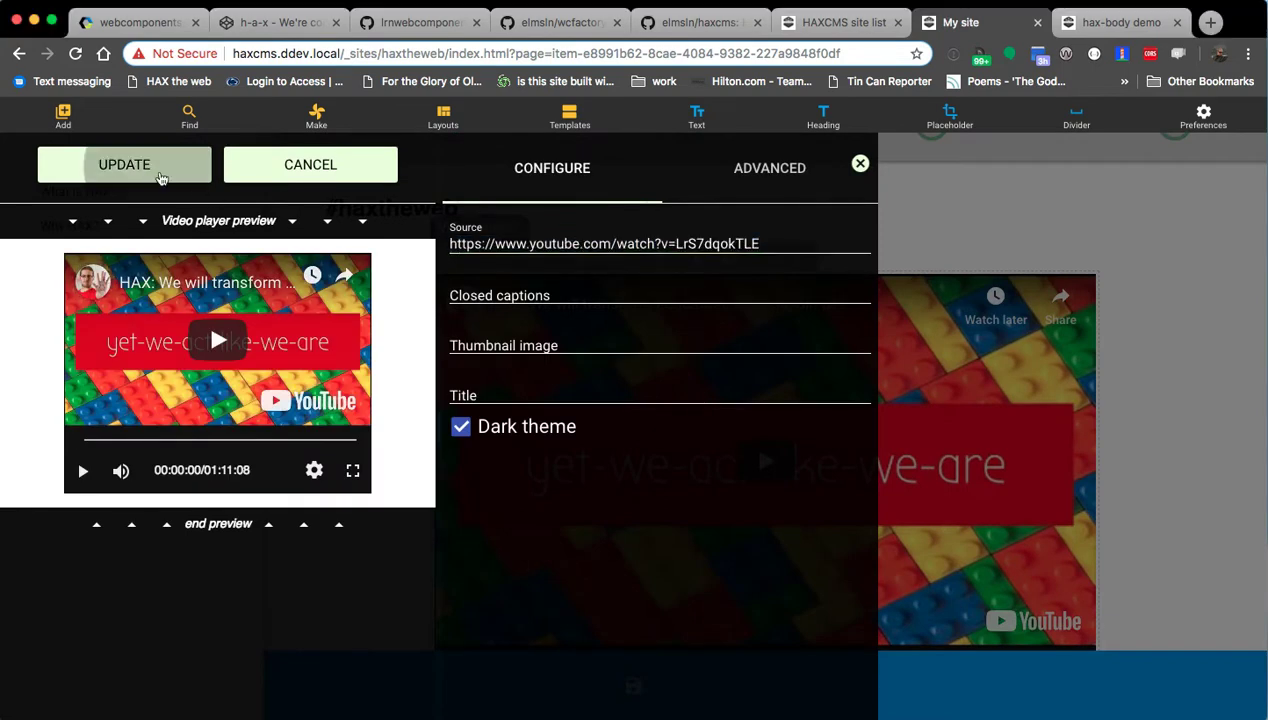
Adjust the hero video's width slider, ending back at full width.
left_click(790, 583)
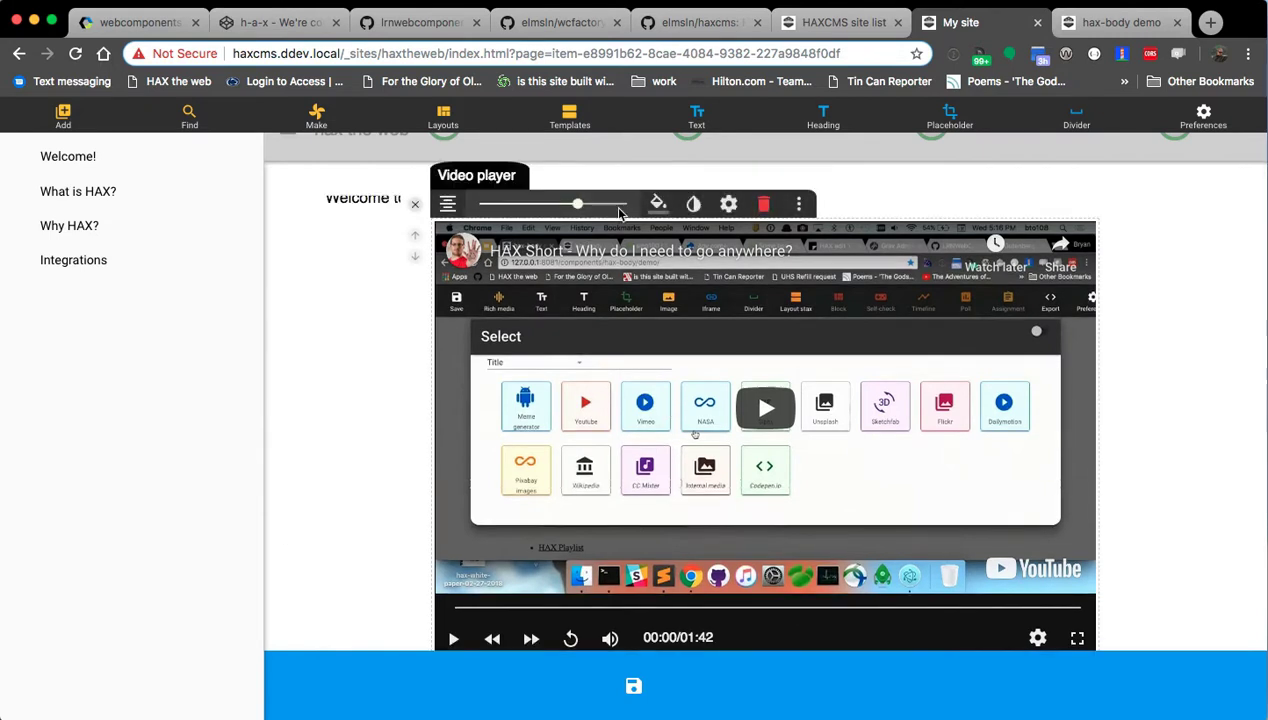
left_click_drag(577, 204, 522, 205)
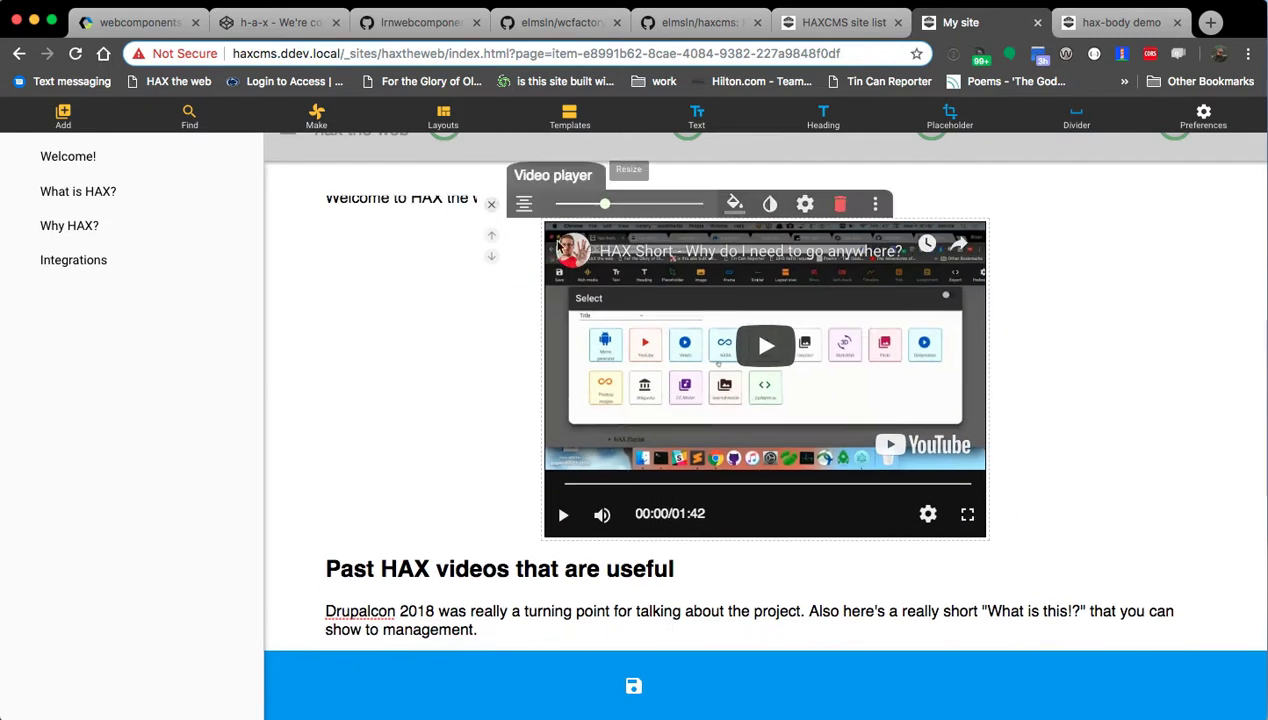
left_click_drag(630, 284, 689, 285)
left_click(689, 284)
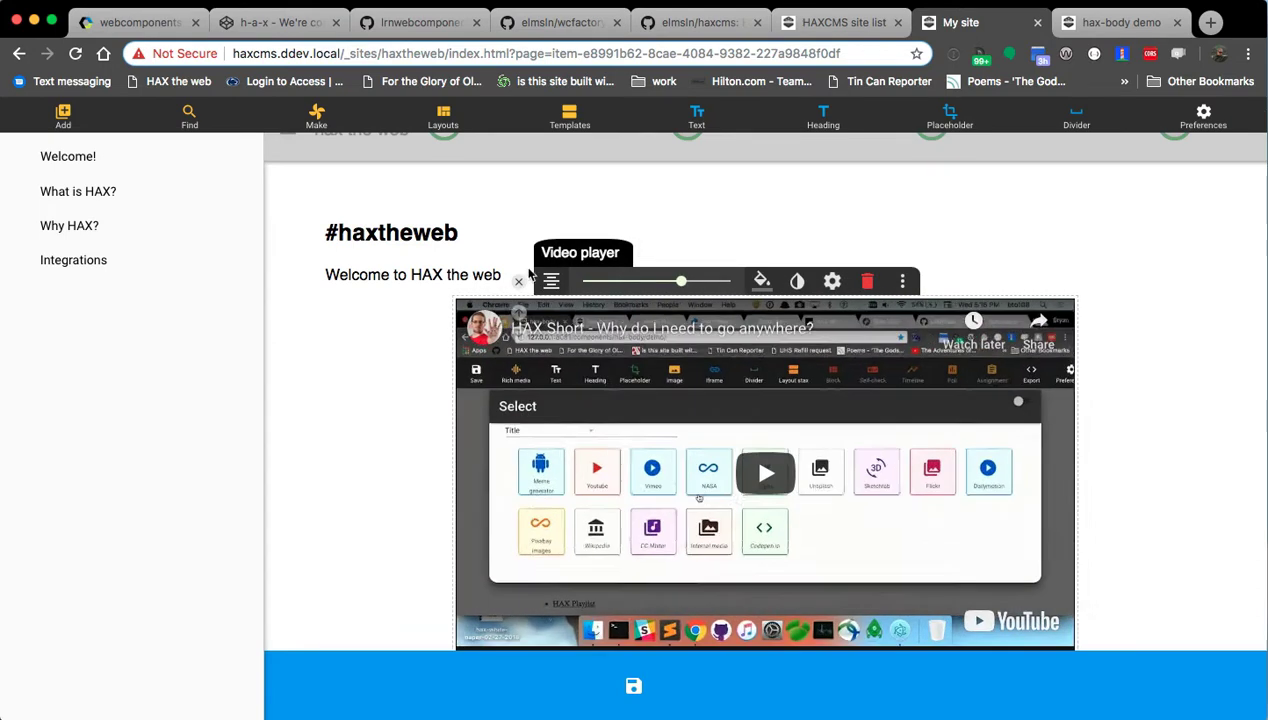
left_click(418, 283)
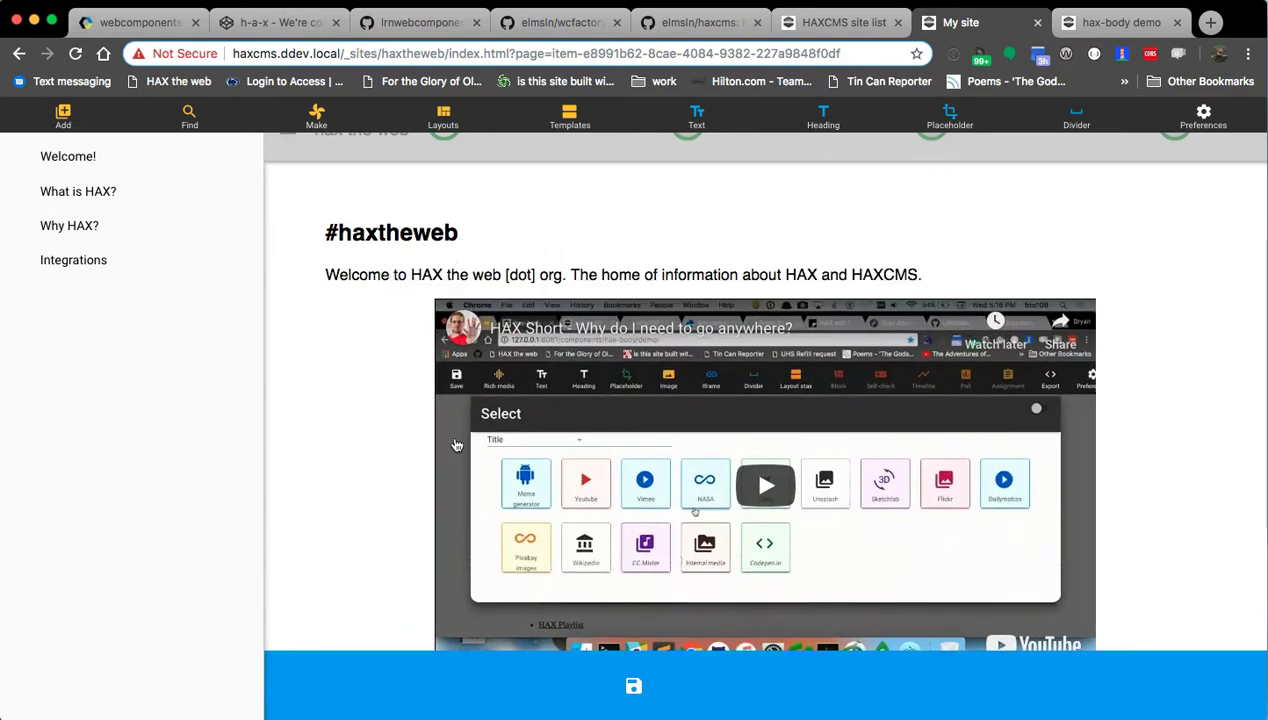
scroll(459, 416, "down", 5)
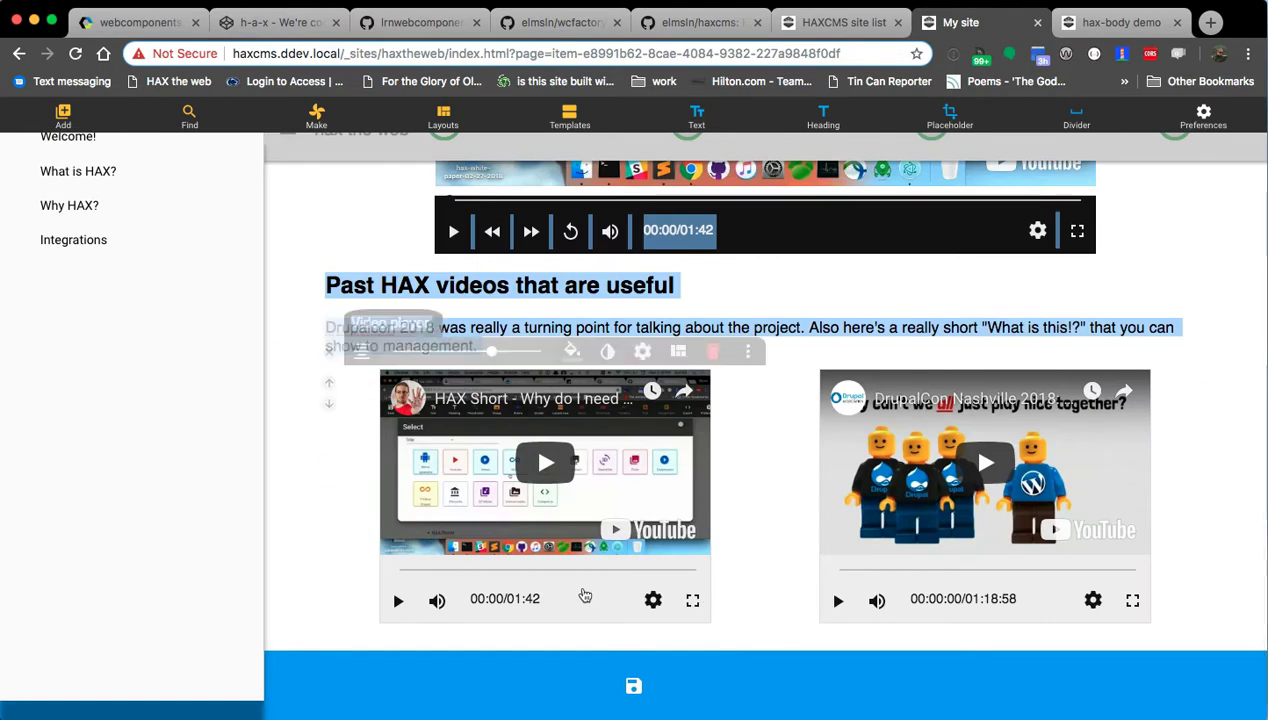
Point the left grid video at the OpenEd talk and title it 'HAX at OpenEd 2018'.
left_click(617, 351)
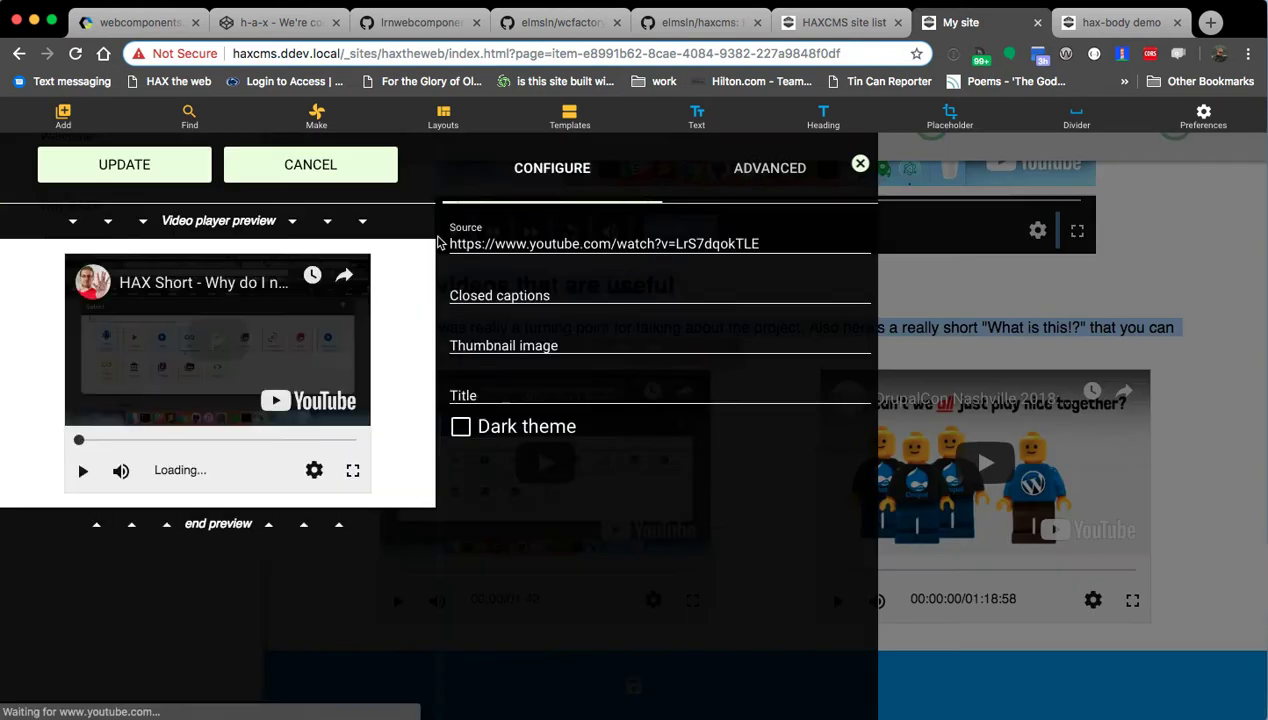
triple_click(504, 245)
key("BackSpace")
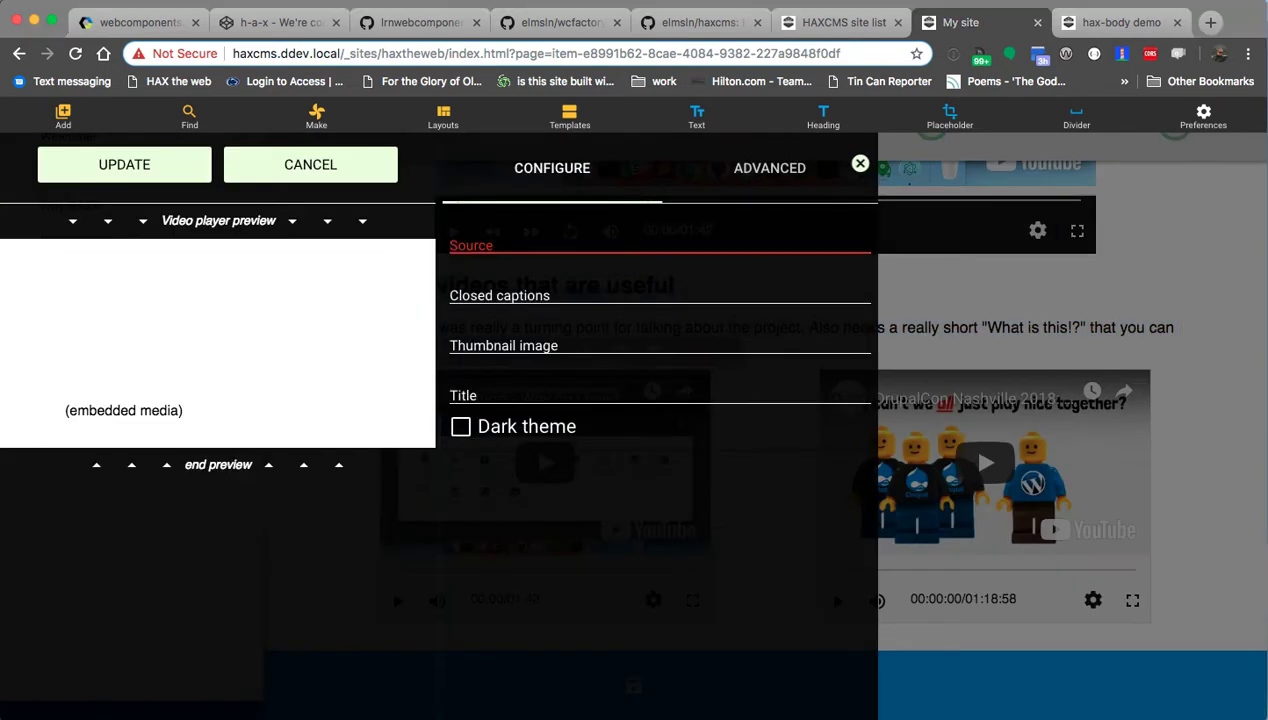
type("https://www.youtube.com/watch?v=EOG9SeZijkk")
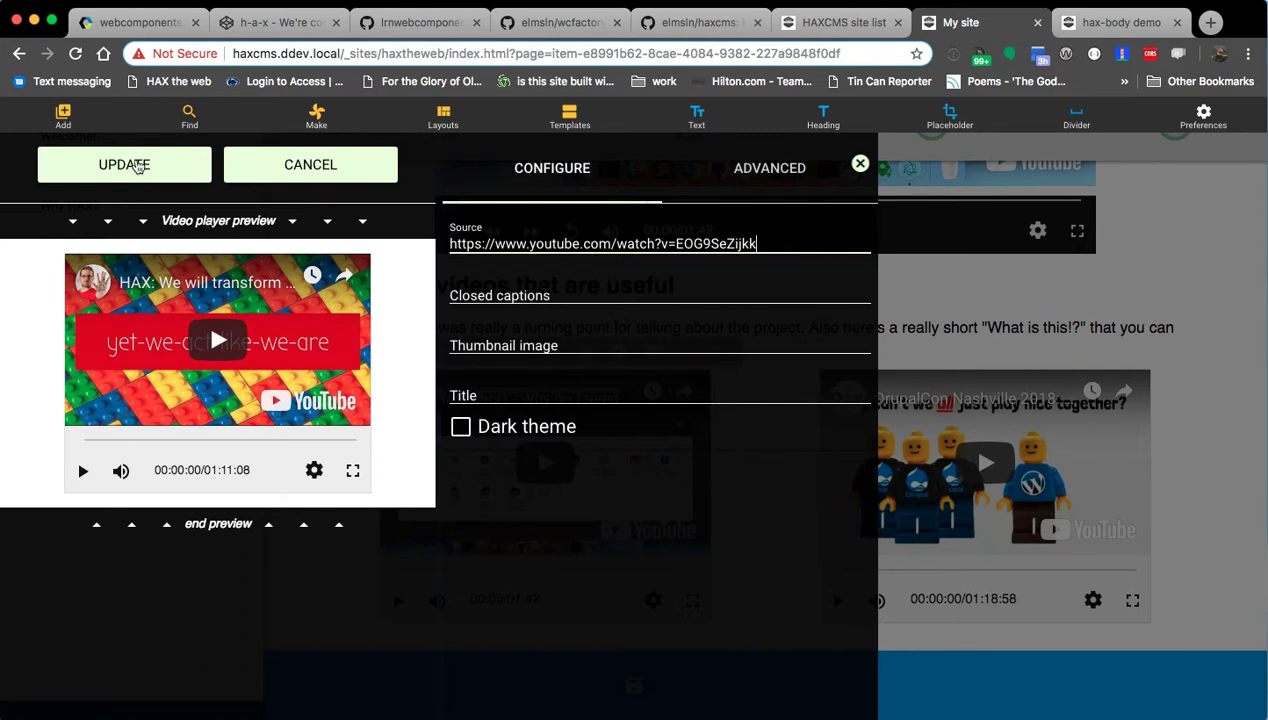
left_click(541, 437)
left_click(482, 428)
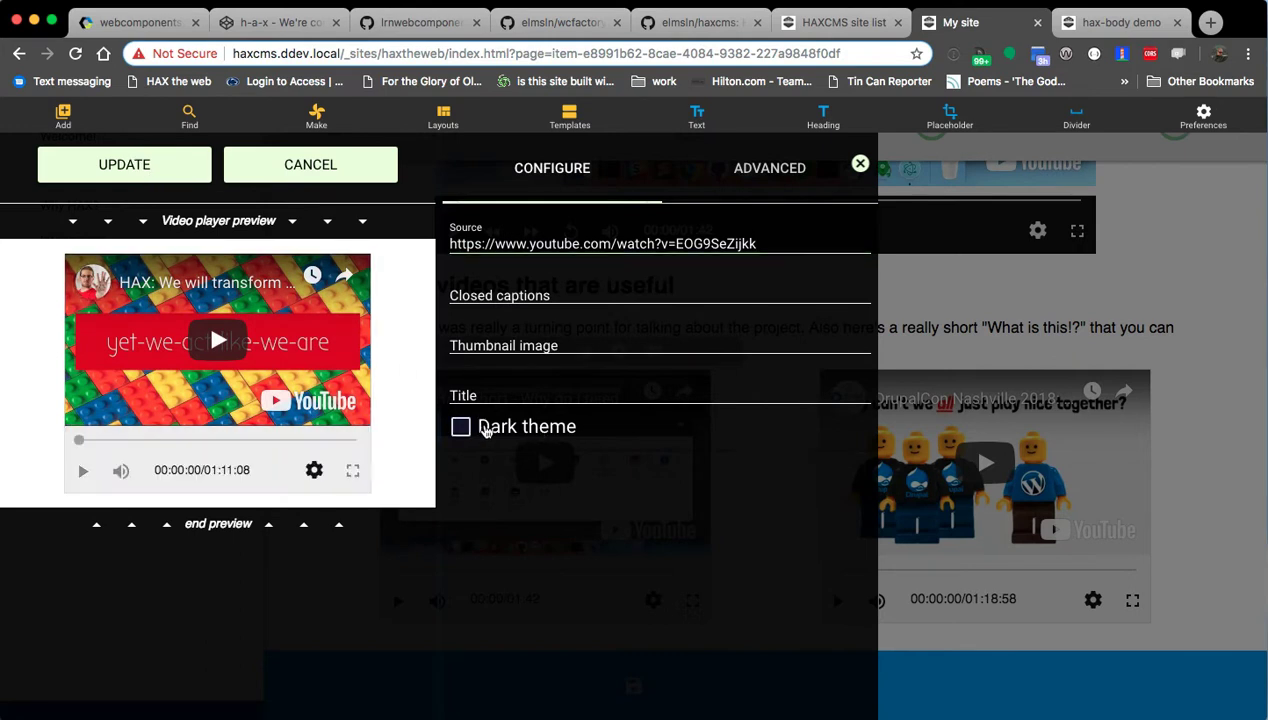
left_click(510, 386)
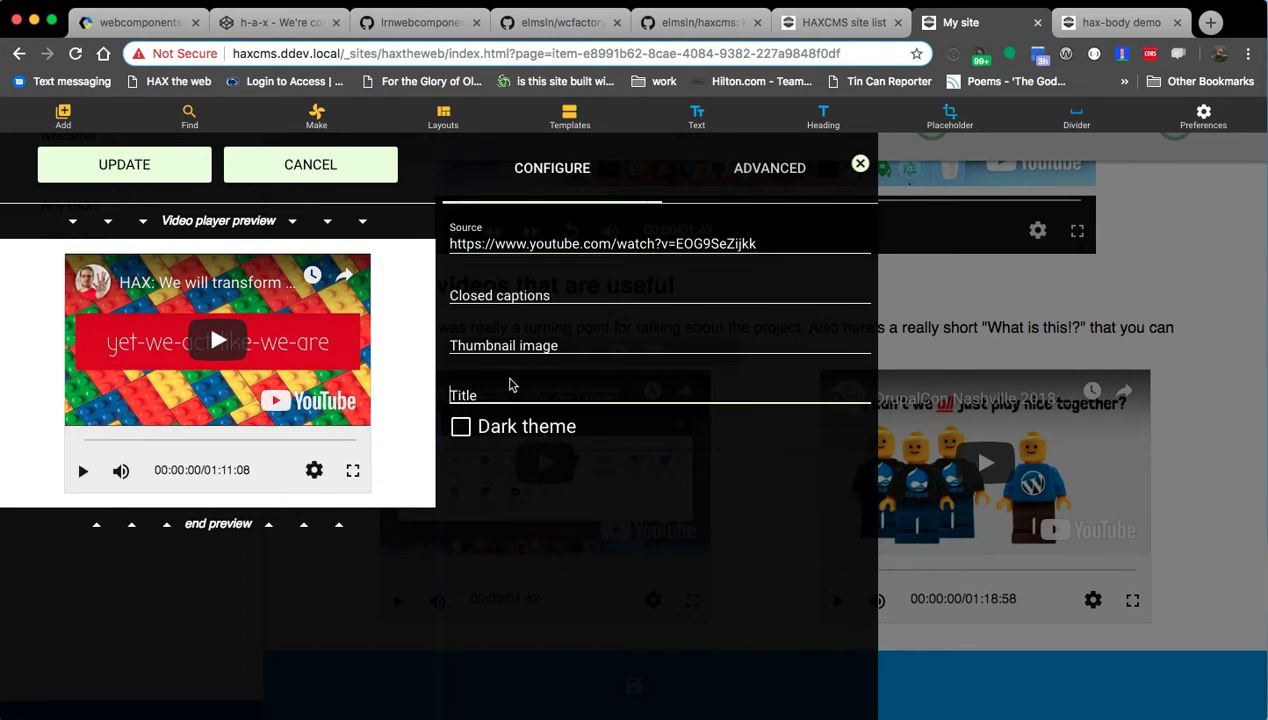
type("HAX:")
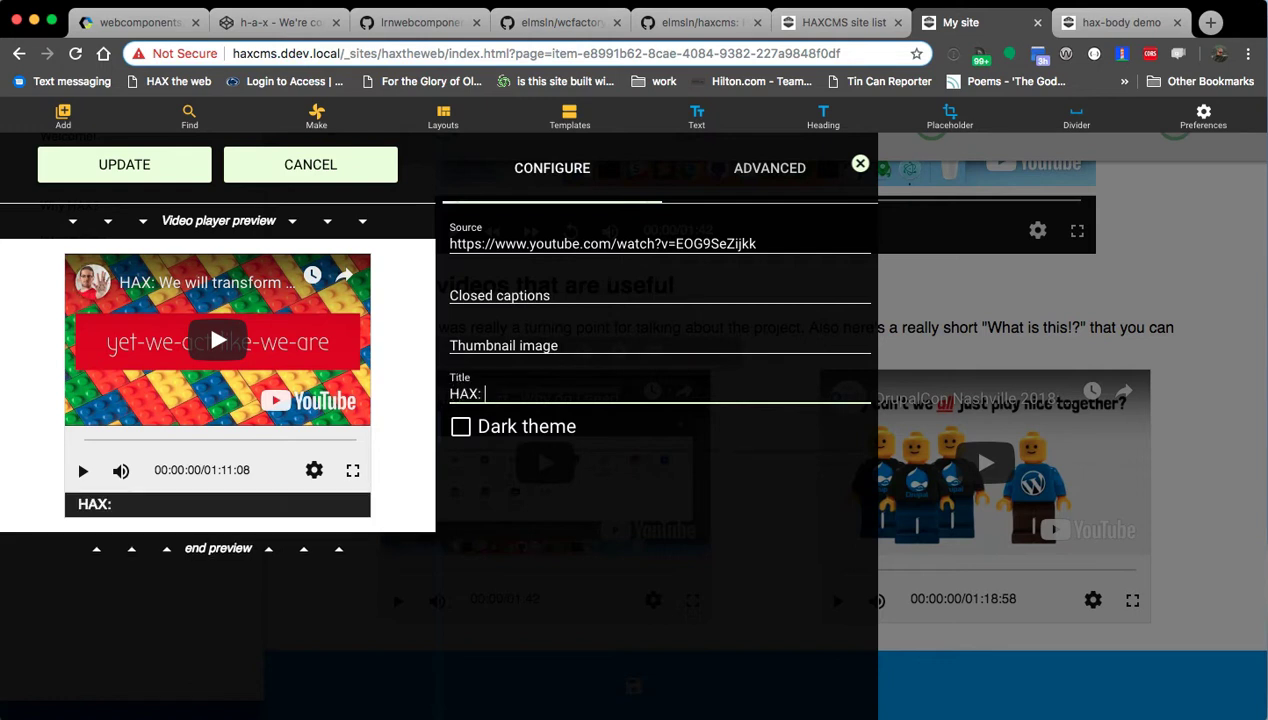
type(" We will trana")
key("super+a")
type("AHX")
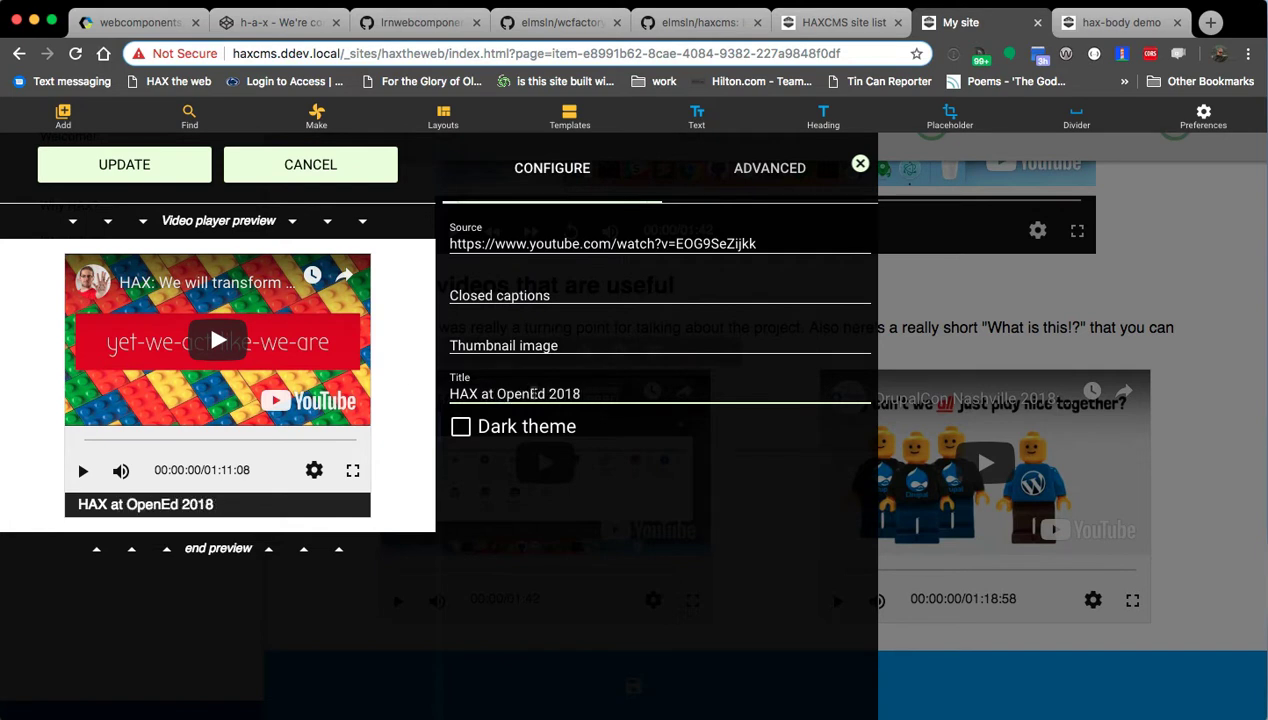
left_click(157, 176)
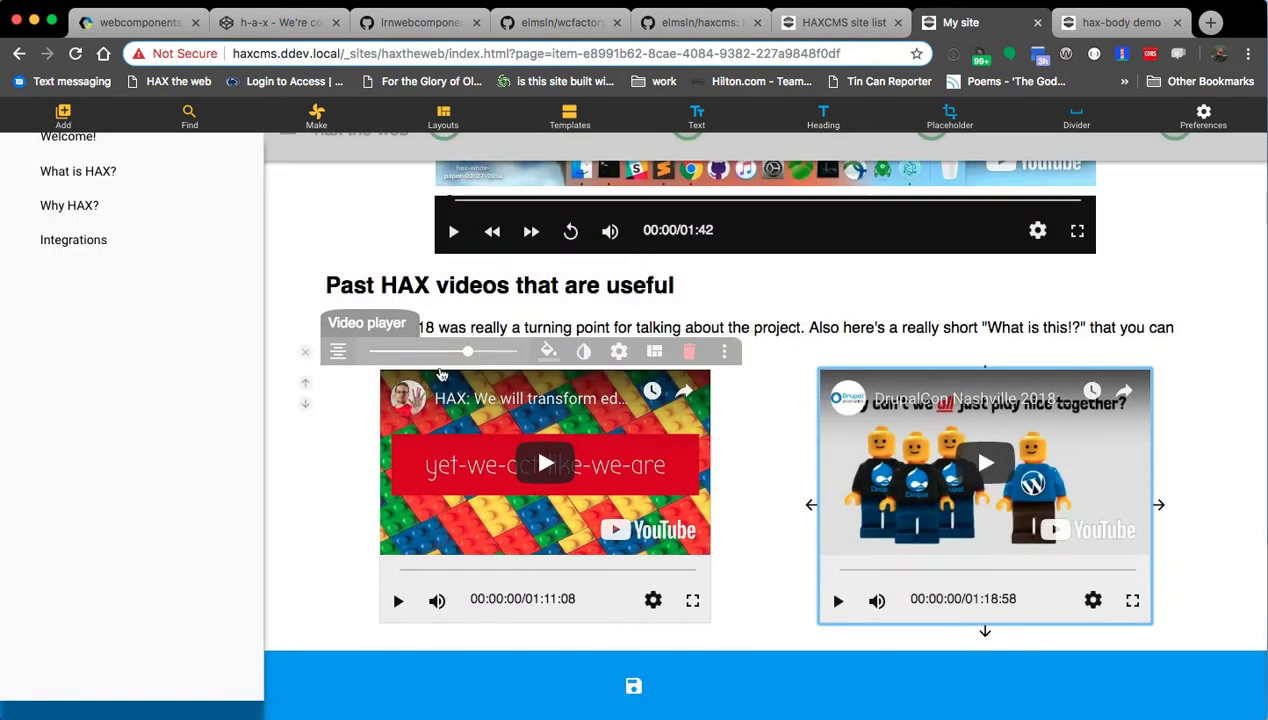
Give the right DrupalCon video the title 'Drupalcon 2018'.
left_click(514, 352)
left_click(487, 356)
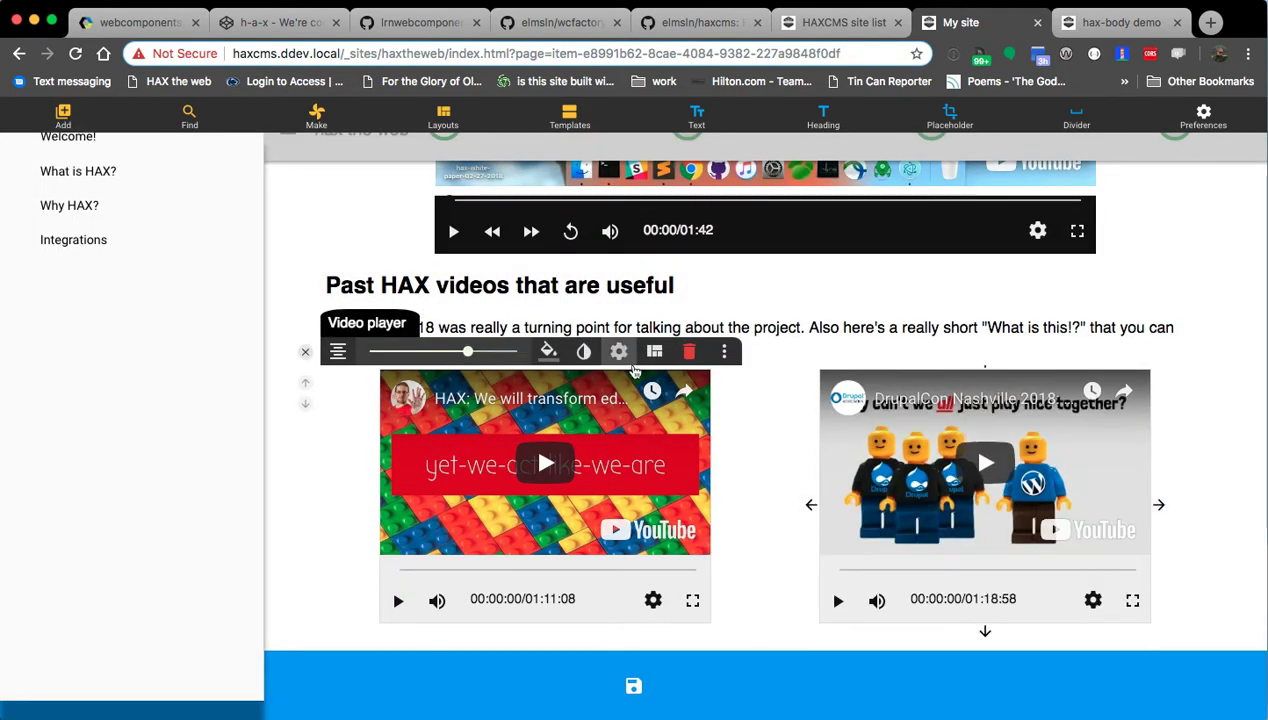
scroll(771, 416, "down", 1)
left_click(803, 586)
left_click(1044, 572)
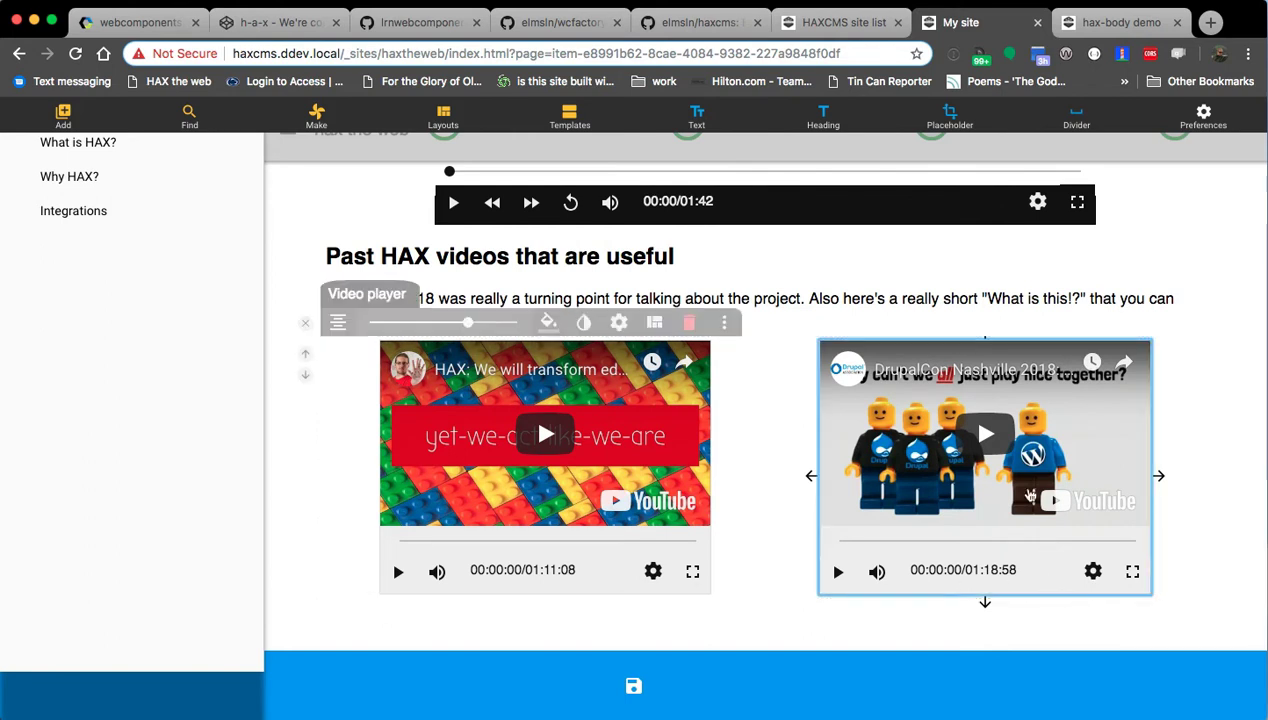
left_click(619, 323)
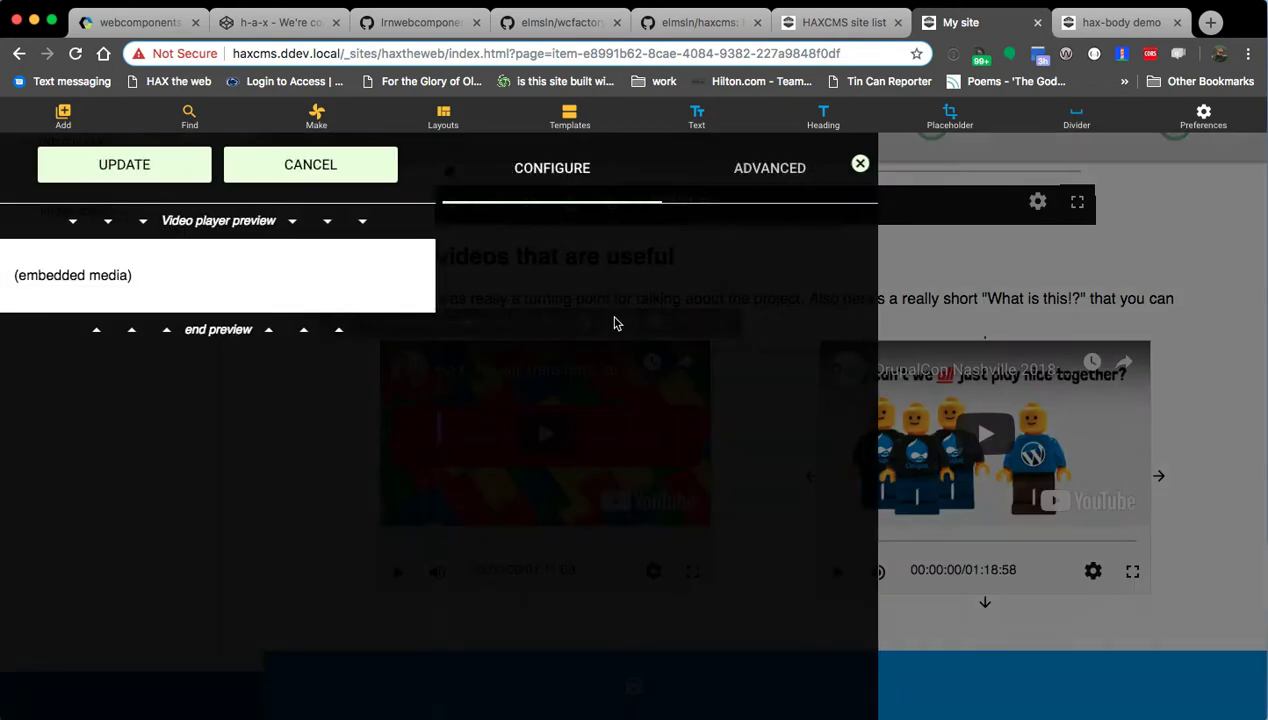
left_click(535, 388)
type("Drupalcon 2018")
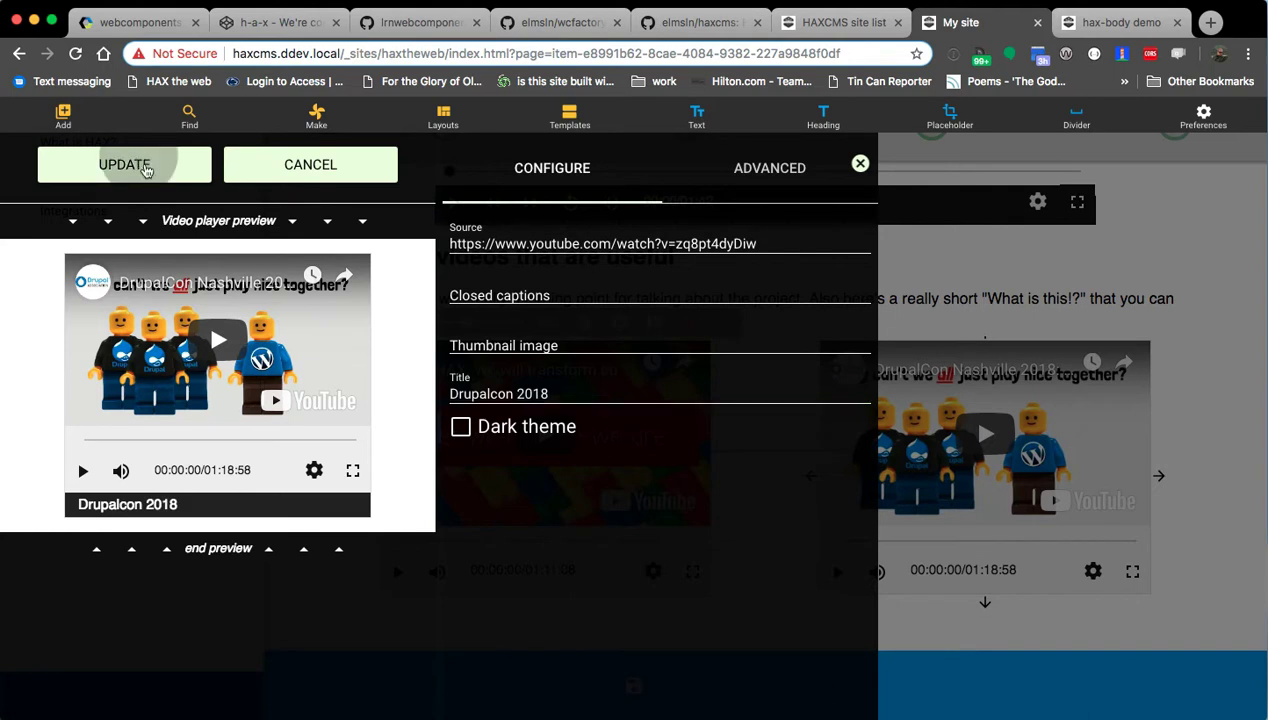
left_click(128, 162)
scroll(456, 512, "up", 5)
scroll(410, 502, "down", 5)
scroll(368, 496, "up", 2)
scroll(372, 500, "up", 4)
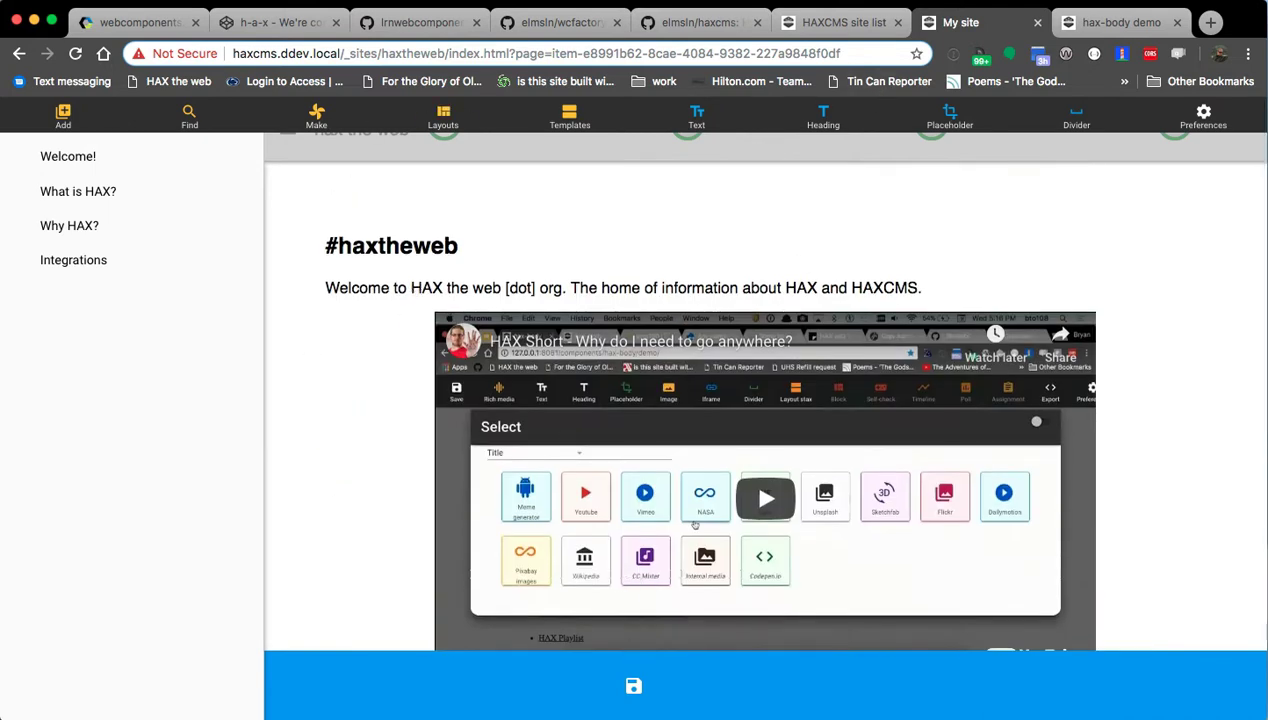
Open the welcome page's index.html in VS Code and save the page in HAXcms.
left_click(2, 438)
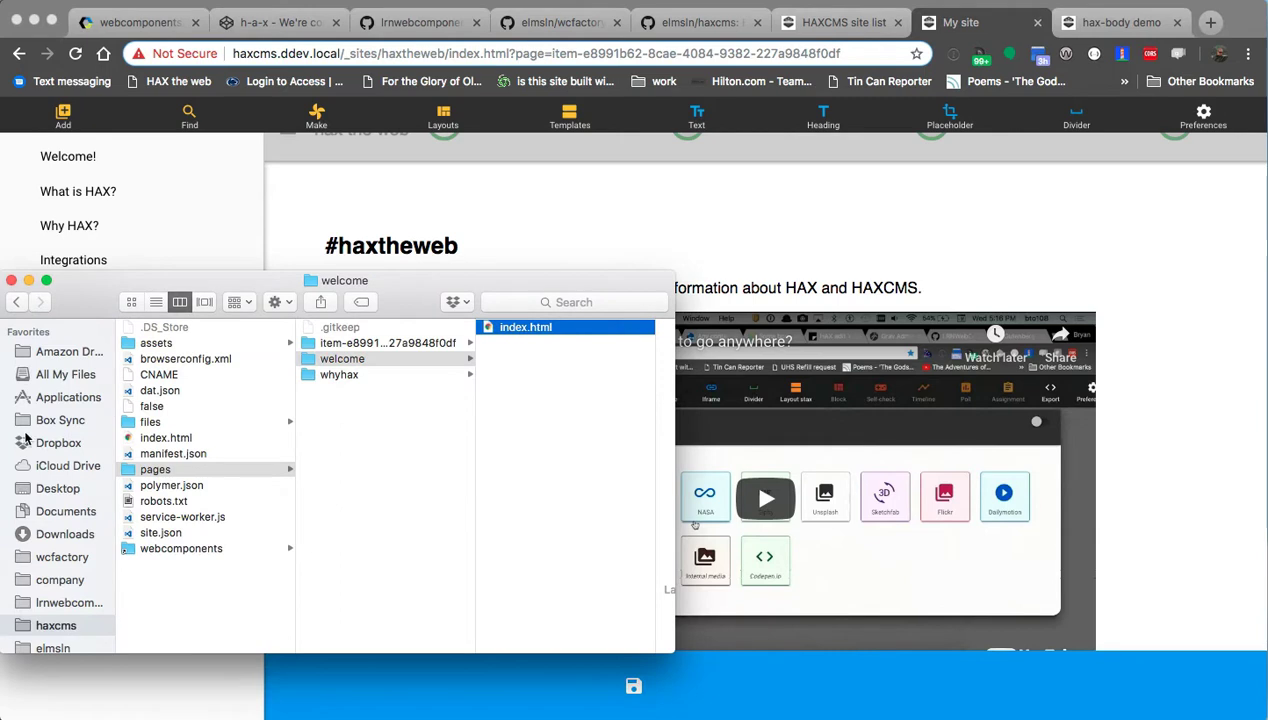
double_click(487, 331)
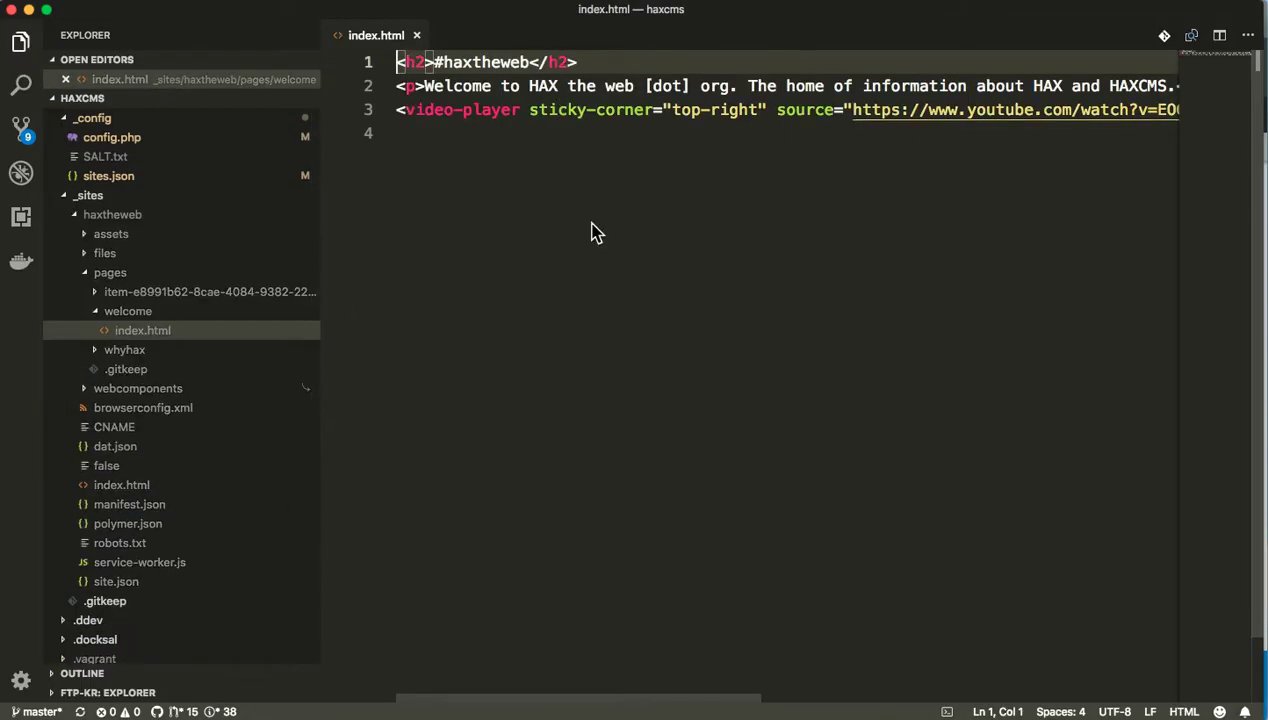
key("super+Tab")
left_click(669, 681)
key("super+Tab")
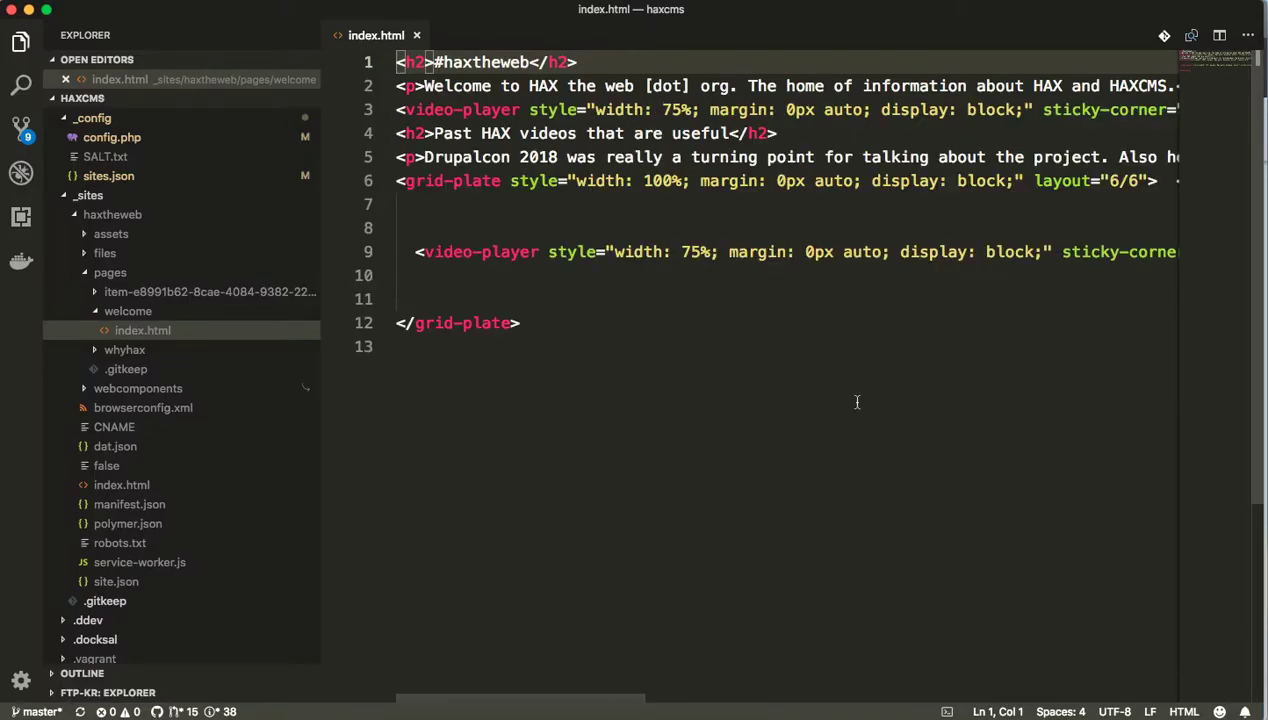
Locate the empty line 8 inside the grid-plate markup in index.html.
left_click(584, 230)
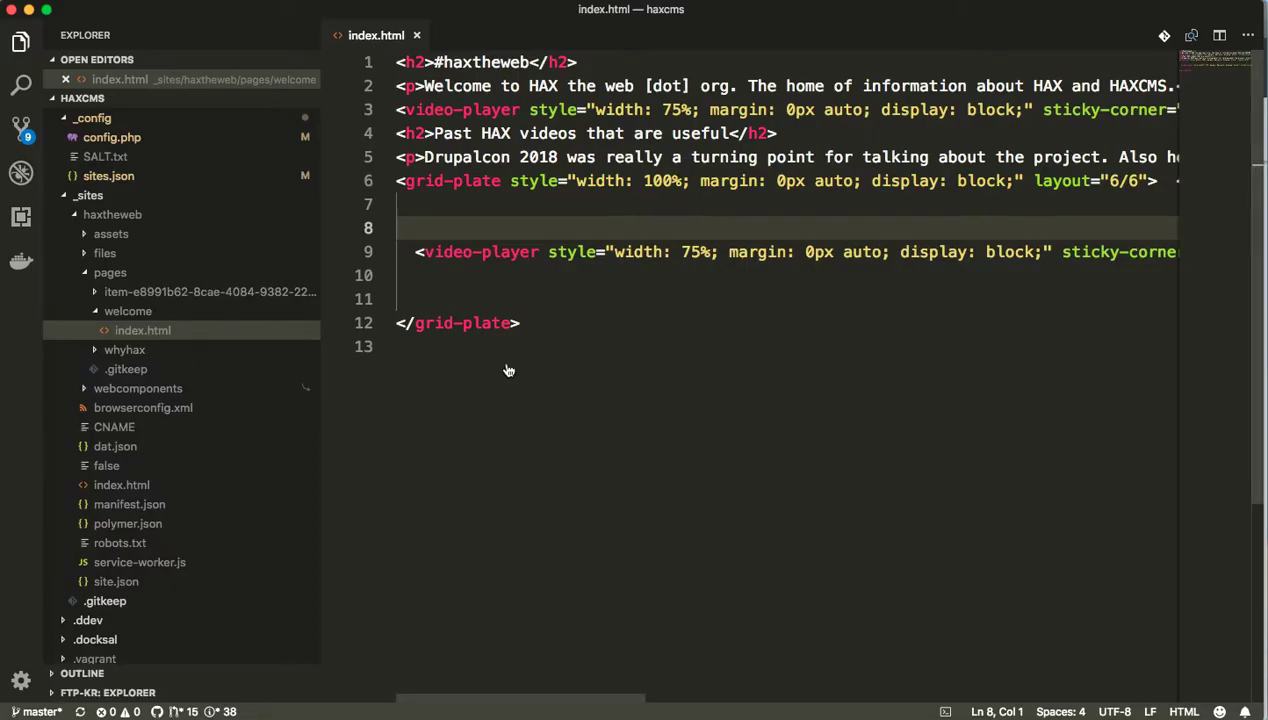
key("super+k")
key("r")
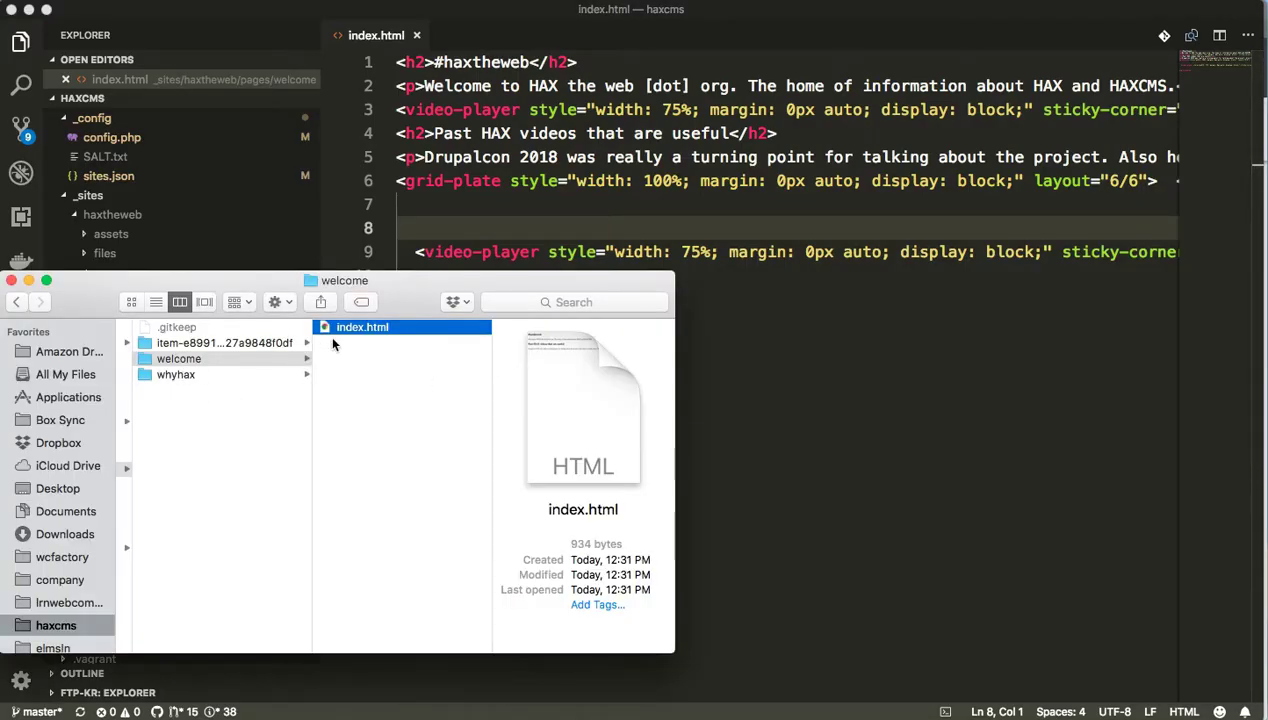
left_click(606, 199)
left_click(625, 158)
left_click(654, 181)
left_click(604, 224)
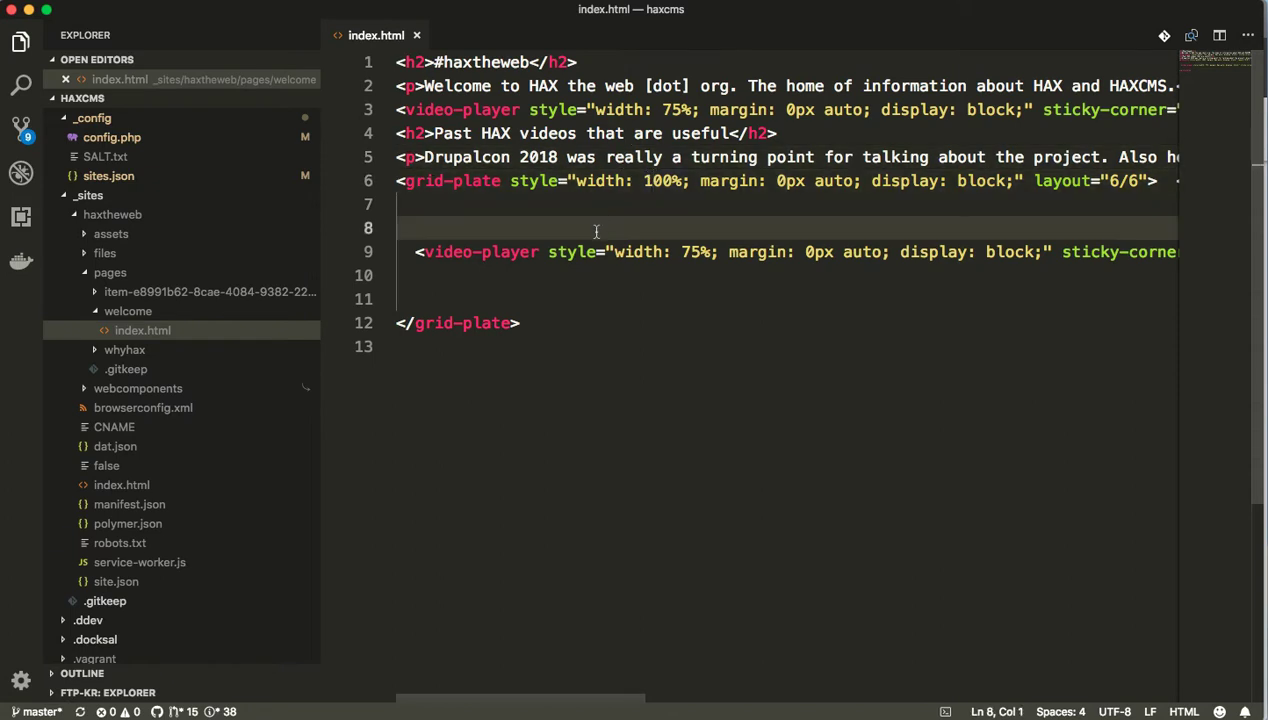
scroll(594, 231, "right", 2)
scroll(570, 228, "left", 2)
Delete the blank lines after the video player inside grid-plate.
left_click(483, 278)
key("Down")
key("BackSpace")
key("BackSpace")
key("Up")
key("BackSpace")
key("BackSpace")
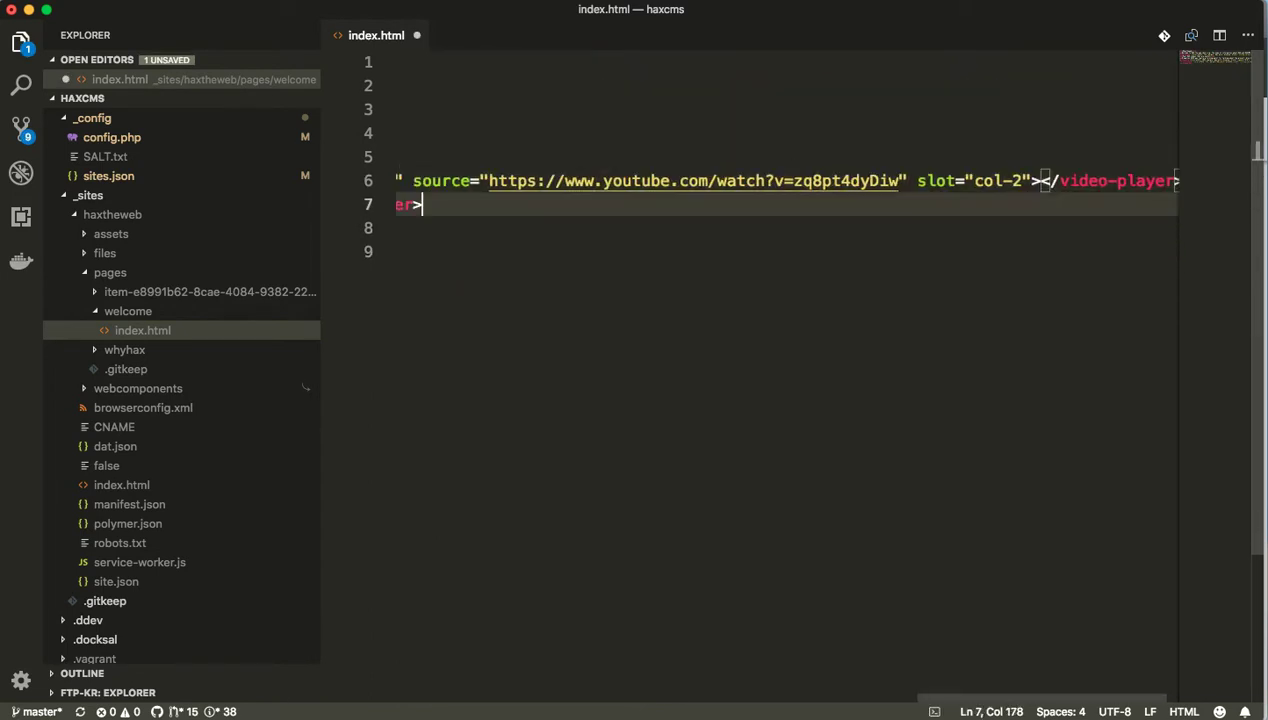
Remove the last empty grid line and clear the old intro paragraph text on line 5.
key("Down")
key("Down")
key("Down")
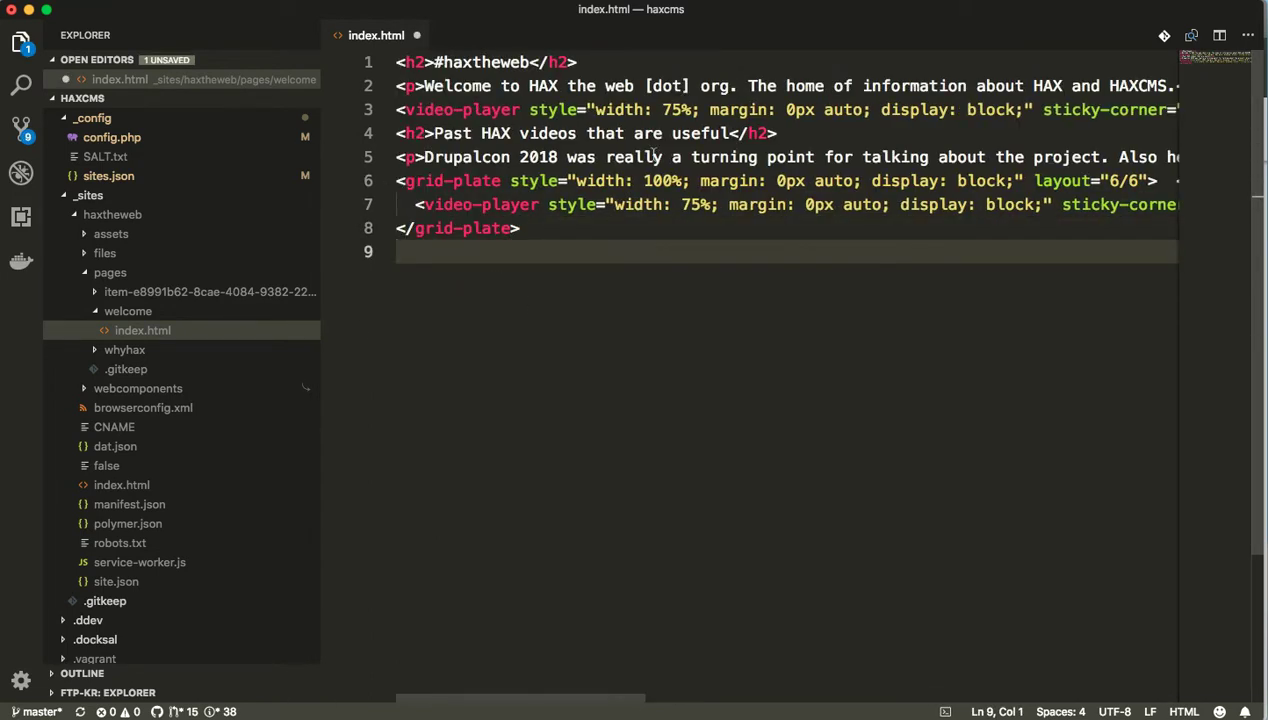
scroll(559, 160, "right", 10)
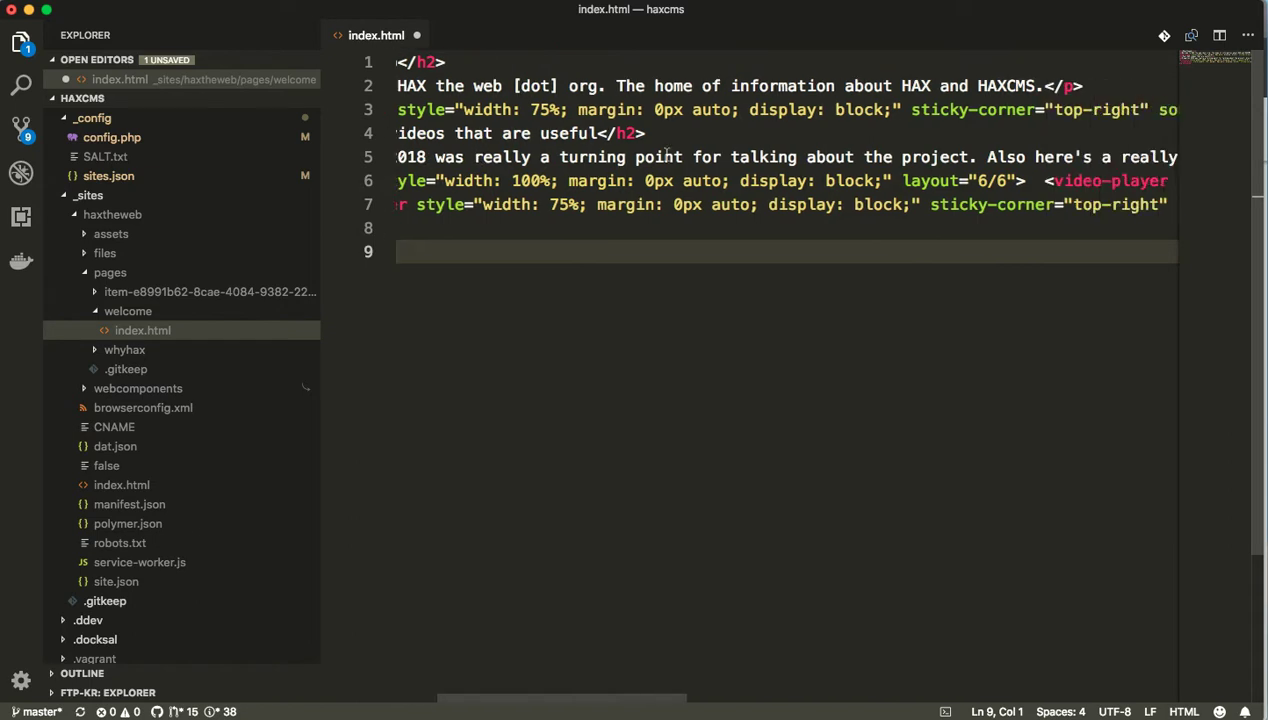
left_click_drag(638, 158, 1060, 157)
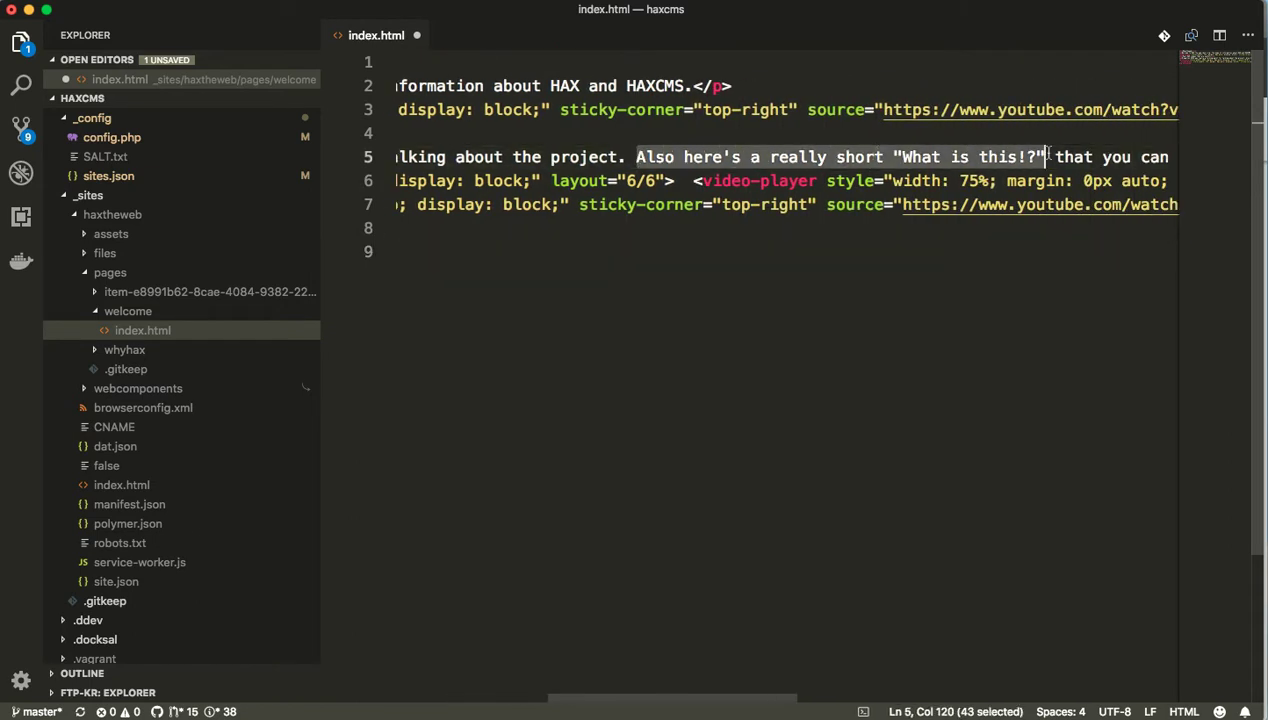
key("BackSpace")
left_click(941, 157, "shift")
key("BackSpace")
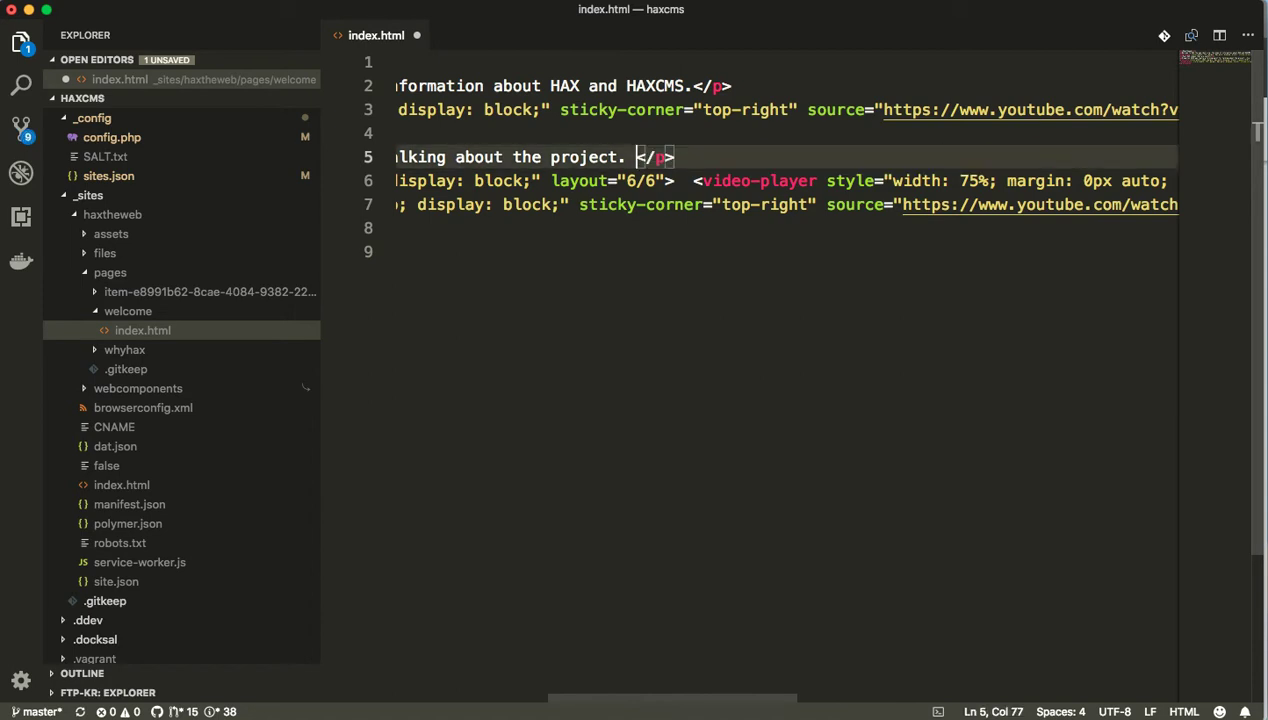
scroll(689, 165, "left", 10)
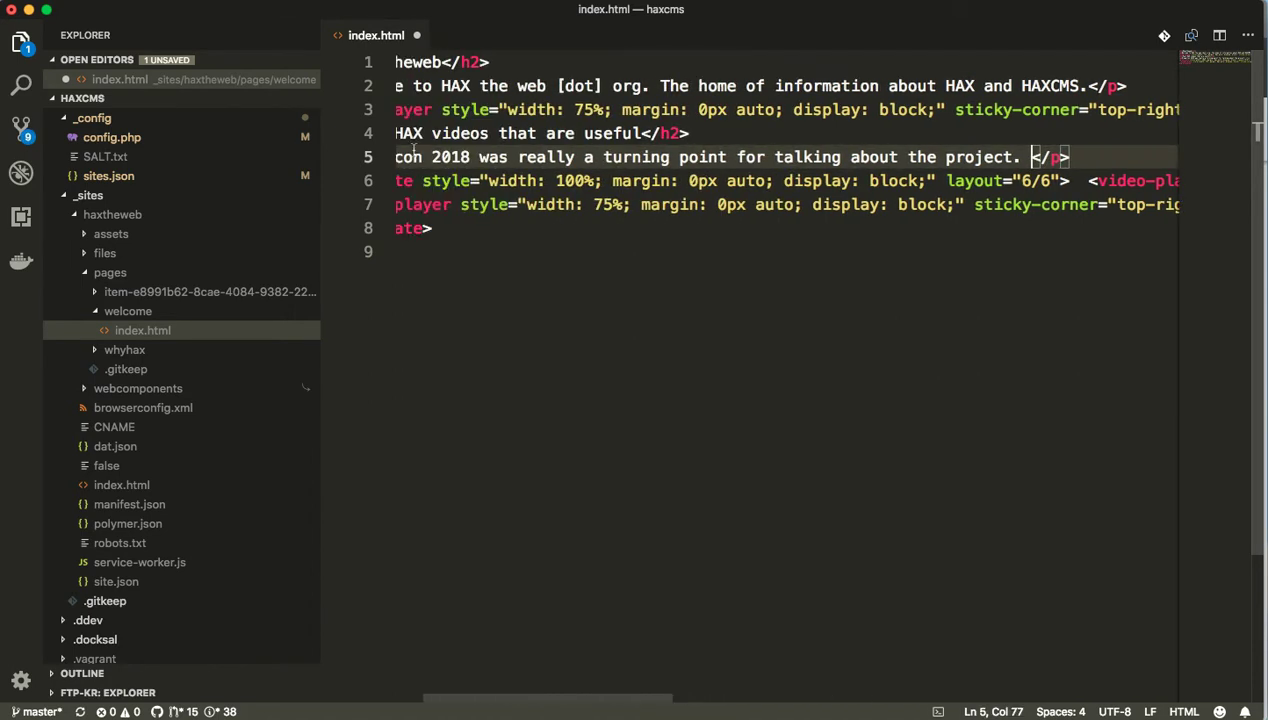
left_click(424, 157, "shift")
key("BackSpace")
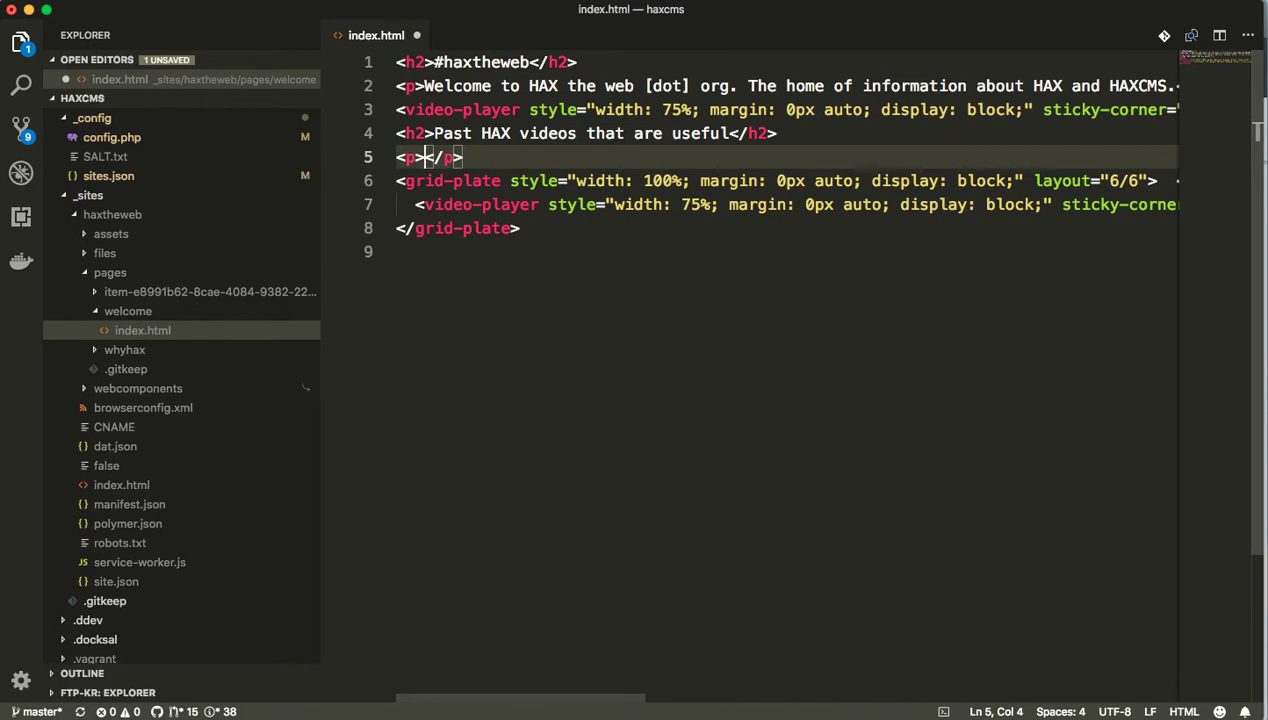
Write the intro 'Here are some talks from national conferences (OpenEd and Drupalcon 2018)'.
type("e")
key("BackSpace")
type("Here are some talks ")
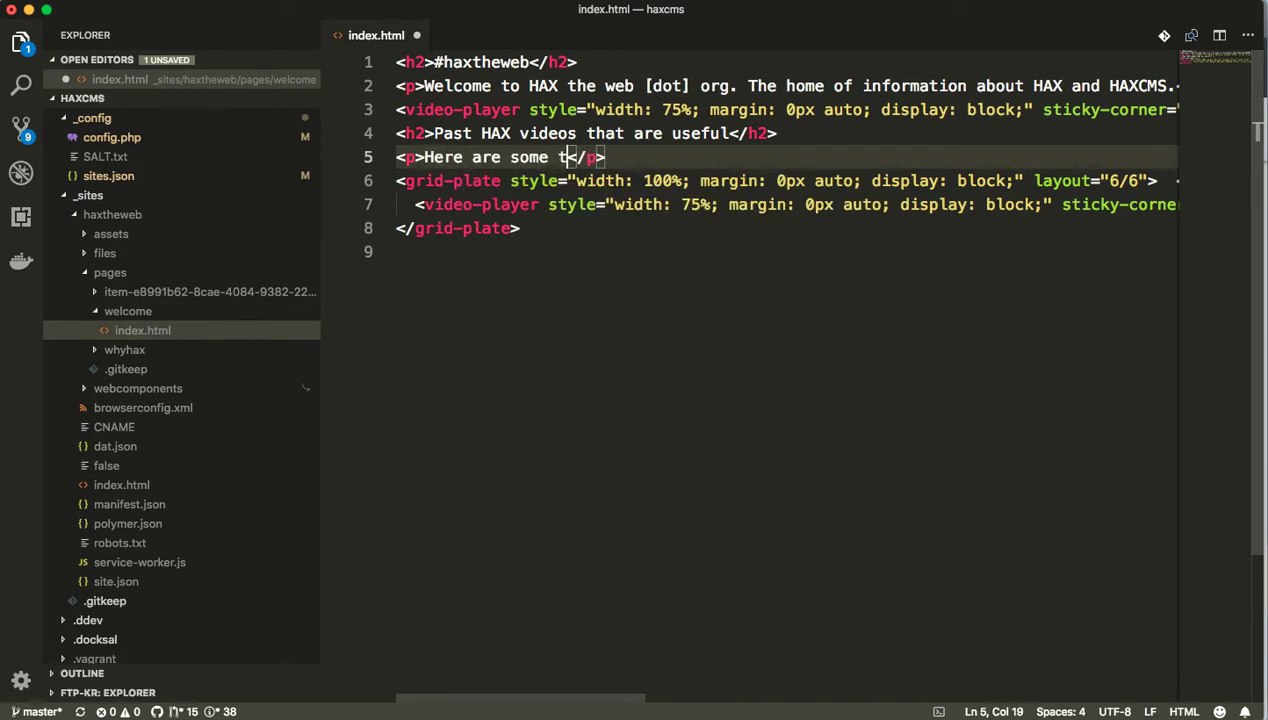
type("from ")
type("national confer")
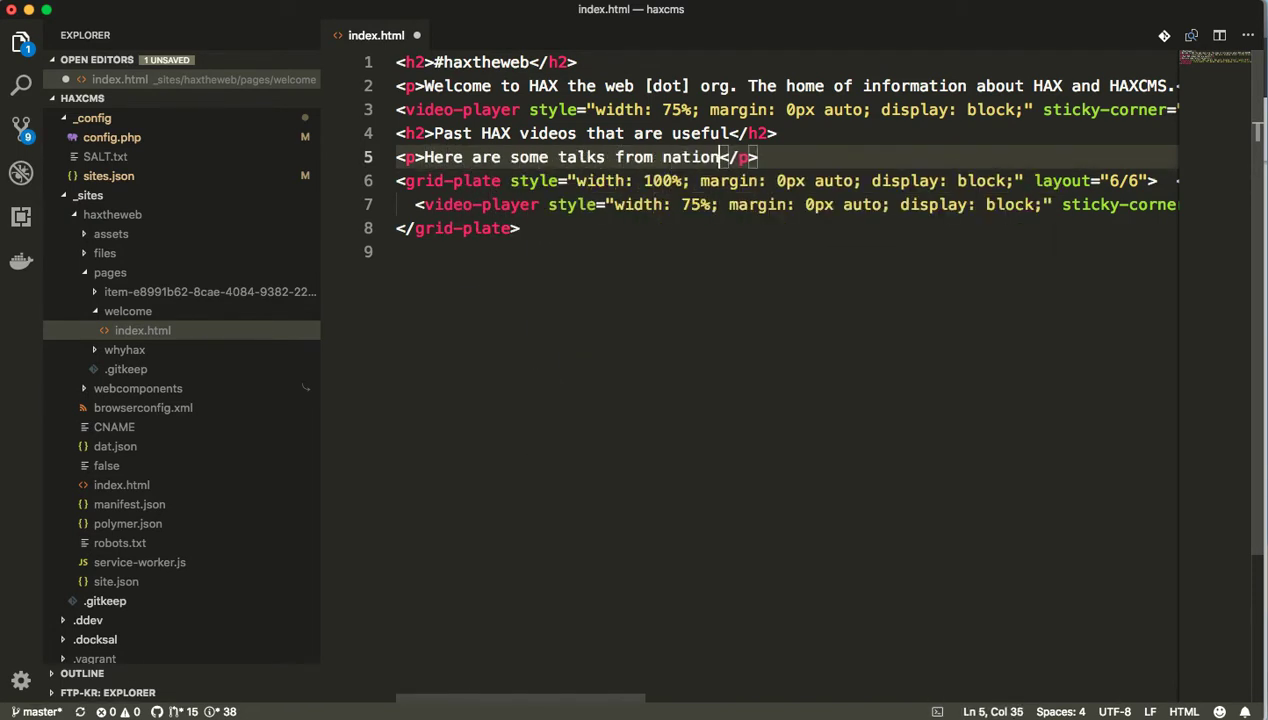
type("ences")
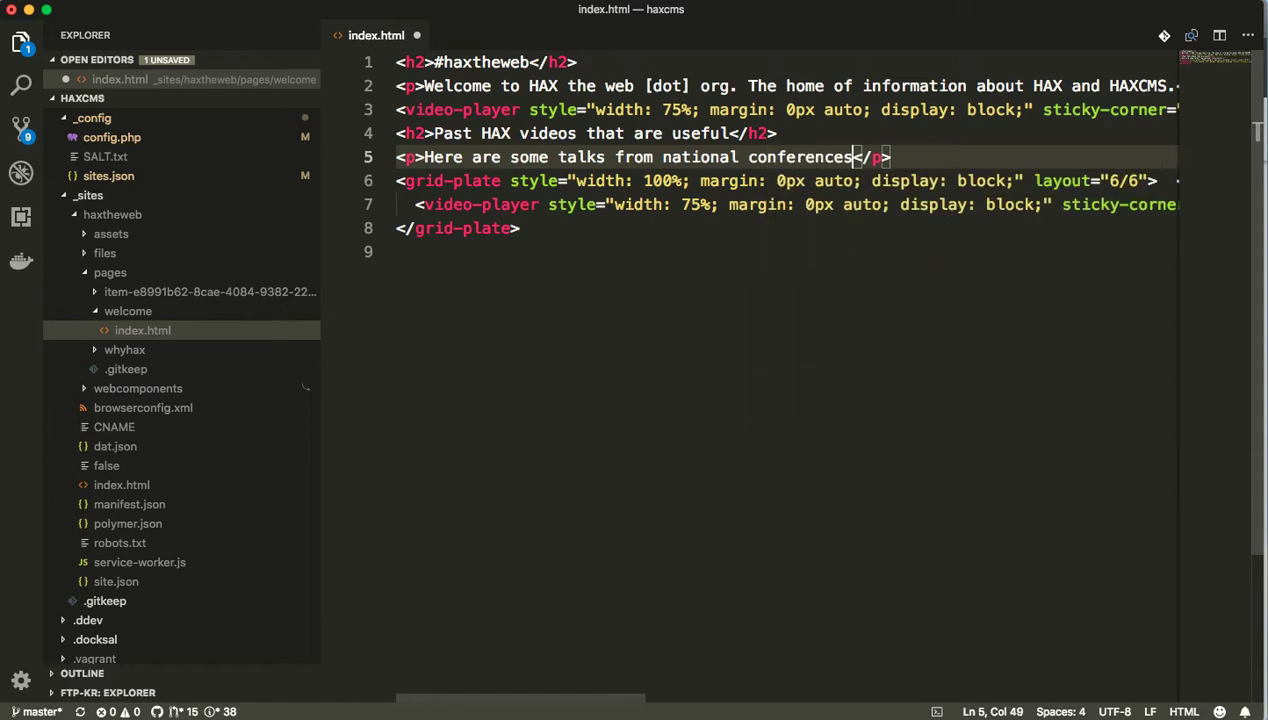
type(".")
key("BackSpace")
type("(D")
key("BackSpace")
type("OpenEd and Drupalcon)")
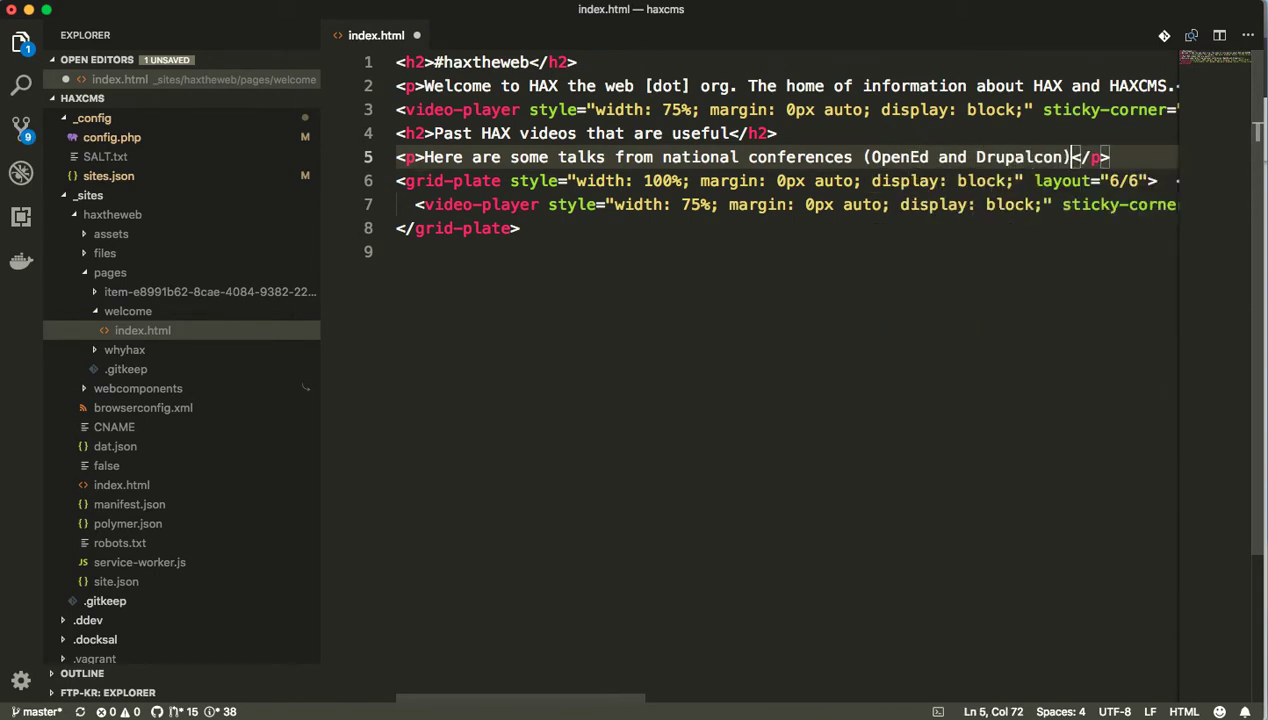
key("Left")
type("2017")
key("BackSpace")
type("8")
Drop the year after Drupalcon and insert 'in 2018' before '(OpenEd'.
double_click(1085, 157)
key("BackSpace")
key("BackSpace")
left_click(863, 157)
type("in 2018")
Retitle the heading '2018 Conference talks', remove 'in 2018' from the intro, and save index.html.
key("Up")
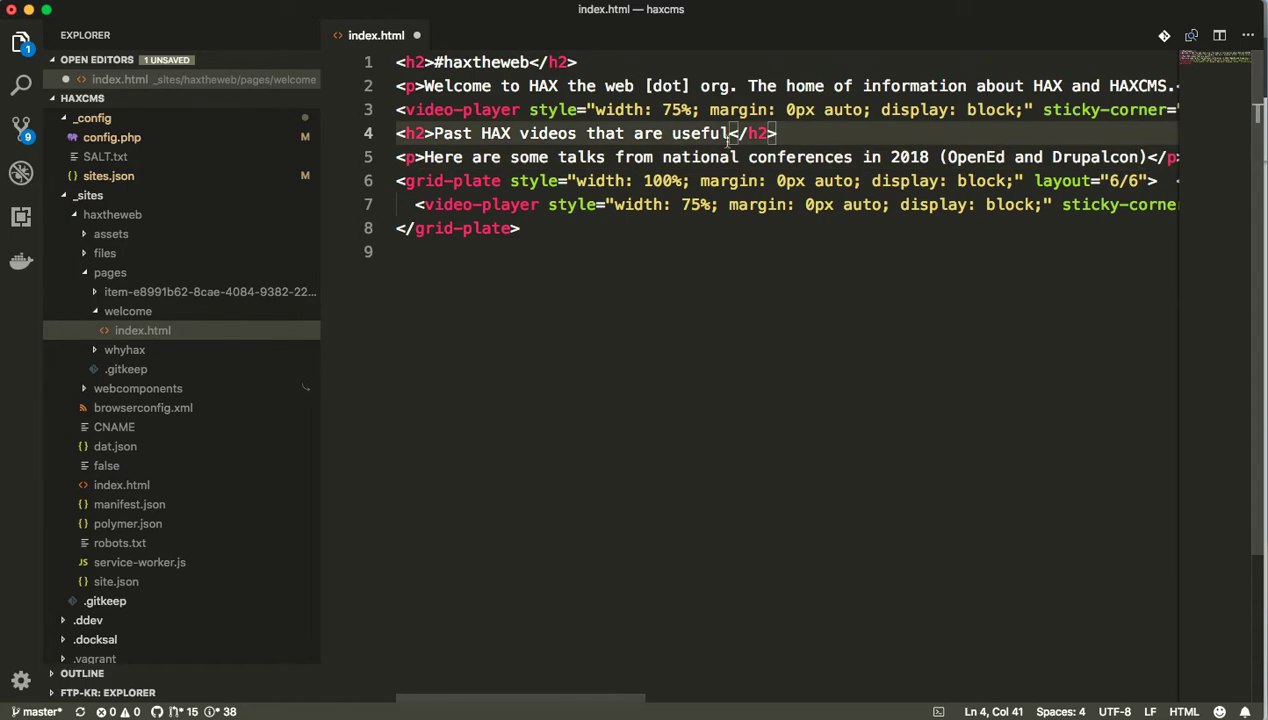
left_click_drag(733, 133, 473, 133)
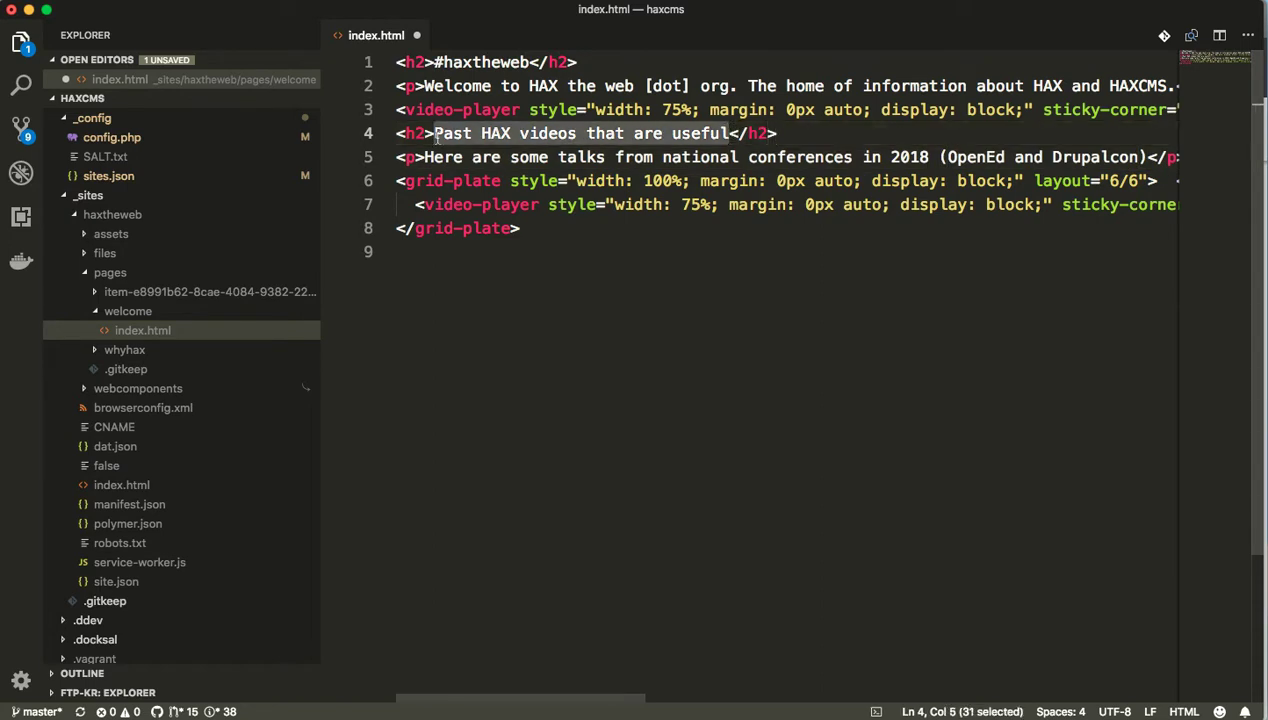
type("2018 Conference talks")
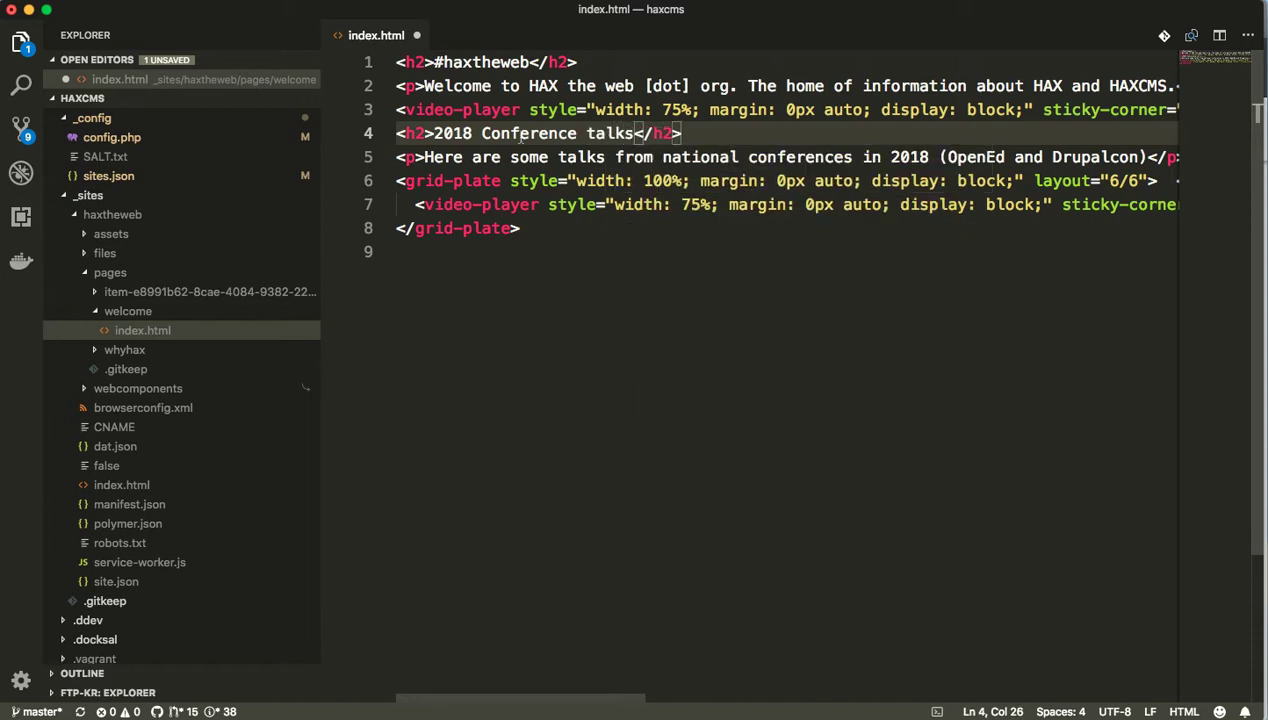
left_click_drag(938, 157, 862, 157)
key("BackSpace")
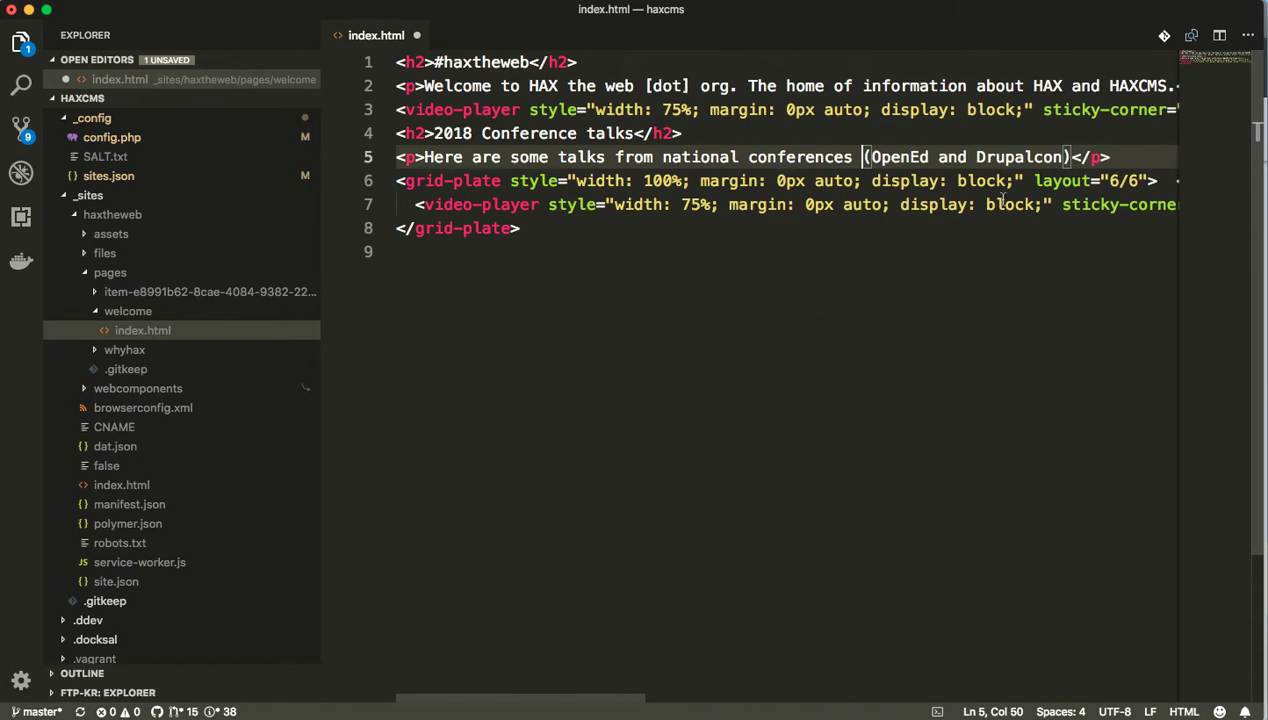
left_click(627, 181)
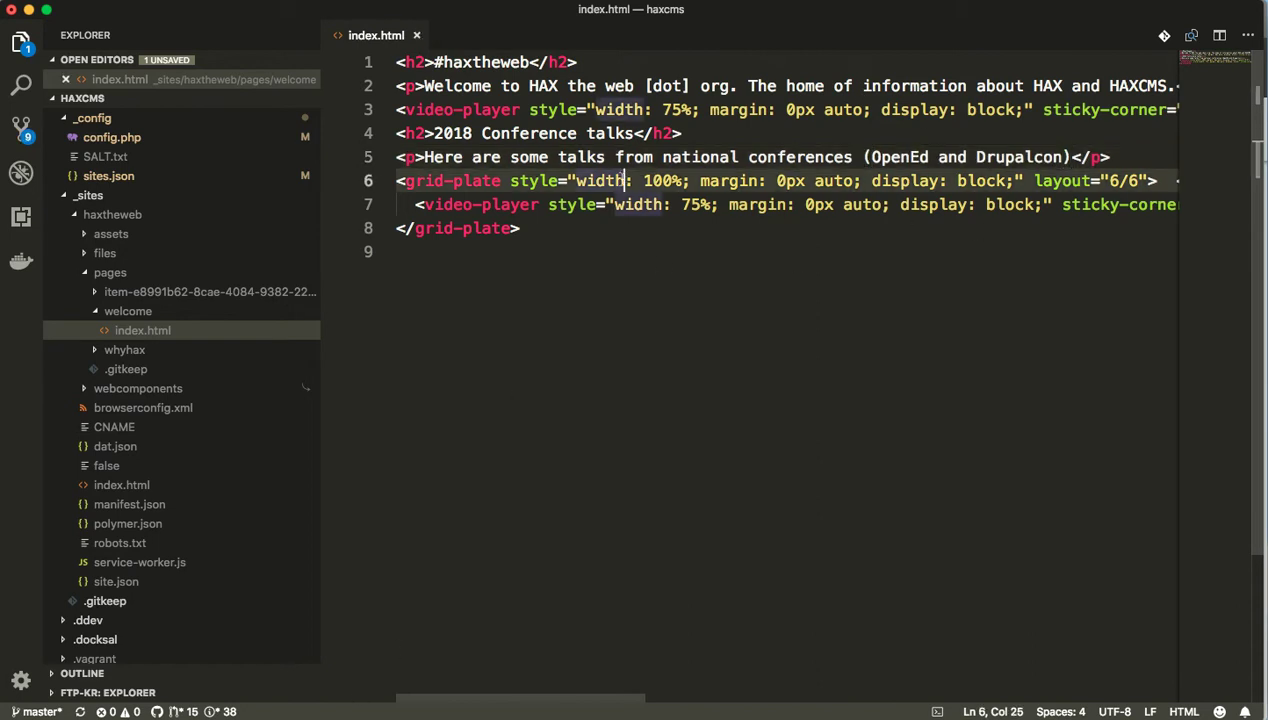
key("super+s")
key("super+Tab")
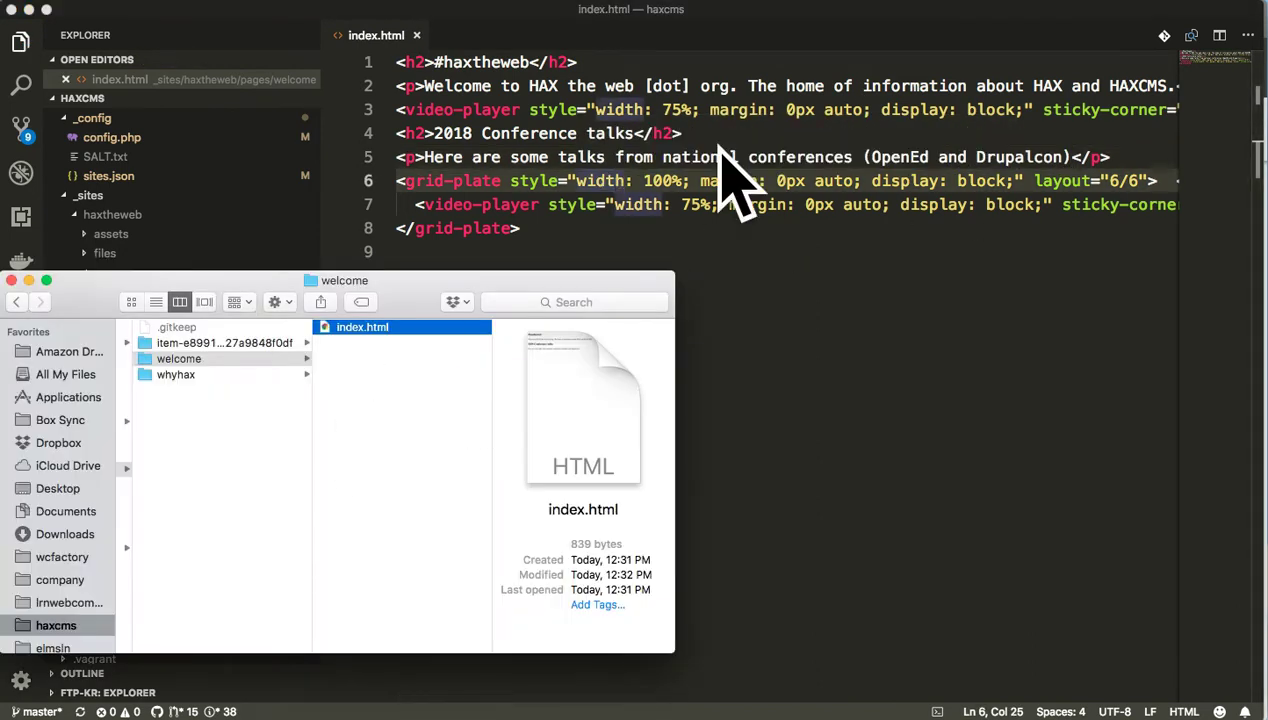
Reload the Welcome page in the browser and scroll to the conference talks section.
key("super+Tab")
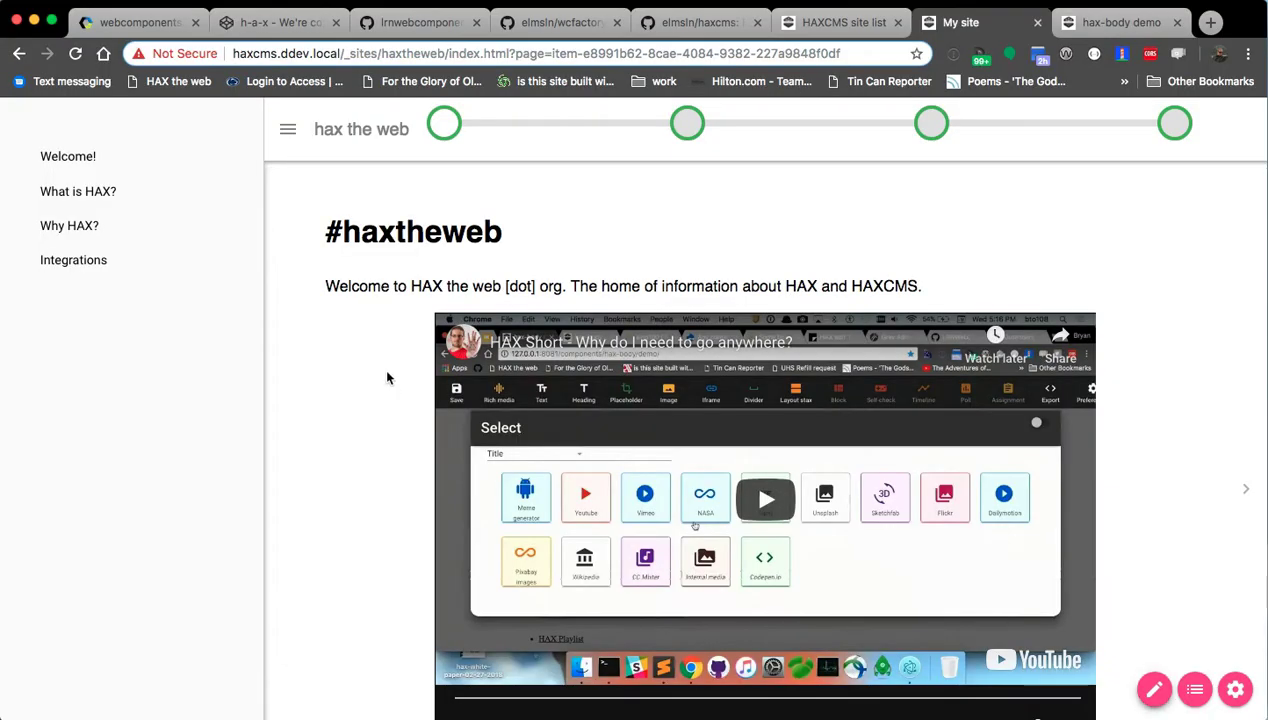
scroll(392, 384, "down", 5)
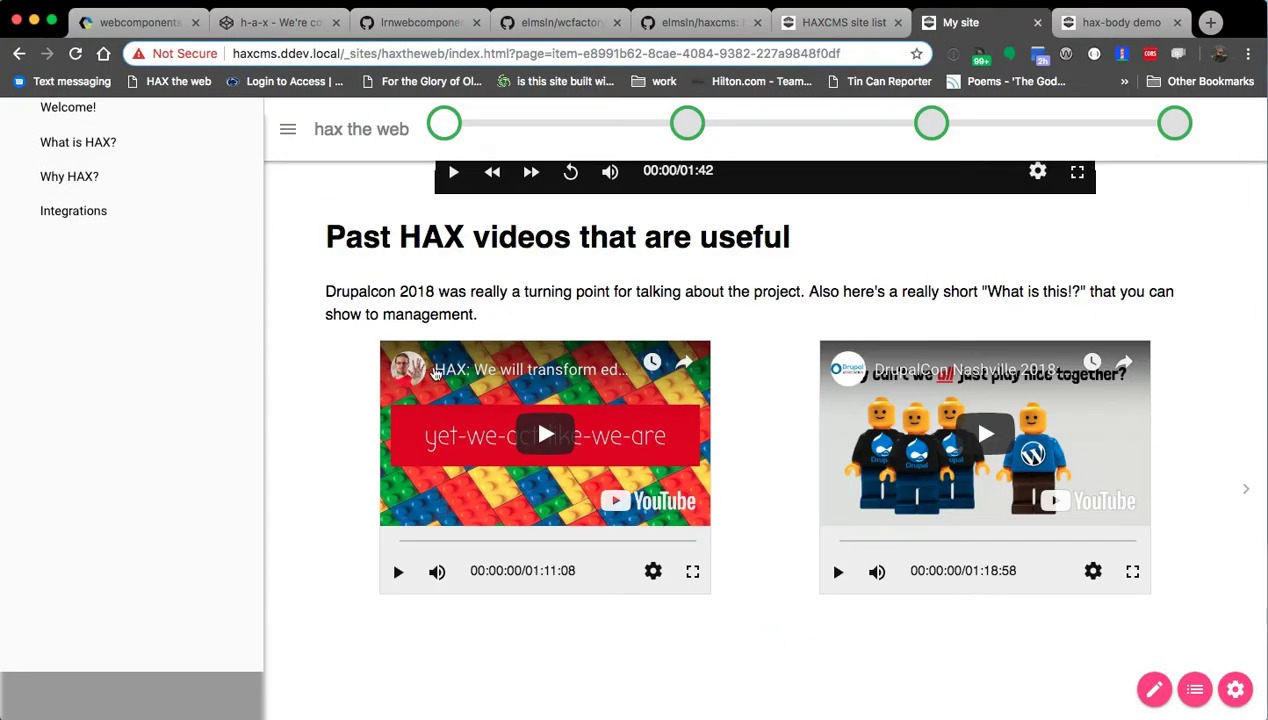
scroll(436, 378, "up", 5)
left_click(687, 122)
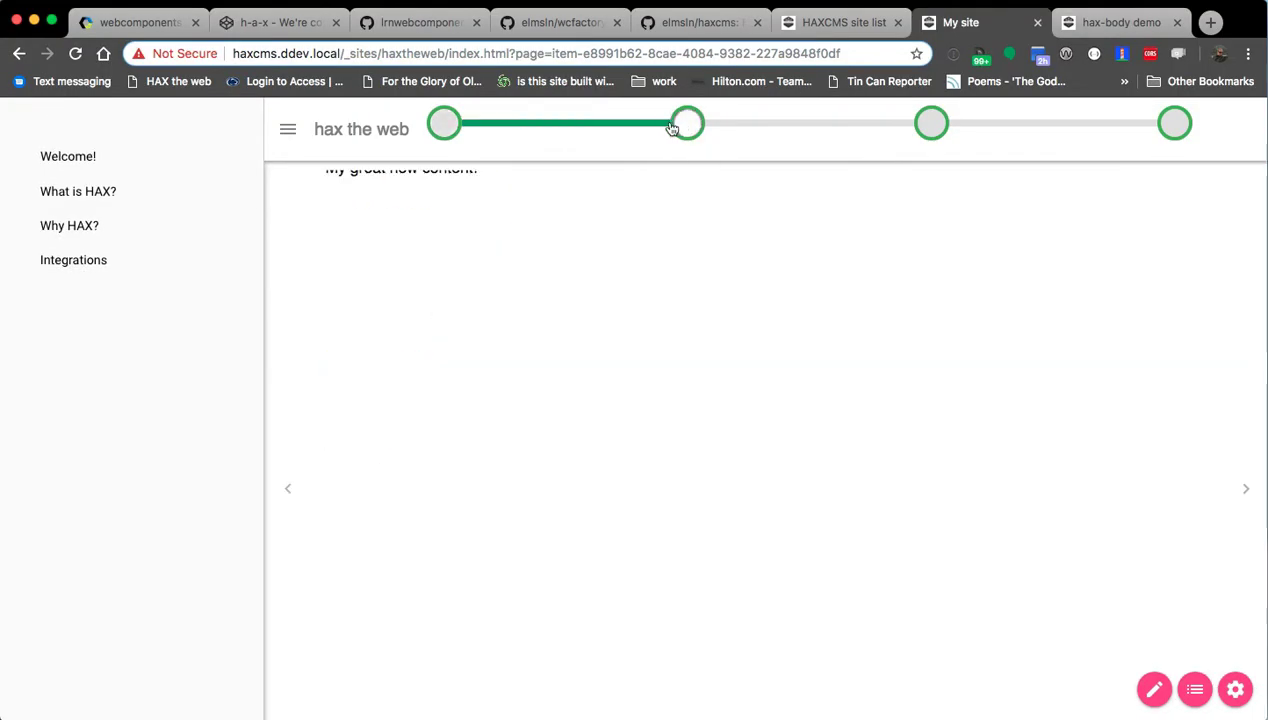
left_click(444, 122)
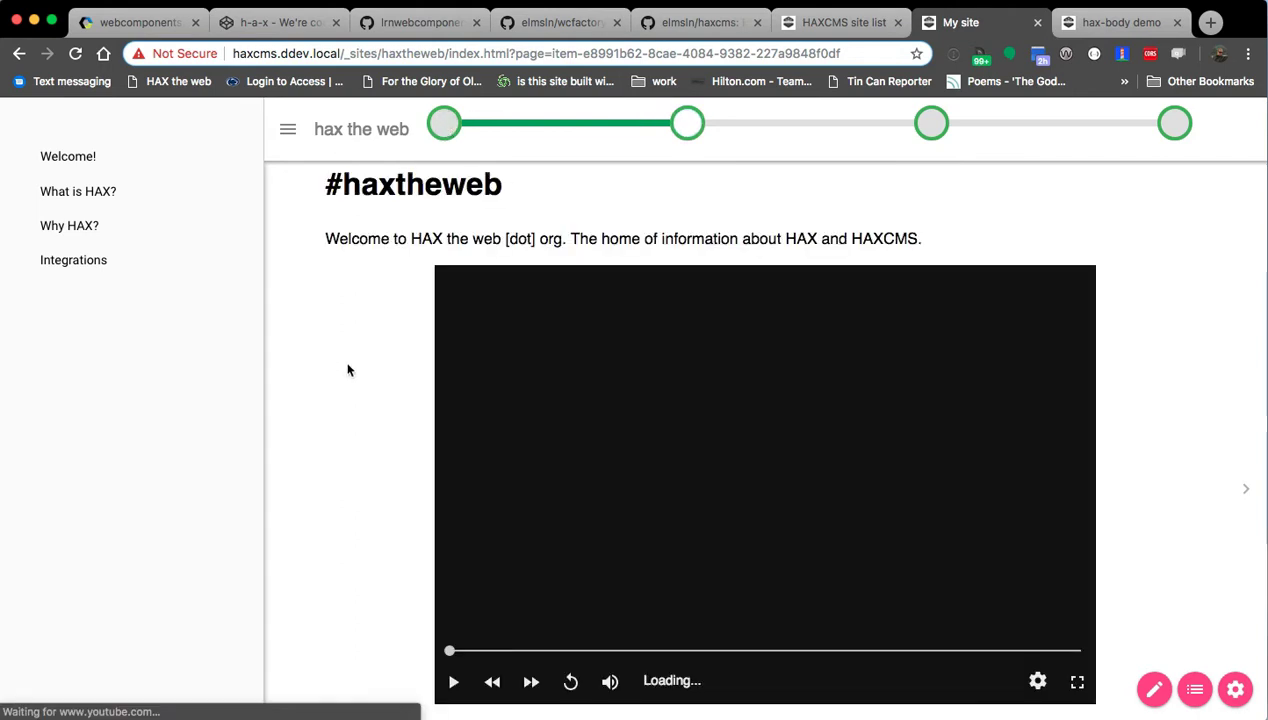
scroll(349, 370, "down", 10)
scroll(342, 368, "down", 2)
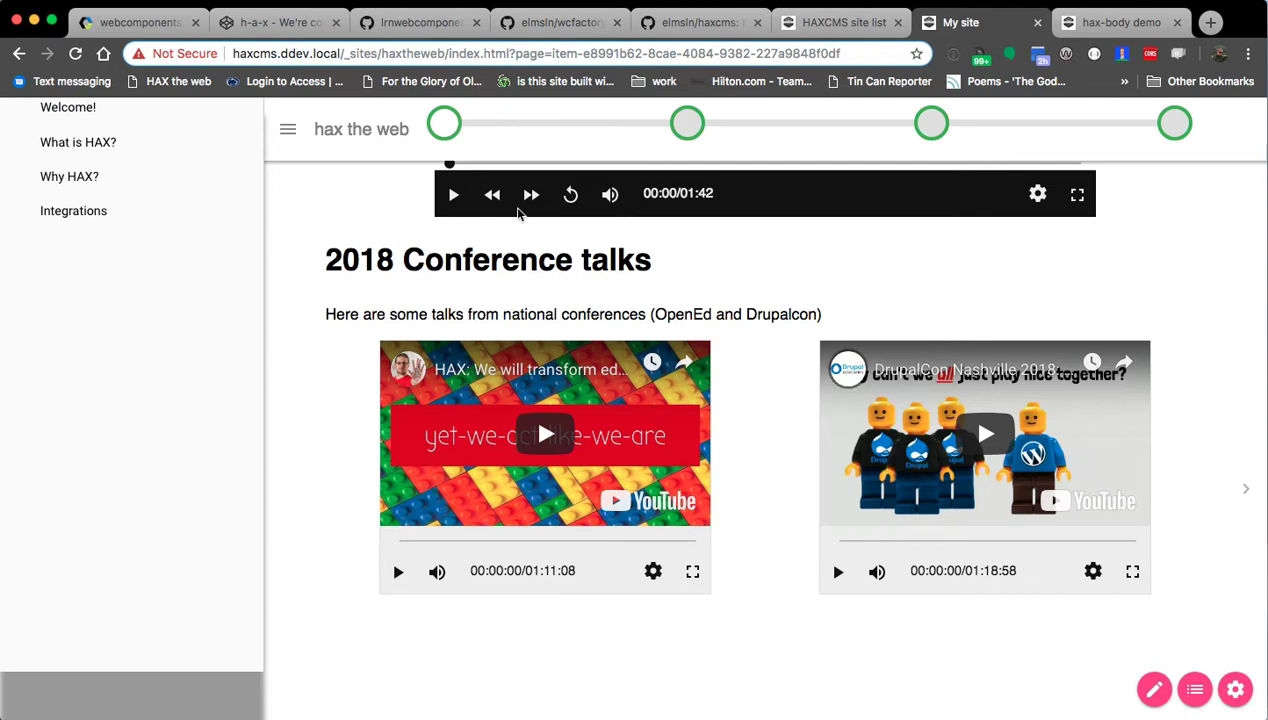
Replace 'and' with '&' in the talks intro sentence and save the page.
left_click(1152, 690)
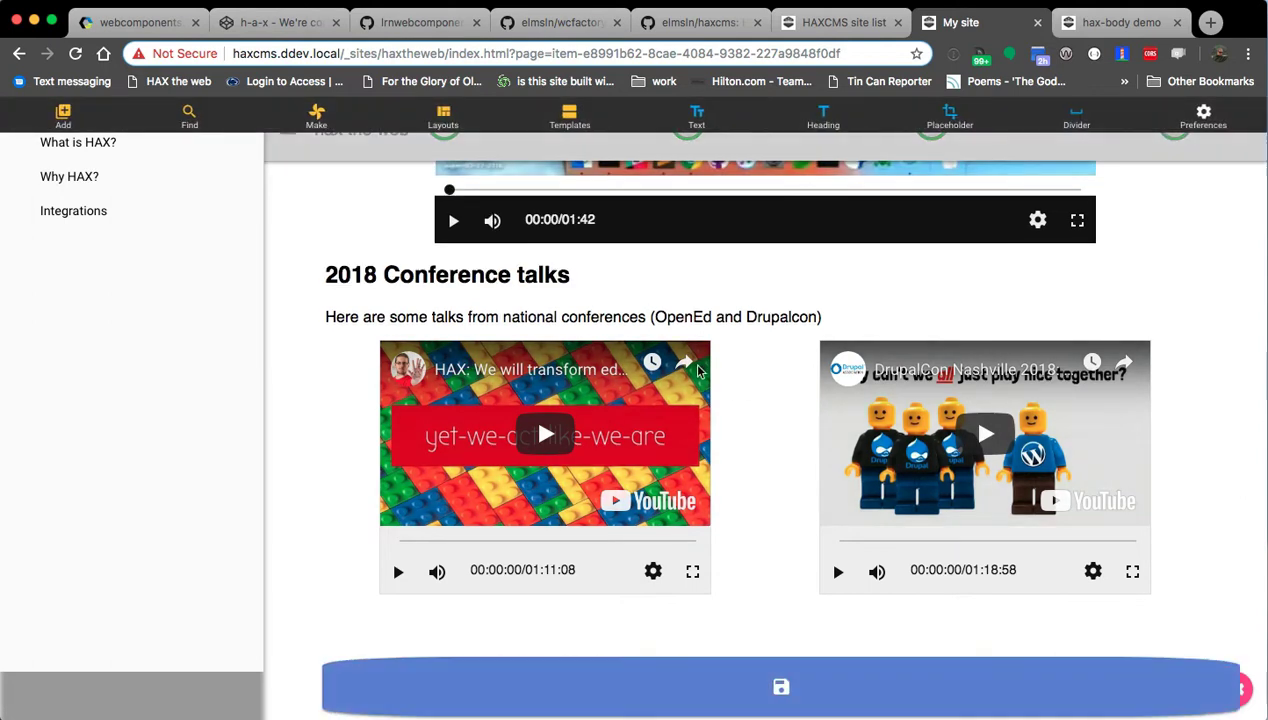
double_click(729, 317)
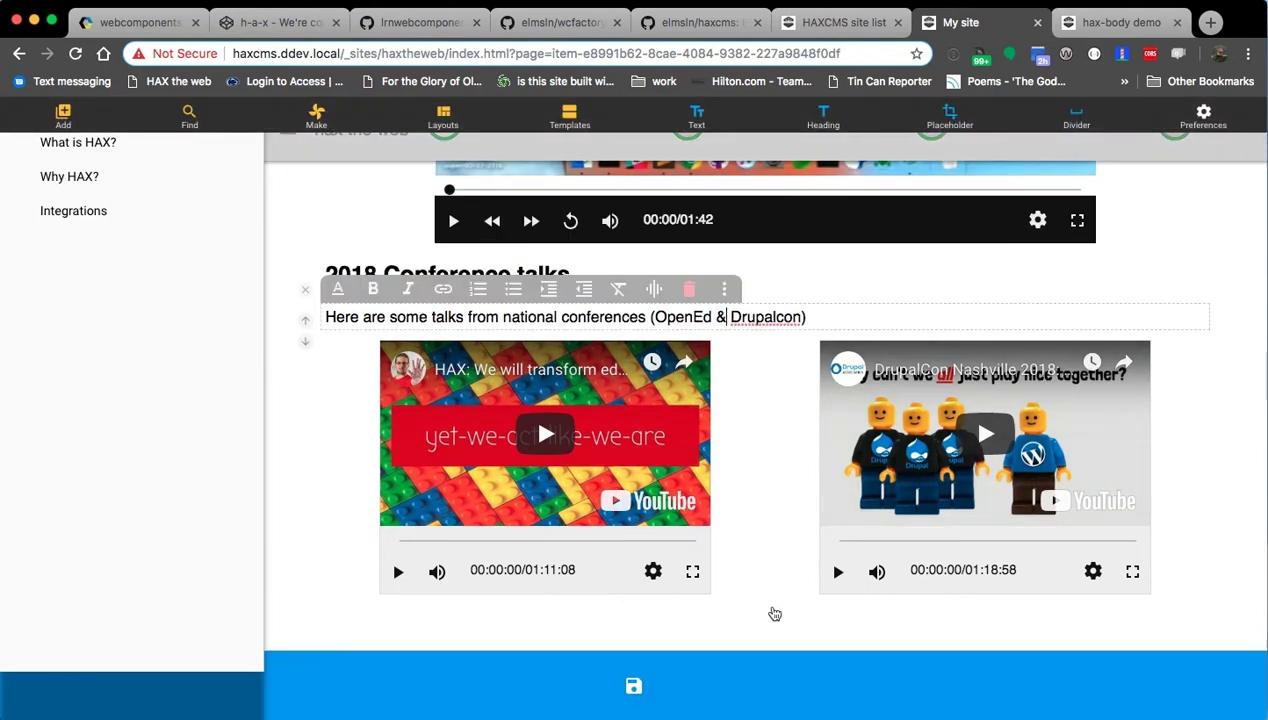
left_click(733, 686)
key("super+Tab")
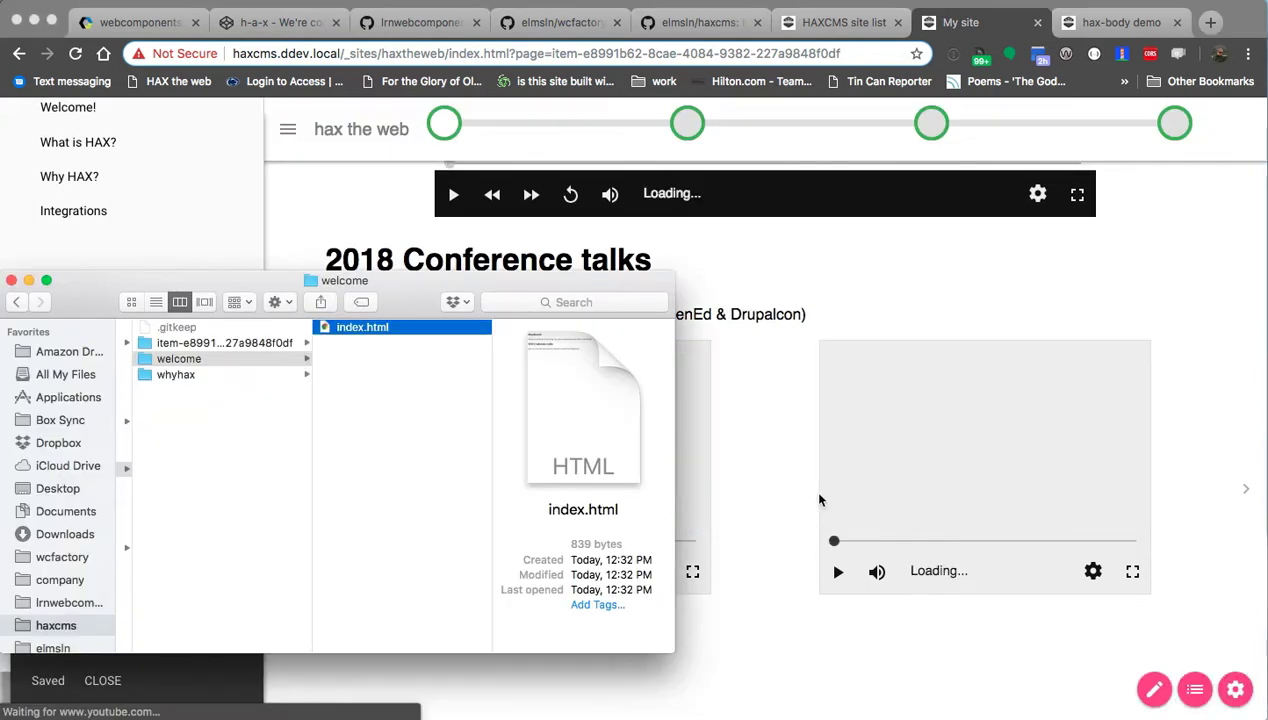
key("super+Tab")
Check lines 5–10 of index.html for the '(OpenEd & Drupalcon)' edit, then return to the browser.
left_click(887, 157)
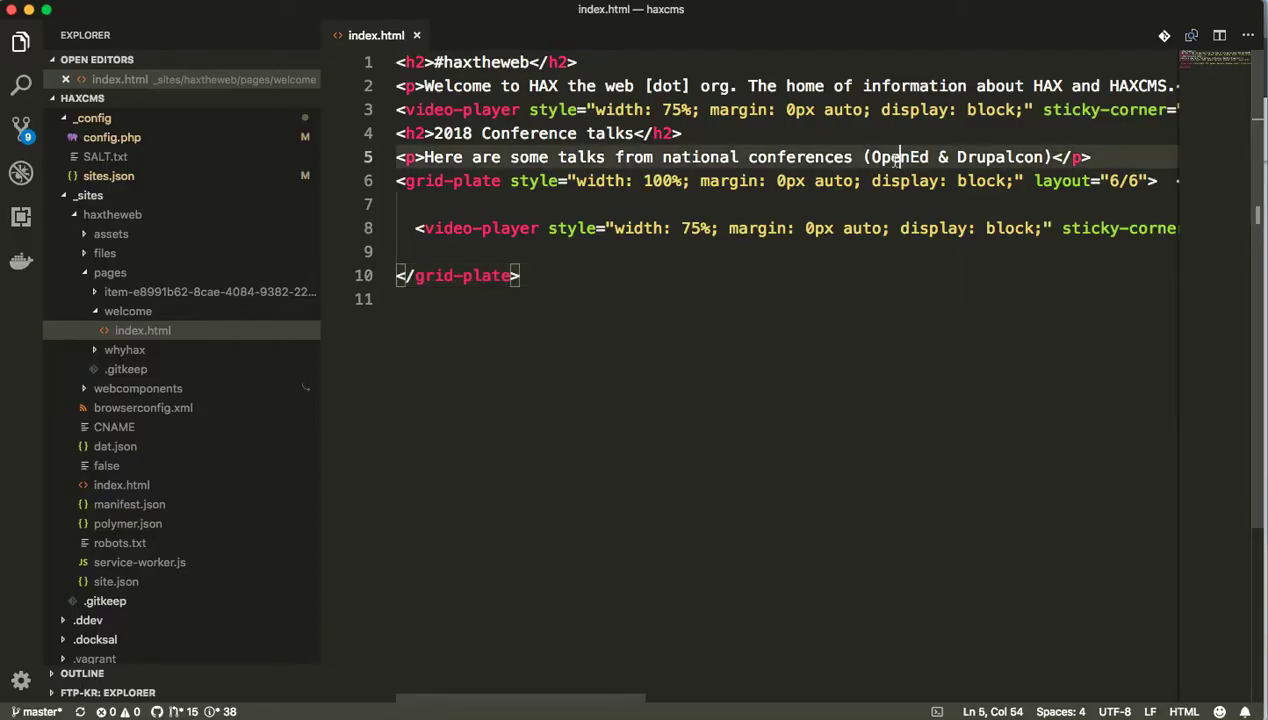
left_click(889, 205)
left_click(740, 325)
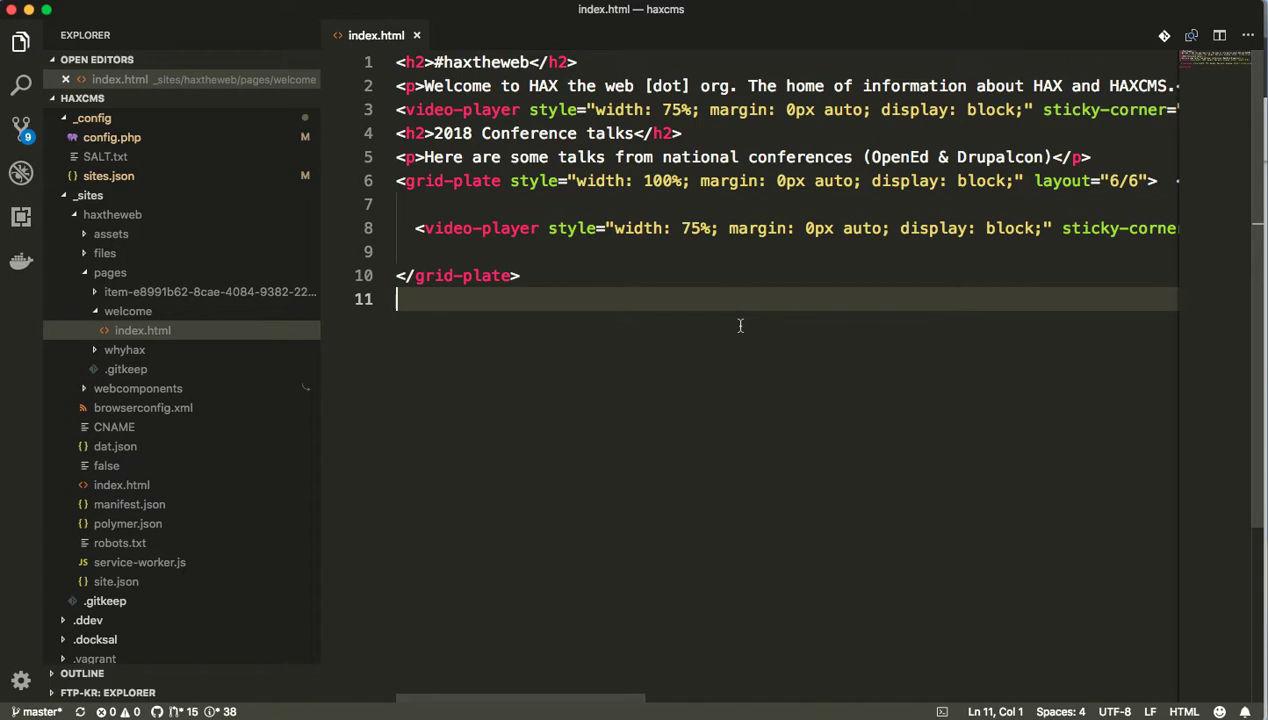
left_click(668, 243)
left_click_drag(597, 291, 390, 110)
left_click(577, 220)
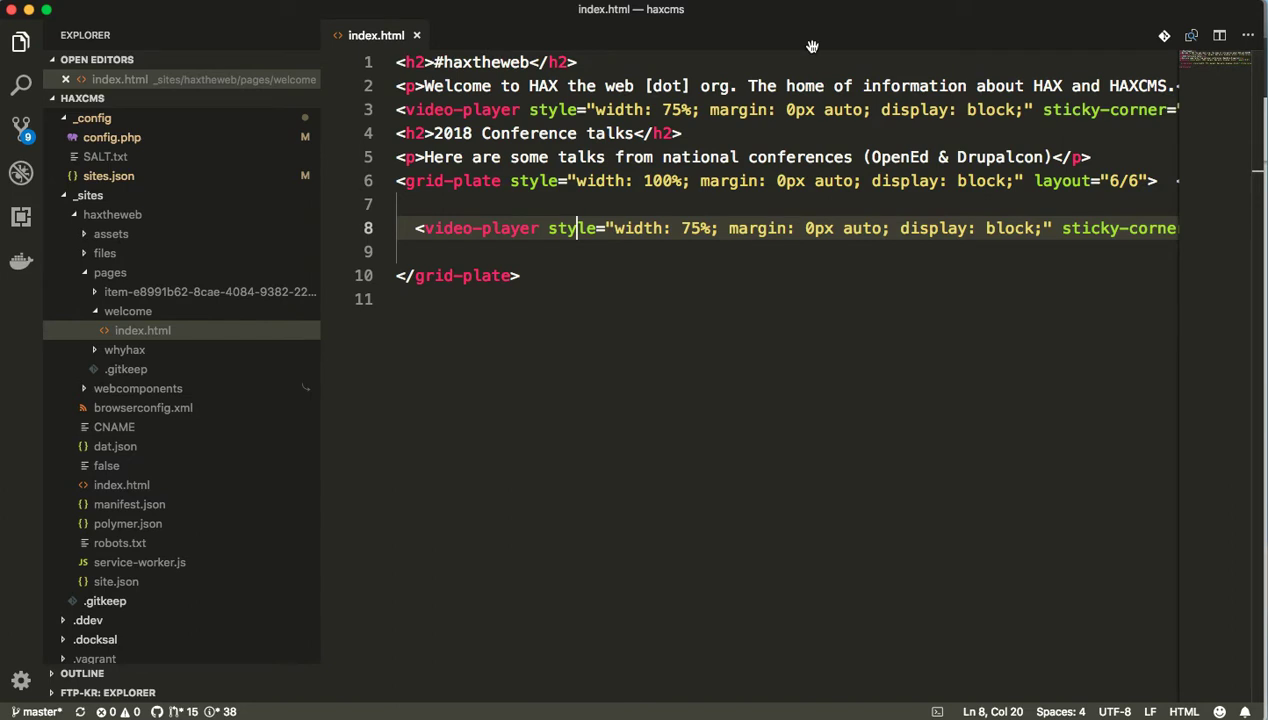
left_click(632, 274)
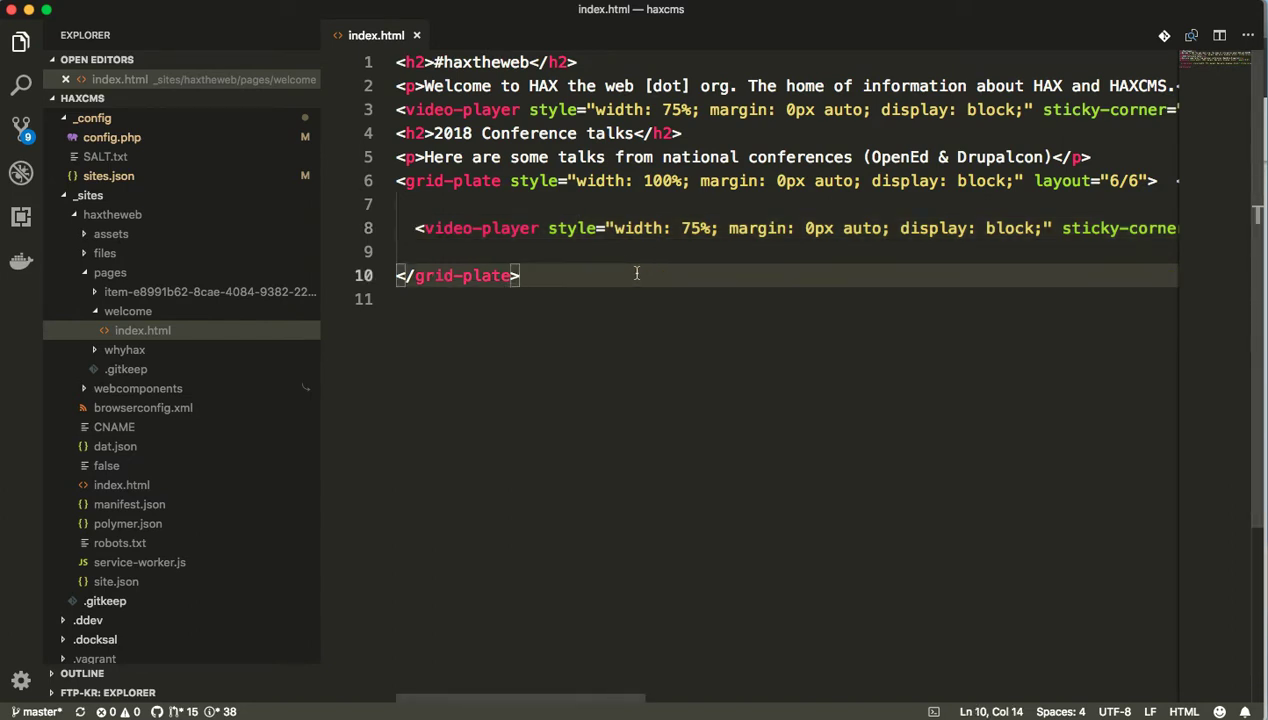
key("super+Tab")
key("super+Tab")
key("super+Tab")
scroll(662, 311, "up", 10)
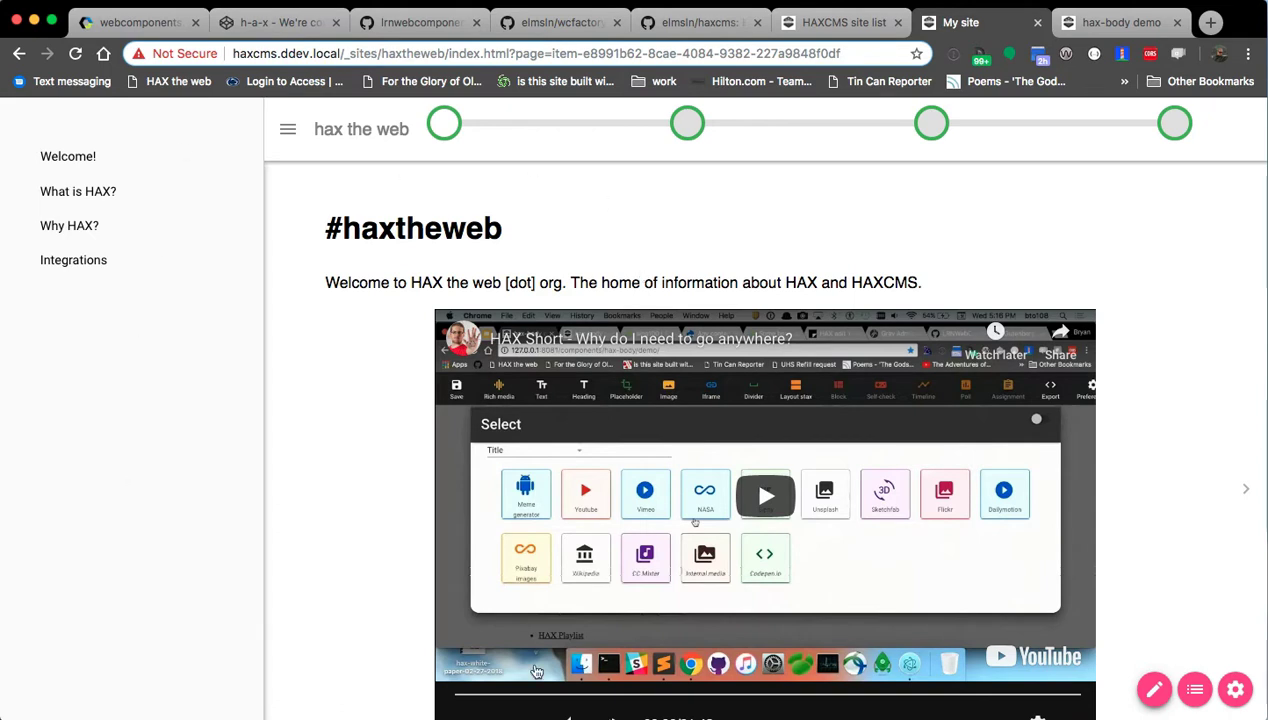
Save the page from edit mode and open the Edit site outline JSON starting at Welcome!
left_click(1154, 689)
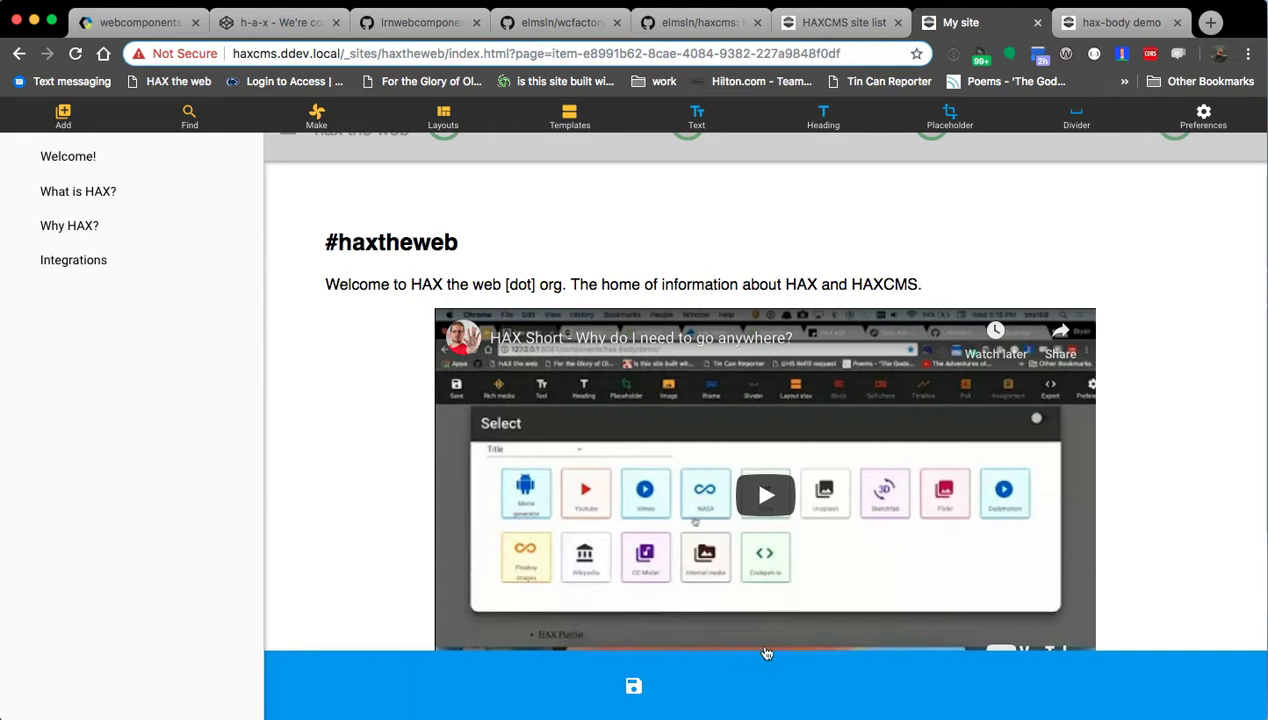
left_click(667, 692)
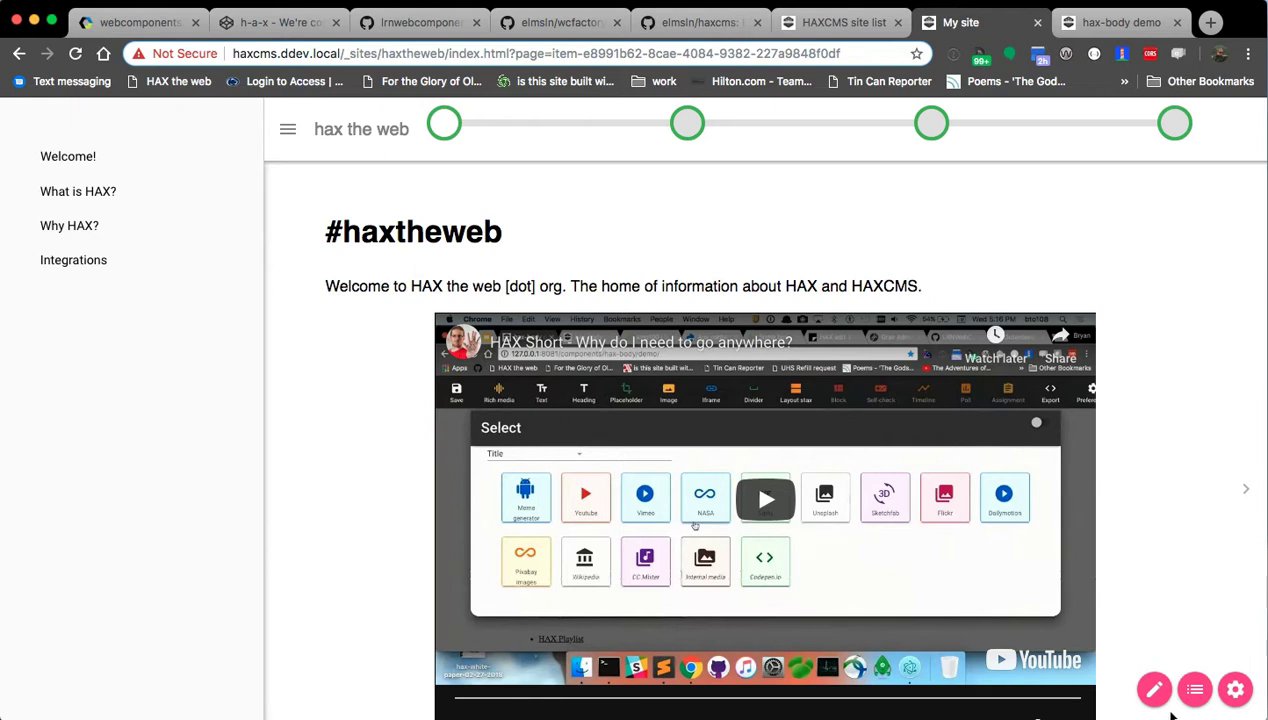
left_click(1195, 689)
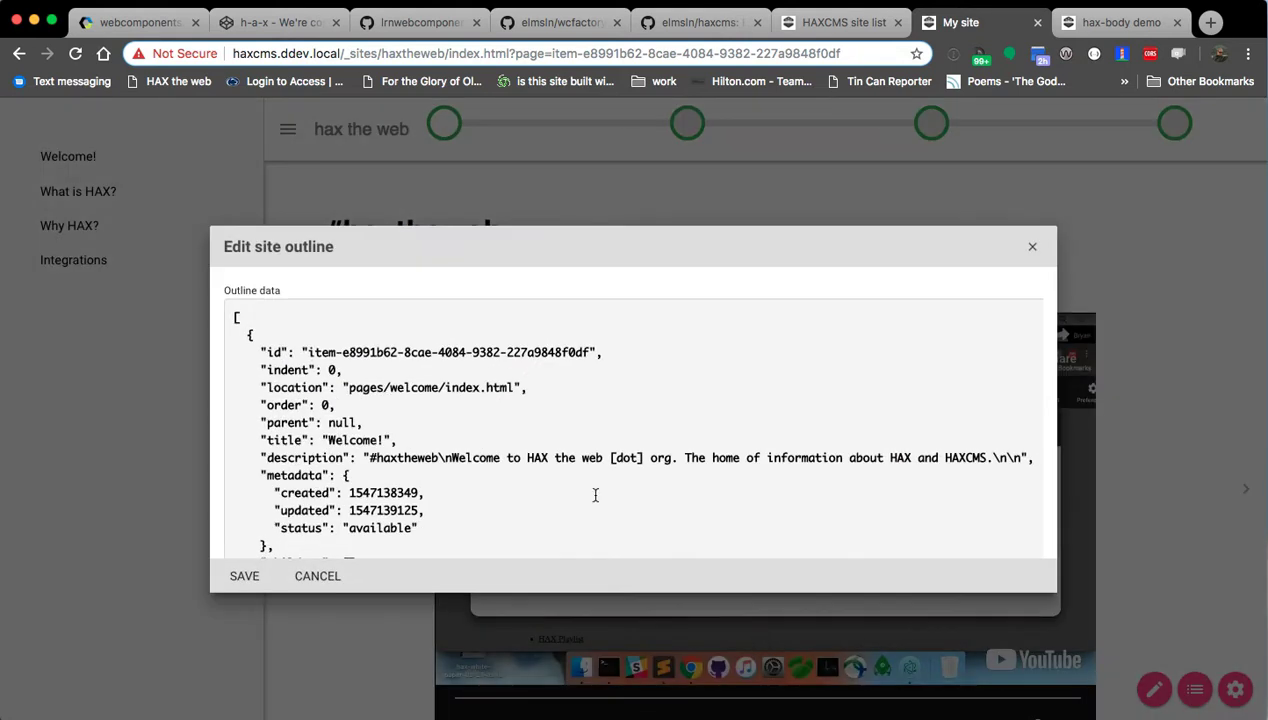
left_click(375, 407)
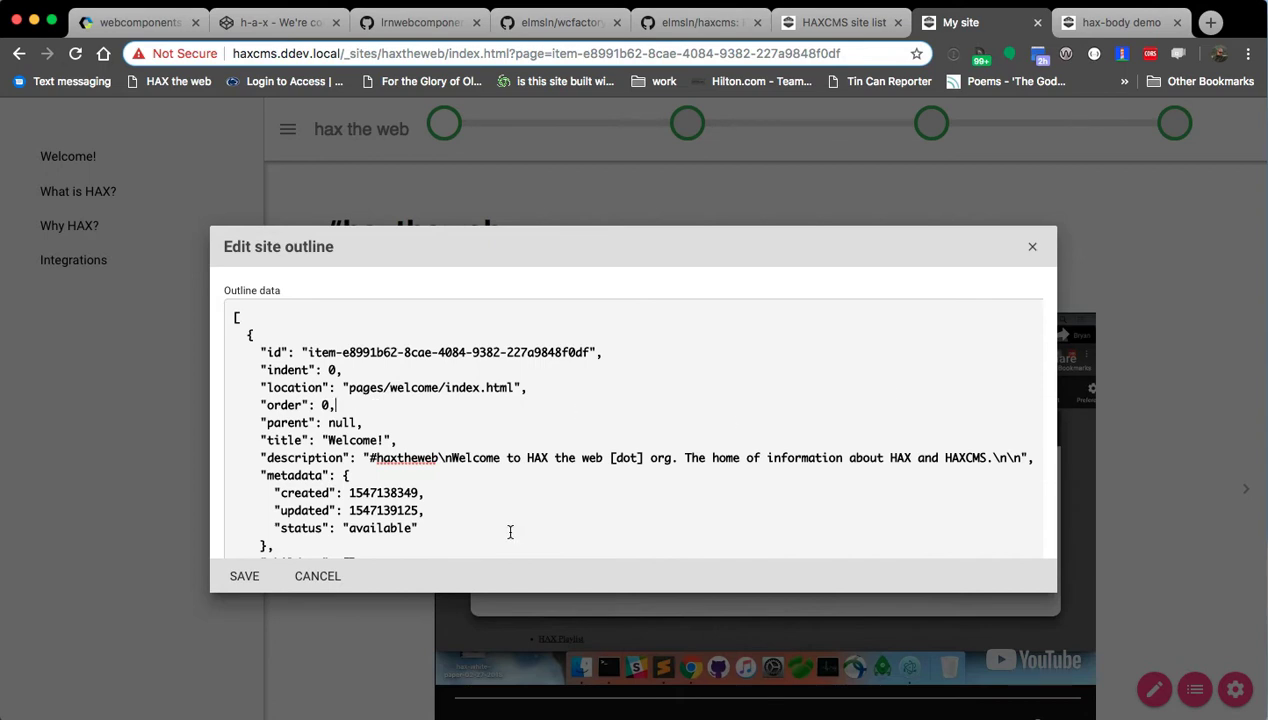
Replace the generated id in the What is HAX? location path with whatis.
scroll(310, 400, "down", 3)
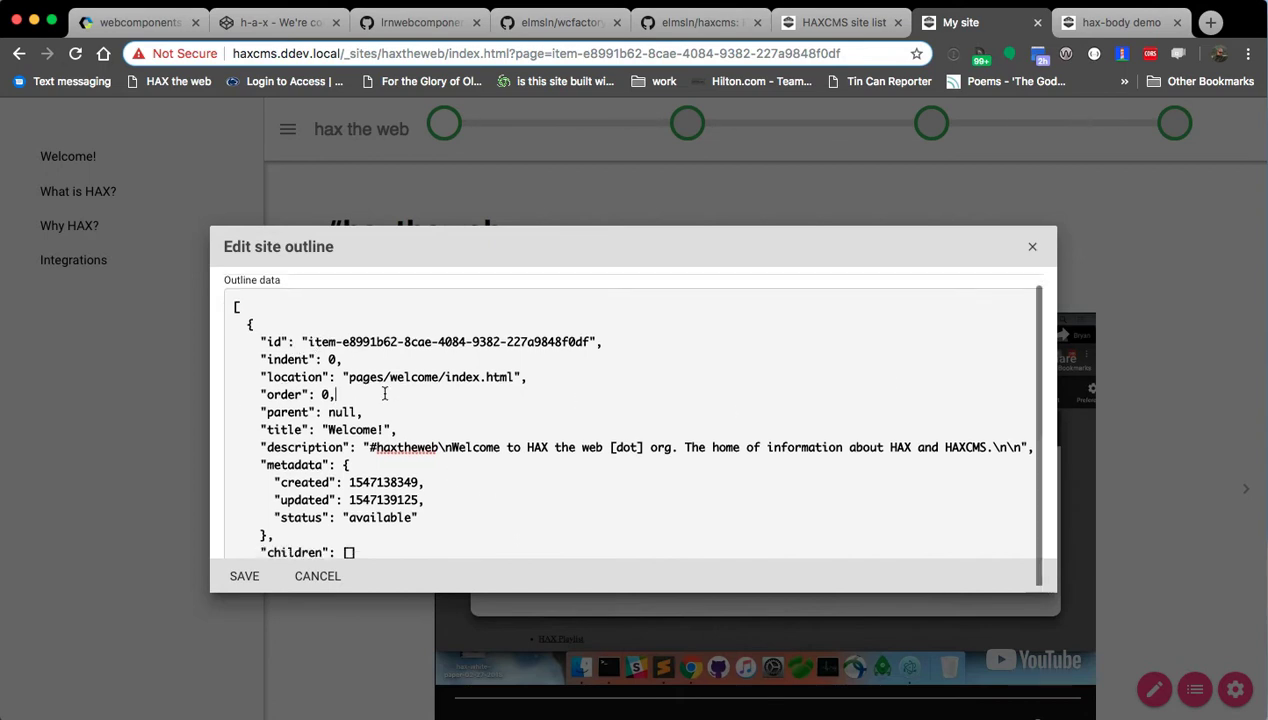
scroll(297, 476, "down", 20)
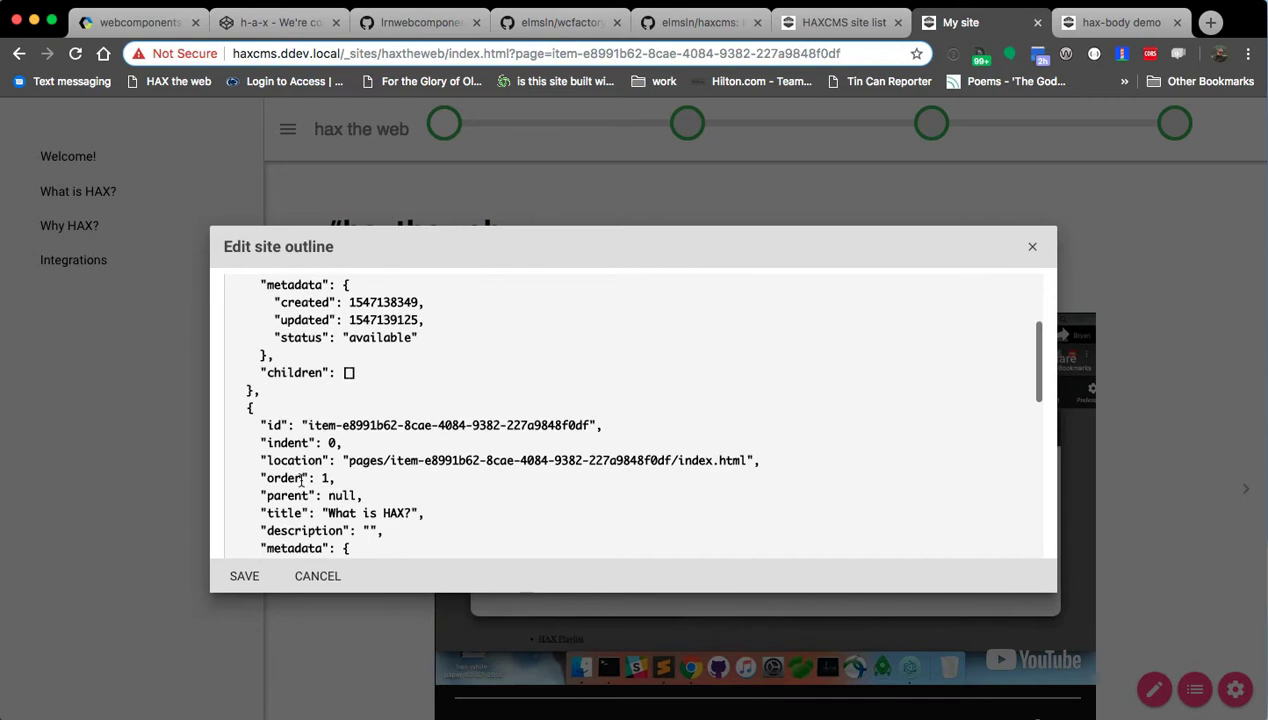
scroll(309, 477, "down", 5)
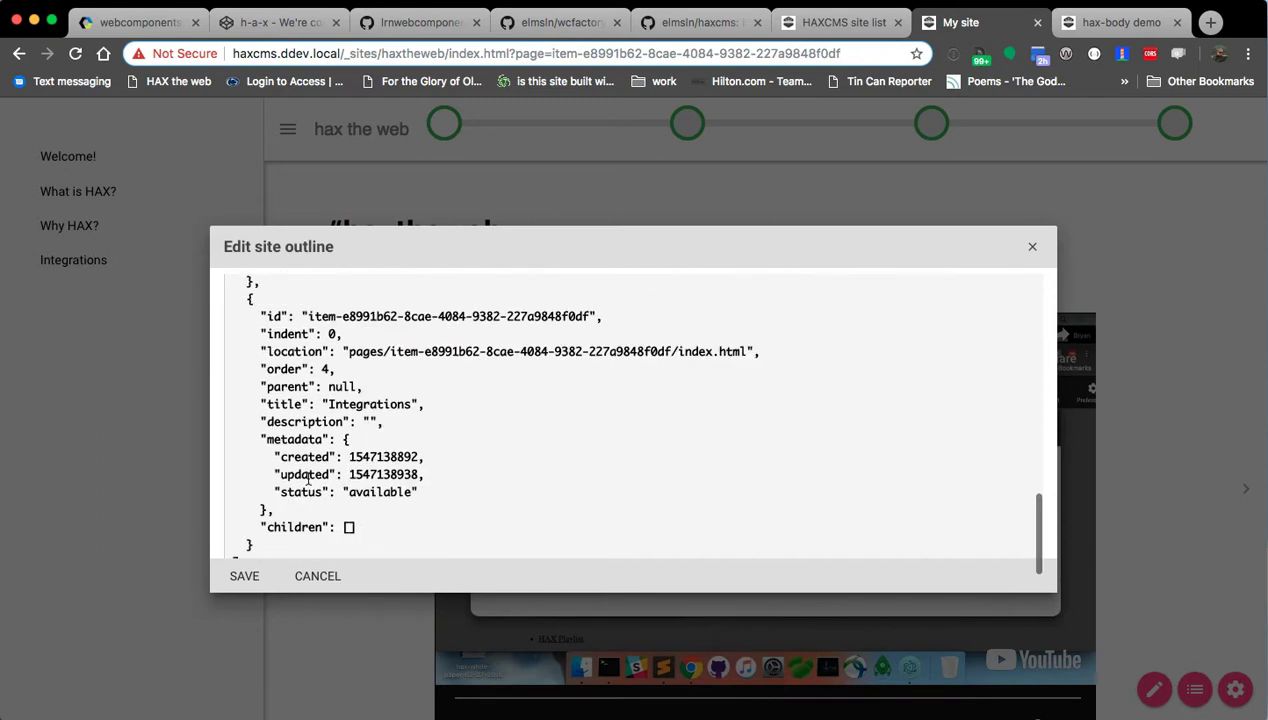
scroll(315, 513, "up", 20)
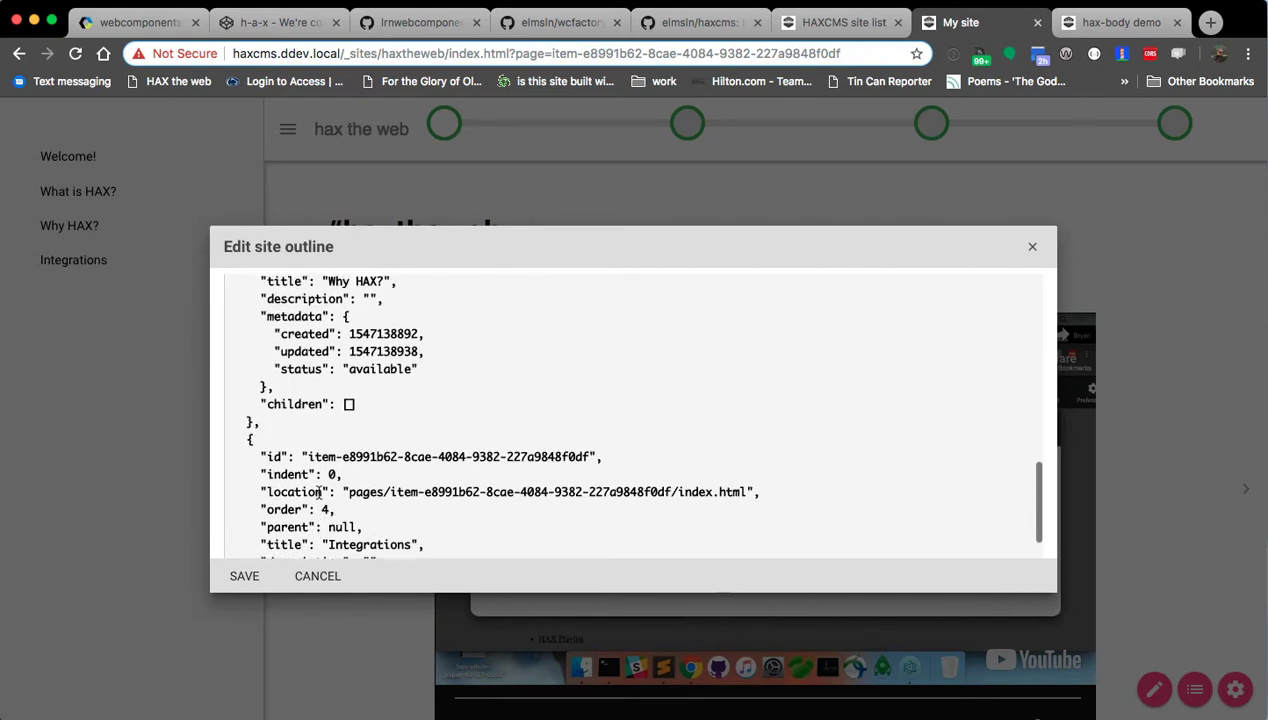
scroll(345, 462, "up", 10)
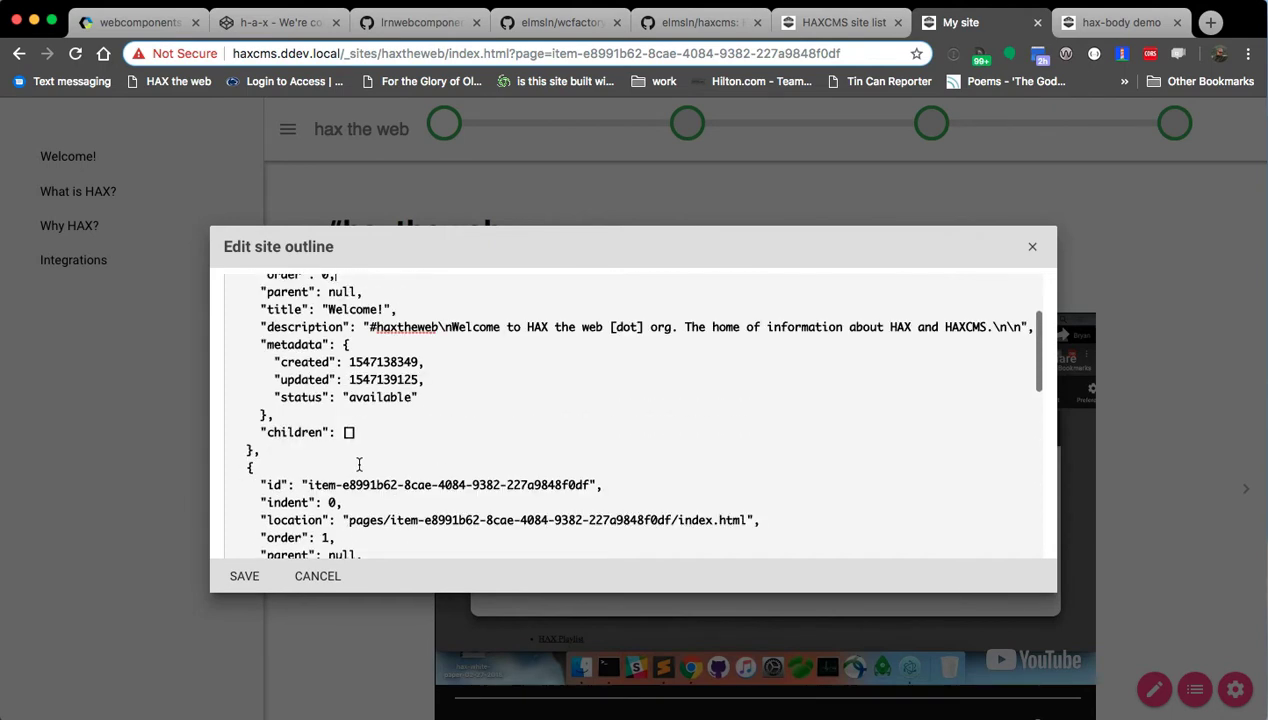
scroll(321, 457, "down", 3)
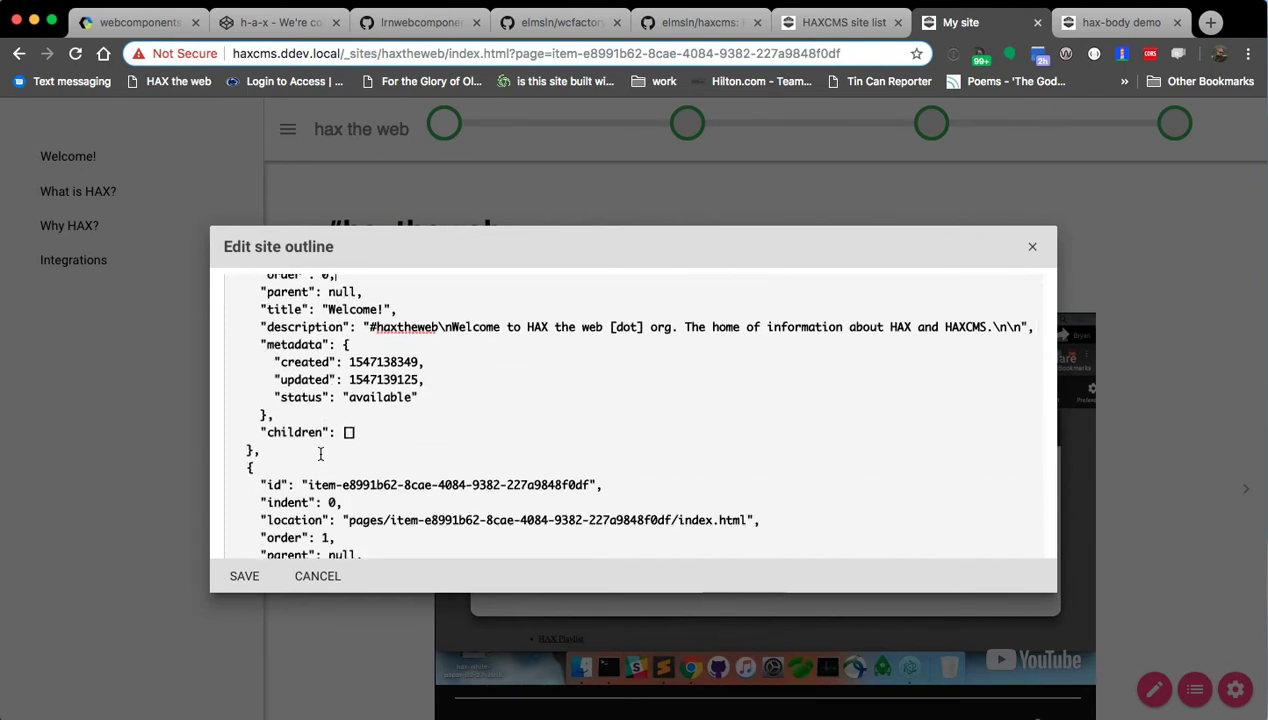
scroll(320, 455, "down", 3)
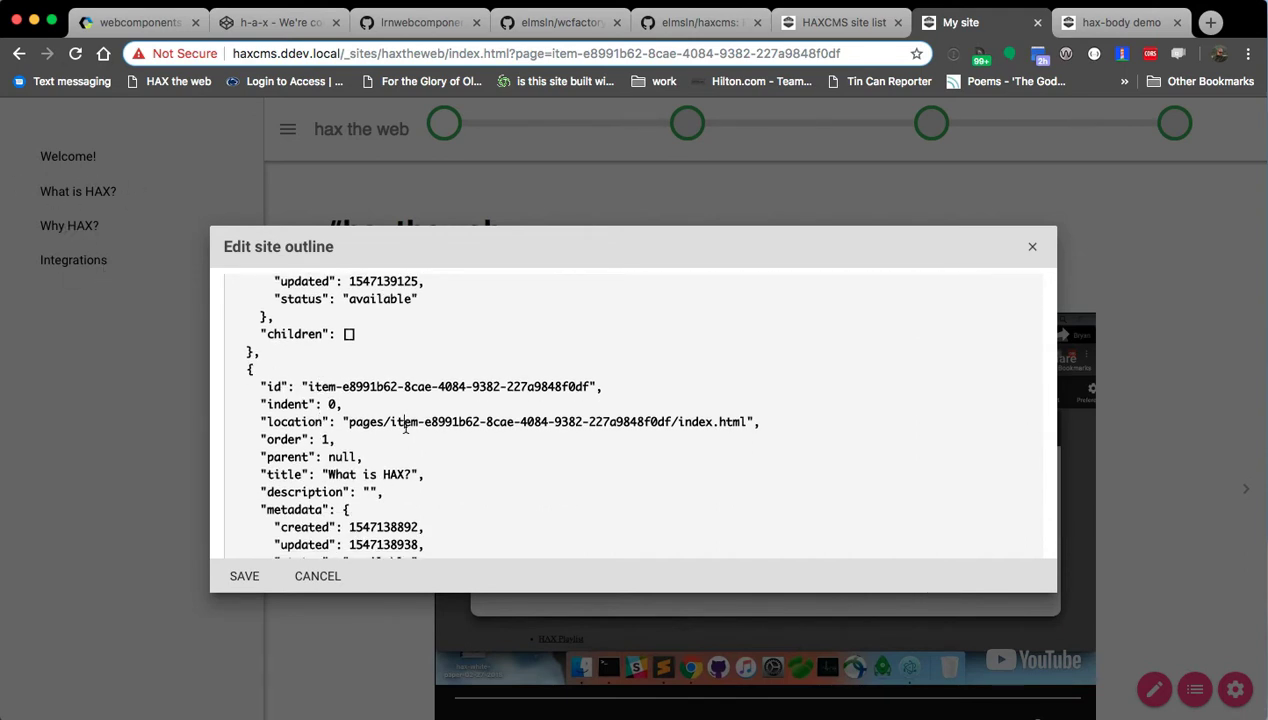
left_click_drag(390, 421, 676, 421)
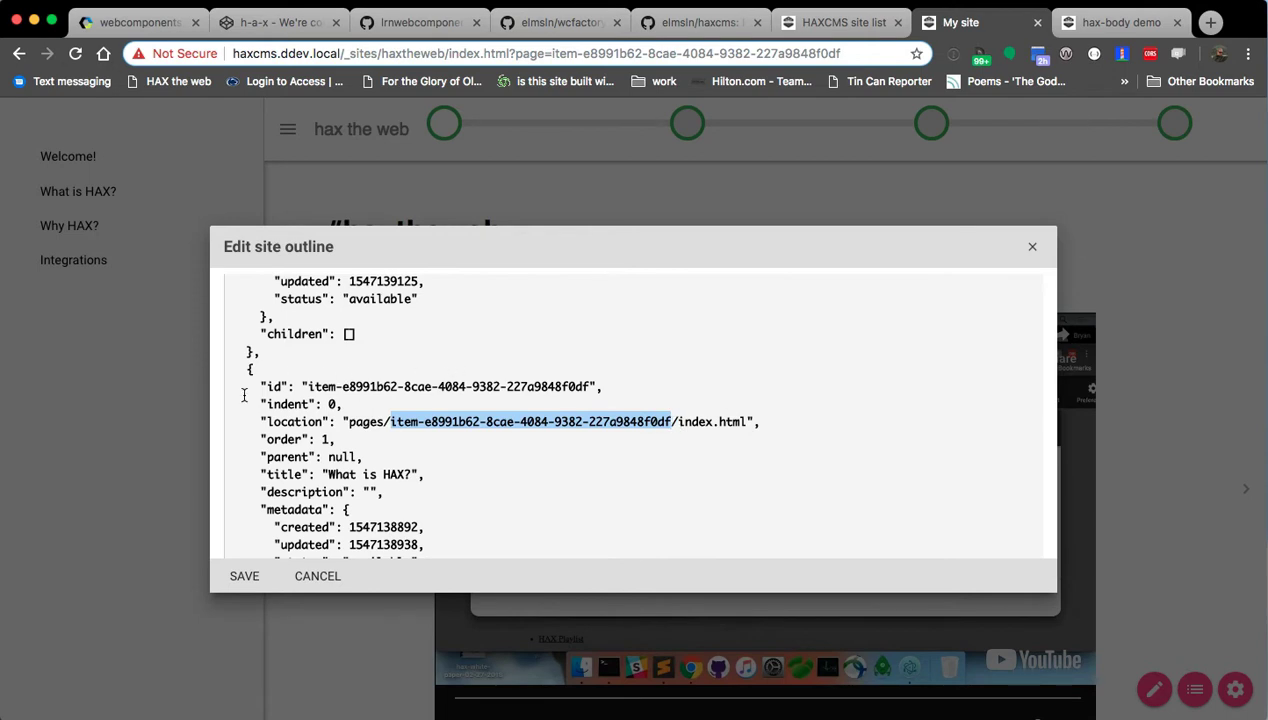
left_click(439, 397)
left_click_drag(308, 387, 602, 388)
left_click(602, 388)
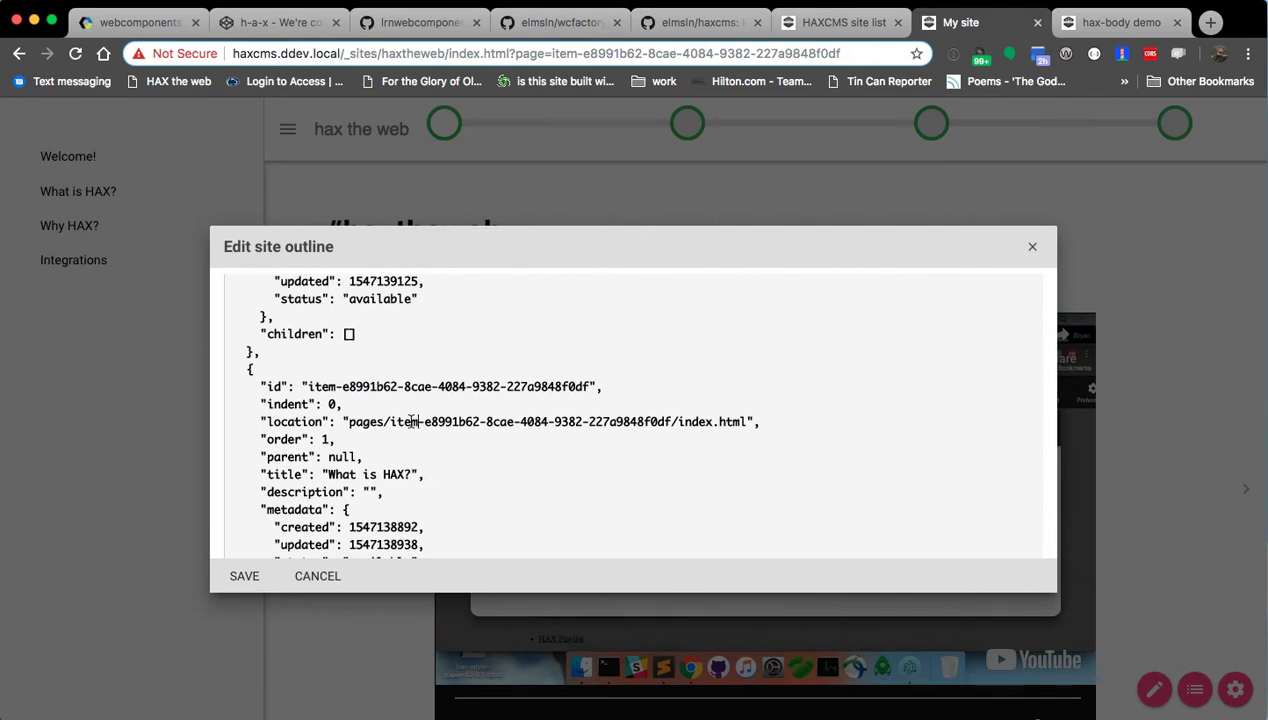
left_click_drag(390, 421, 676, 424)
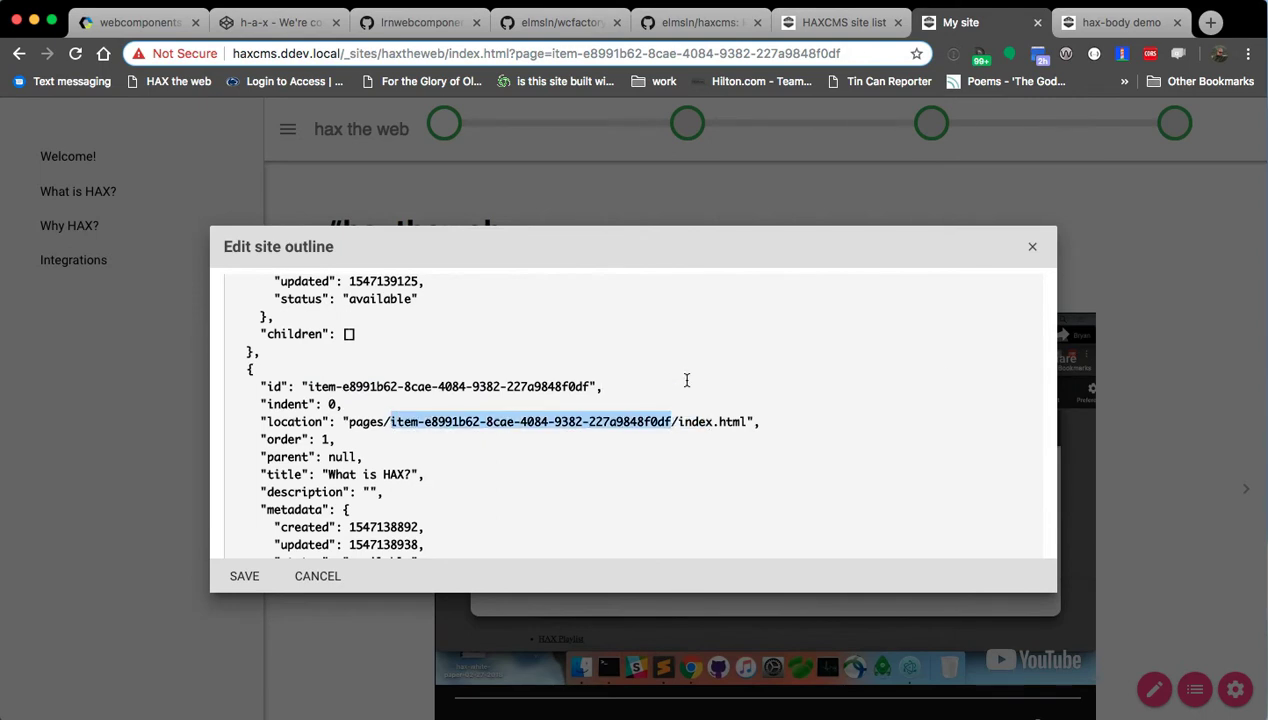
key("BackSpace")
type("whatishax")
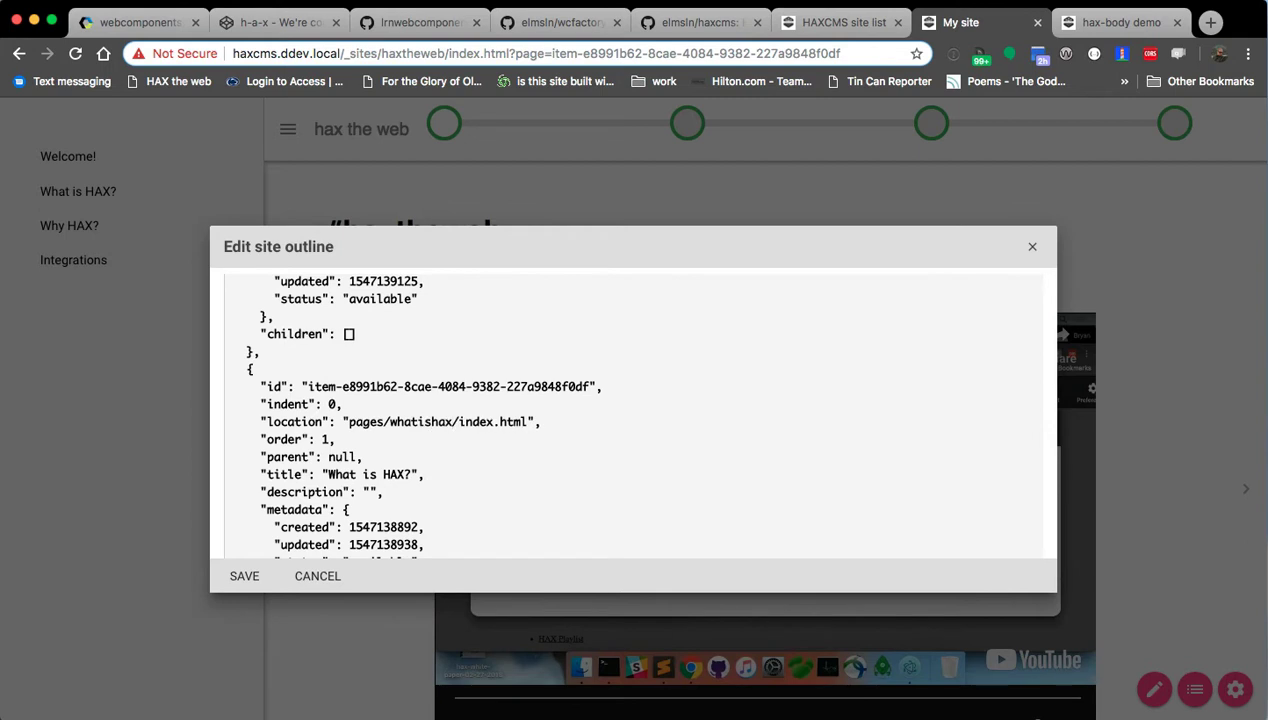
key("super+Tab")
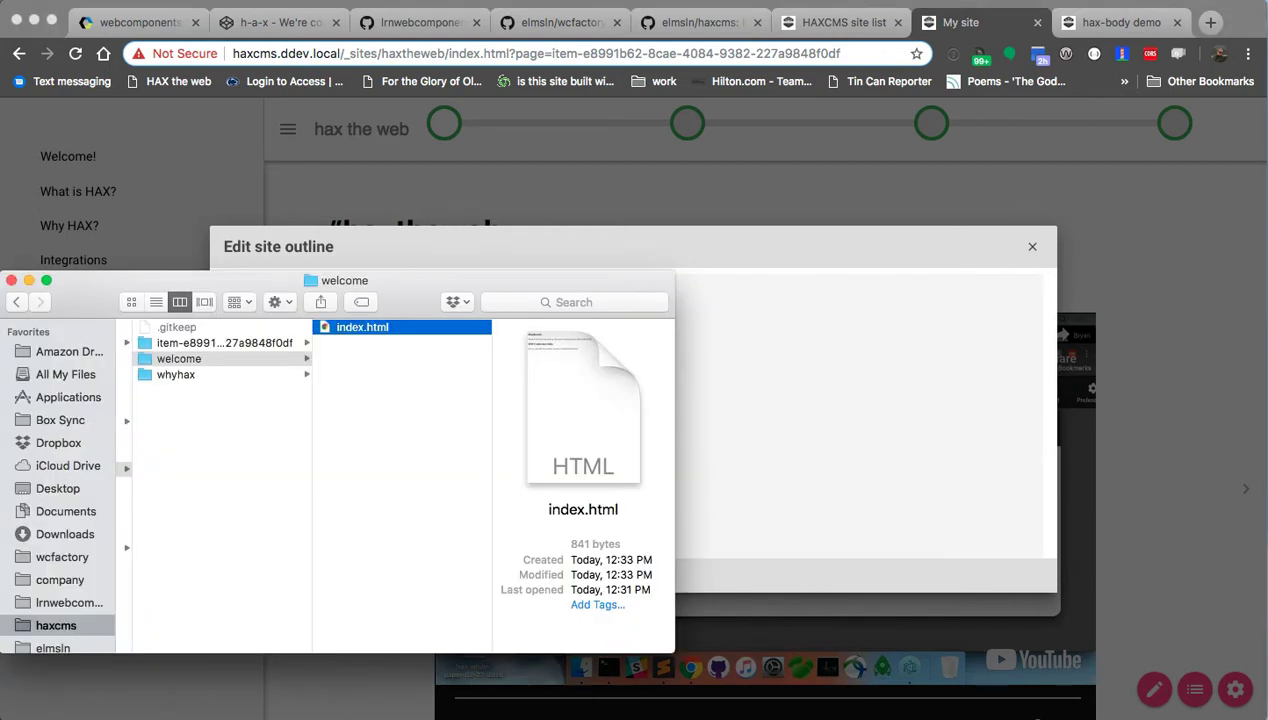
left_click(838, 470)
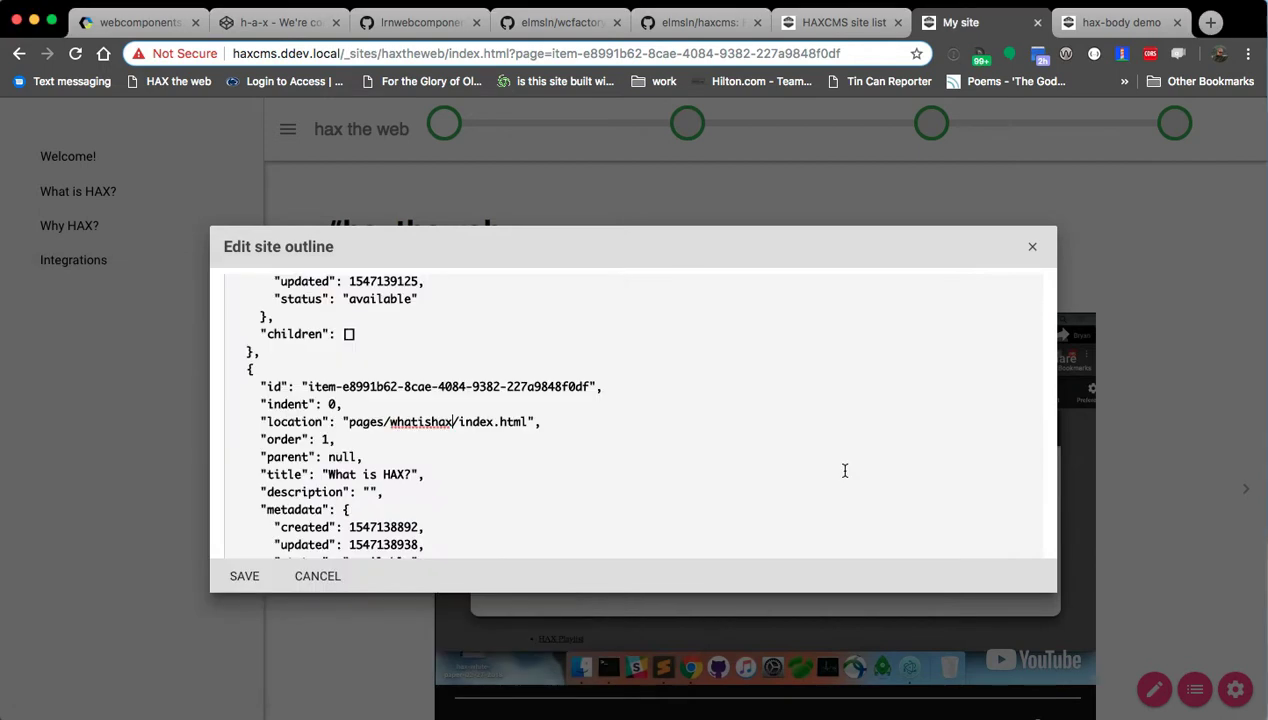
key("BackSpace")
key("BackSpace")
key("BackSpace")
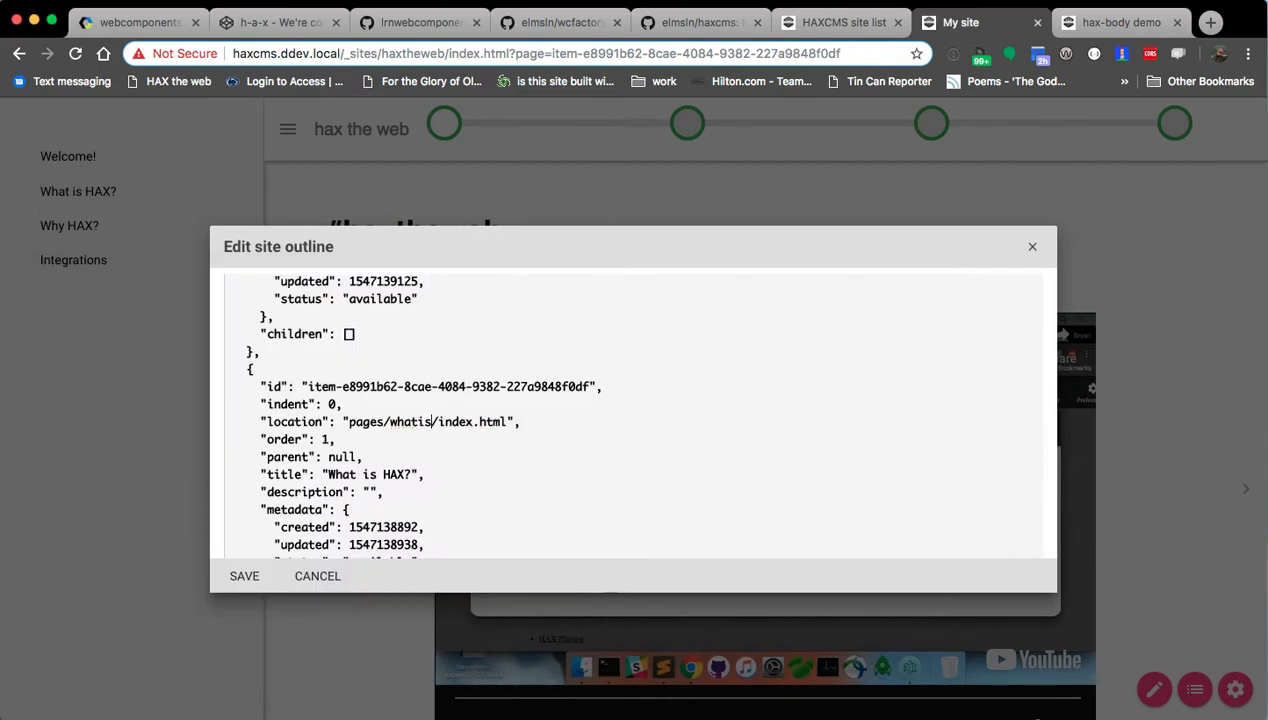
Undo an accidental edit to the title and review the What is HAX? location and id lines.
double_click(393, 475)
type("it")
key("BackSpace")
key("super+z")
left_click(344, 440)
scroll(370, 458, "down", 1)
left_click_drag(289, 451, 428, 452)
left_click(432, 452)
left_click_drag(281, 401, 517, 407)
left_click(518, 405)
left_click_drag(308, 367, 589, 367)
left_click(591, 367)
scroll(380, 442, "down", 1)
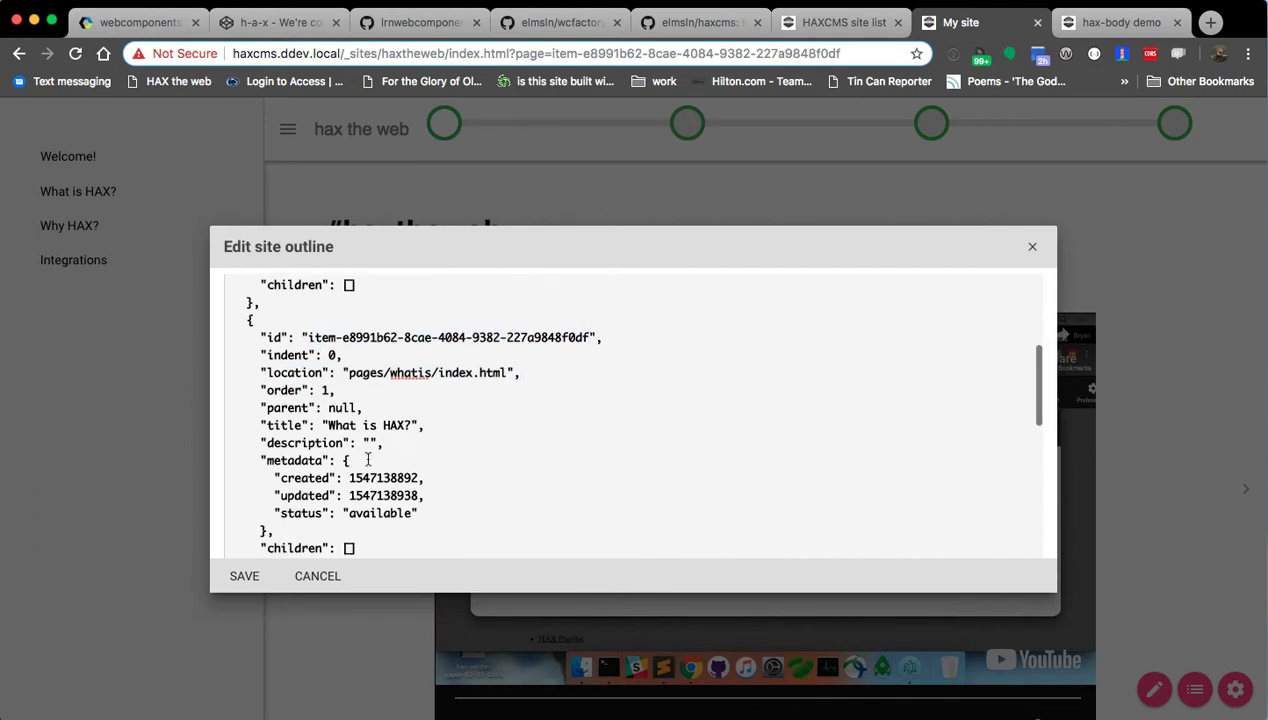
Save the outline and open the new pages/whatis/index.html from Finder in VS Code.
left_click(249, 577)
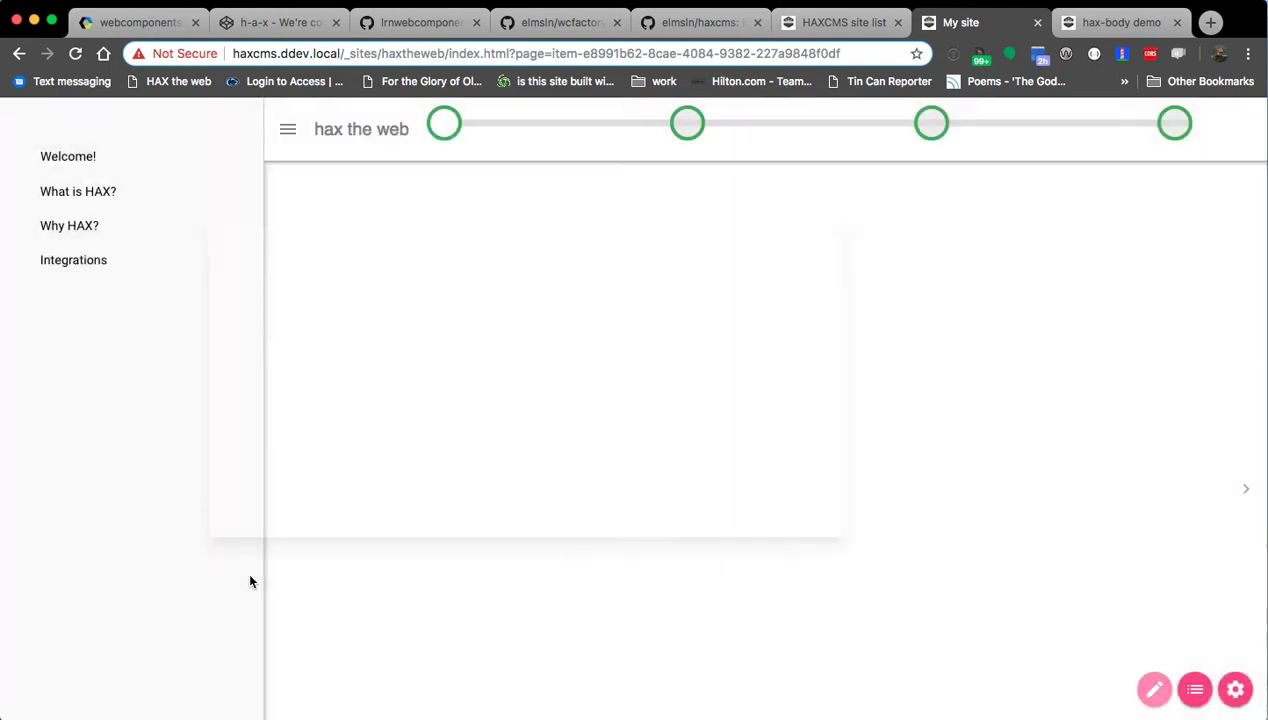
key("super+Tab")
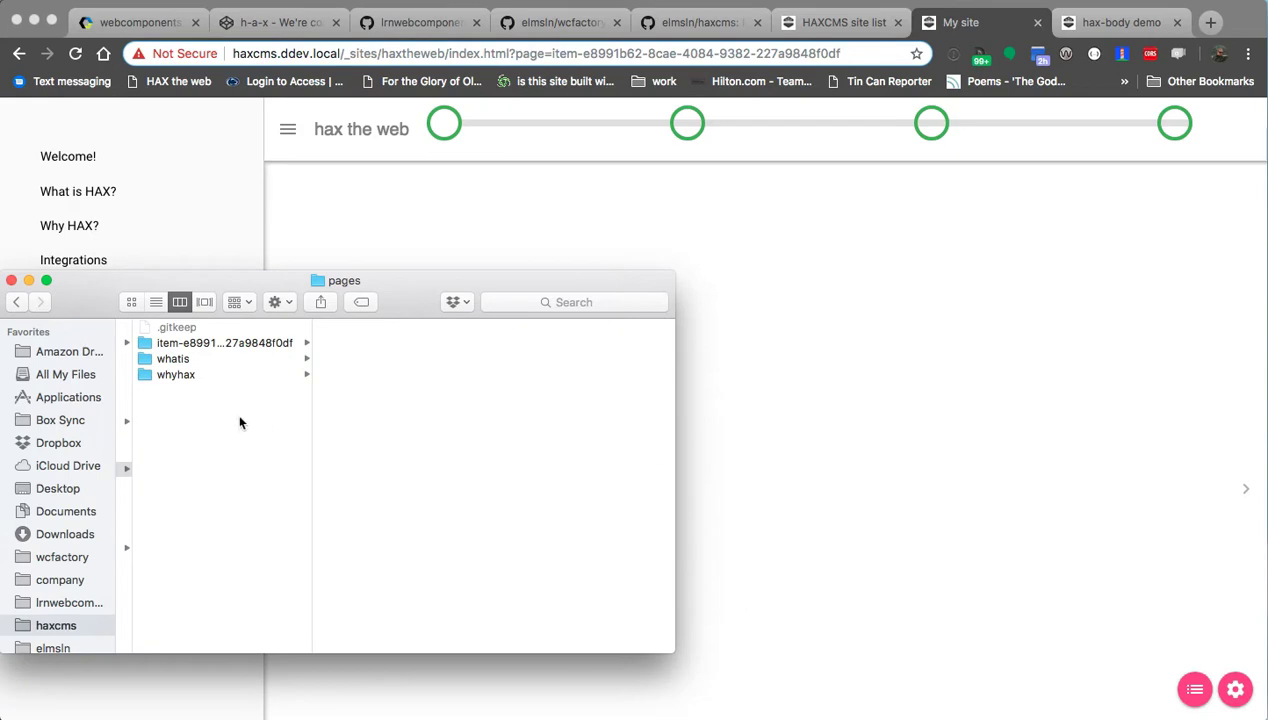
scroll(330, 450, "left", 3)
left_click(396, 359)
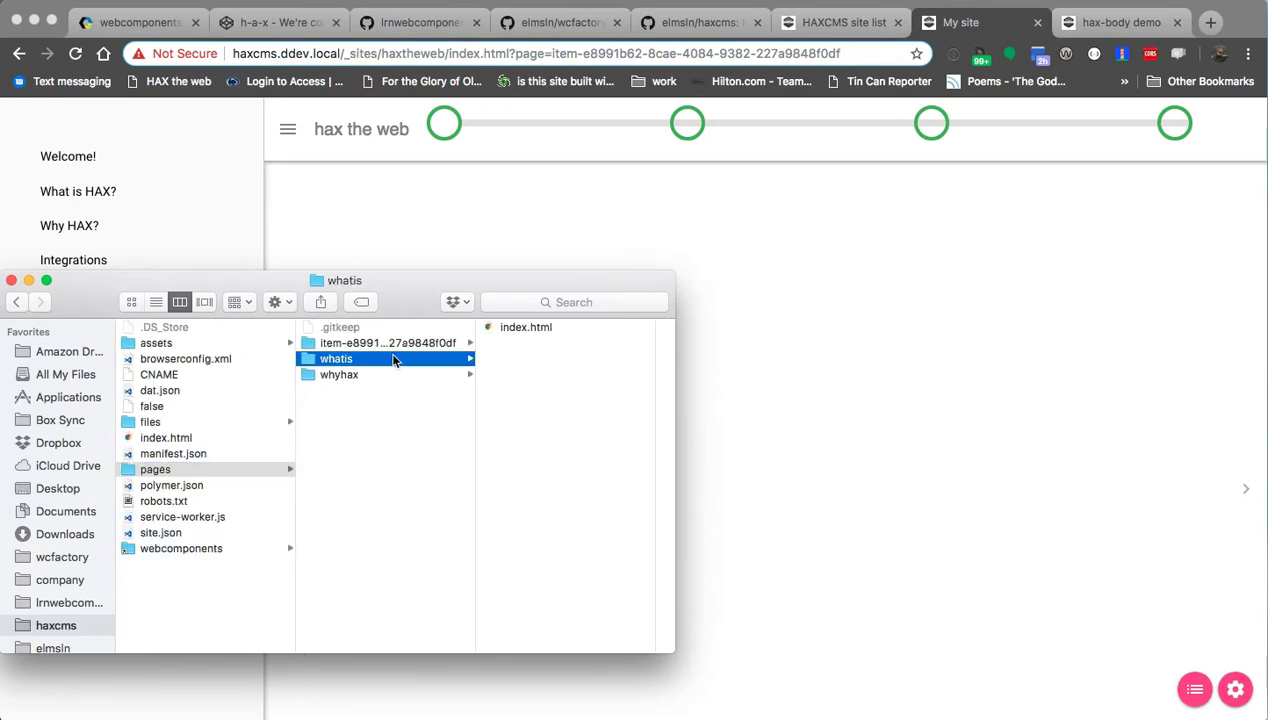
double_click(524, 326)
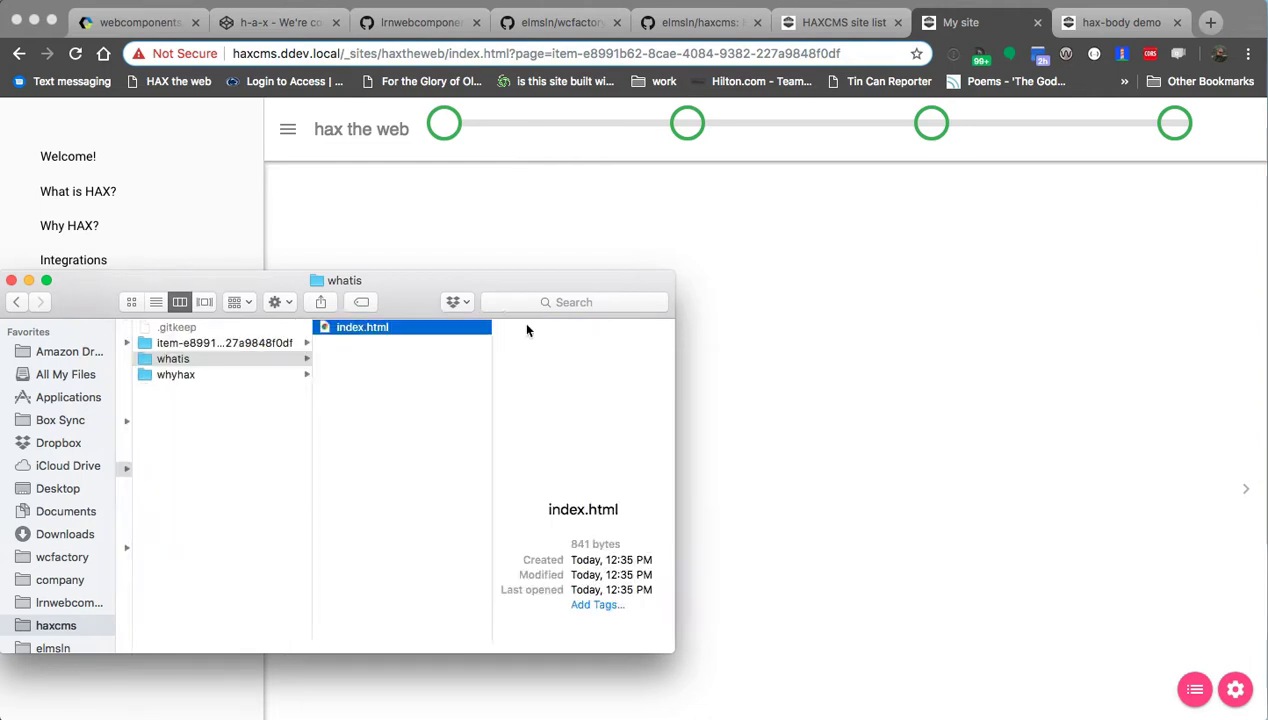
Leave the code editor and Finder and return to the HAXcms site in Chrome.
left_click(605, 252)
key("super+Tab")
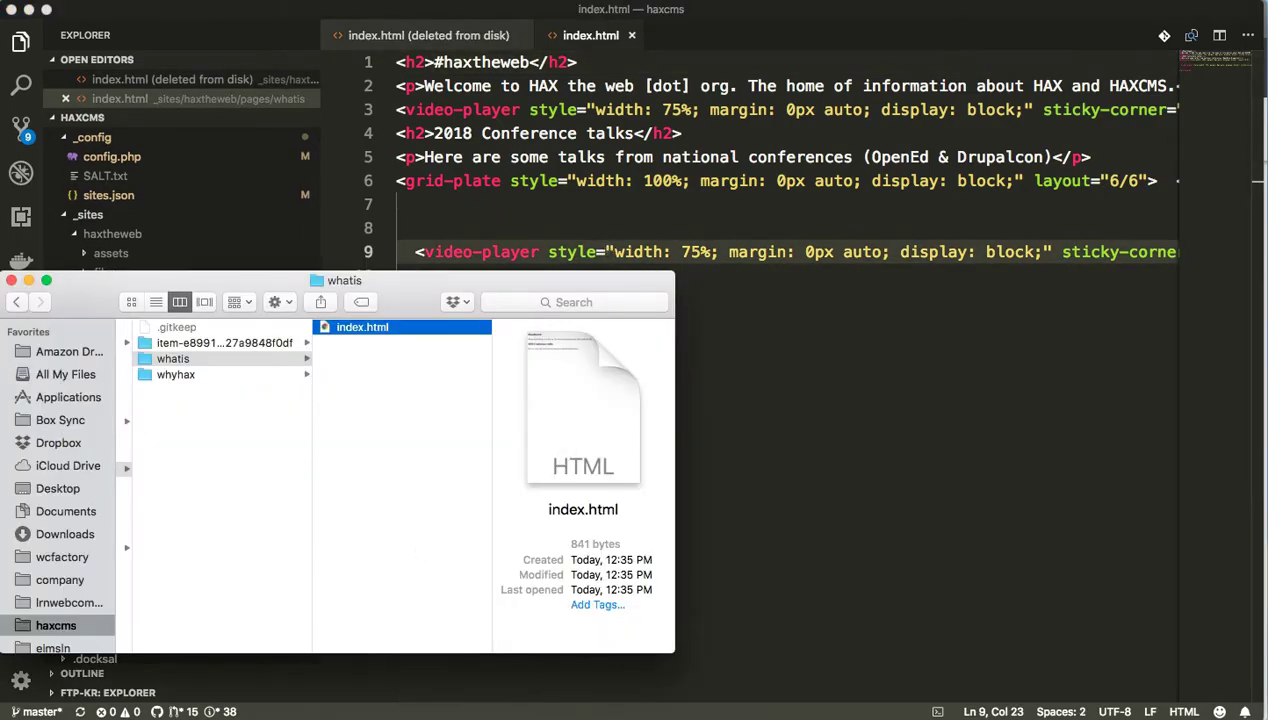
key("super+Tab")
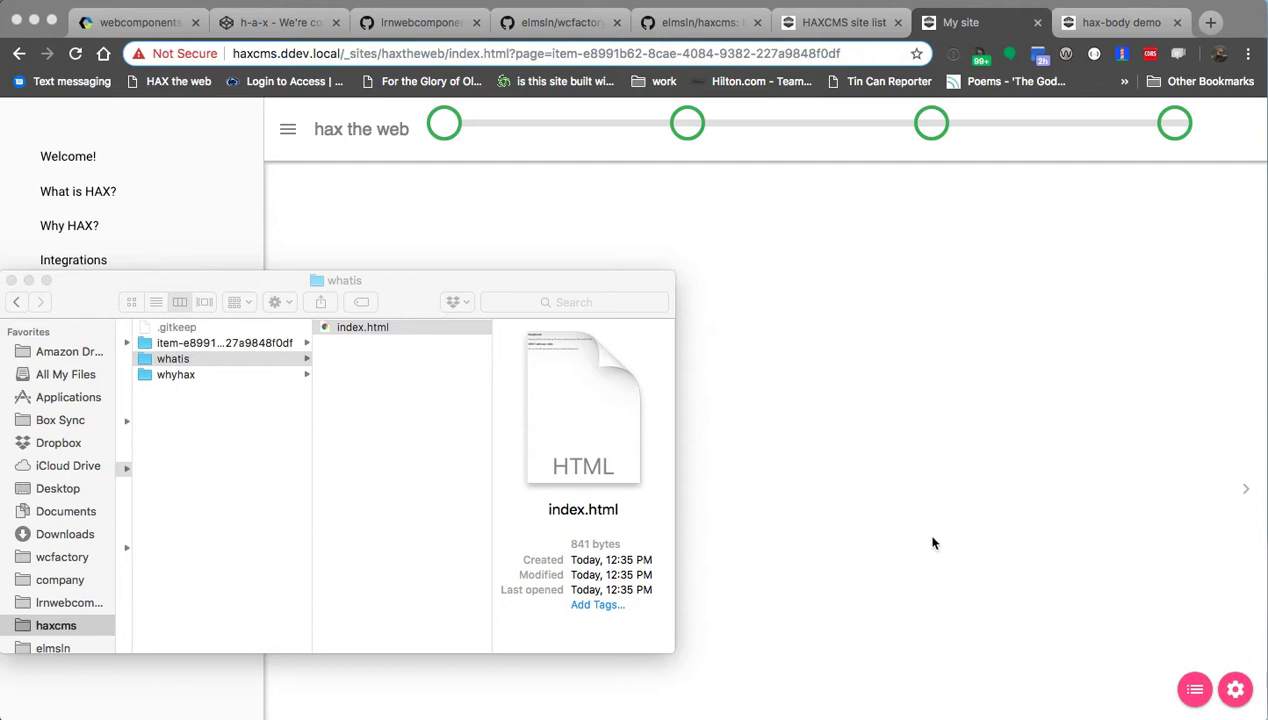
left_click(878, 575)
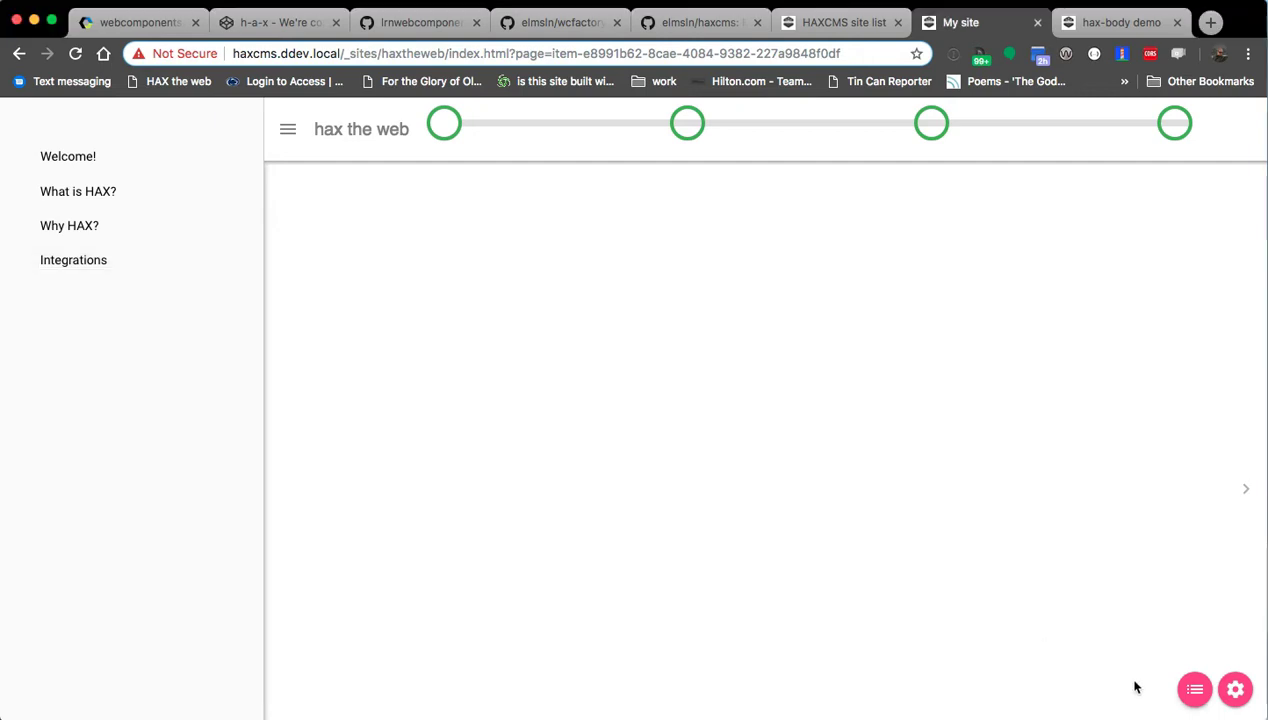
In the site outline editor, delete the trailing segment of the What is HAX? page id.
left_click(1193, 689)
scroll(469, 388, "down", 5)
scroll(490, 400, "up", 3)
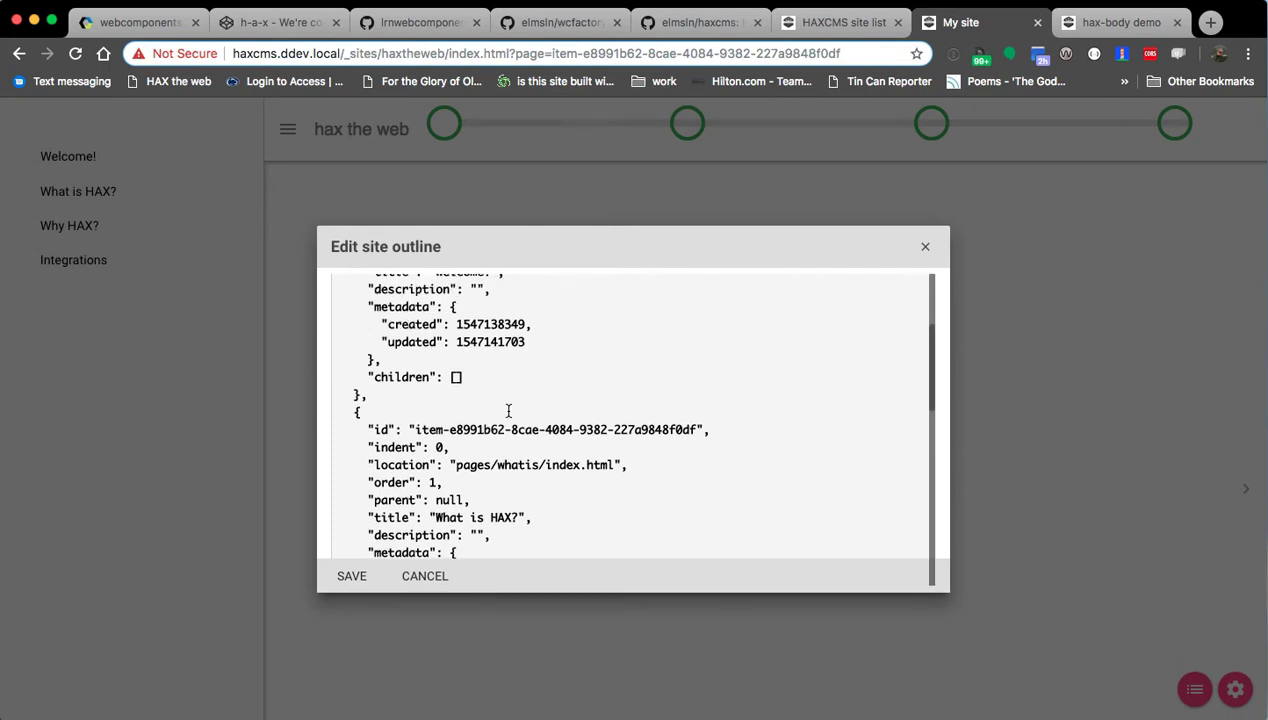
scroll(540, 405, "up", 3)
scroll(567, 403, "up", 3)
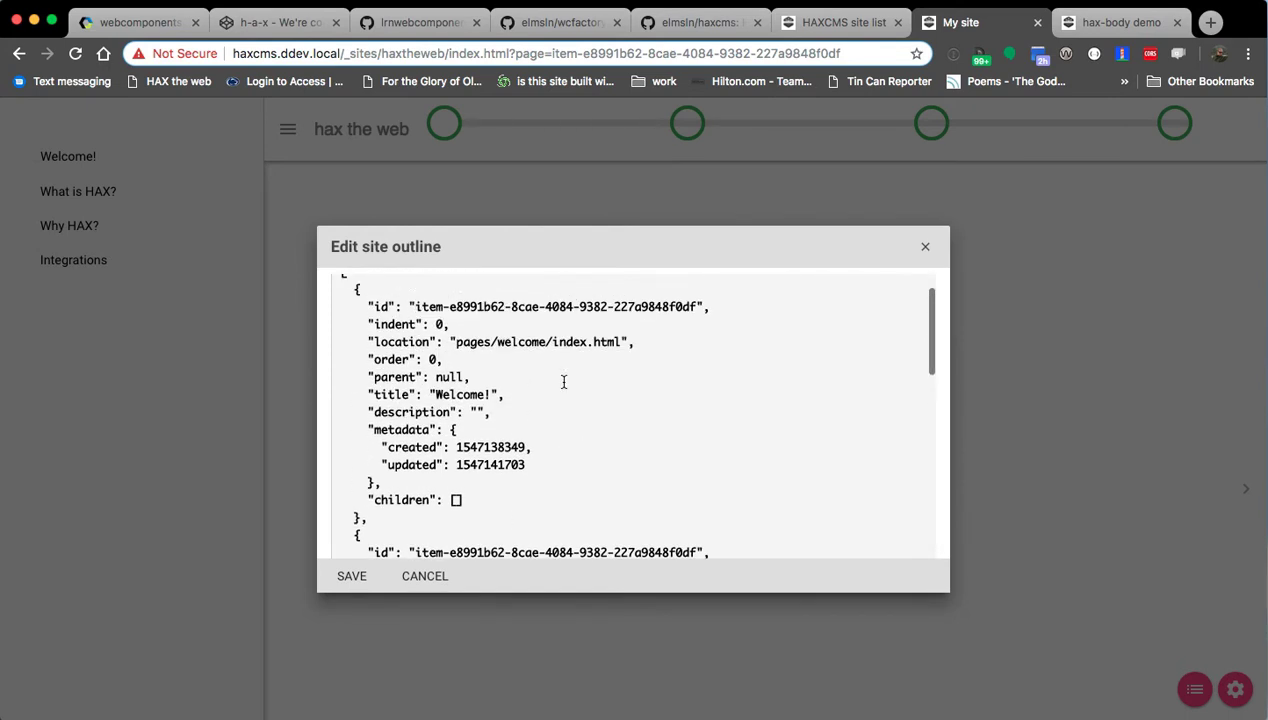
scroll(600, 365, "down", 1)
left_click_drag(421, 289, 612, 290)
left_click(614, 290)
double_click(629, 289)
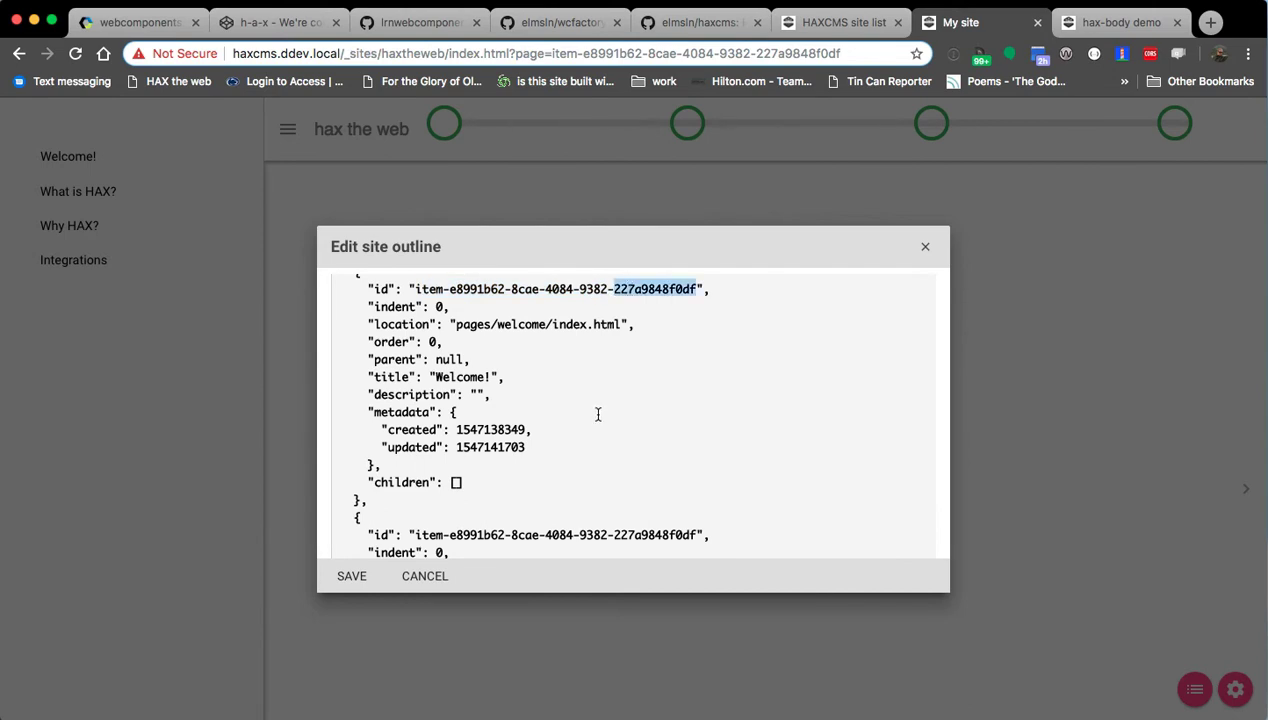
scroll(600, 412, "down", 1)
double_click(645, 529)
scroll(632, 420, "down", 1)
scroll(620, 465, "down", 2)
key("BackSpace")
key("BackSpace")
scroll(558, 417, "down", 2)
scroll(558, 411, "up", 1)
scroll(558, 413, "up", 5)
Change the Welcome!, Why HAX? and Integrations id endings to ss, 3d3d3 and dfsfs33, and save.
double_click(634, 319)
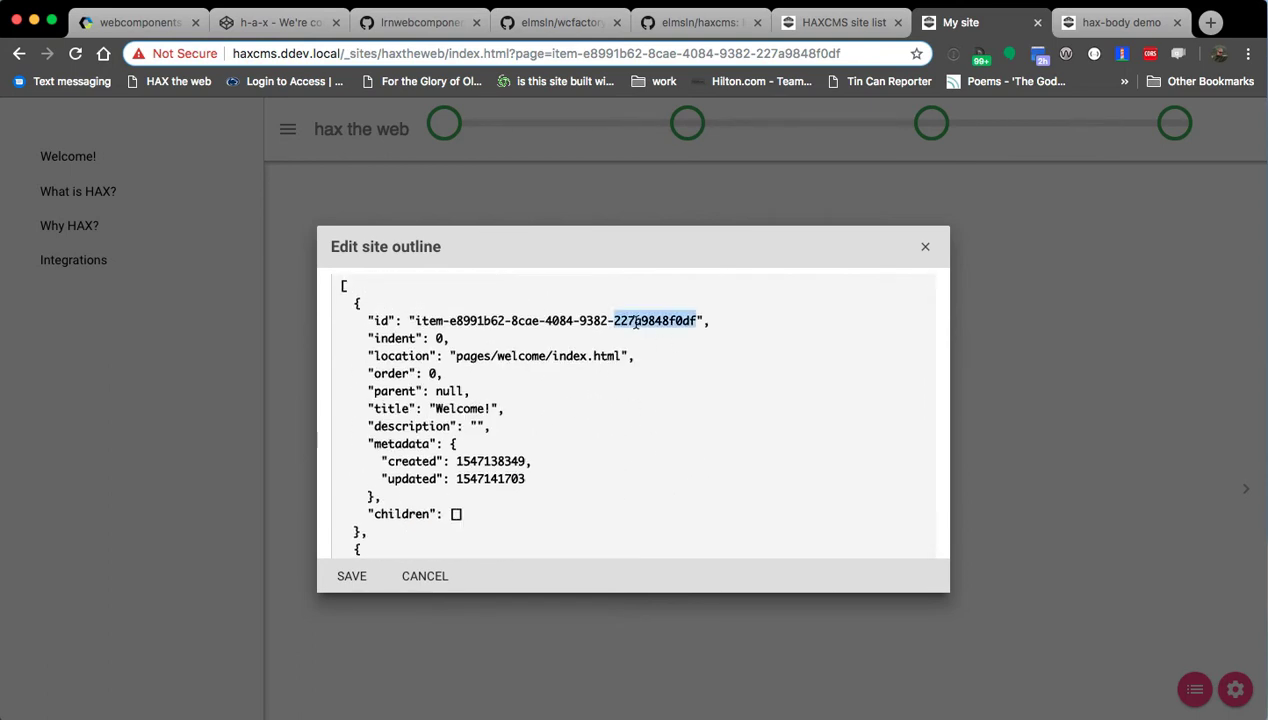
type("sss")
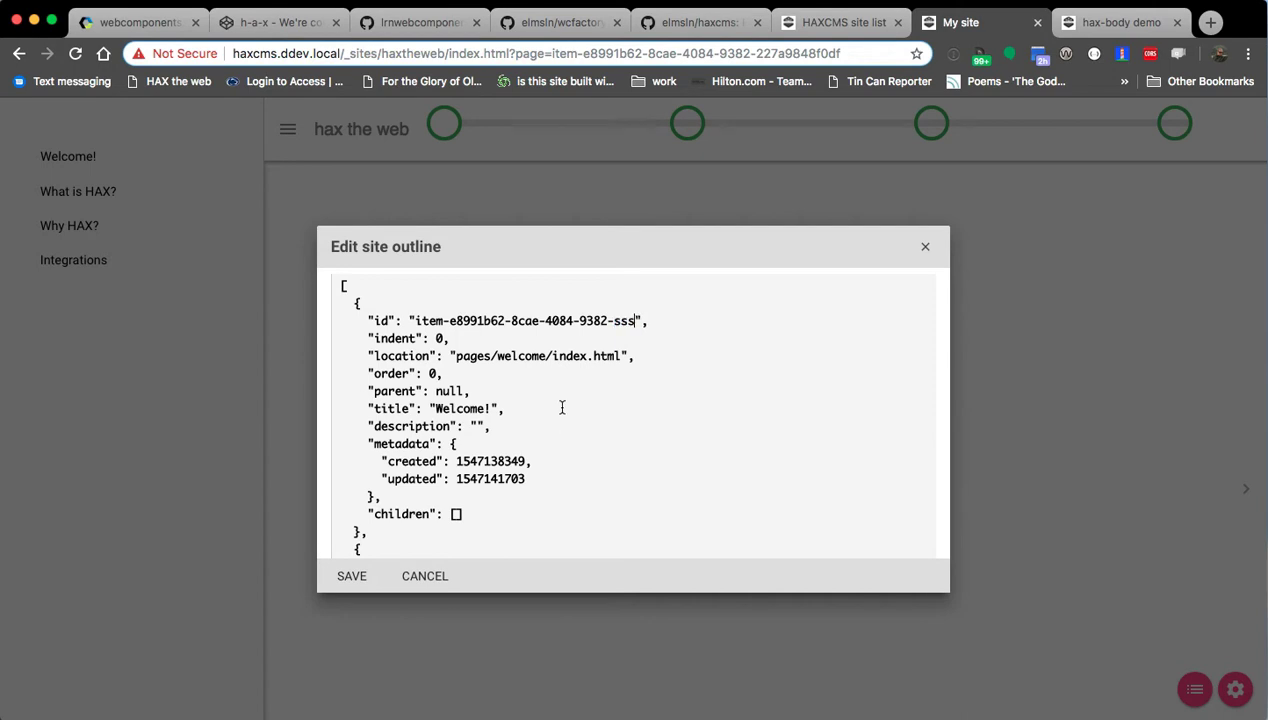
scroll(562, 407, "down", 9)
double_click(637, 352)
type("3d3d3")
scroll(603, 438, "down", 4)
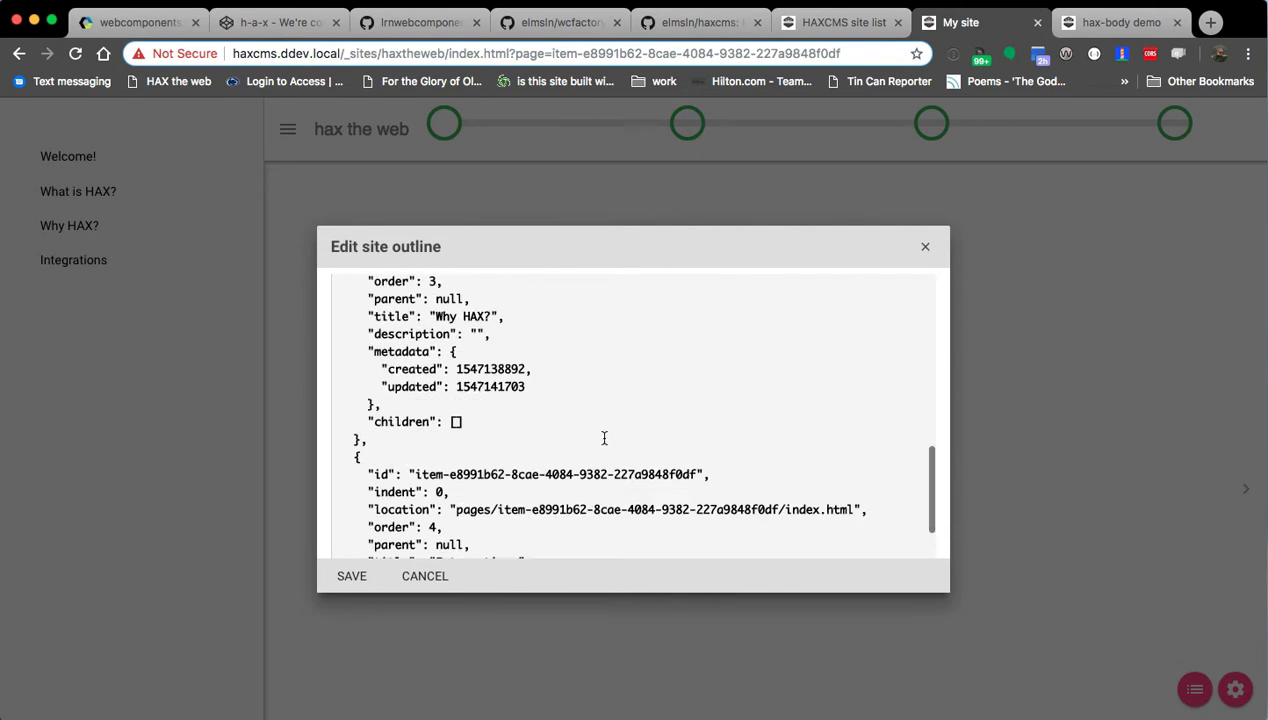
double_click(640, 396)
type("dfsfs333")
scroll(615, 419, "down", 2)
scroll(626, 461, "up", 6)
scroll(653, 474, "up", 8)
scroll(640, 450, "down", 5)
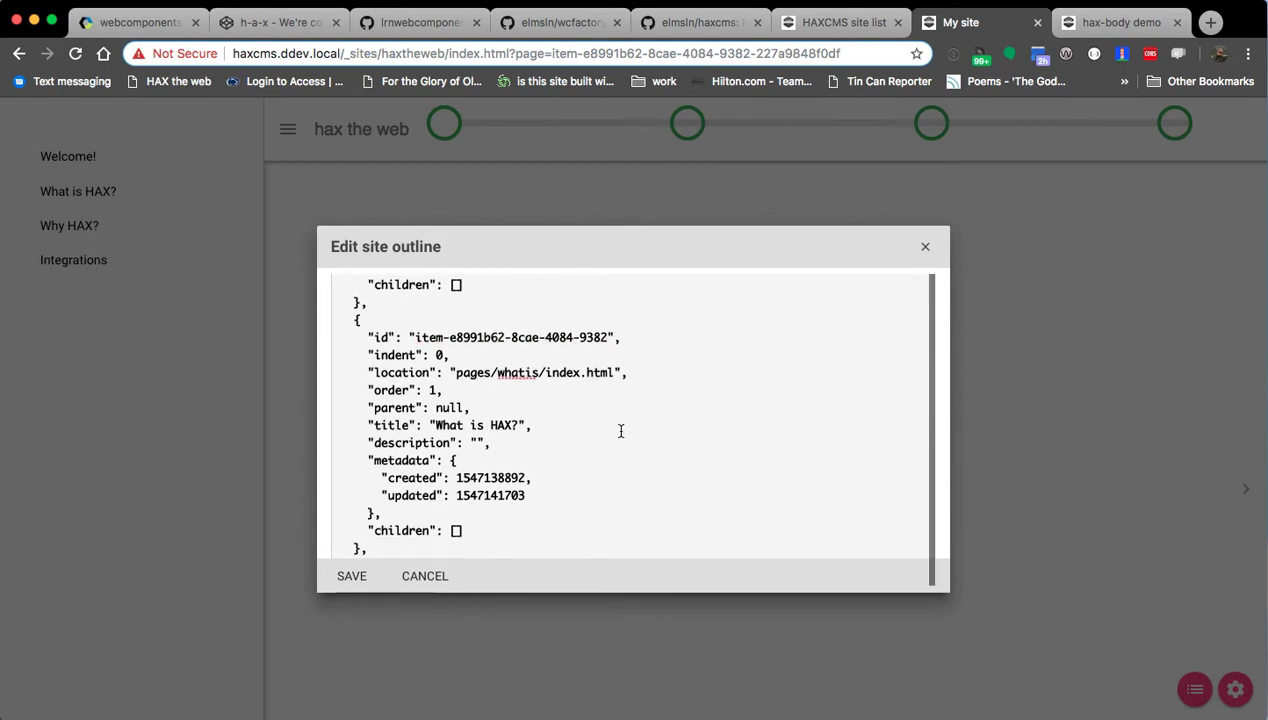
left_click(352, 578)
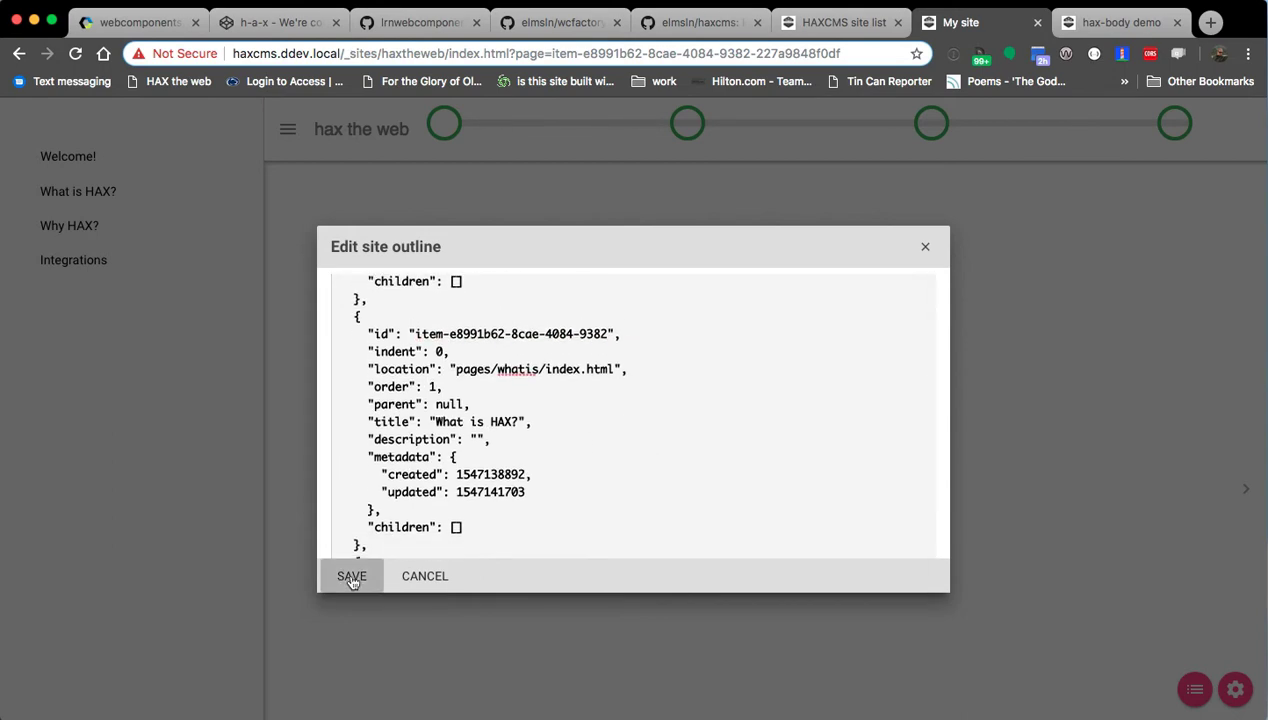
key("super+Tab")
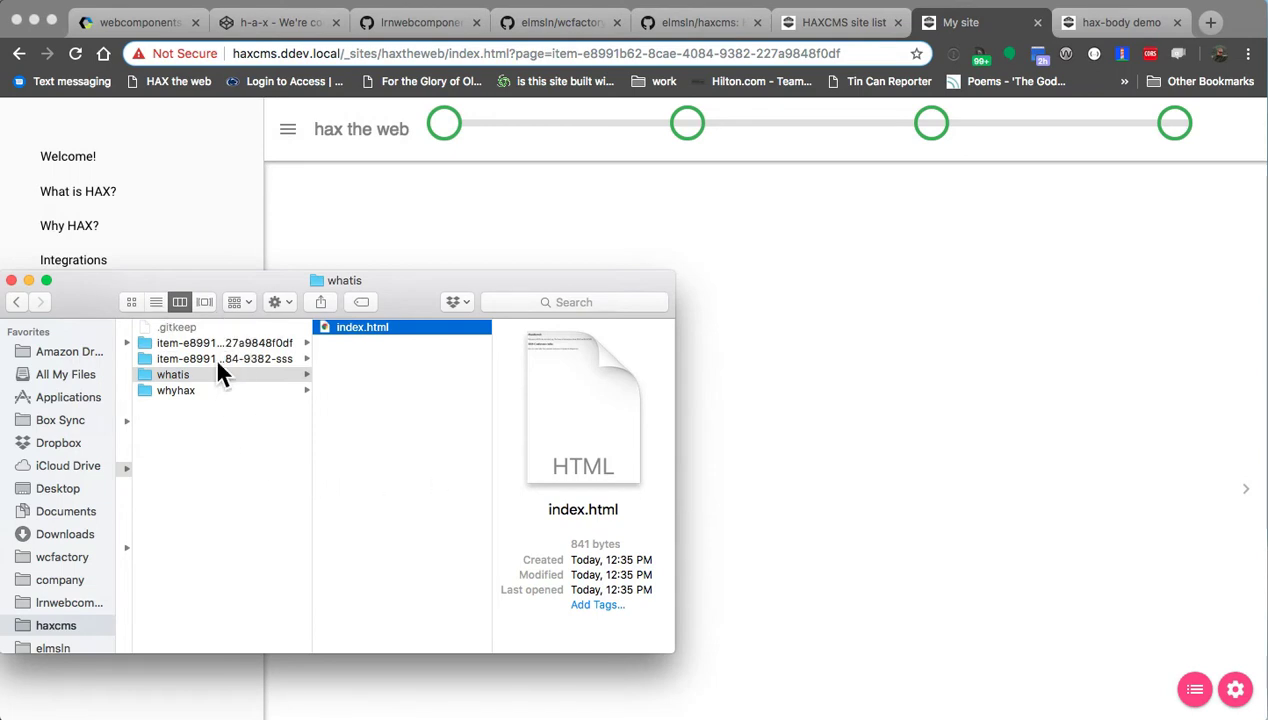
key("super+Tab")
key("super+Tab")
key("super+Tab")
left_click(1188, 697)
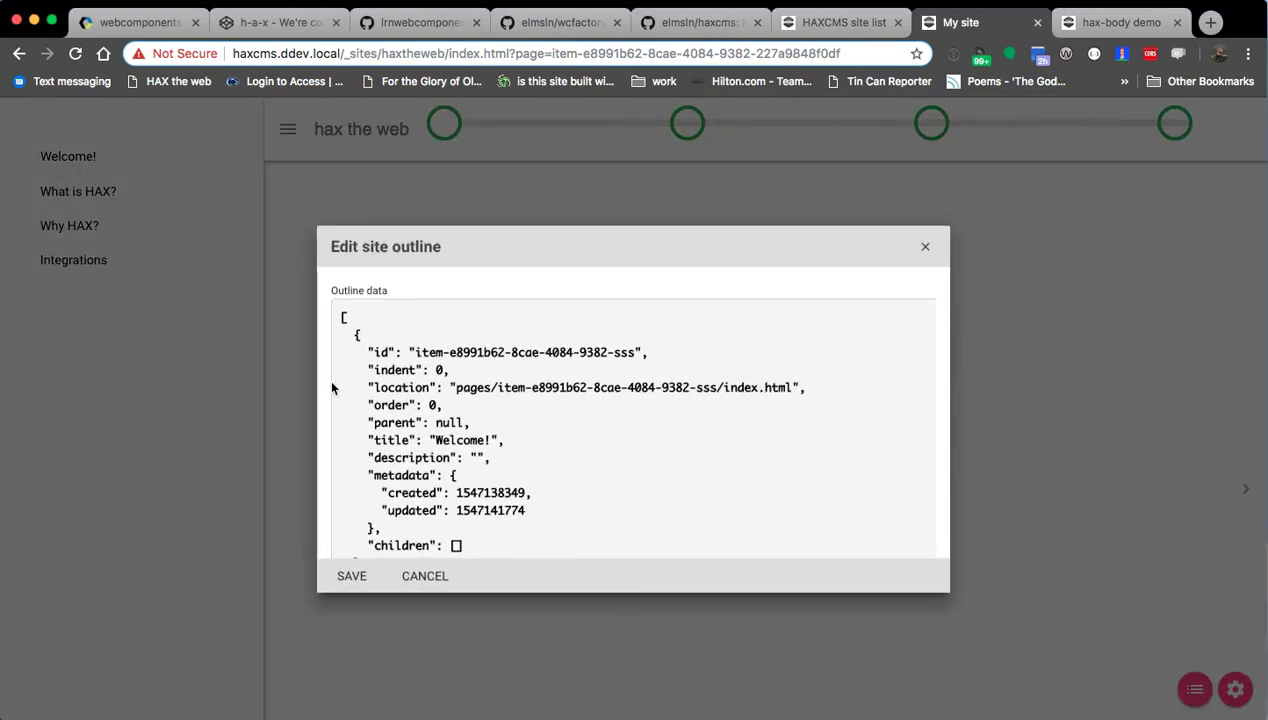
key("super+Tab")
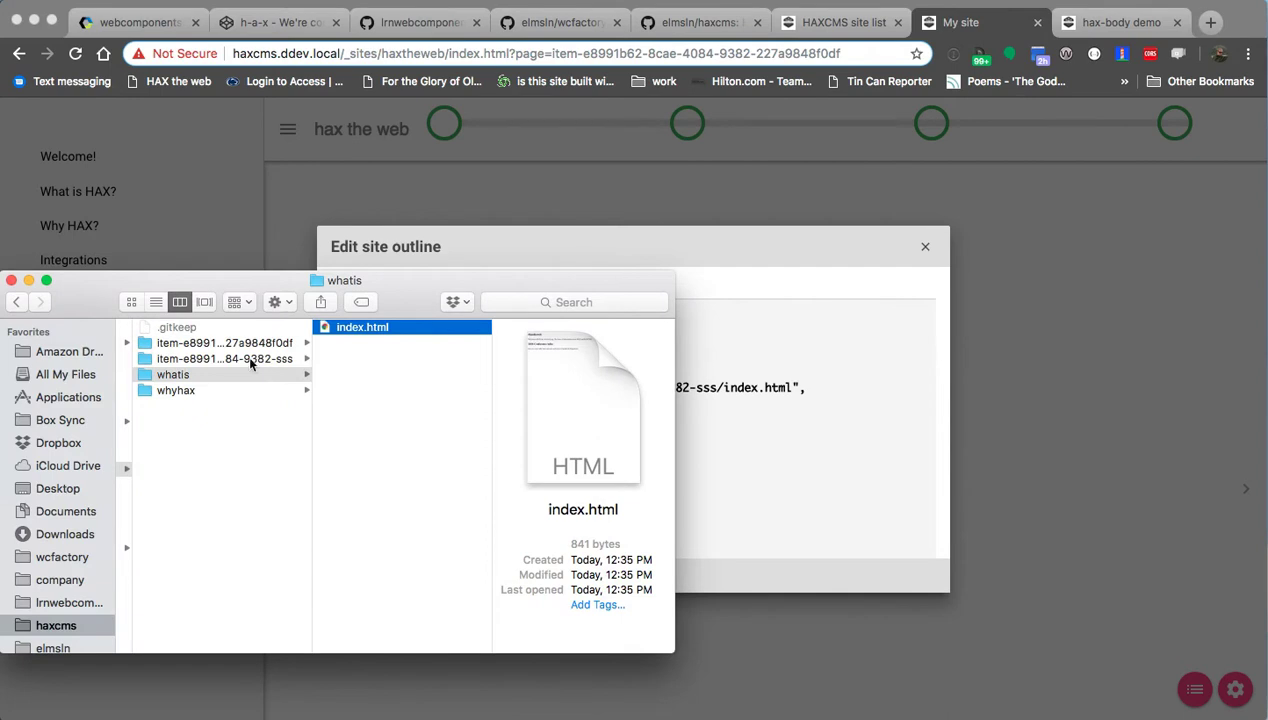
key("super+Tab")
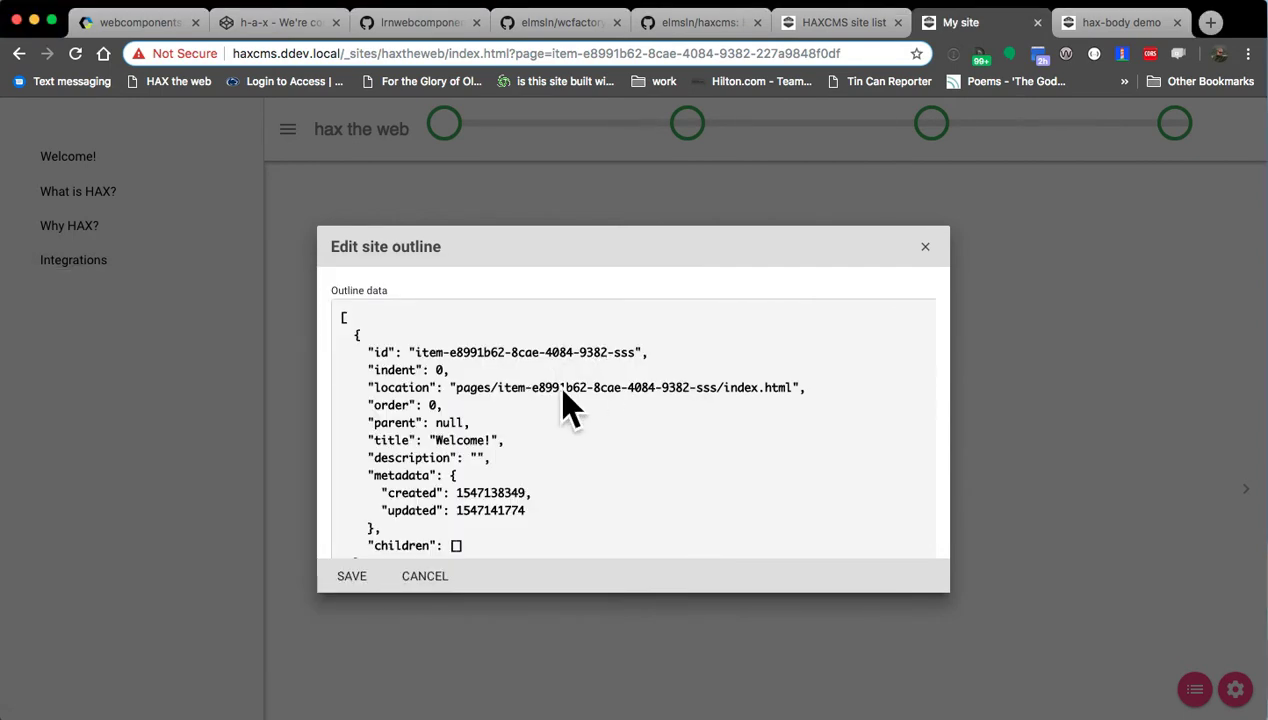
scroll(567, 394, "down", 1)
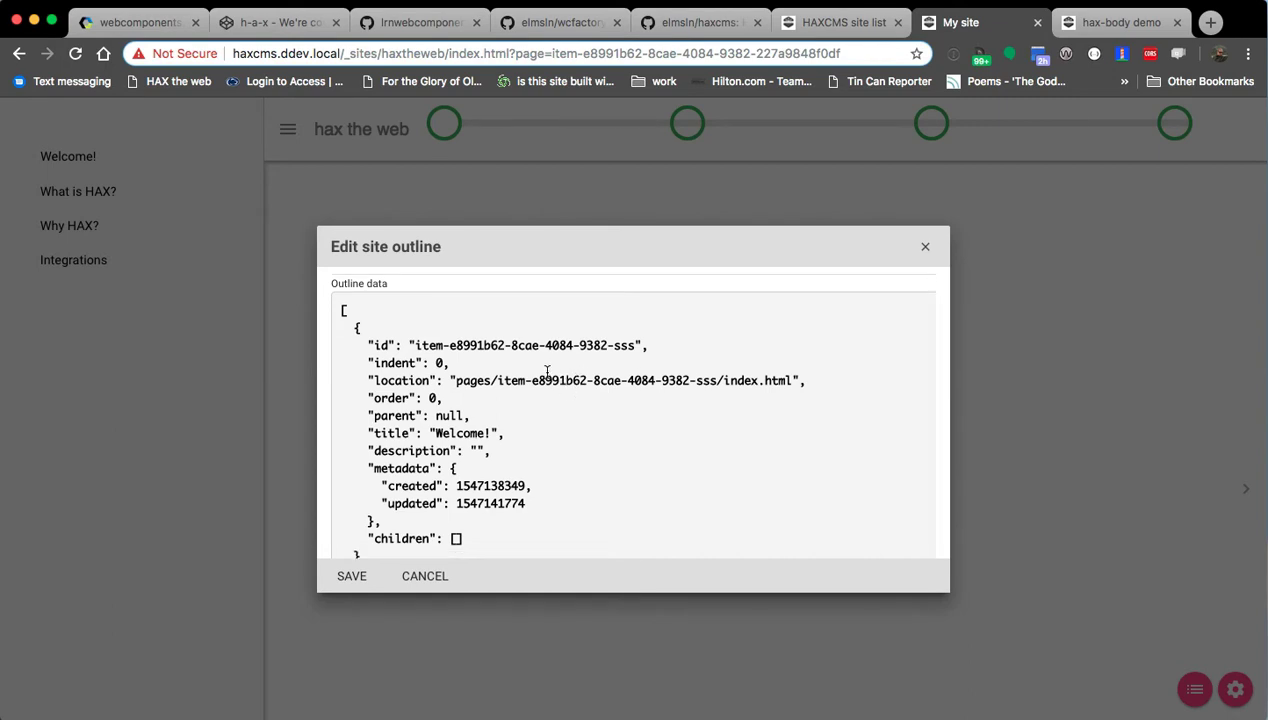
key("Escape")
Step through the site's pages, ending on the second page with the #haxtheweb video.
left_click(692, 127)
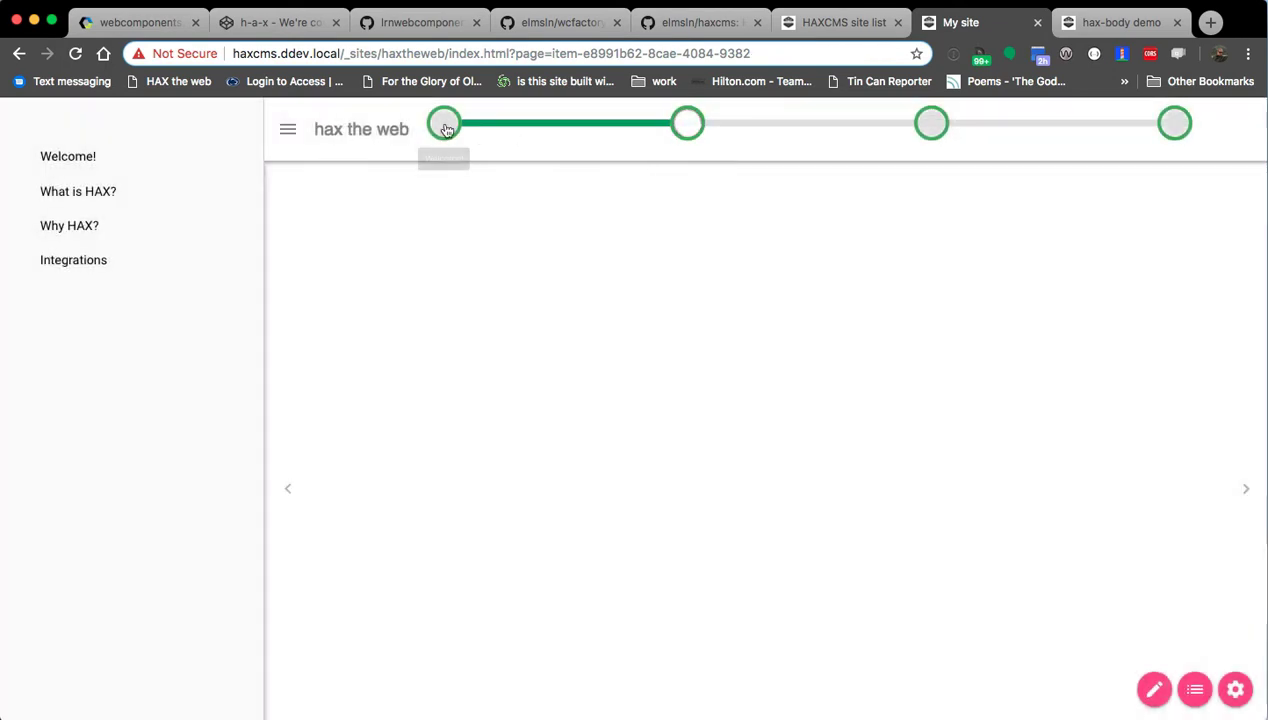
left_click(931, 125)
left_click(1177, 125)
left_click(443, 123)
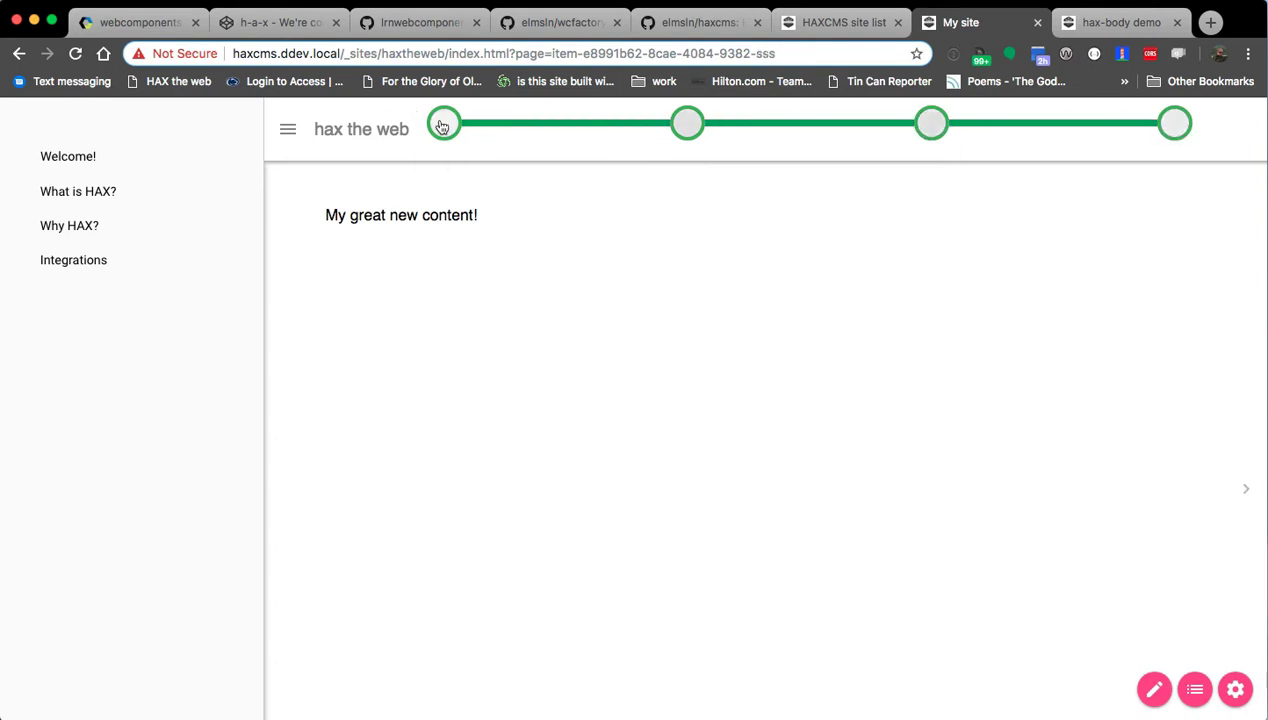
left_click(688, 132)
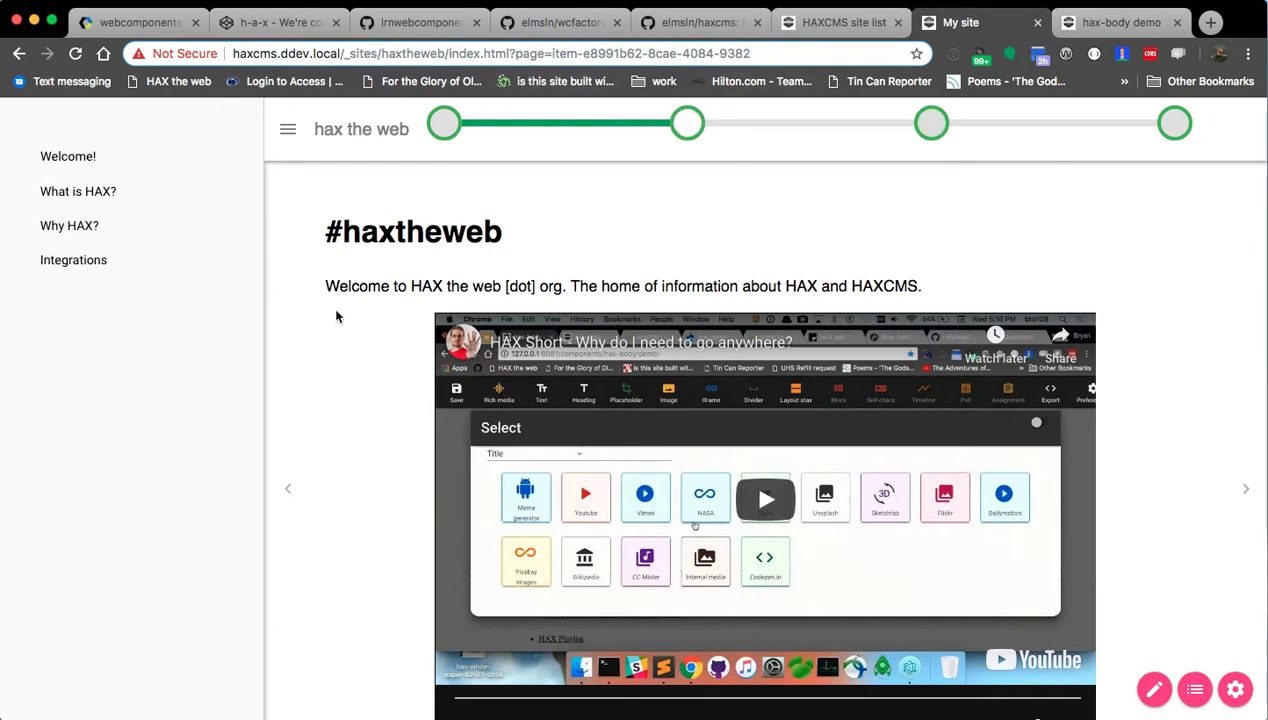
scroll(331, 303, "down", 2)
scroll(400, 220, "up", 2)
left_click(443, 123)
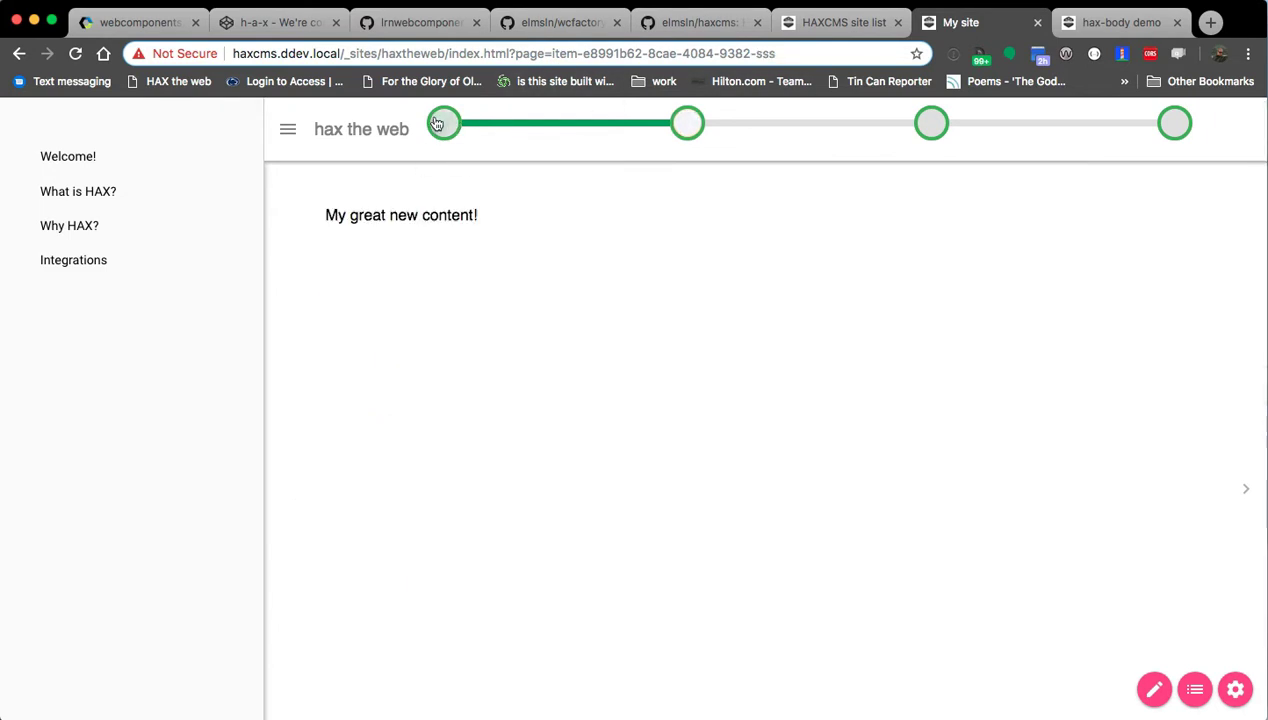
left_click(687, 123)
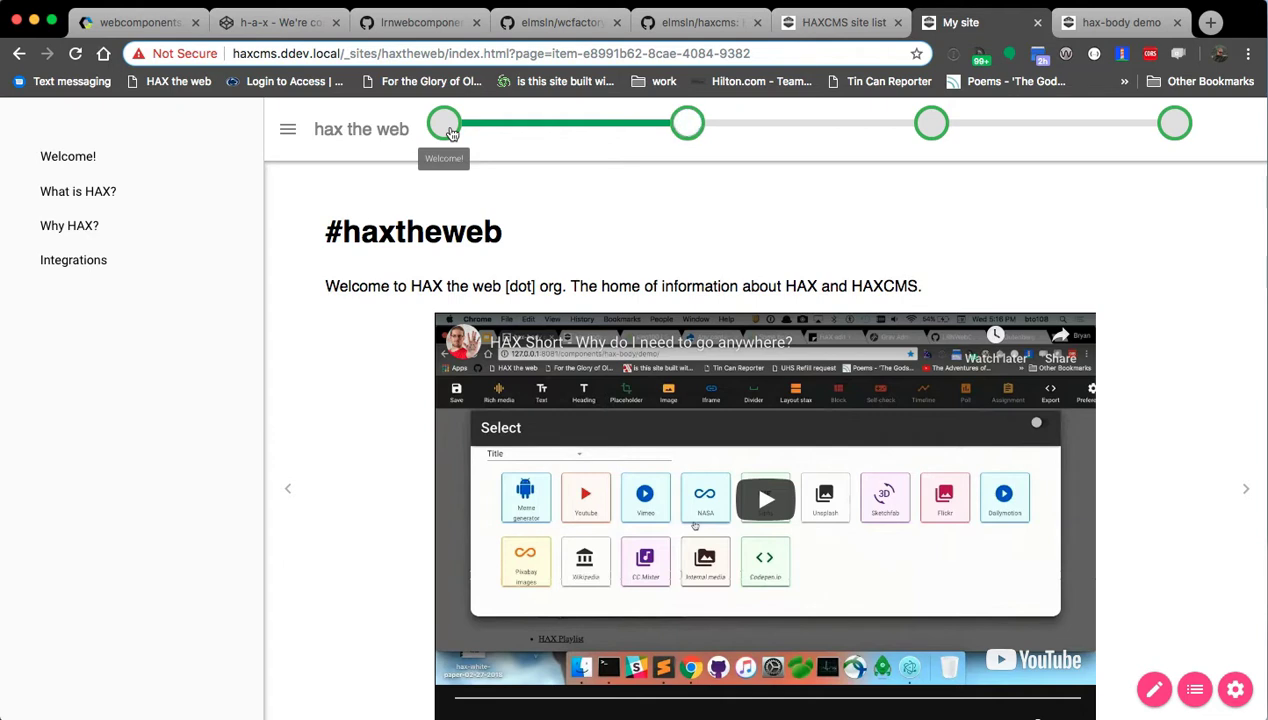
Check the whatis folder in Finder, revisit Welcome! and What is HAX?, then bring Finder forward.
key("super+Tab")
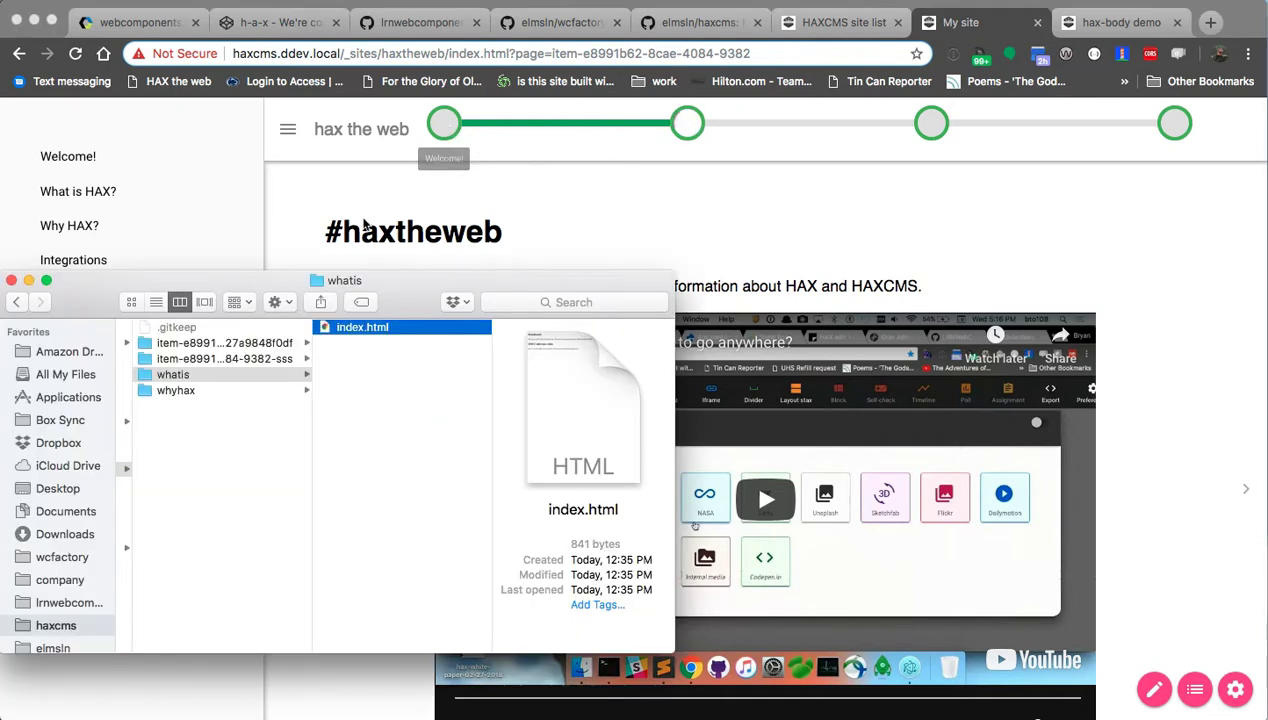
left_click(600, 212)
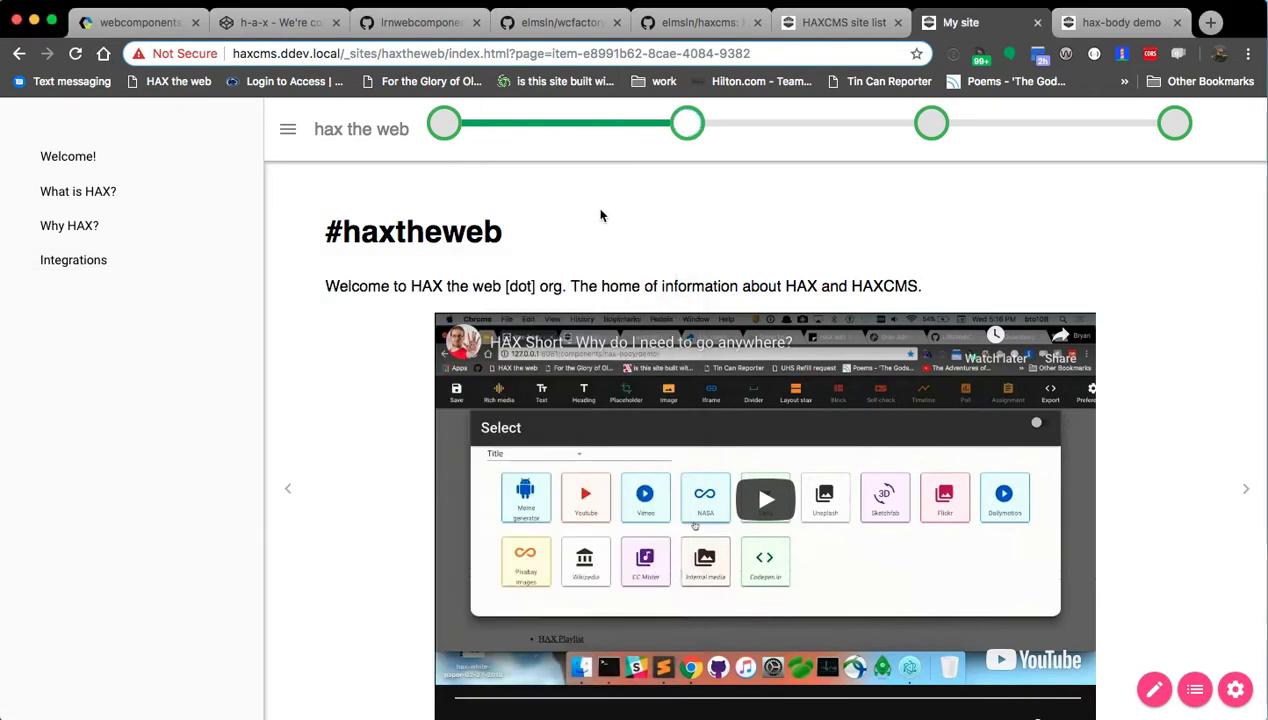
left_click(440, 126)
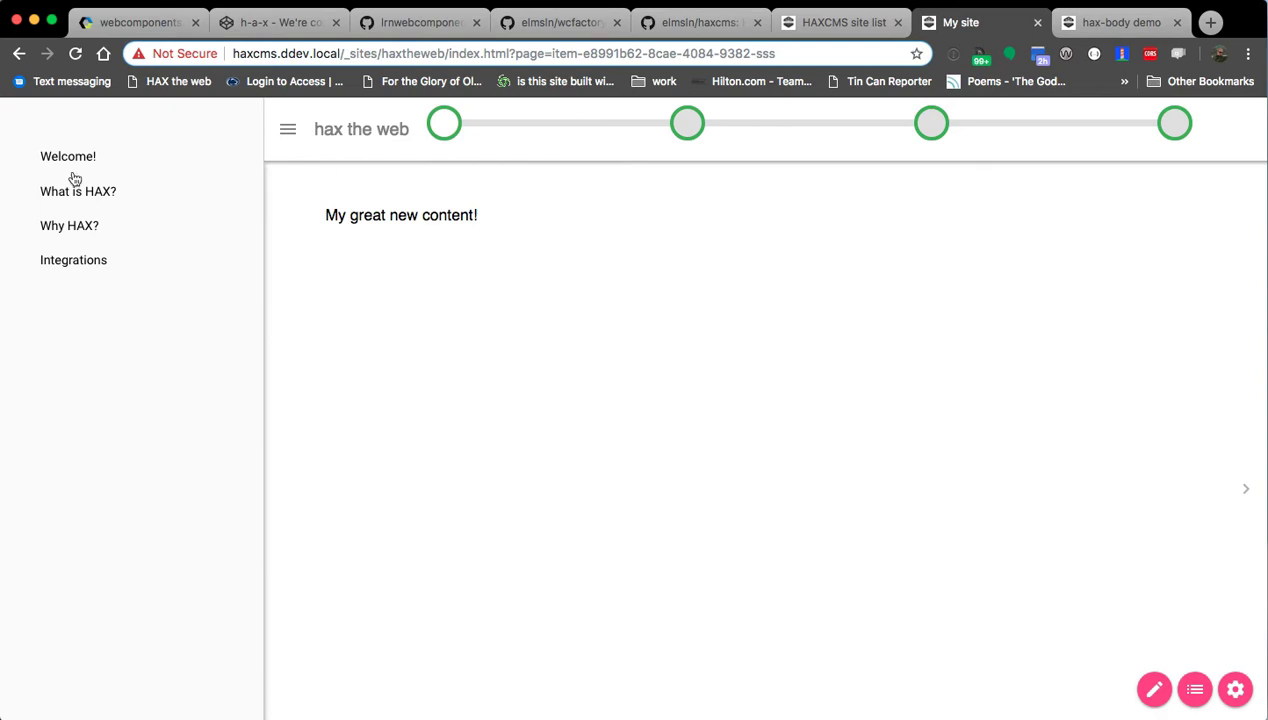
left_click(688, 126)
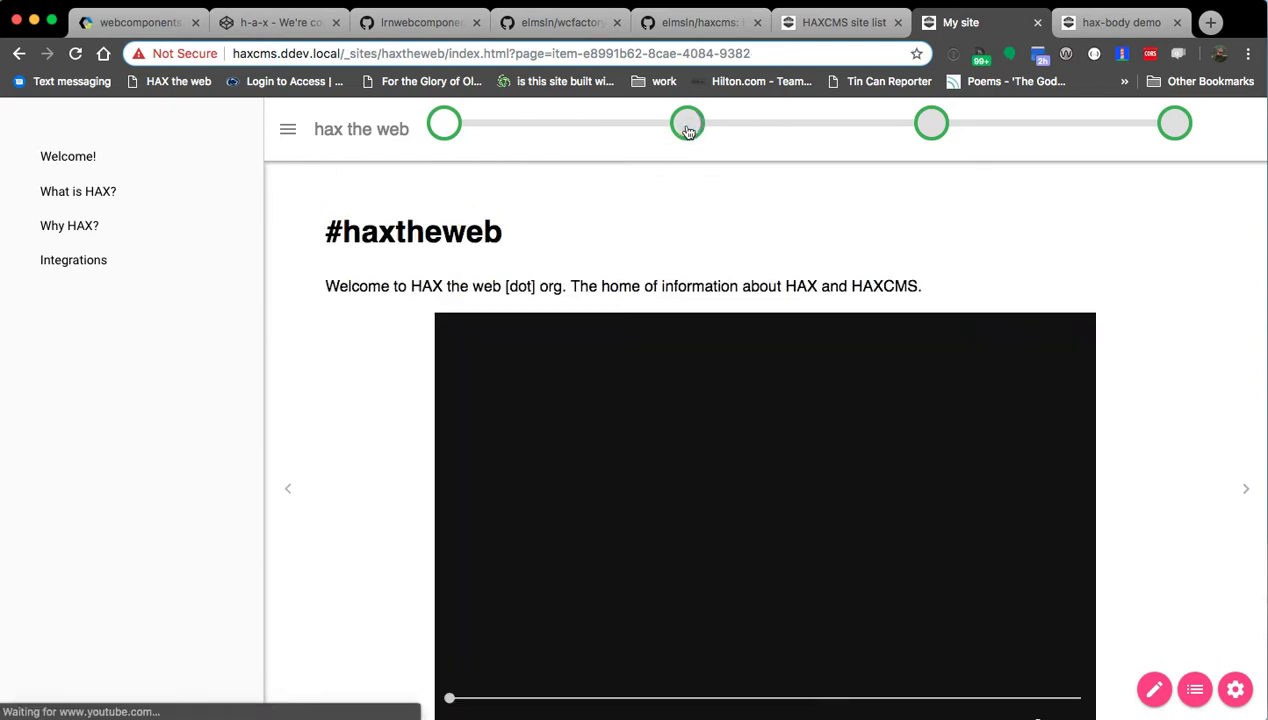
key("super+Tab")
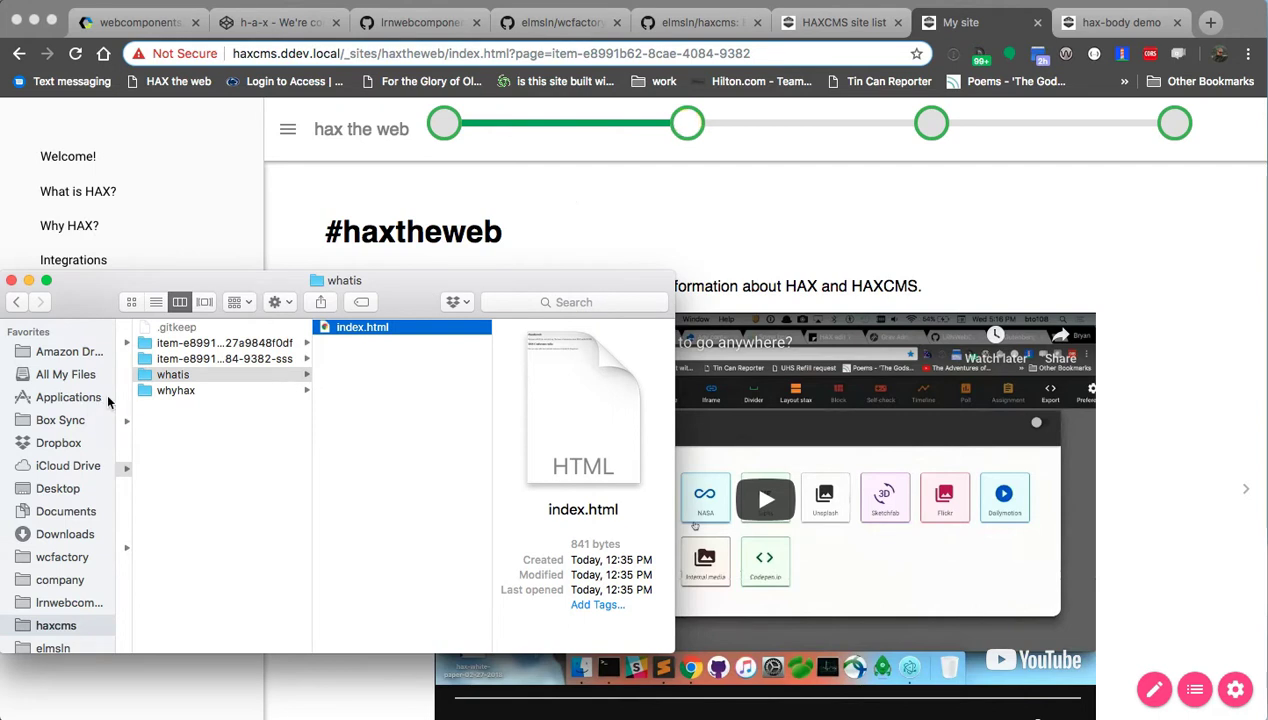
Quick Look the whatis folder's index.html in Finder, then go back to the site in Chrome.
left_click(356, 322)
key("space")
key("space")
left_click(400, 392)
left_click(354, 331)
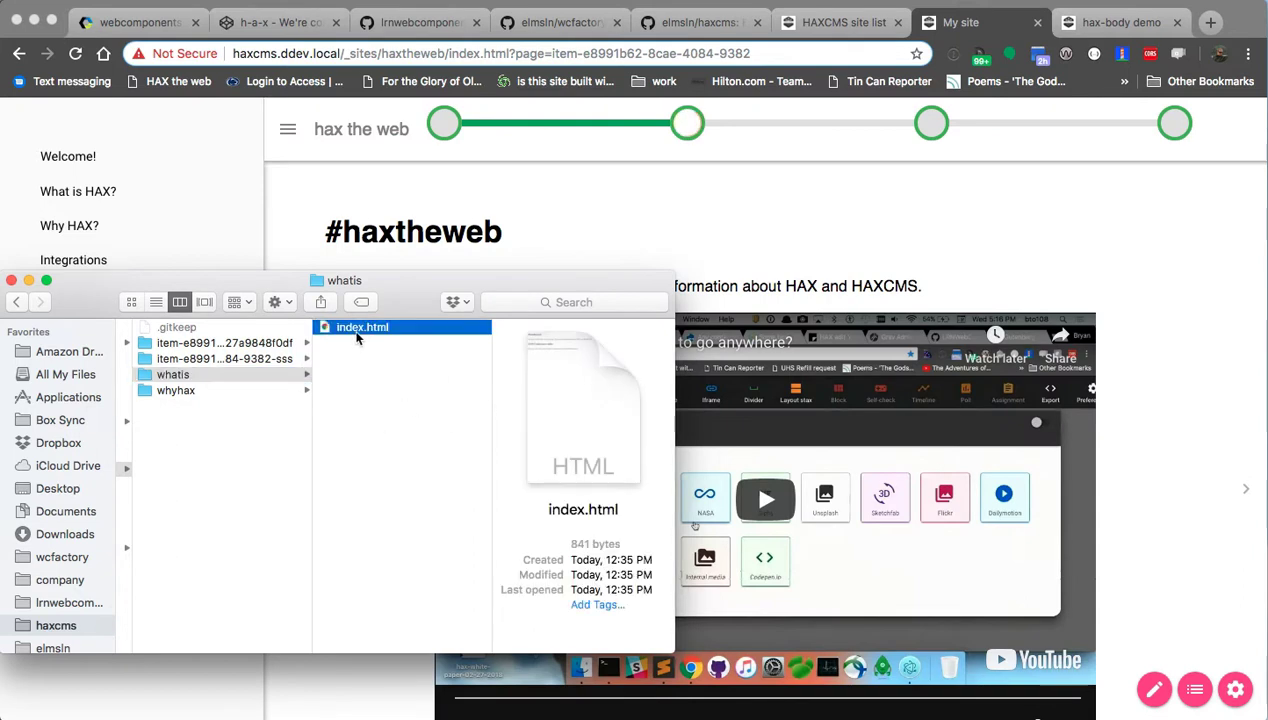
left_click(727, 164)
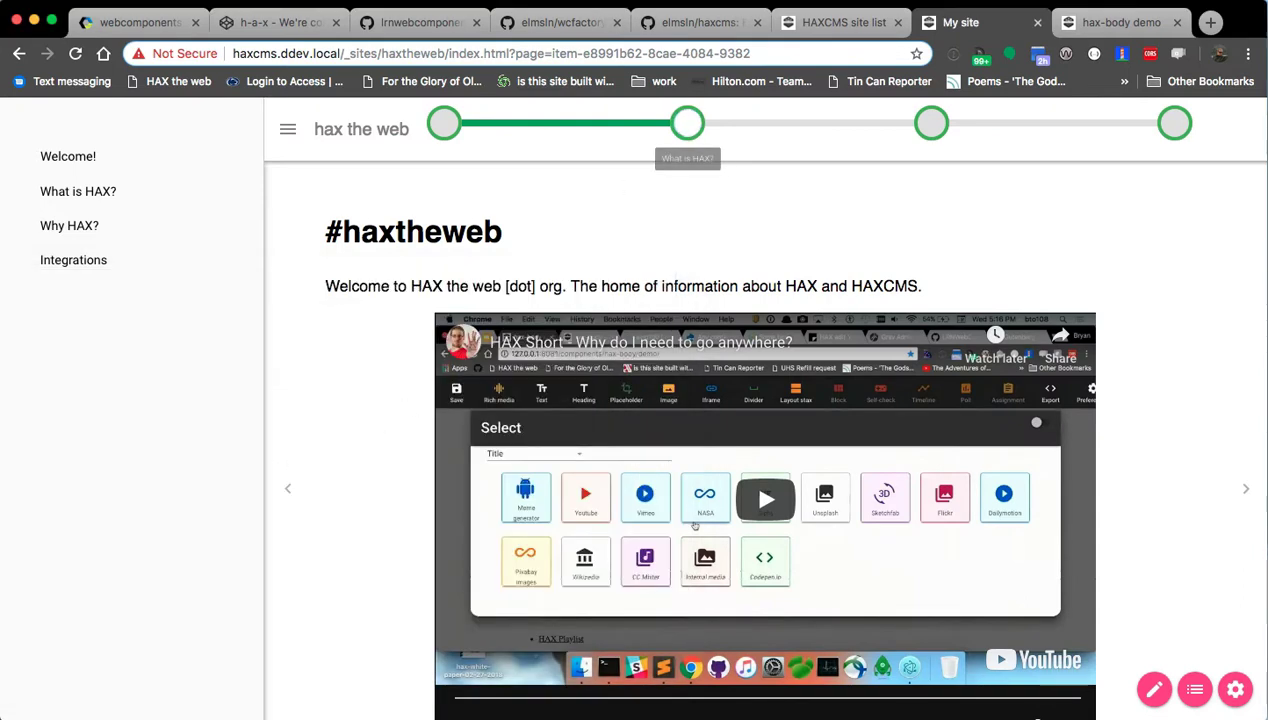
Replace the item id in the Welcome! location with welcome and save the outline.
left_click(1195, 689)
left_click(566, 387)
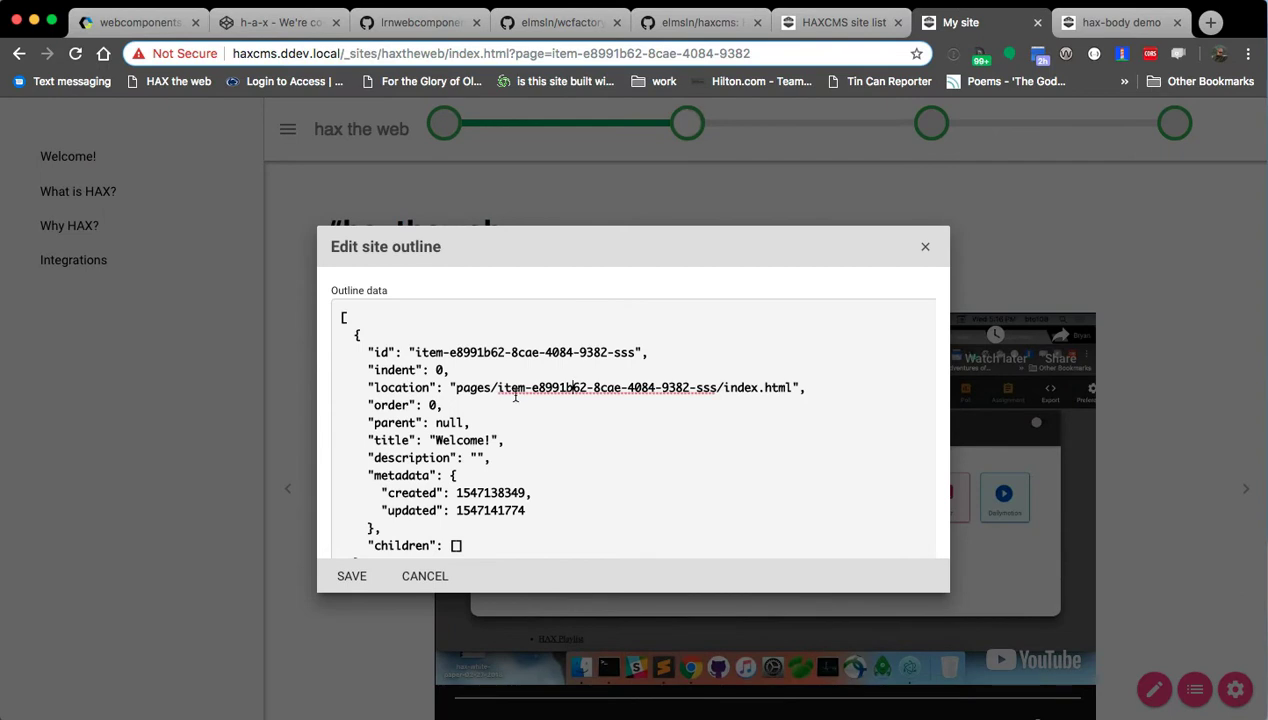
left_click_drag(499, 391, 715, 388)
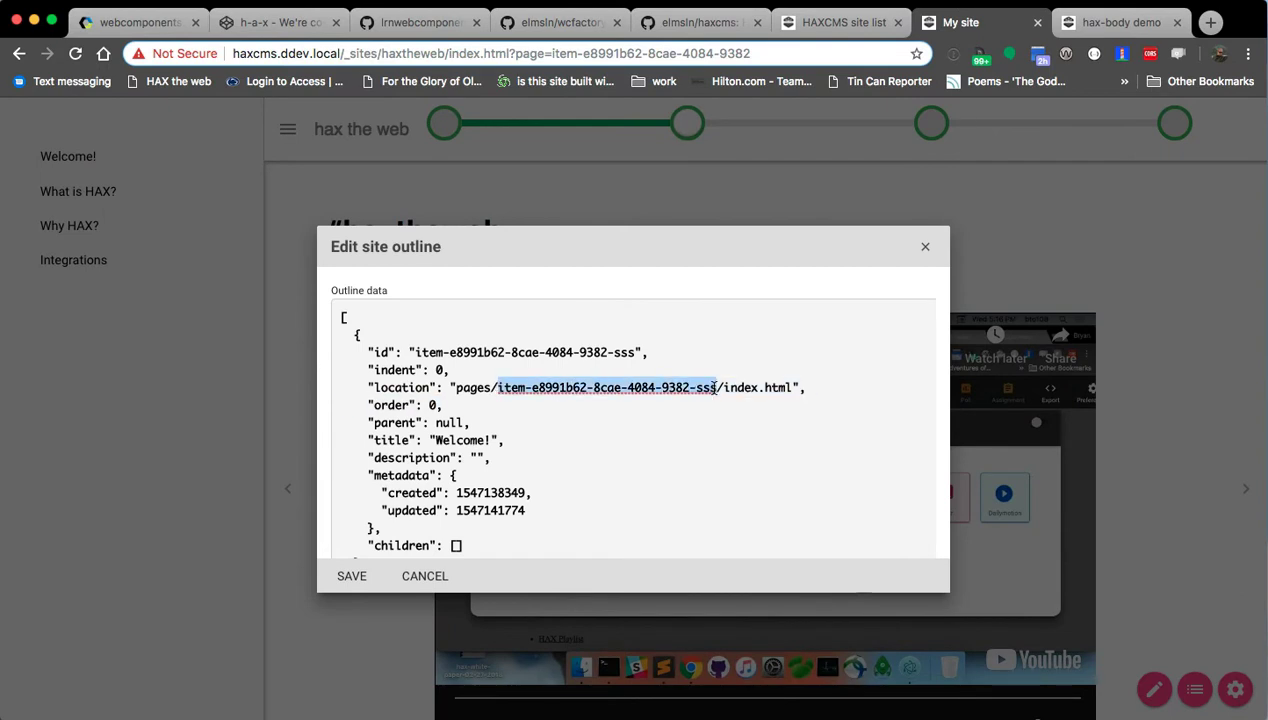
key("BackSpace")
type("welcome")
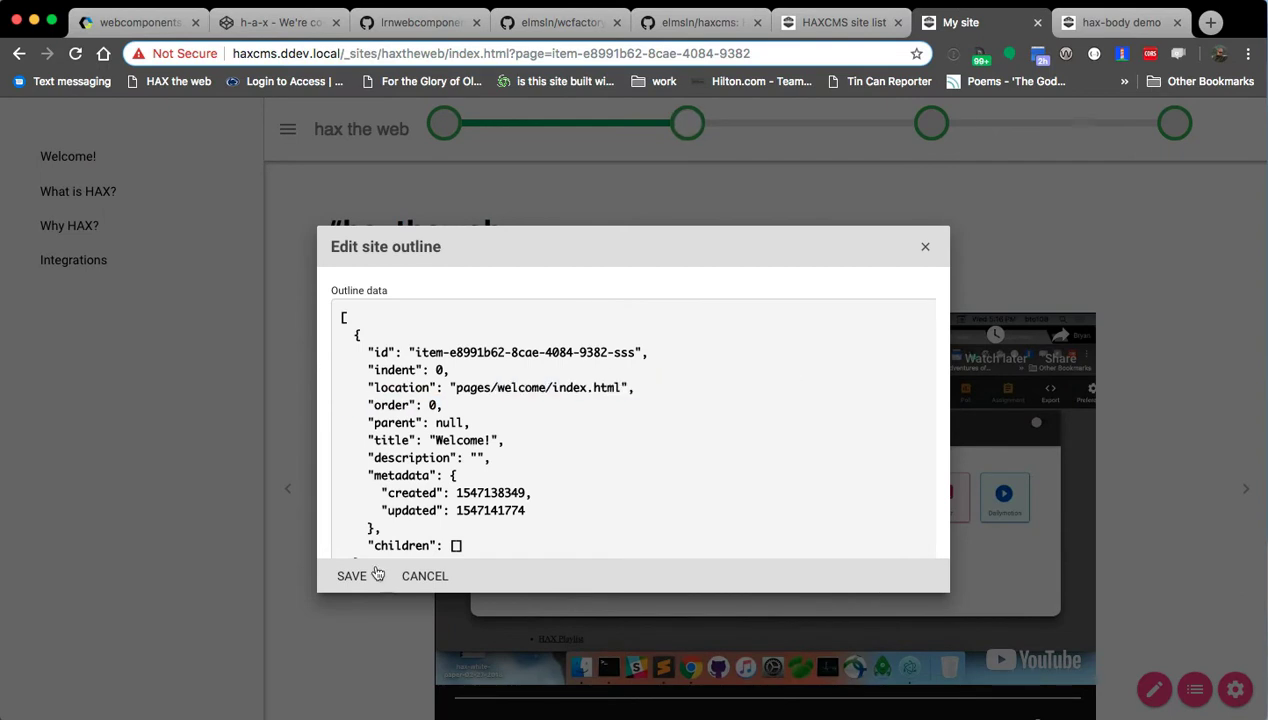
left_click(351, 576)
key("super+Tab")
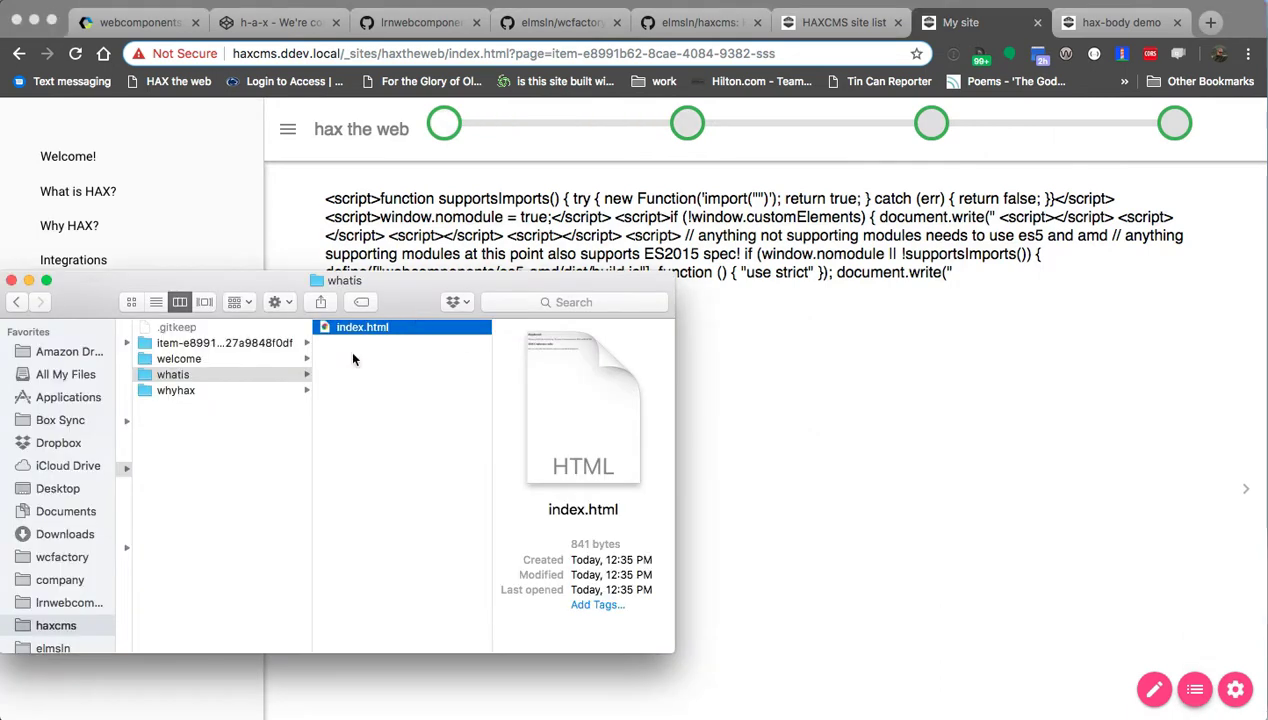
Open the welcome folder's index.html in VS Code and undo an accidental paste.
left_click(194, 359)
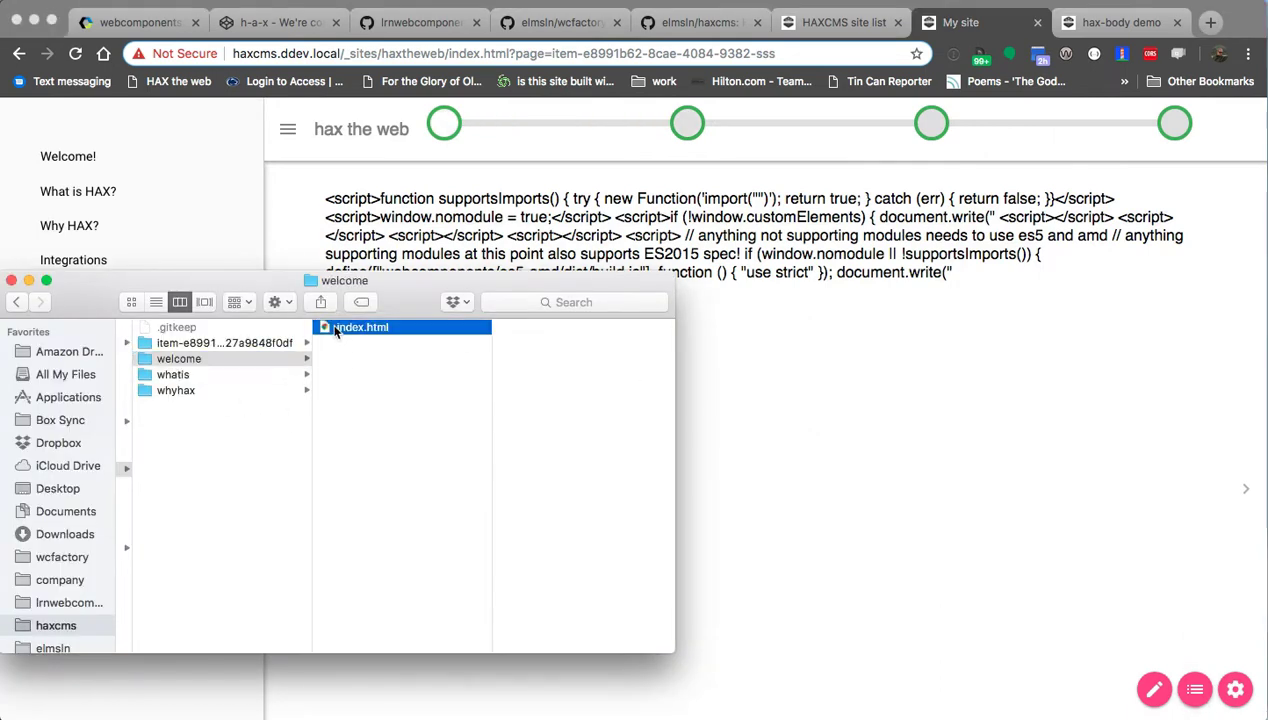
double_click(345, 327)
key("super+a")
type("index.html")
key("super+z")
Compare the whatis and welcome folders in Finder, then return to Chrome.
key("super+Tab")
left_click(236, 371)
left_click(377, 372)
left_click(515, 326)
left_click(243, 359)
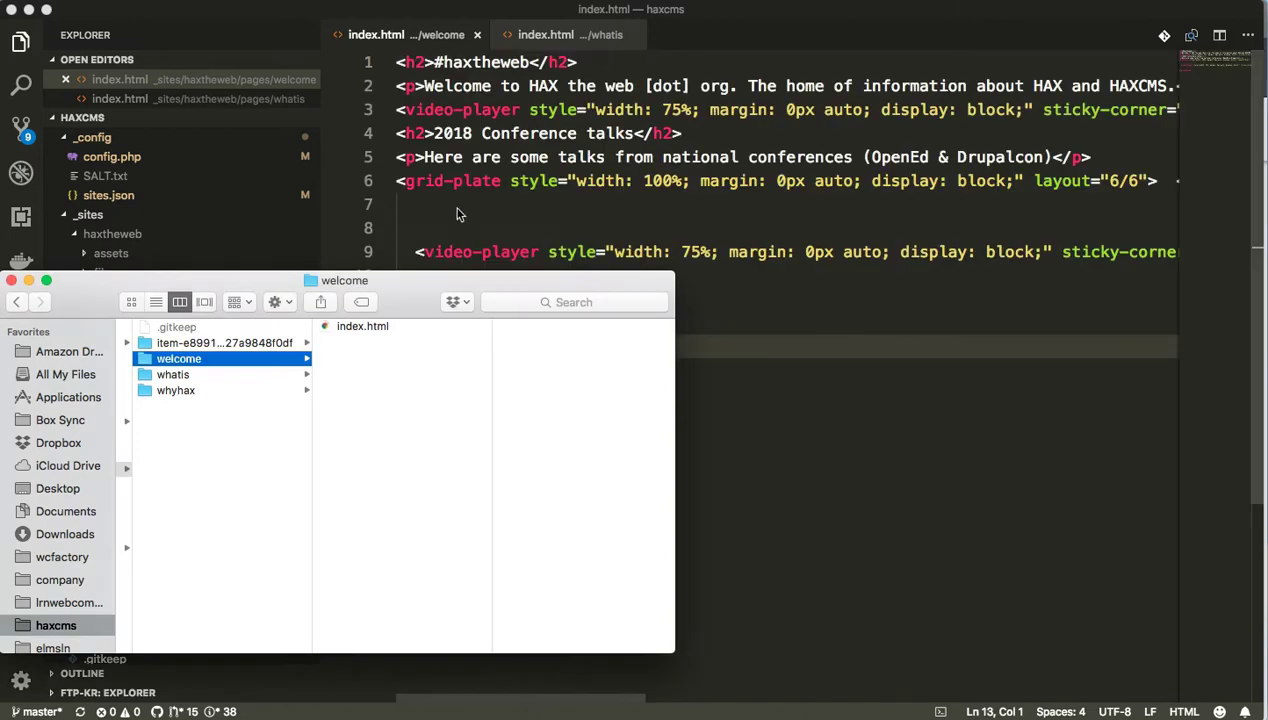
key("super+Tab")
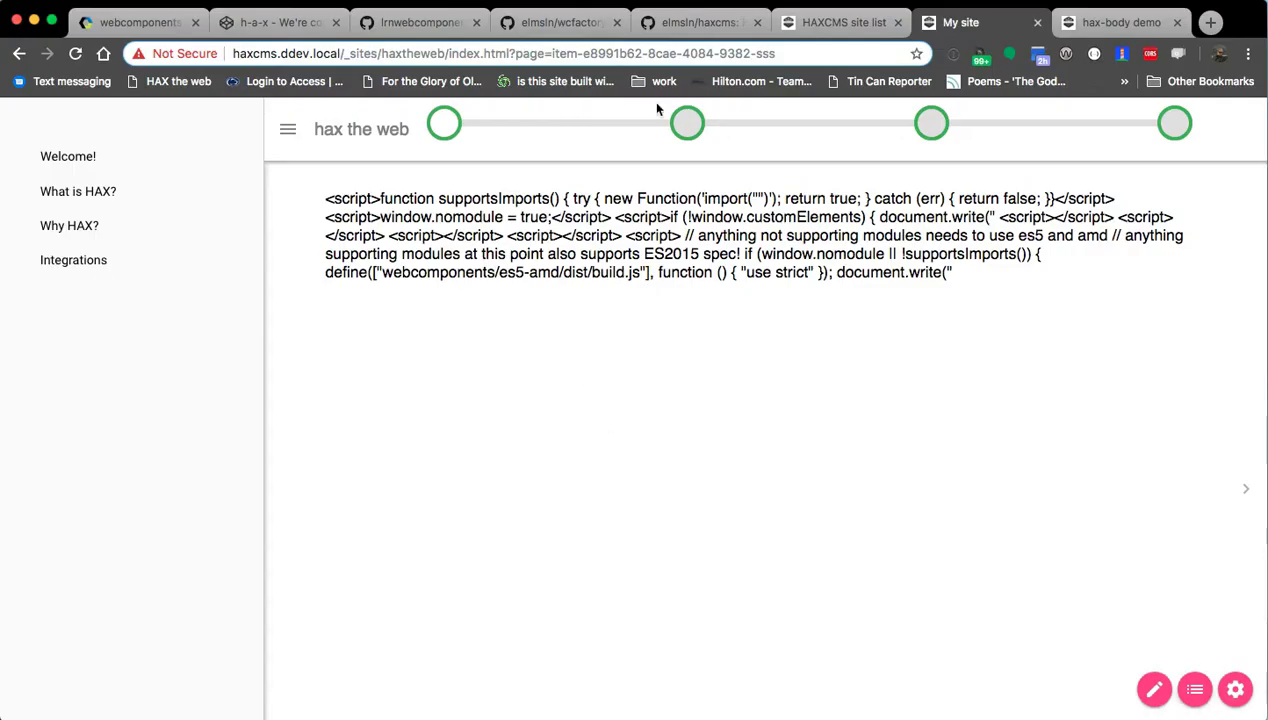
Reload the site and step through the pages back to Welcome!
left_click(687, 123)
left_click(444, 130)
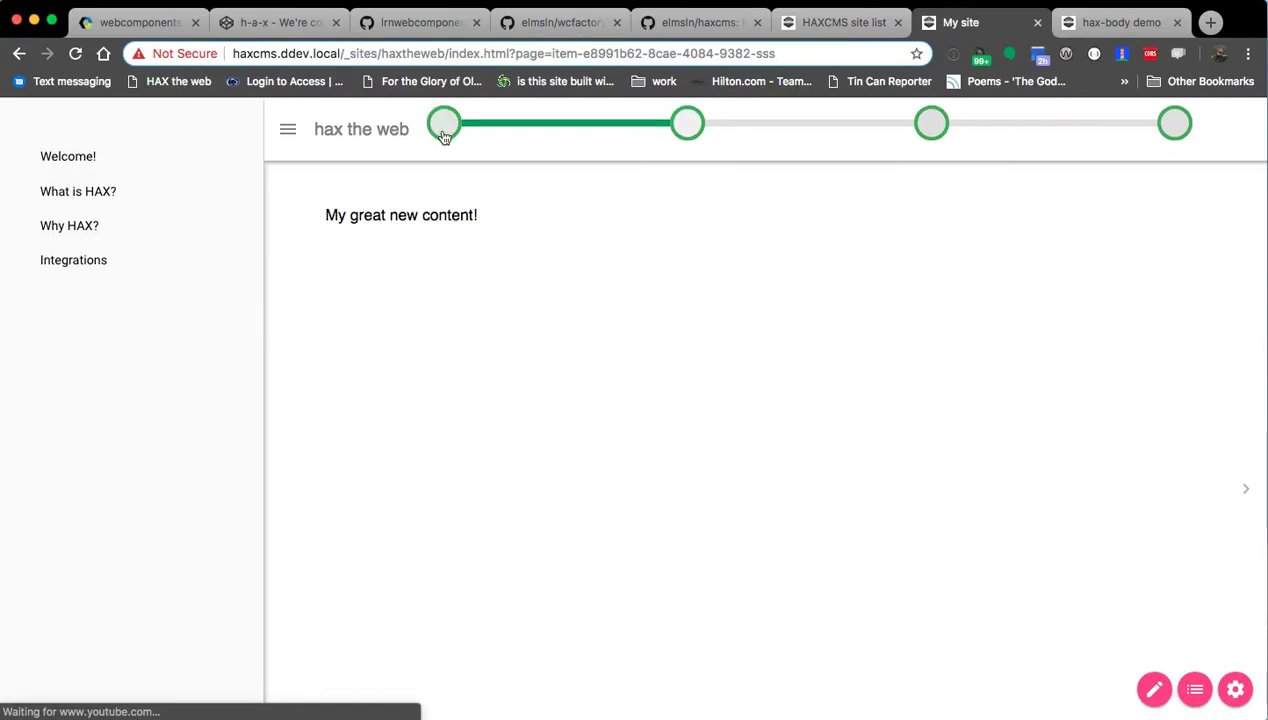
key("super+r")
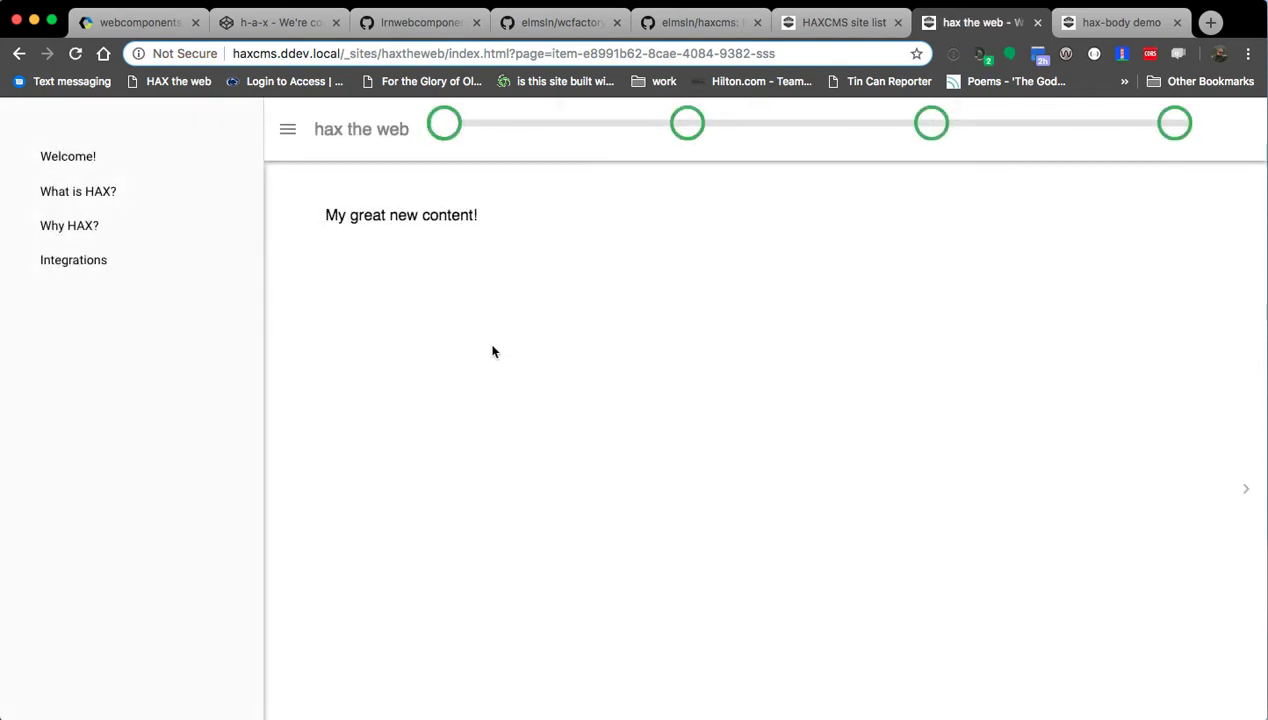
left_click(931, 123)
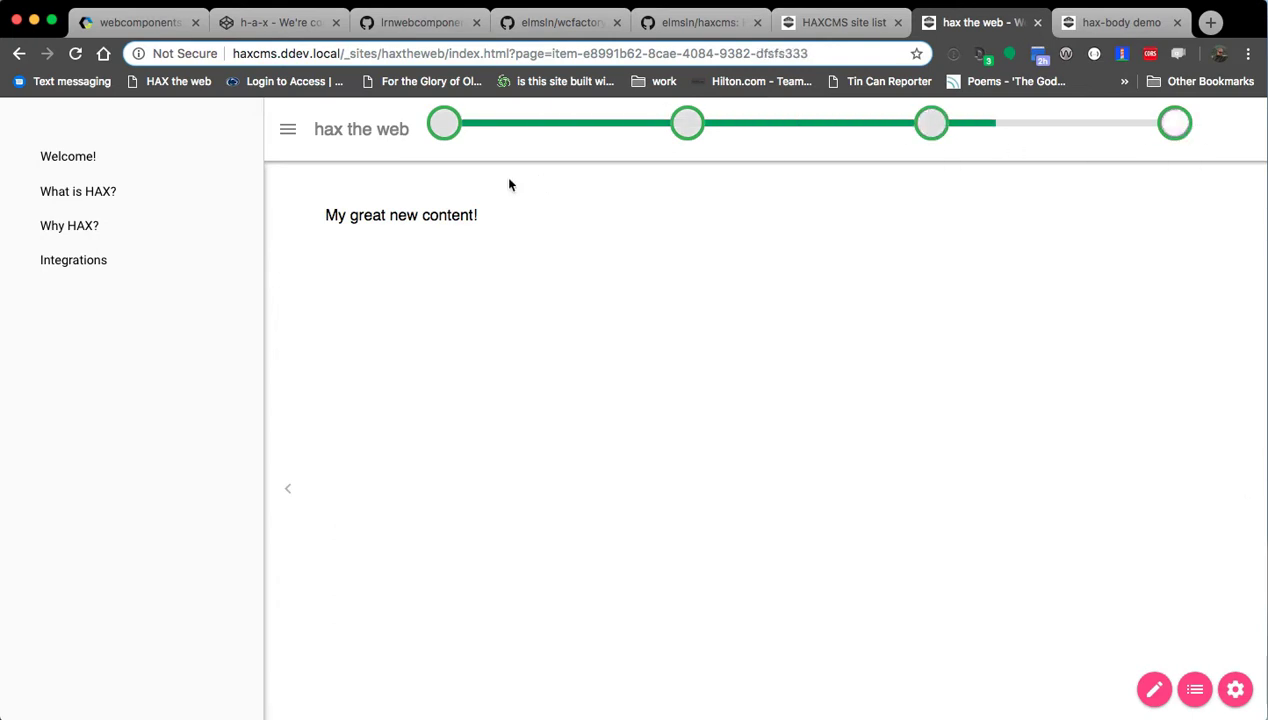
left_click(443, 127)
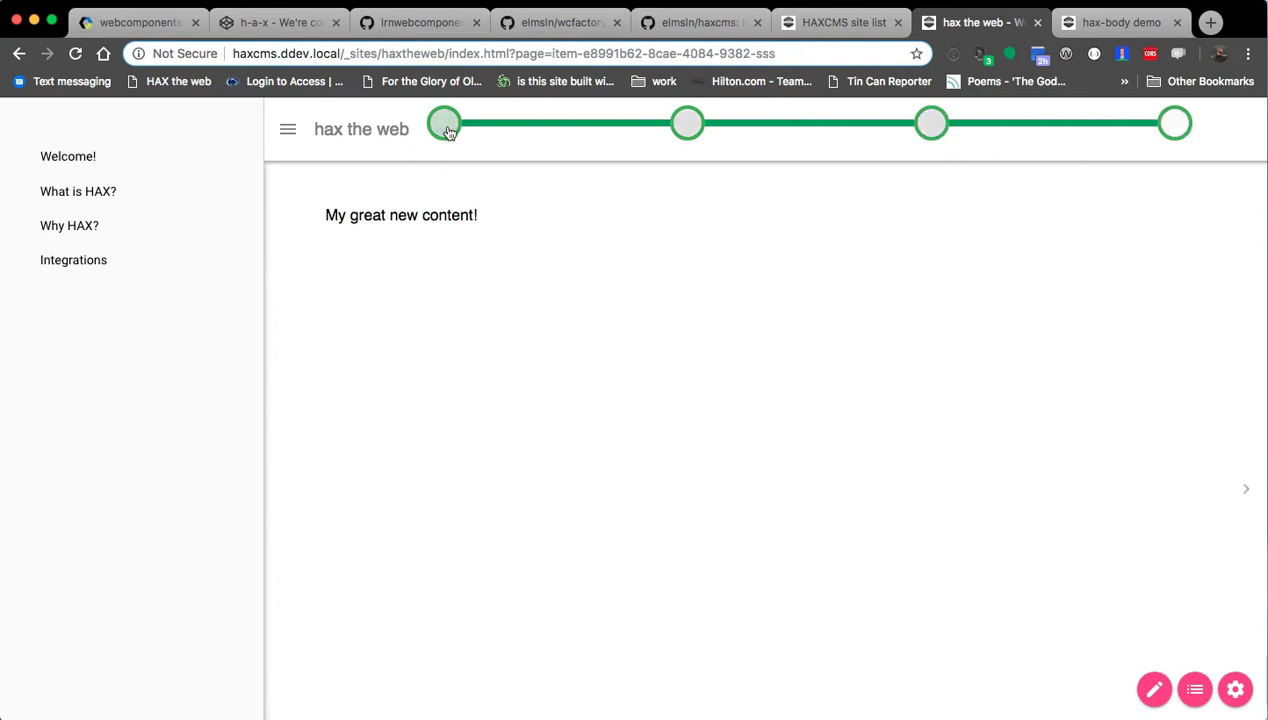
left_click(683, 135)
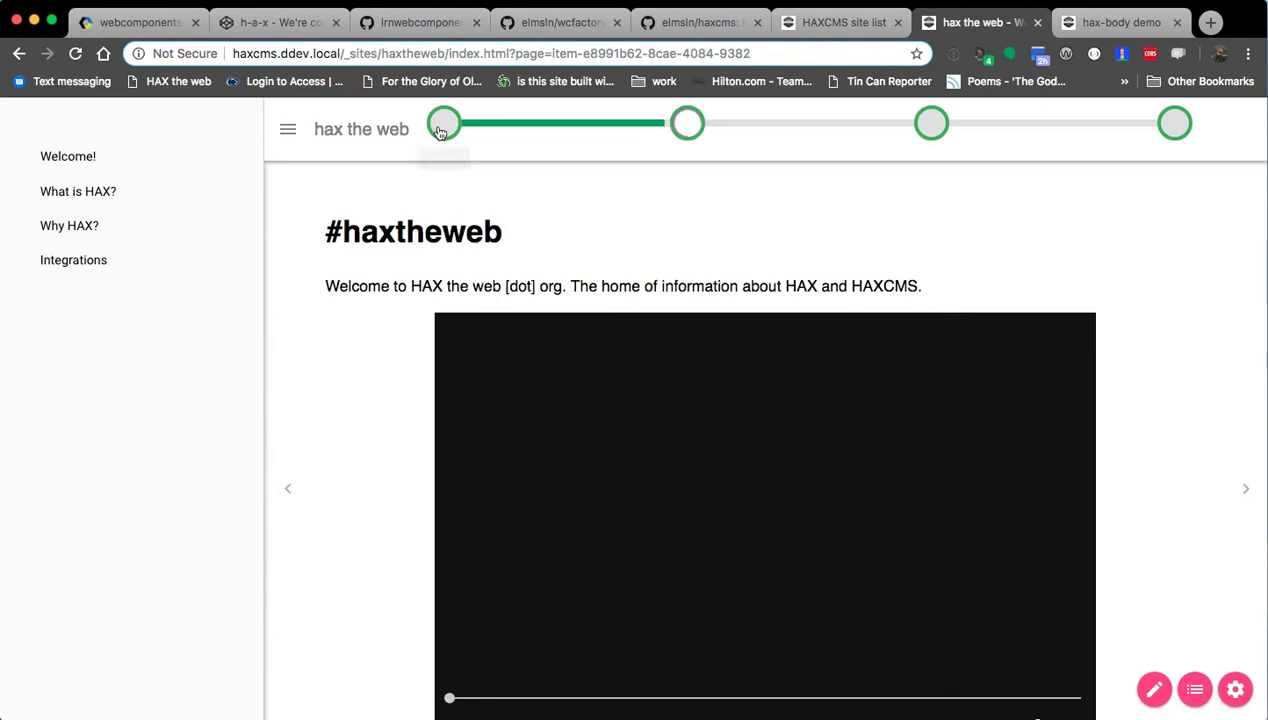
left_click(438, 133)
Open and close the outline editor, then inspect lines 4–8 of welcome/index.html in VS Code.
key("super+Tab")
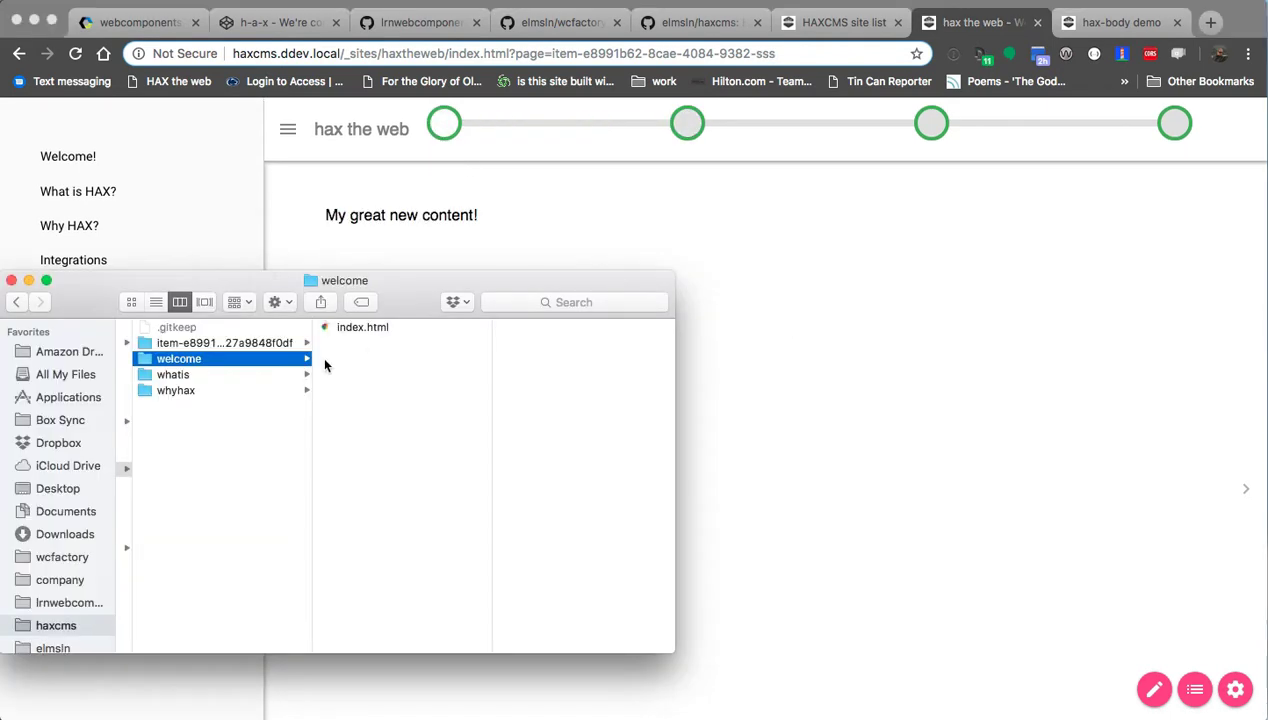
key("super+Tab")
left_click(1194, 689)
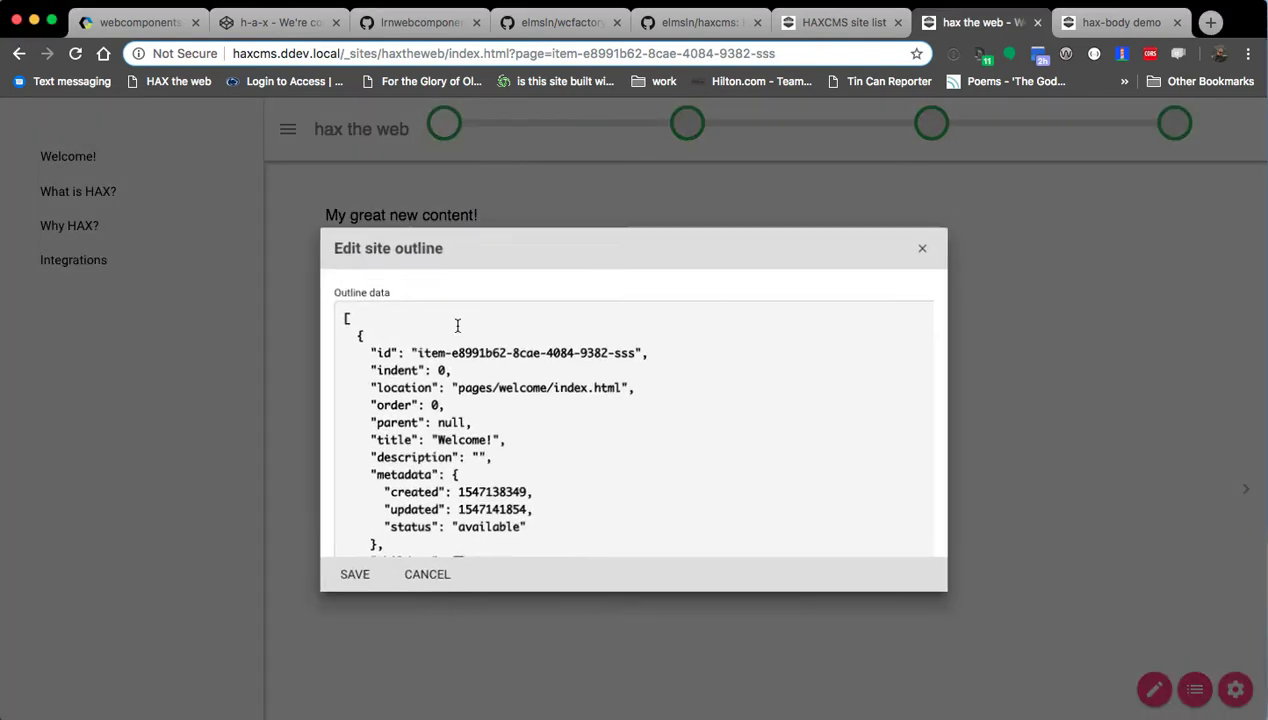
key("Escape")
key("super+Tab")
double_click(360, 332)
left_click(668, 216)
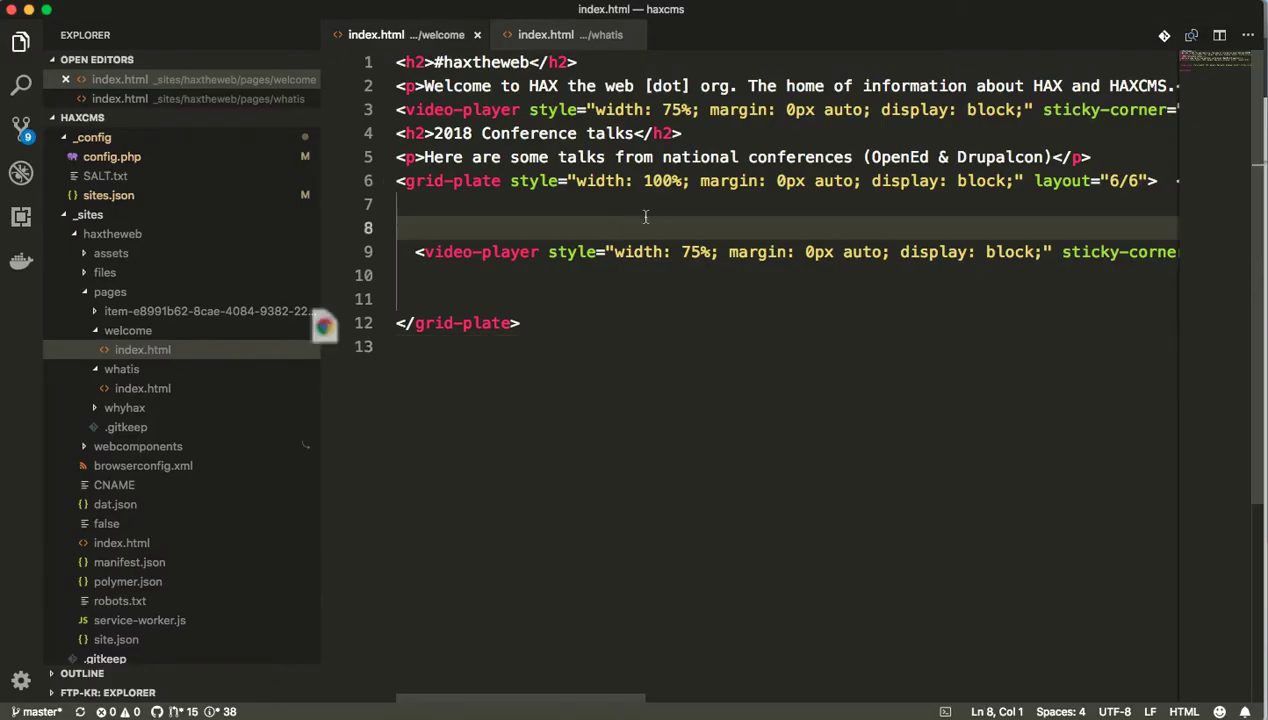
left_click(750, 180)
left_click(748, 133)
key("Left")
key("Left")
key("Left")
key("Left")
key("Left")
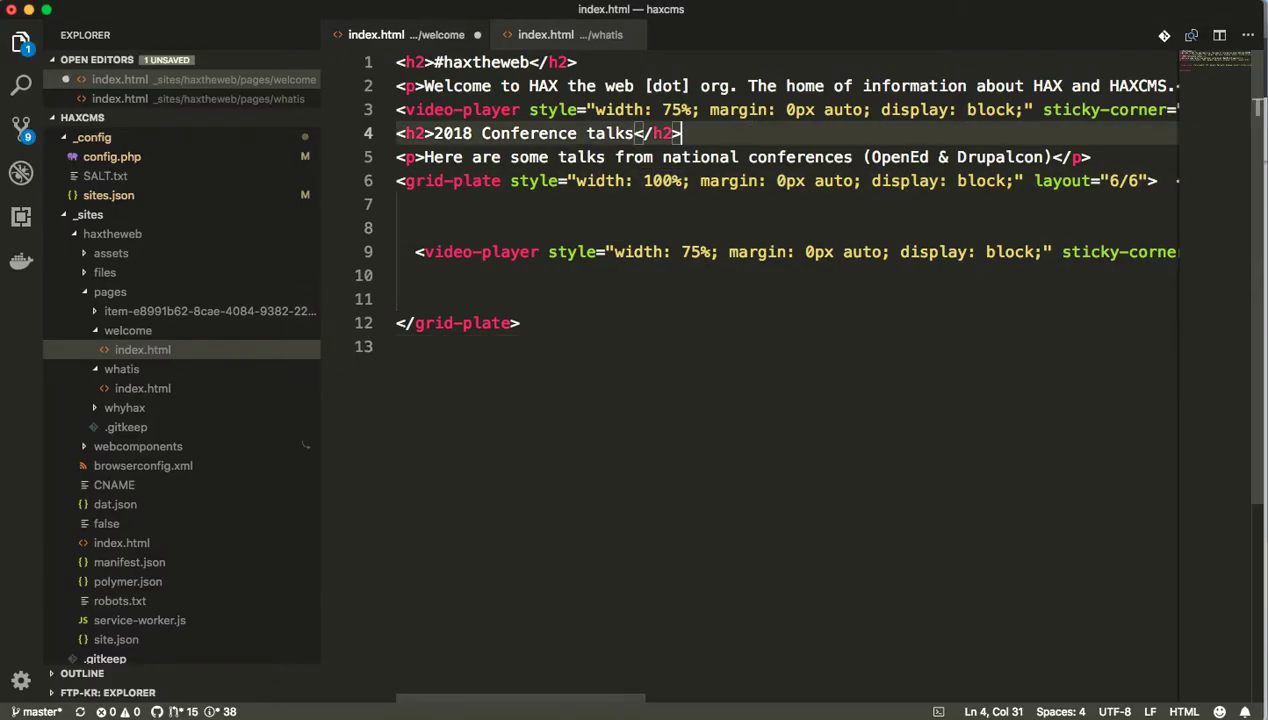
key("super+Tab")
key("super+Tab")
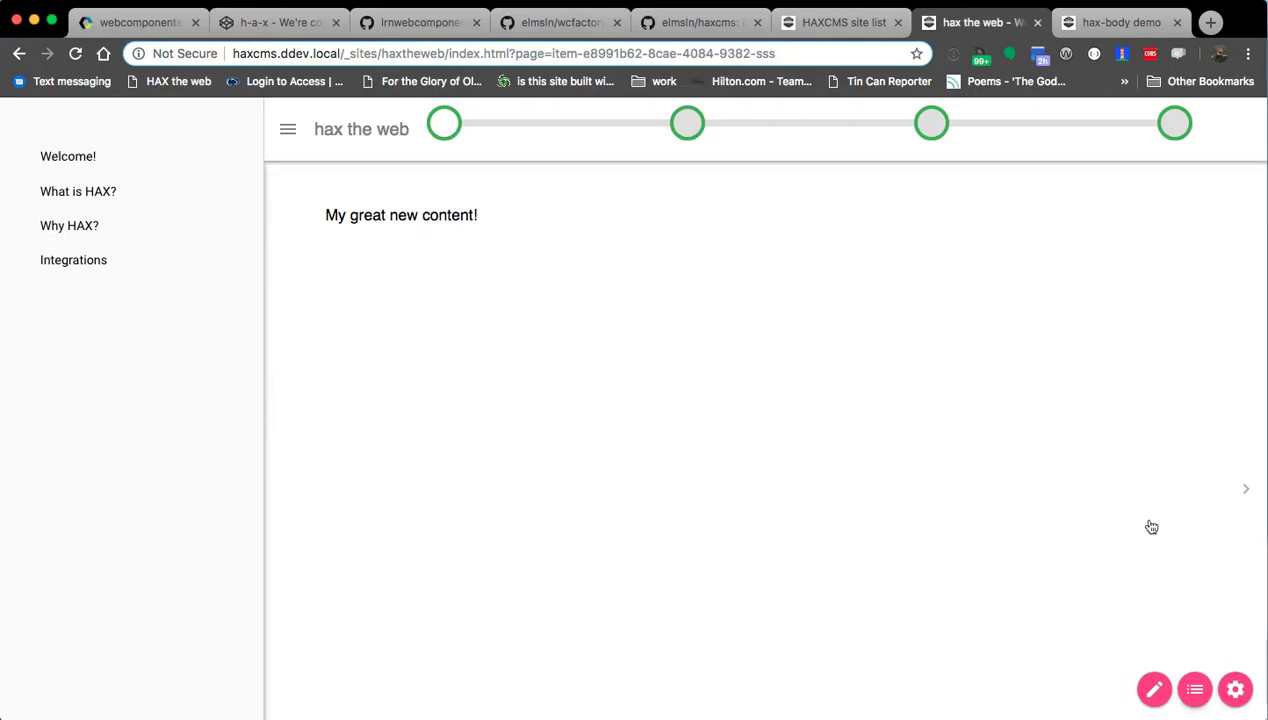
Save the site outline, then step through the pages to the third one, Why HAX?
left_click(1194, 689)
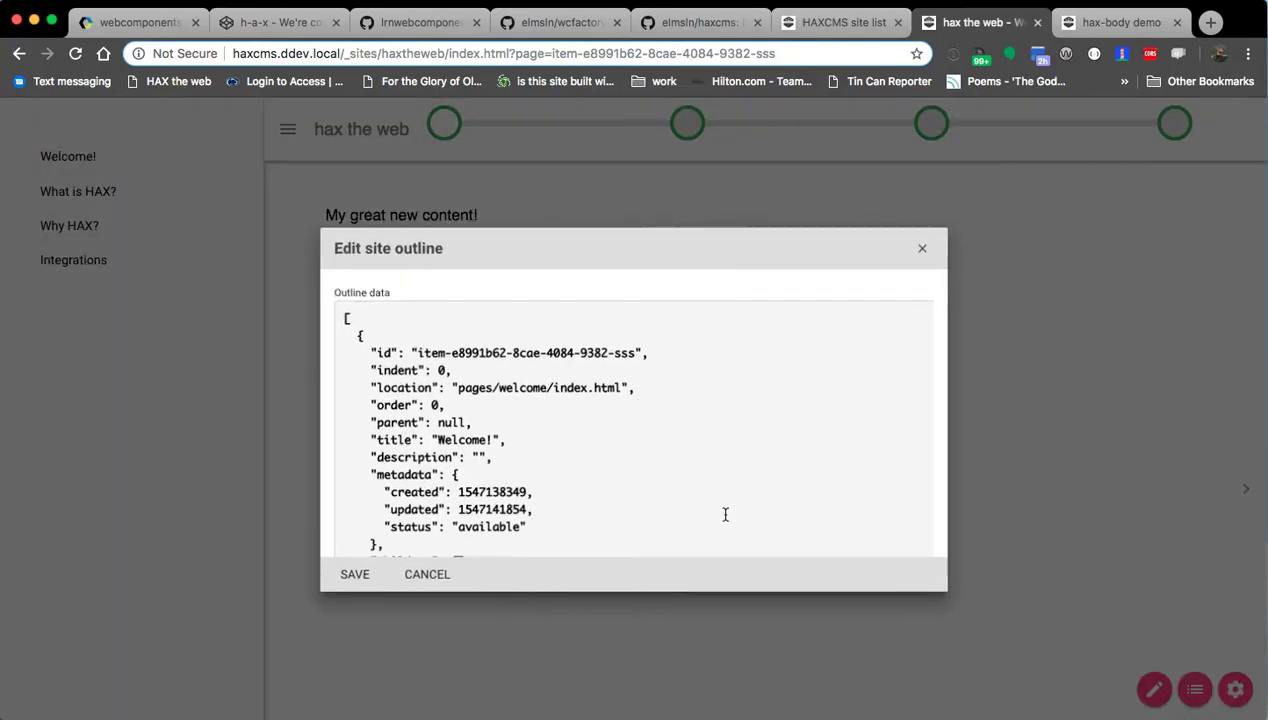
left_click(351, 577)
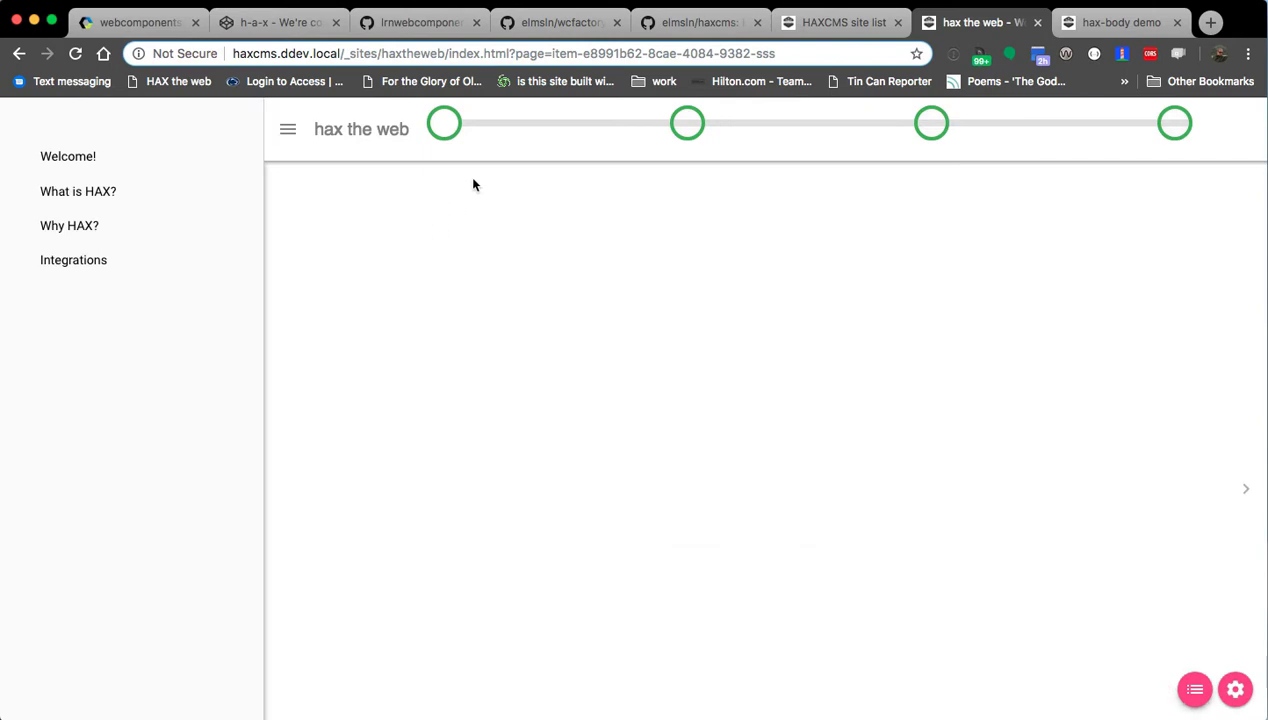
left_click(688, 124)
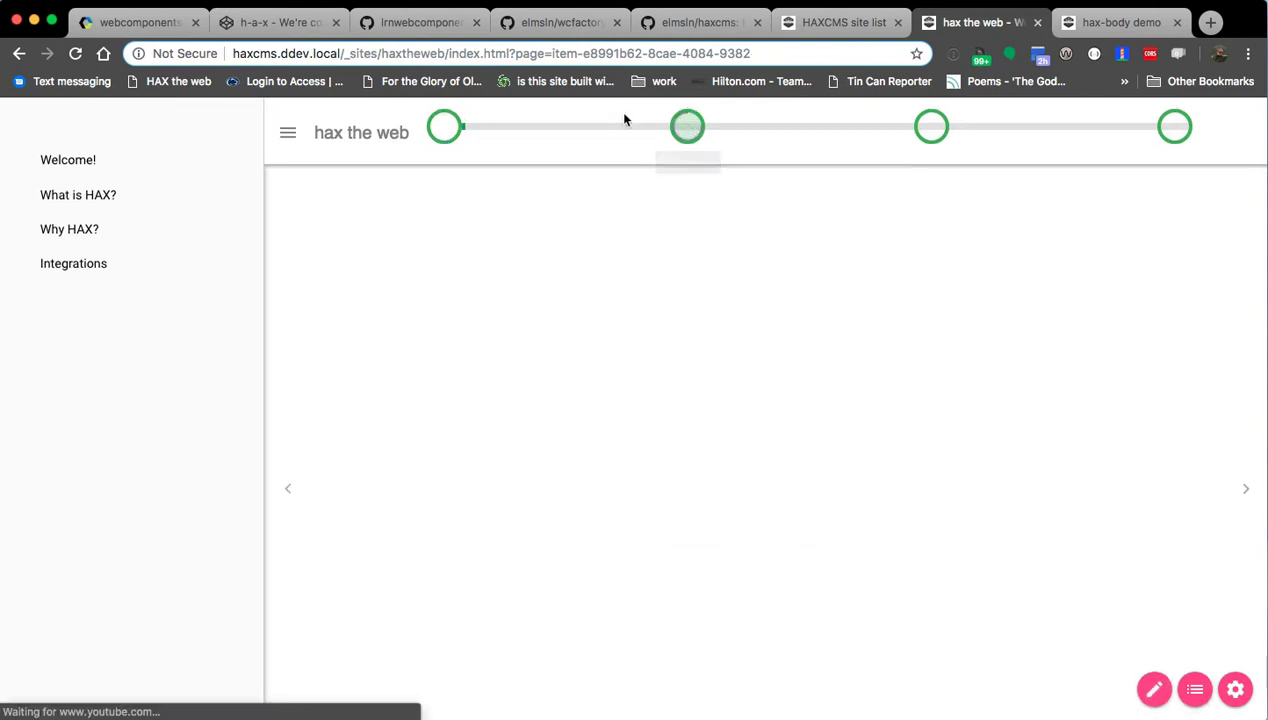
left_click(446, 128)
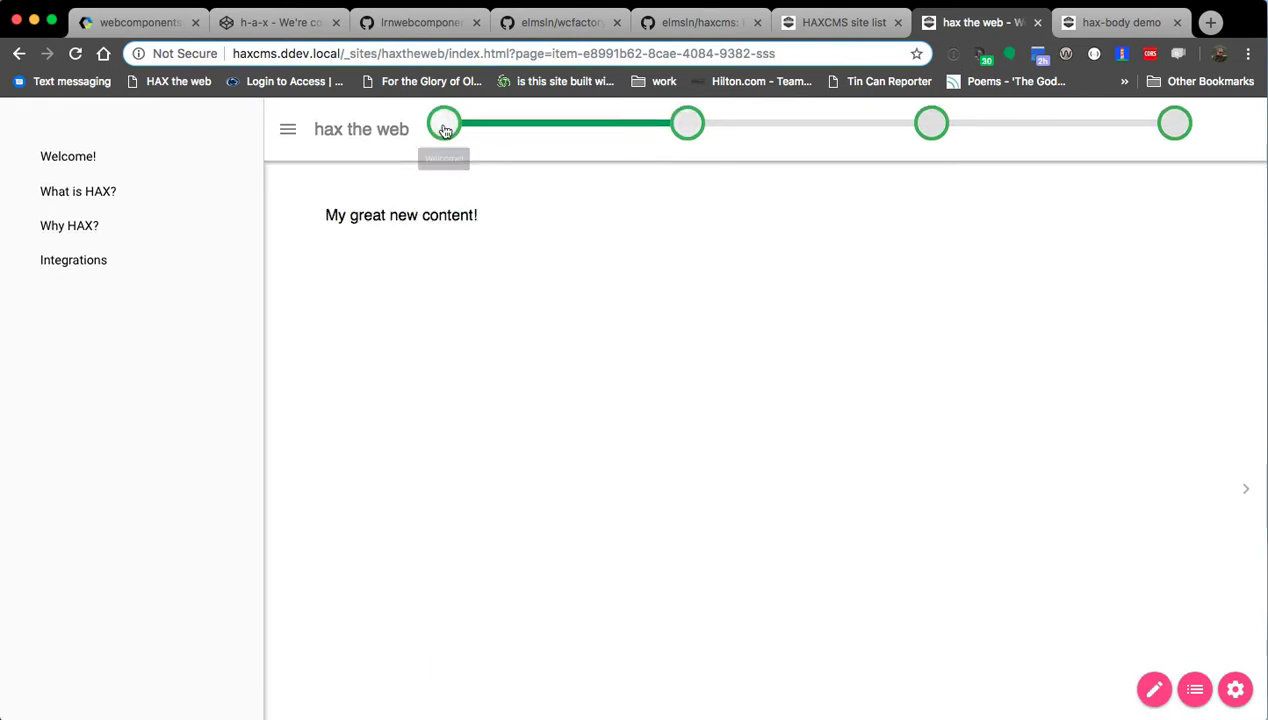
left_click(928, 122)
left_click(690, 125)
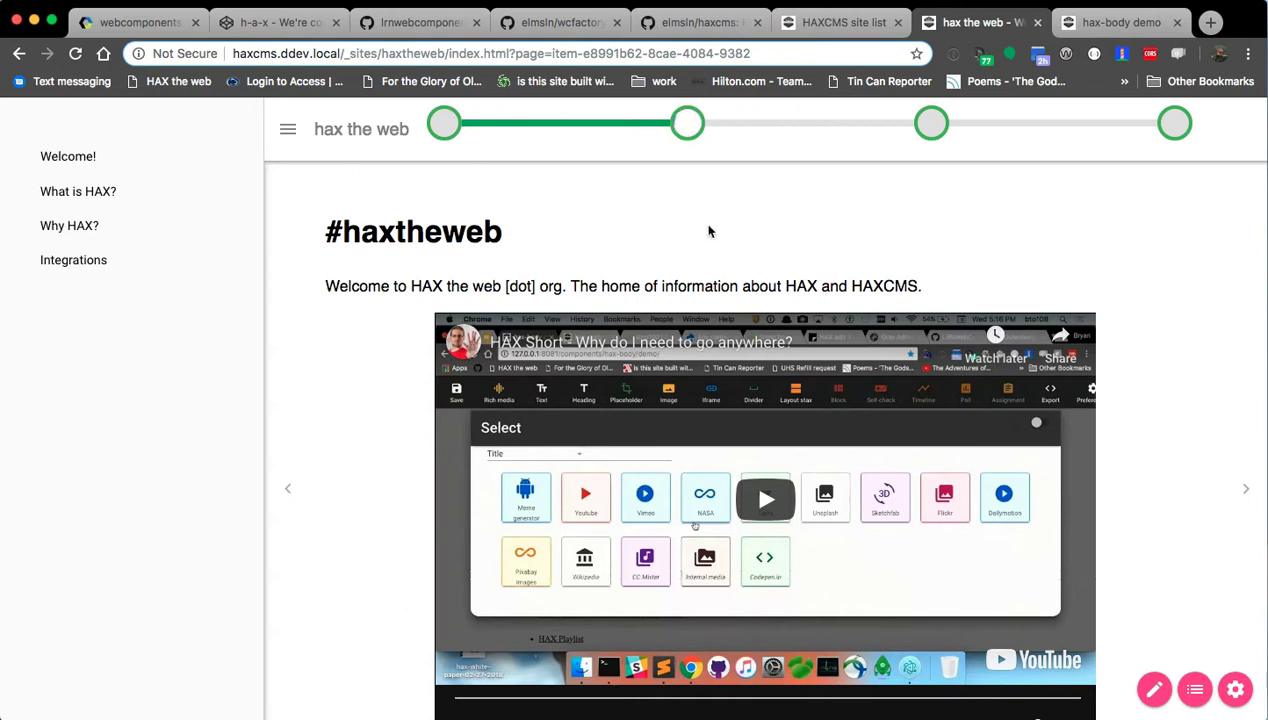
left_click(932, 125)
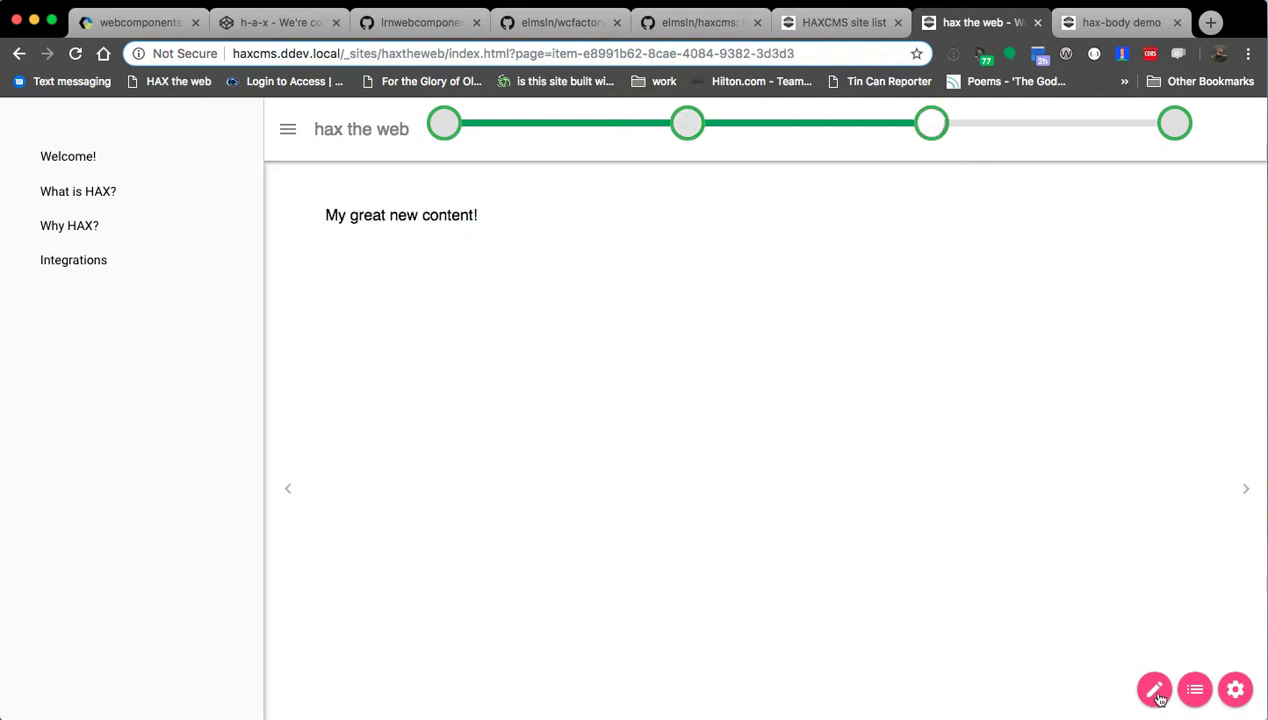
In edit mode, delete the placeholder paragraph from the Why HAX? page.
left_click(1154, 689)
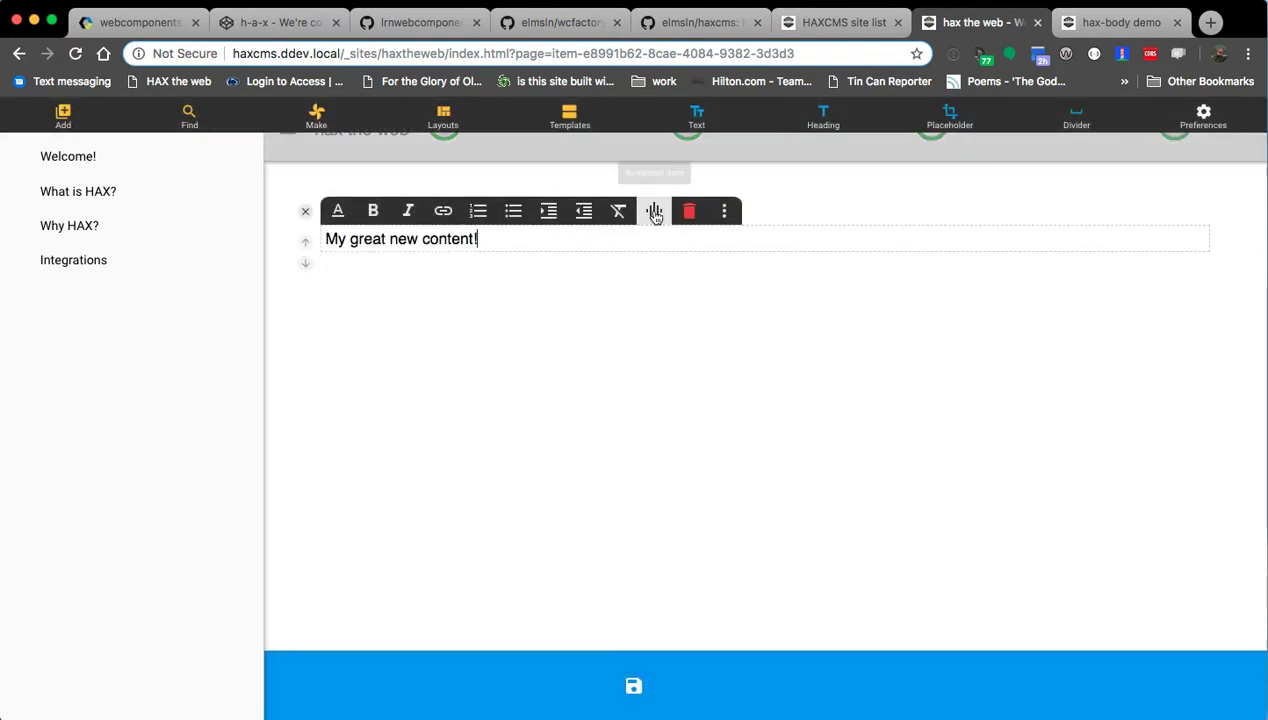
left_click(688, 211)
left_click(526, 305)
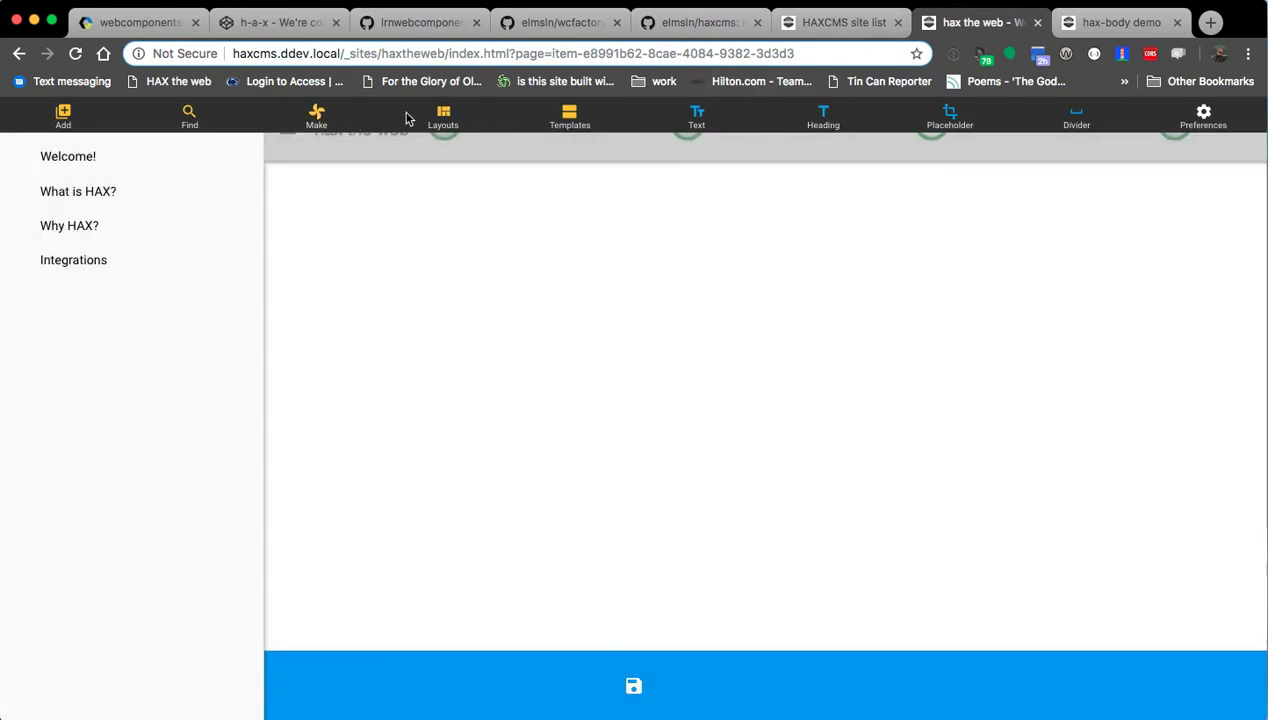
Filter the insertable elements by 'list' and add a Task list element.
left_click(320, 120)
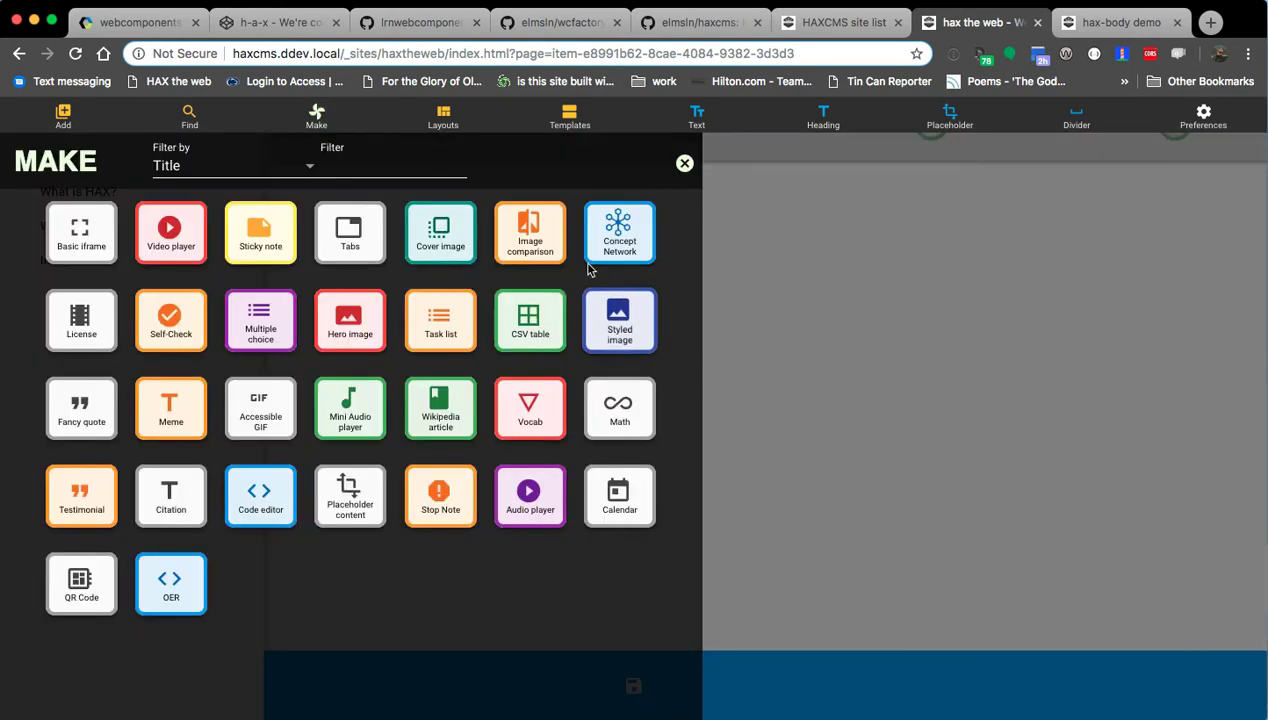
left_click(383, 172)
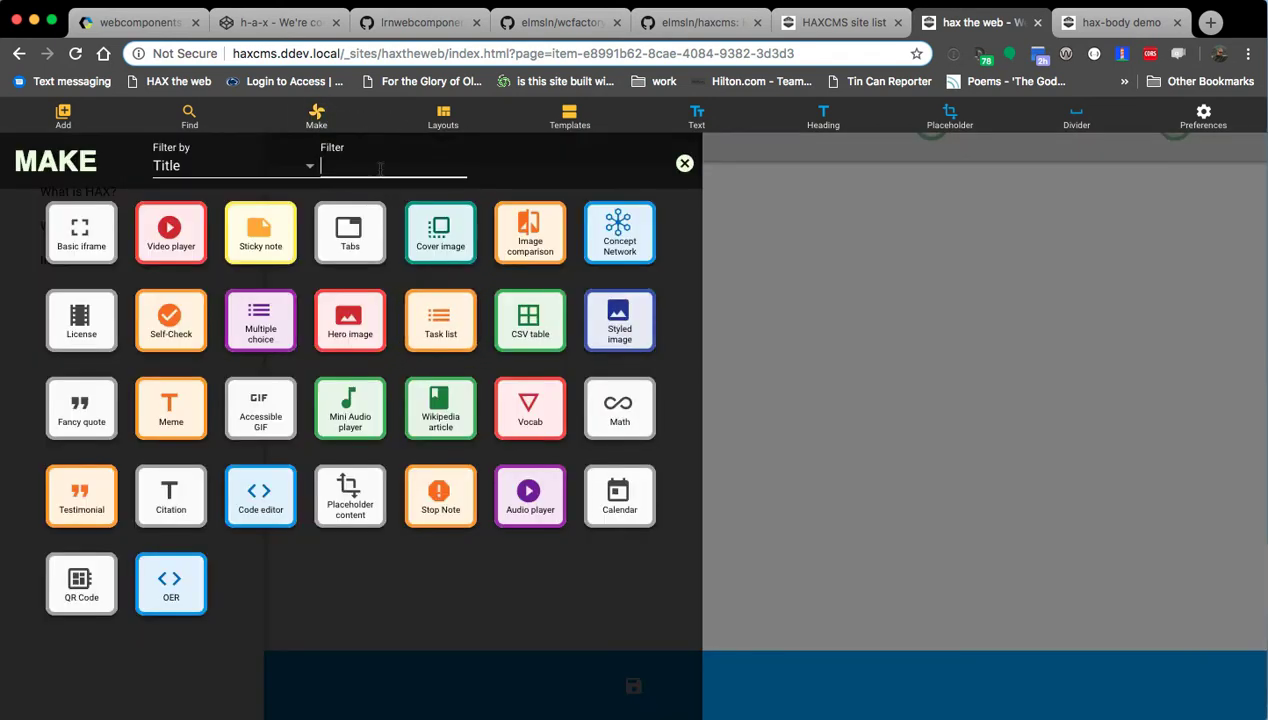
type("list")
left_click(83, 242)
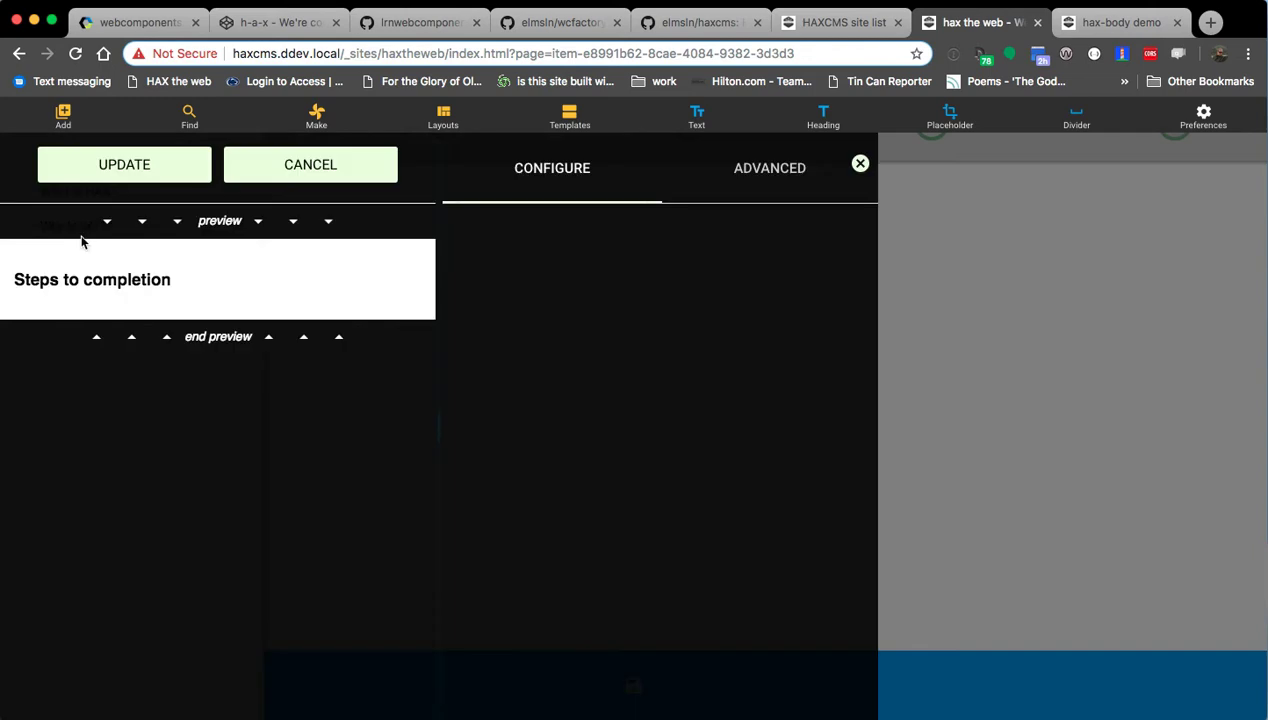
Name the task list 'Why HAX?' and add the first task 'It works across platforms'.
triple_click(500, 243)
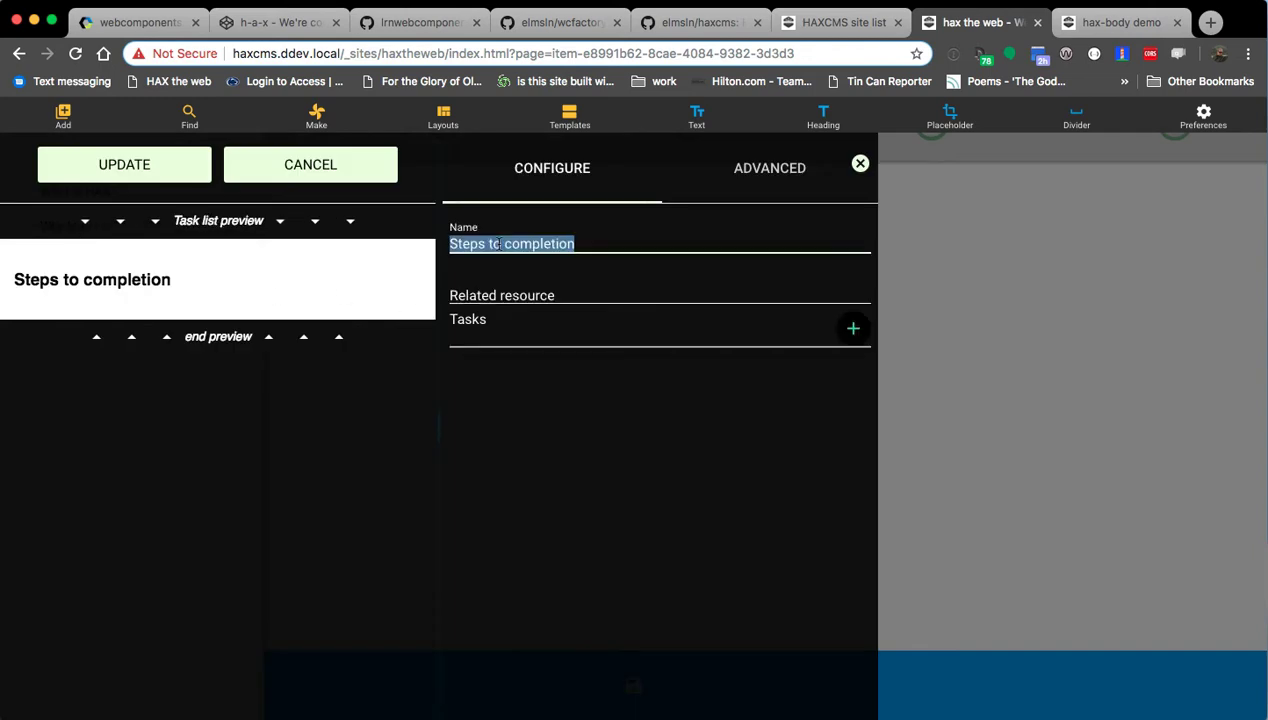
type("Why HAX?")
left_click(527, 298)
left_click(850, 327)
left_click(583, 382)
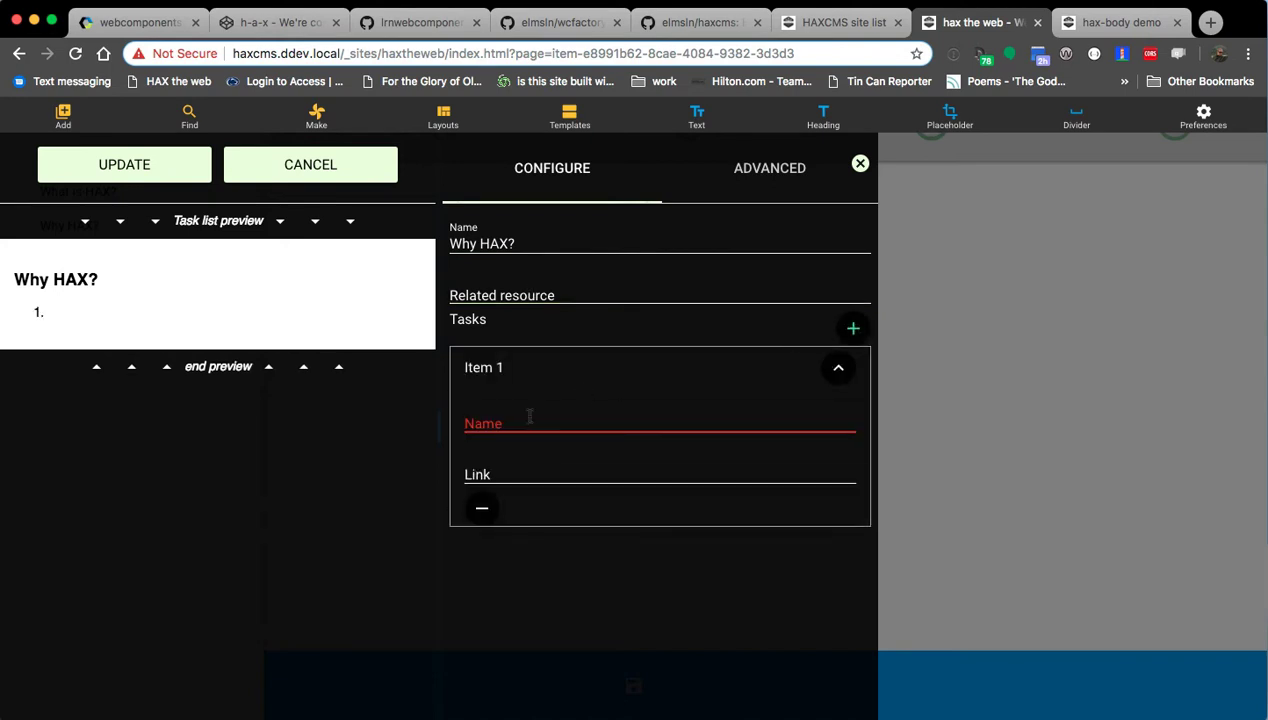
type("It works a")
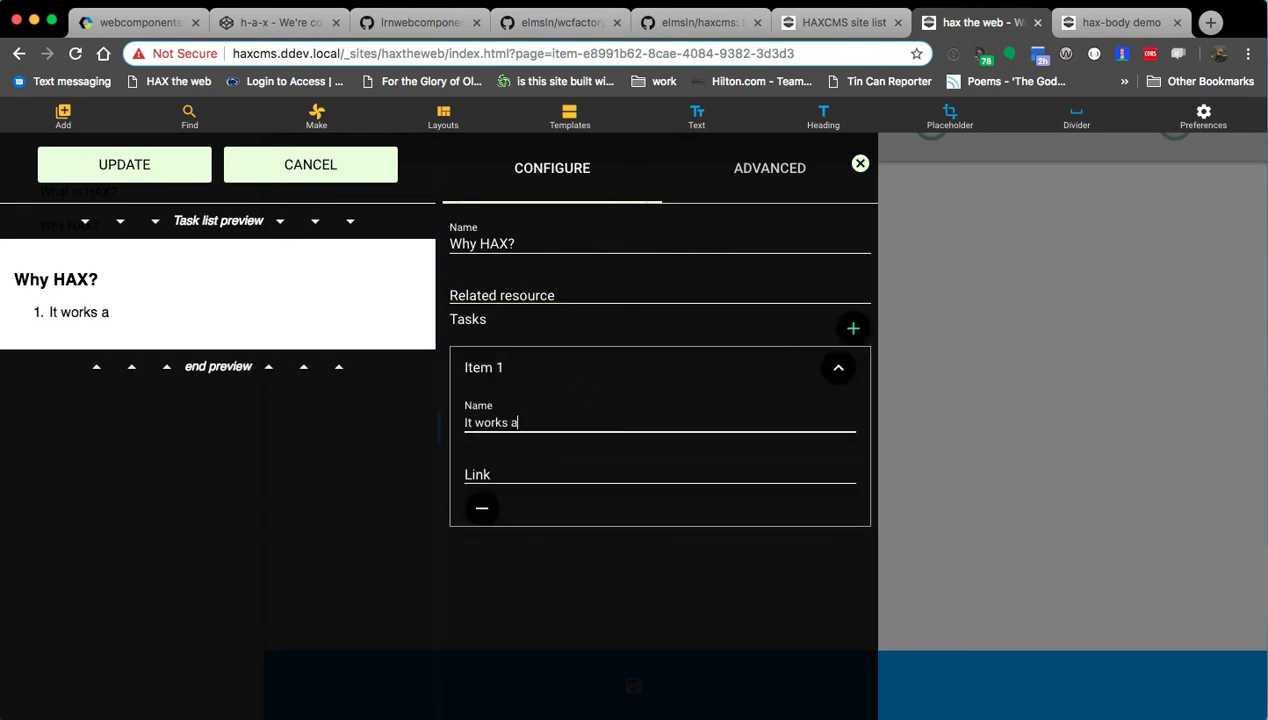
type("cross platforms")
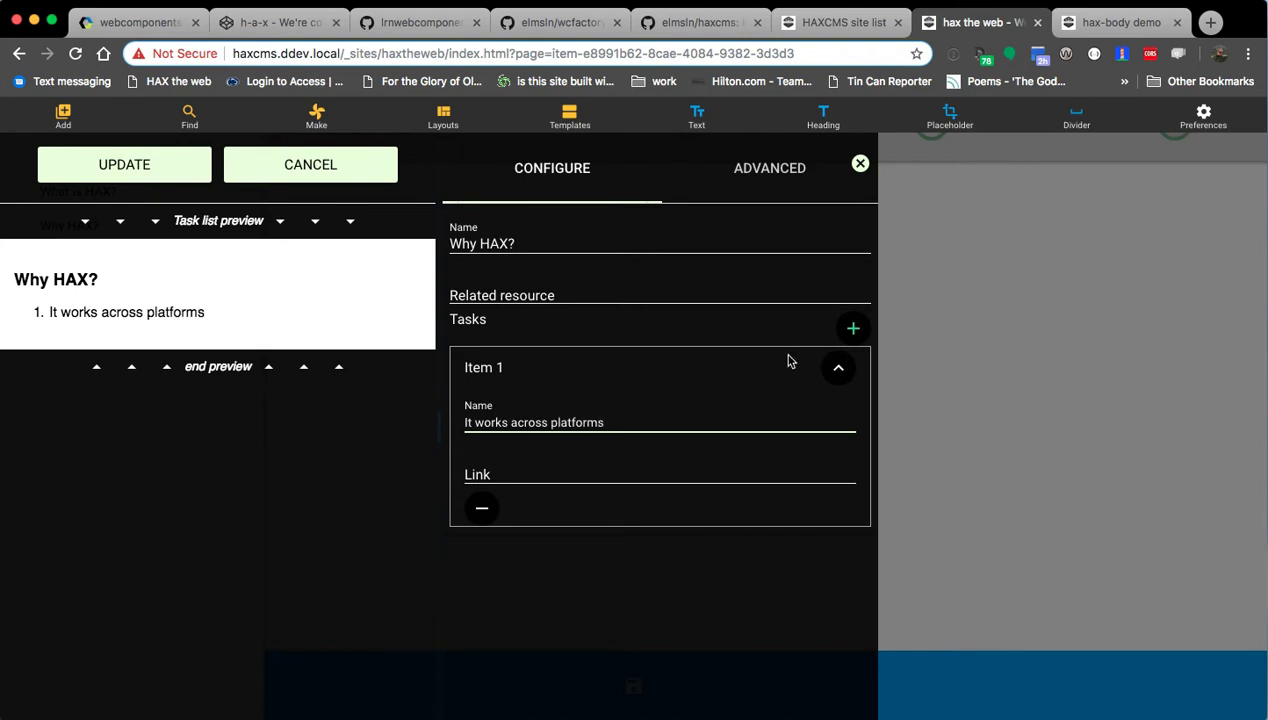
Add a second task beginning 'No', then draft a third task and remove it.
left_click(853, 328)
left_click(529, 560)
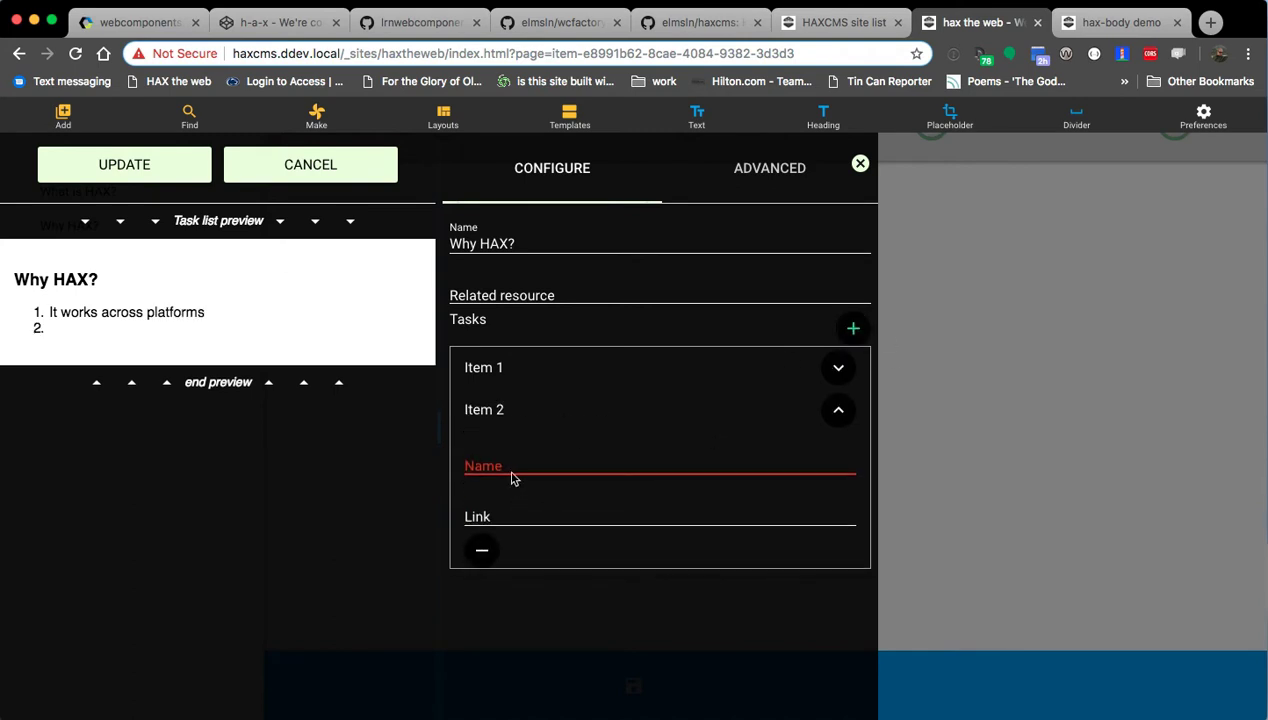
left_click(510, 470)
type("No content lock-in")
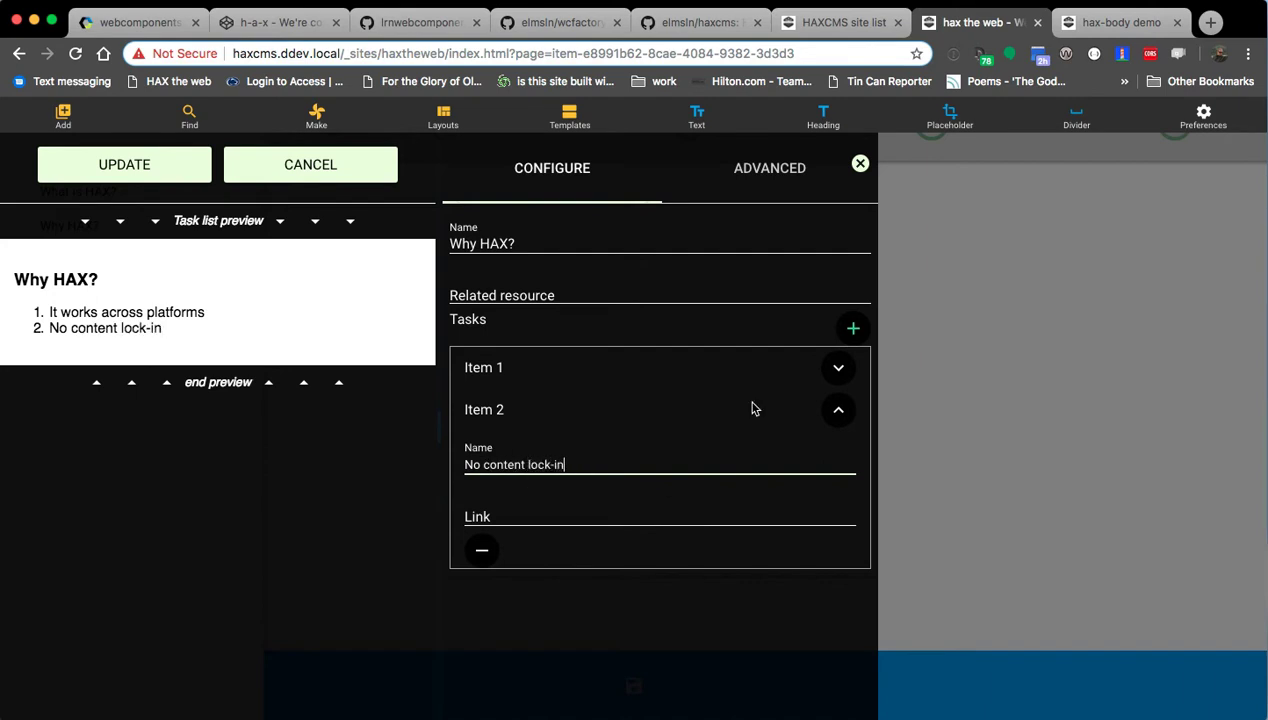
left_click(853, 328)
left_click(500, 598)
left_click(507, 507)
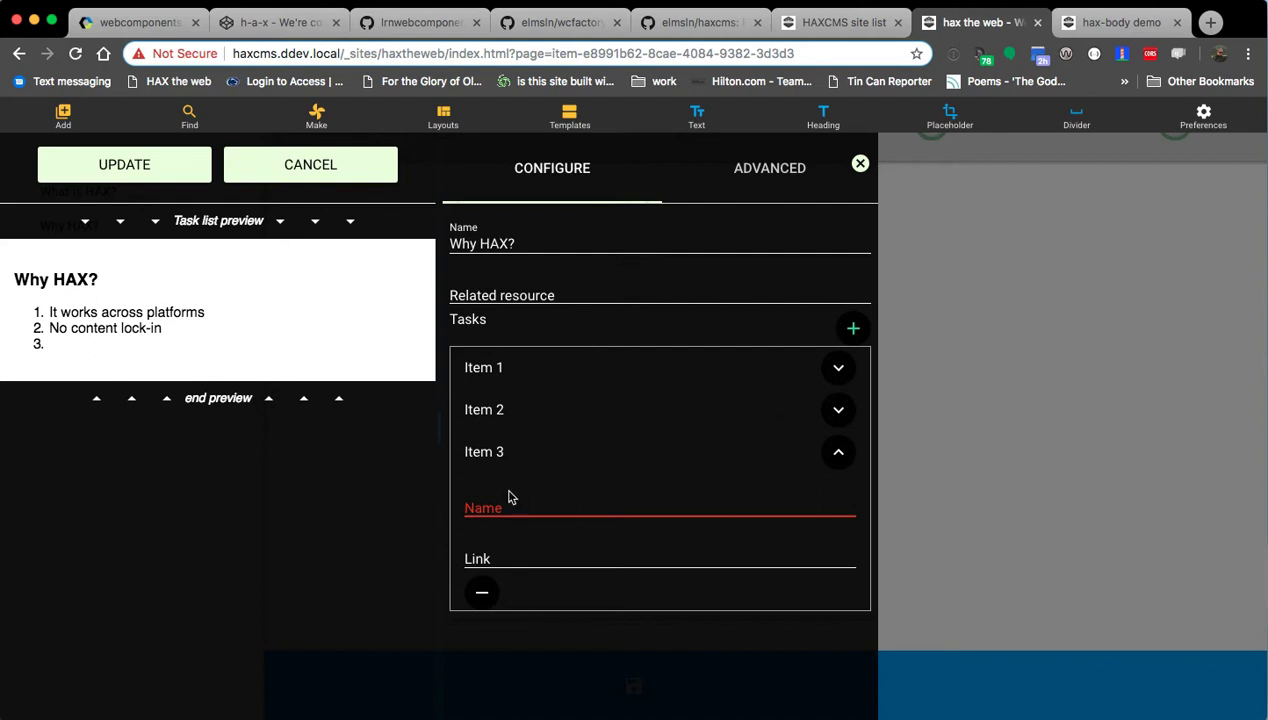
type("completely open source and cross platform")
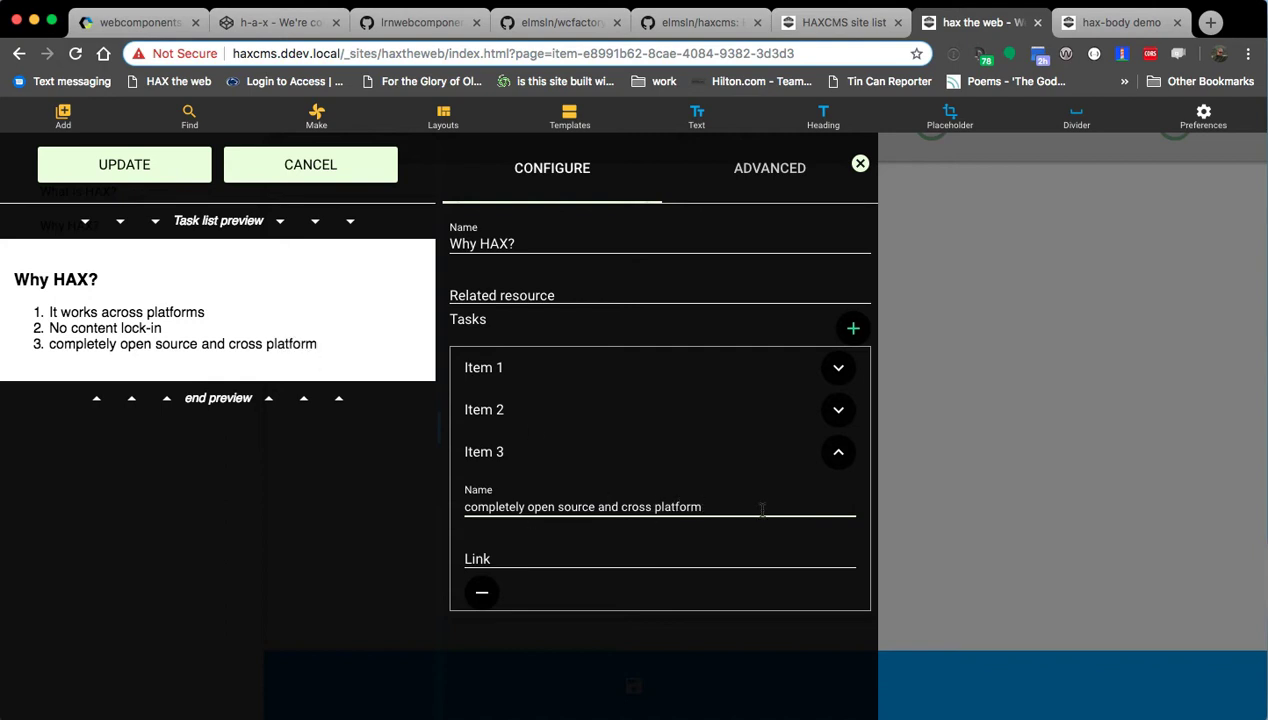
left_click_drag(620, 505, 702, 507)
key("super+c")
key("BackSpace")
key("BackSpace")
key("BackSpace")
key("BackSpace")
key("BackSpace")
key("BackSpace")
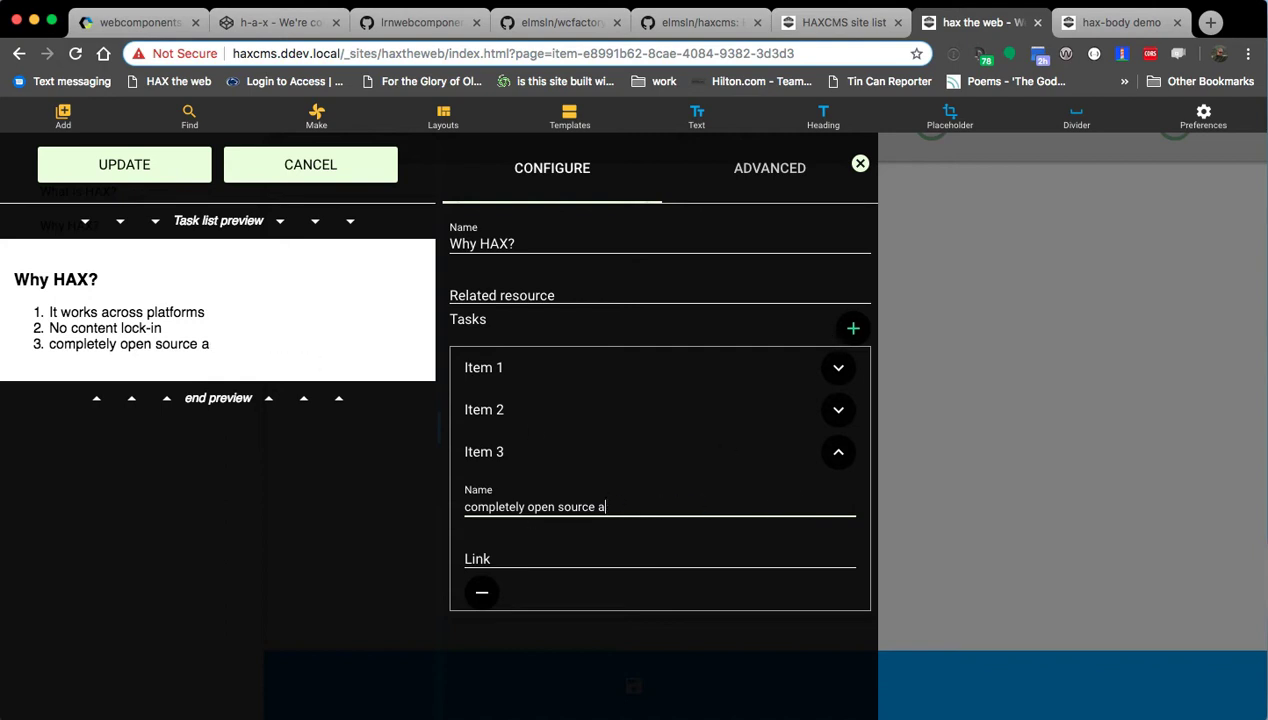
left_click(852, 328)
left_click(481, 594)
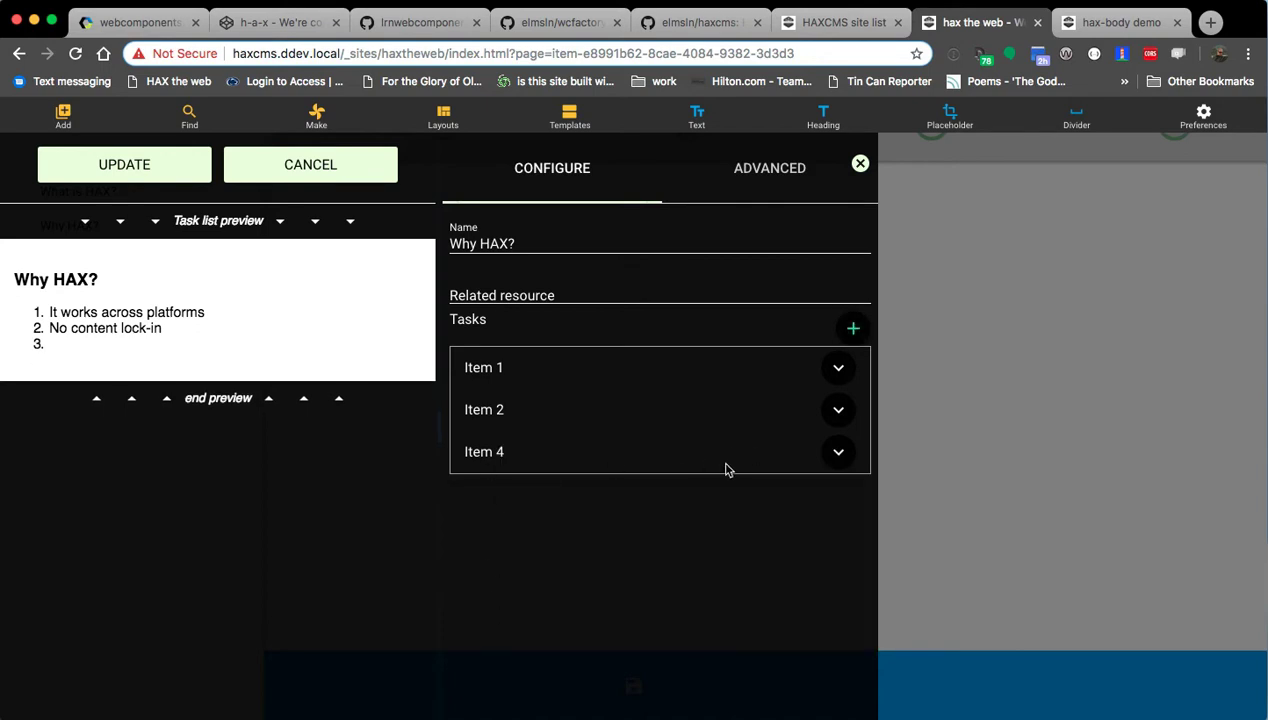
Add the tasks 'Completely Open Source' and 'Cross platform (even back to IE11)'.
left_click(852, 328)
left_click(620, 452)
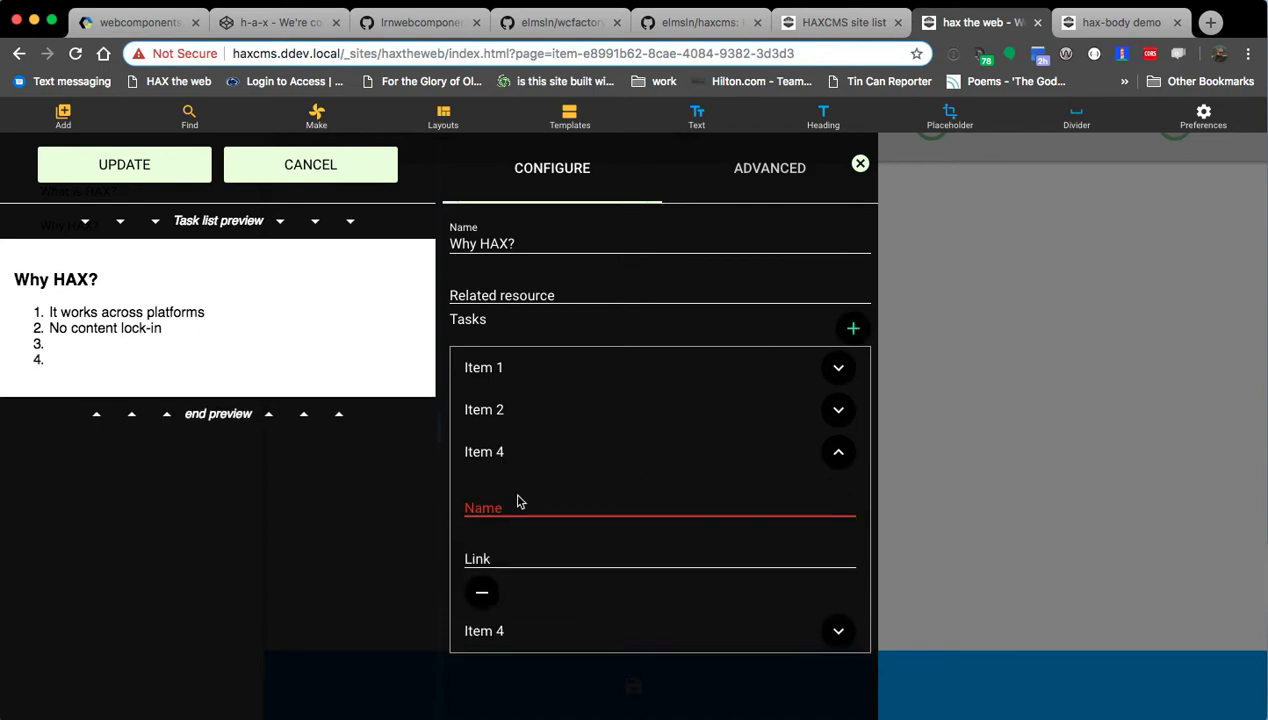
left_click(521, 510)
type("Completely Open Source")
left_click(642, 620)
left_click(504, 572)
key("super+v")
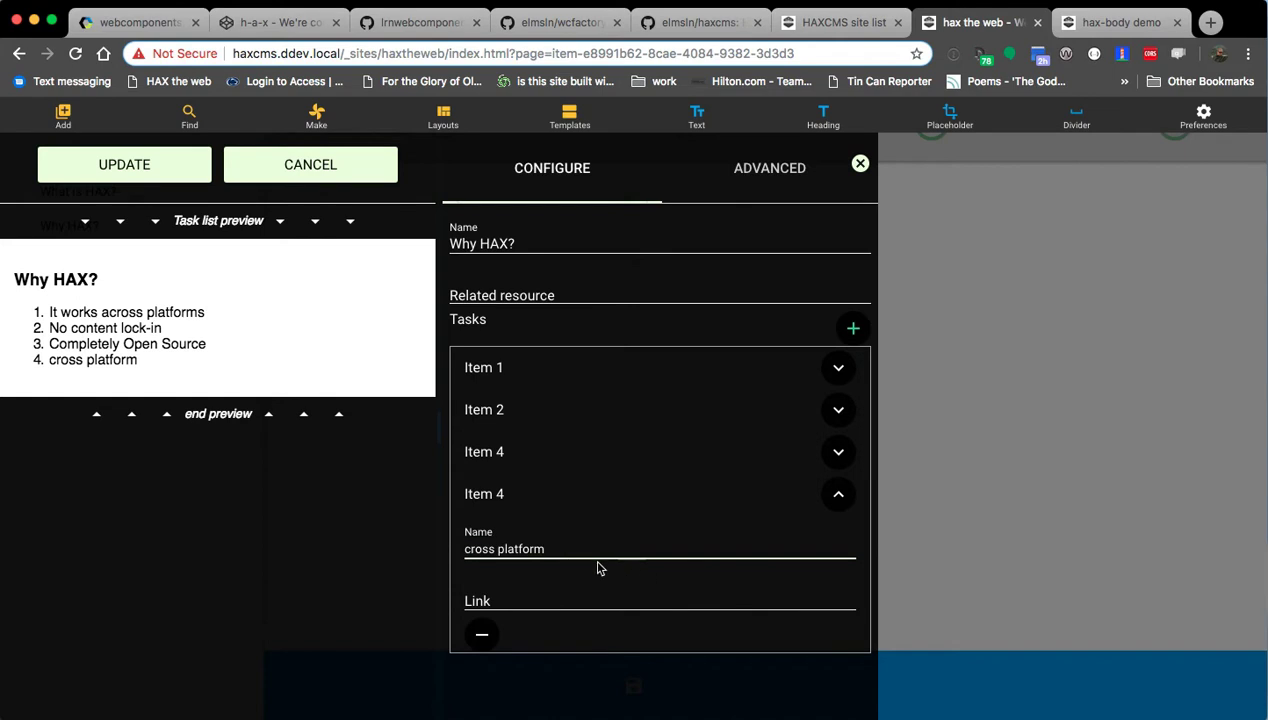
key("BackSpace")
type("C")
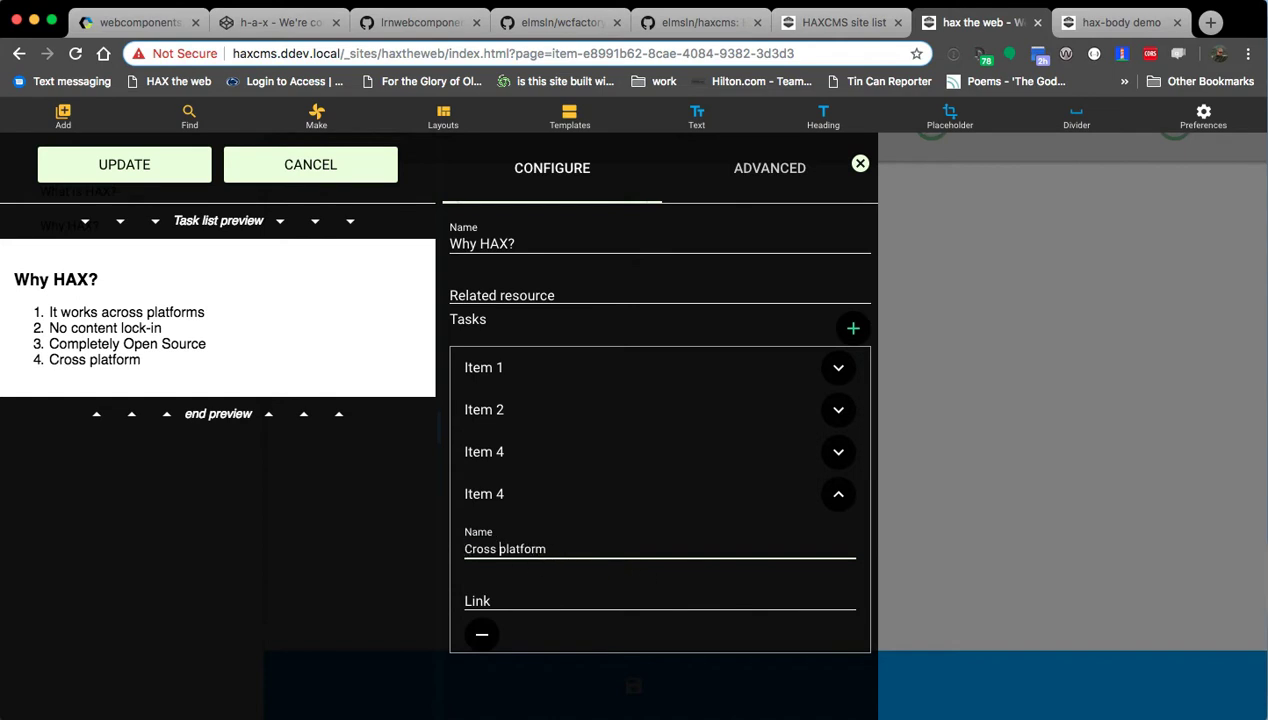
type(" (IE")
key("BackSpace")
type("even back to IE11!)")
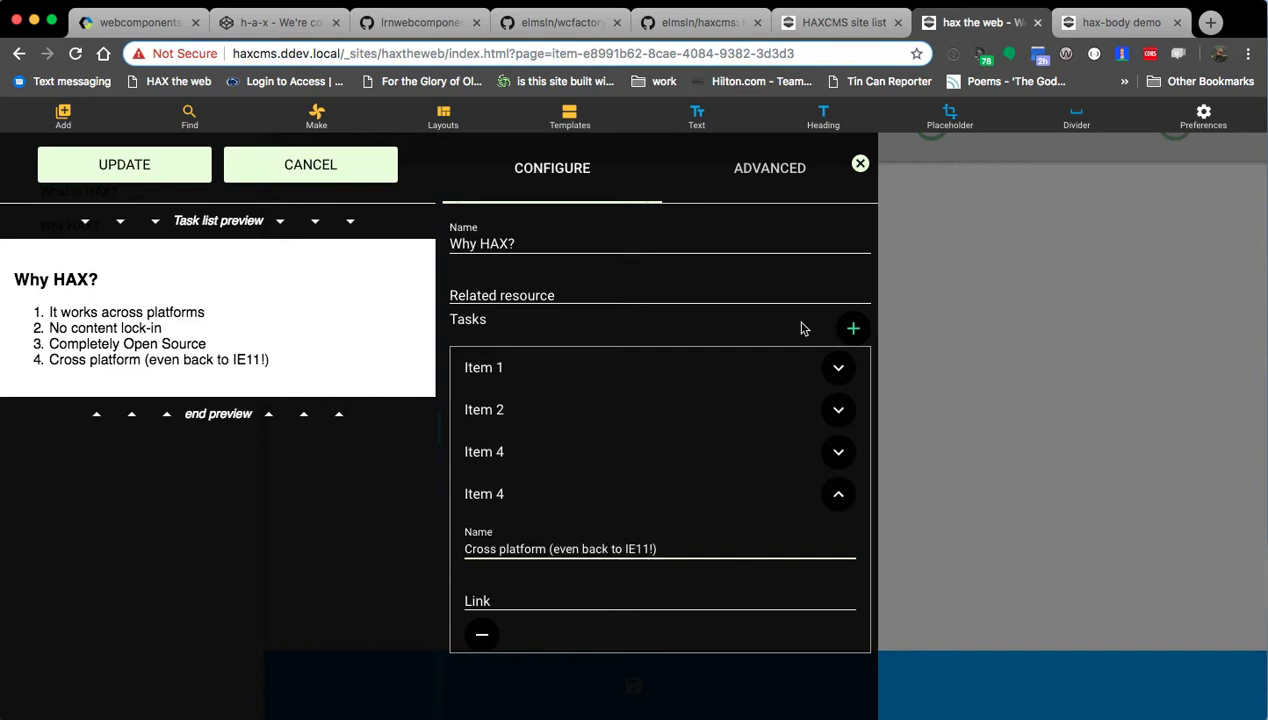
Add the fifth task 'Extensible' and apply the task list settings.
left_click(849, 330)
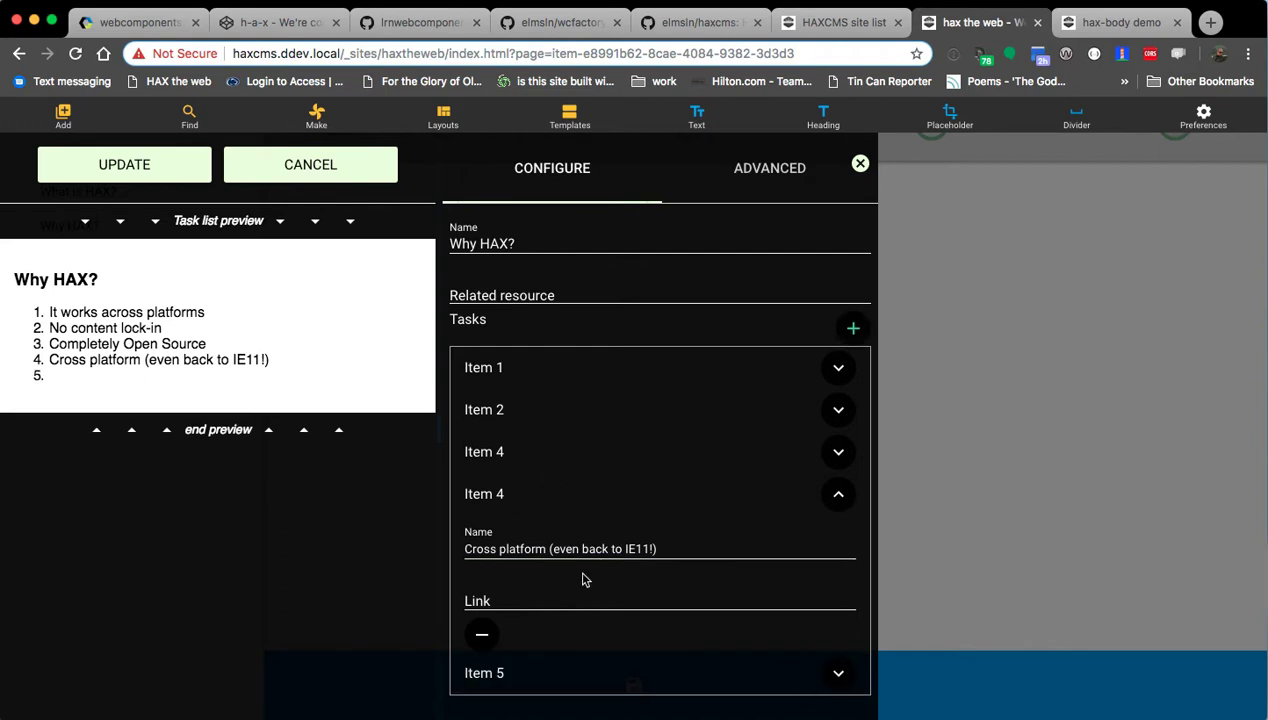
left_click(620, 672)
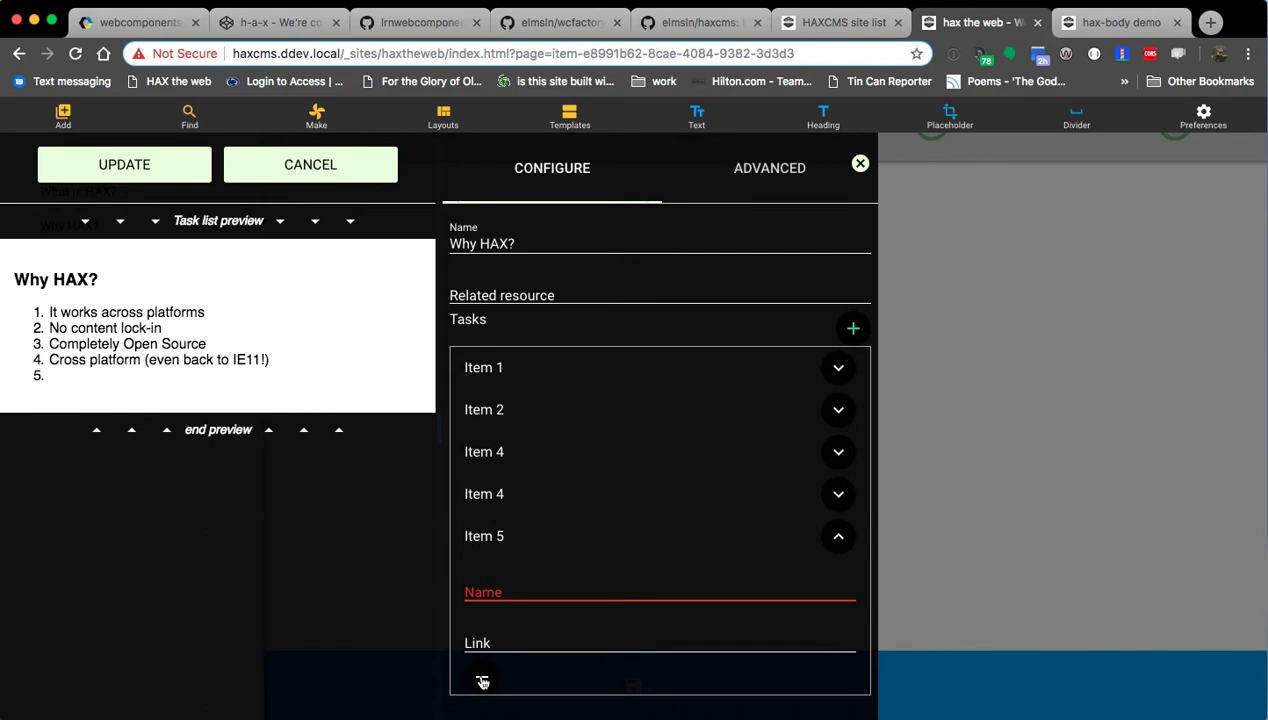
left_click(518, 600)
type("Extensible")
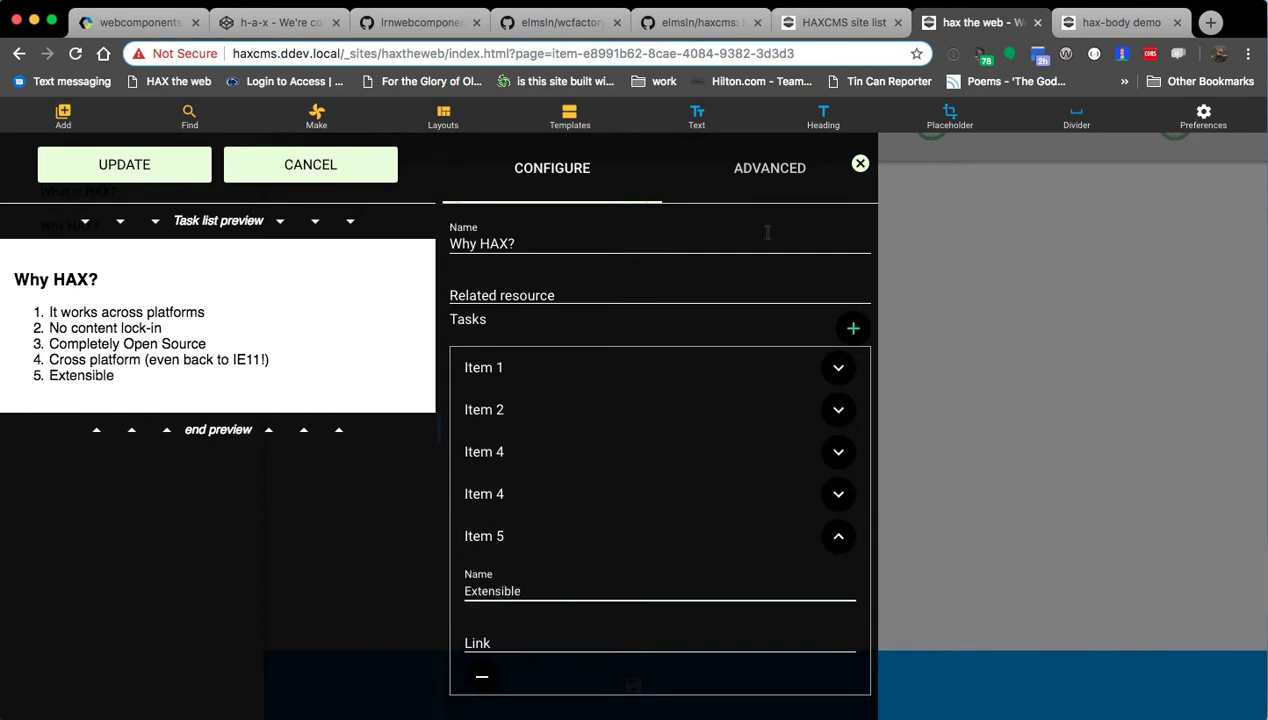
left_click(130, 178)
left_click(307, 216)
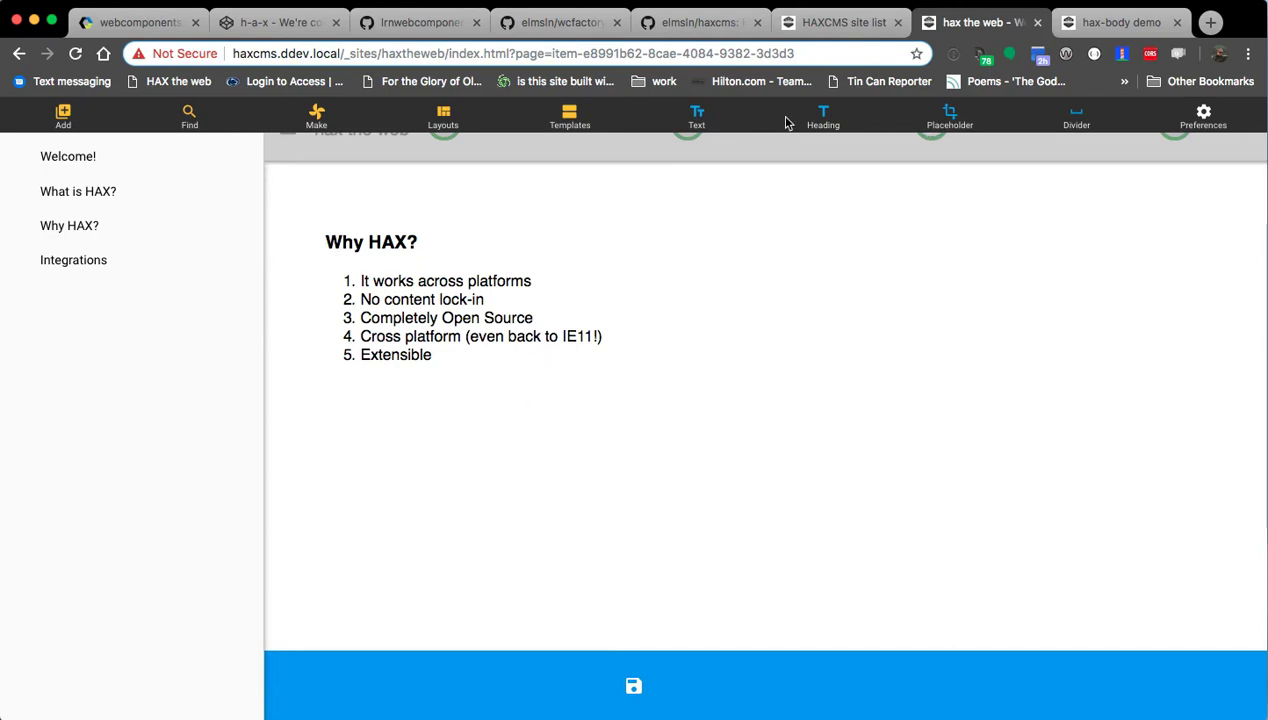
Make the Header block a 'Cross platform' subheading, then reopen the Why HAX? task list settings.
left_click(815, 123)
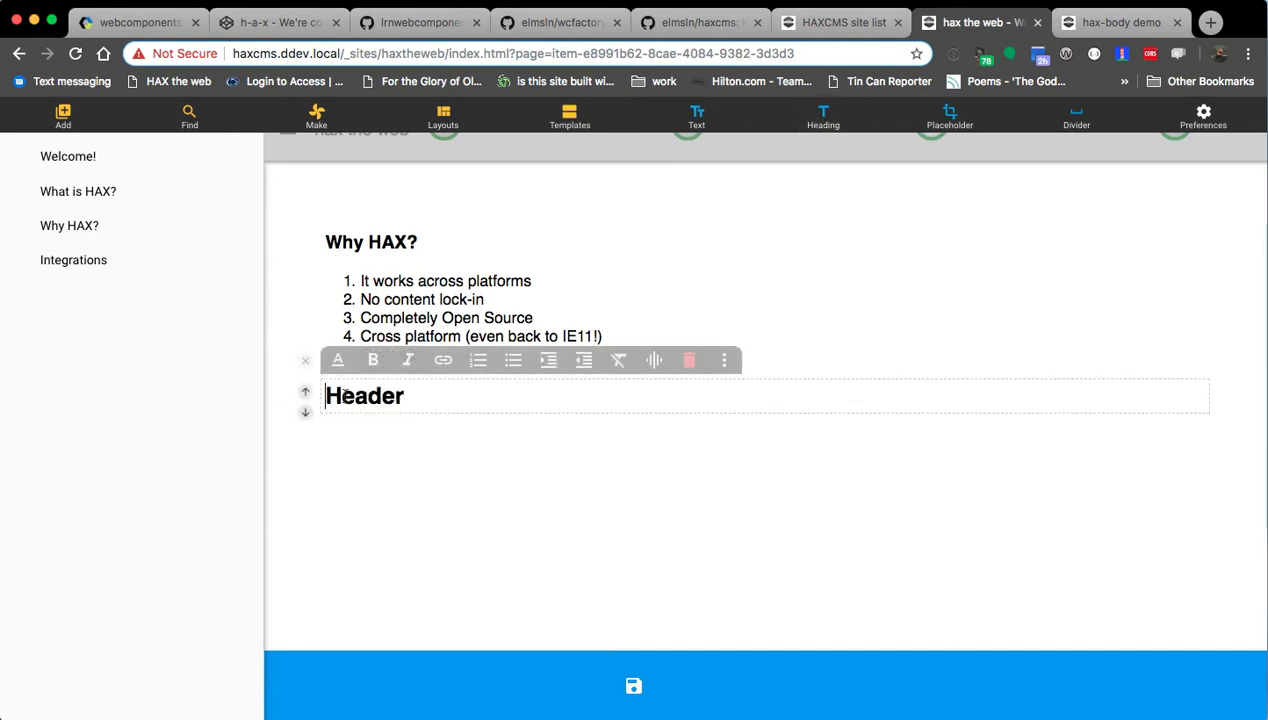
left_click(340, 360)
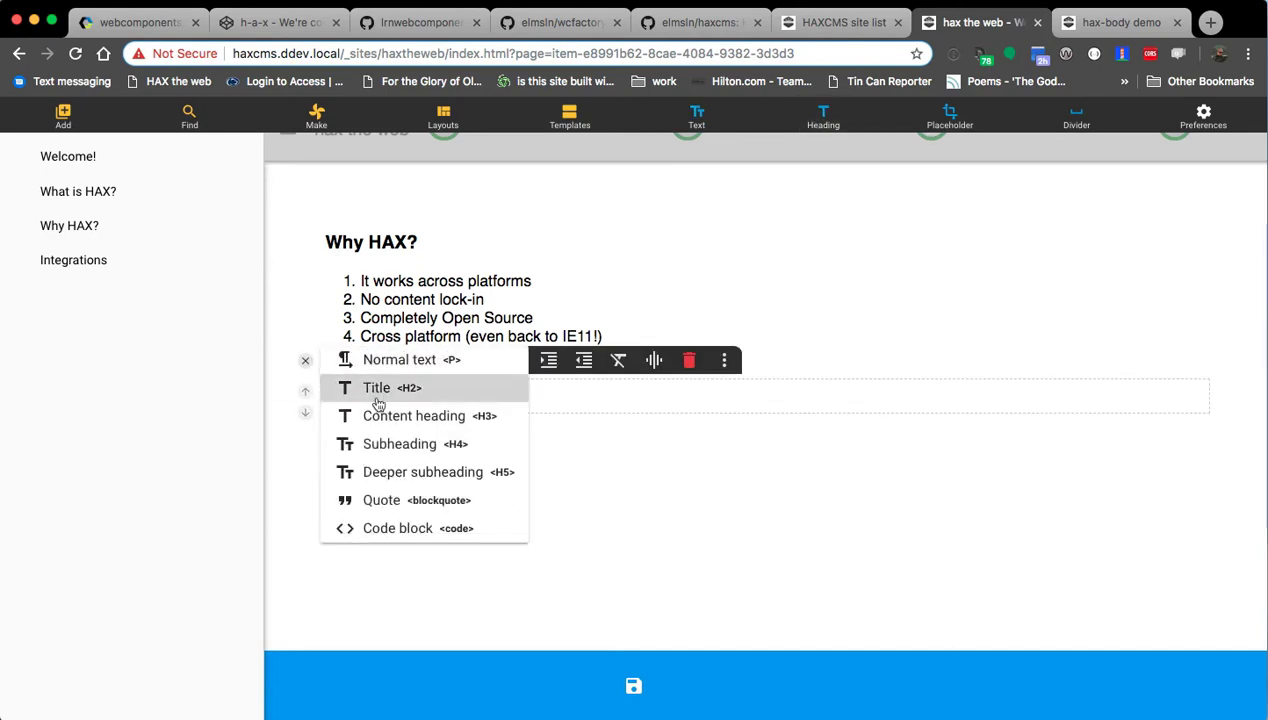
left_click(418, 445)
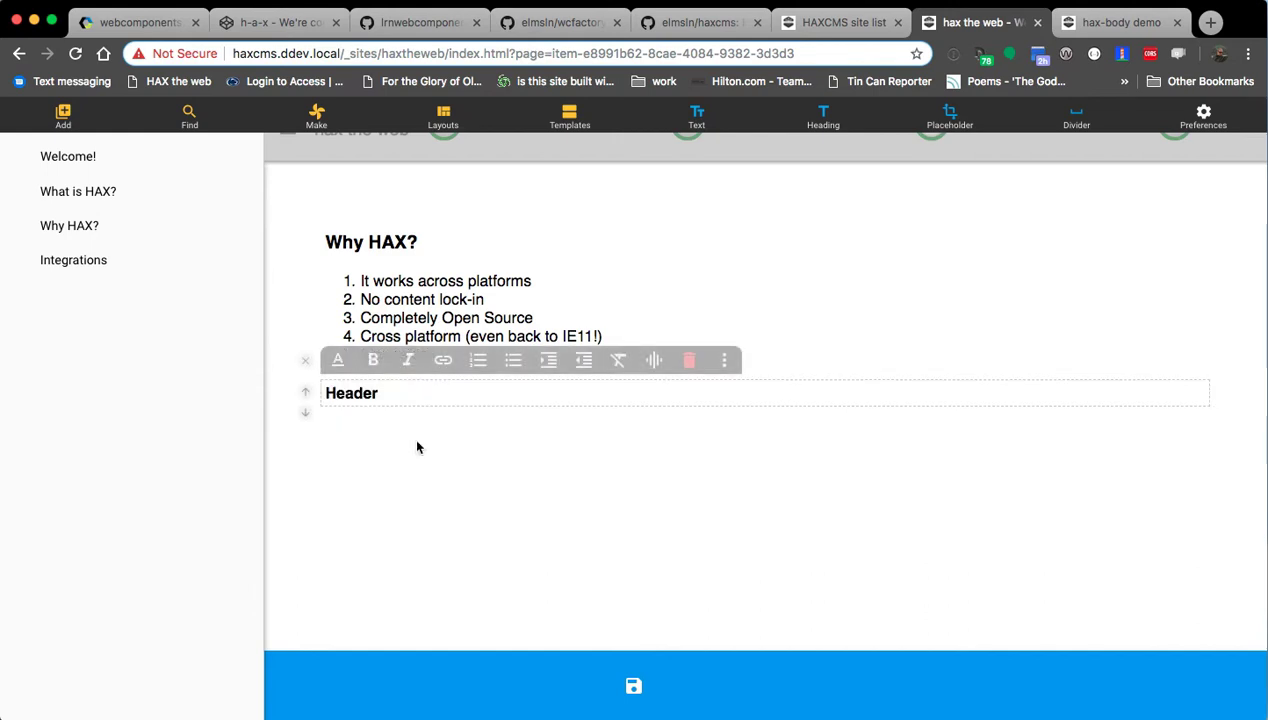
double_click(353, 396)
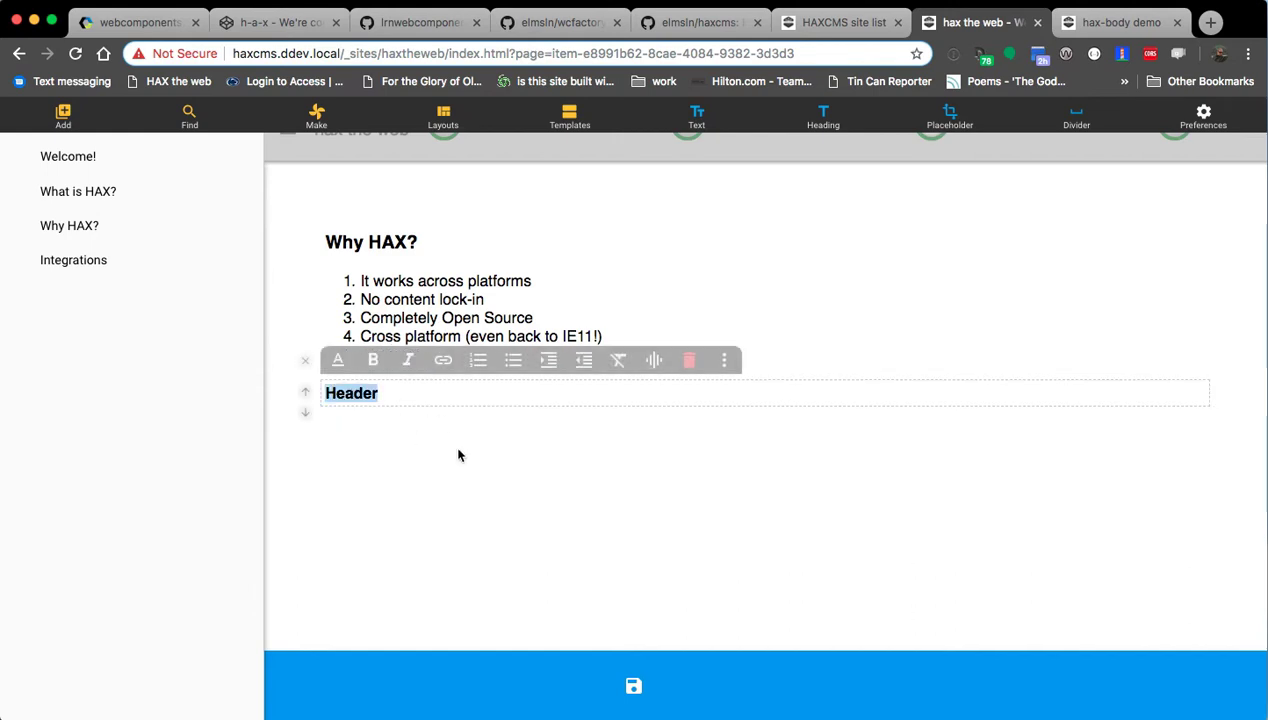
type("Cross platform")
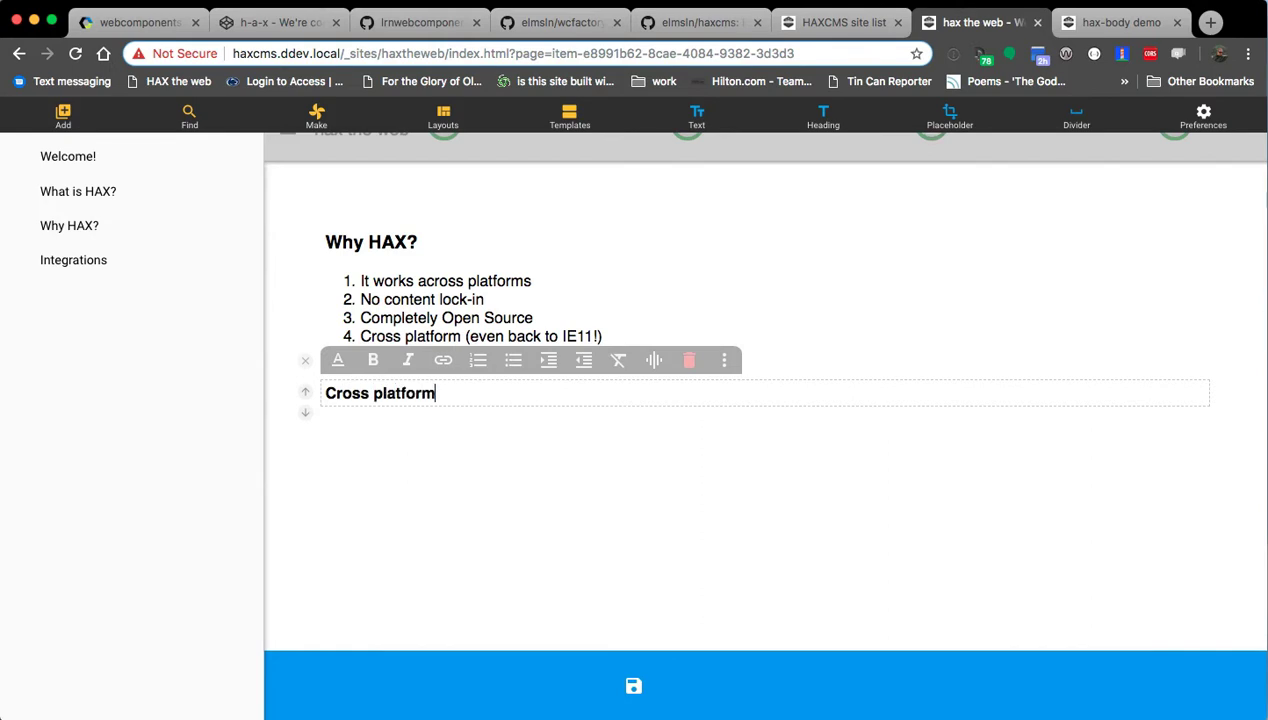
left_click(479, 305)
left_click(620, 214)
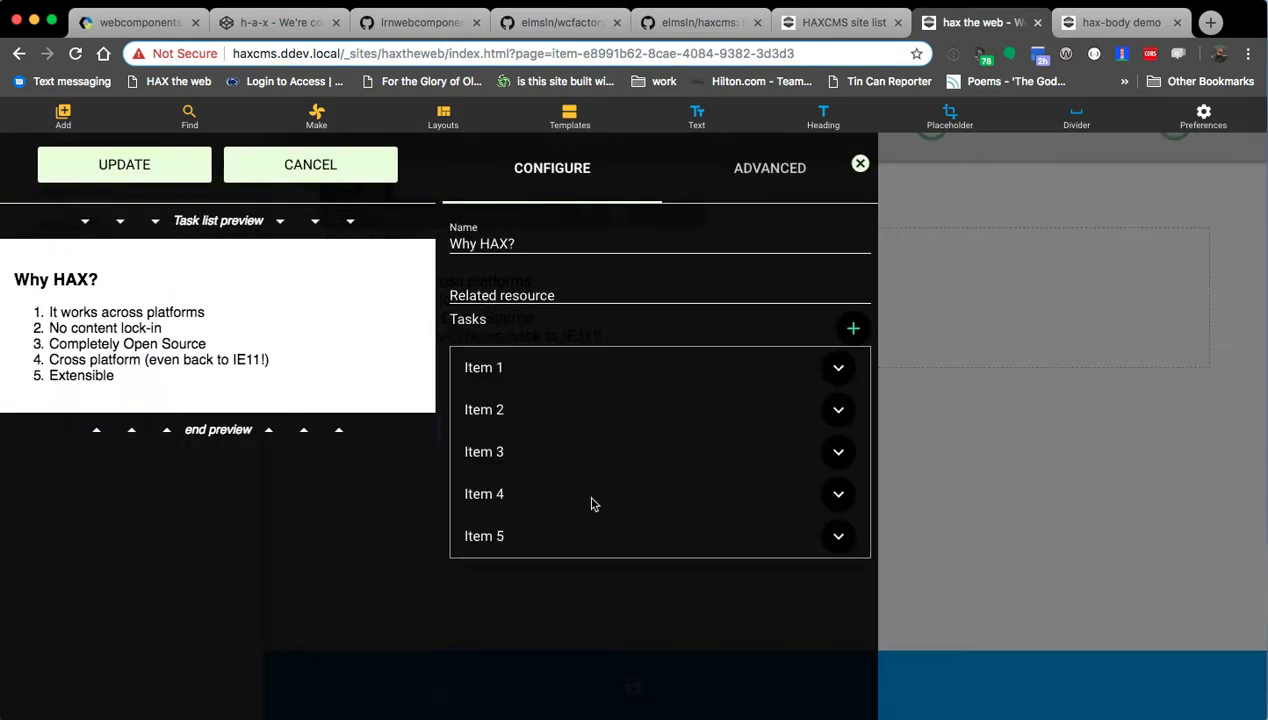
Delete the fourth task and start adding 'Everything modern' wording to the first task's name.
left_click(575, 506)
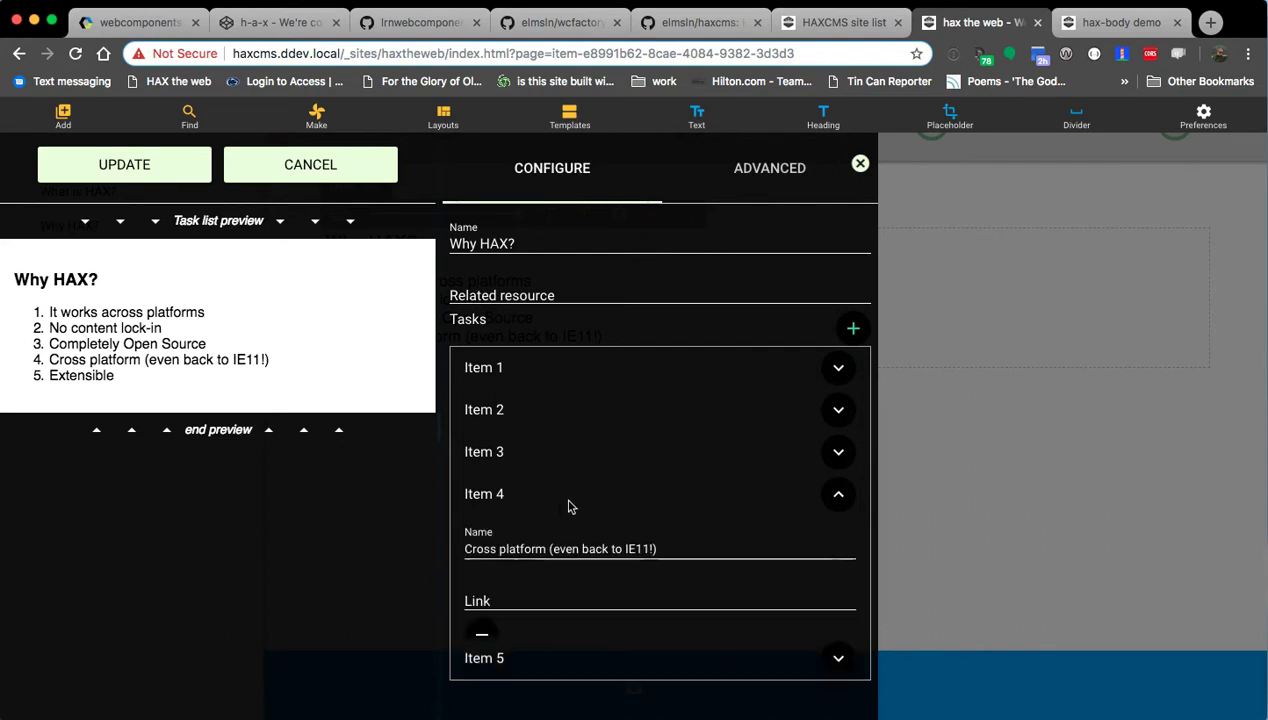
left_click(477, 640)
left_click(557, 372)
left_click(605, 422)
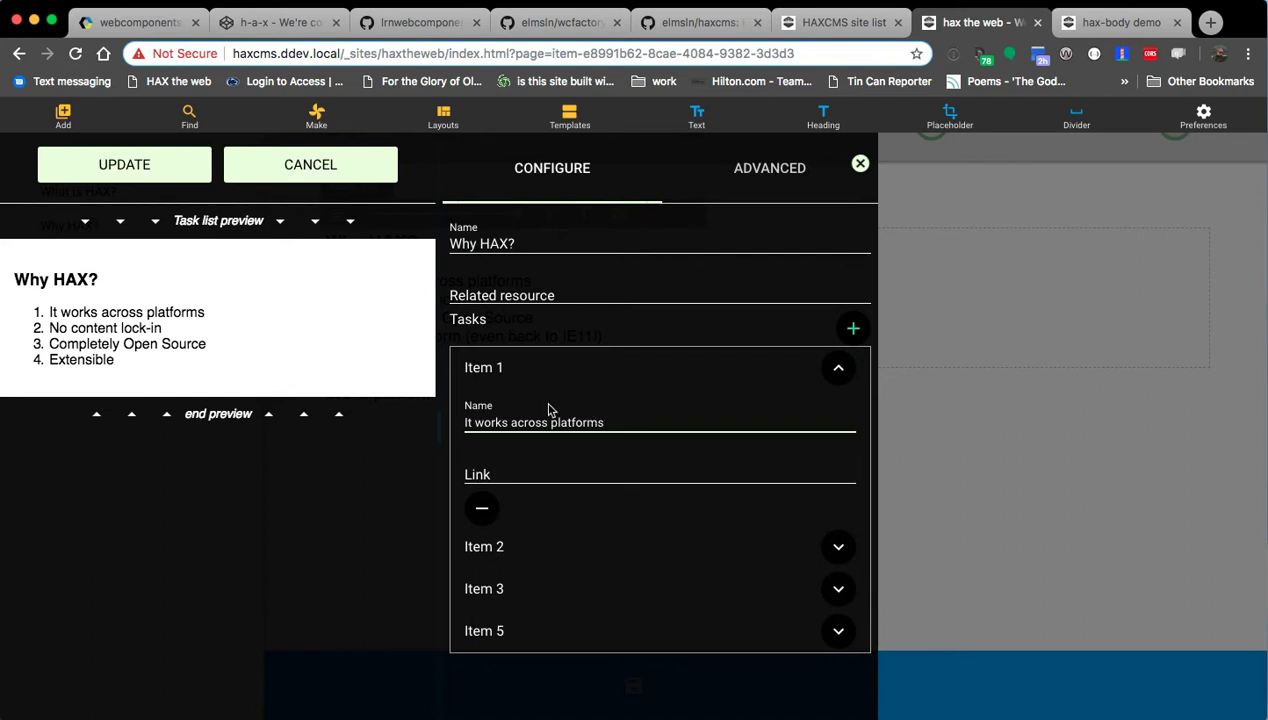
type("IE")
key("BackSpace")
key("BackSpace")
key("BackSpace")
type("Everything modern, even IE11)")
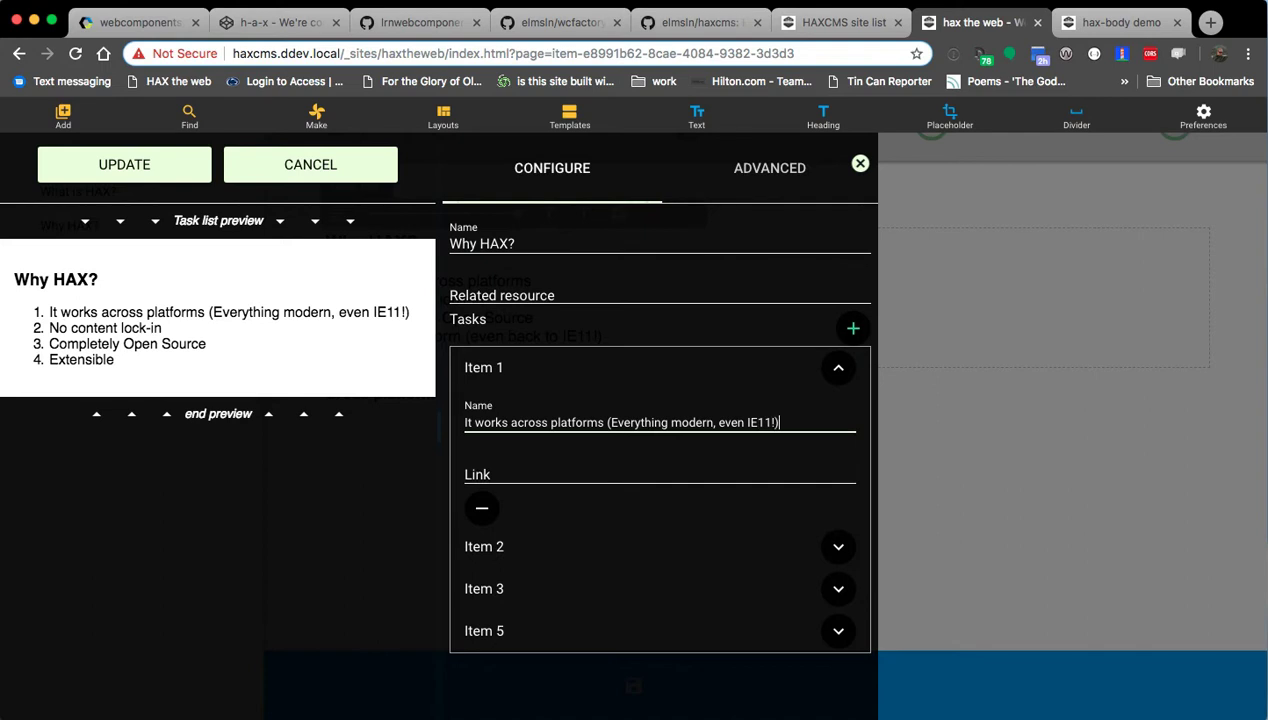
Reword the first task to 'It works across platforms (Everything modern... AND IE11)' and apply.
left_click(741, 422)
key("BackSpace")
key("BackSpace")
key("BackSpace")
key("BackSpace")
key("BackSpace")
key("BackSpace")
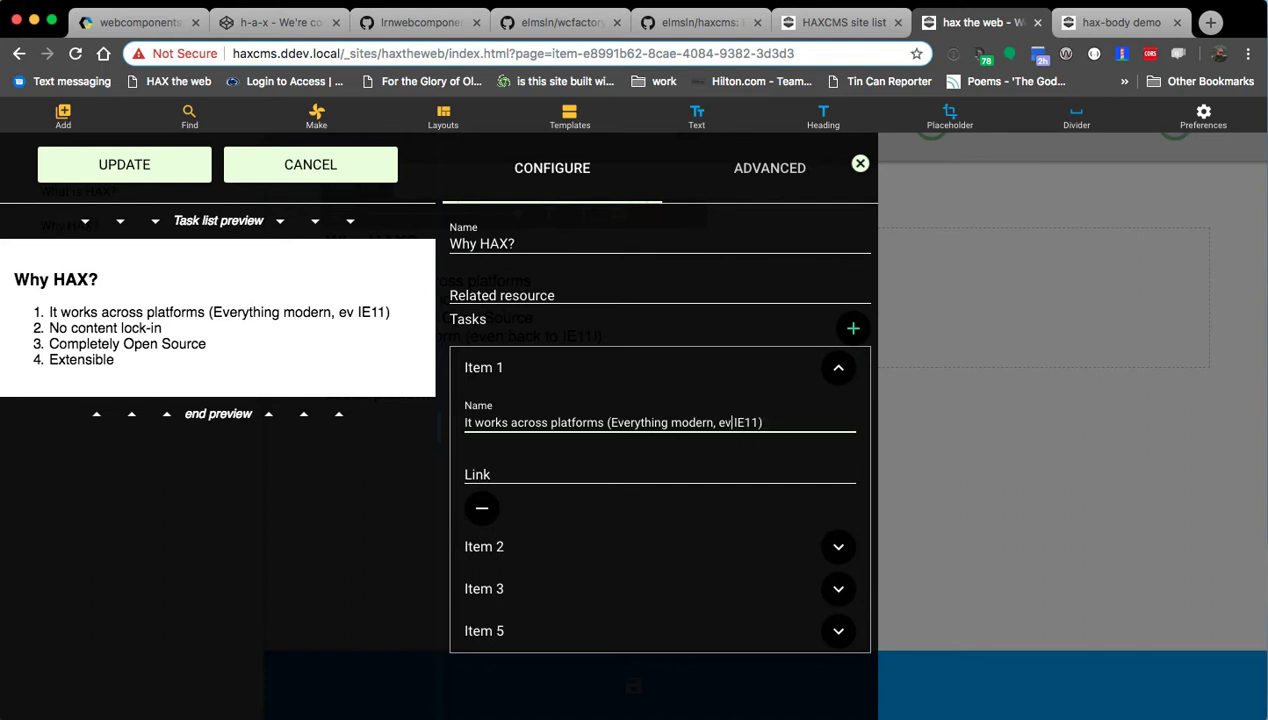
type("/")
key("BackSpace")
type("... AND")
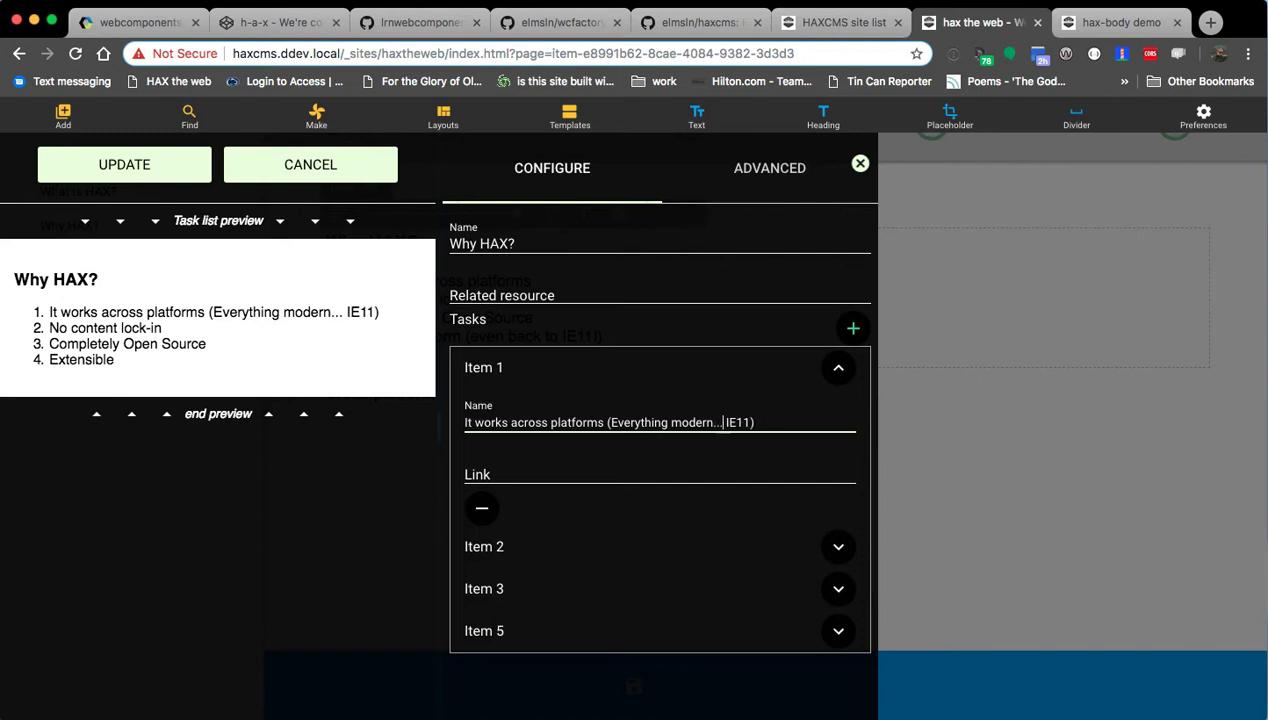
left_click(105, 162)
left_click(417, 375)
left_click(457, 378)
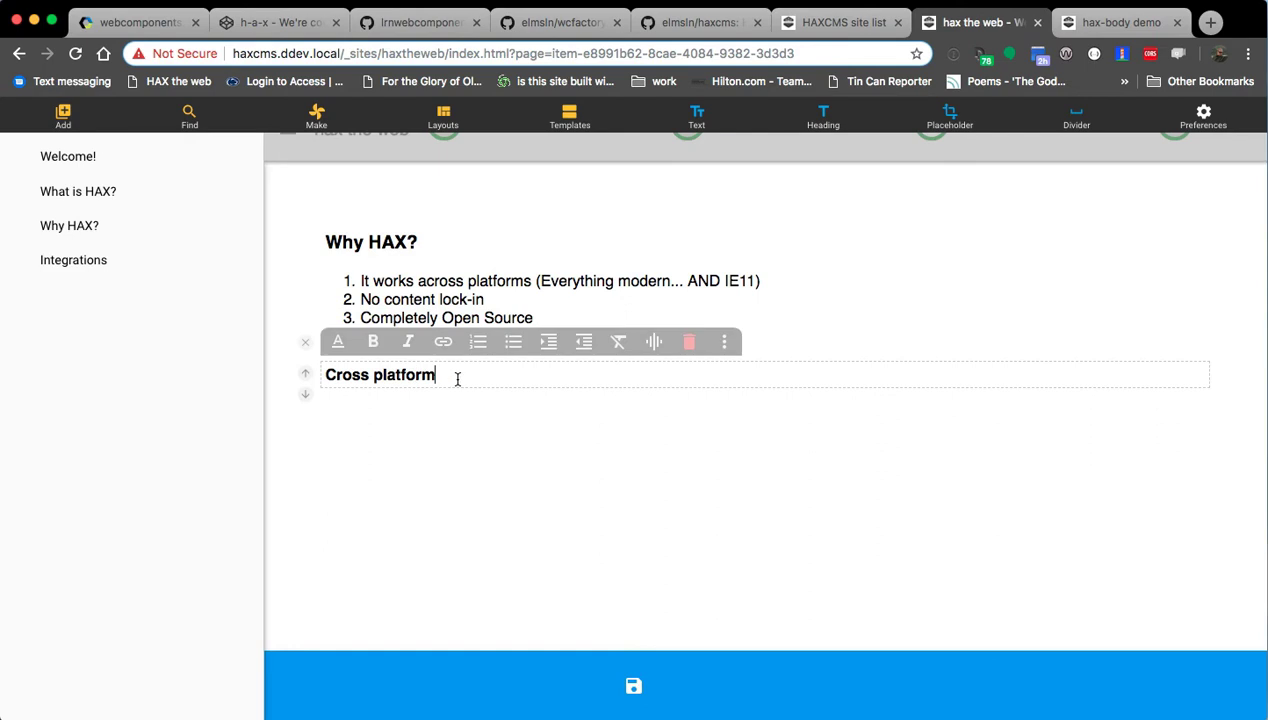
Add the paragraph 'Because we've adopted the web component standard', linking 'web component' to webcomponents.org.
key("Return")
type("Because w")
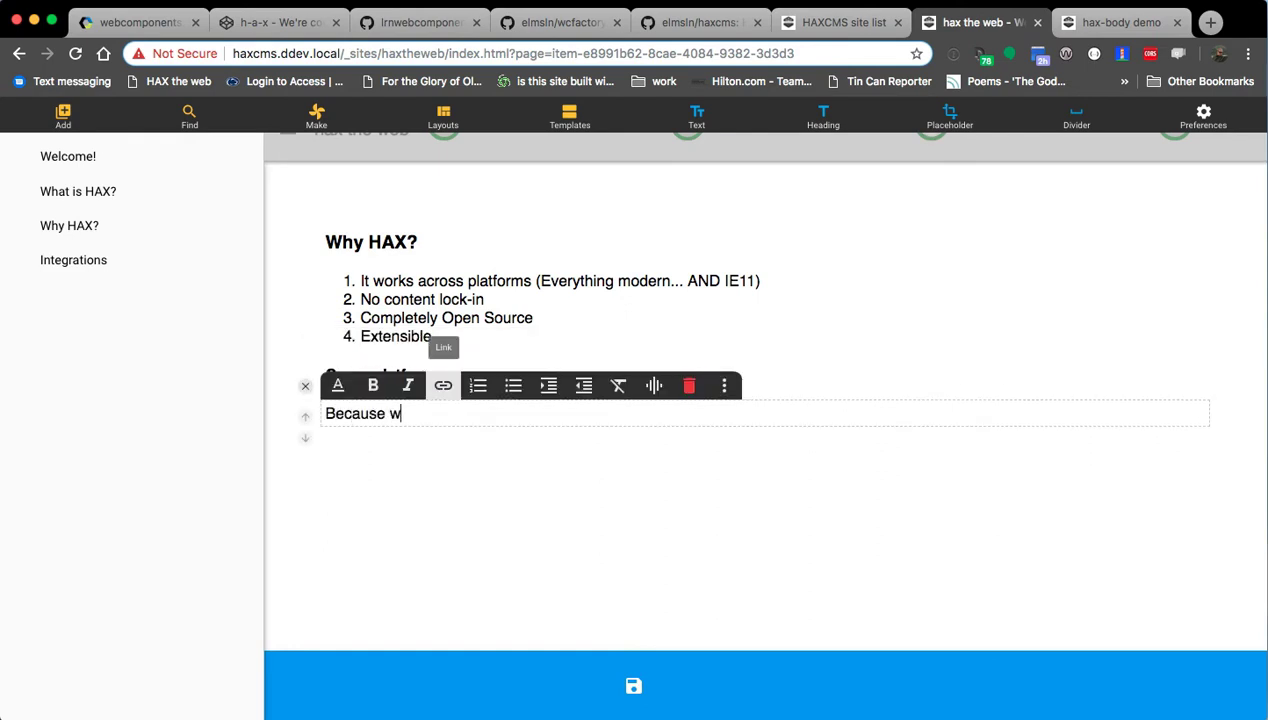
type("e've adopted the webcompo")
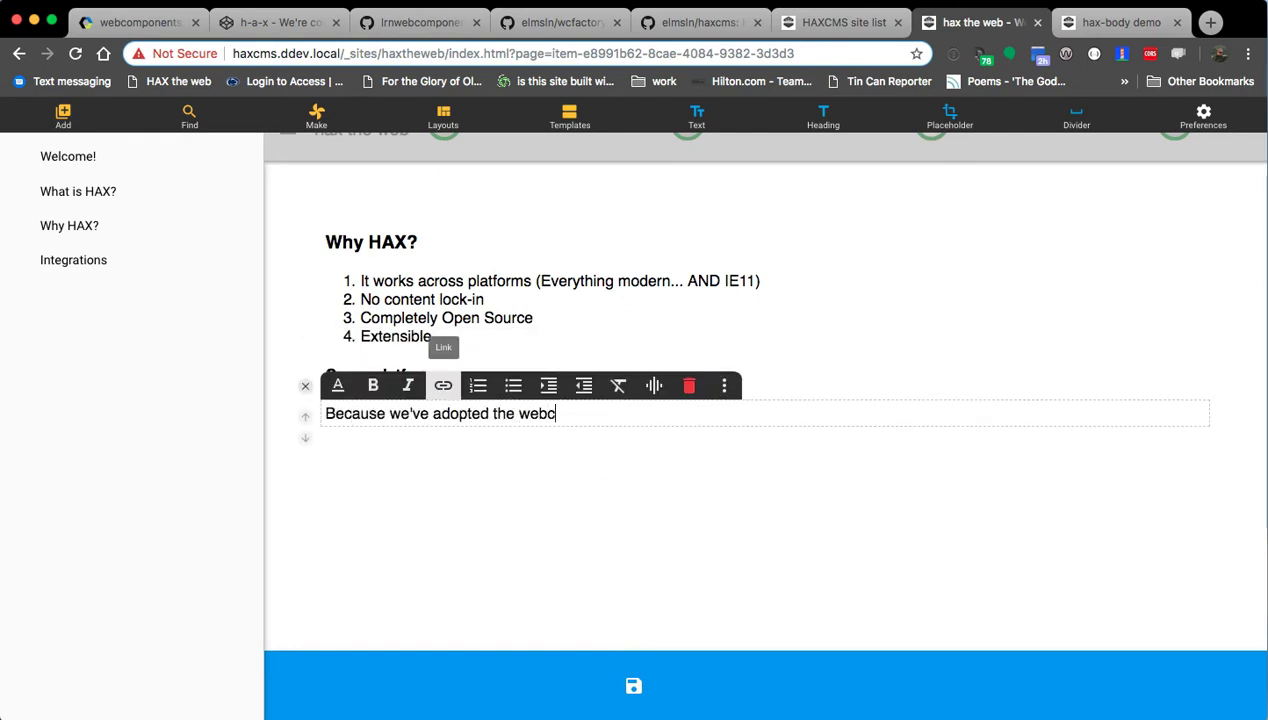
key("BackSpace")
key("BackSpace")
key("BackSpace")
key("BackSpace")
key("BackSpace")
type("component standard")
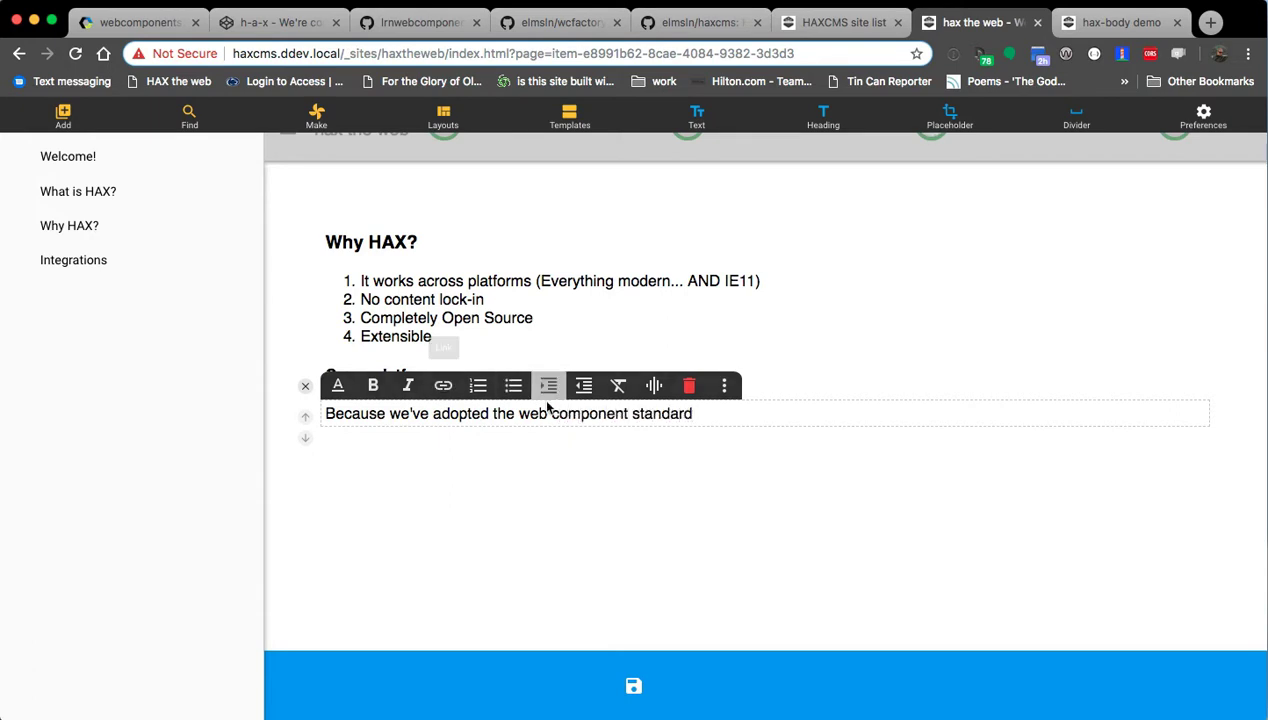
left_click(627, 418, "shift")
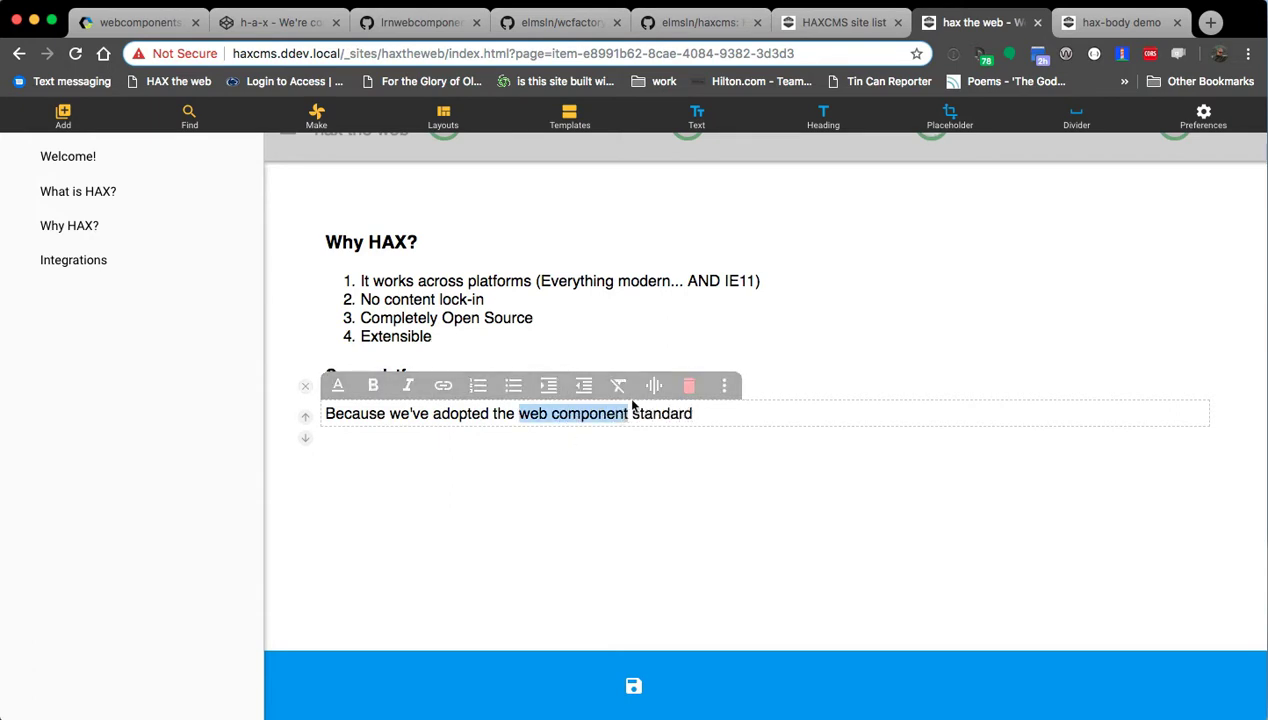
left_click(442, 386)
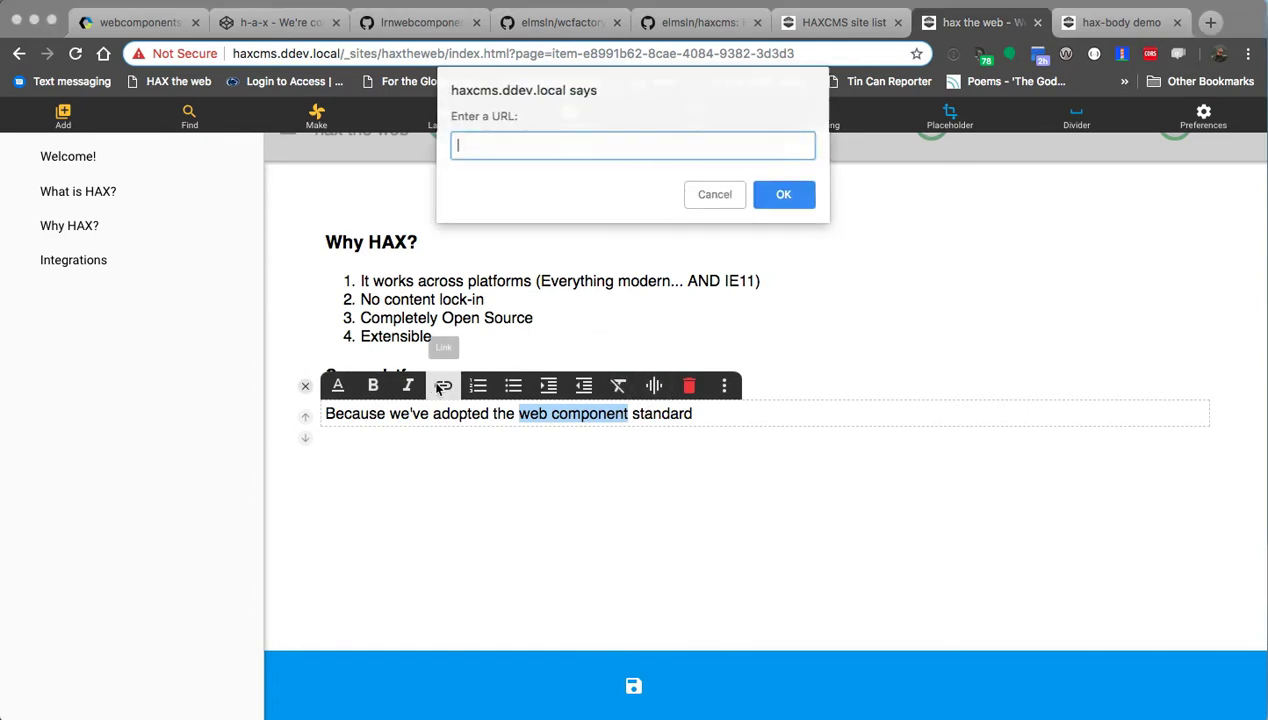
type("https://")
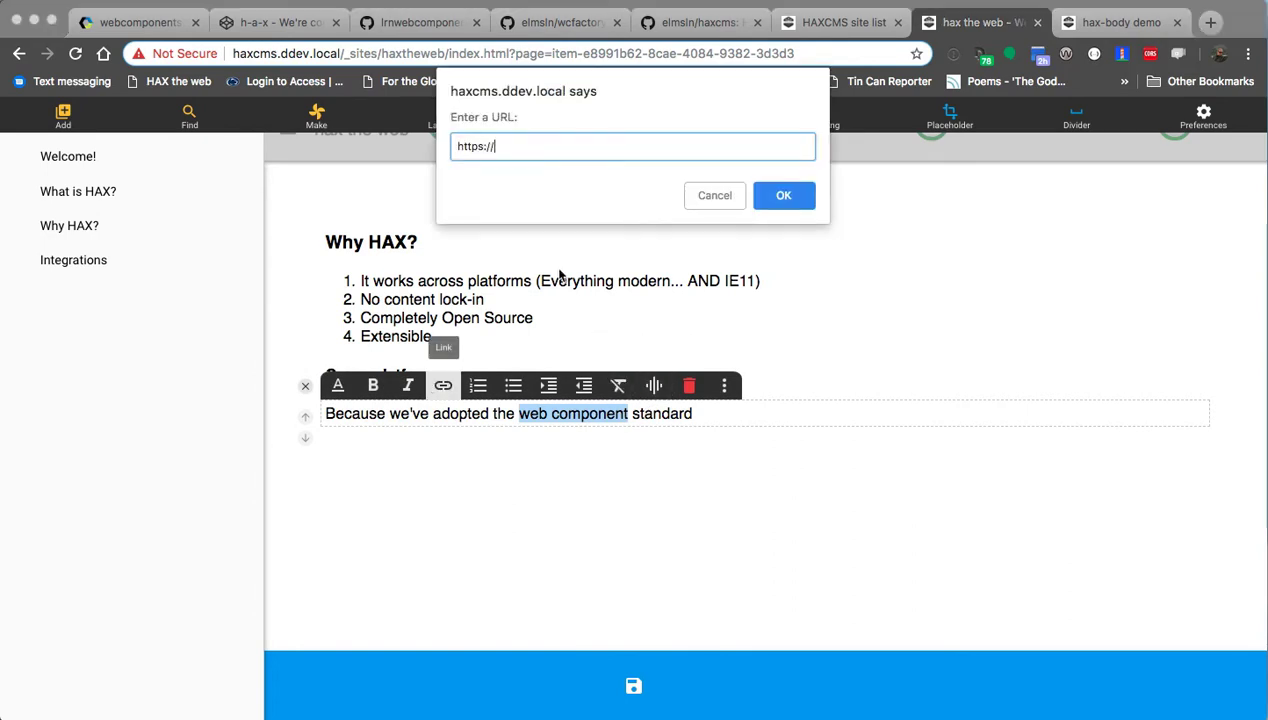
type("webcomponents.org/")
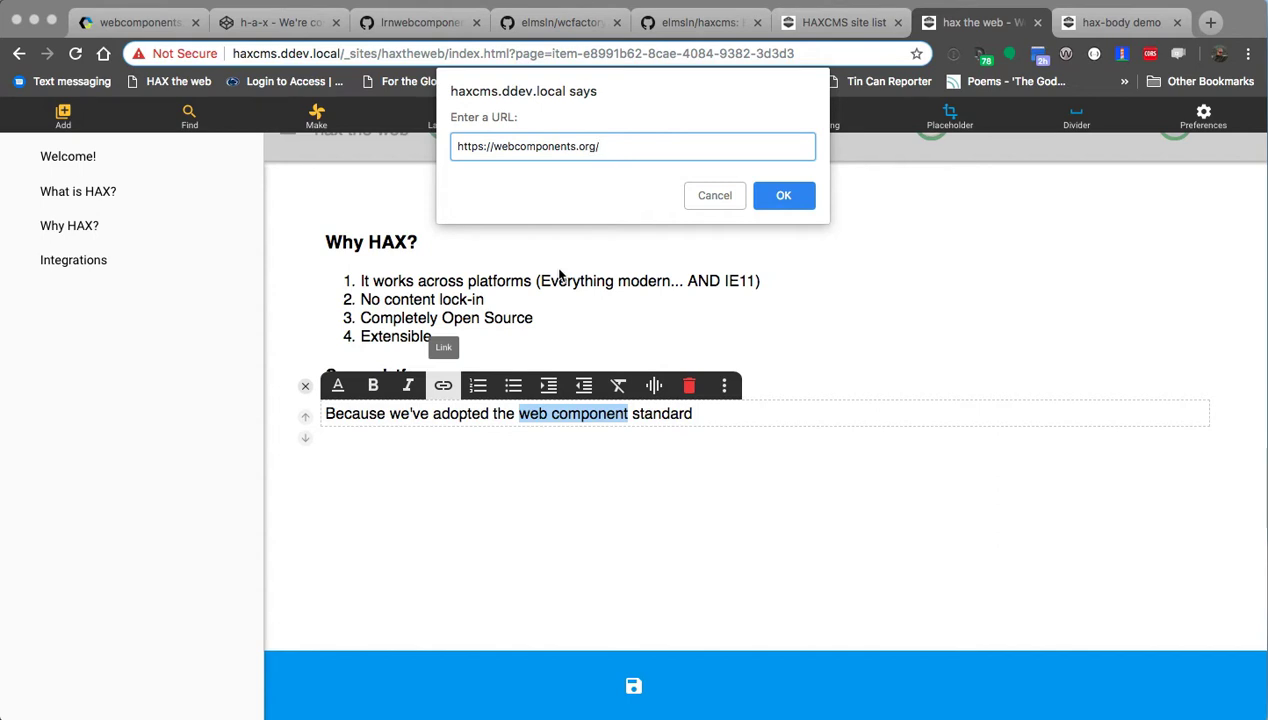
key("Return")
Open webcomponents.org in a new Chrome tab.
key("super+t")
type("webcomponents.org")
key("Return")
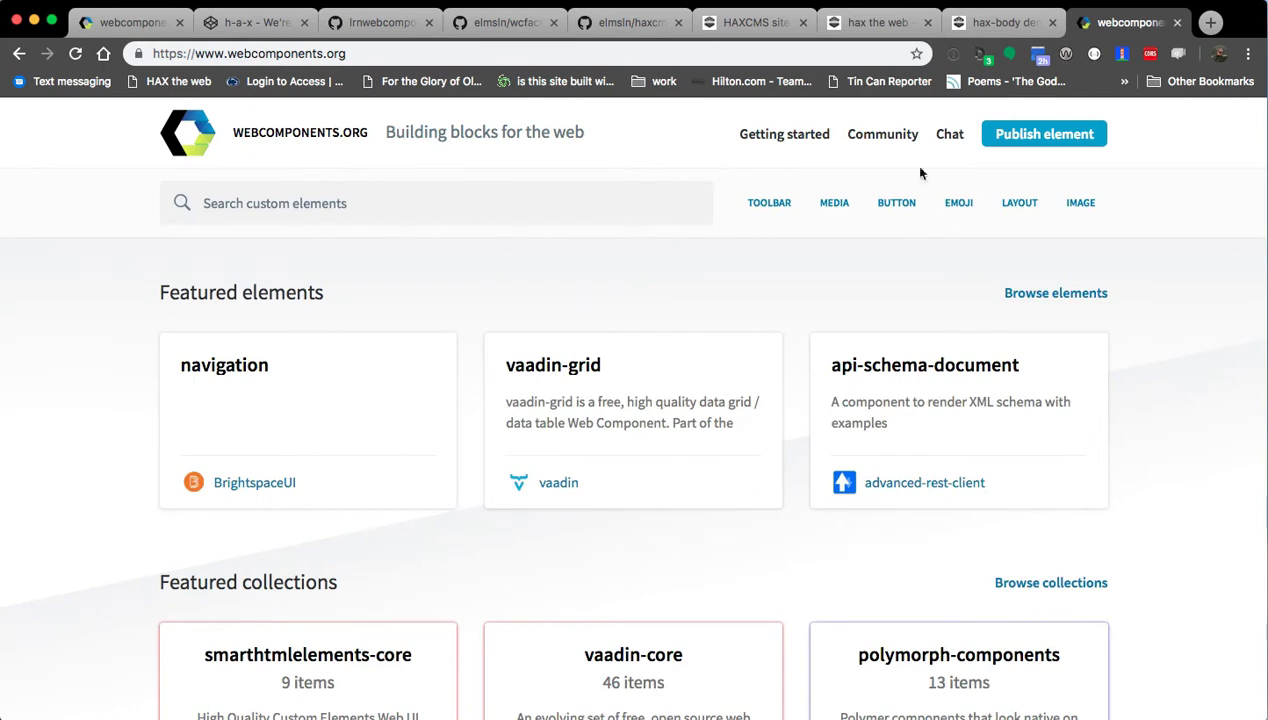
Scroll through the webcomponents.org home page.
scroll(113, 362, "down", 10)
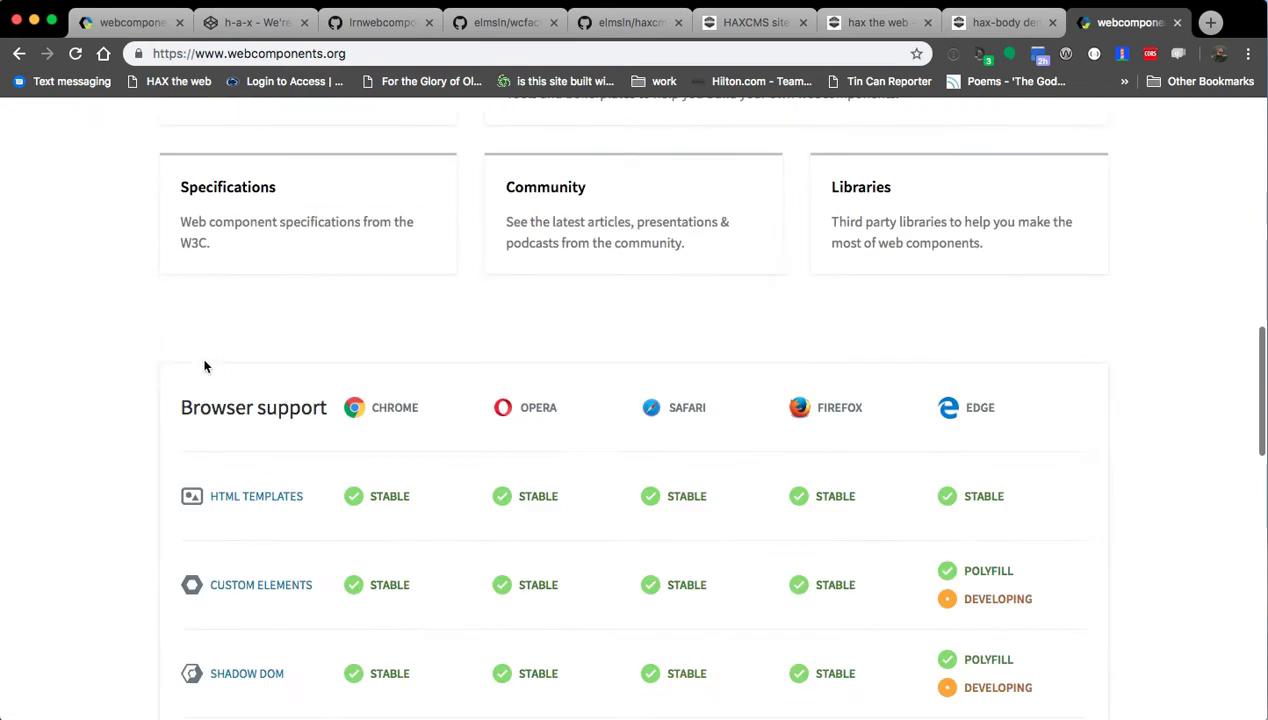
scroll(214, 436, "up", 3)
scroll(96, 377, "down", 5)
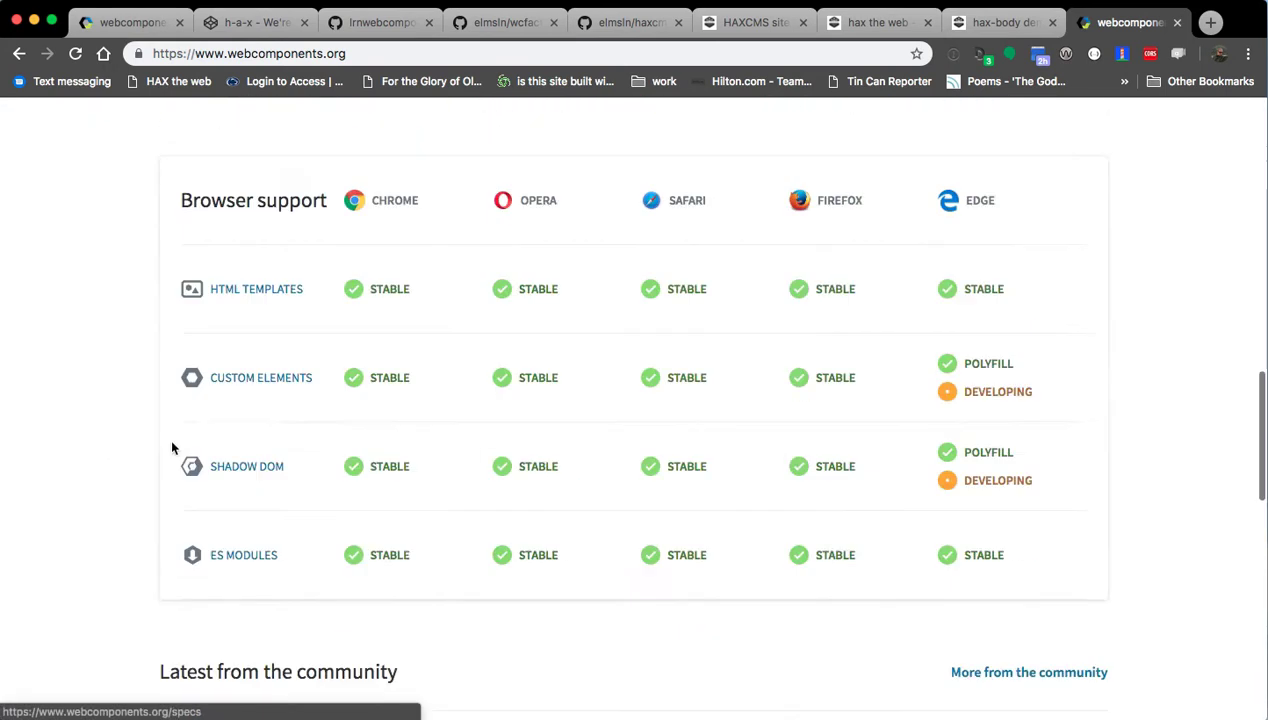
scroll(214, 553, "up", 5)
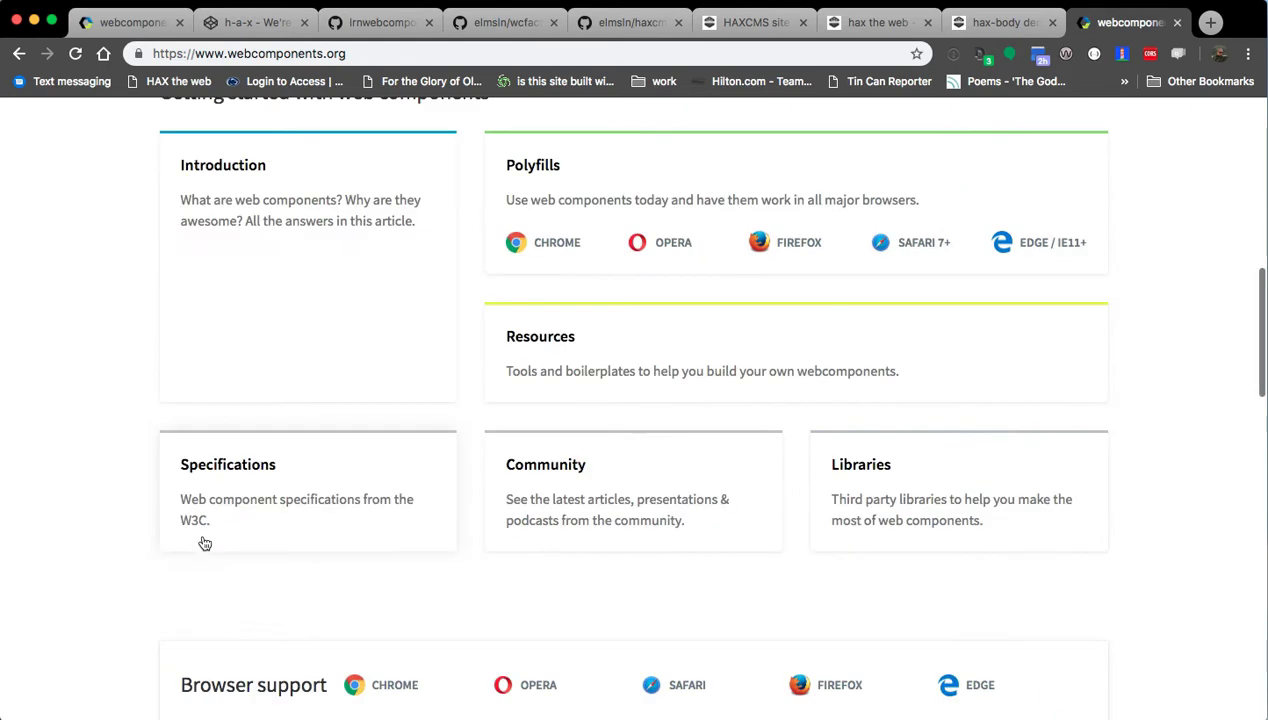
scroll(249, 552, "up", 1)
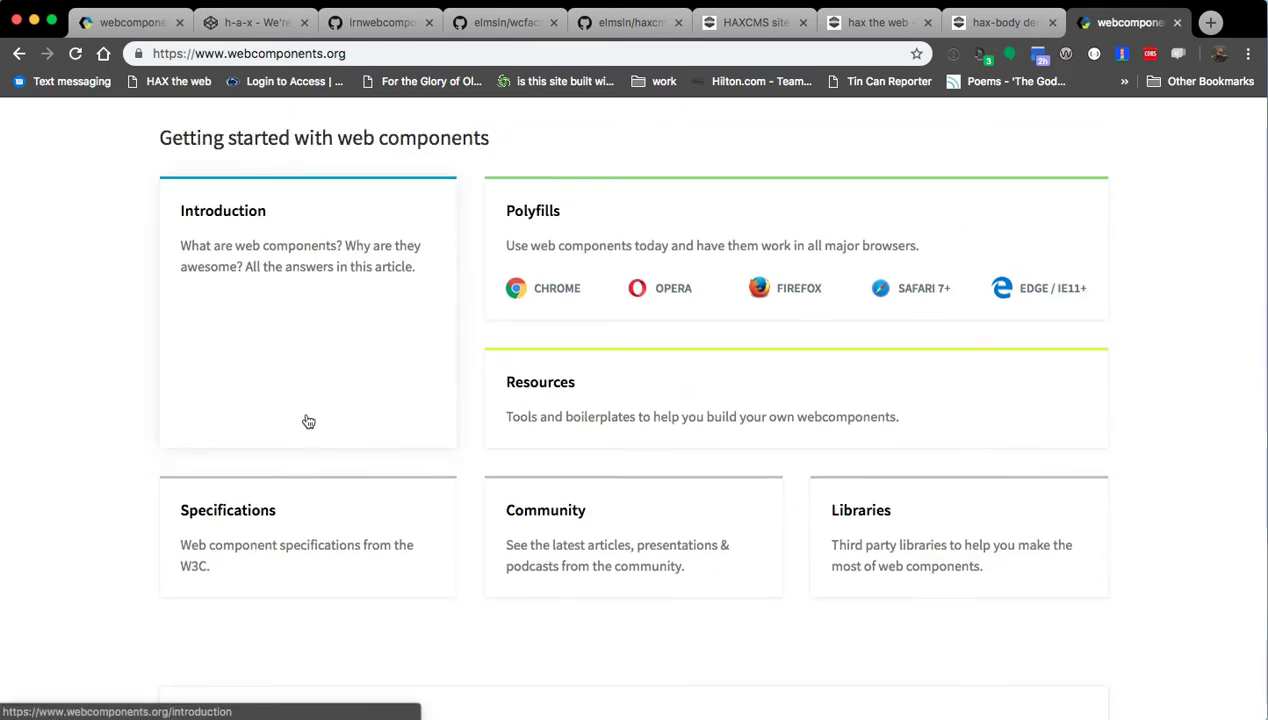
Look over the Specifications page, then go back to the HAX the web site tab.
left_click(317, 533)
scroll(79, 496, "down", 15)
scroll(103, 516, "down", 10)
scroll(105, 524, "up", 20)
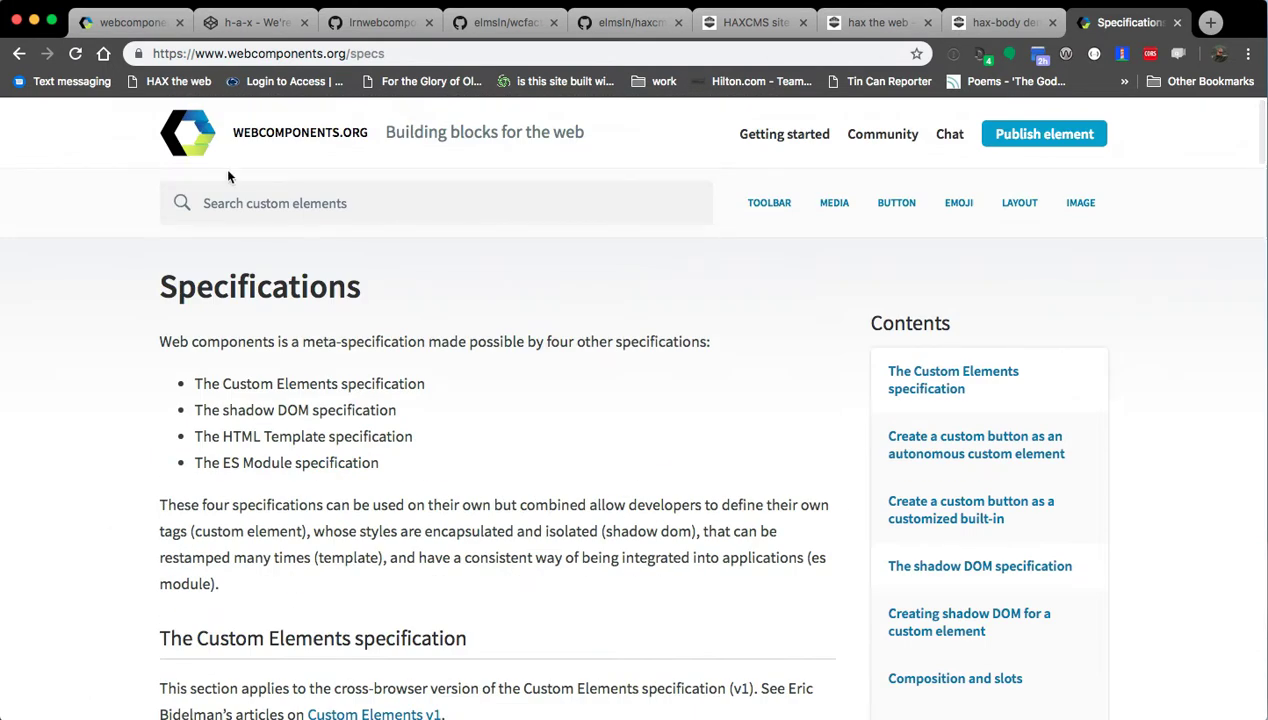
left_click(195, 140)
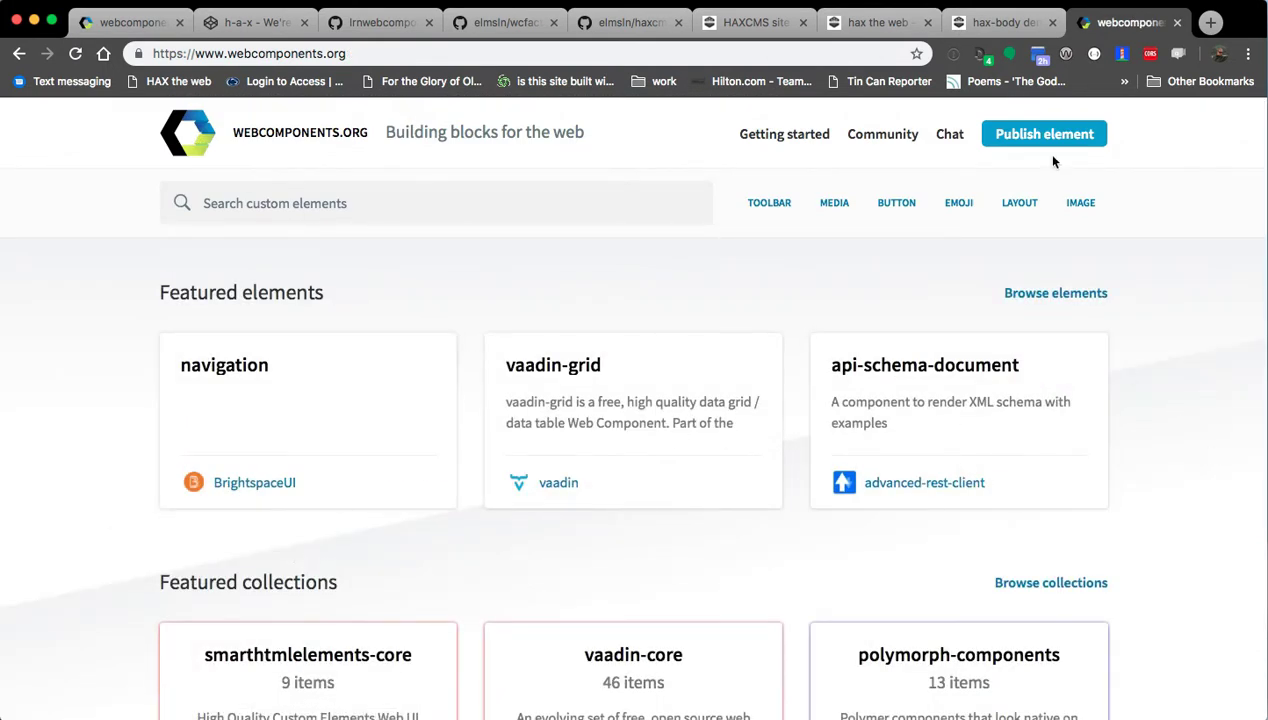
left_click(750, 22)
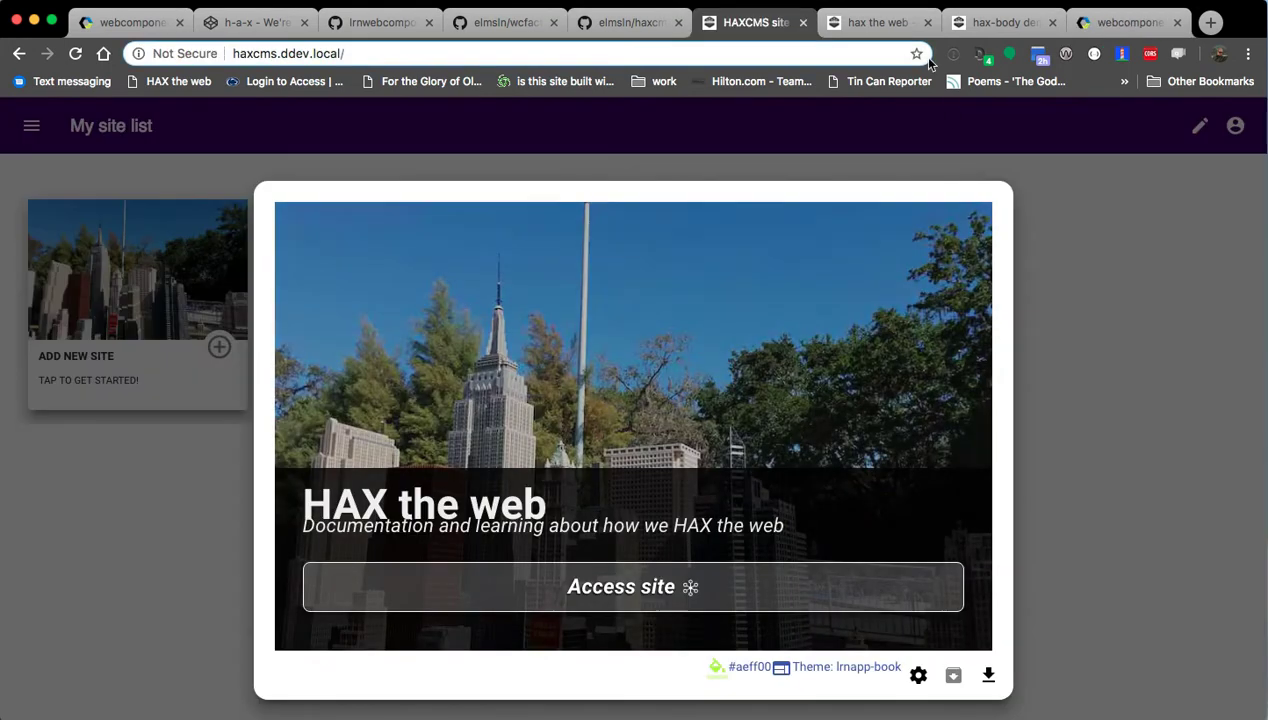
left_click(870, 22)
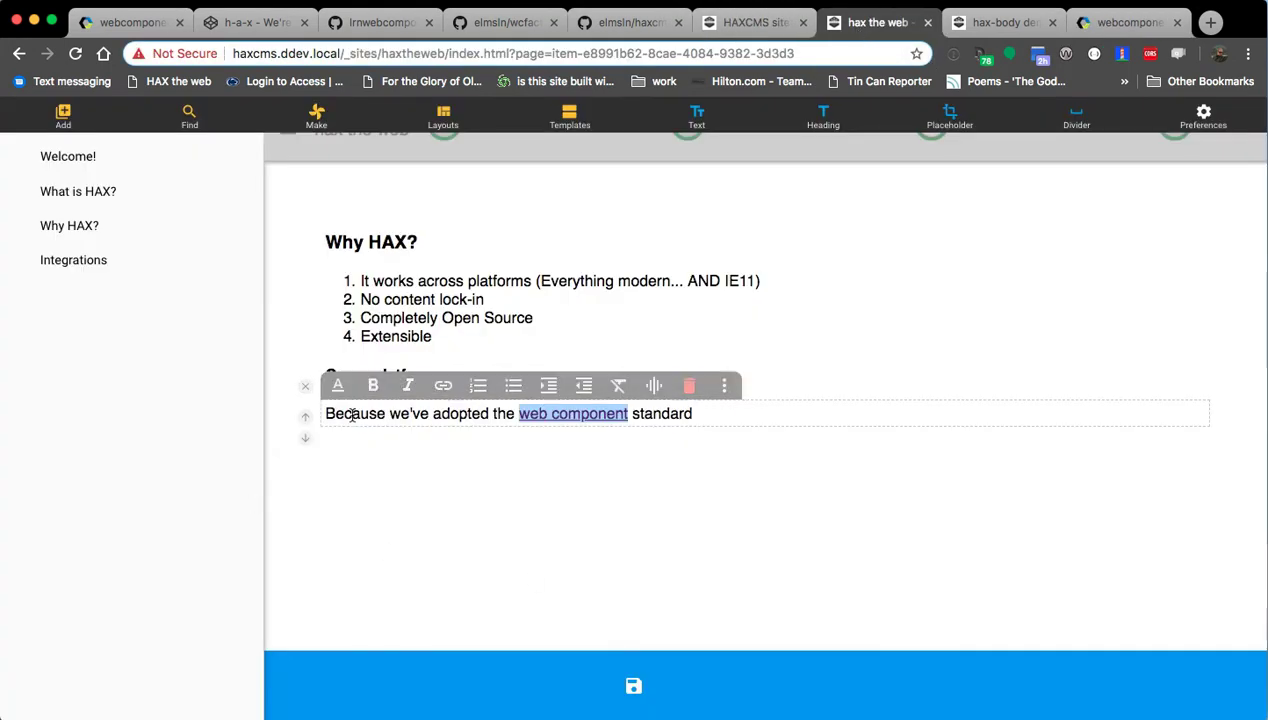
Continue the sentence: 'in the development of both HAX (authoring system) and HAXCMS… via our open tooling'.
left_click(741, 404)
type("in the development of both HAX (authoring system) and HAXCMS (cont")
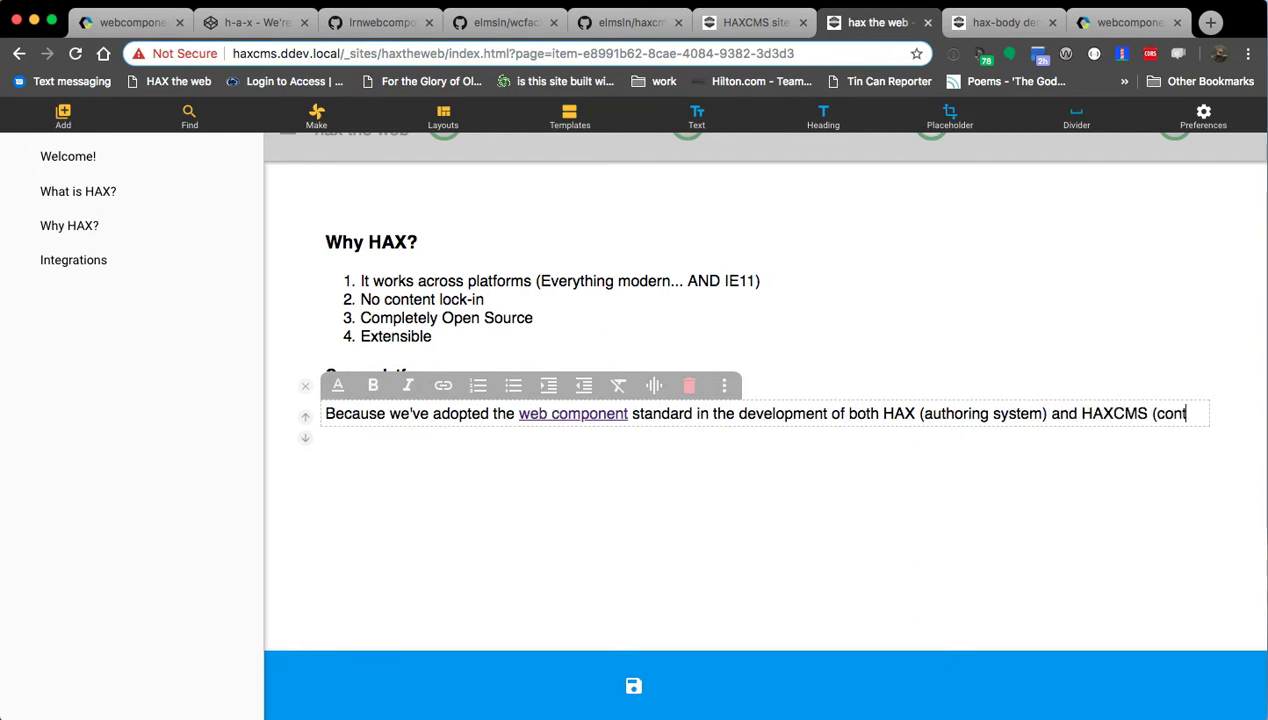
type("ent management)")
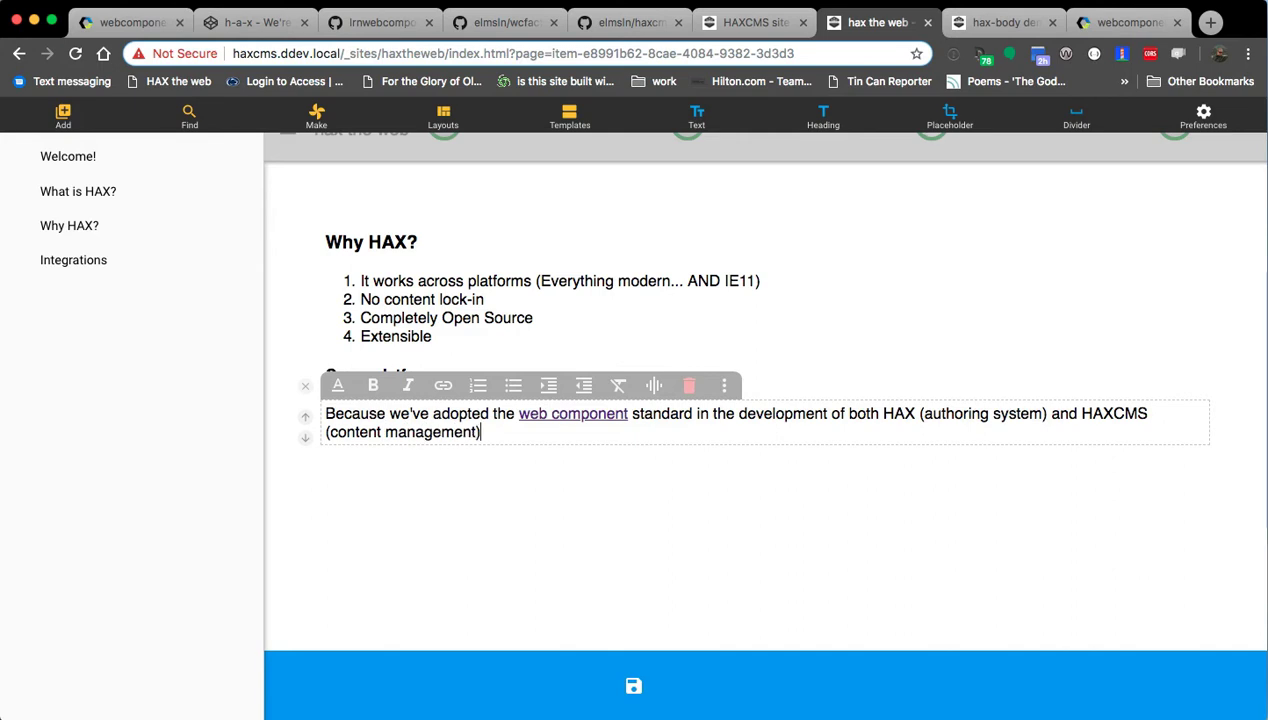
type(", we've effectibvely")
key("BackSpace")
key("BackSpace")
key("BackSpace")
key("BackSpace")
key("BackSpace")
type("e")
key("BackSpace")
type("vely create")
left_click_drag(489, 432, 644, 432)
key("BackSpace")
type("everyt")
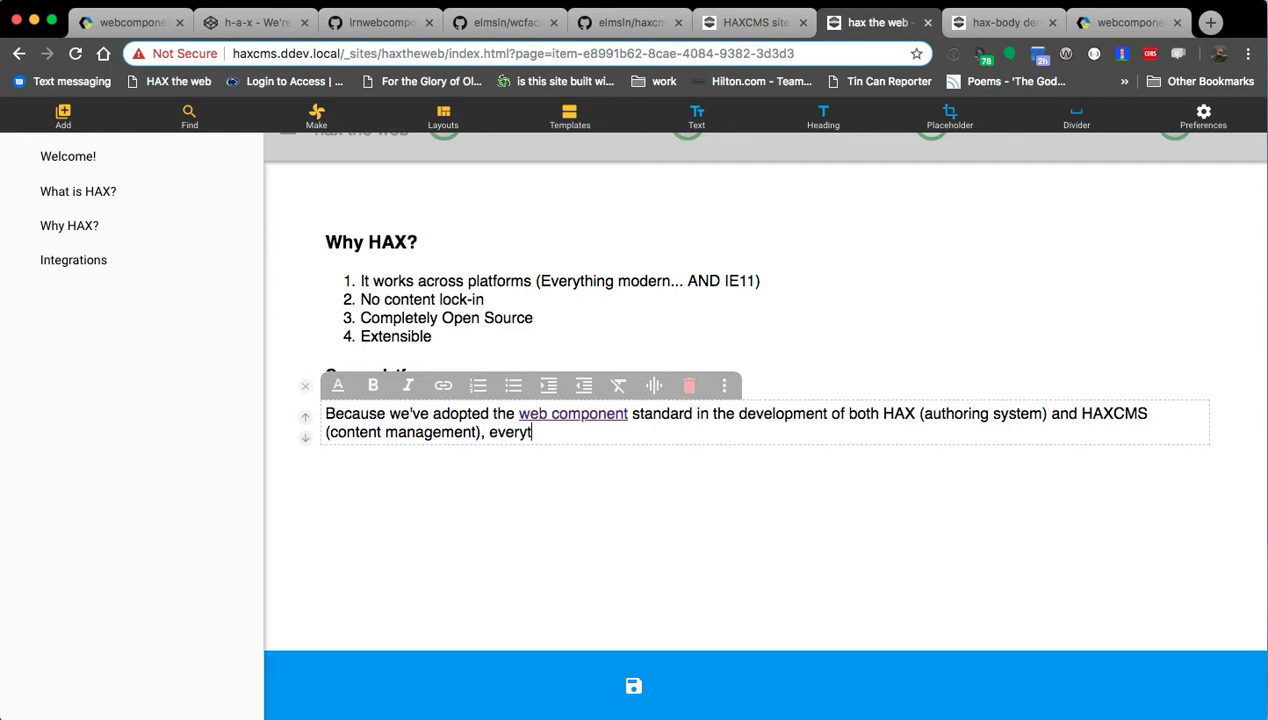
type("hing ree create and compile")
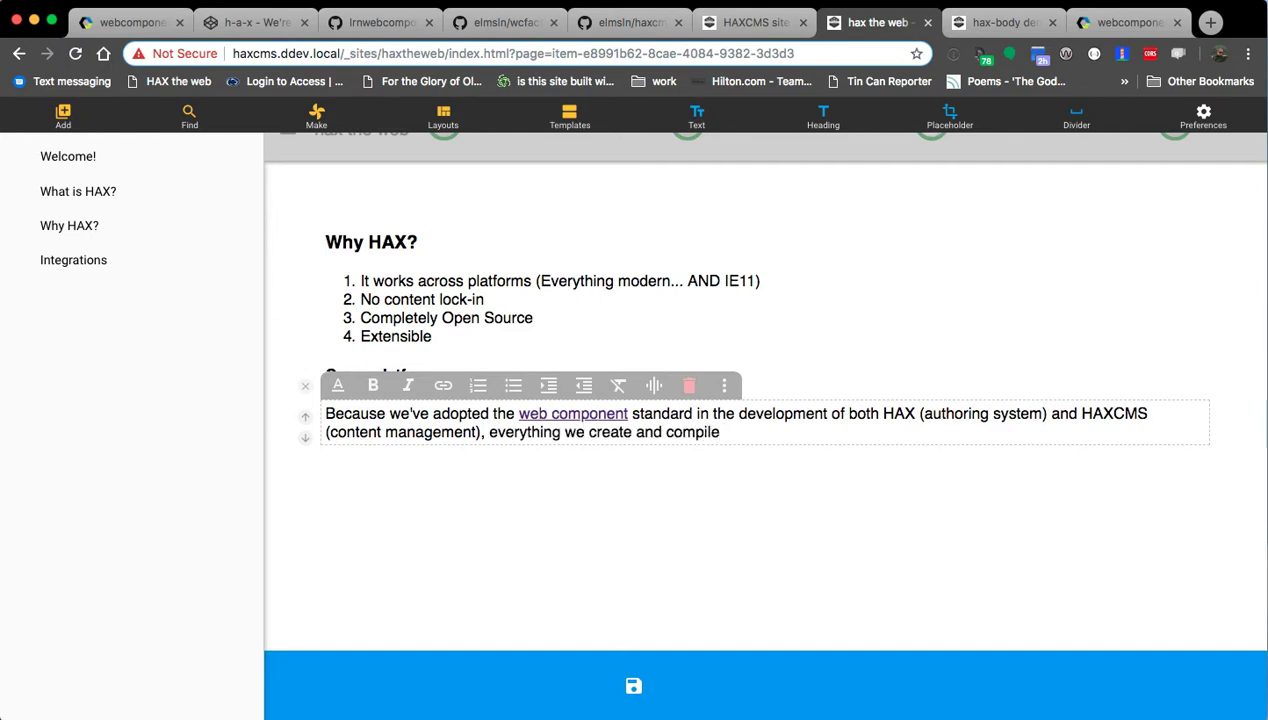
type(" via our ")
type("tool")
key("BackSpace")
key("BackSpace")
key("BackSpace")
key("BackSpace")
type("open tooli")
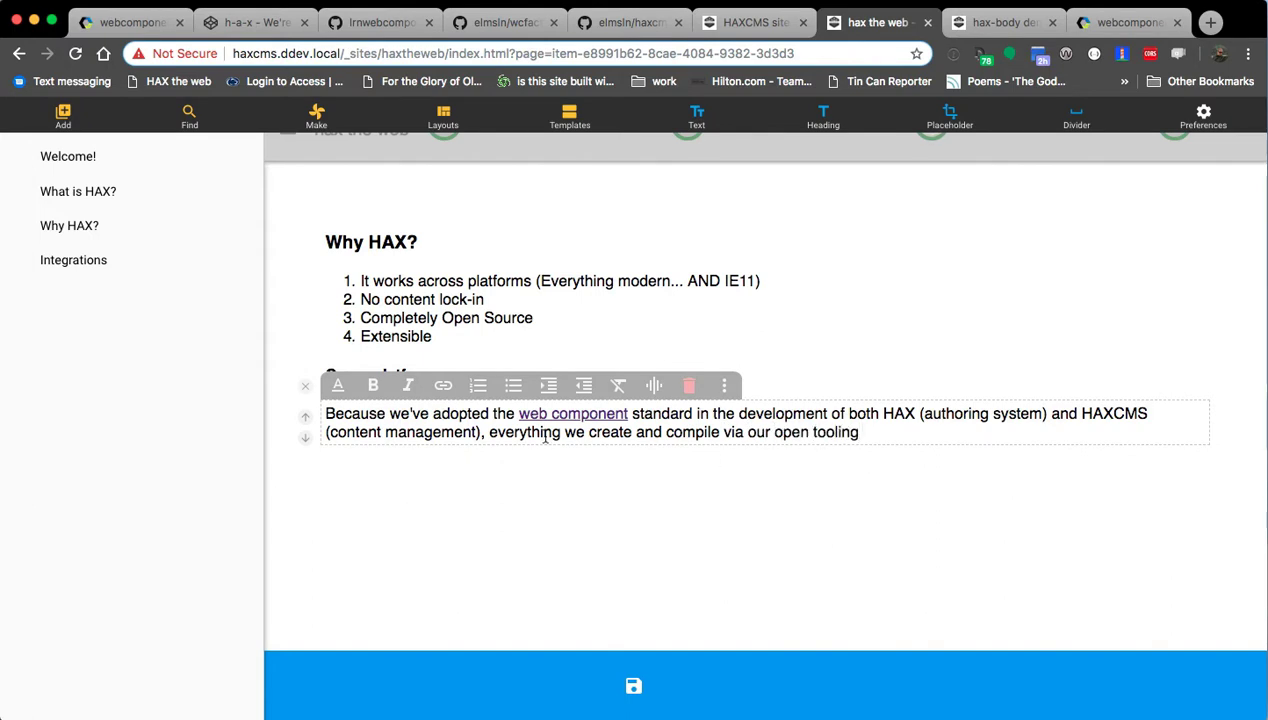
Link 'open tooling' to github.com/elmsln/wcfactory.
key("shift+alt+Left")
key("shift+alt+Left")
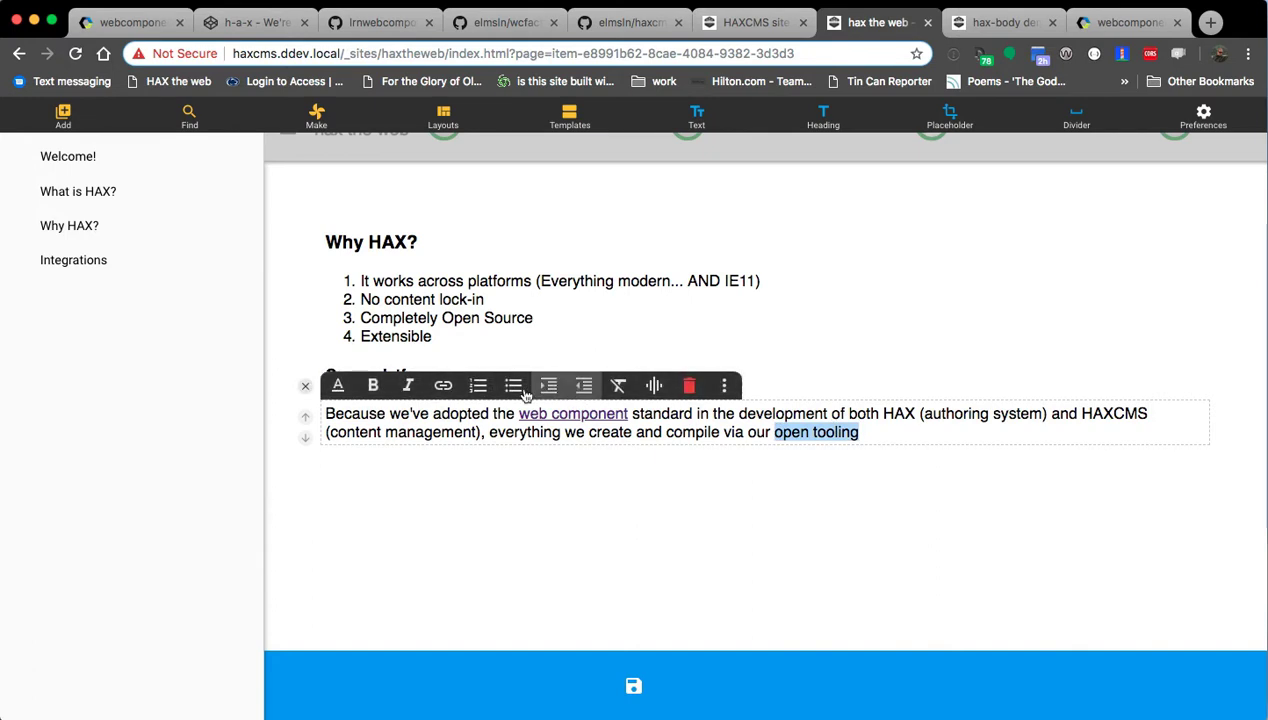
left_click(443, 386)
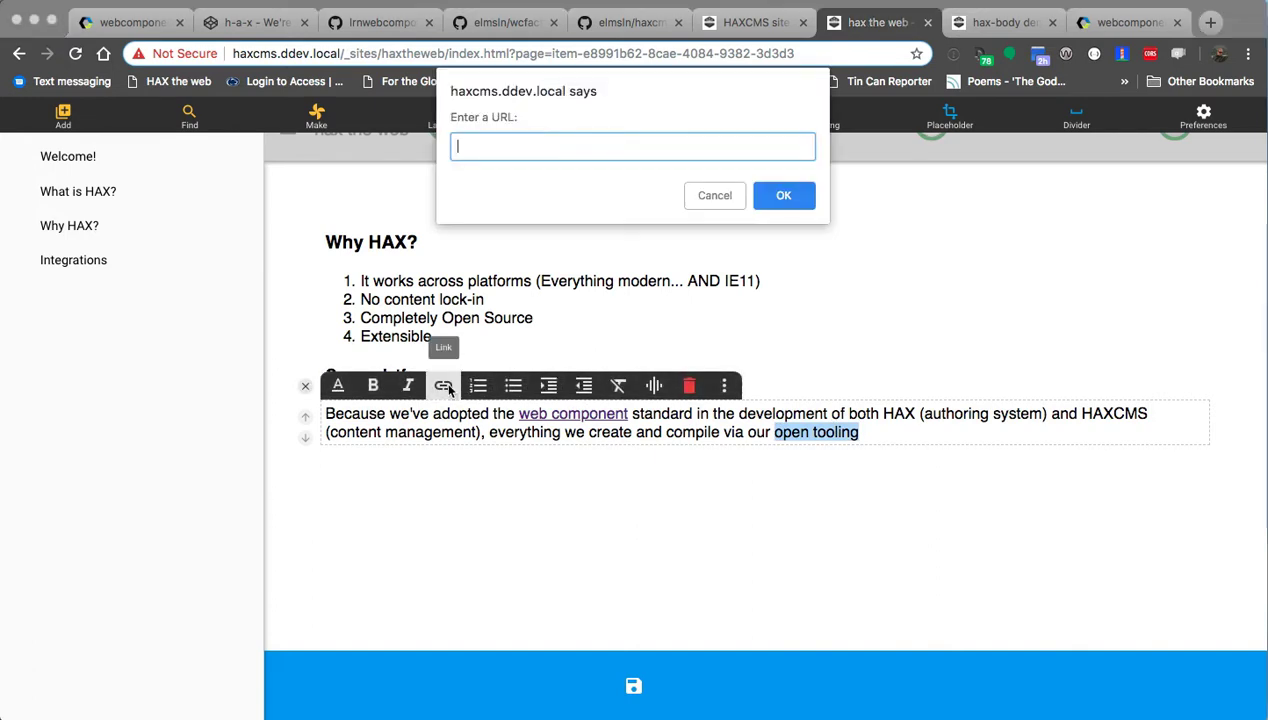
type("githu")
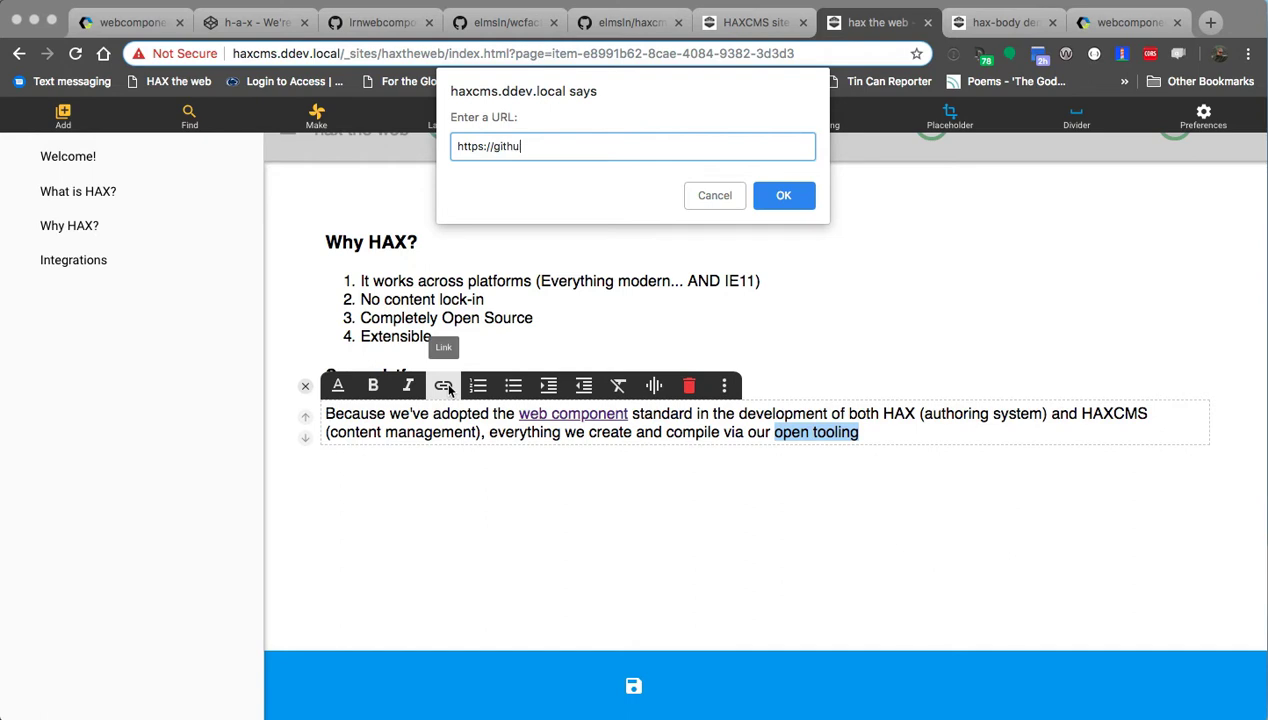
type("b.com/elmsln/wcfactory")
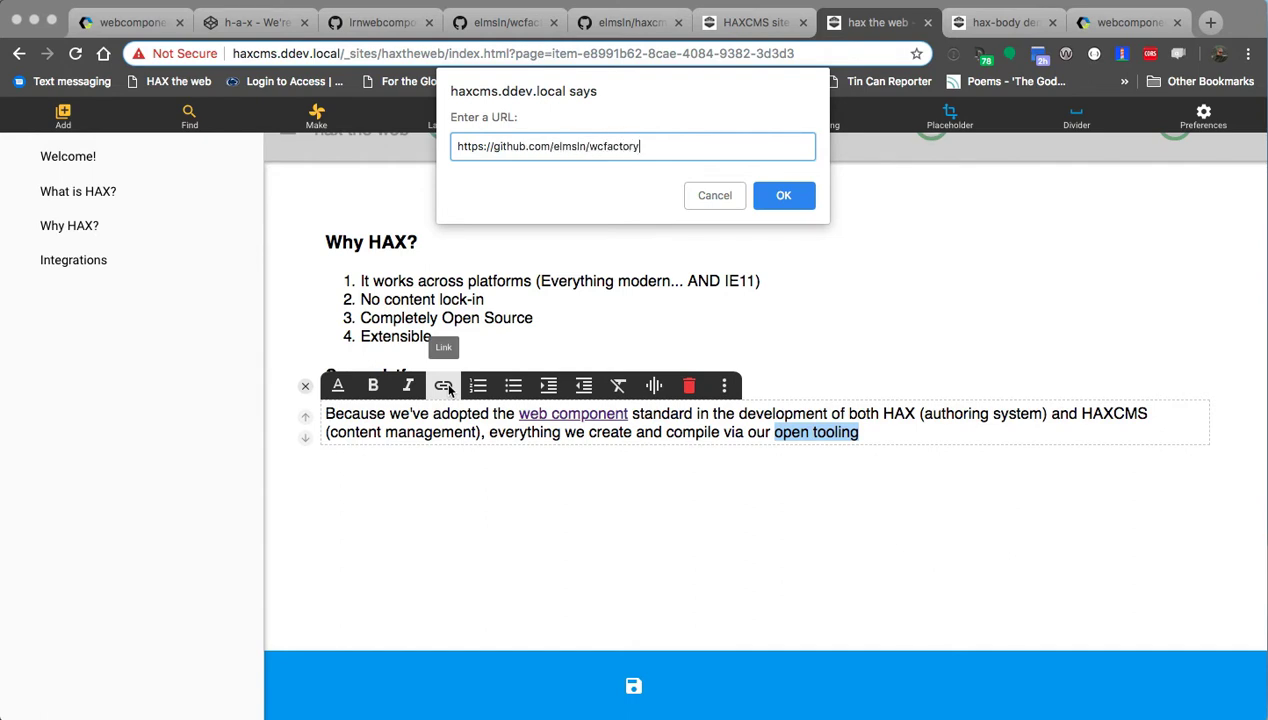
key("Return")
Finish with 'we can support about 98.6% of all browser traffic globally without any server side rendering.'.
left_click(897, 431)
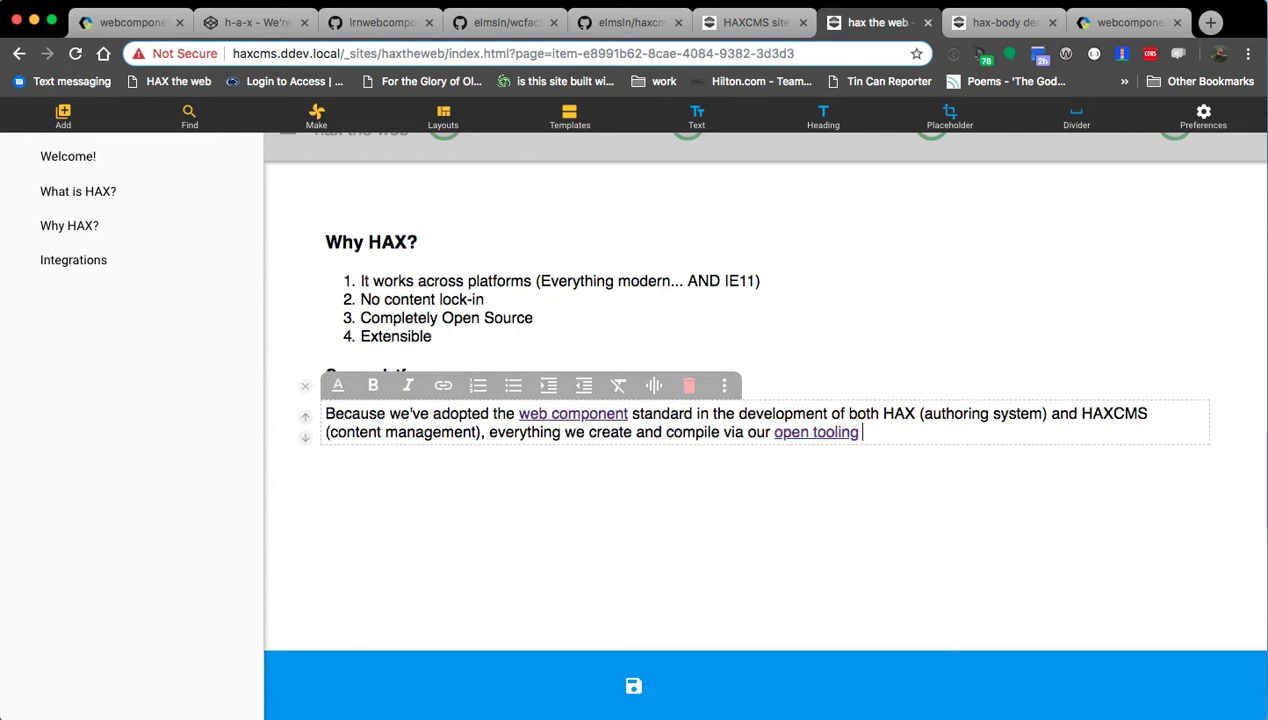
type("we can support")
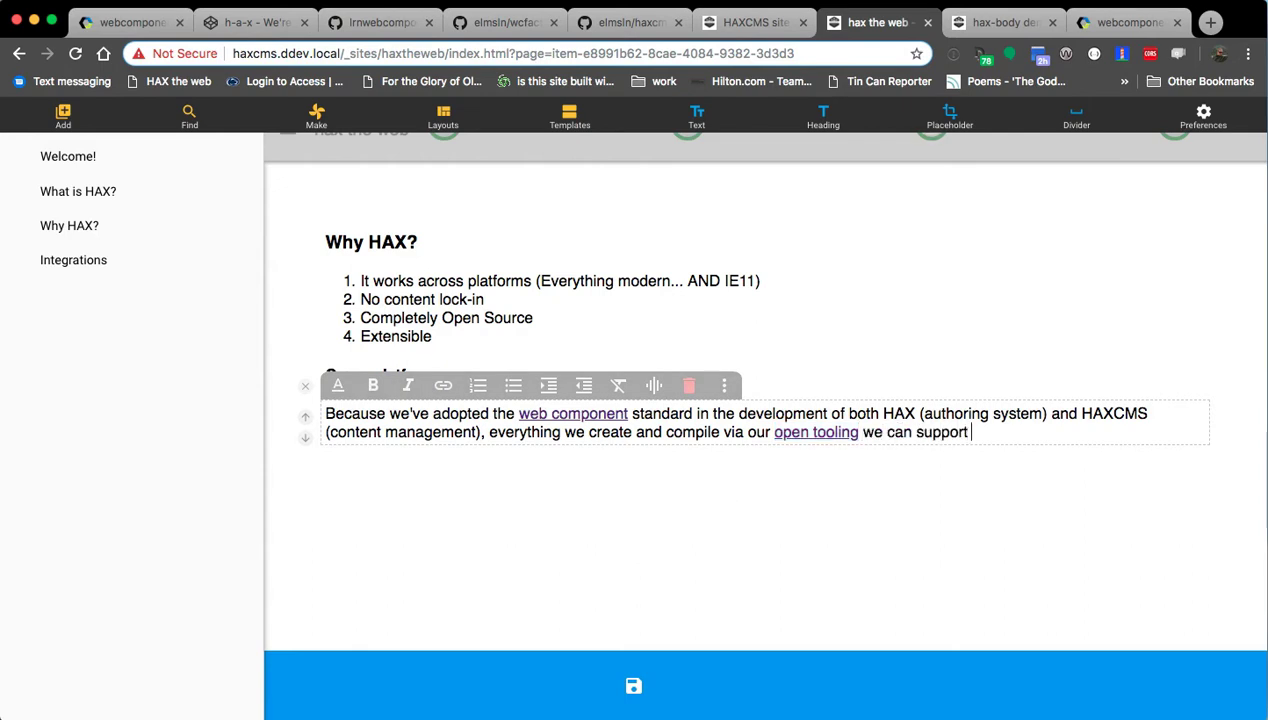
type(" about 98.6% of all browser traffic globally, wi")
key("BackSpace")
key("BackSpace")
key("BackSpace")
key("BackSpace")
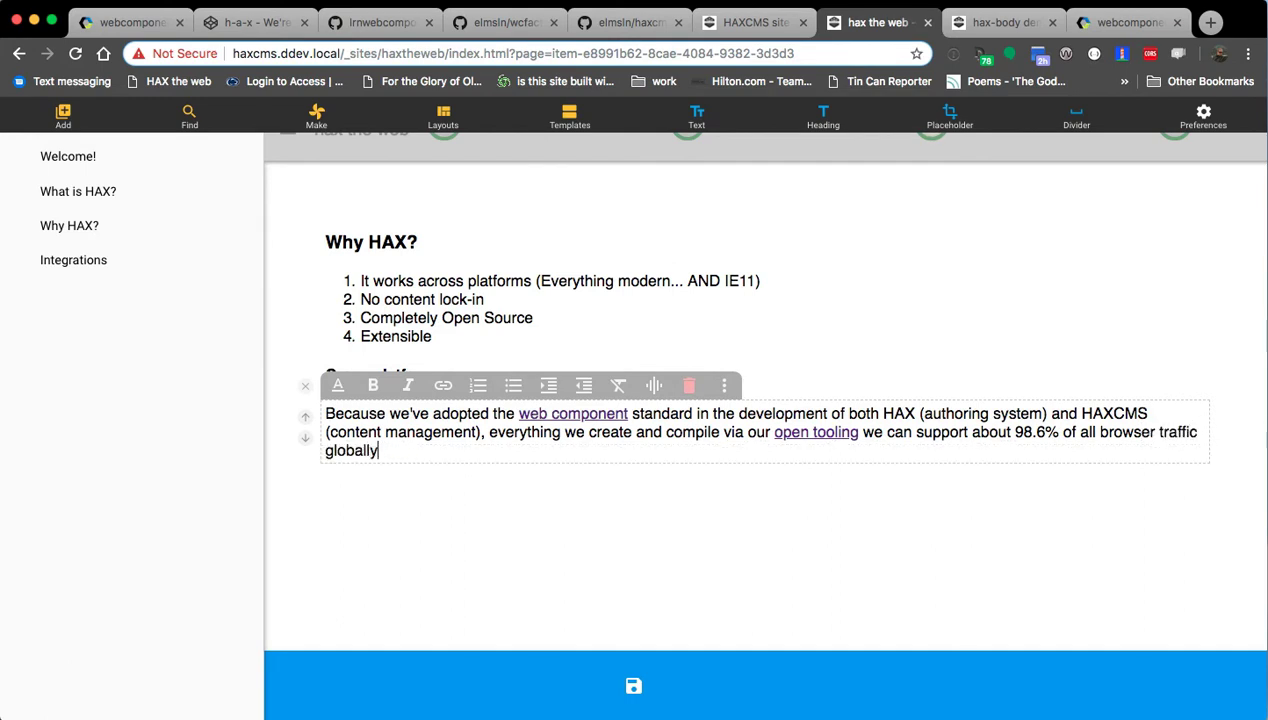
type("without any server side rendering.")
key("Return")
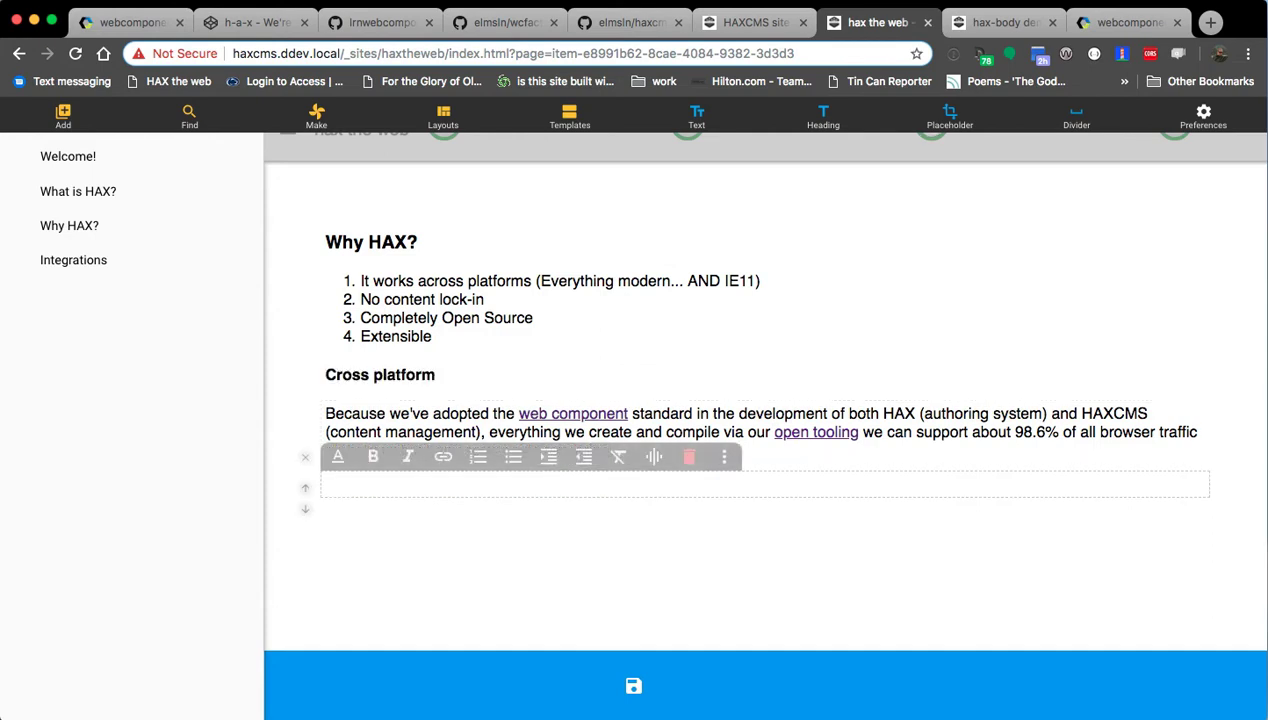
left_click(560, 505)
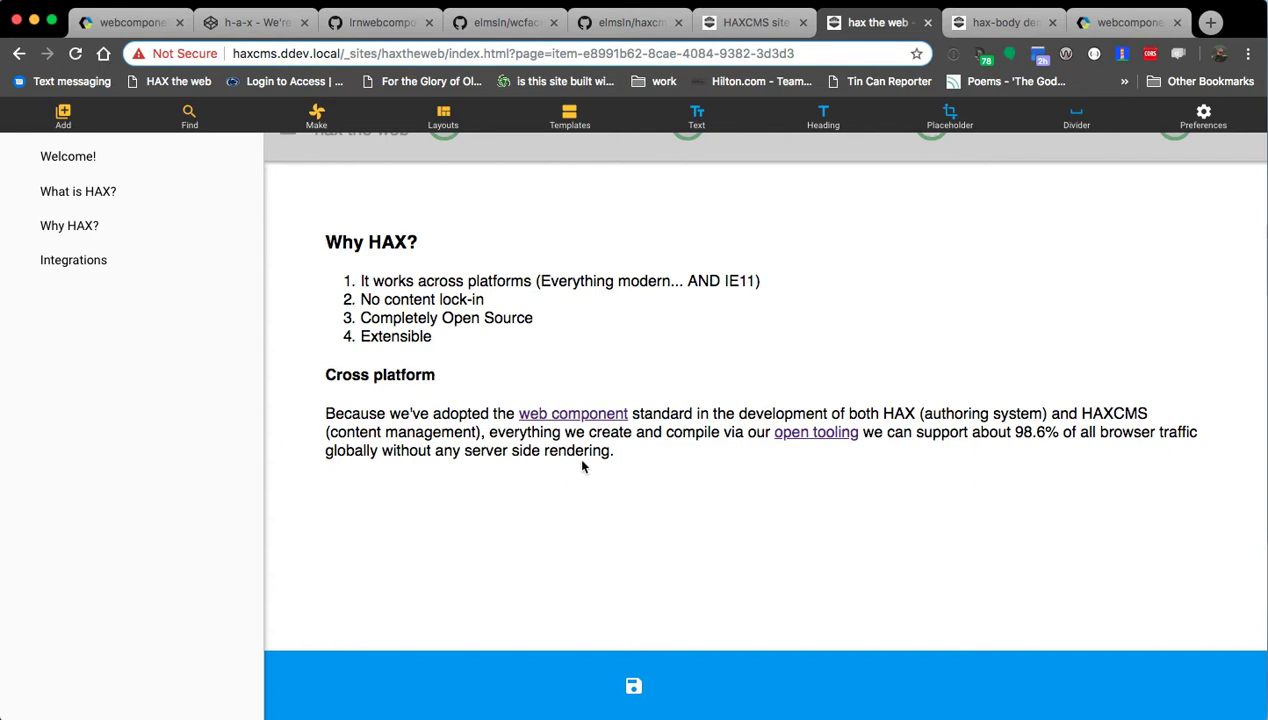
left_click(630, 451)
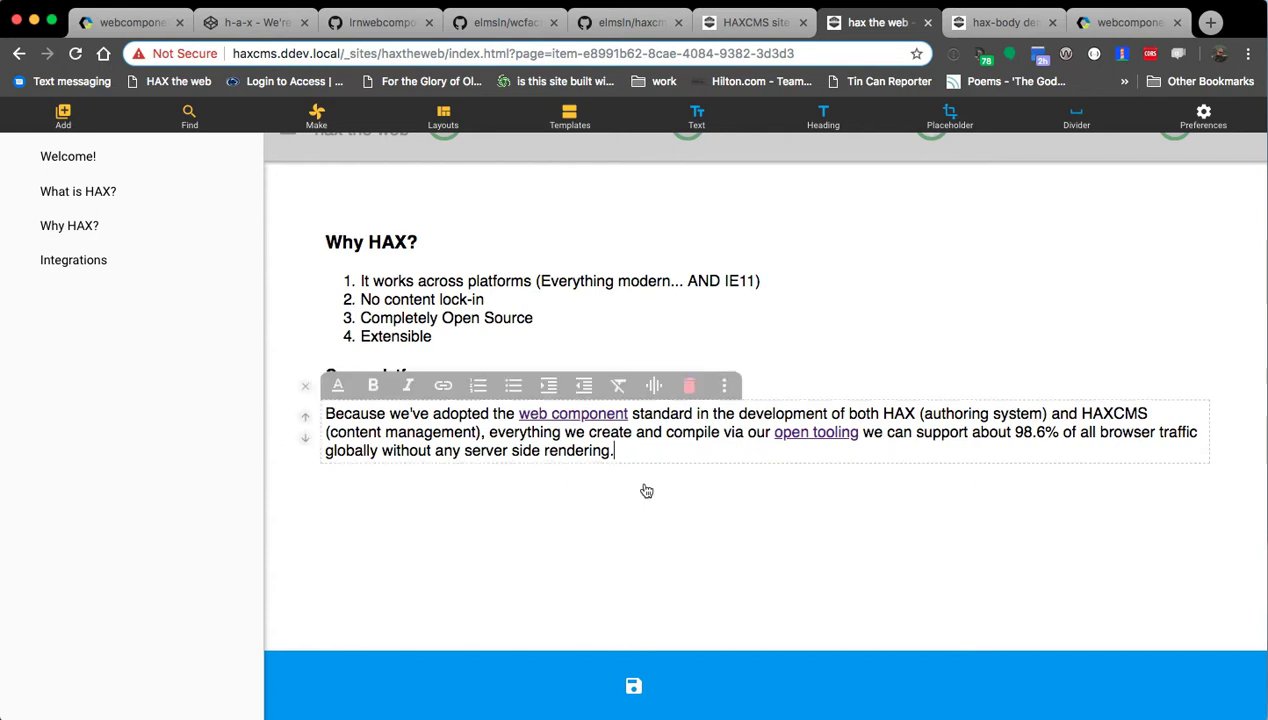
key("Return")
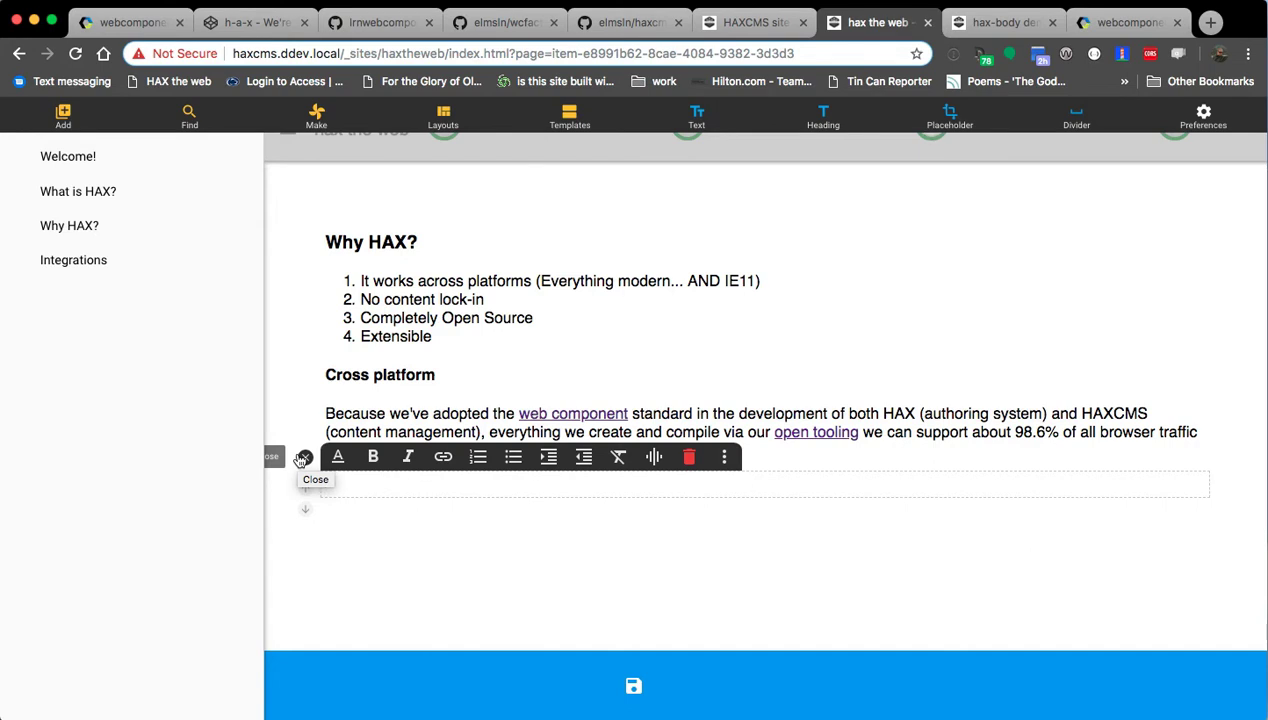
left_click(302, 457)
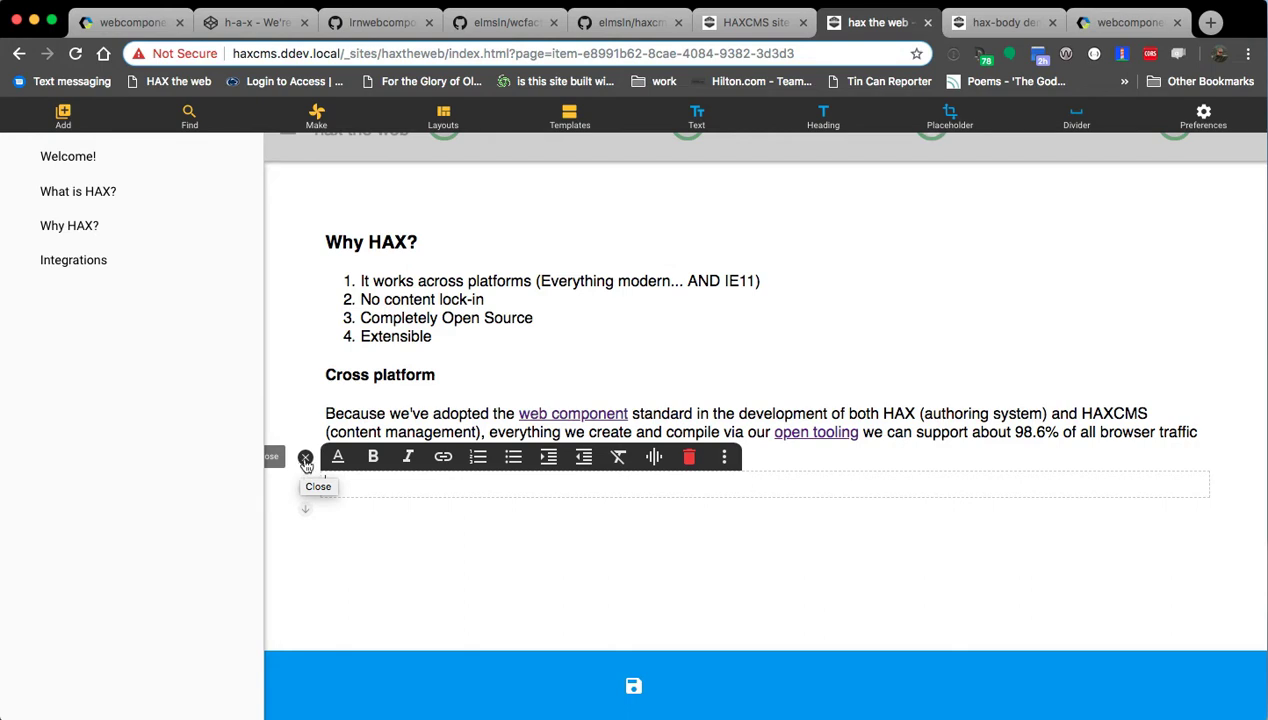
left_click(305, 459)
left_click(702, 452)
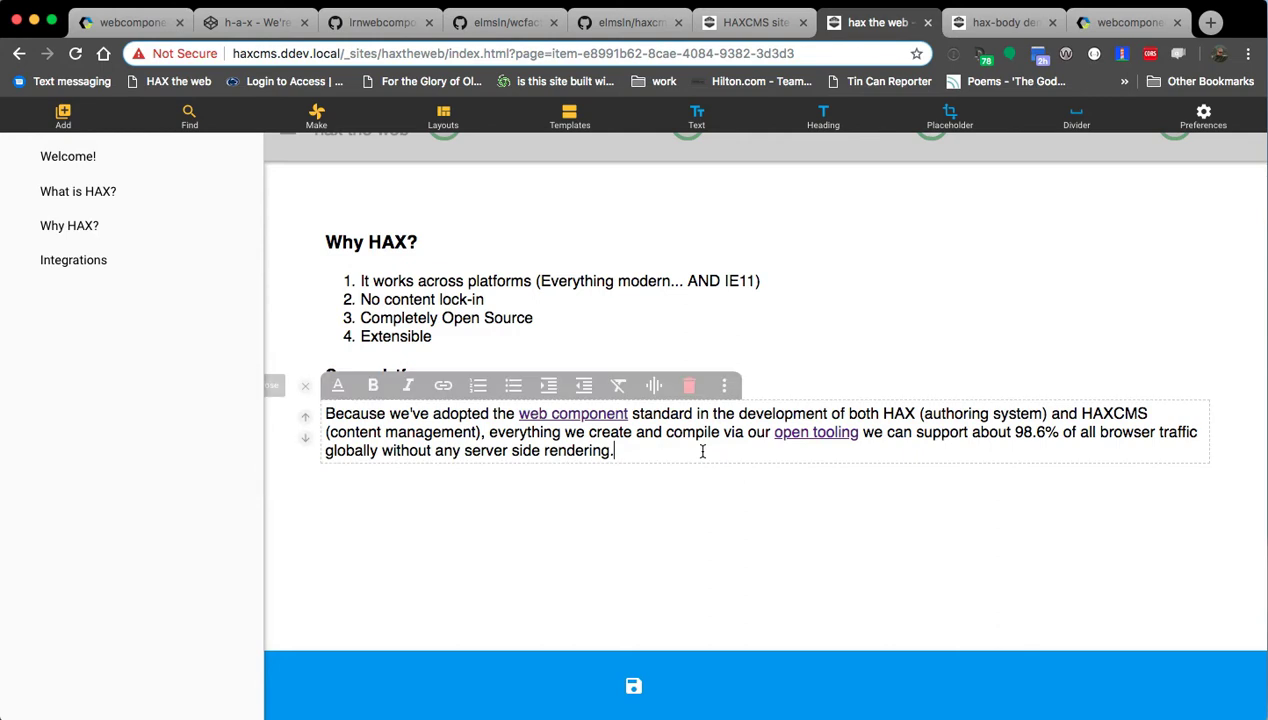
Add the sentence about using the latest web without worrying about library changes, correcting 'constatntly' to 'constantly'.
type("This")
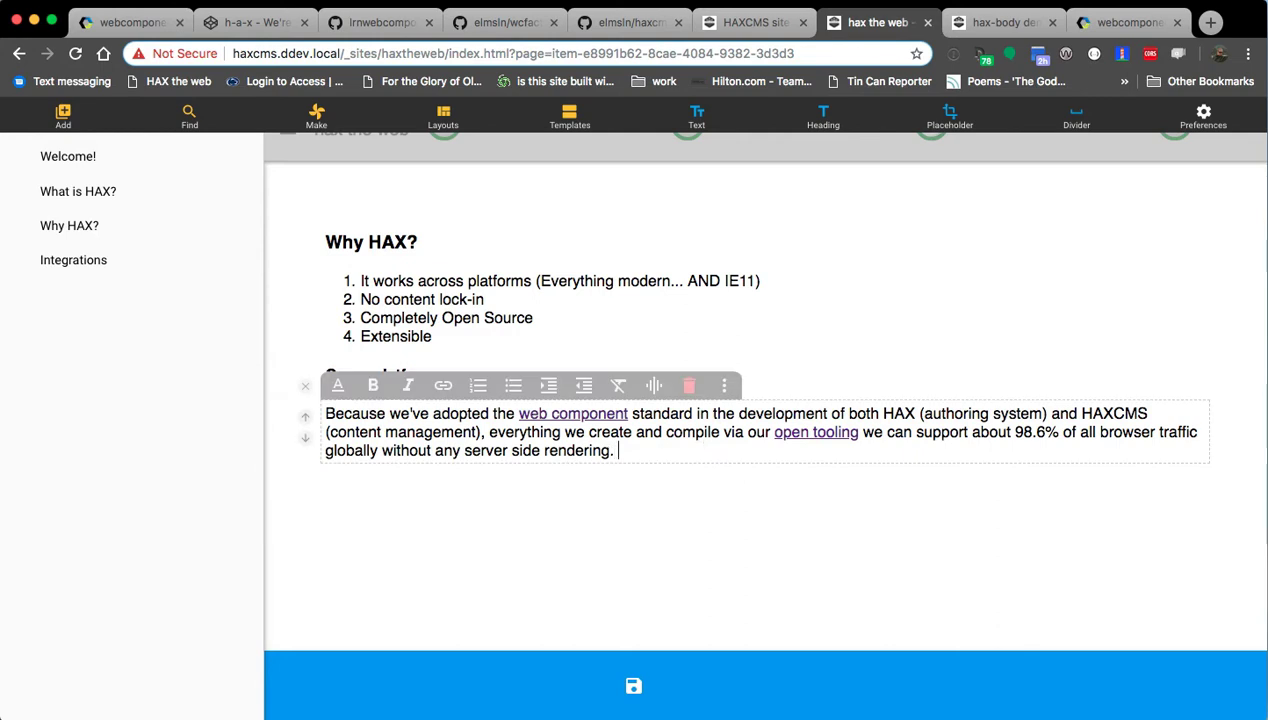
type(" means ")
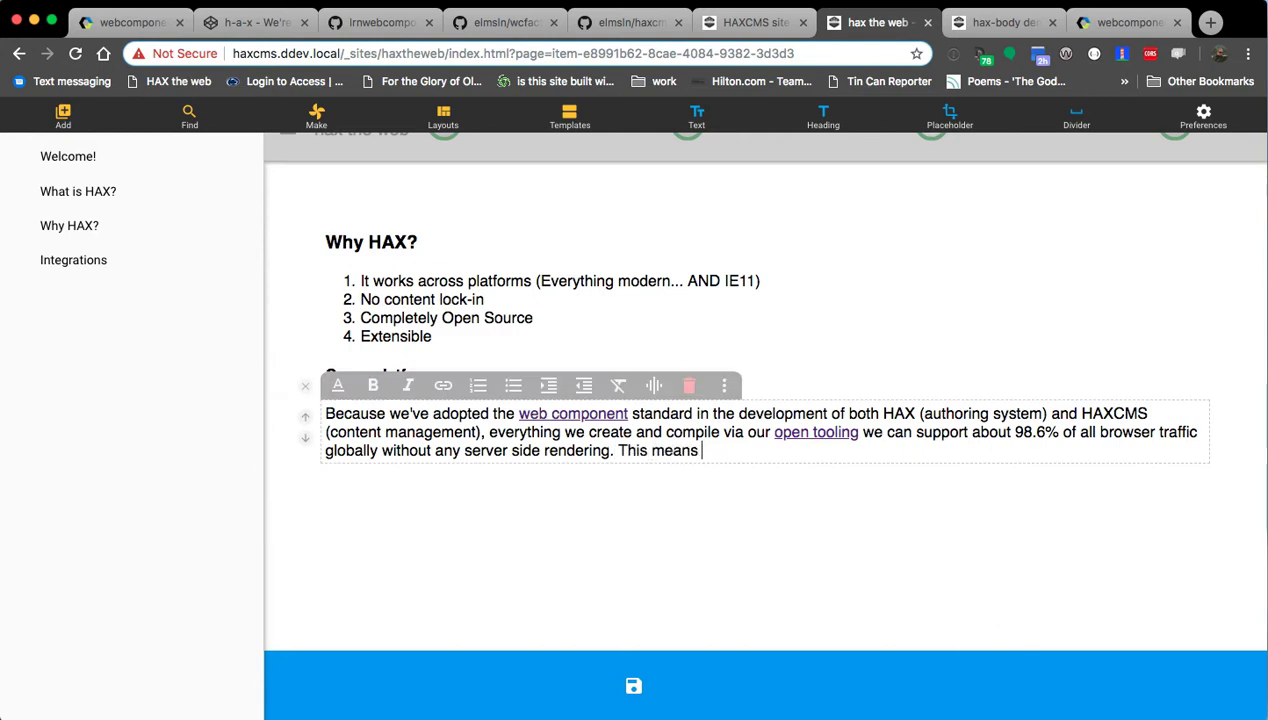
type("that you can use th")
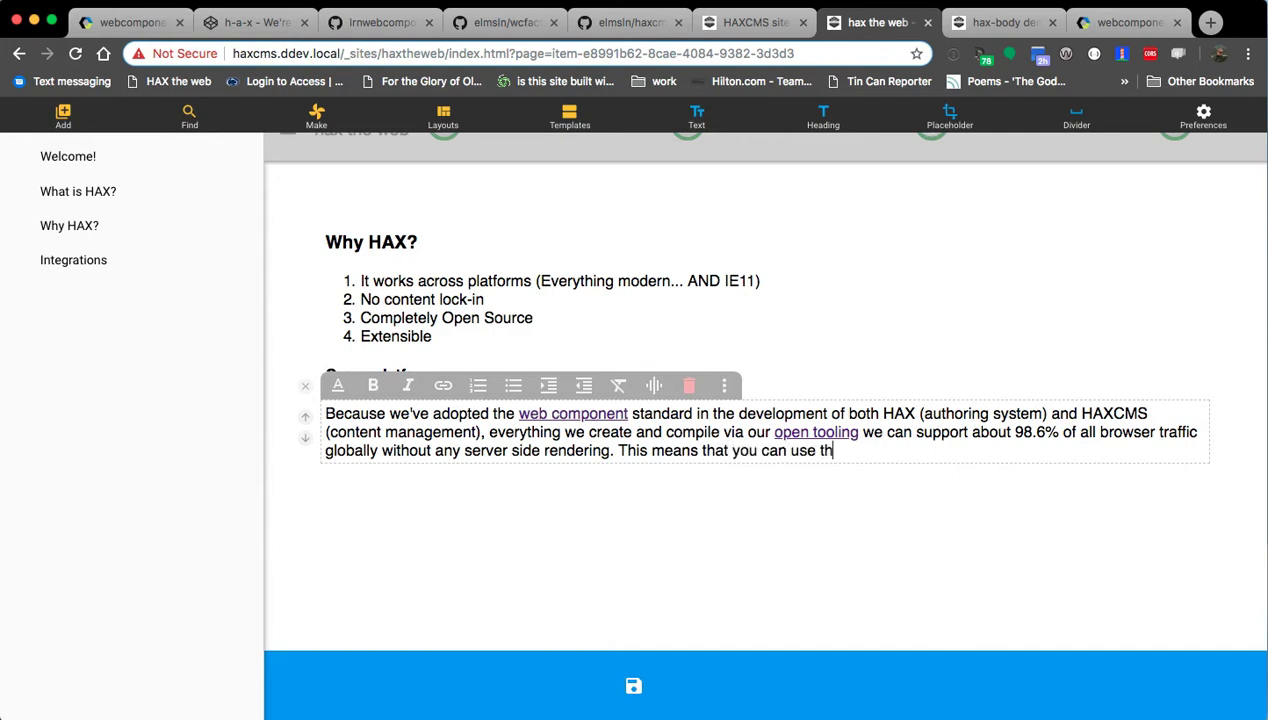
type("e latest and gre")
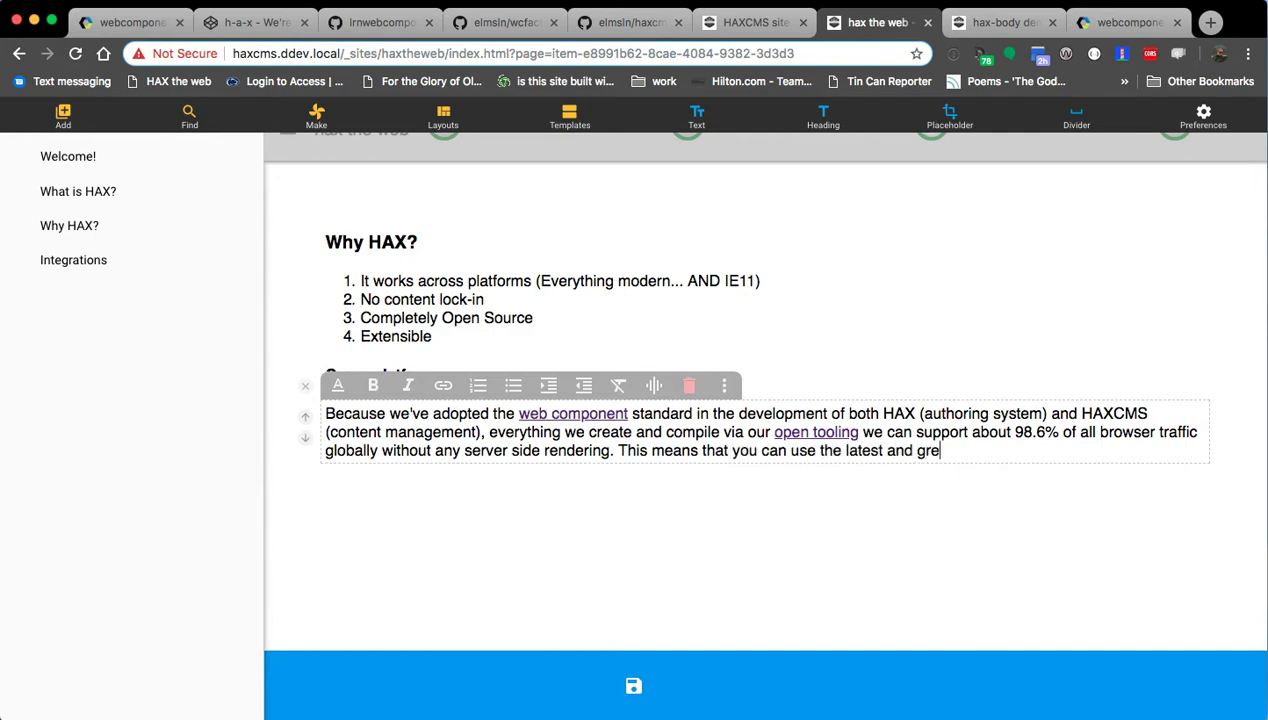
type("atest of the web")
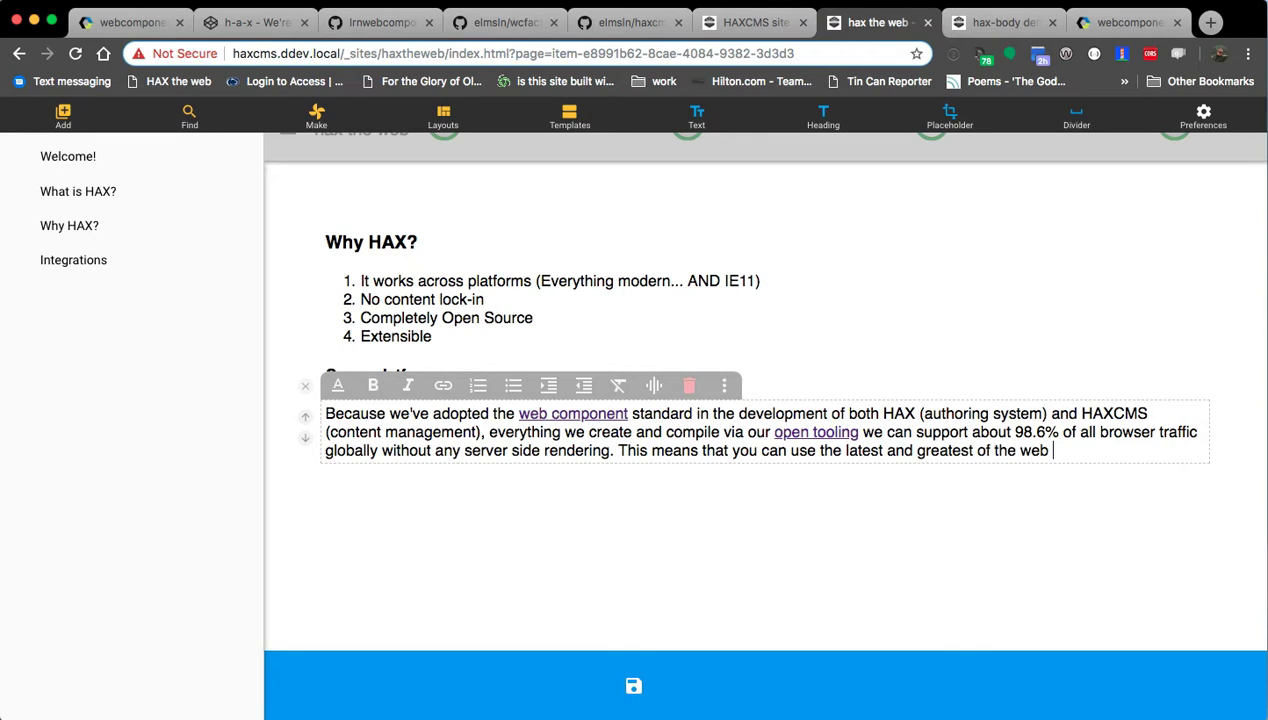
type(" and not have to ")
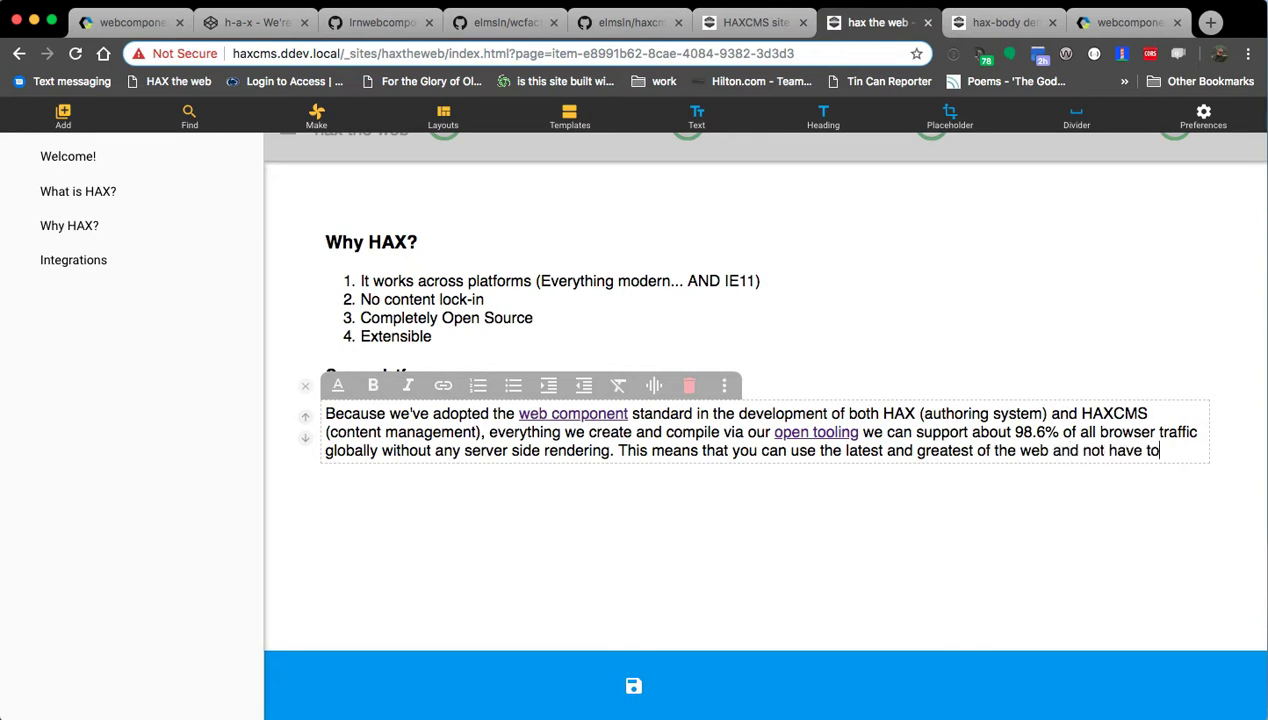
type("constatntly worr")
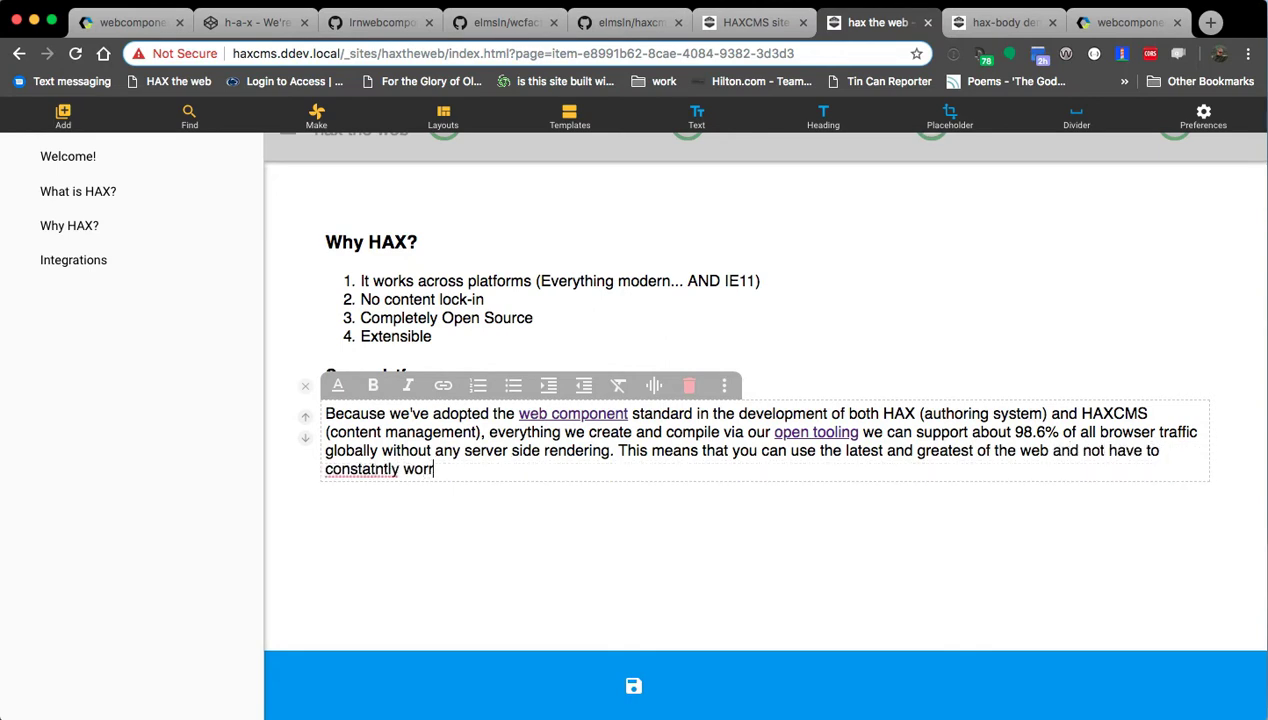
type("y about a libr")
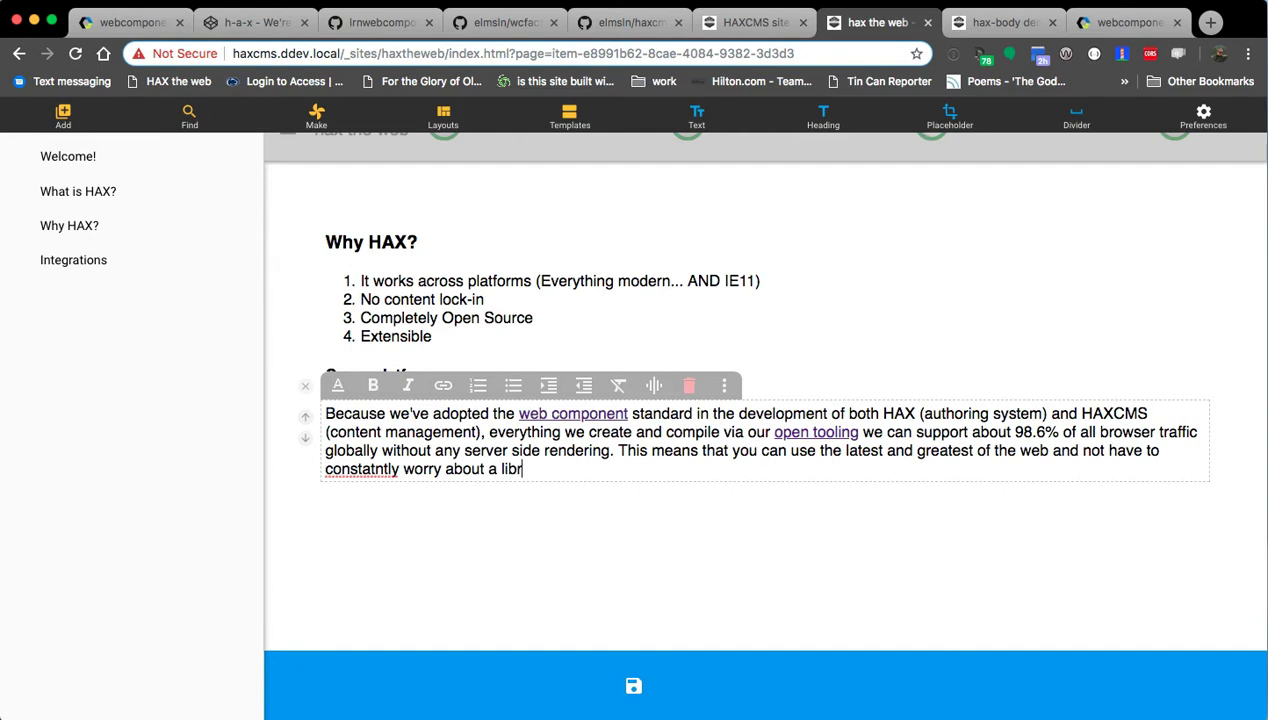
type("ary changing !!")
right_click(348, 470)
left_click(346, 472)
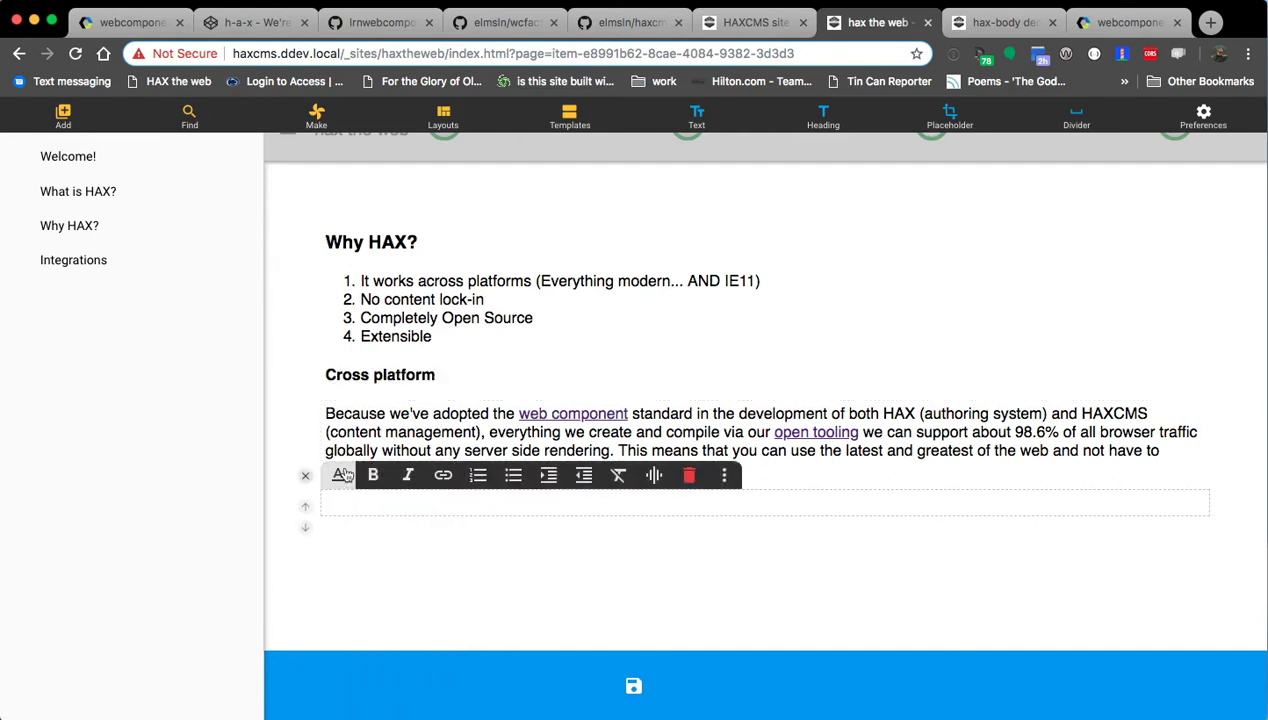
left_click(362, 468)
right_click(368, 470)
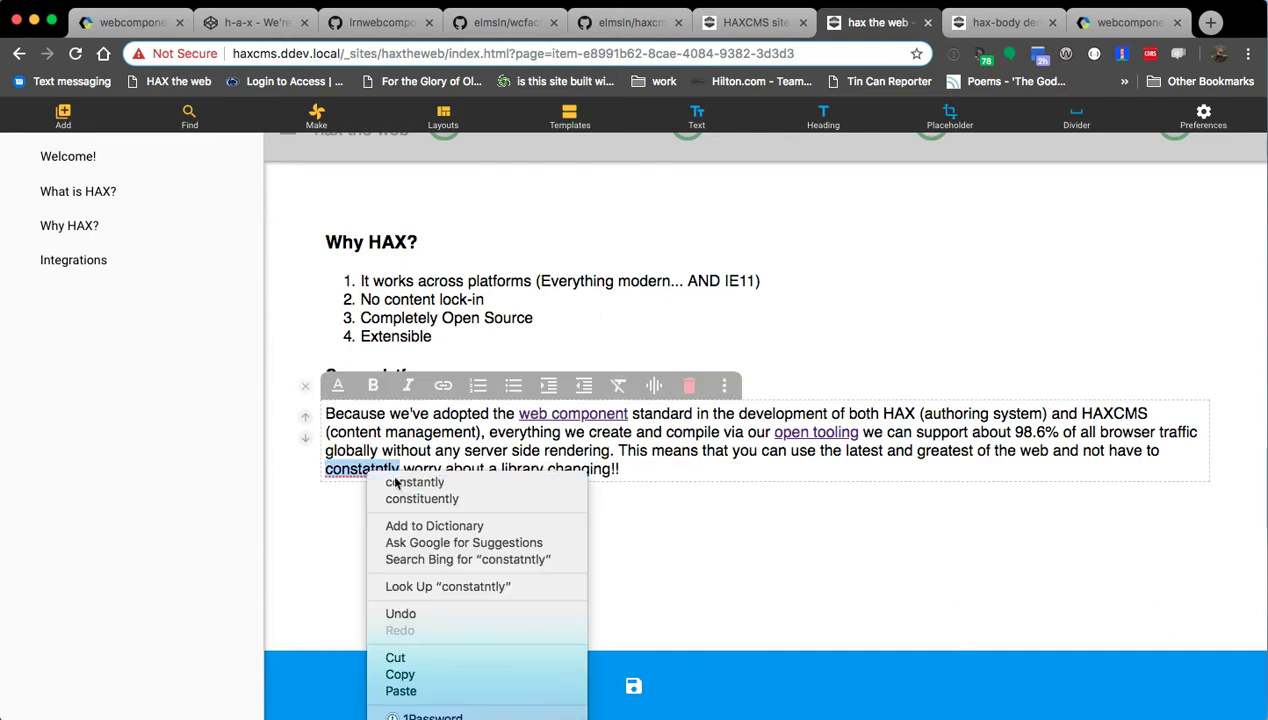
left_click(393, 483)
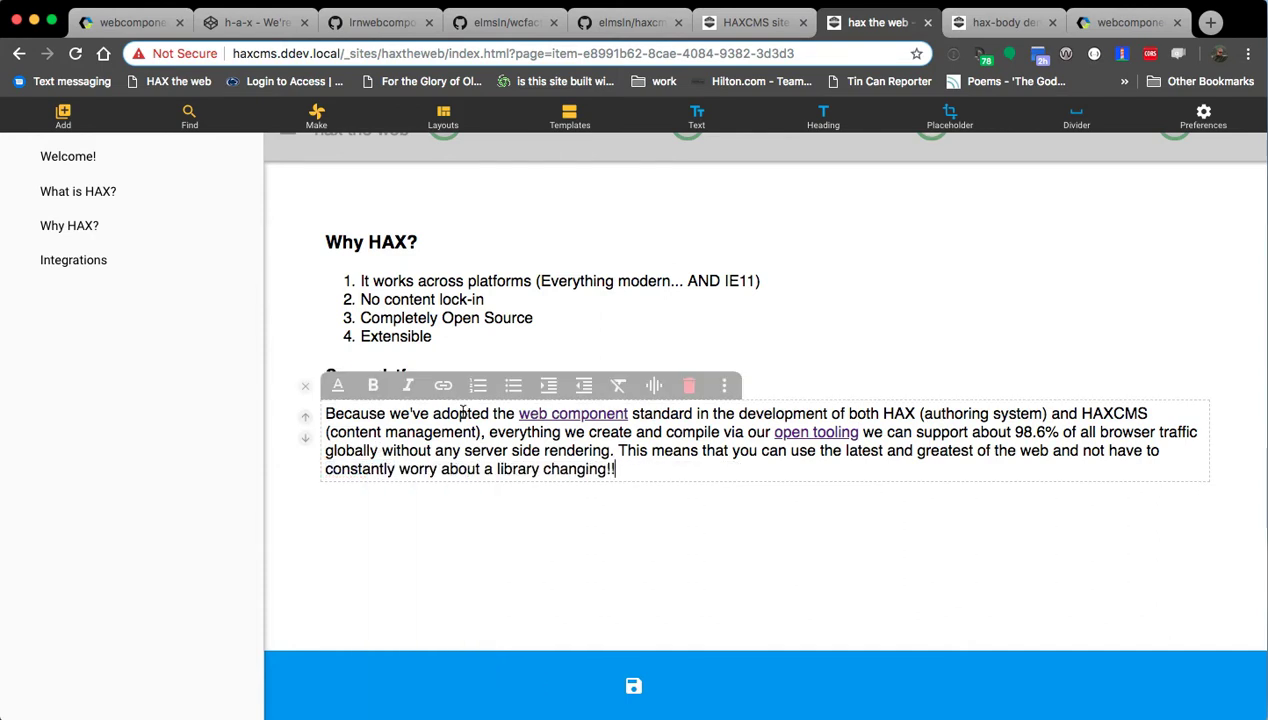
left_click(305, 386)
Add a 'No content lock-in' block and format it as Subheading <H4>.
left_click(663, 476)
key("Return")
type("No content lock-in")
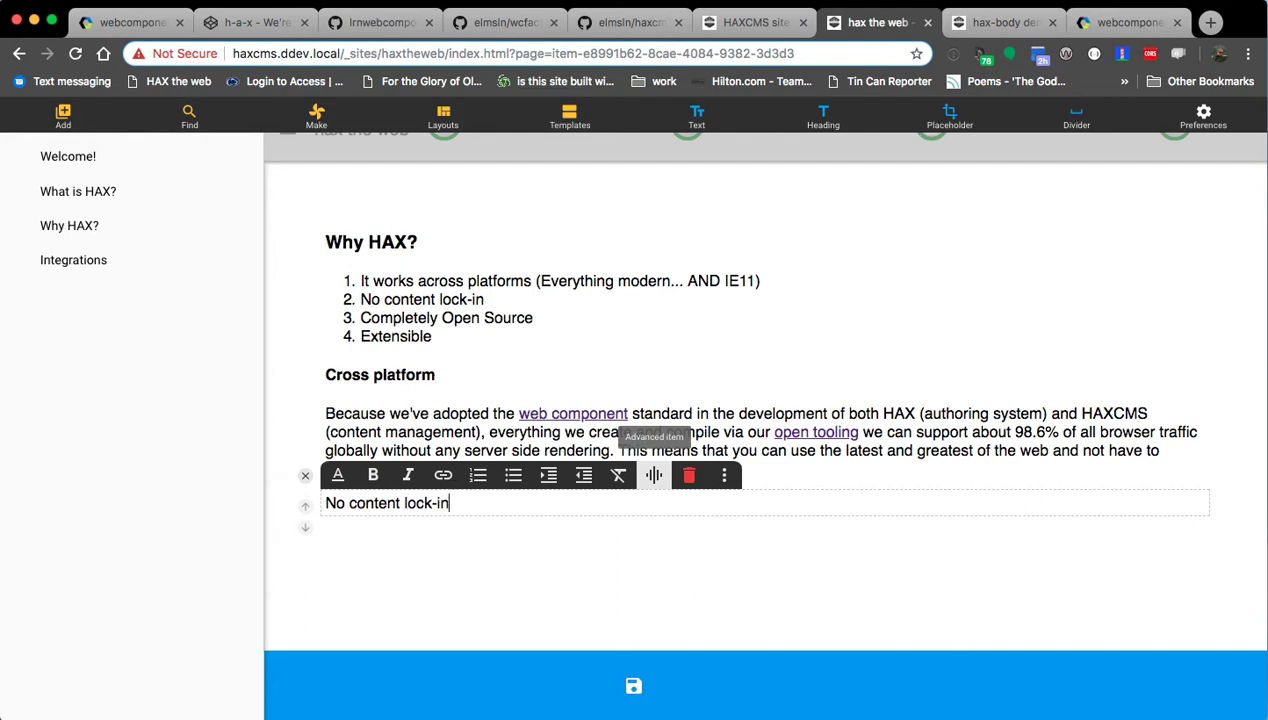
key("Return")
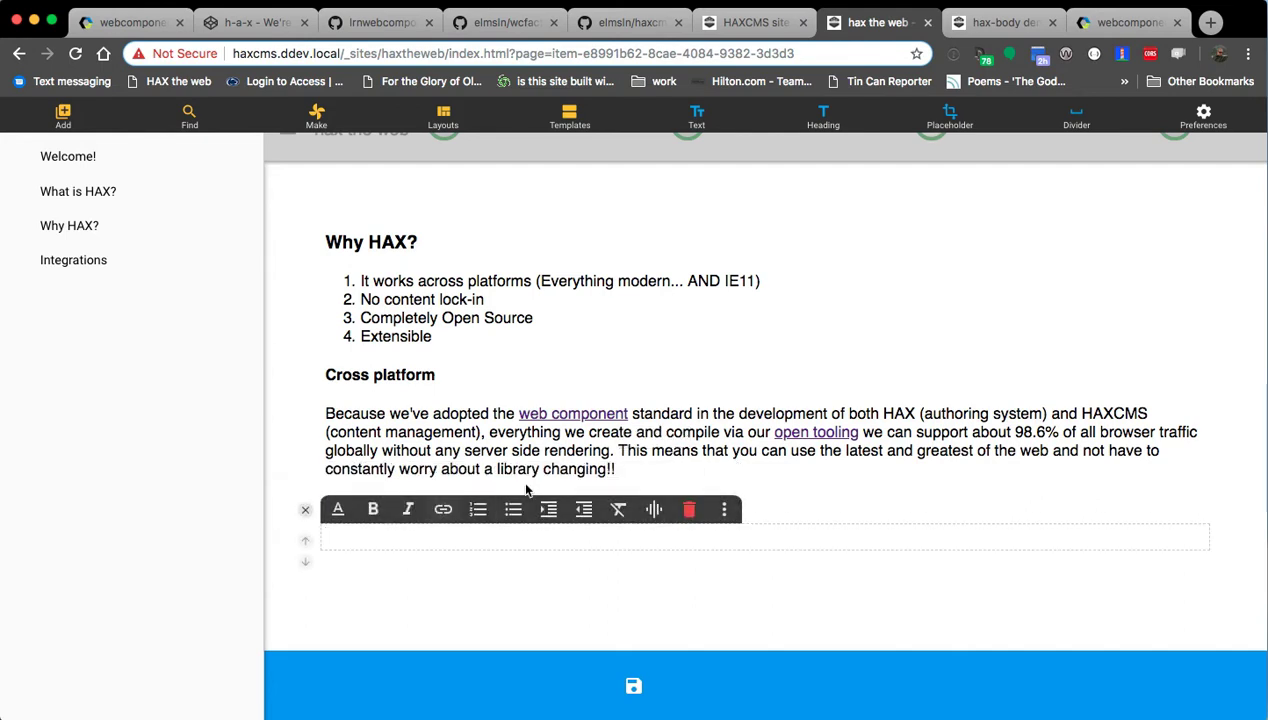
key("BackSpace")
left_click(330, 477)
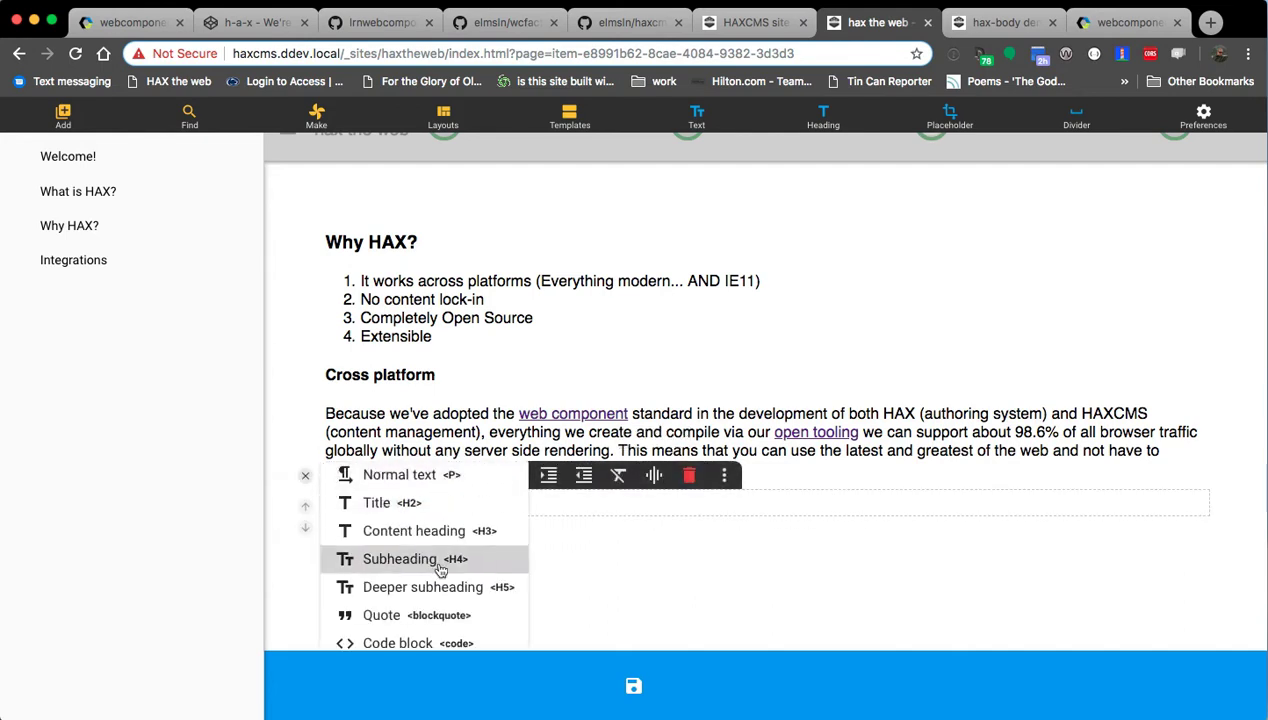
left_click(405, 562)
Write the paragraph on HAX elements via CDN or local install, with a bold 'NOT'.
left_click(410, 544)
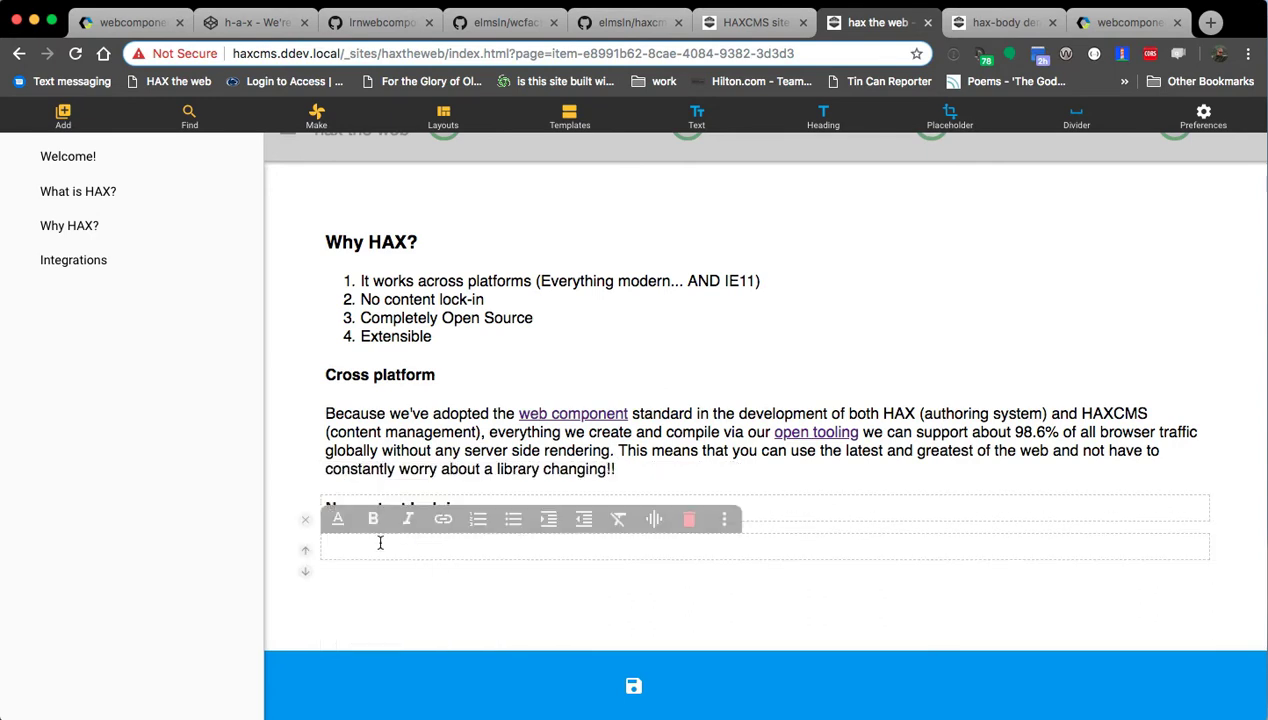
type("The elements that make up HAX can be del")
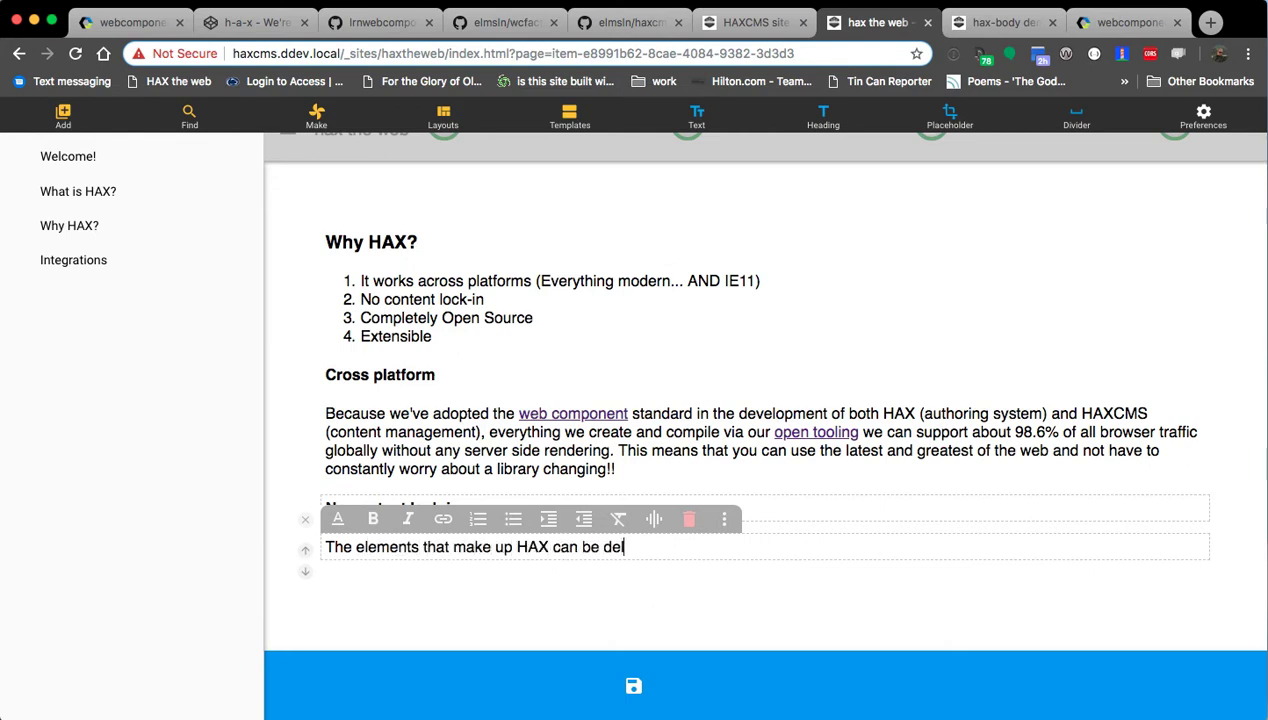
type("ivered via a CDN ")
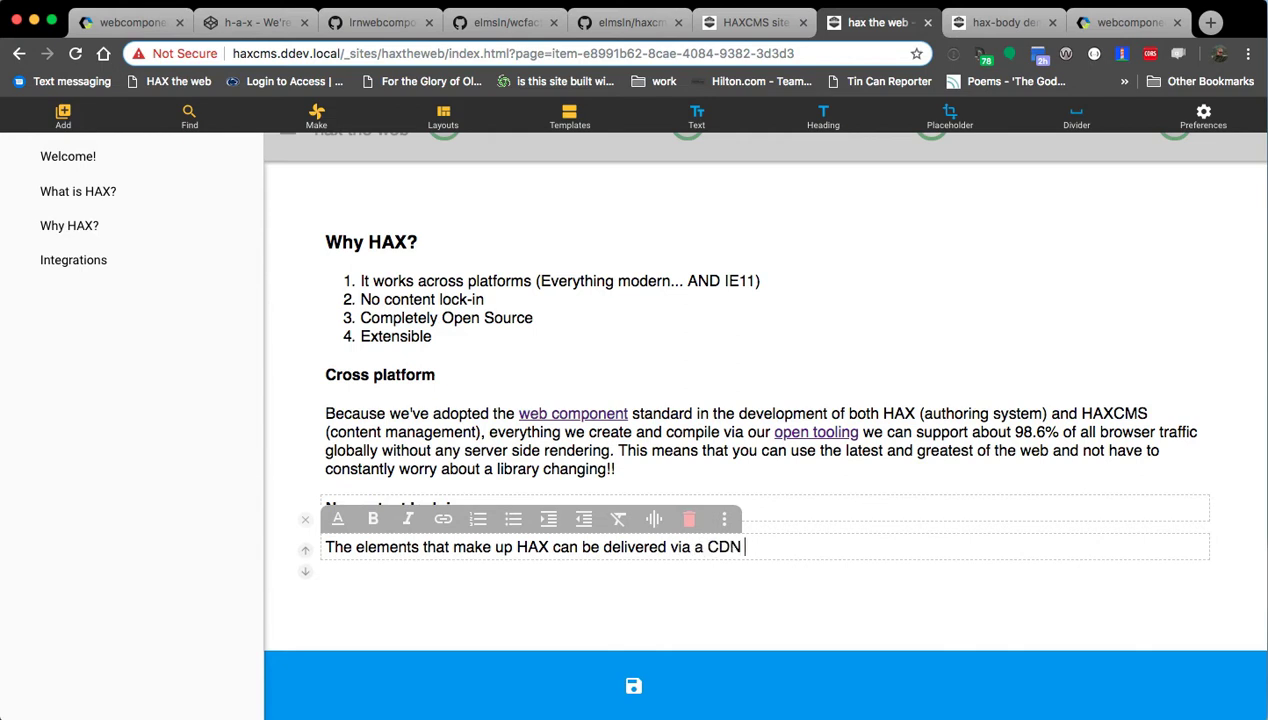
type("or installed")
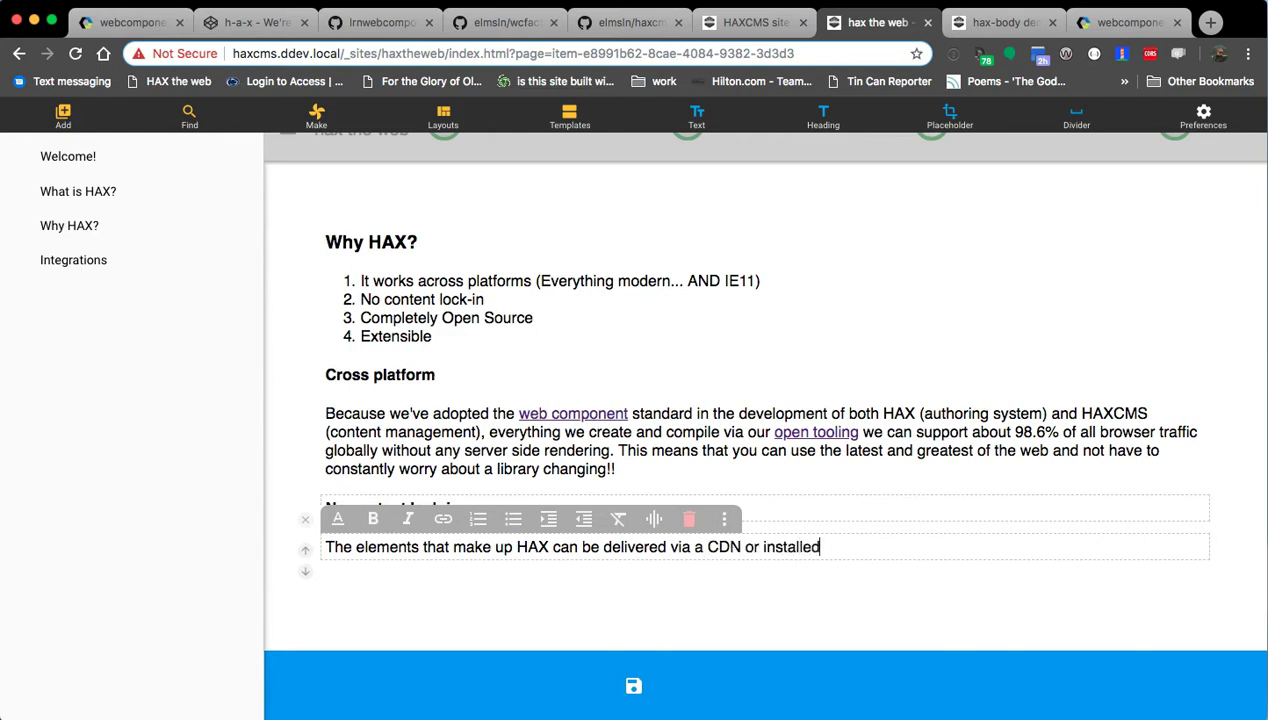
type(" locally. This means t")
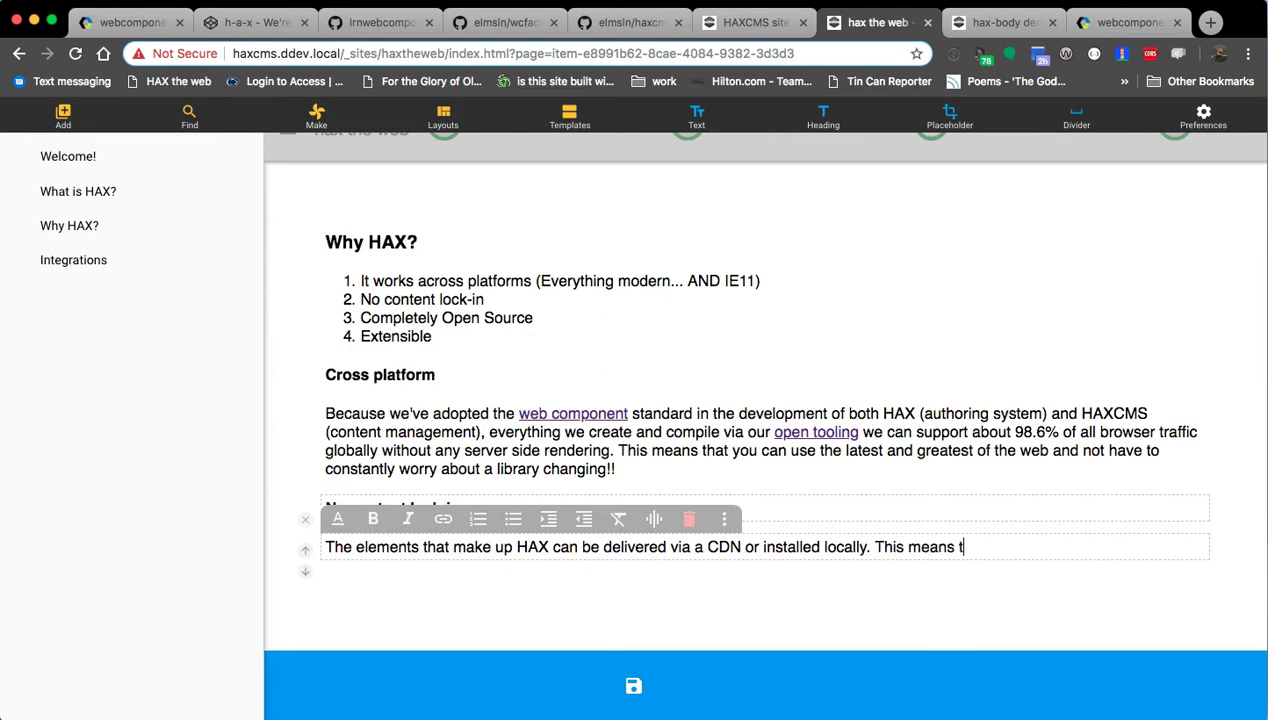
type("hat the functionali")
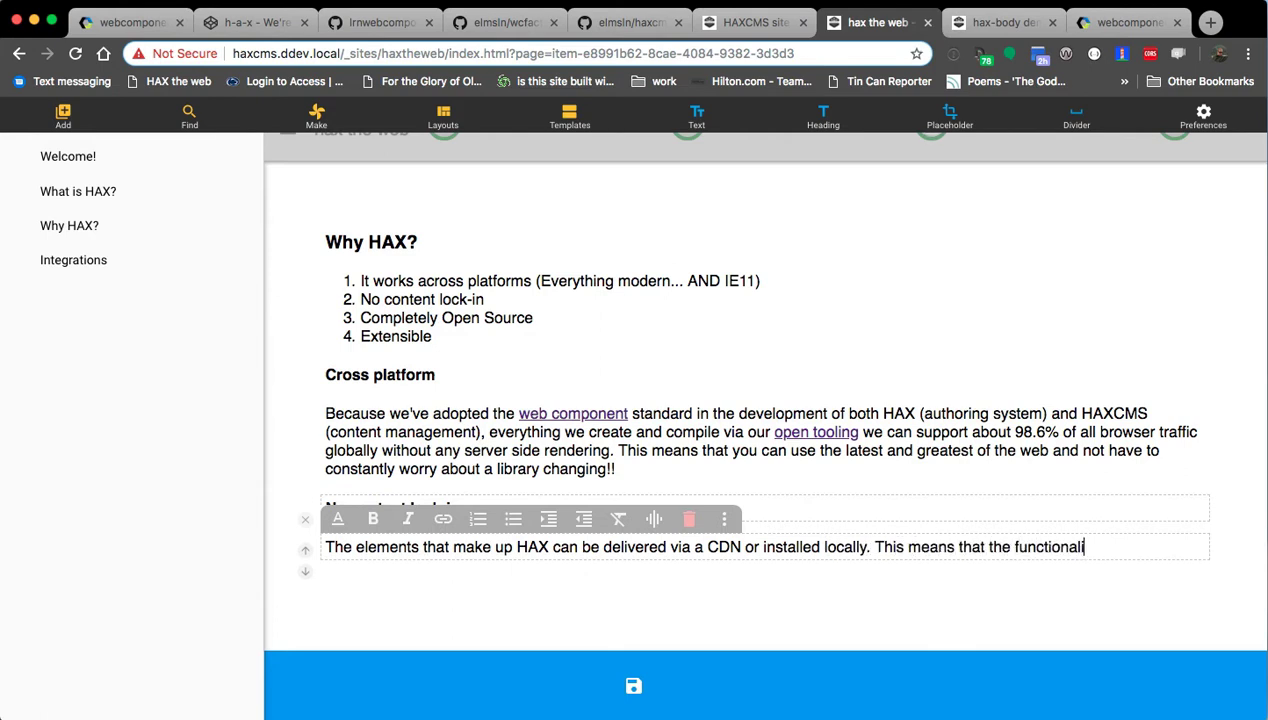
type("ty is tied to the b")
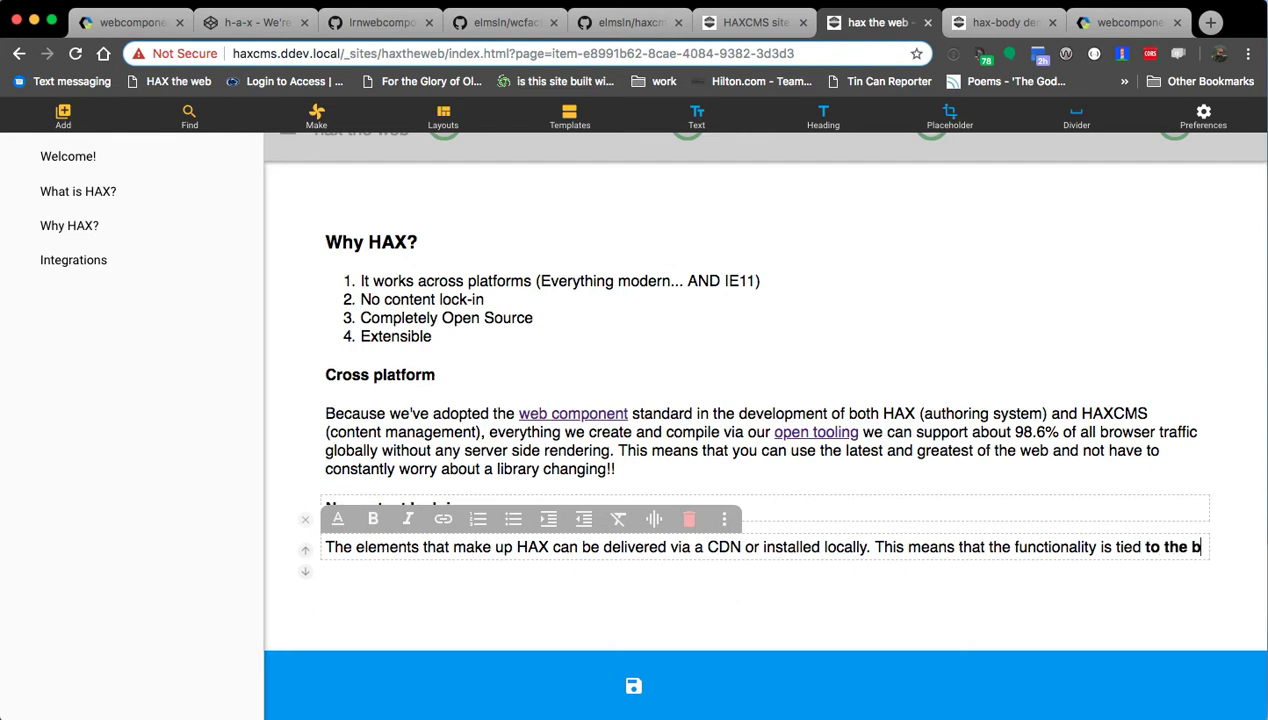
type("rowser and")
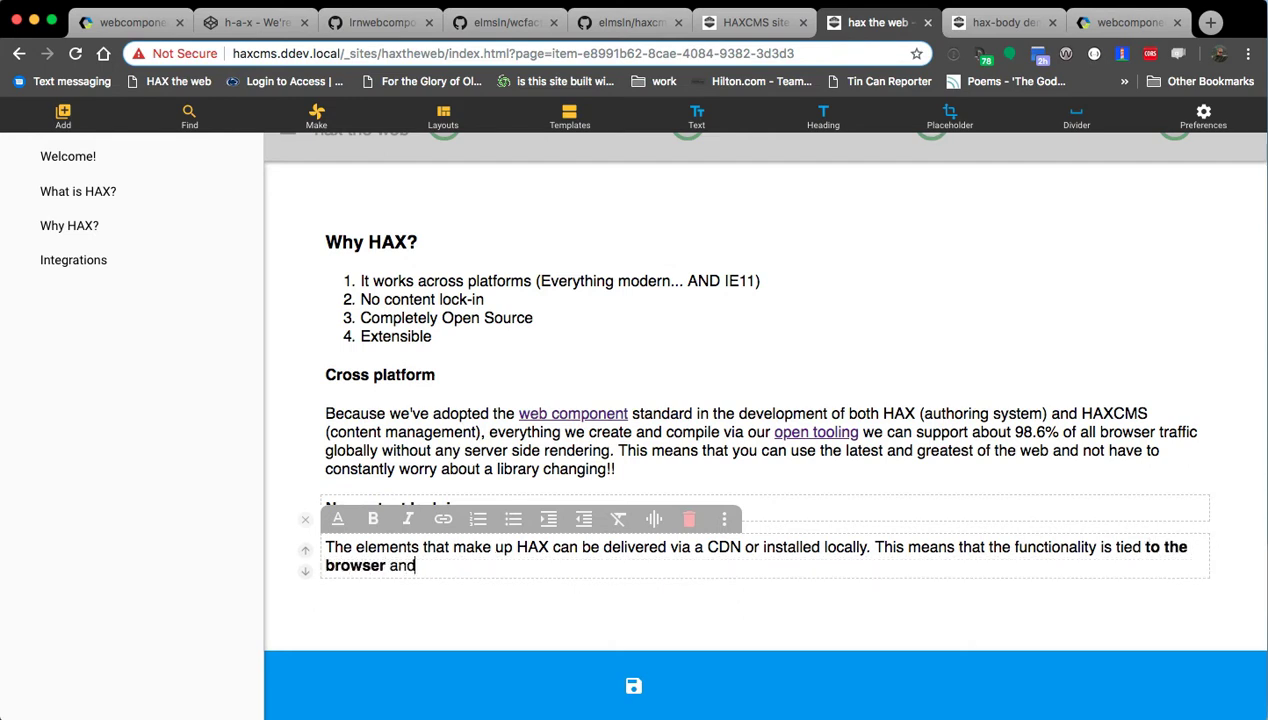
key("ctrl+b")
type("NOT")
key("ctrl+b")
type("to the pl")
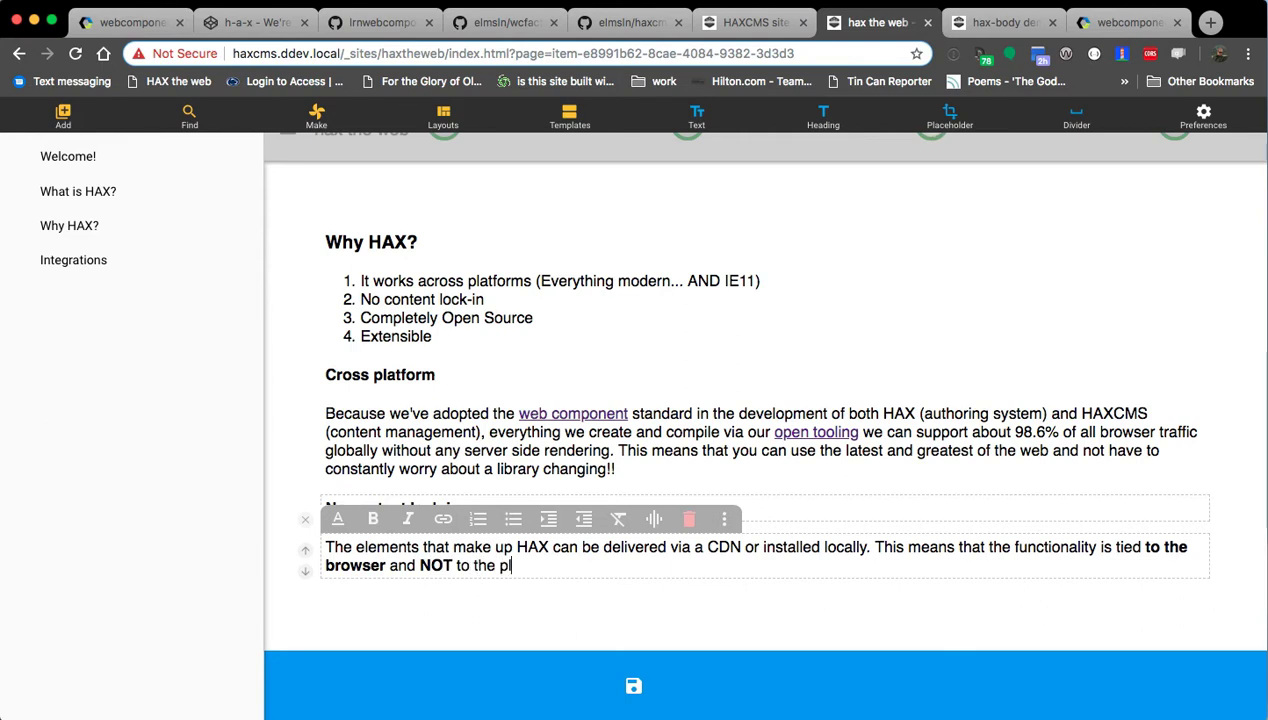
type("atform itself (huh?).")
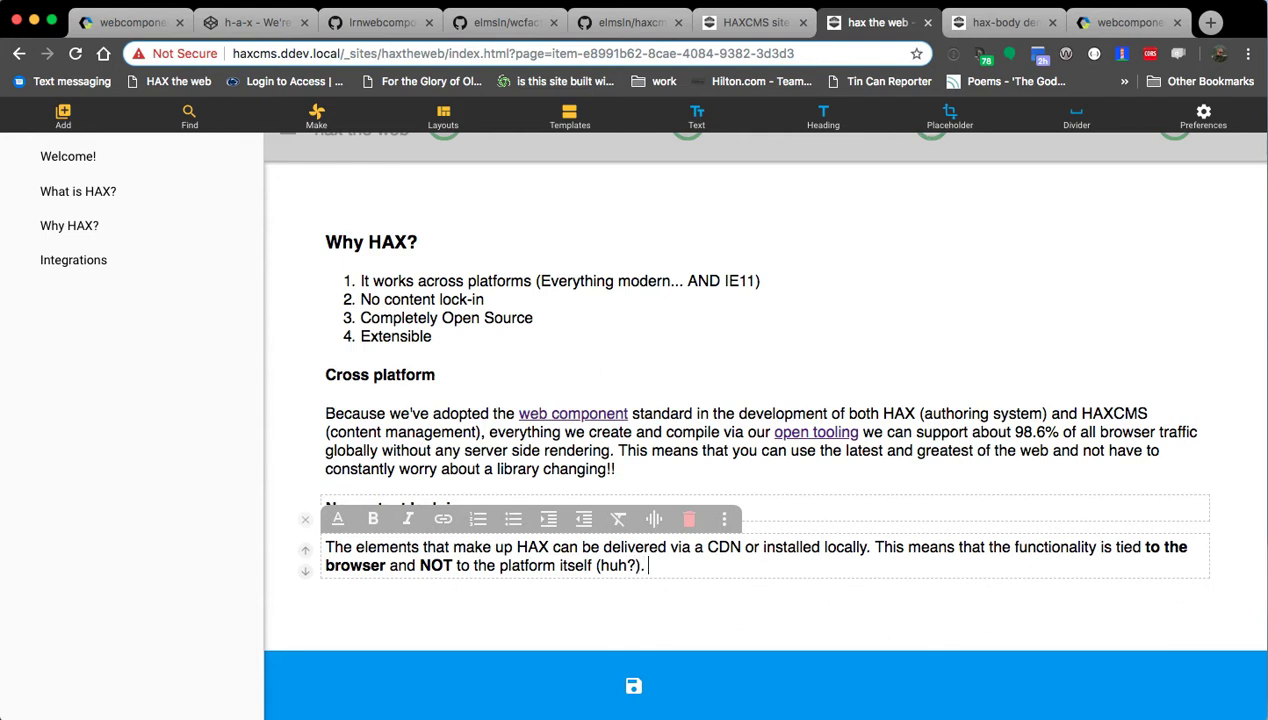
type(" Well, think of all the")
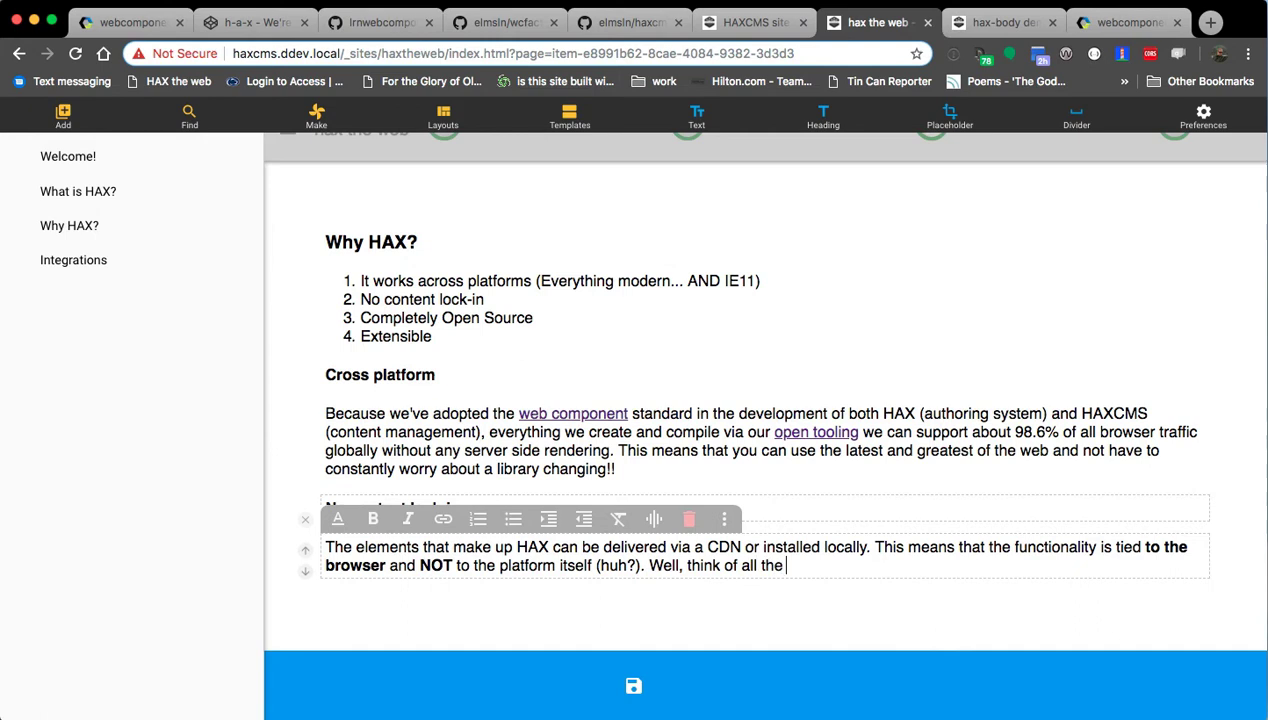
type(" complex functional")
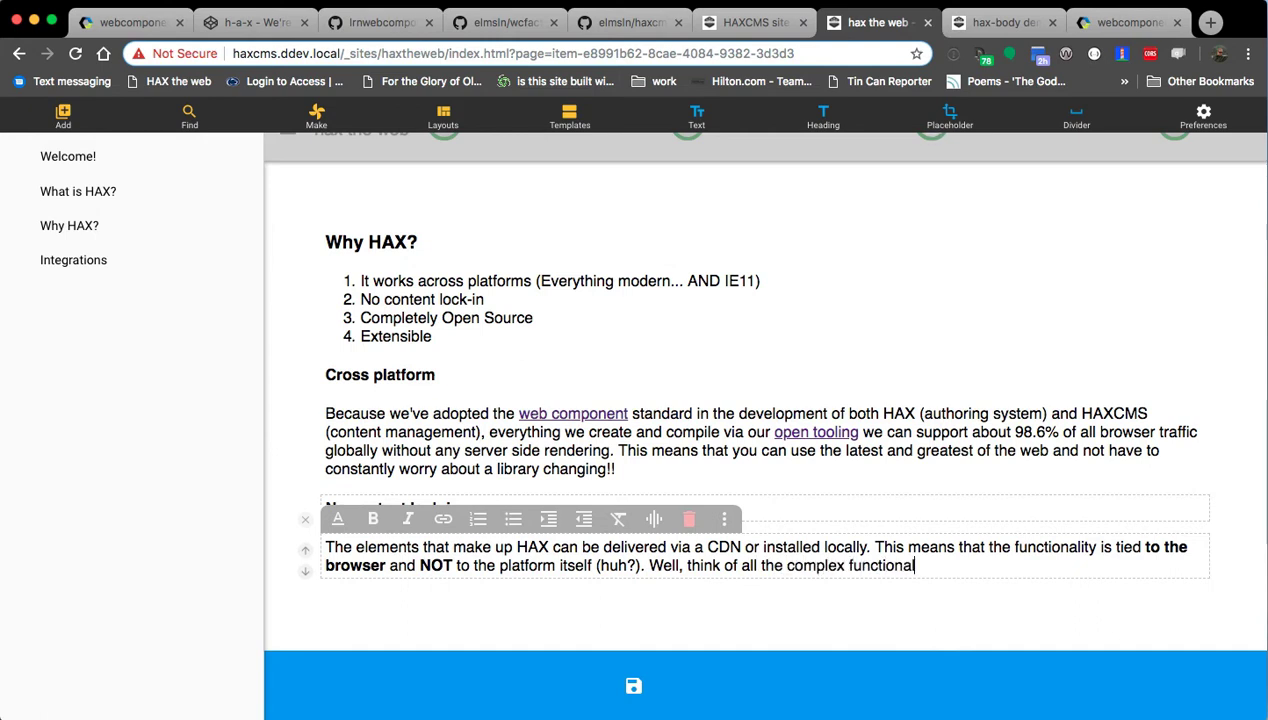
type("ity of any site you'v")
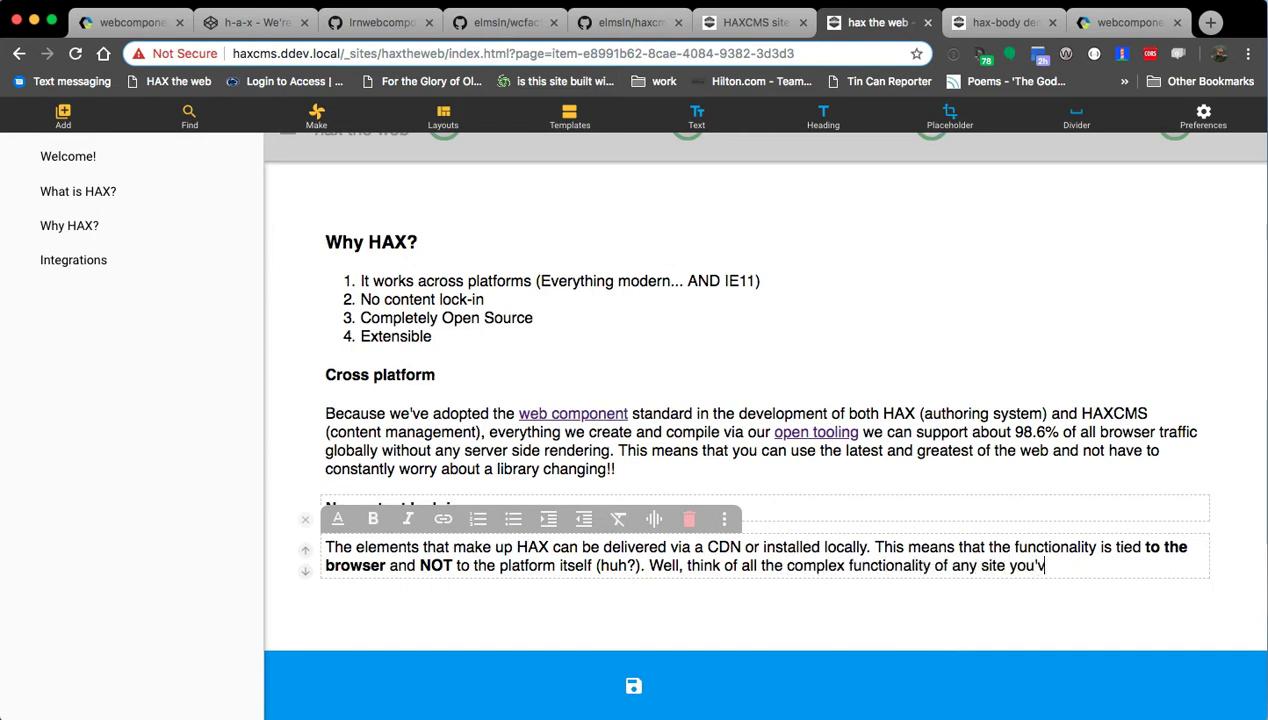
type("e ever built or us")
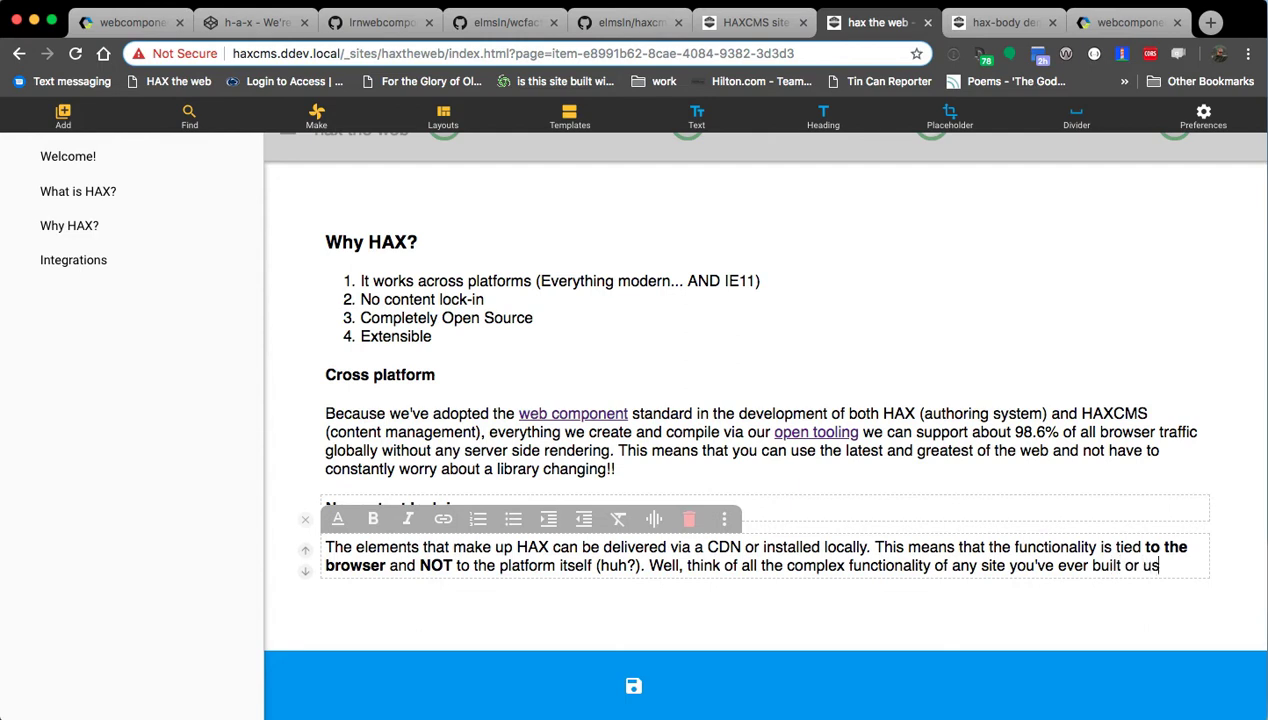
type("ed. Then ")
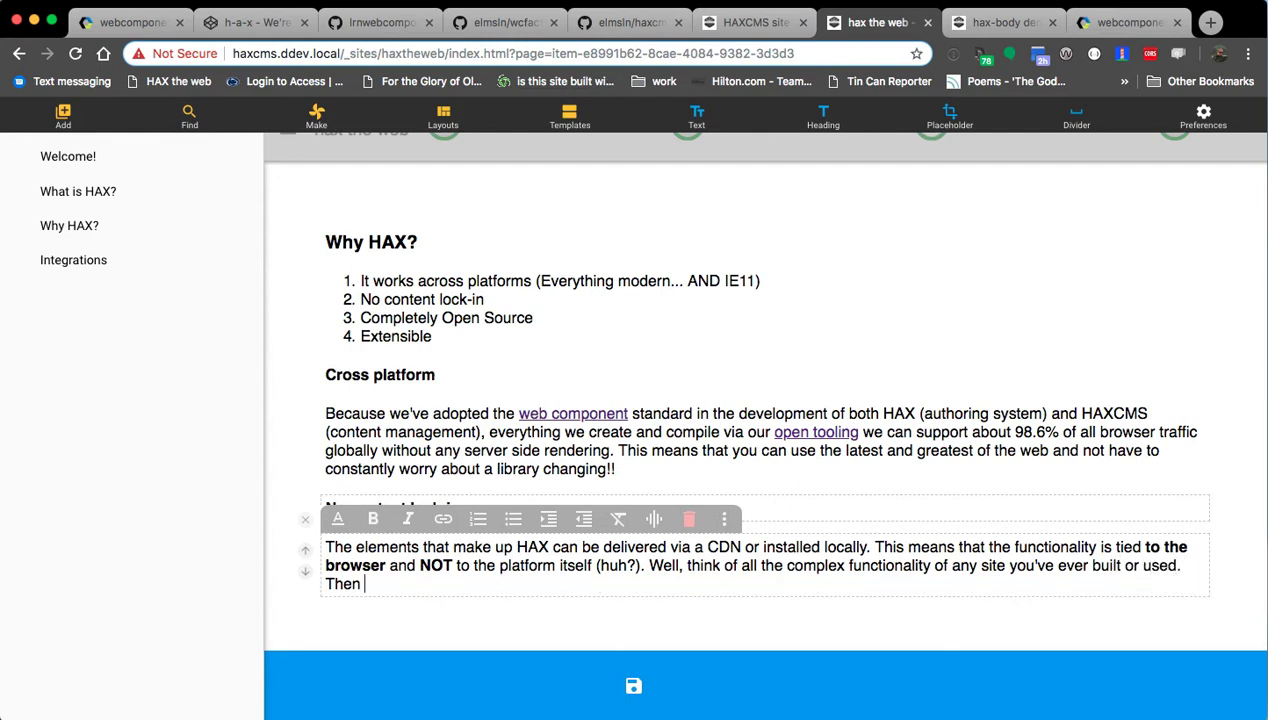
type("add content to th")
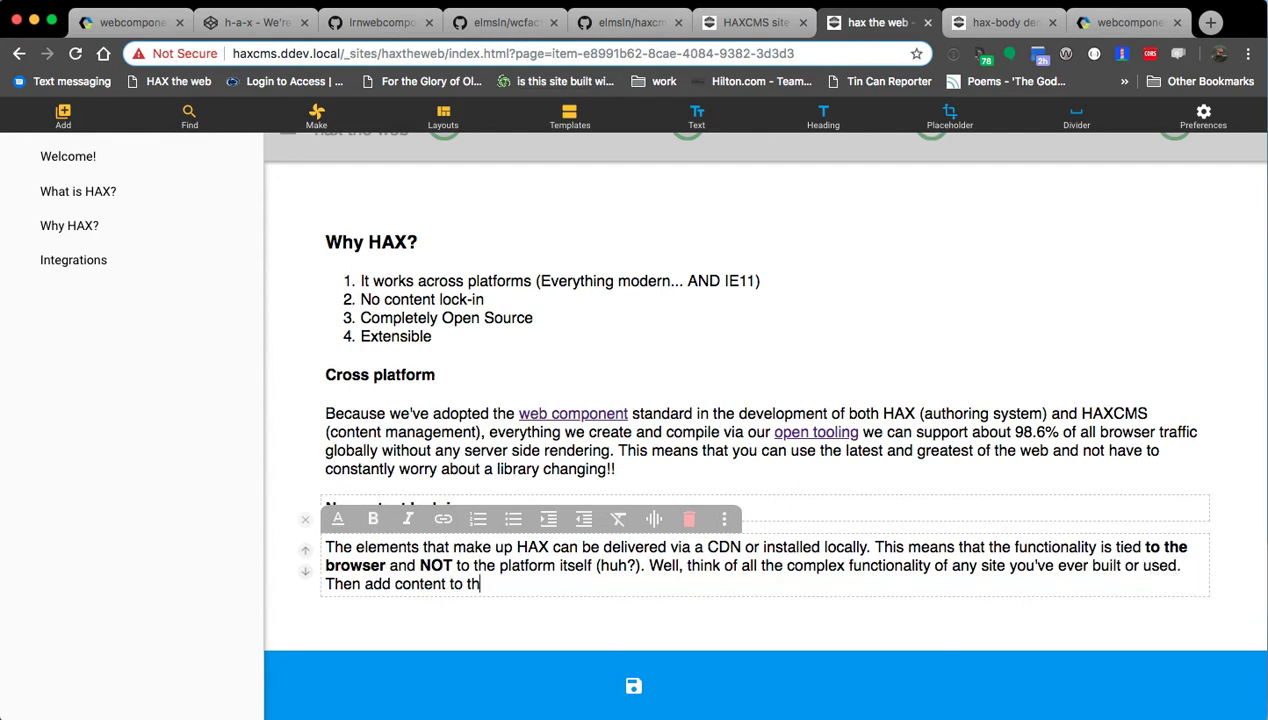
type("at site. Now mov")
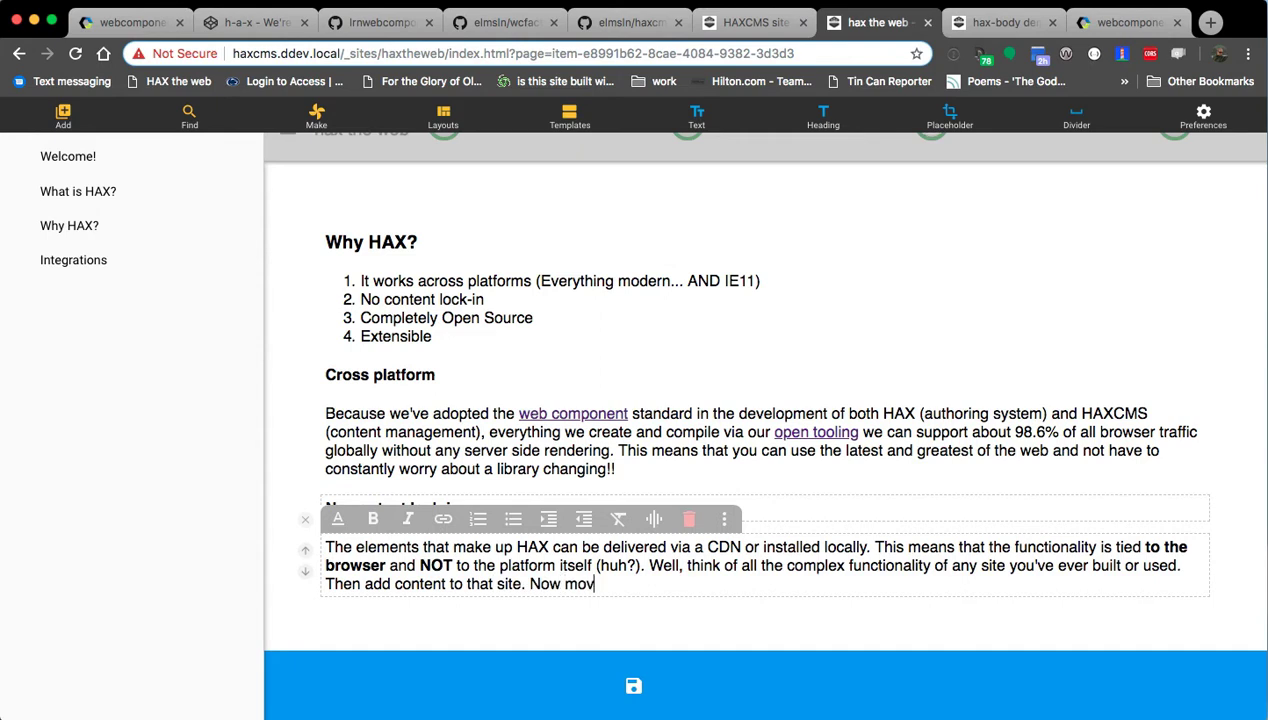
type("e that site (in your mind) to another server. What has to be migrated to maintain")
type("the con")
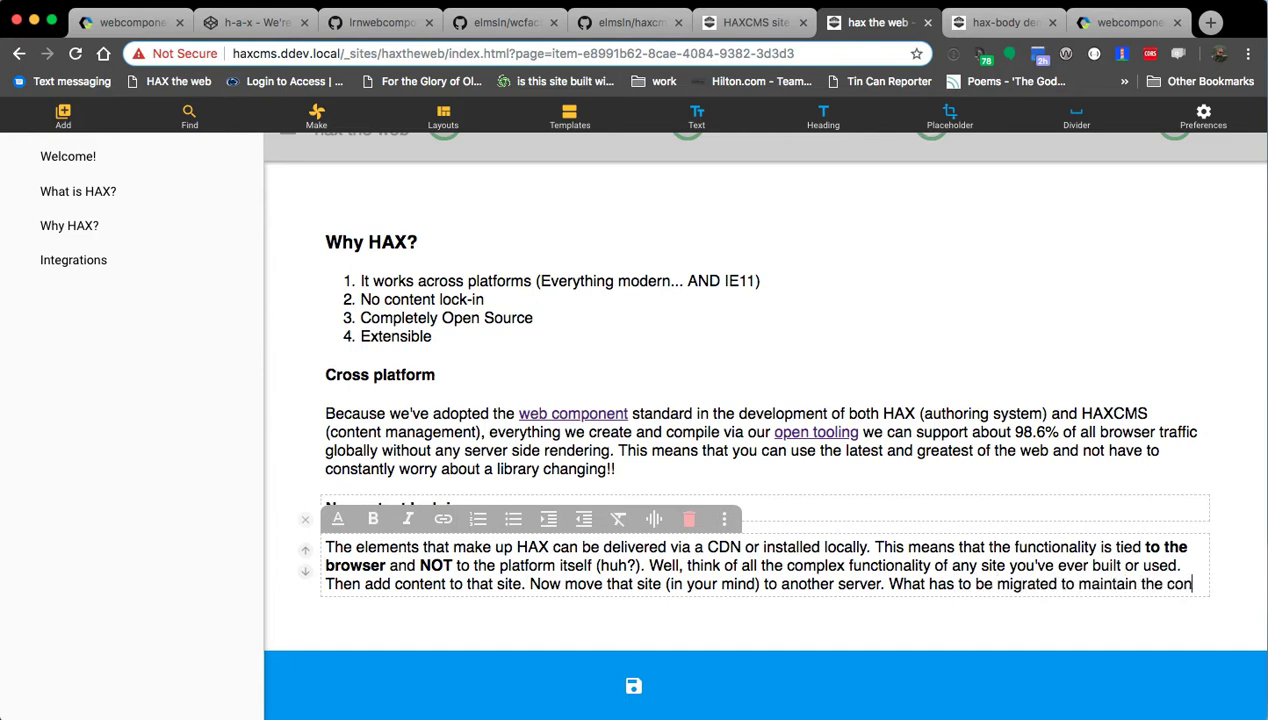
type("tent functioning that ")
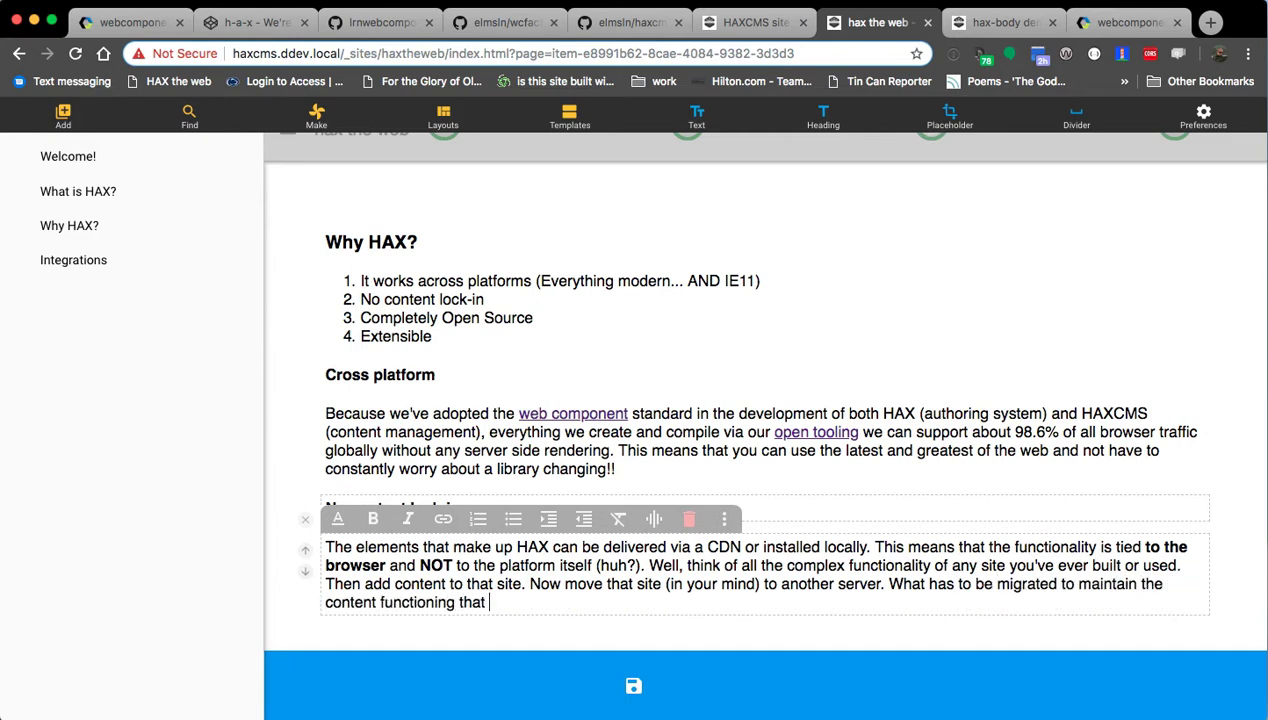
type("isn't actually content?")
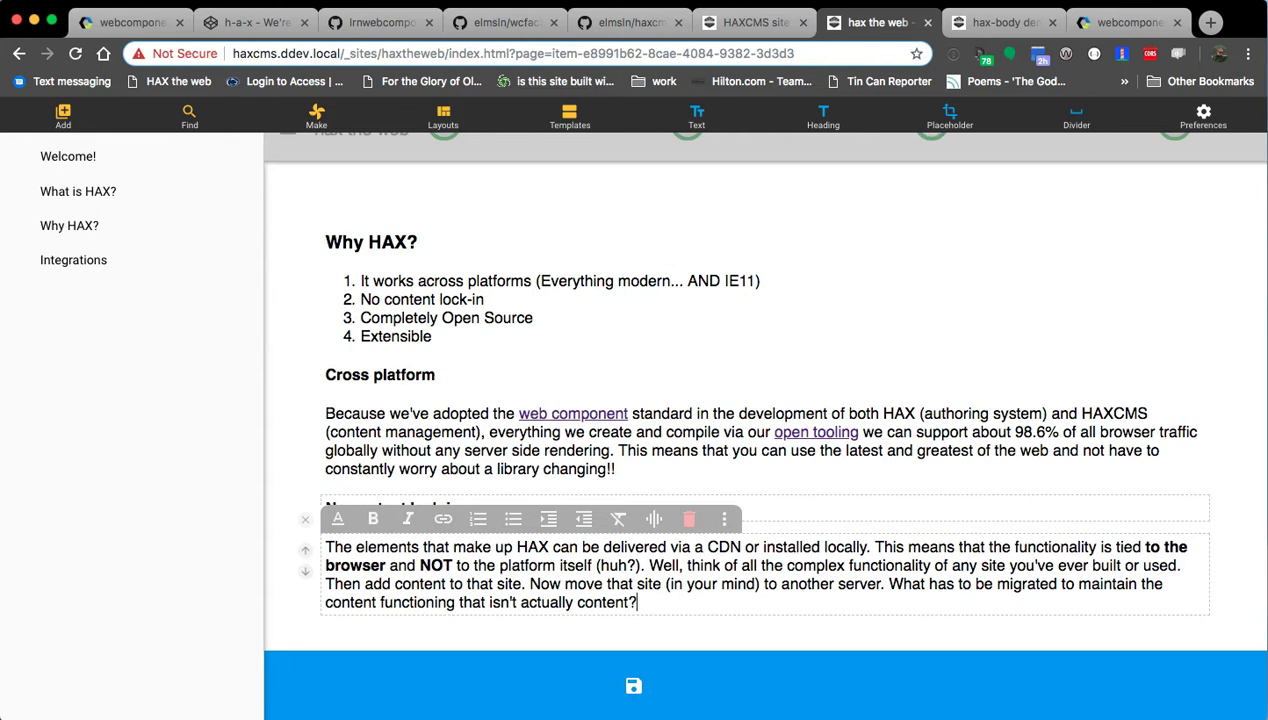
Start a new paragraph reading 'For example, take this quiz:'.
key("Return")
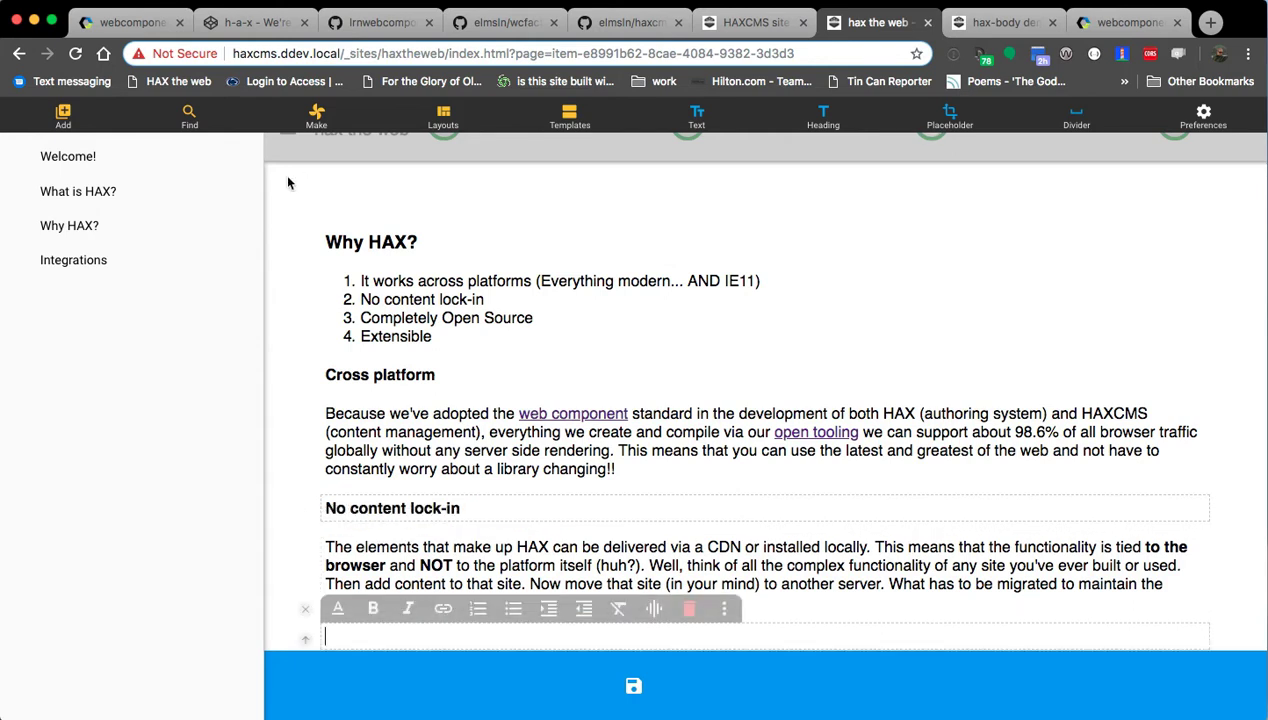
type("For example, take this que")
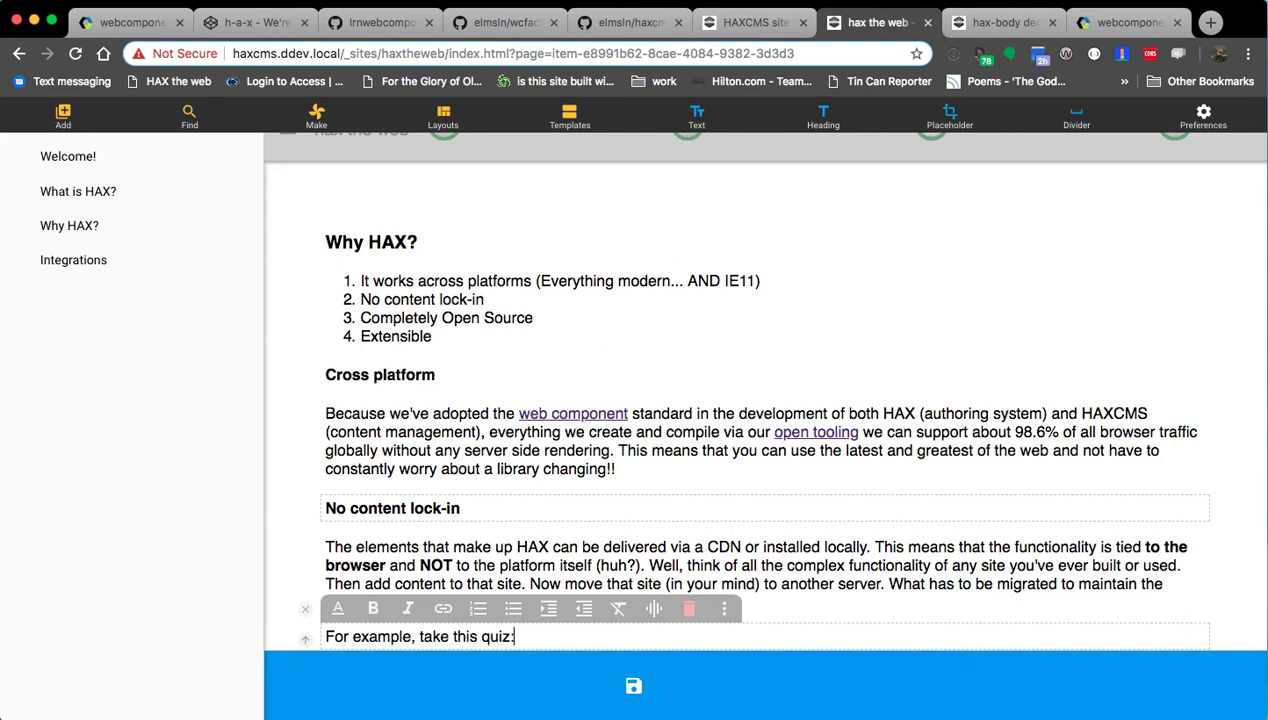
Insert a Multiple choice quiz element, found by filtering the Make panel for 'mult'.
left_click(316, 116)
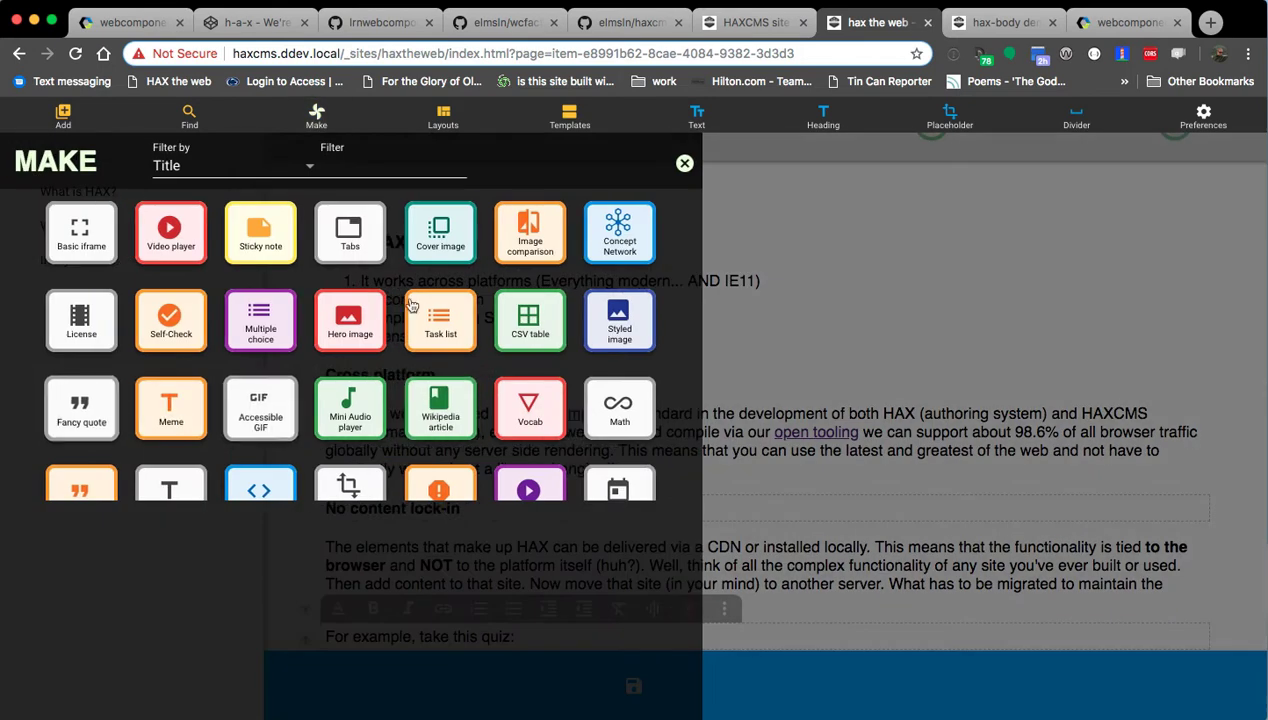
type("quiz")
key("BackSpace")
key("BackSpace")
key("BackSpace")
key("BackSpace")
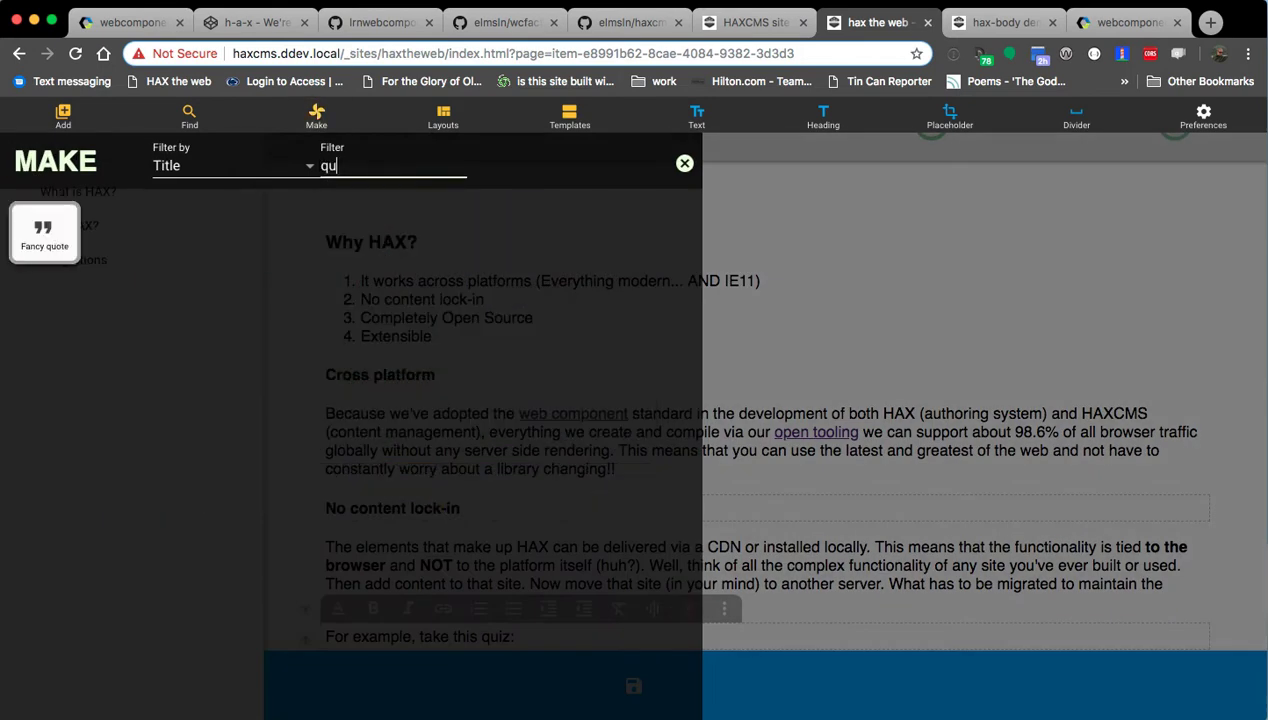
type("mult")
left_click(44, 232)
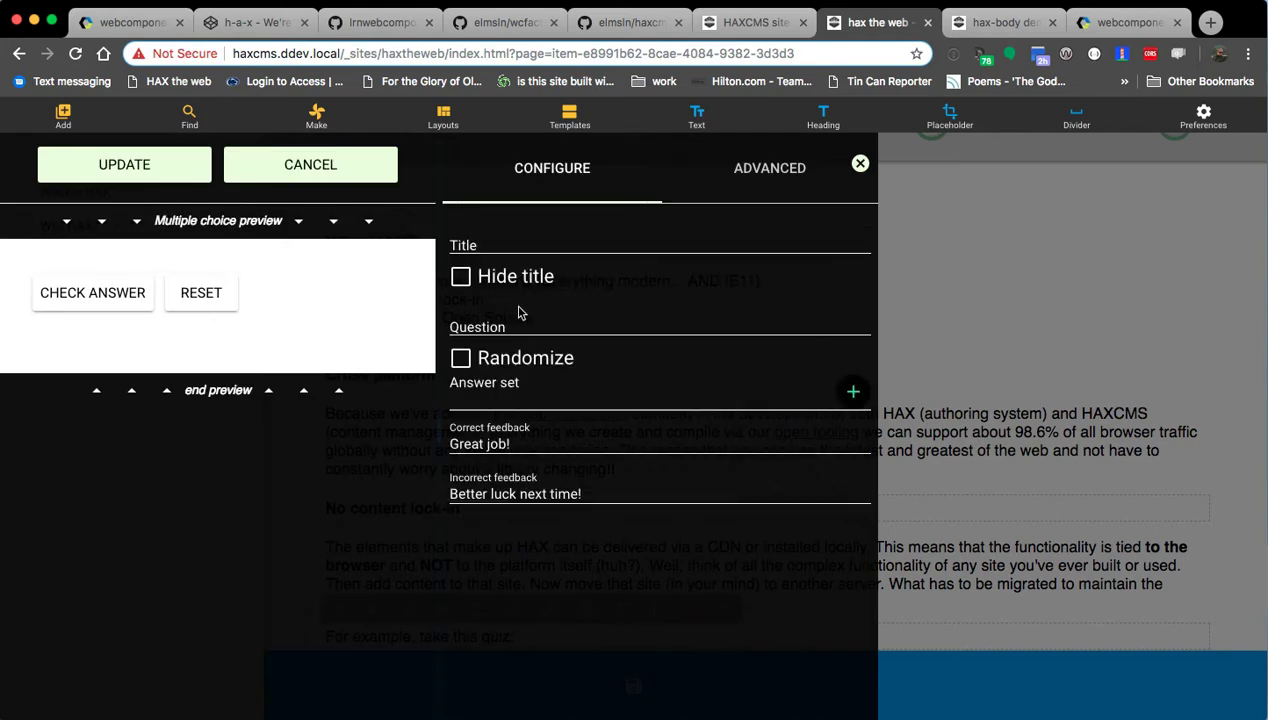
Title the quiz 'Decoupled question' (hidden) and ask 'Is this decoupled... I mean.. REALLY decoupled, if it would work on other webpages?'.
left_click(511, 239)
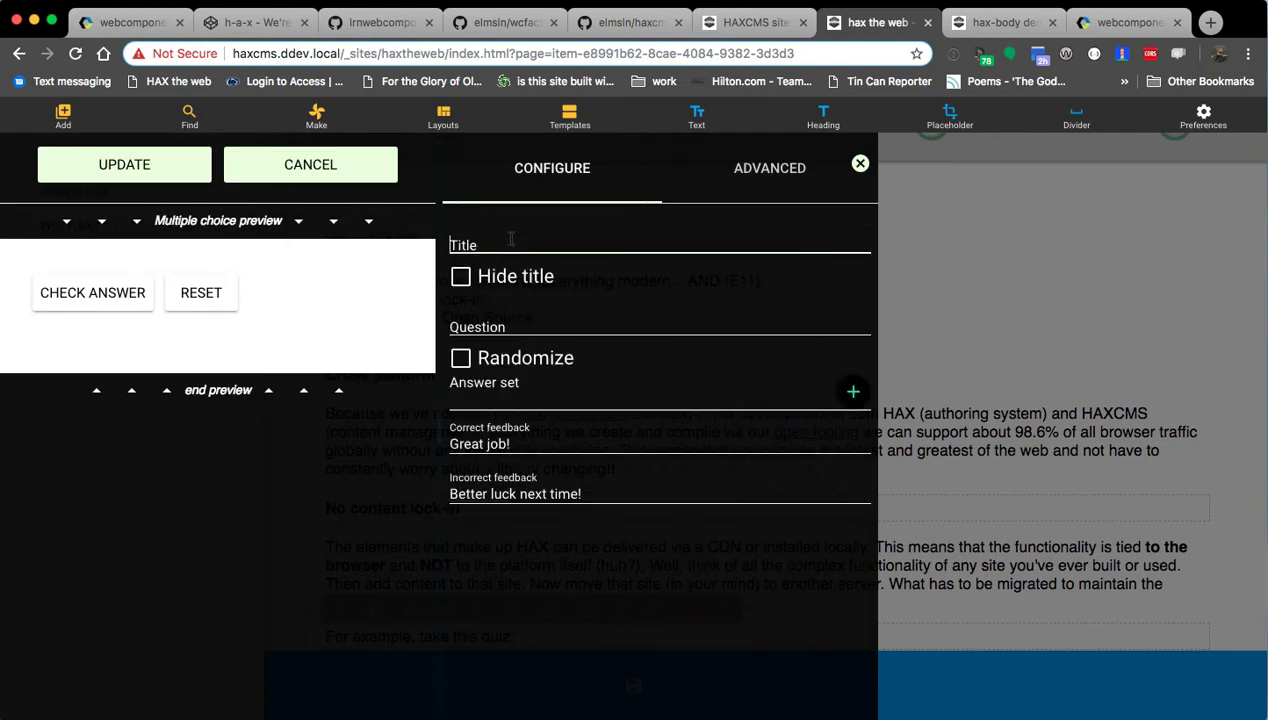
type("Is this decoupled?")
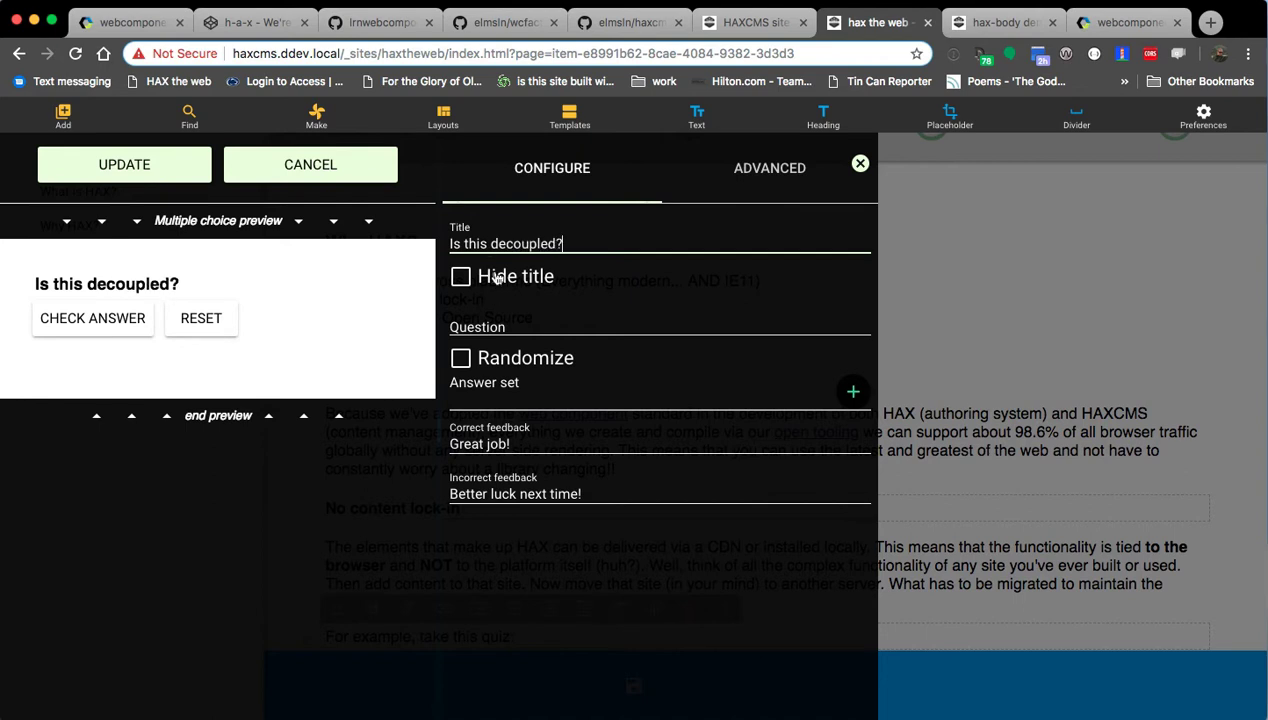
left_click(497, 279)
left_click(510, 321)
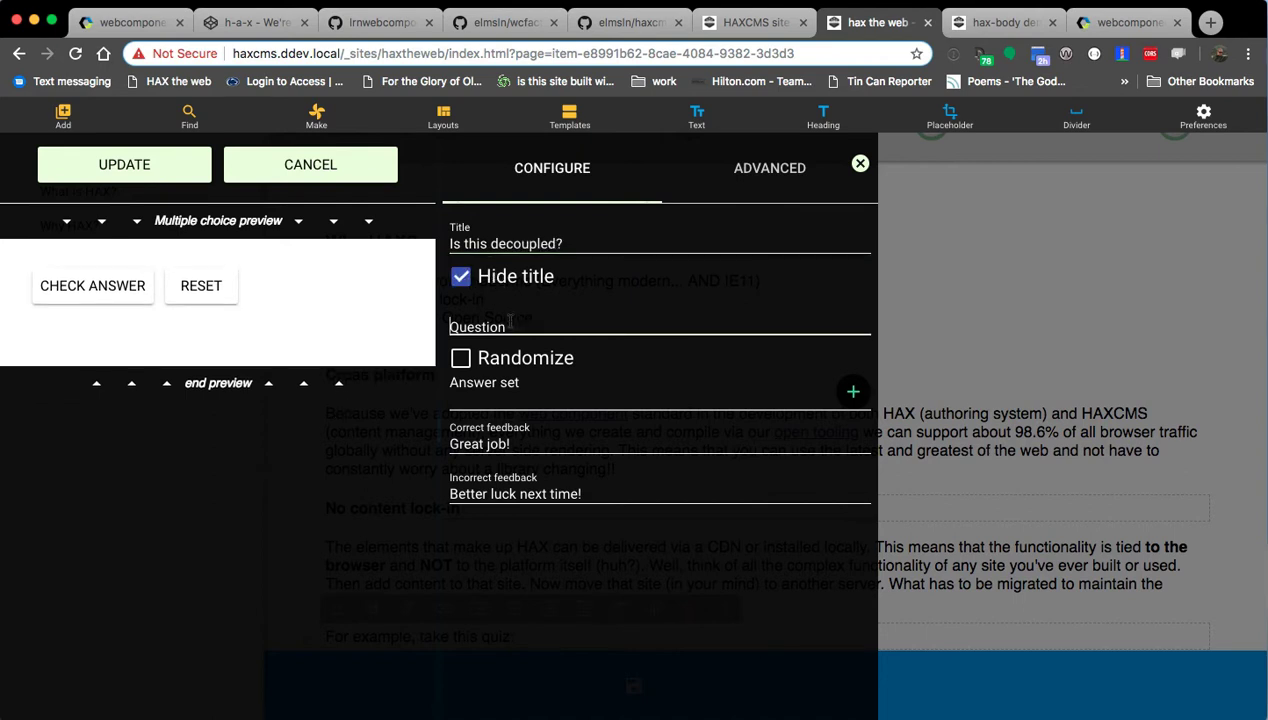
type("Is this dec")
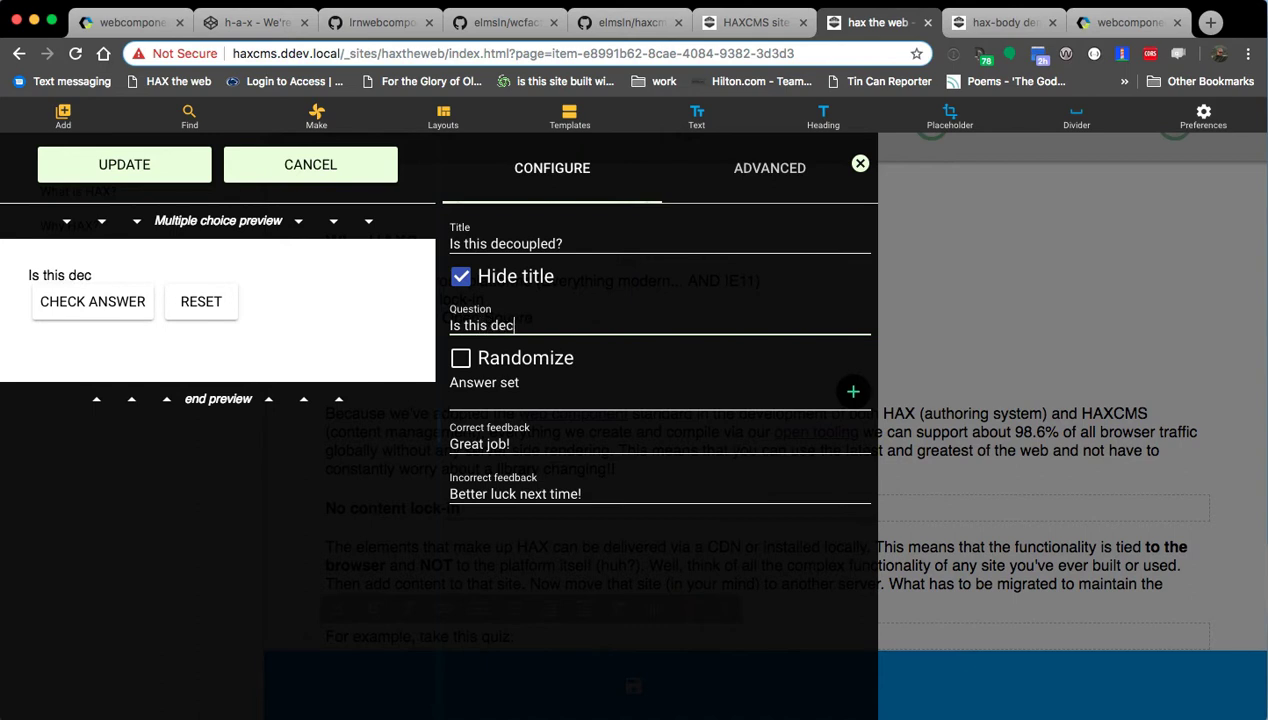
type("oupled")
triple_click(568, 242)
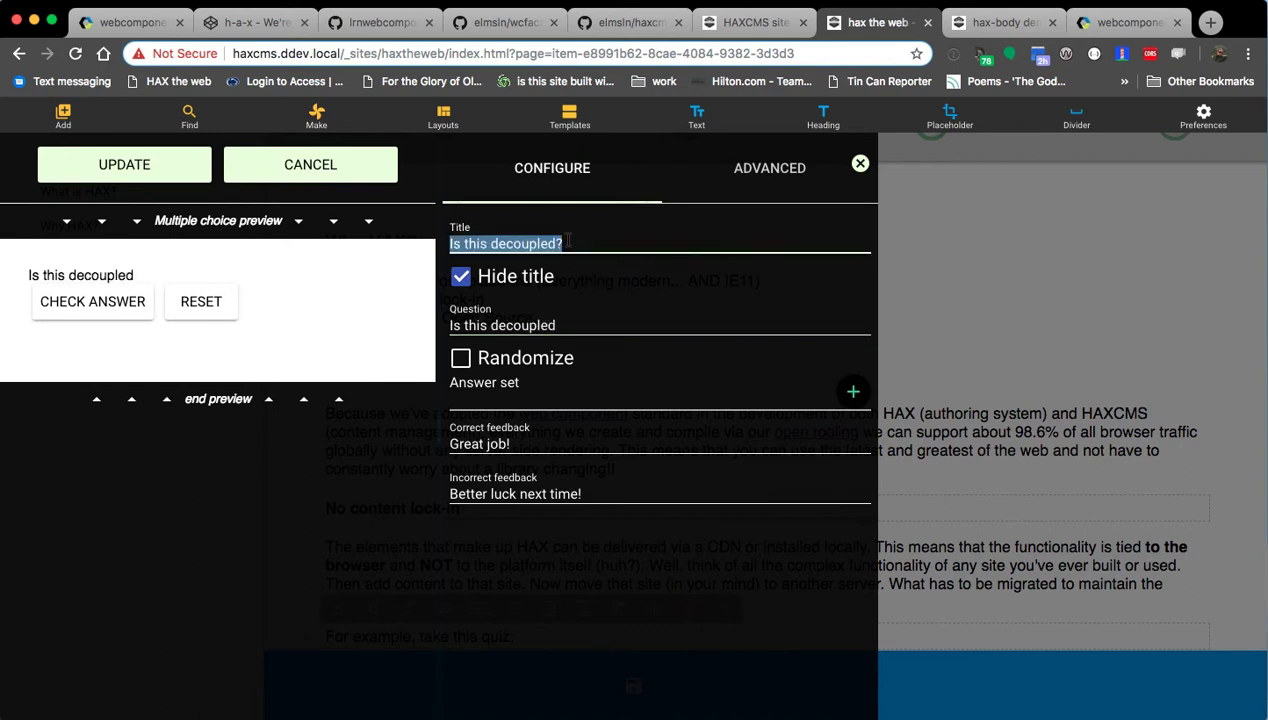
type("Decoupled question")
left_click(608, 321)
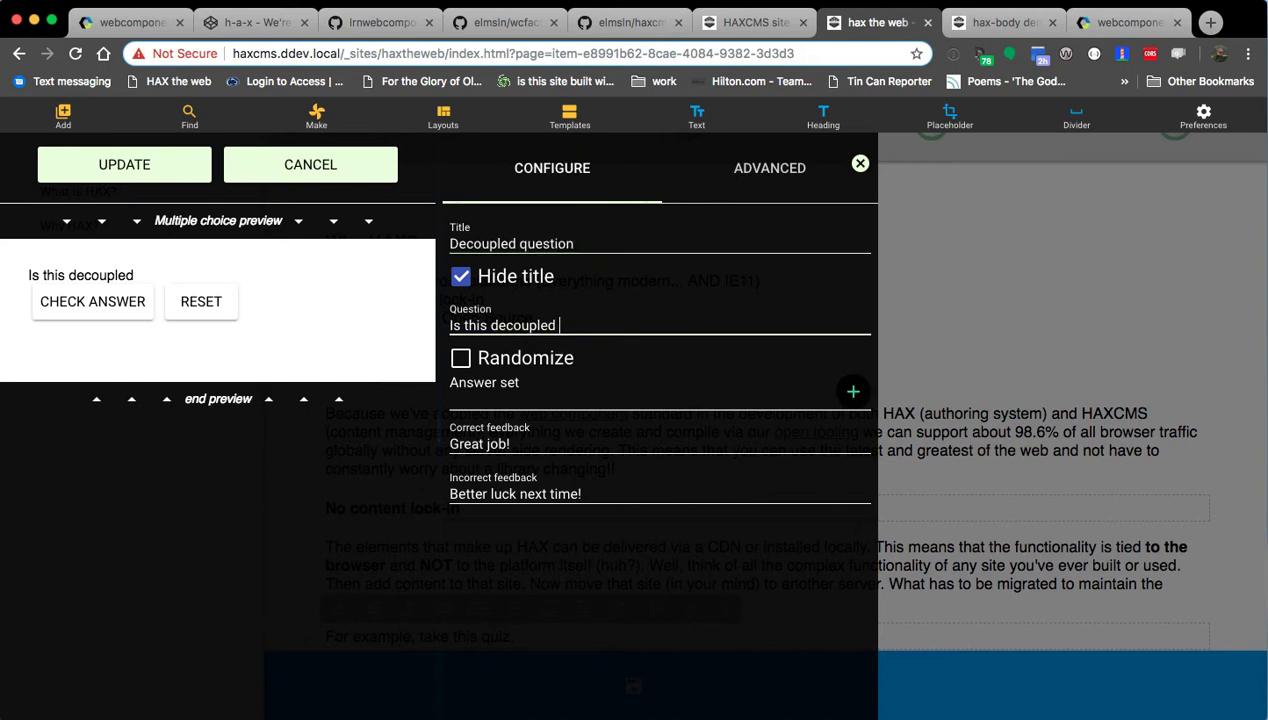
type("... I mean.. REALLY")
type(" decoupled")
type(", if it would work ")
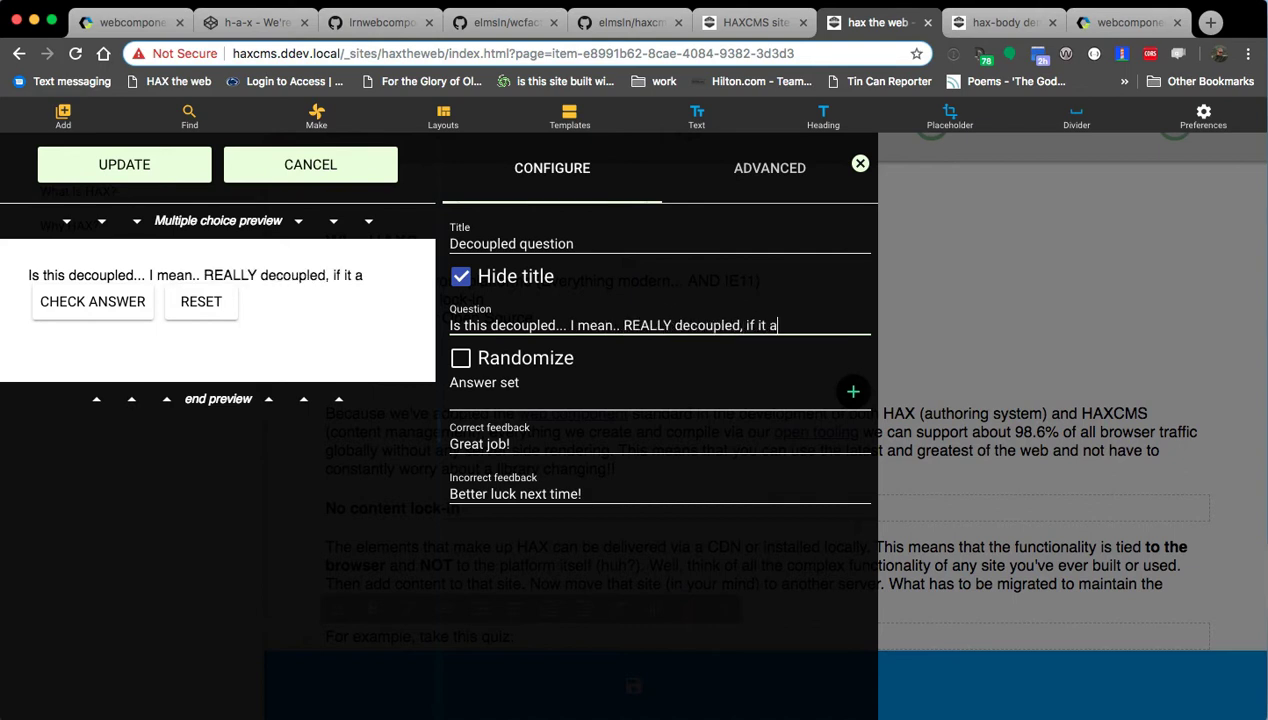
type("on ohter")
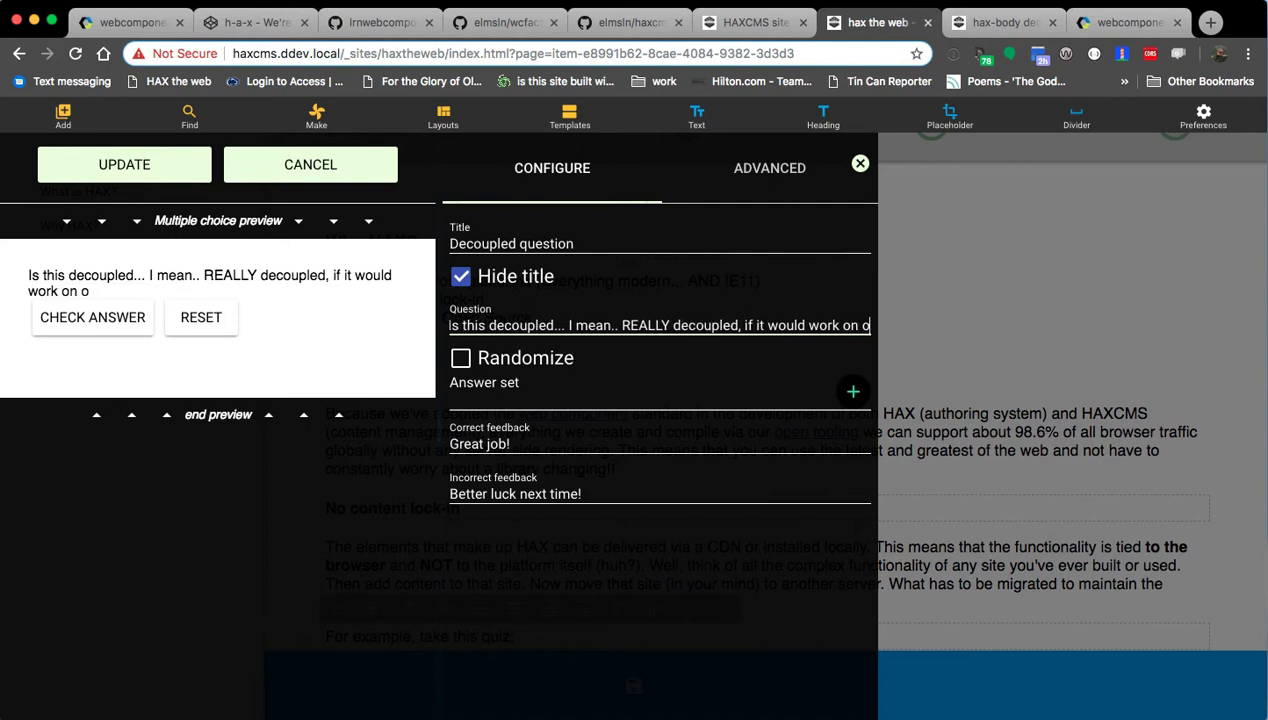
key("BackSpace")
key("BackSpace")
key("BackSpace")
type("ter webpages?")
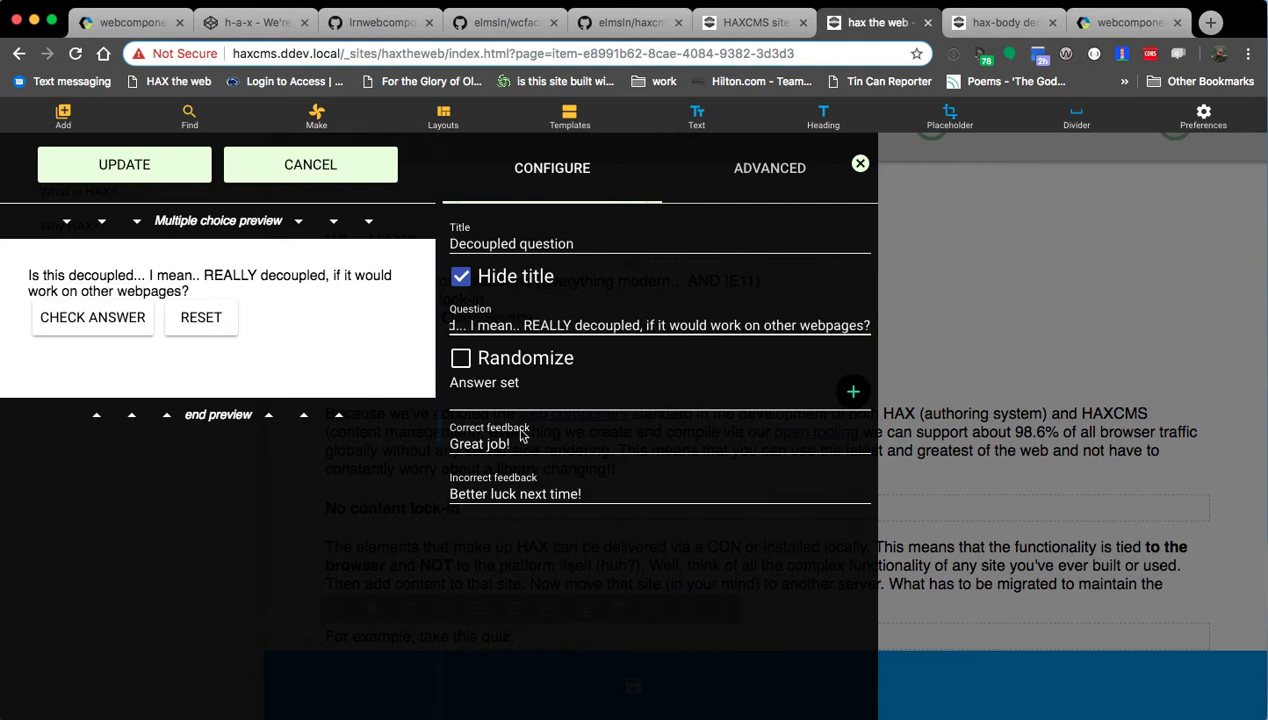
Add three answers: 'There's no way it actually is', 'Umm.. I think?' and 'Decoupled?'.
left_click(845, 393)
left_click(782, 440)
type("There's")
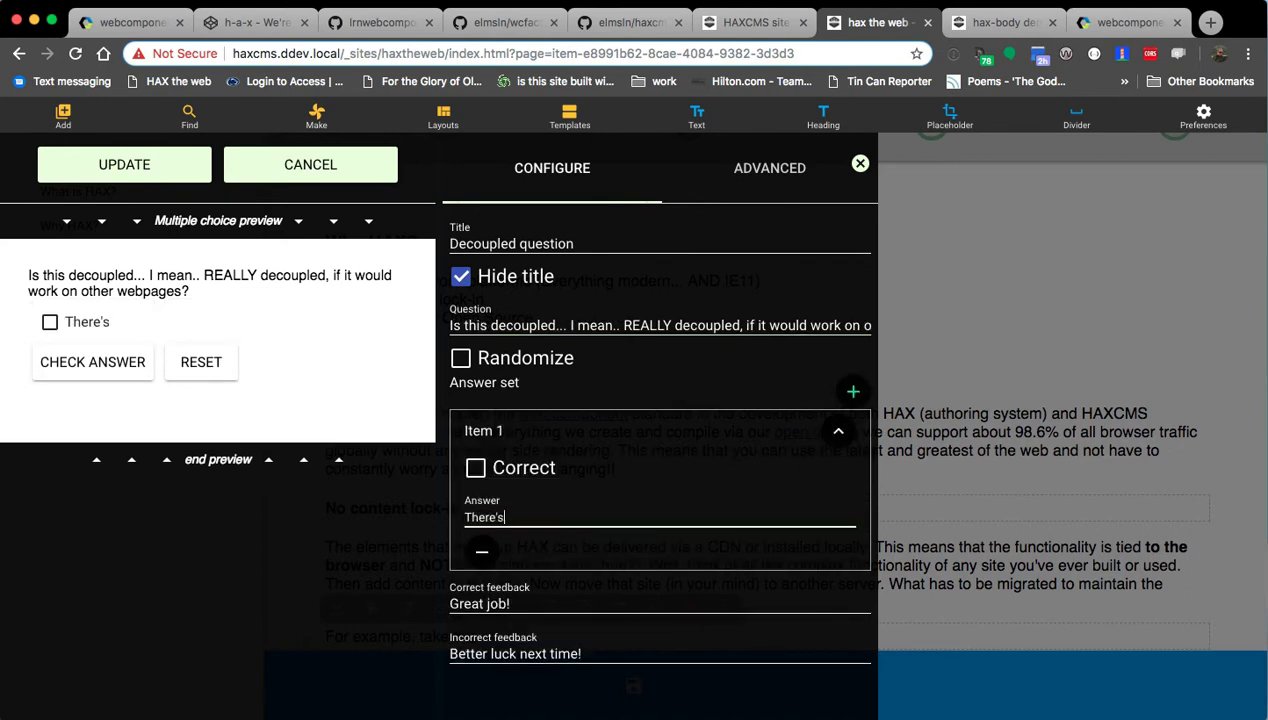
type(" no way it actually is")
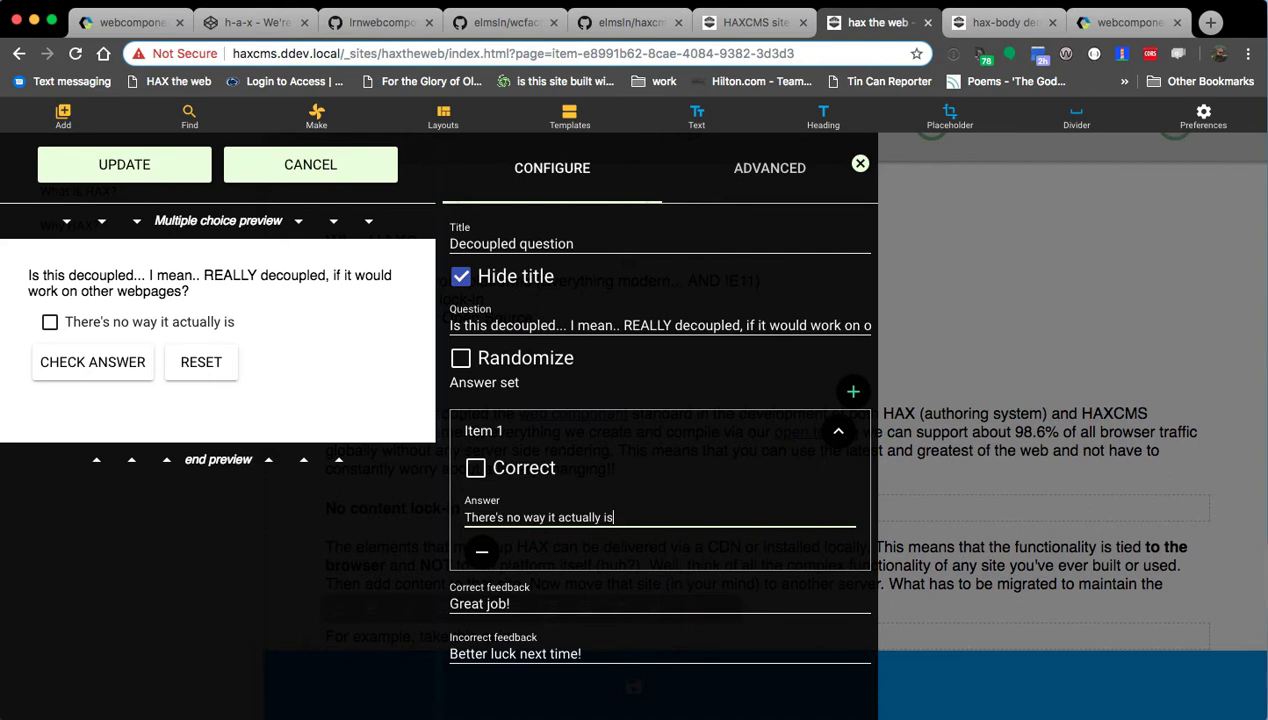
left_click(854, 394)
left_click(548, 591)
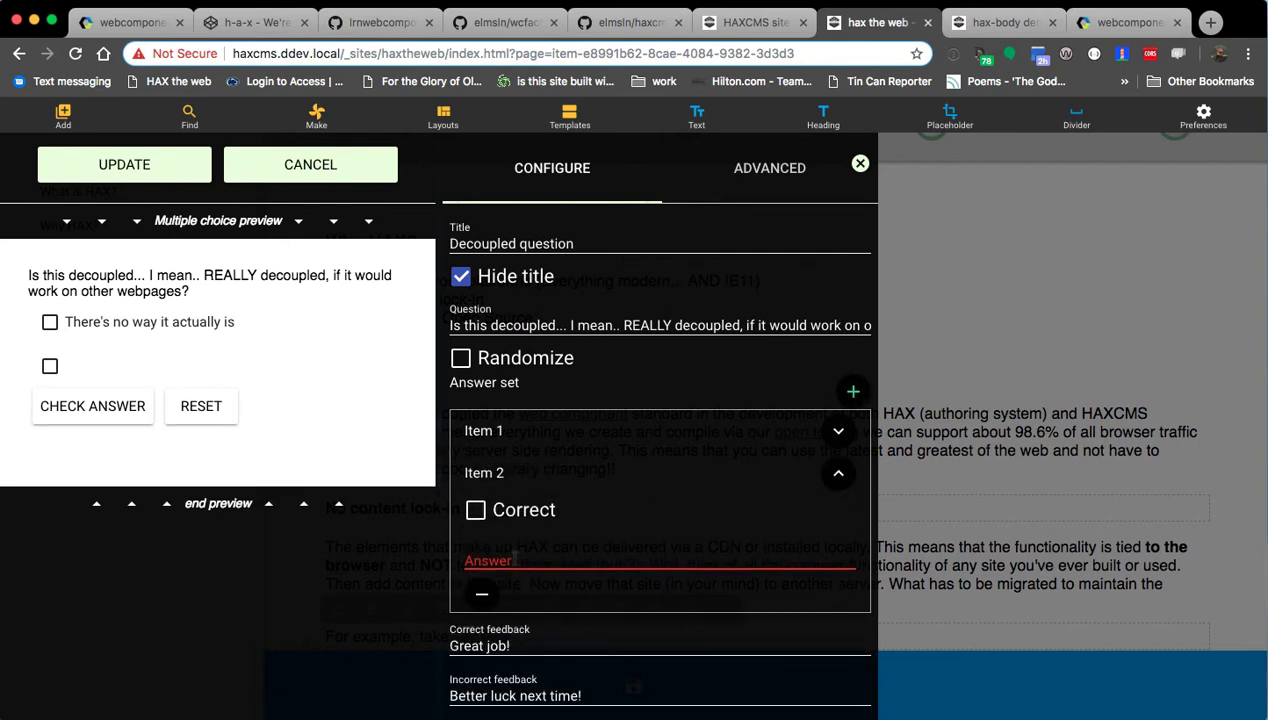
type("Umm.. I think?")
left_click(850, 390)
left_click(488, 630)
left_click(519, 601)
type("Decoupled?")
Add a correct fourth answer 'Yeah this really will work anywhere!' and check it in the preview.
left_click(852, 391)
left_click(522, 594)
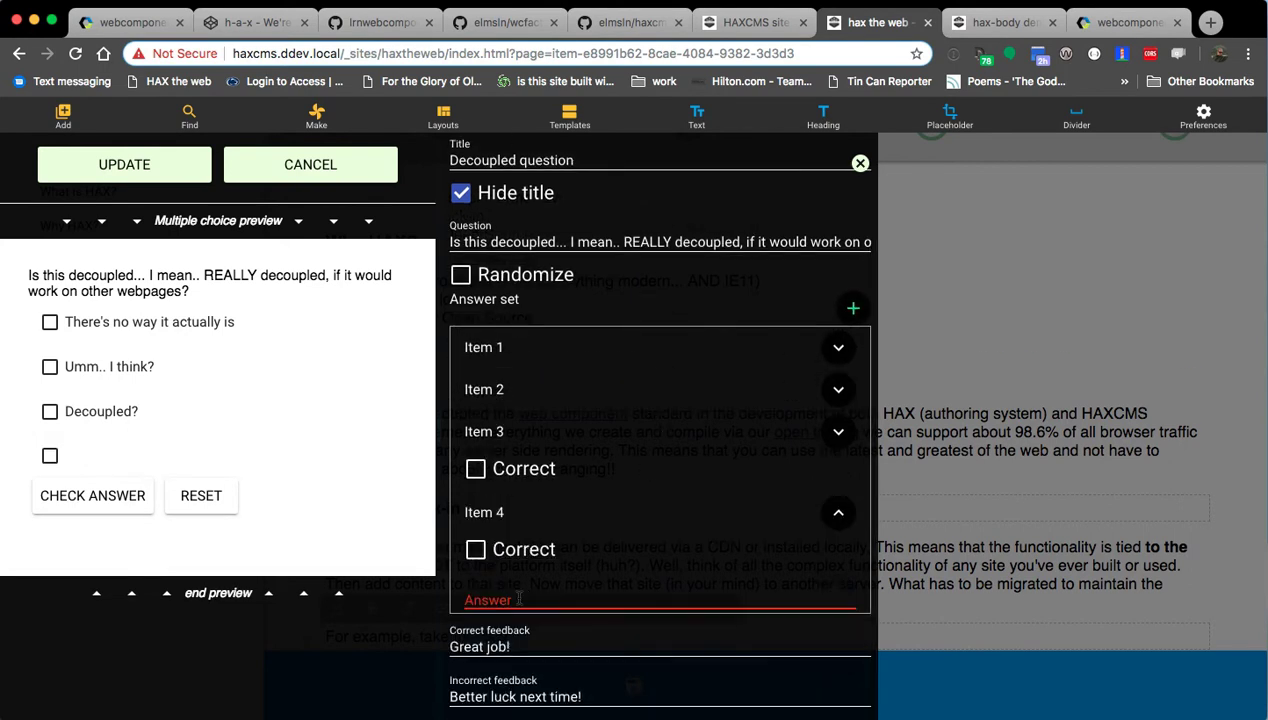
type("Y")
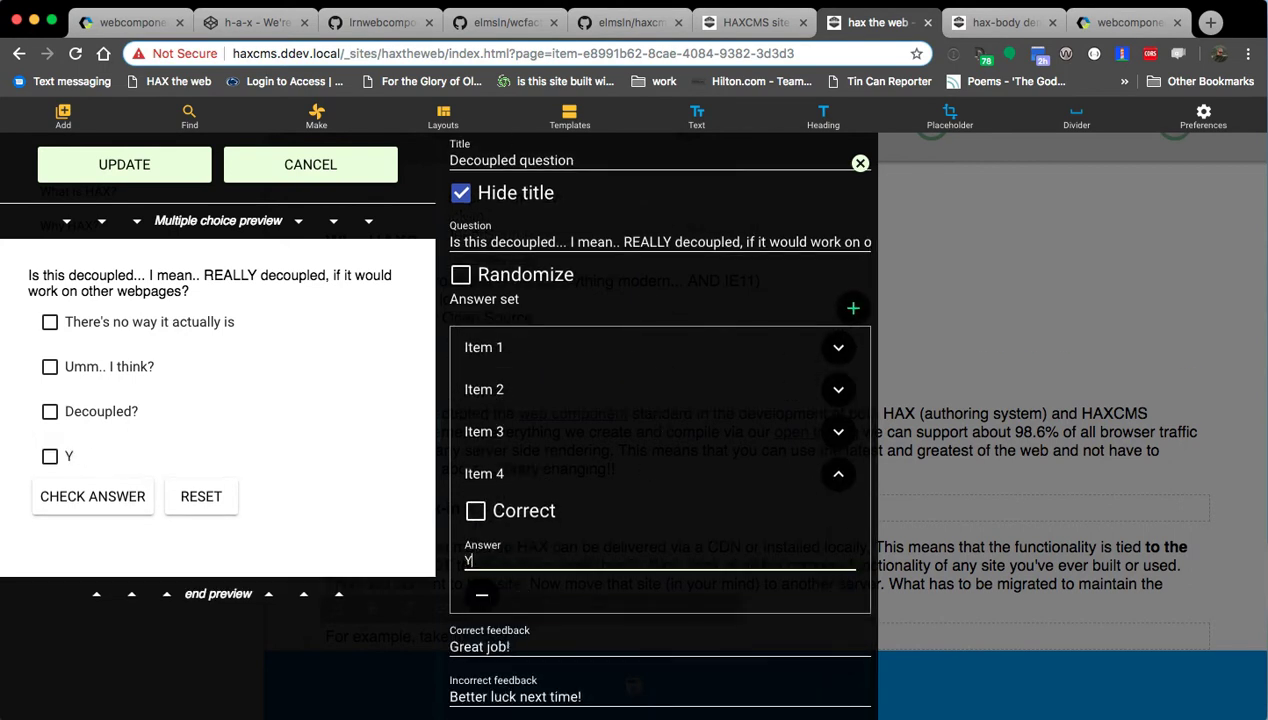
type("eah this really will wor")
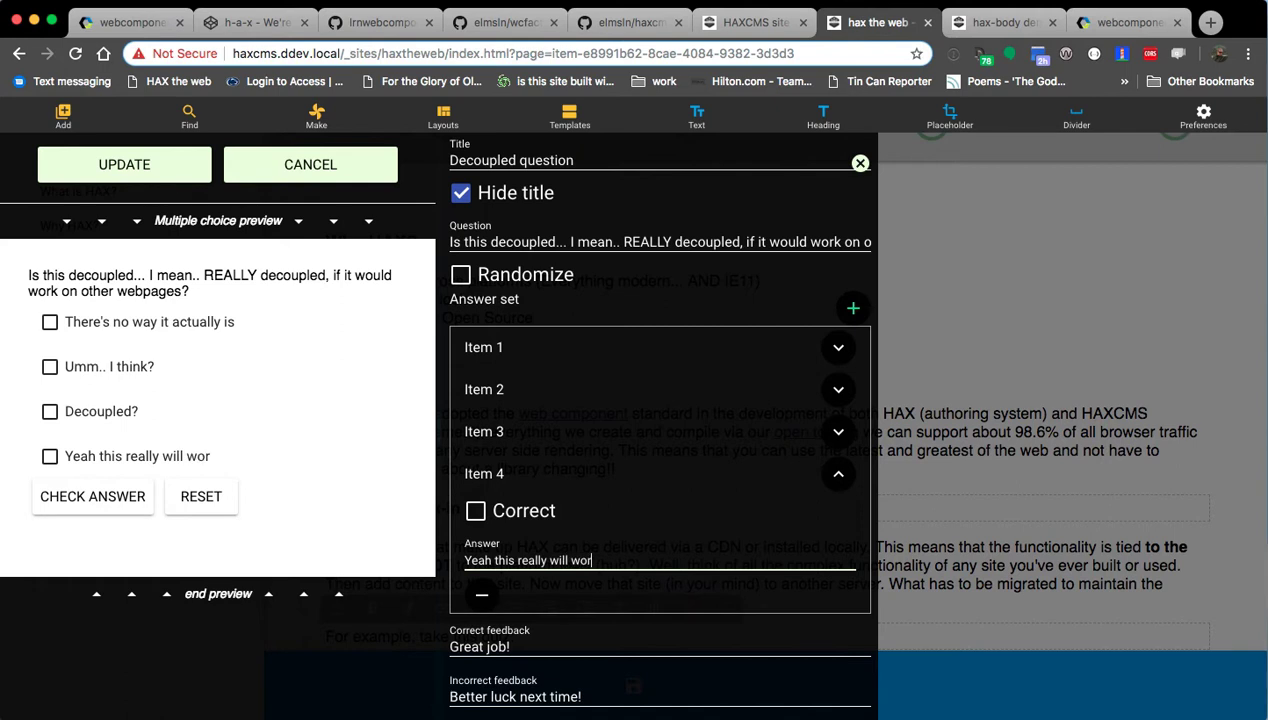
type("k anywhere!")
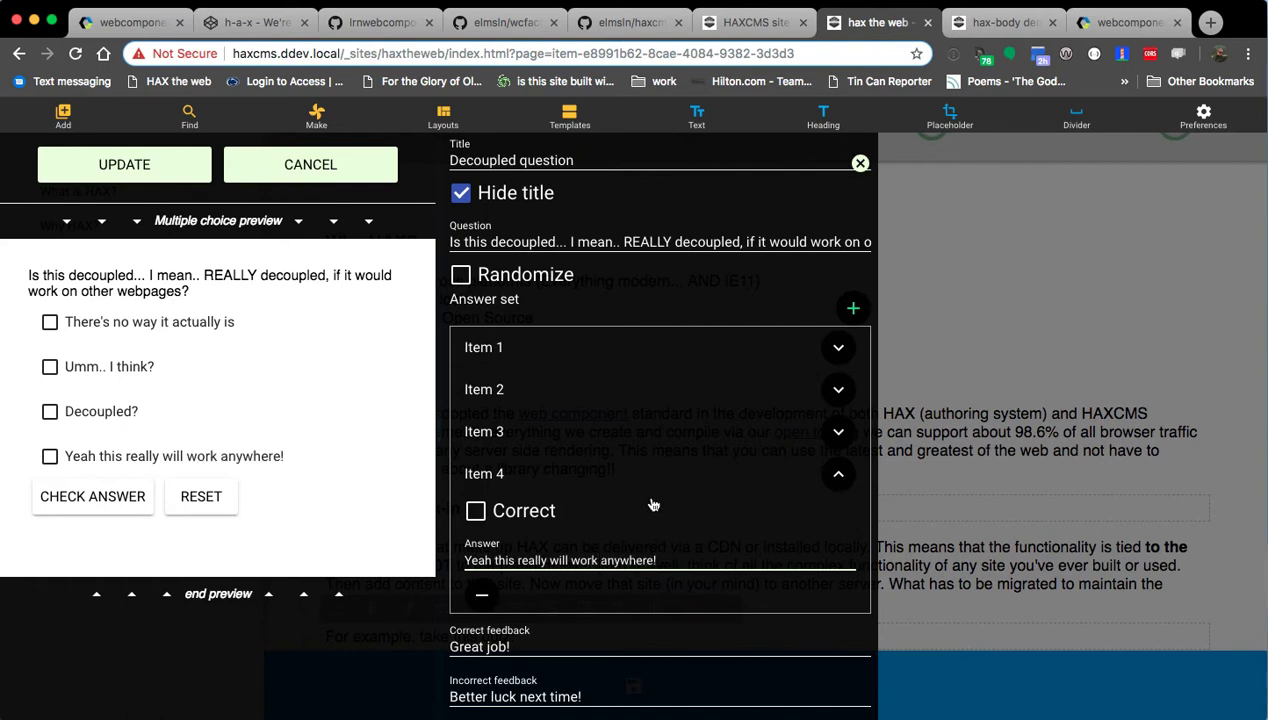
left_click(475, 510)
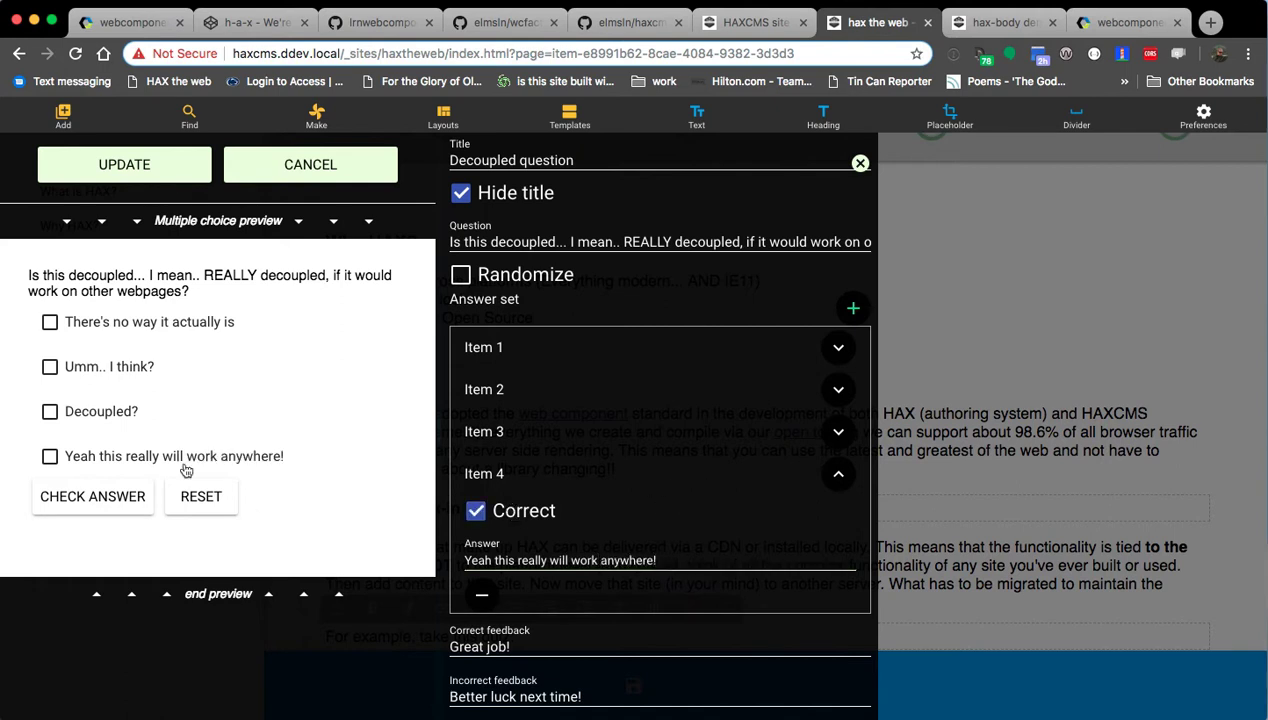
left_click(50, 456)
left_click(72, 497)
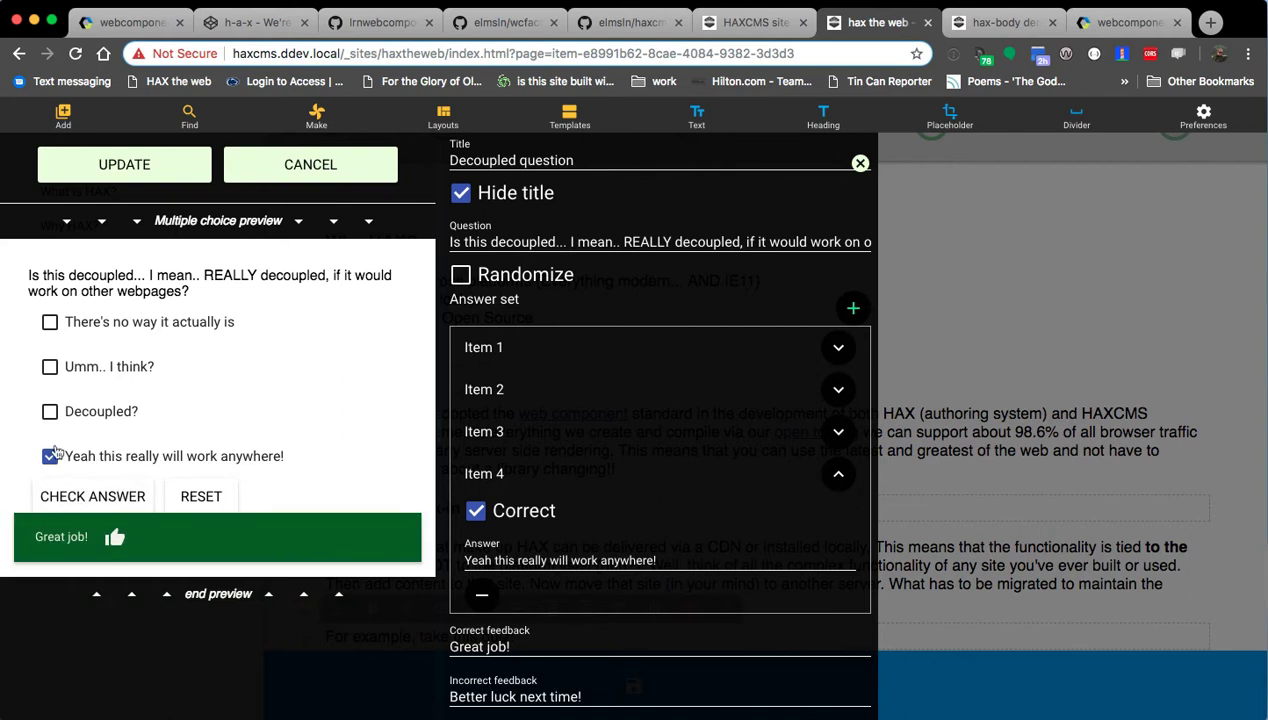
Reset the quiz preview, enable Randomize for the answer order, and apply the quiz with UPDATE.
left_click(191, 498)
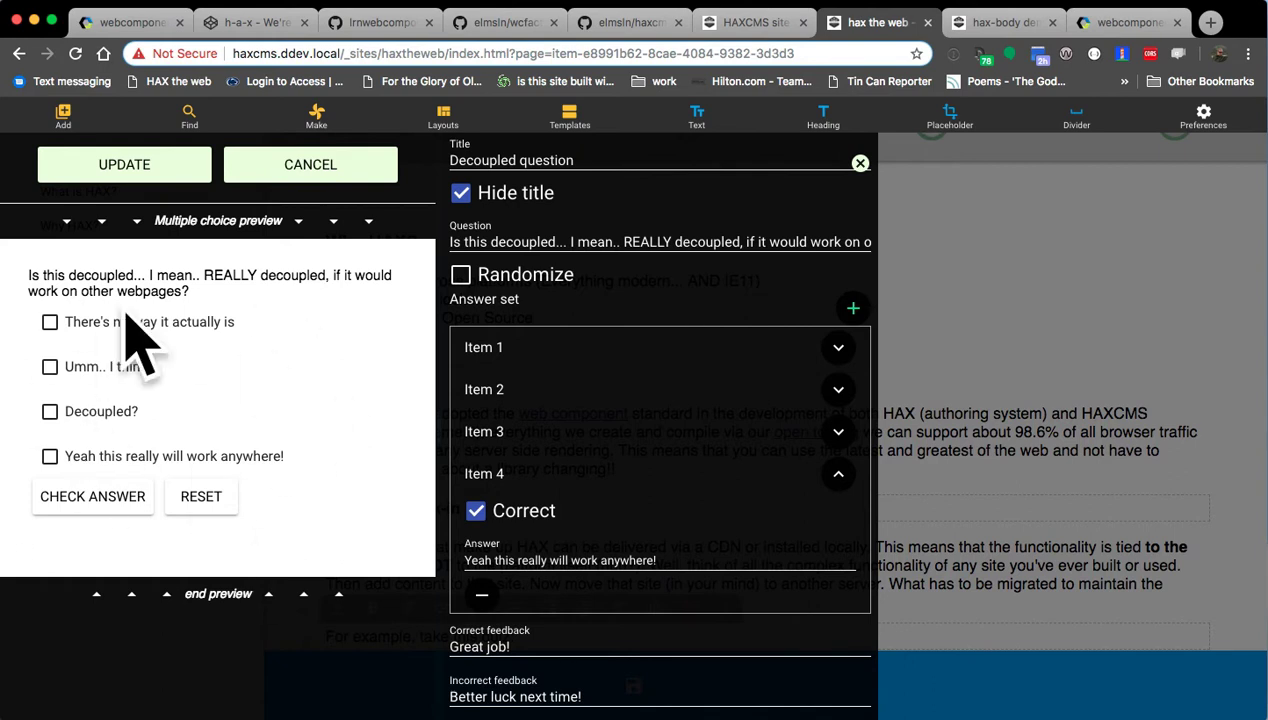
scroll(580, 486, "up", 2)
left_click(518, 362)
left_click(115, 164)
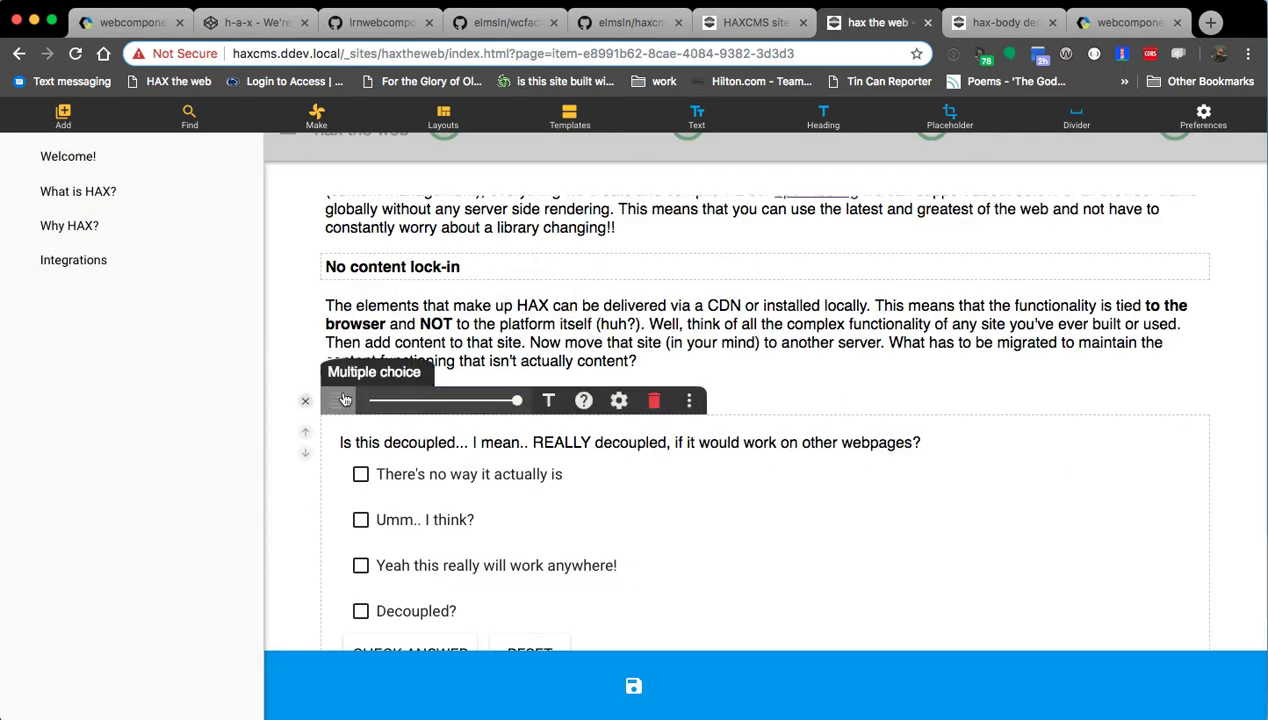
Turn 'For example, take this quiz:' into a Subheading and save the page.
left_click(308, 402)
scroll(657, 556, "down", 3)
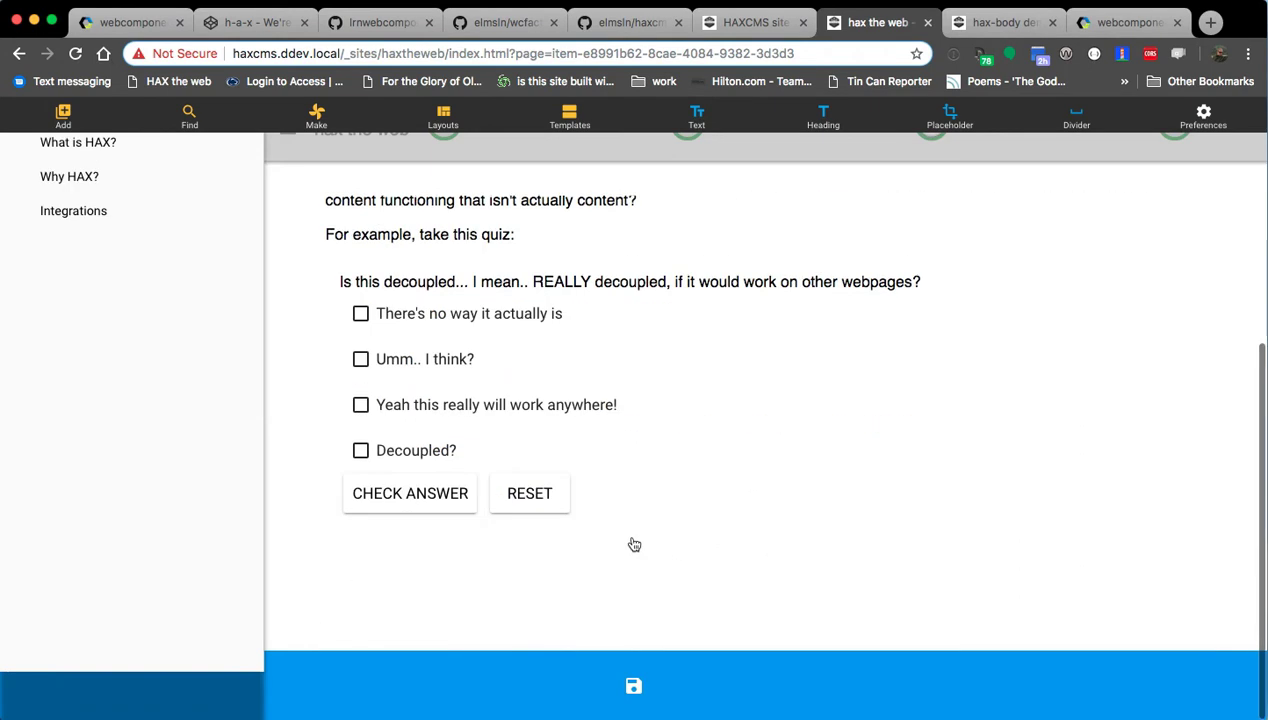
scroll(699, 257, "up", 1)
left_click(538, 286)
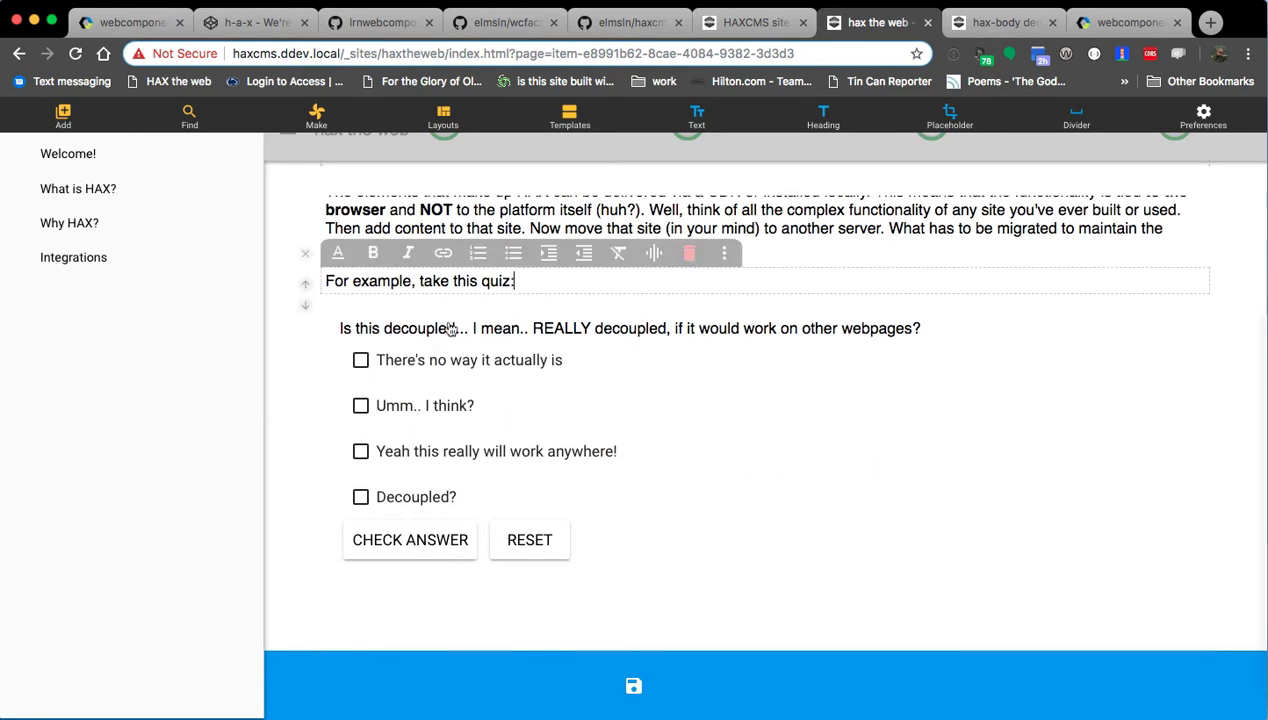
left_click(339, 262)
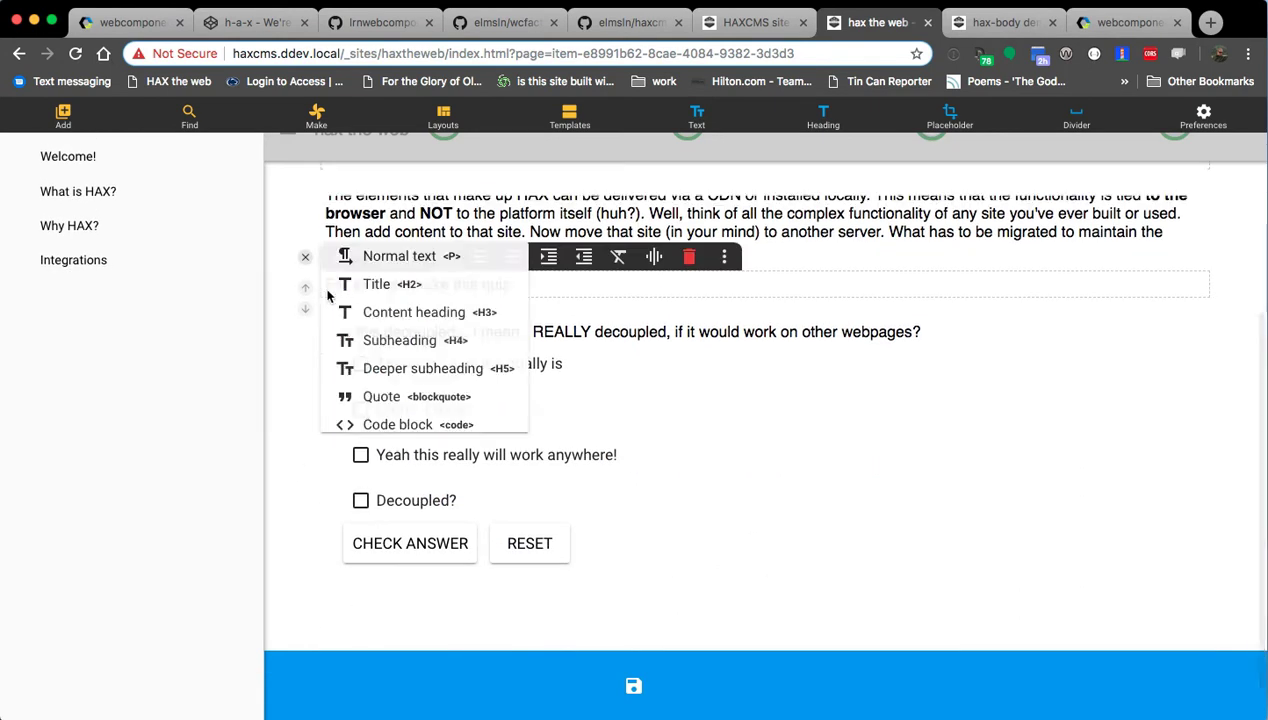
left_click(409, 341)
scroll(401, 318, "up", 3)
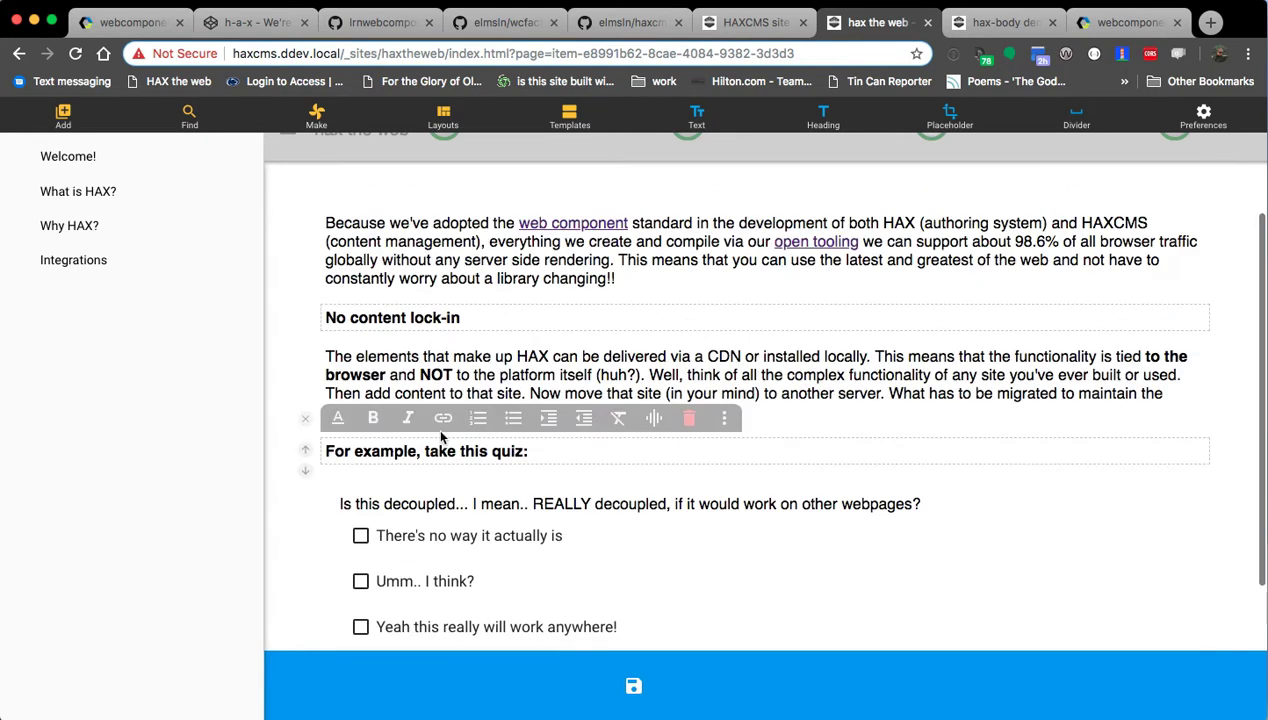
left_click(400, 318)
left_click(529, 452)
left_click(633, 686)
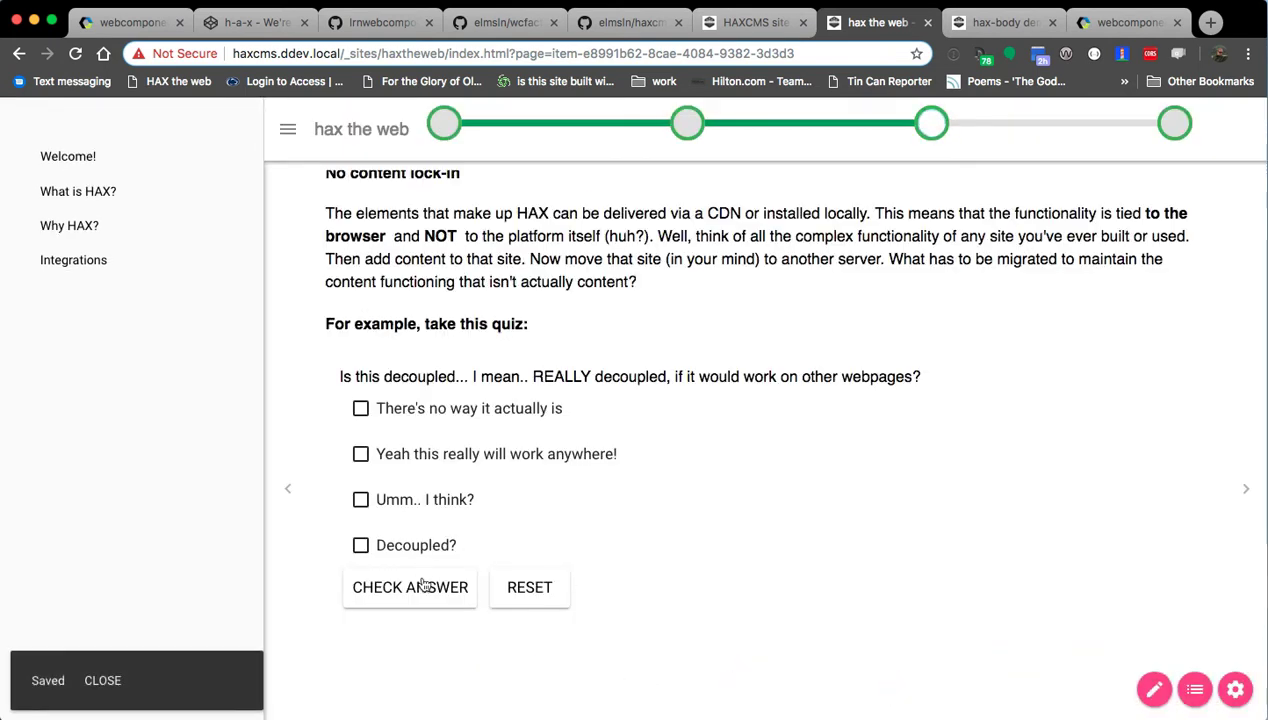
Test the saved quiz with the correct and the 'Decoupled?' answers, then show the pages folder in Finder.
left_click(418, 452)
left_click(412, 589)
left_click(527, 596)
left_click(360, 541)
left_click(408, 587)
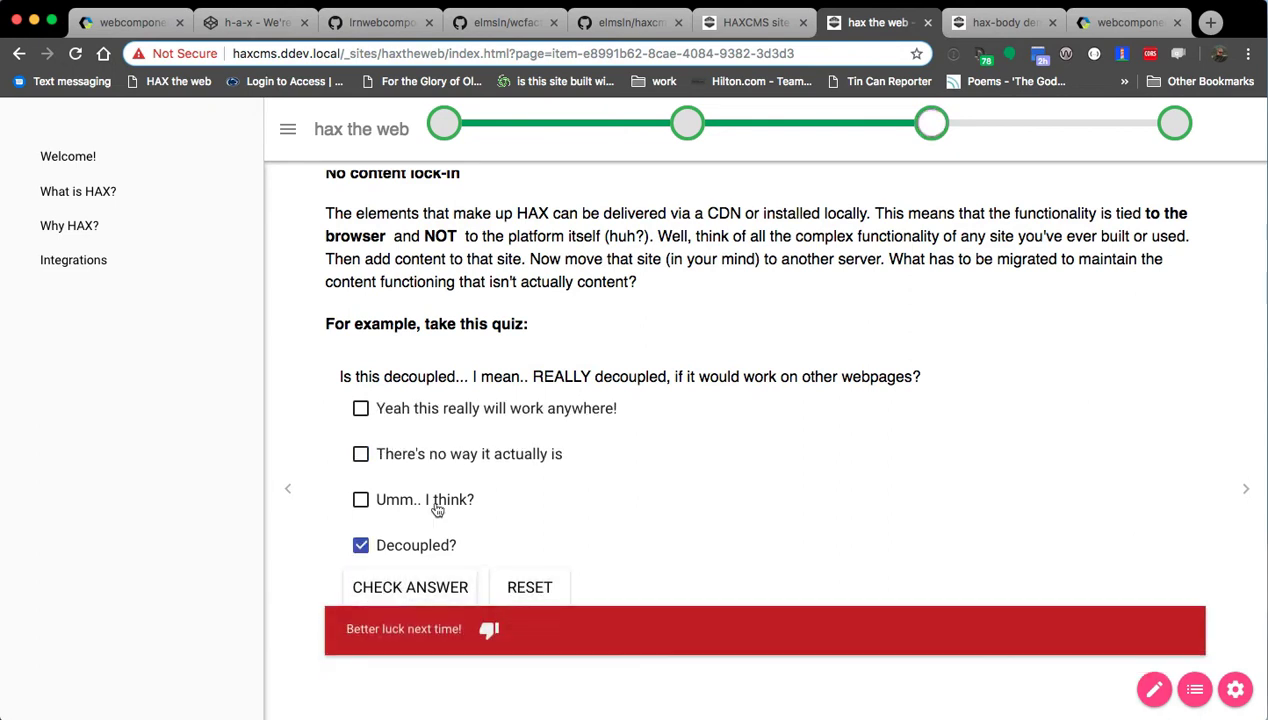
left_click(529, 590)
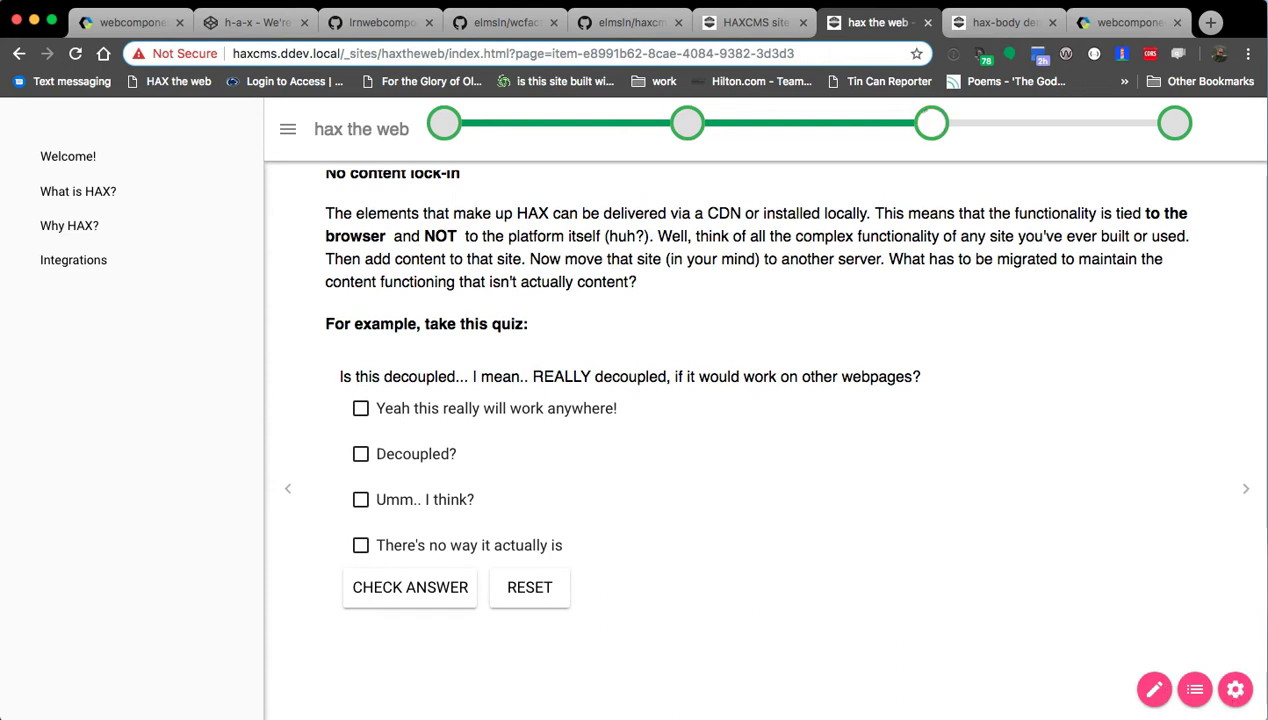
key("super+Tab")
key("Left")
key("Left")
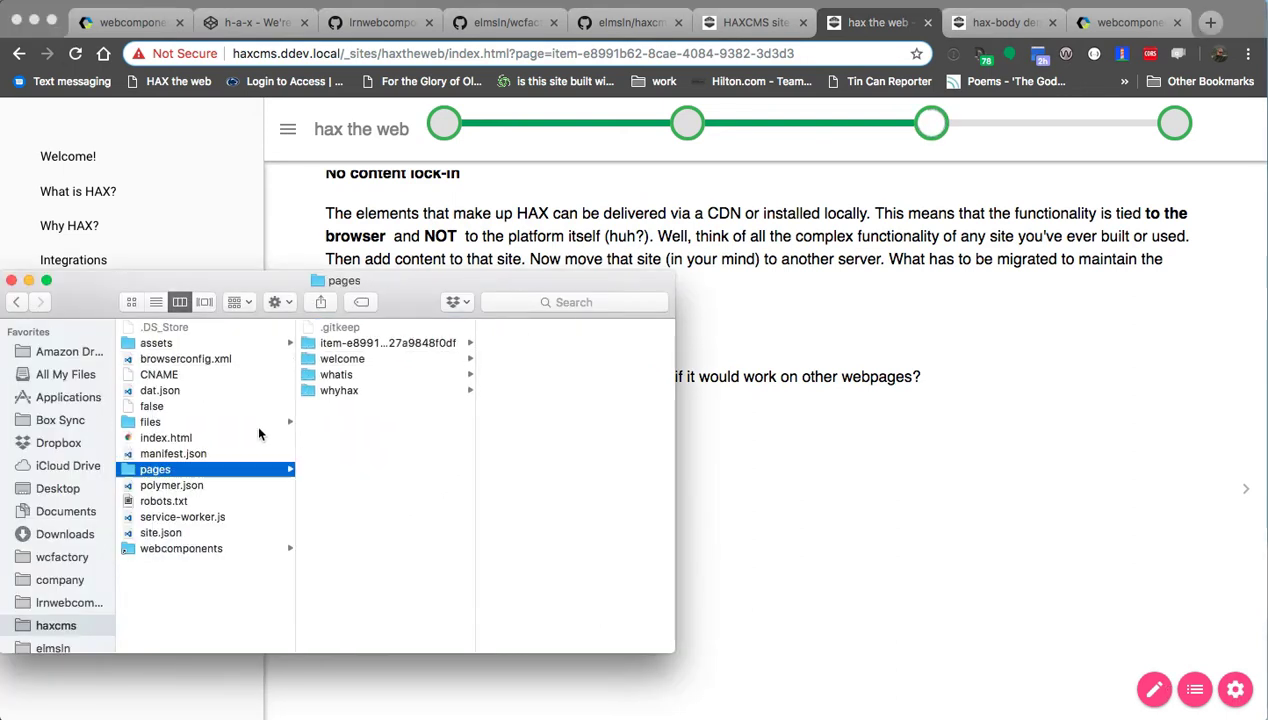
Open the whyhax and whatis pages' index.html files in VS Code.
left_click(345, 390)
double_click(512, 330)
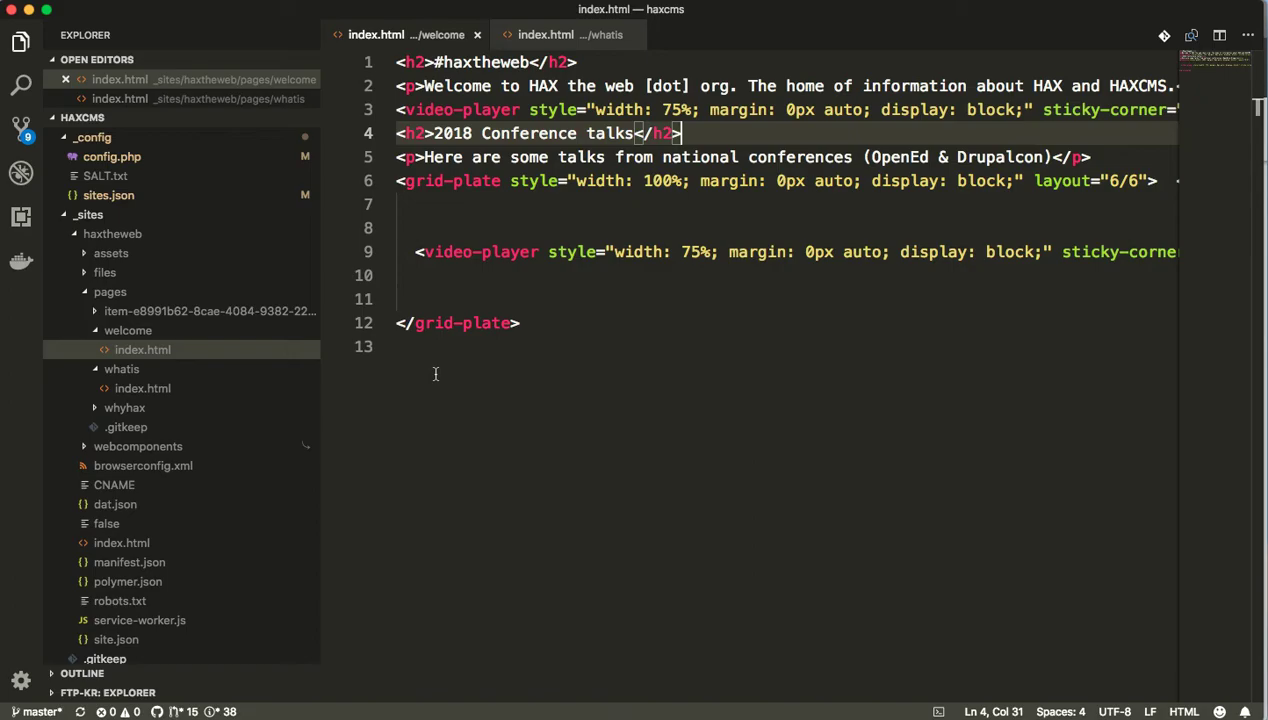
key("super+Tab")
left_click(200, 358)
left_click(204, 375)
double_click(368, 328)
Open the welcome and item pages' index.html files in VS Code, then return to Chrome.
key("super+Tab")
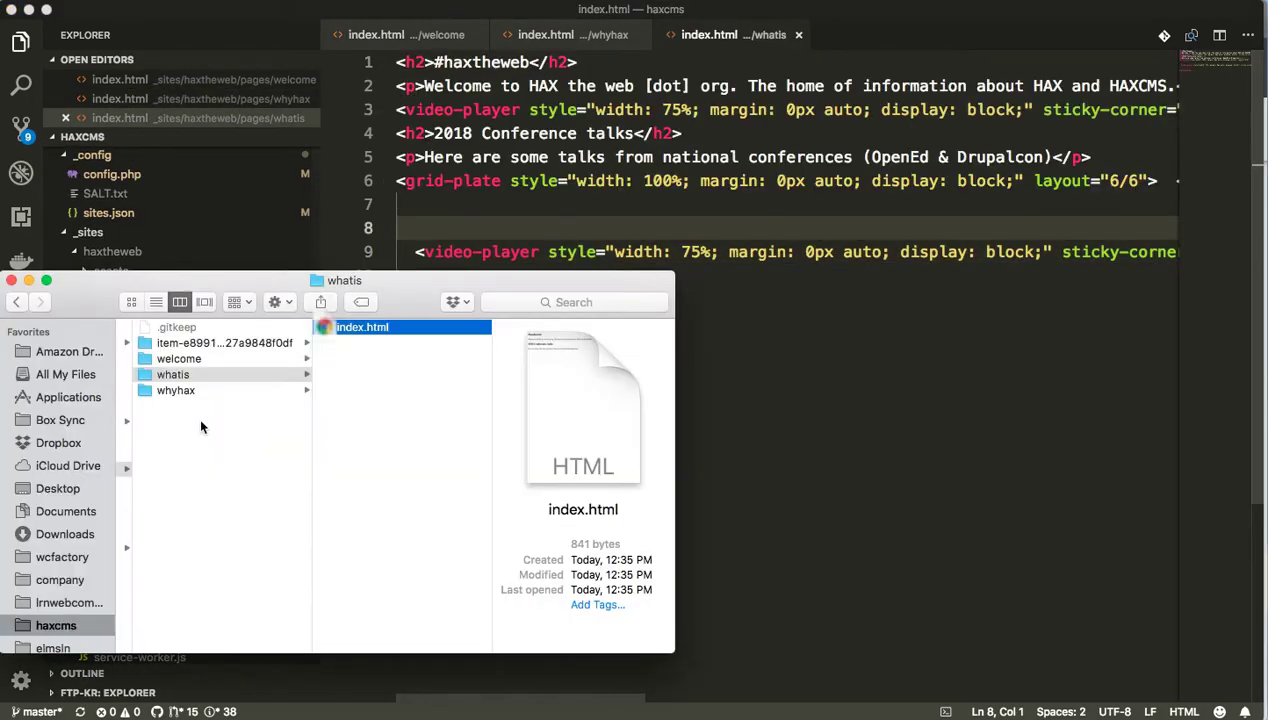
left_click(302, 354)
double_click(368, 328)
left_click(540, 252)
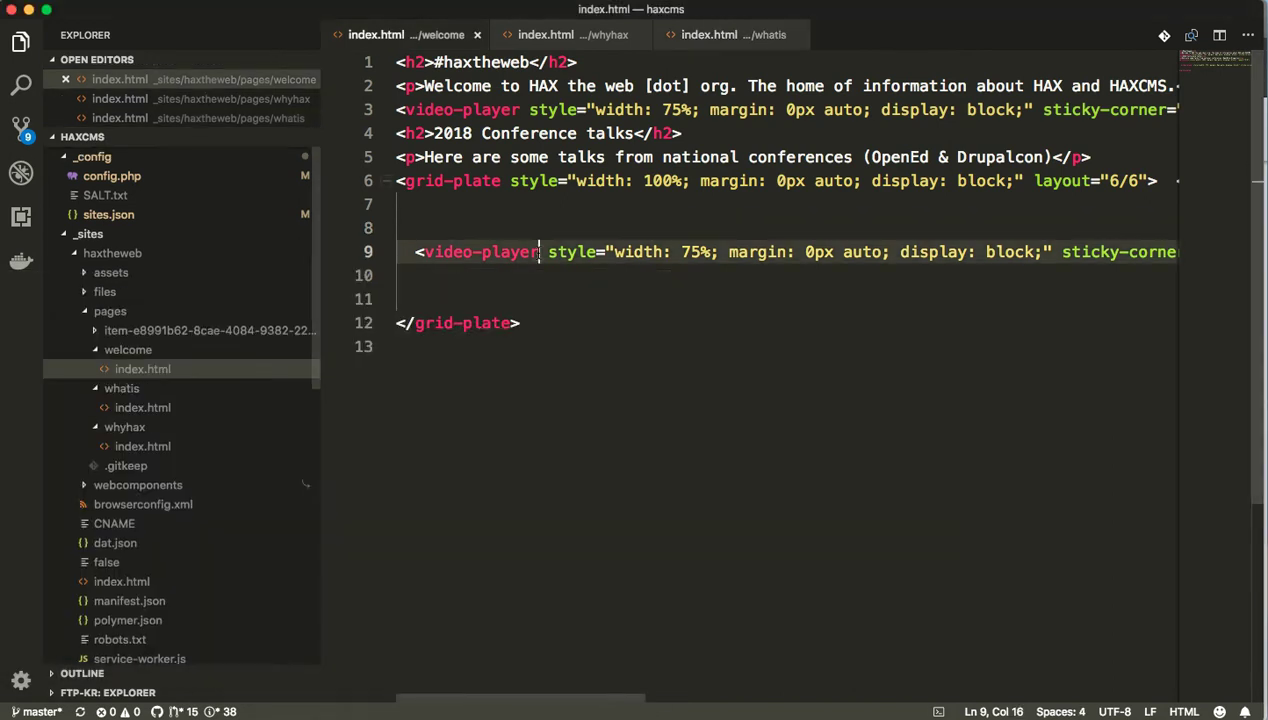
key("super+Tab")
left_click(238, 343)
left_click(366, 327)
double_click(366, 326)
left_click(484, 198)
key("super+Tab")
key("super+Tab")
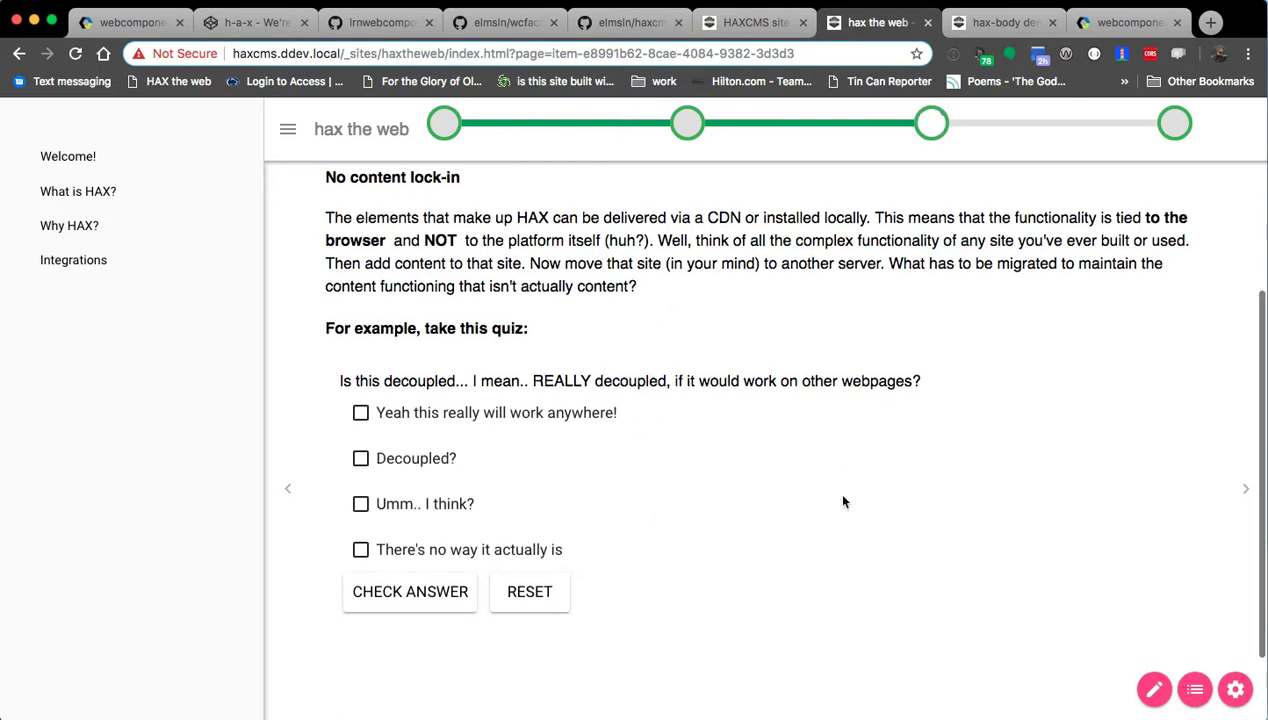
Enter edit mode and turn on Developer mode and Show Export Panel in Preferences.
left_click(1154, 689)
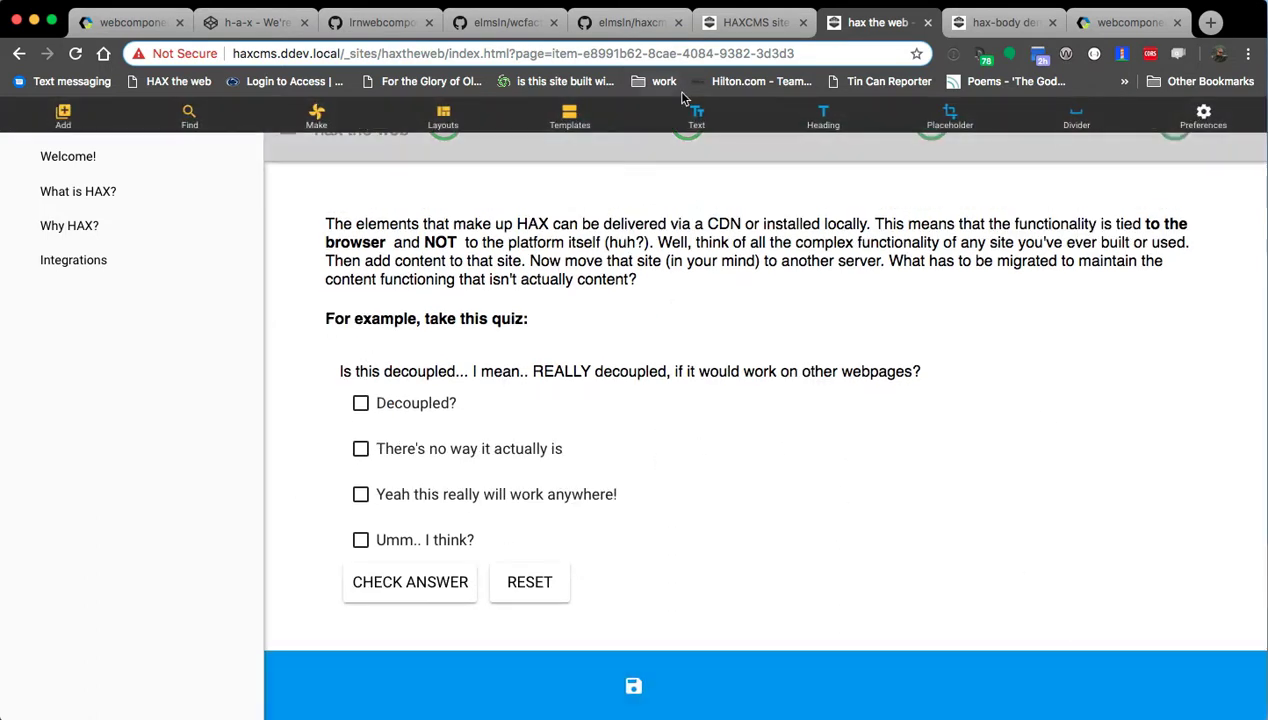
left_click(1183, 124)
left_click(1068, 262)
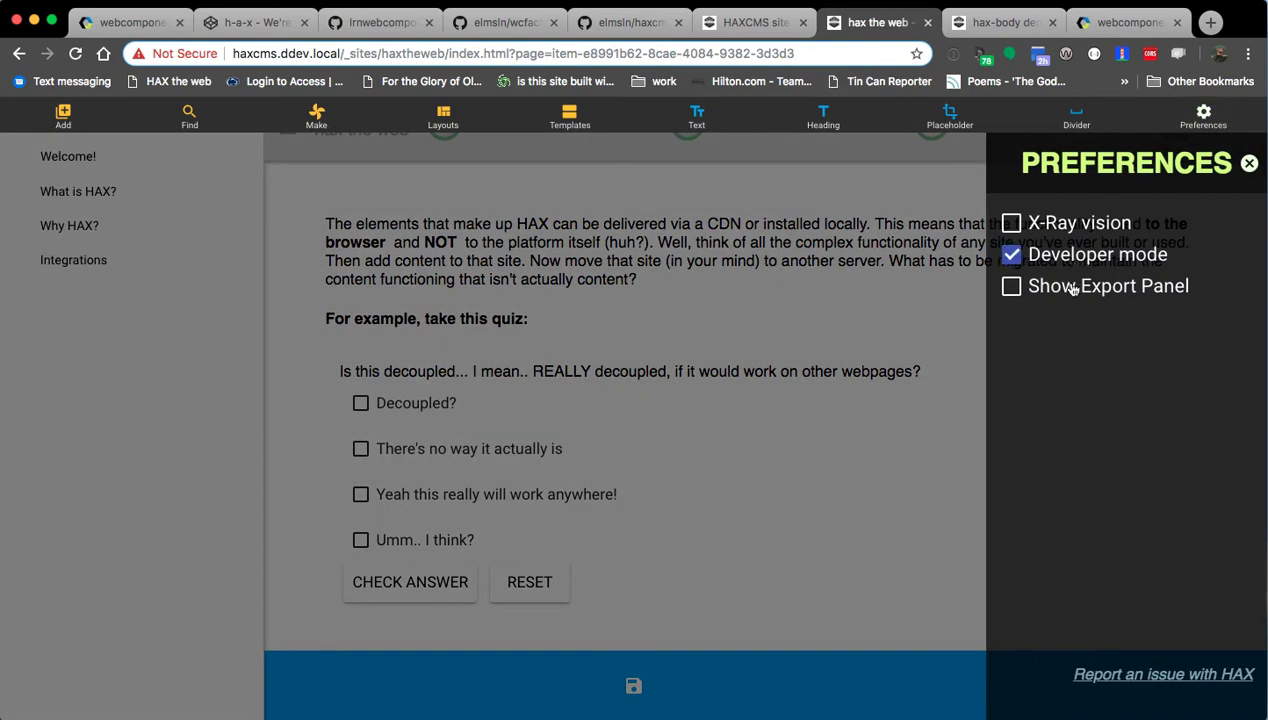
left_click(1072, 289)
Open the Export panel, select all of the page's HTML, and go to the CodePen tab.
left_click(1205, 116)
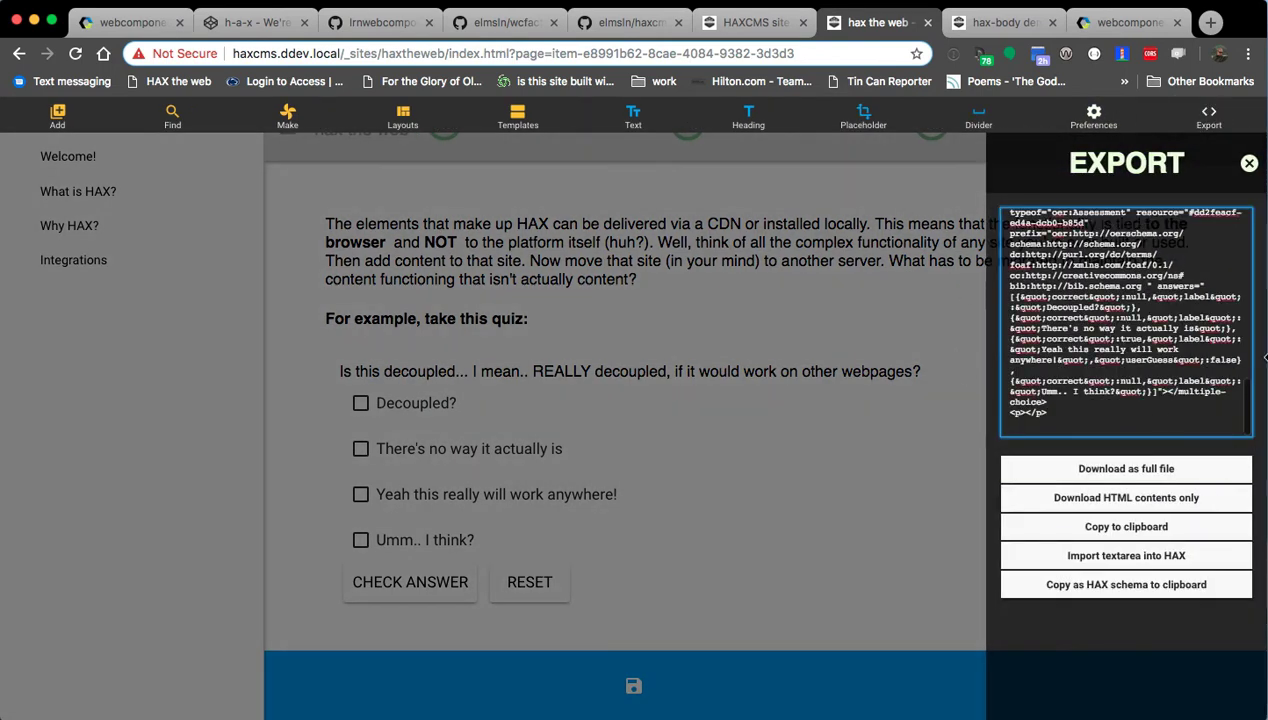
scroll(1126, 322, "up", 3)
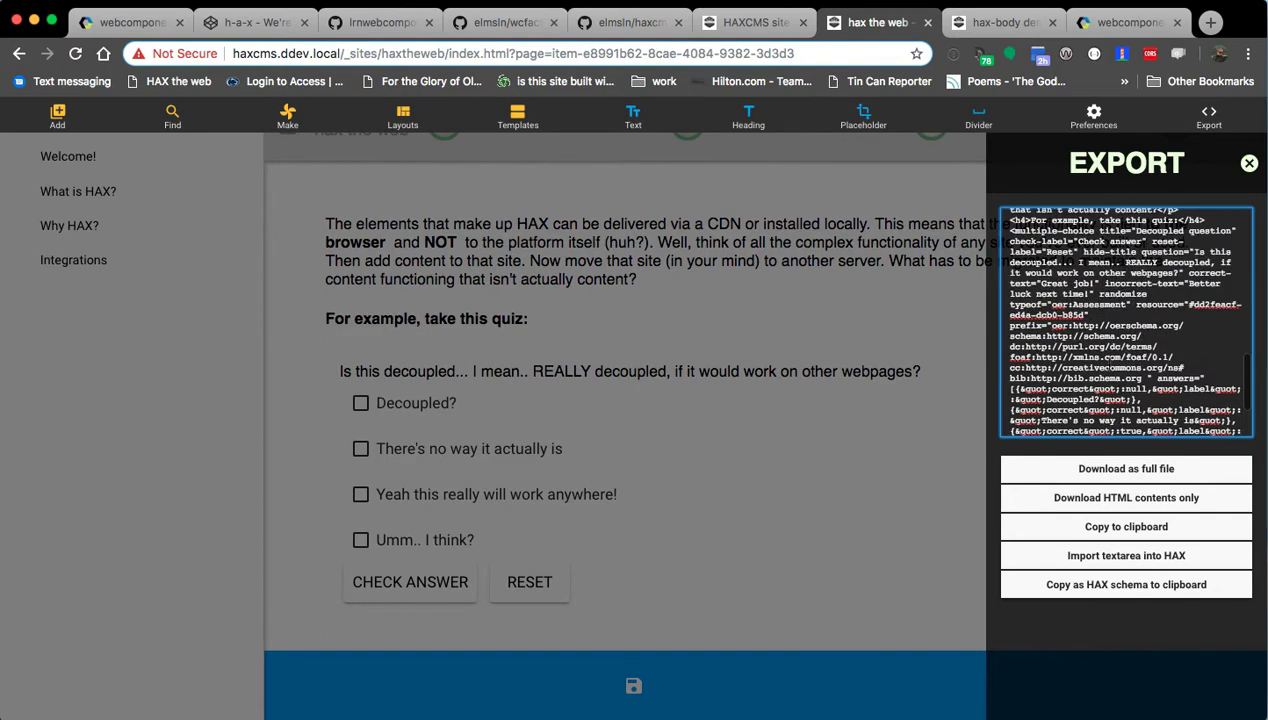
key("super+a")
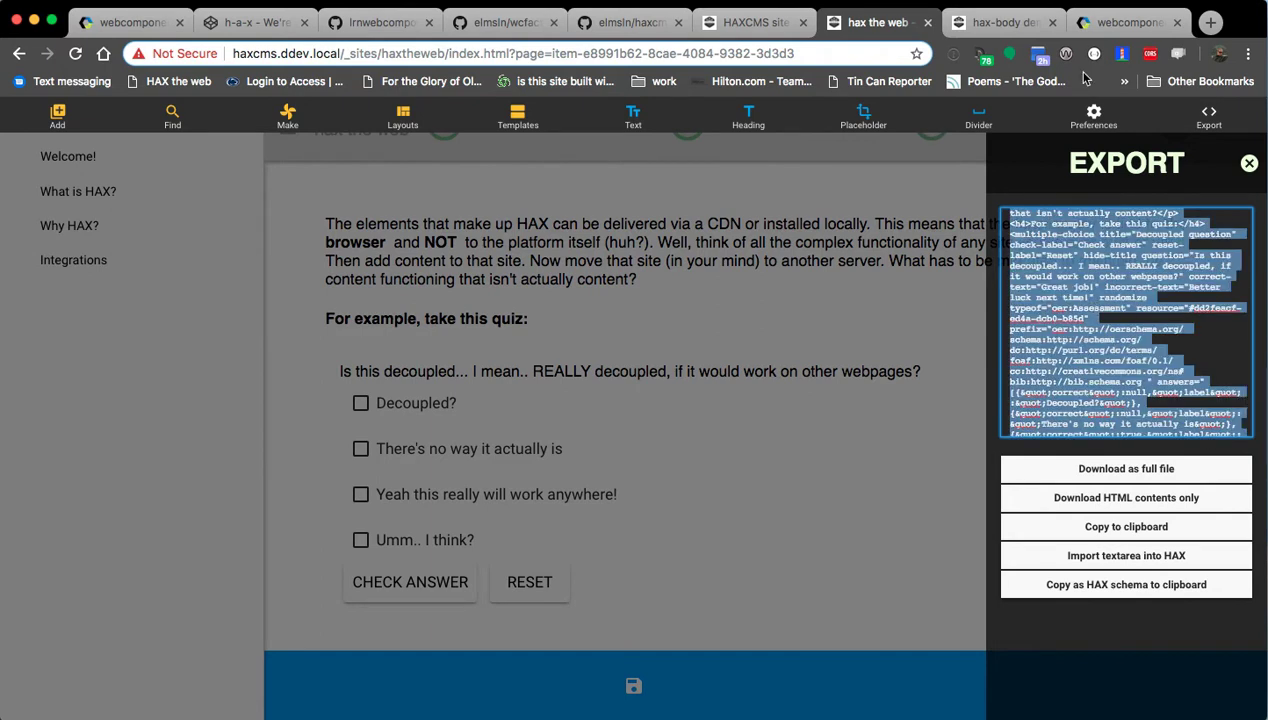
left_click(240, 22)
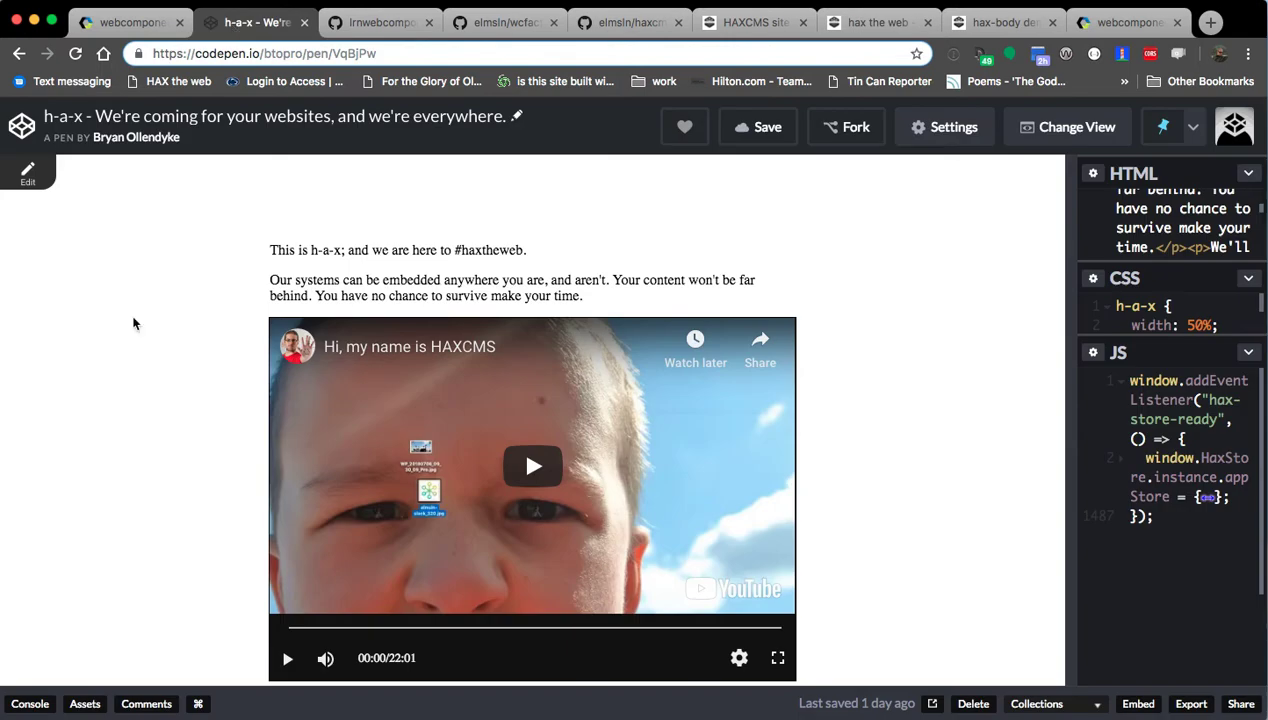
Replace the CodePen HAX content by pasting the copied Why HAX? markup and importing it.
left_click(43, 177)
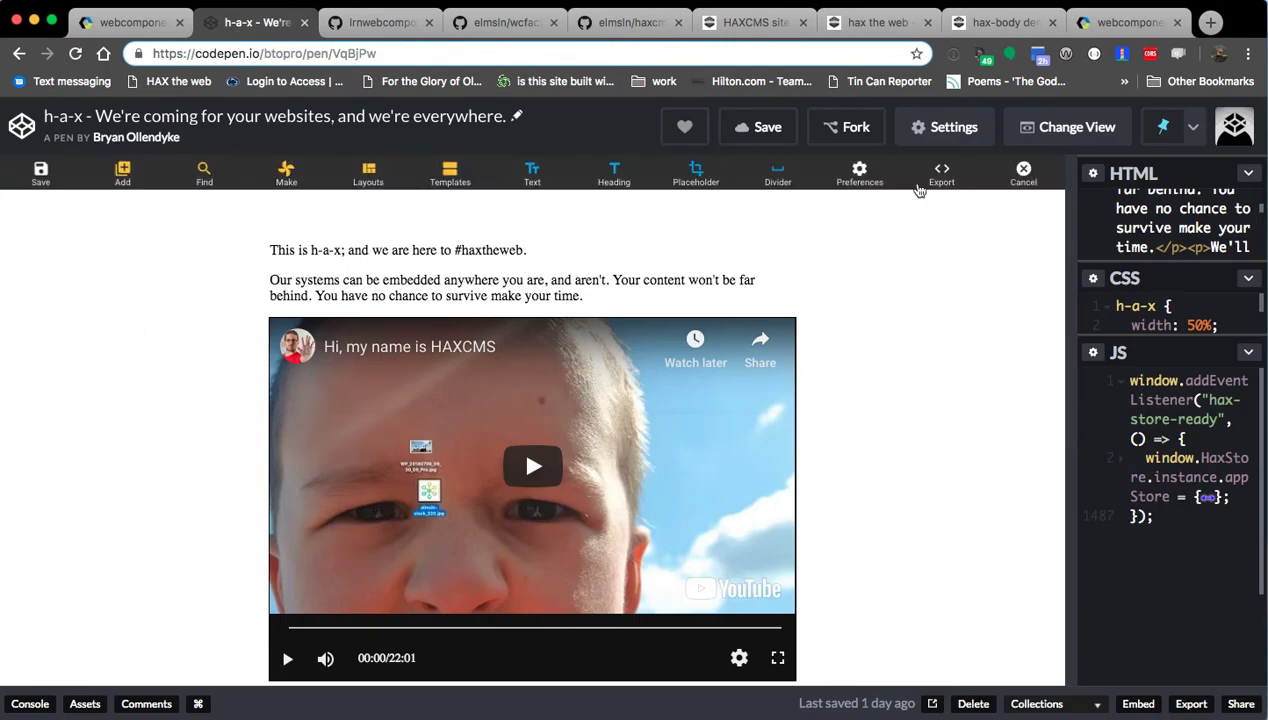
left_click(940, 174)
key("super+a")
key("super+v")
left_click(924, 612)
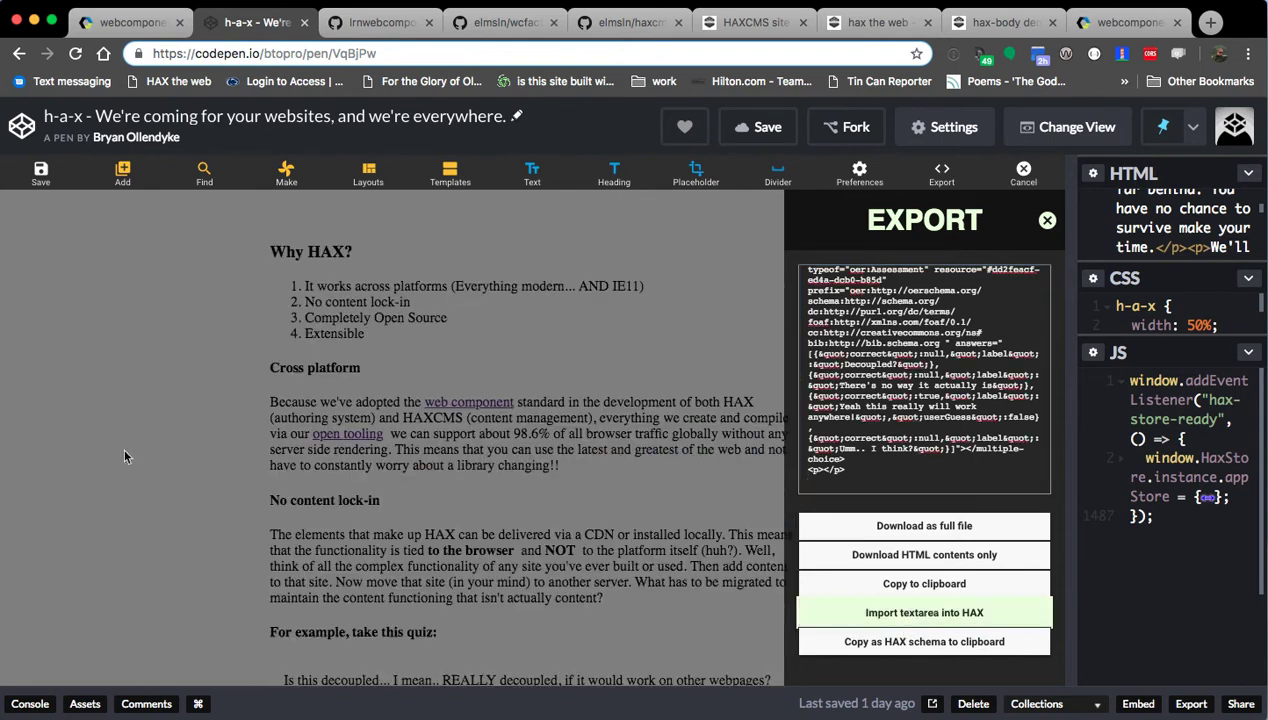
Tick 'Yeah this really will work anywhere!' and check that the quiz answers 'Great job!'.
scroll(141, 454, "down", 5)
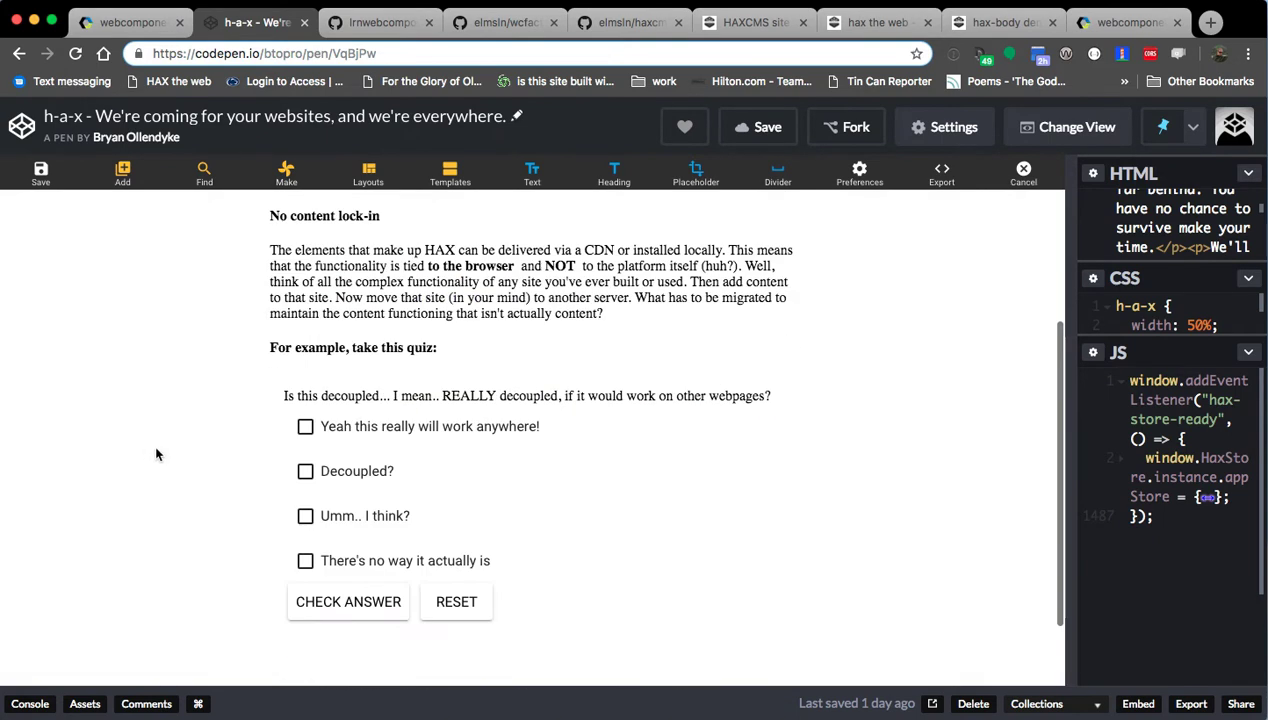
left_click(375, 424)
left_click(347, 600)
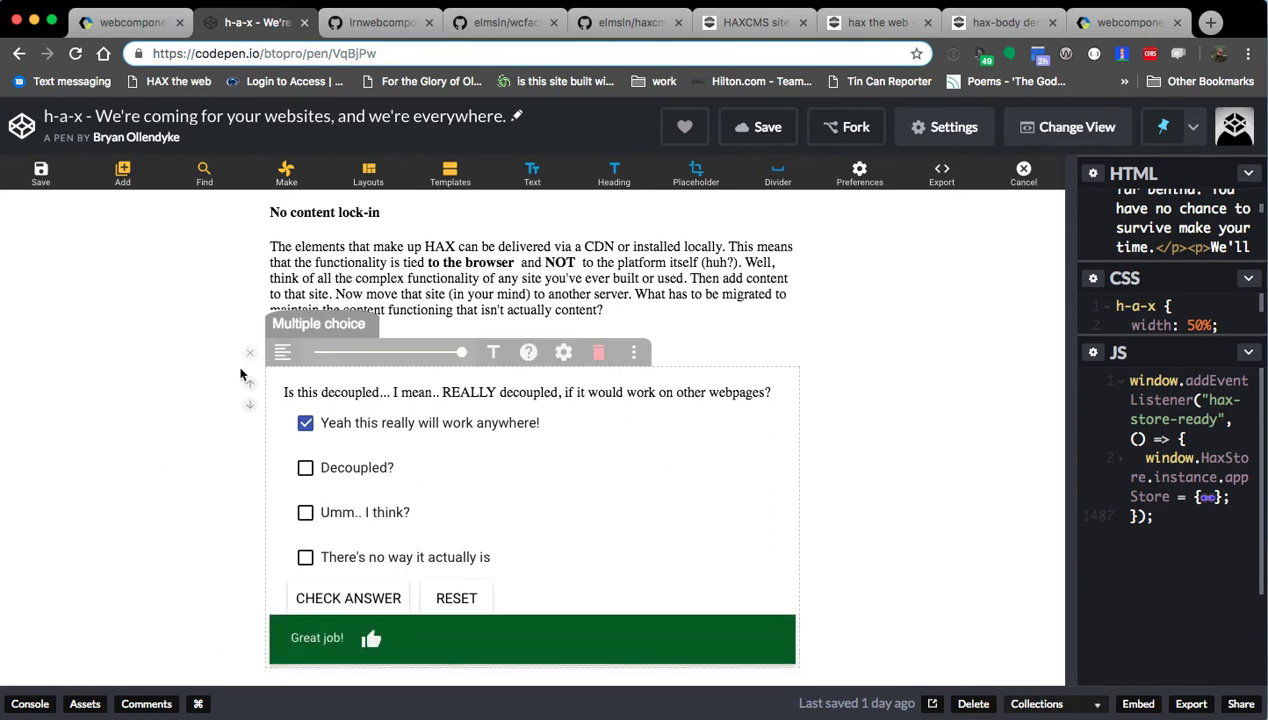
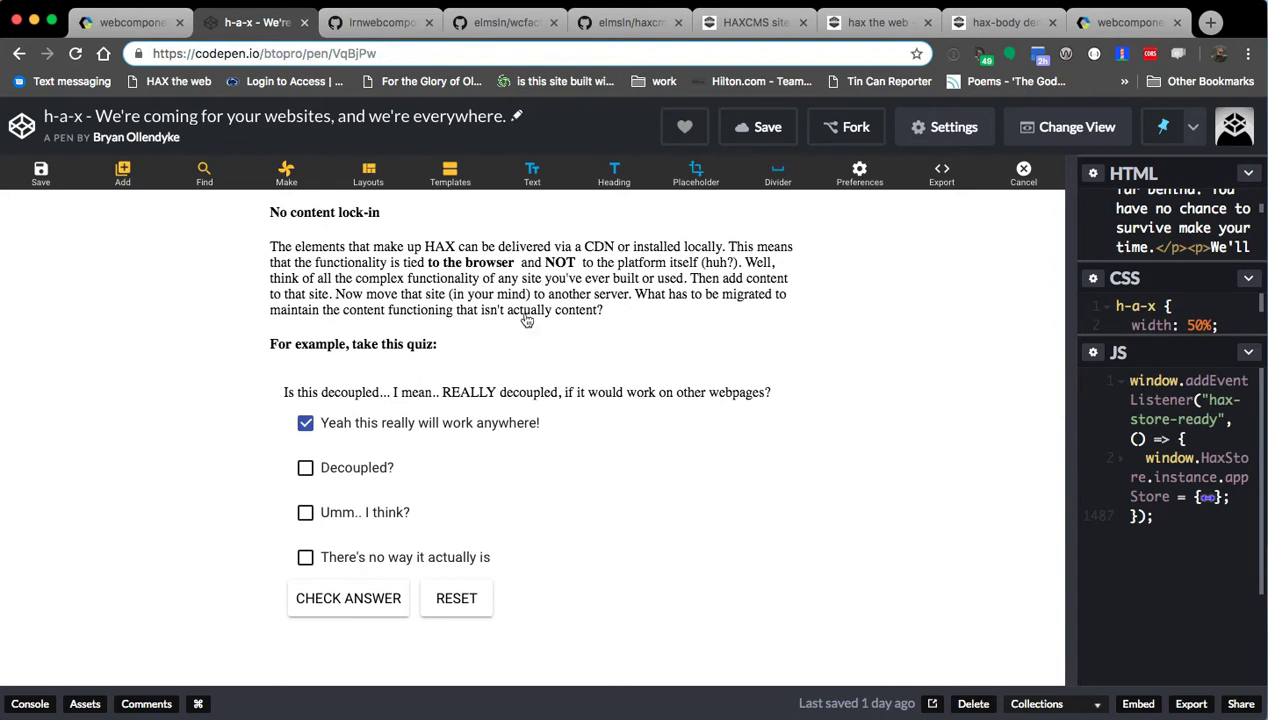
Review the quiz pen's exported HTML in CodePen, then go to the hax-body demo page.
left_click(941, 172)
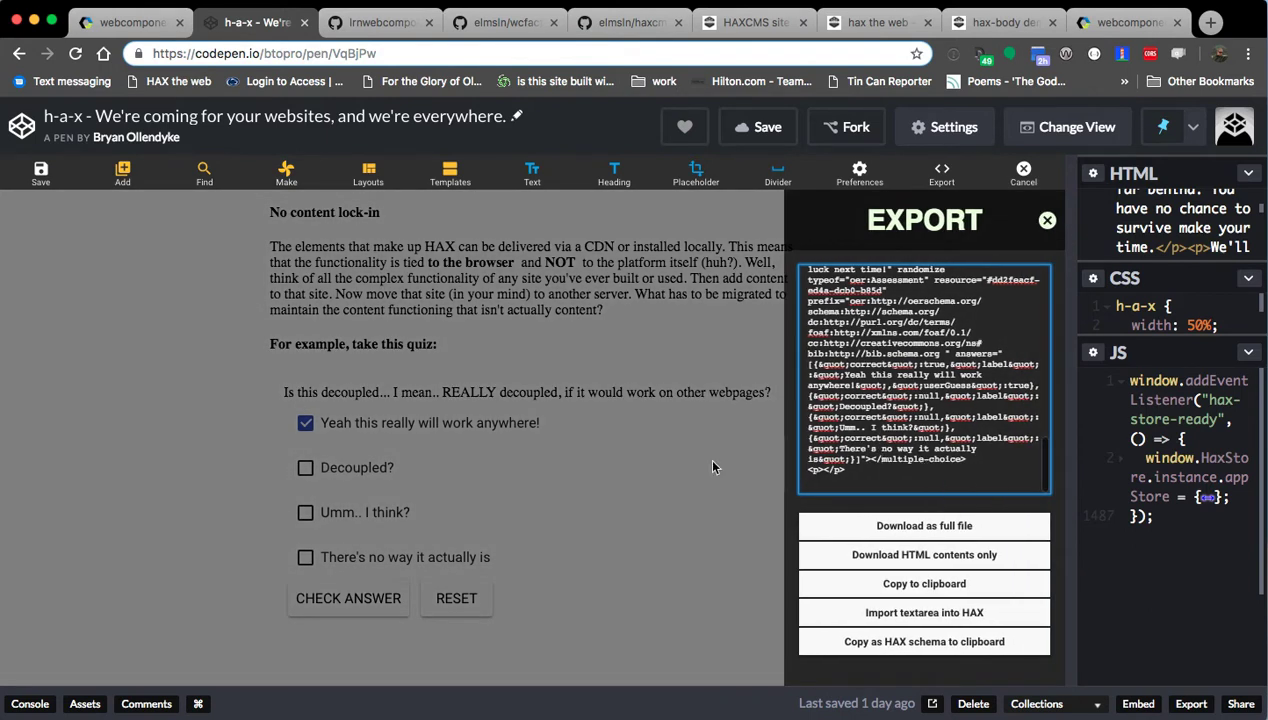
left_click(776, 450)
left_click(998, 25)
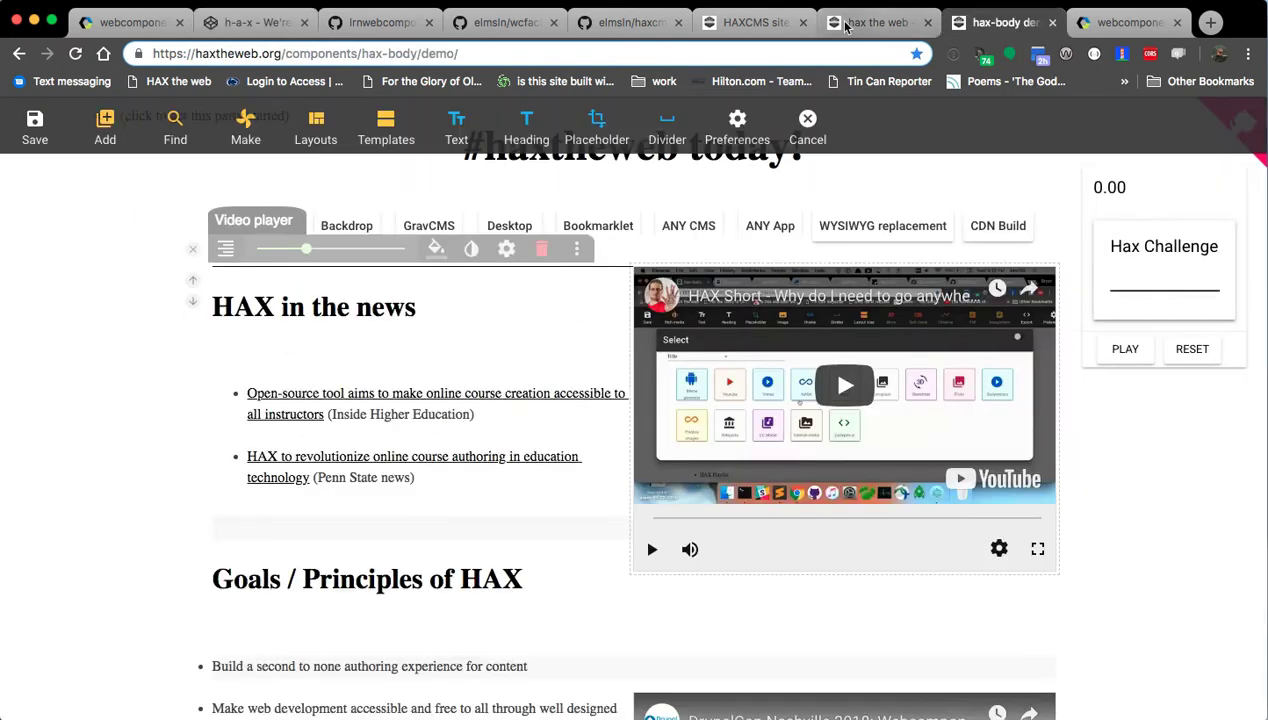
Back on the local site, save the Why HAX? page holding the quiz and leave editing mode.
left_click(875, 22)
left_click(730, 438)
scroll(725, 440, "up", 6)
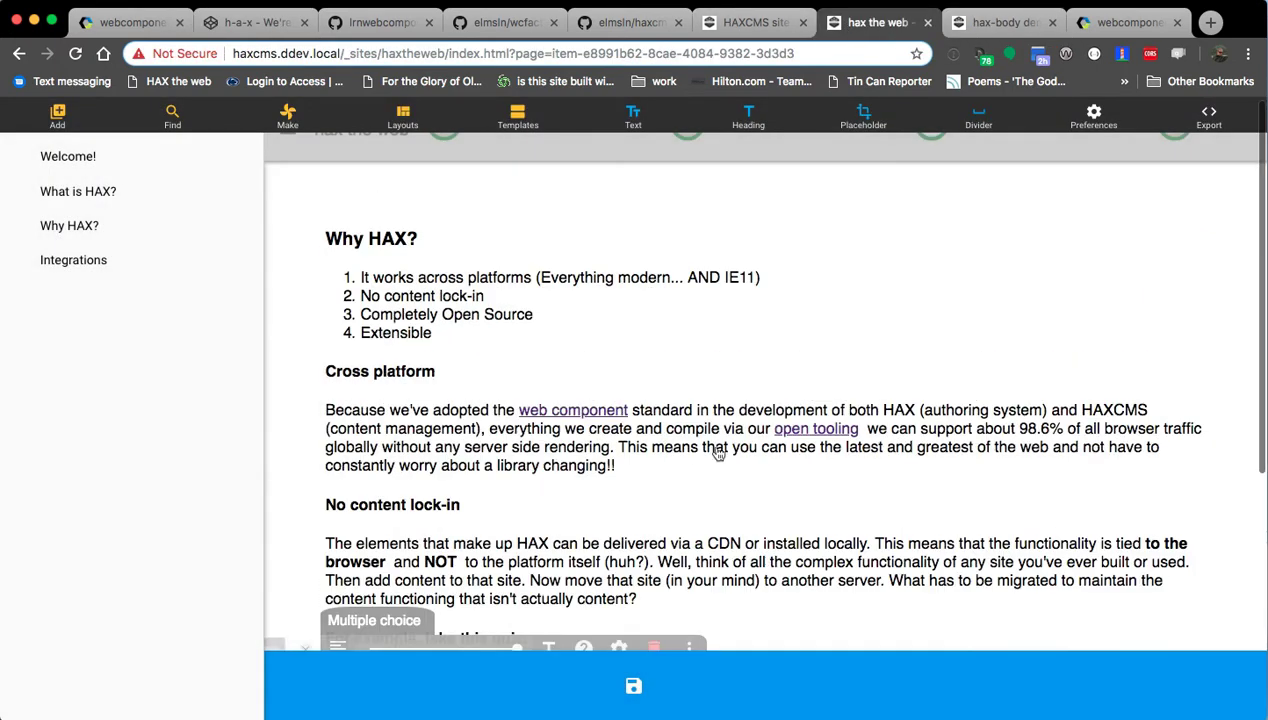
right_click(698, 234)
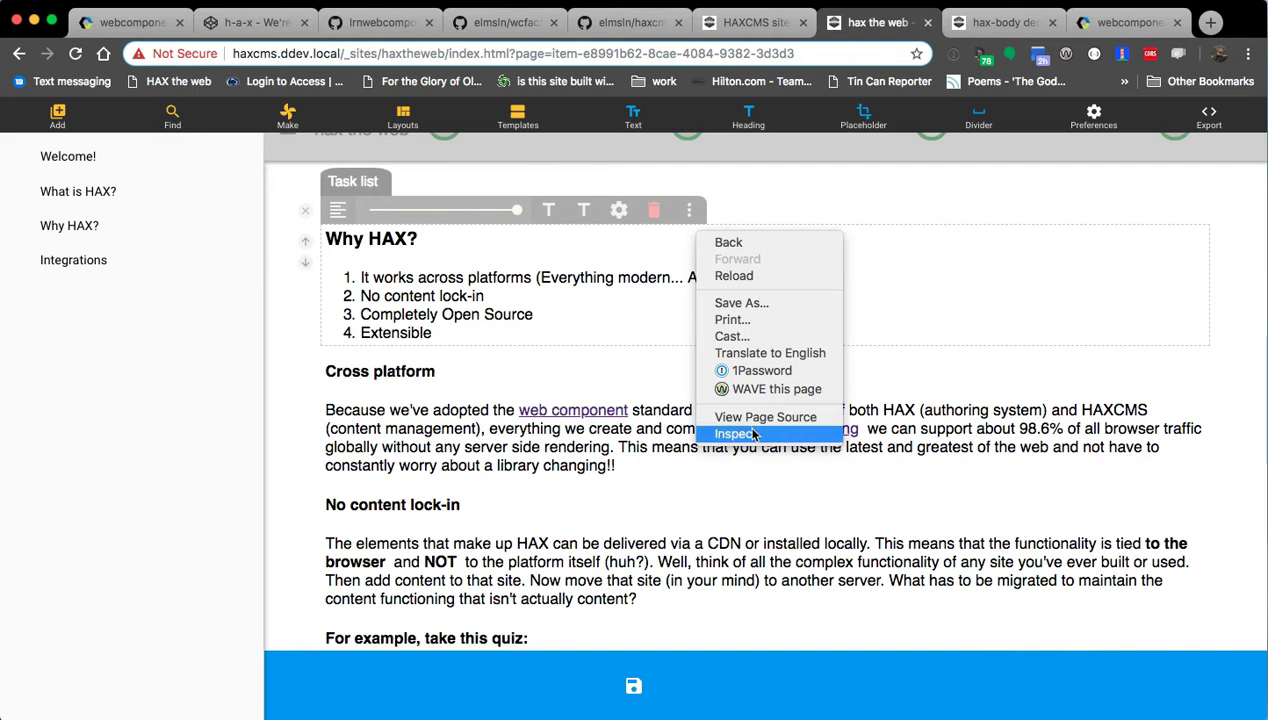
left_click(740, 433)
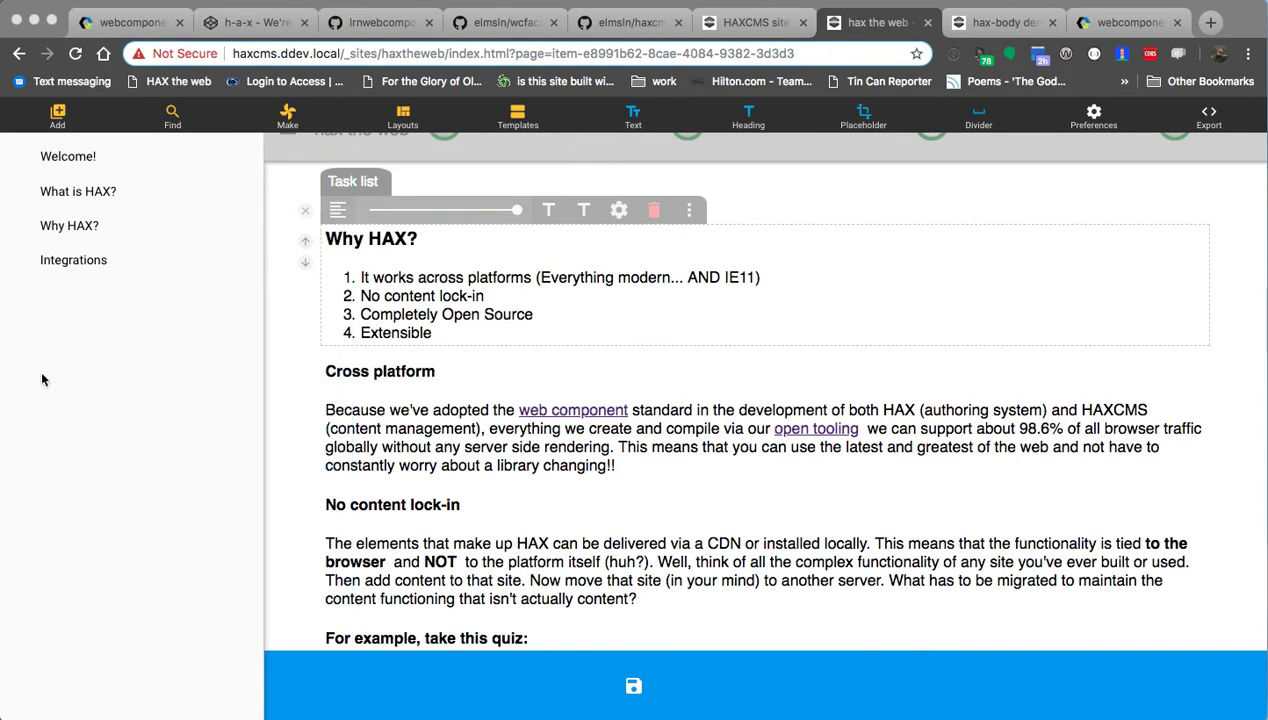
left_click(610, 398)
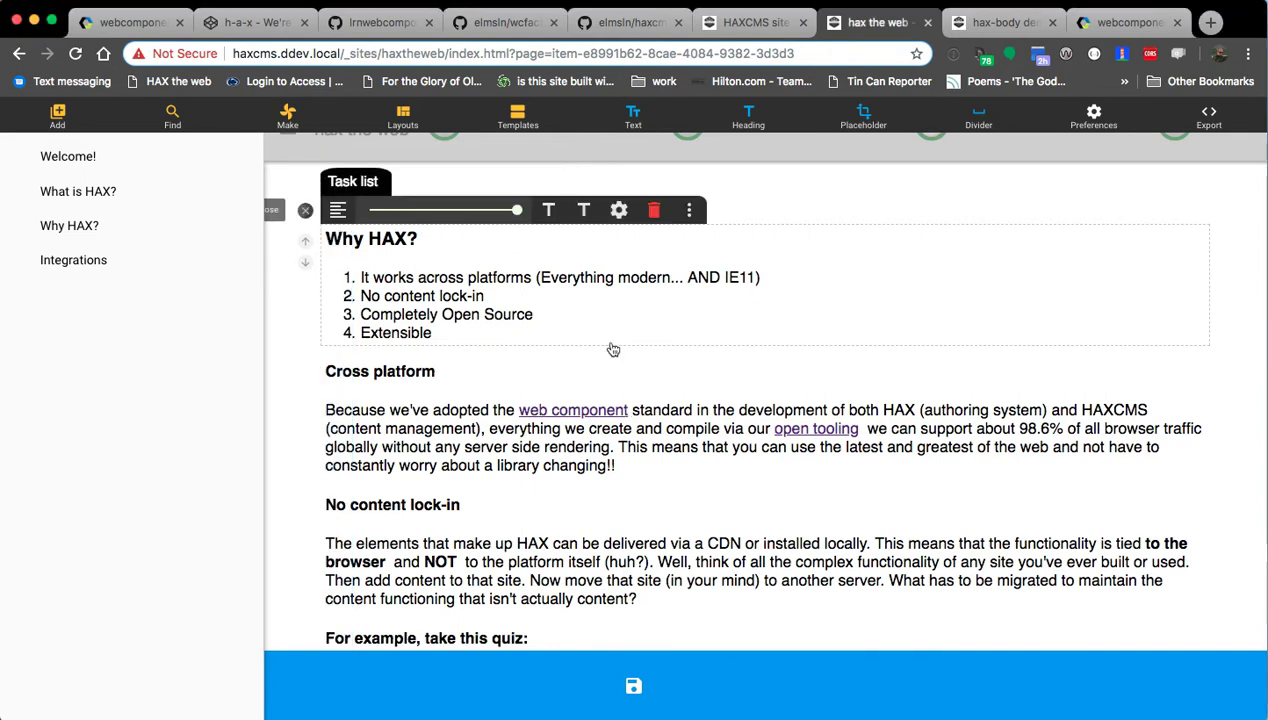
scroll(620, 680, "down", 1)
left_click(638, 683)
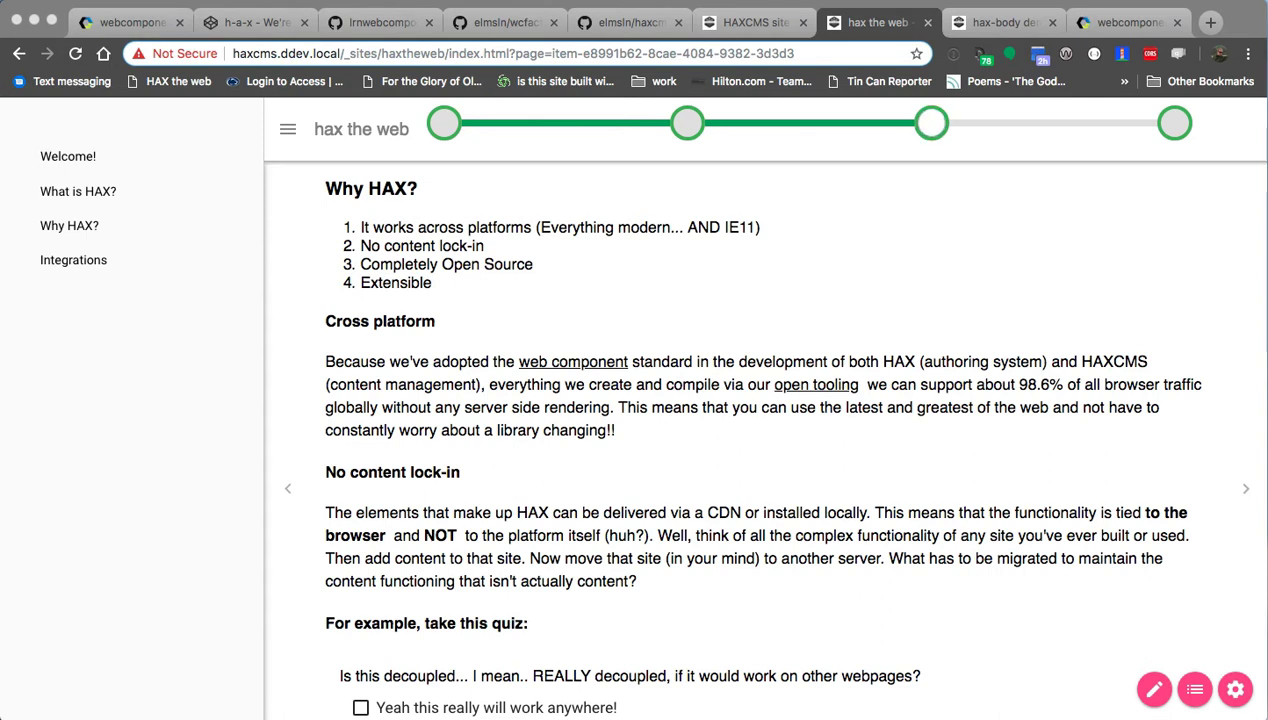
In the site's pages folder, Quick Look the whyhax page's index.html.
key("super+Tab")
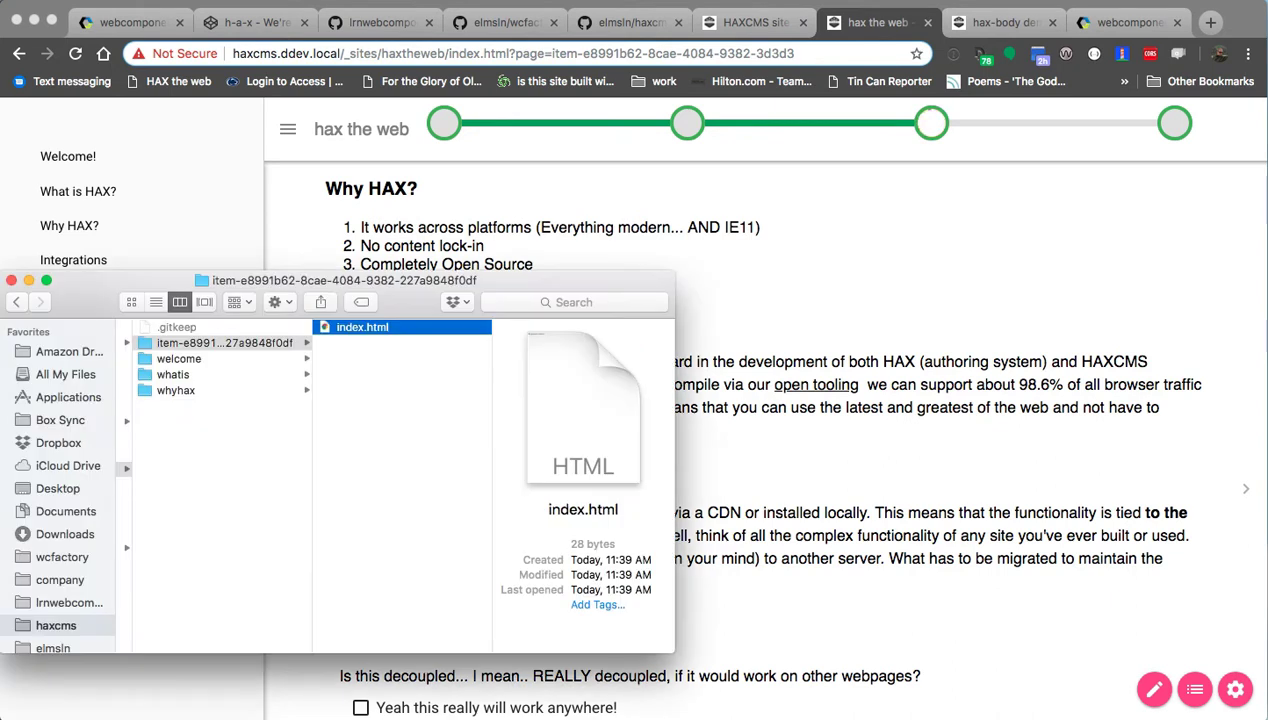
left_click(227, 417)
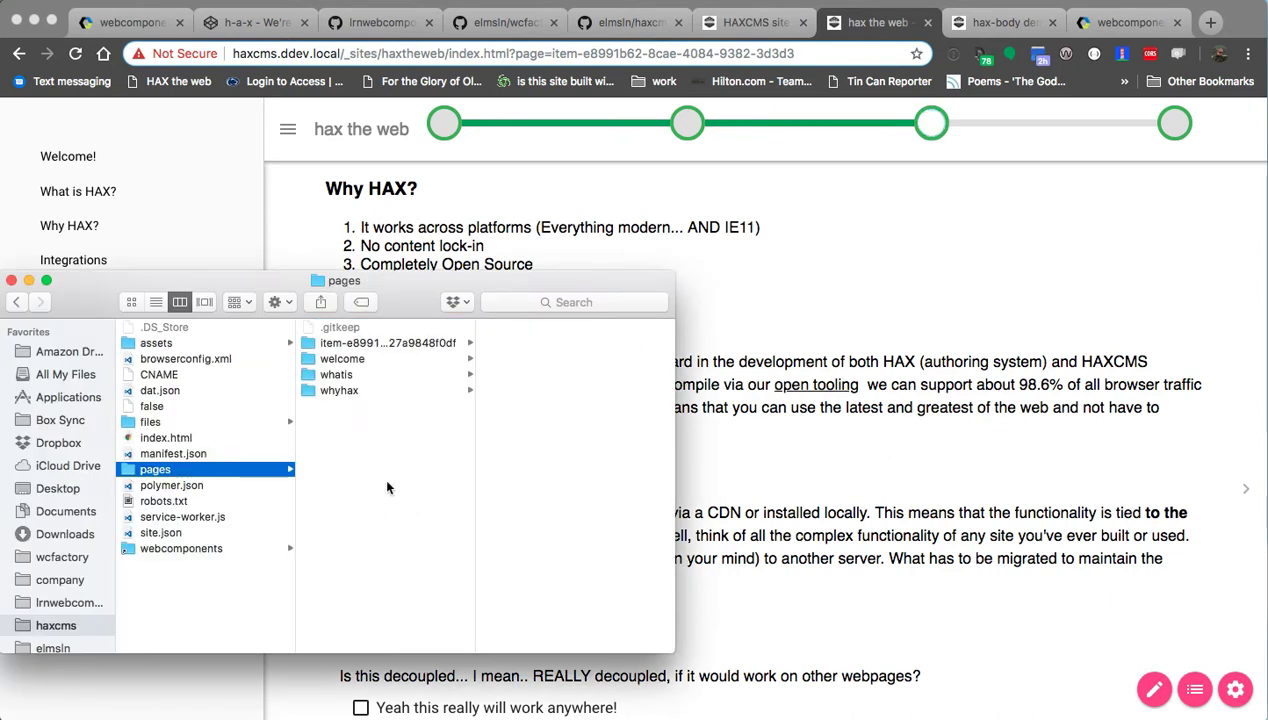
scroll(390, 480, "left", 3)
scroll(378, 475, "right", 3)
left_click(367, 390)
left_click(520, 328)
key("space")
Preview the whatis and welcome pages' index.html files.
key("space")
key("Left")
key("Up")
key("Right")
key("space")
key("space")
key("Left")
key("Up")
key("Right")
Preview the new page's index.html with 'My great new content!' and bring up VS Code.
key("space")
key("space")
key("Left")
key("Up")
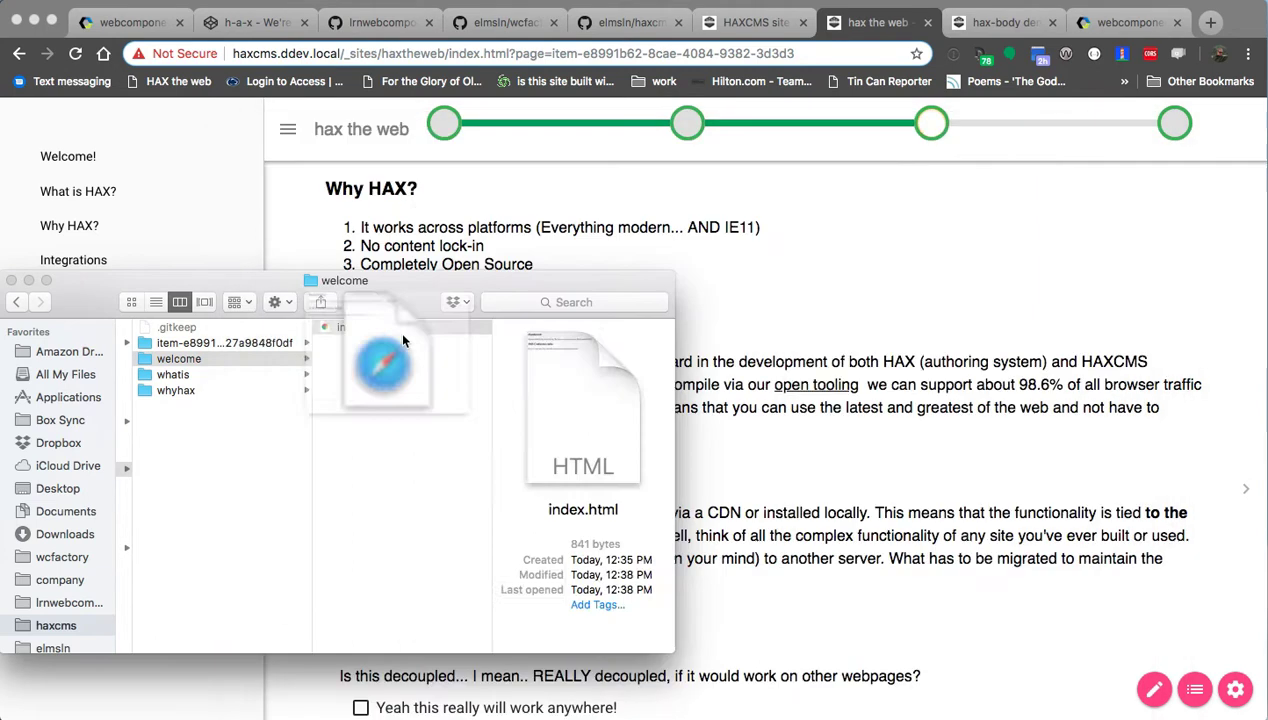
key("Right")
key("space")
key("space")
key("super+Tab")
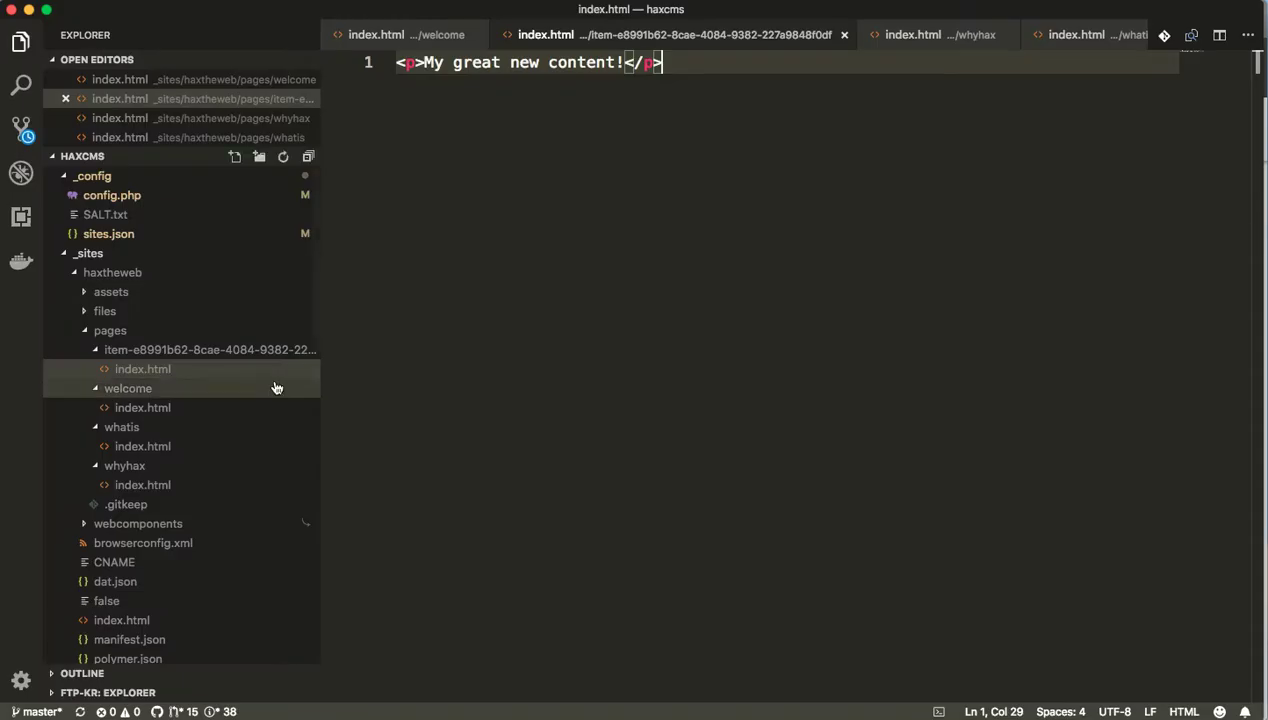
Compare the whyhax, whatis and welcome index.html files in VS Code.
left_click(910, 35)
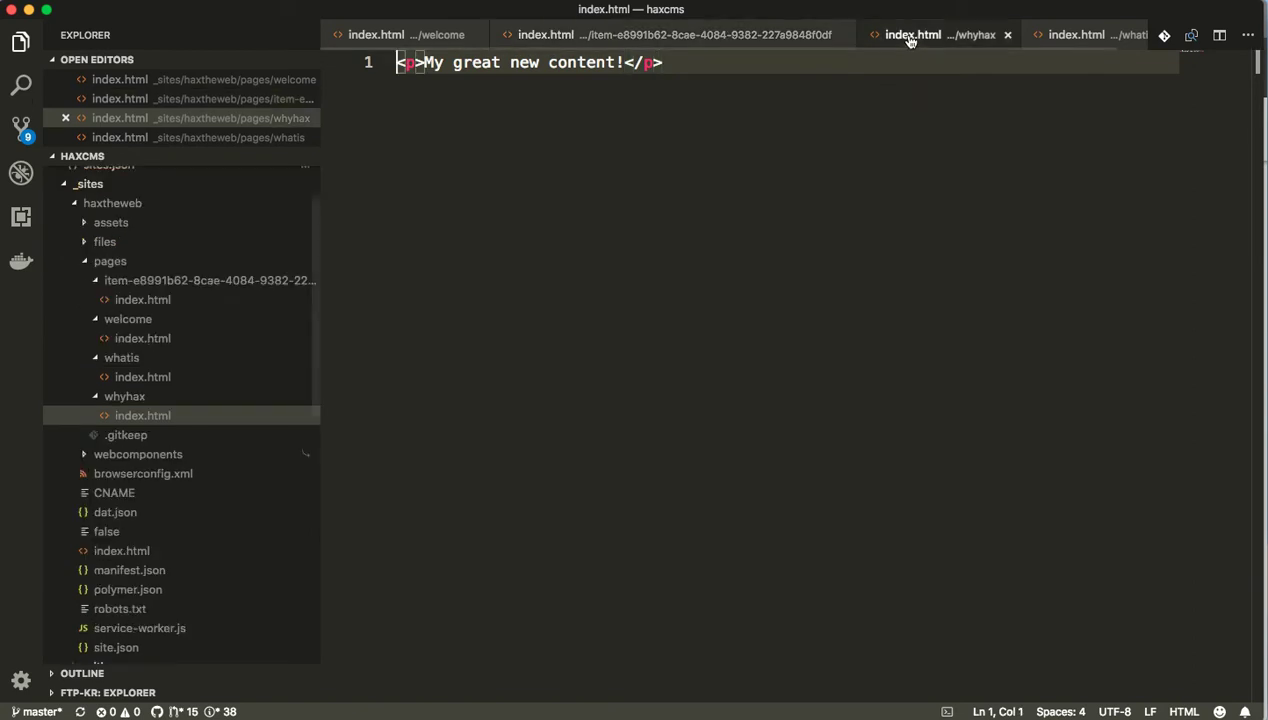
left_click(1076, 35)
scroll(729, 45, "left", 2)
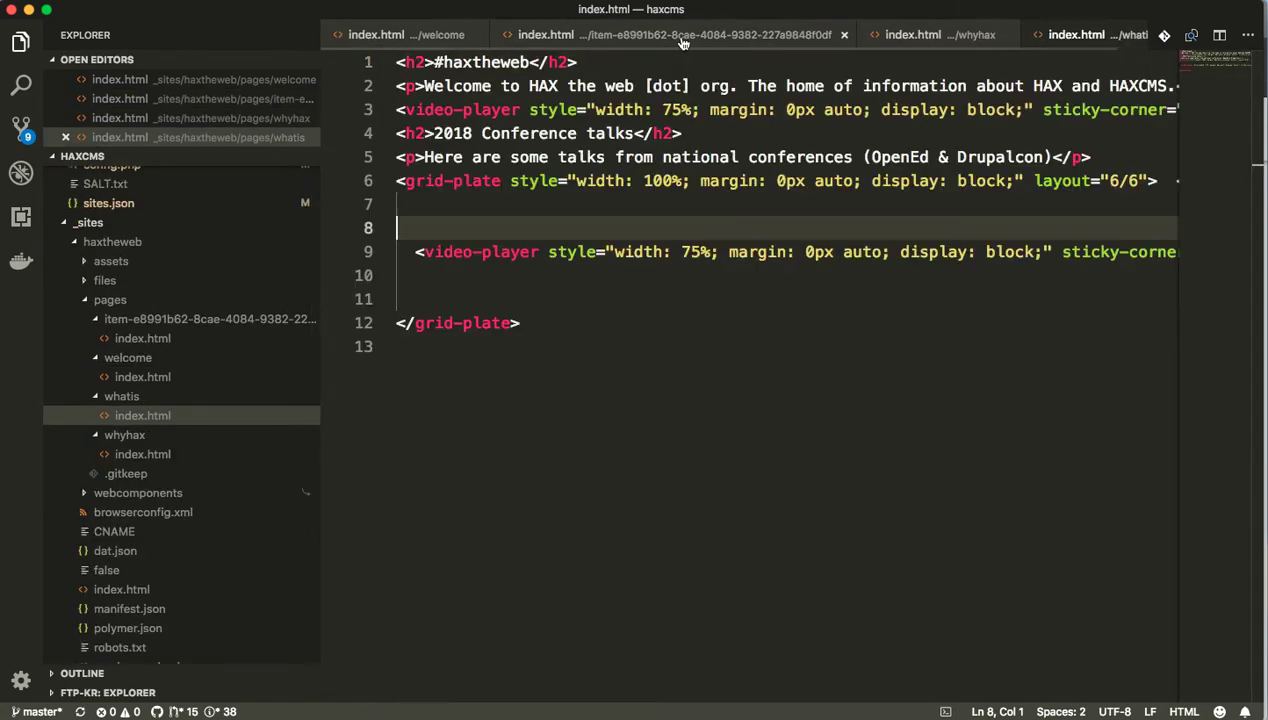
left_click(400, 45)
left_click(692, 228)
left_click(682, 208)
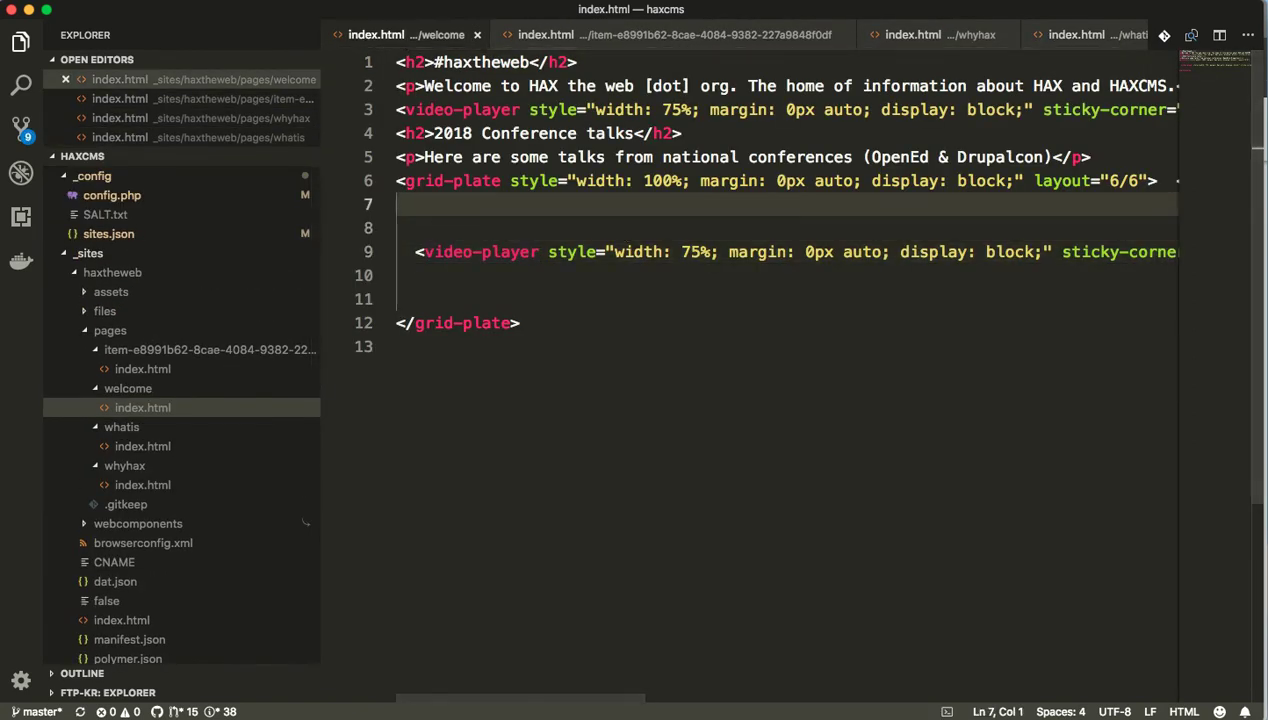
Check the whyhax and whatis folders in Finder, then return to the Why HAX? page in Chrome.
key("super+Tab")
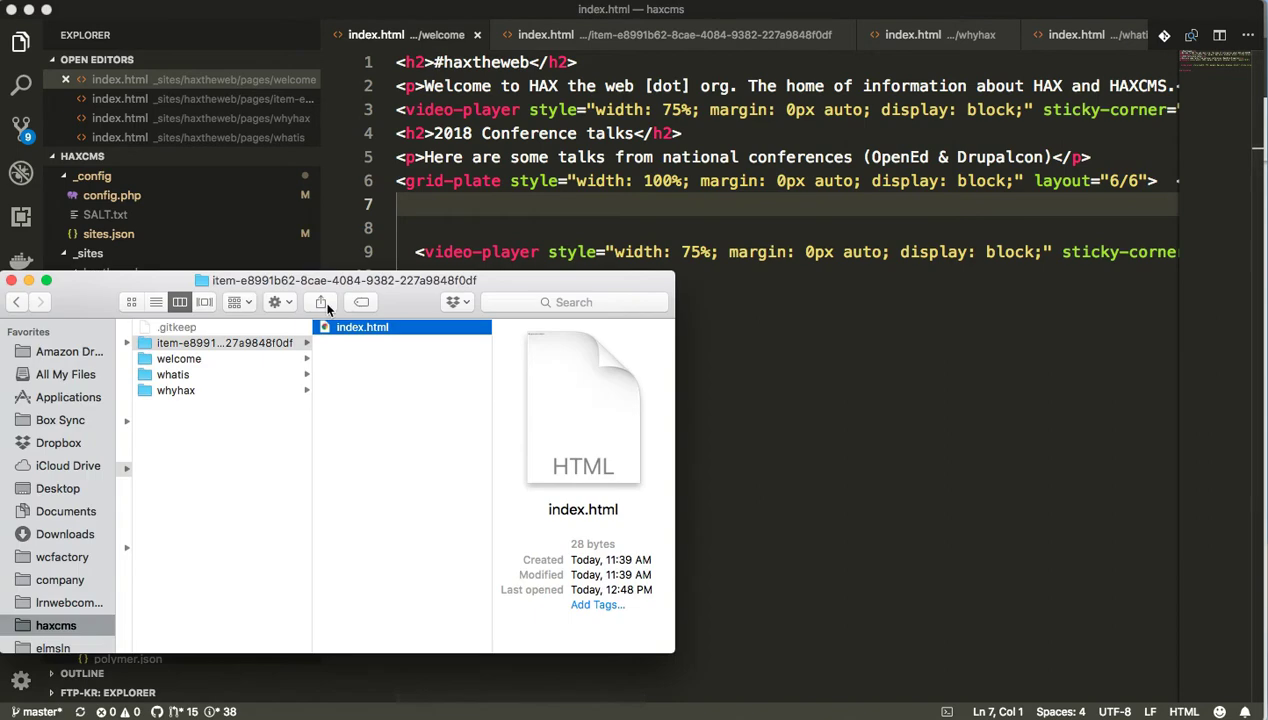
left_click(288, 391)
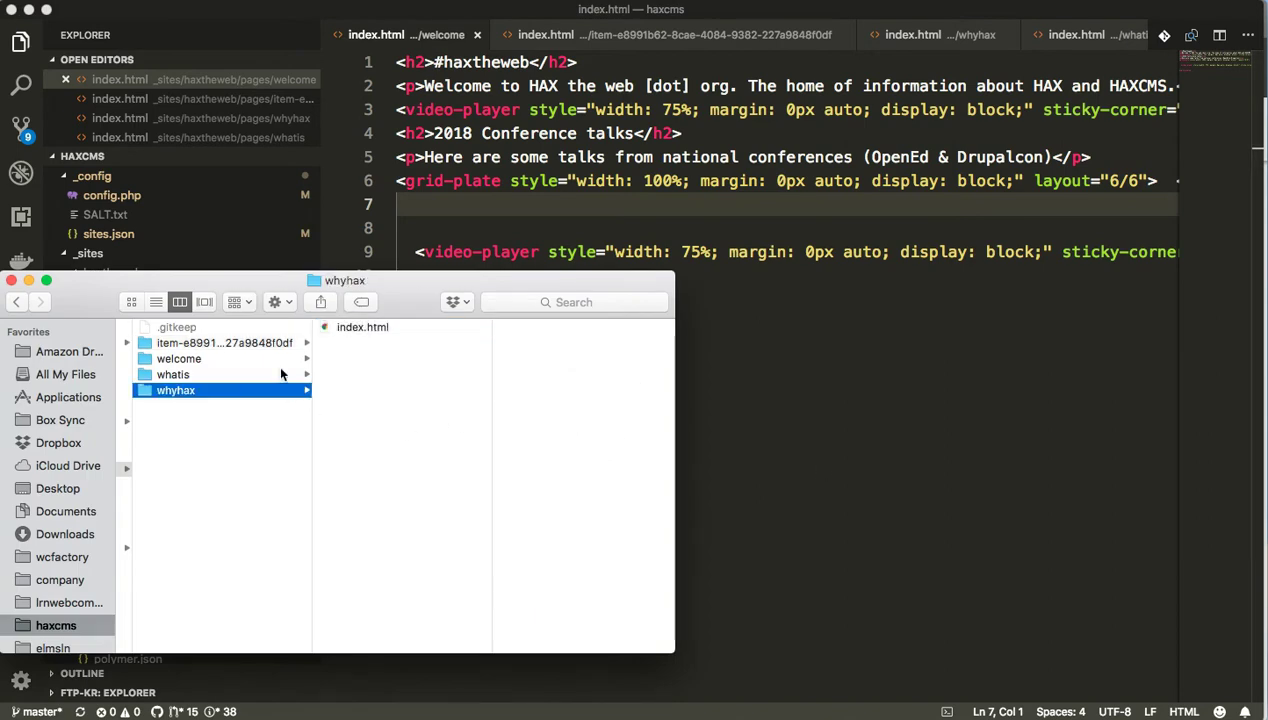
left_click(280, 374)
left_click(364, 328)
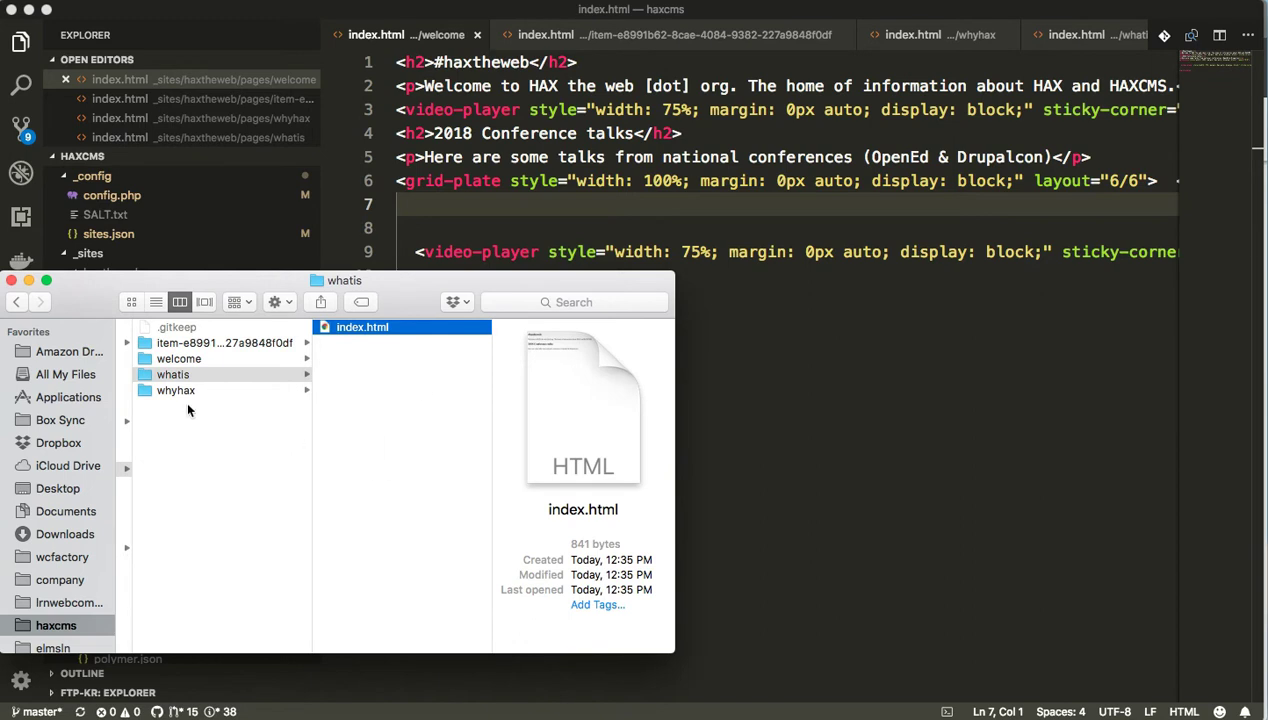
left_click(893, 336)
left_click(594, 222)
left_click(569, 289)
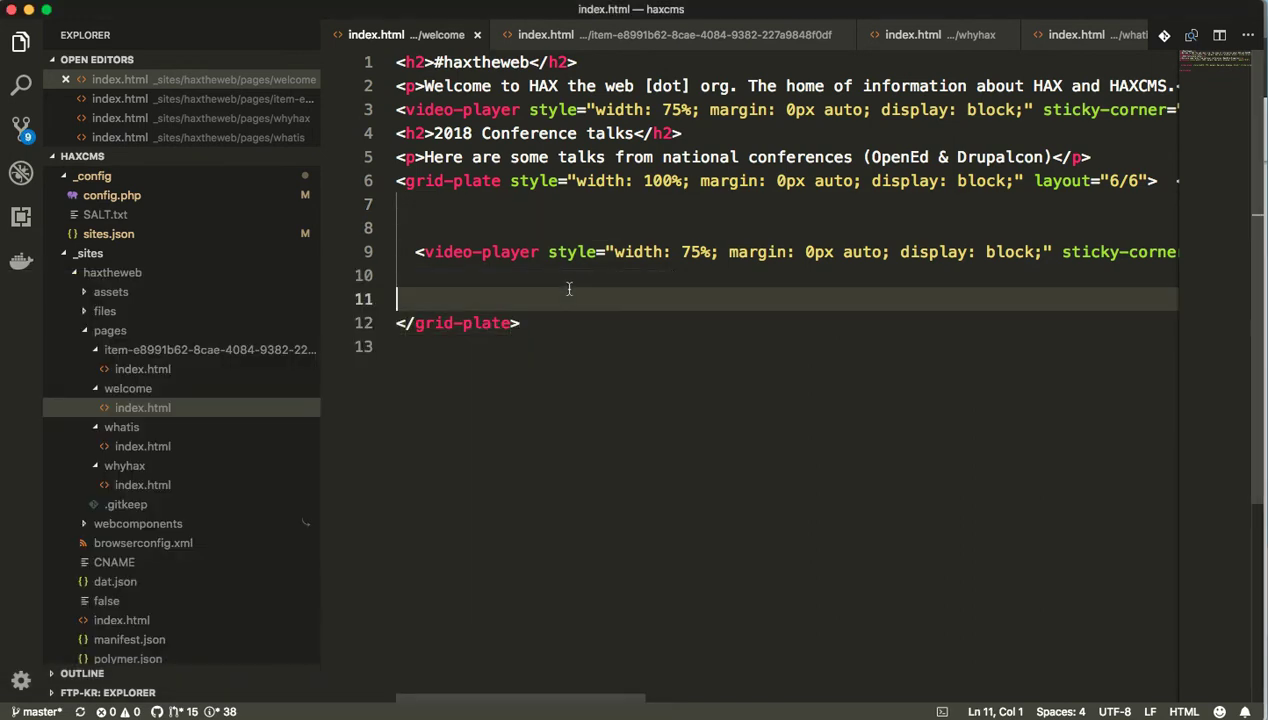
key("super+Tab")
scroll(832, 450, "down", 2)
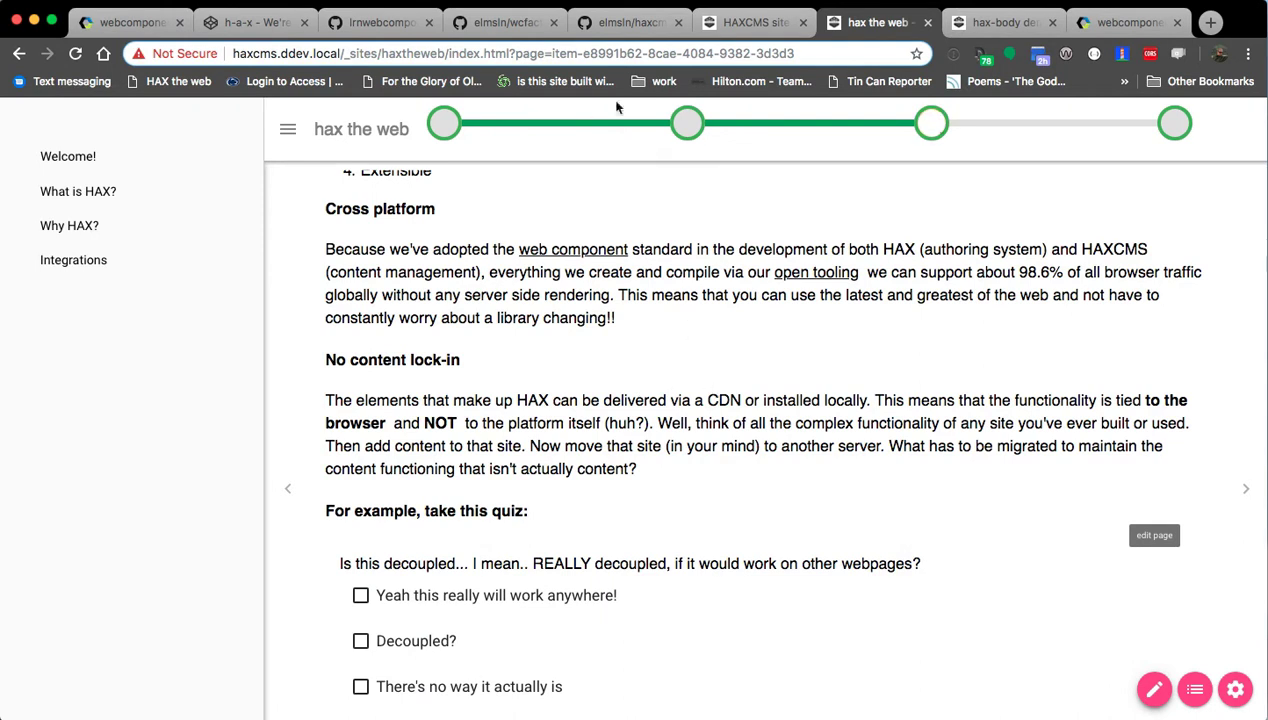
Visit What is HAX?, the conference talks, the first page and Why HAX?, ending on Integrations.
left_click(687, 123)
left_click(932, 126)
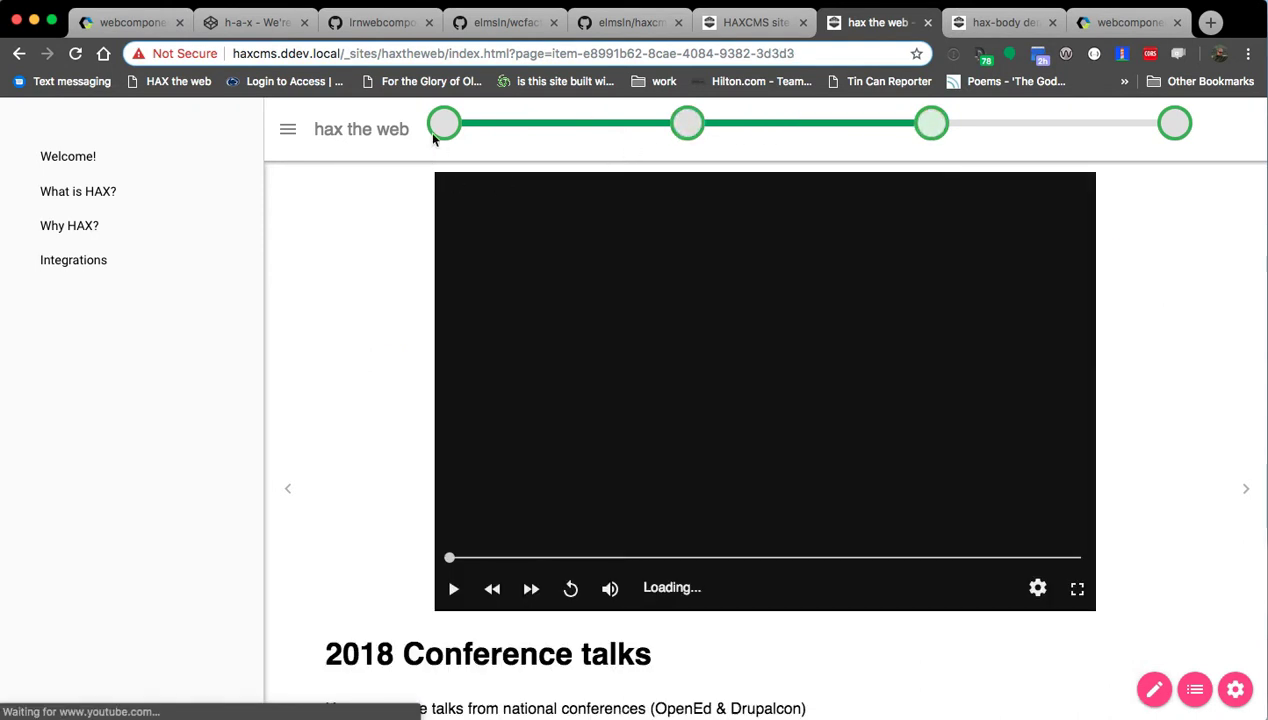
left_click(446, 135)
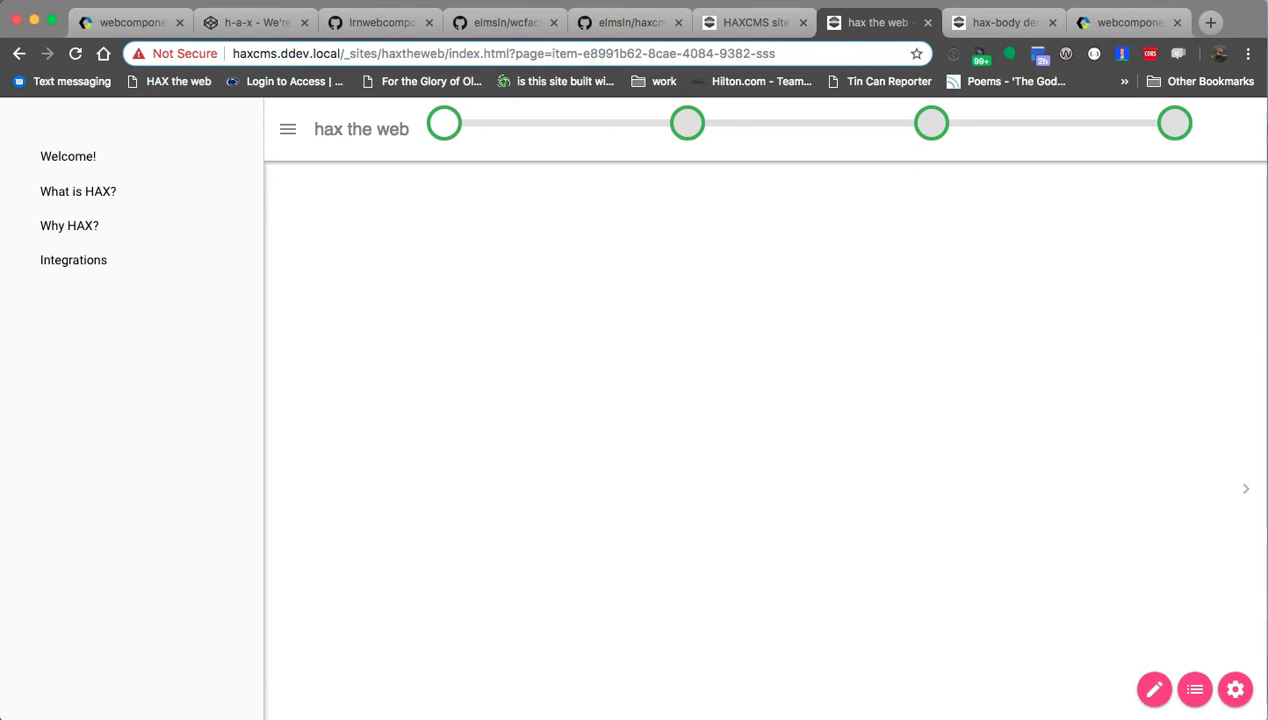
left_click(687, 124)
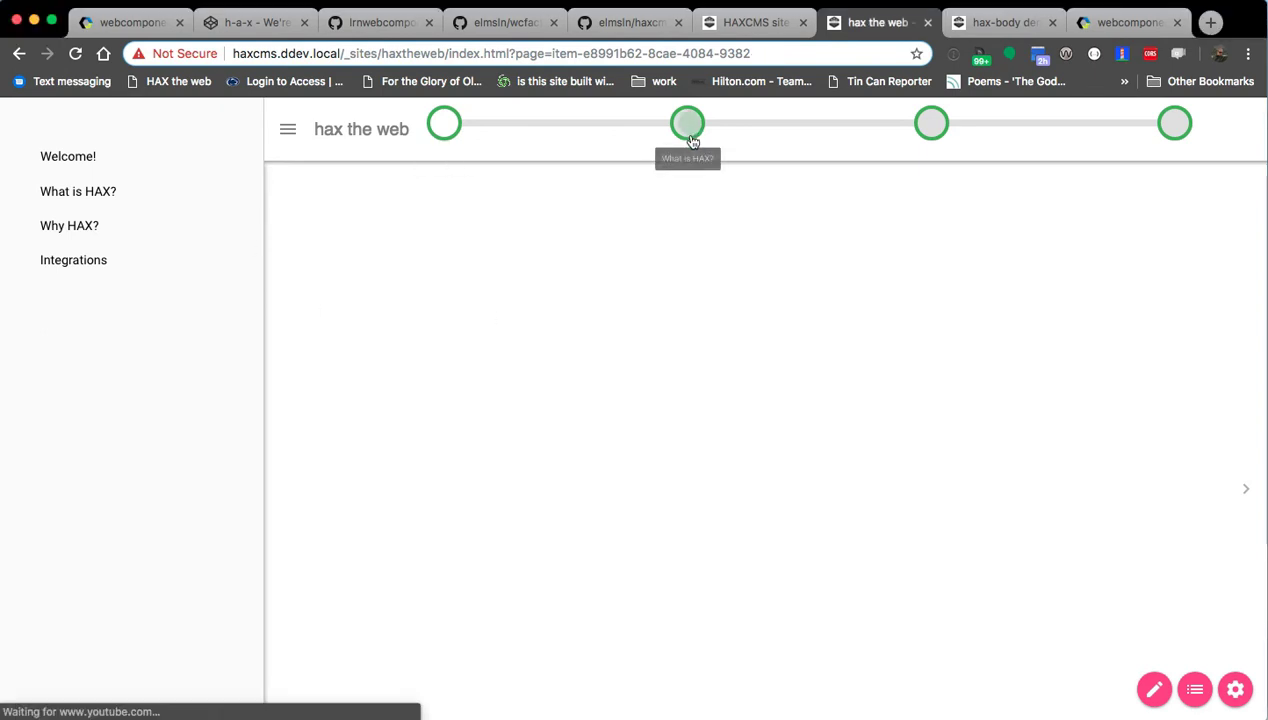
left_click(930, 140)
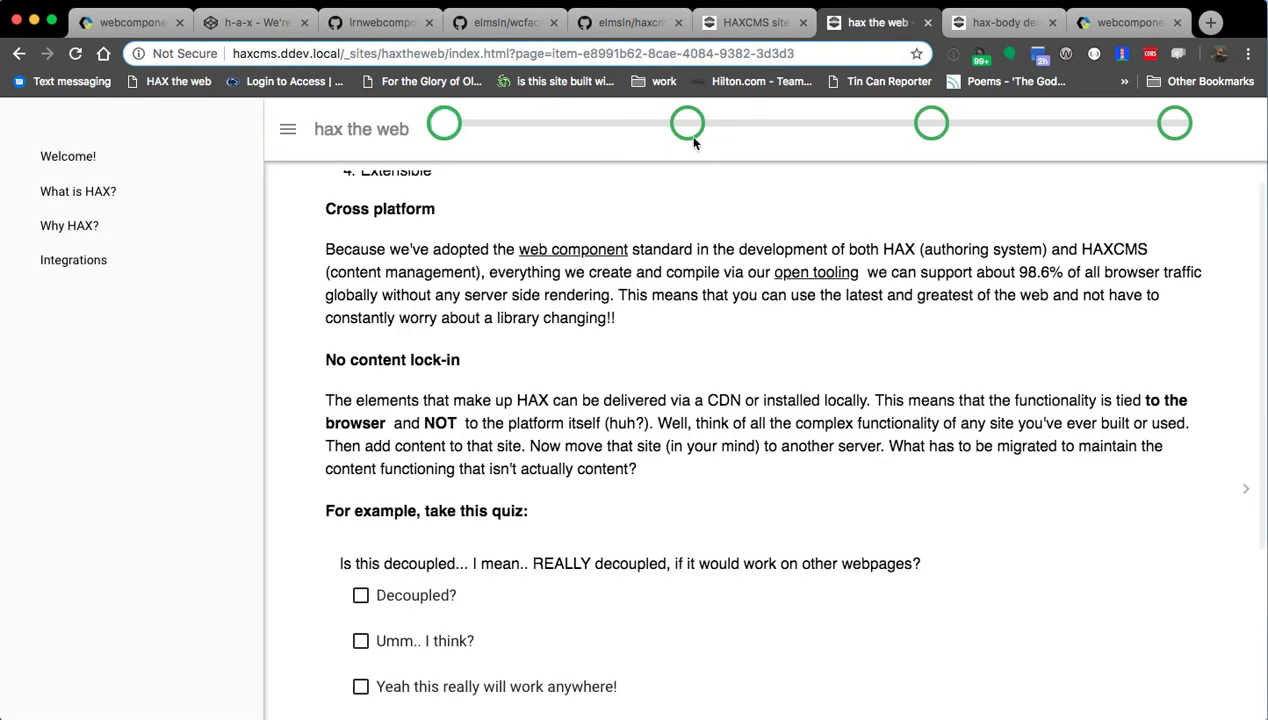
left_click(688, 132)
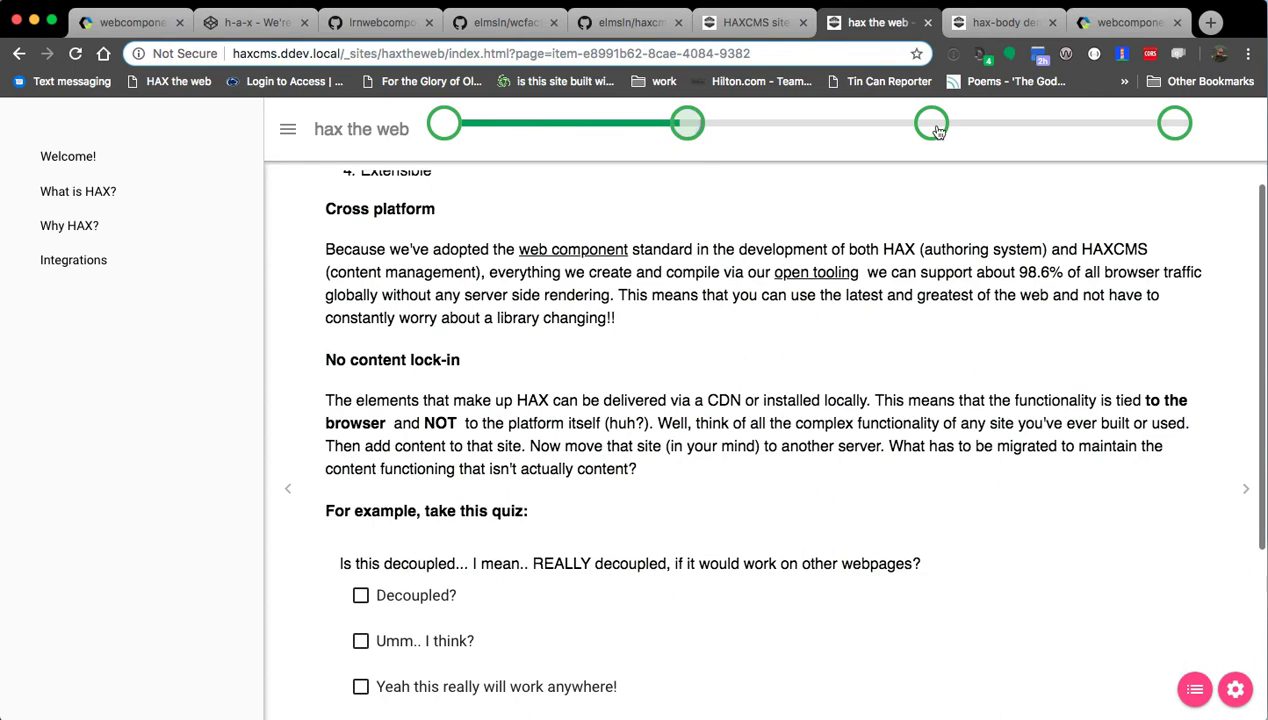
left_click(937, 130)
left_click(692, 133)
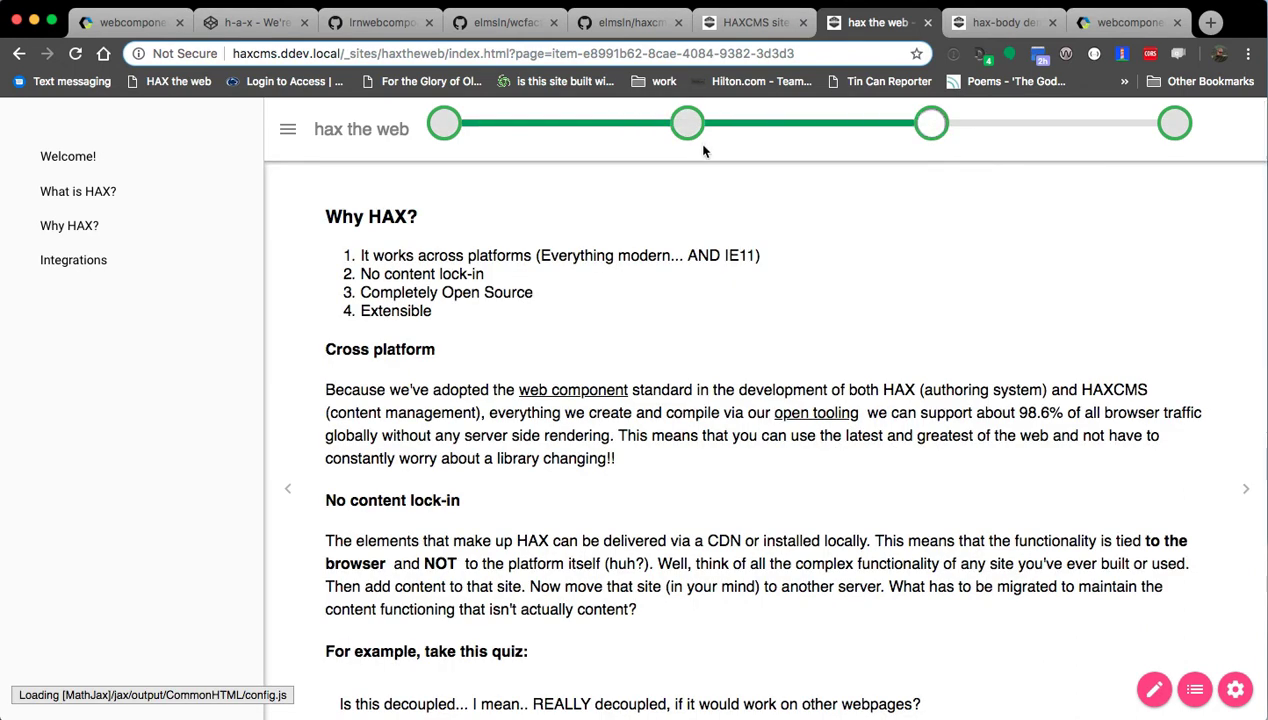
scroll(763, 327, "down", 5)
scroll(753, 332, "up", 5)
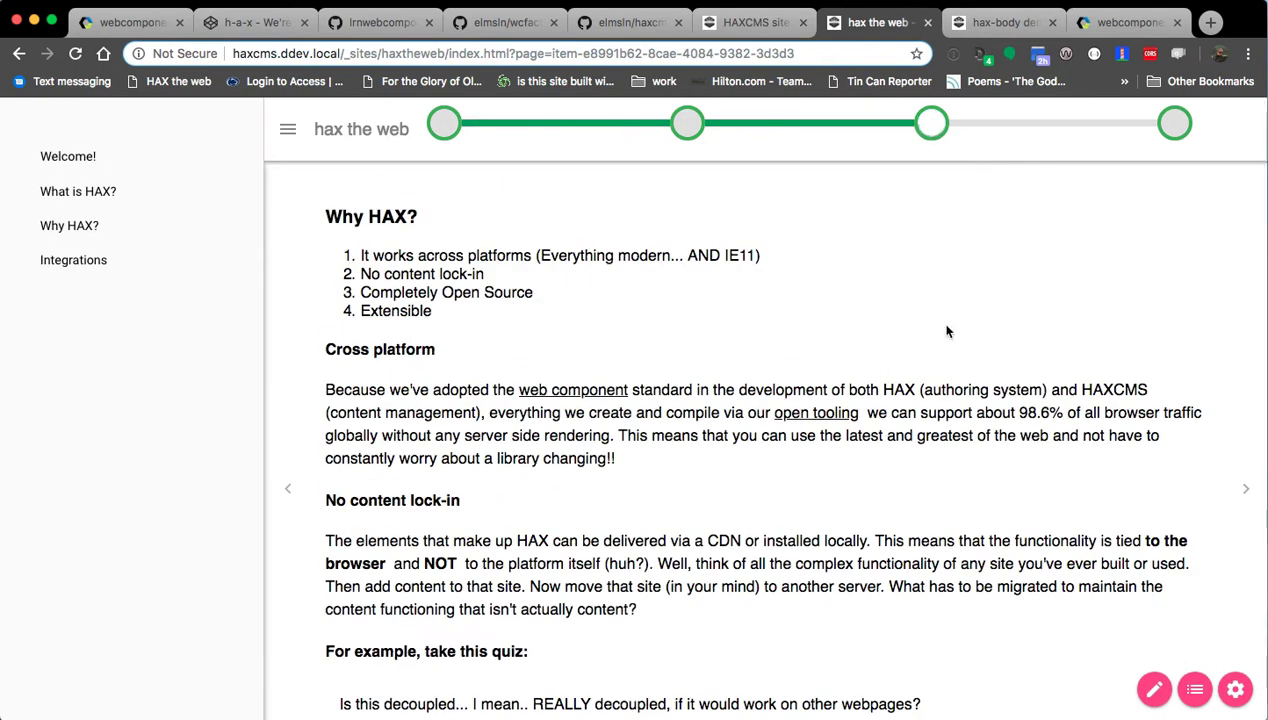
left_click(1173, 130)
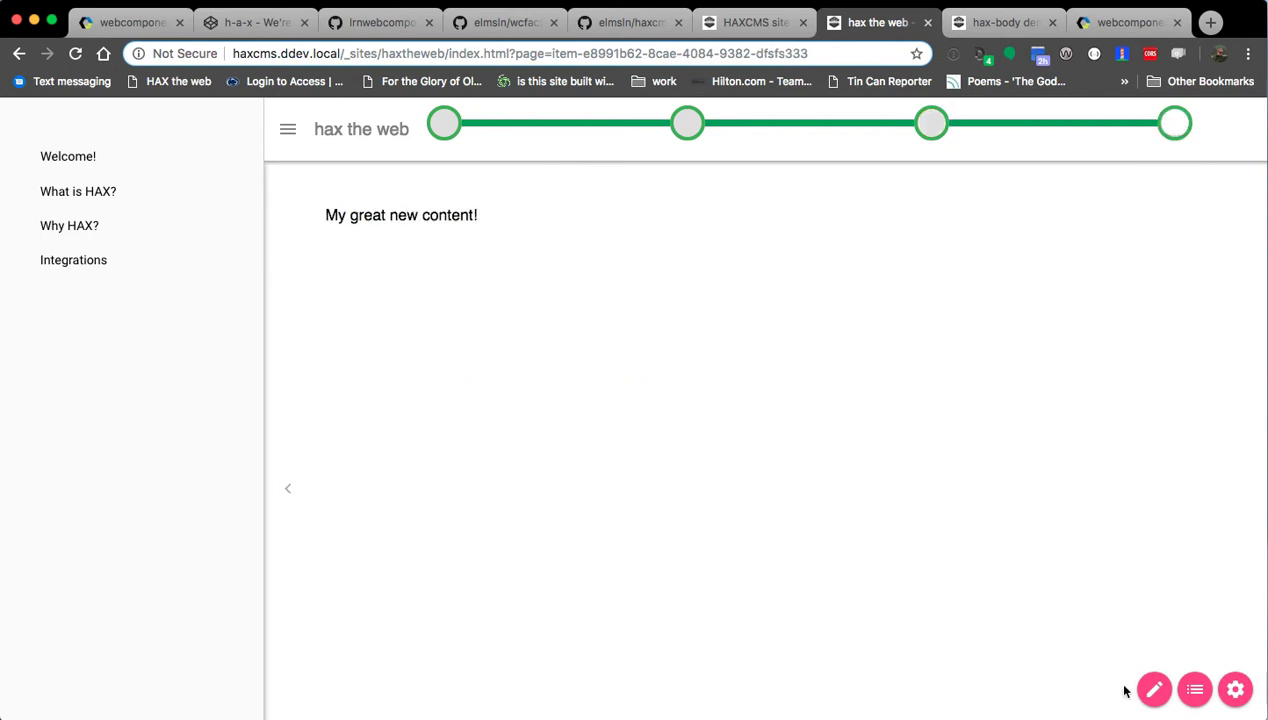
Put Integrations into edit mode and look over the other tabs, including the hax-body demo.
left_click(1154, 689)
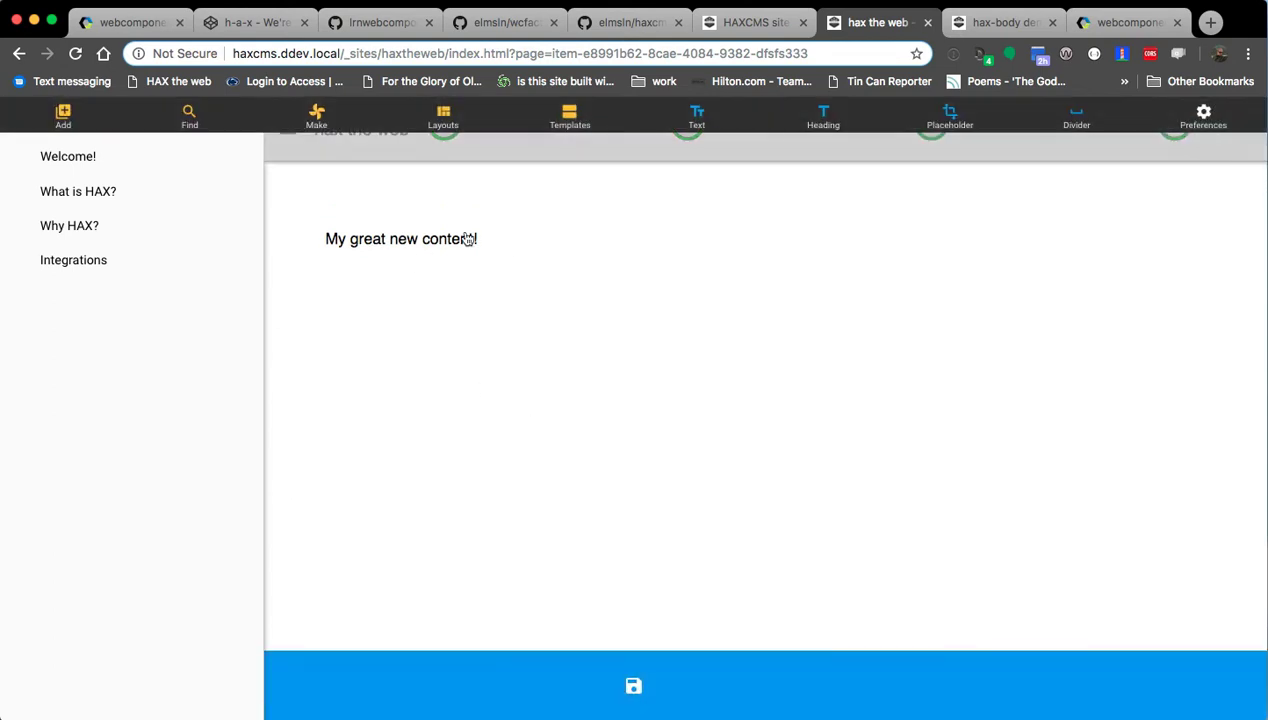
left_click(753, 22)
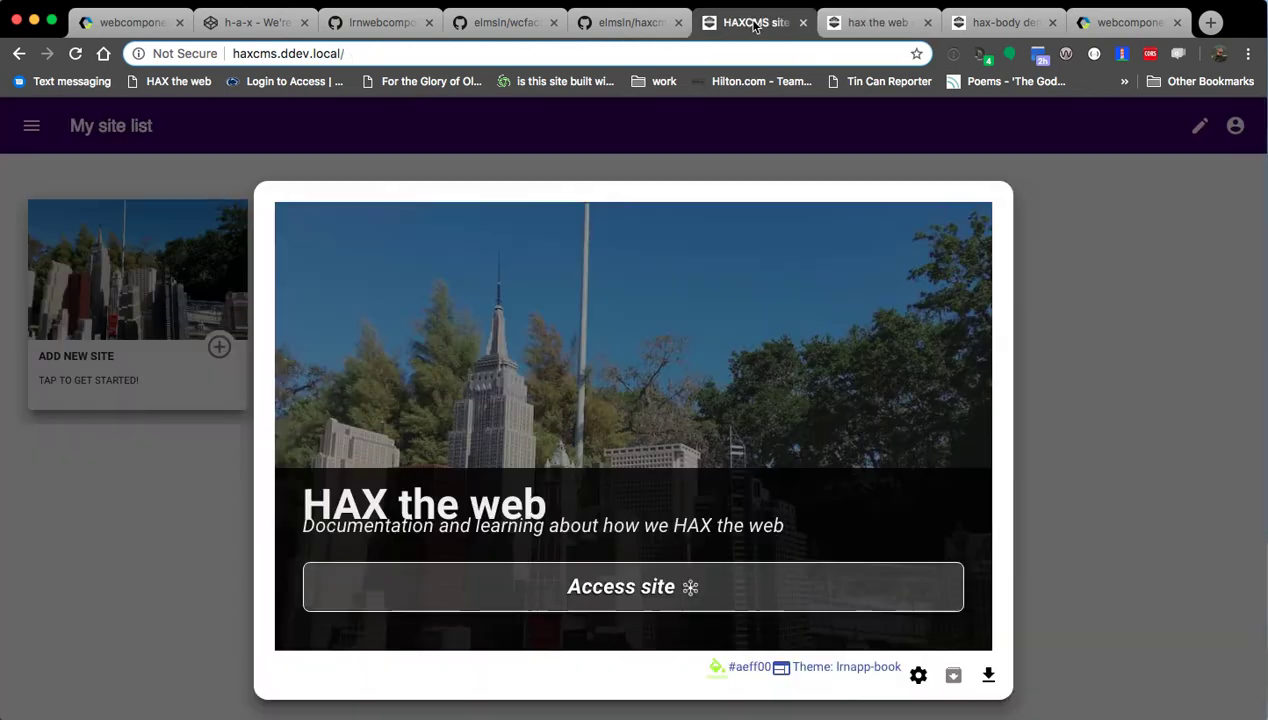
left_click(630, 22)
left_click(875, 22)
left_click(995, 22)
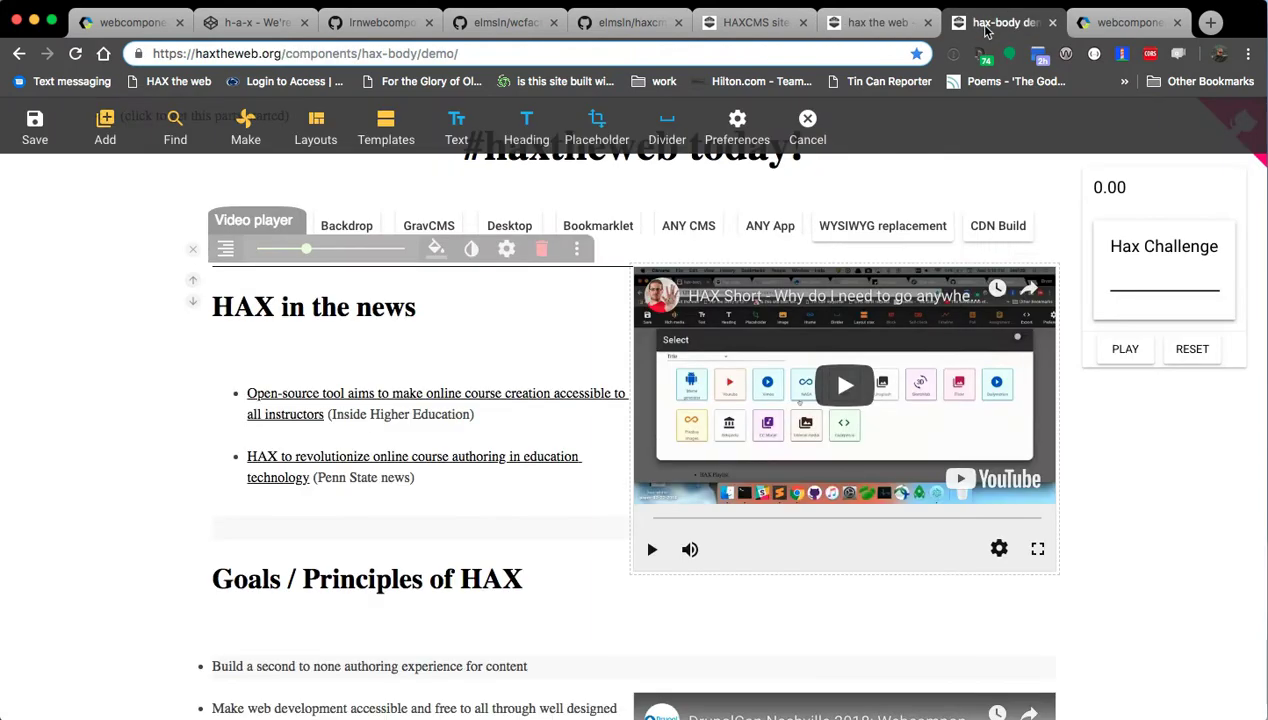
left_click(193, 249)
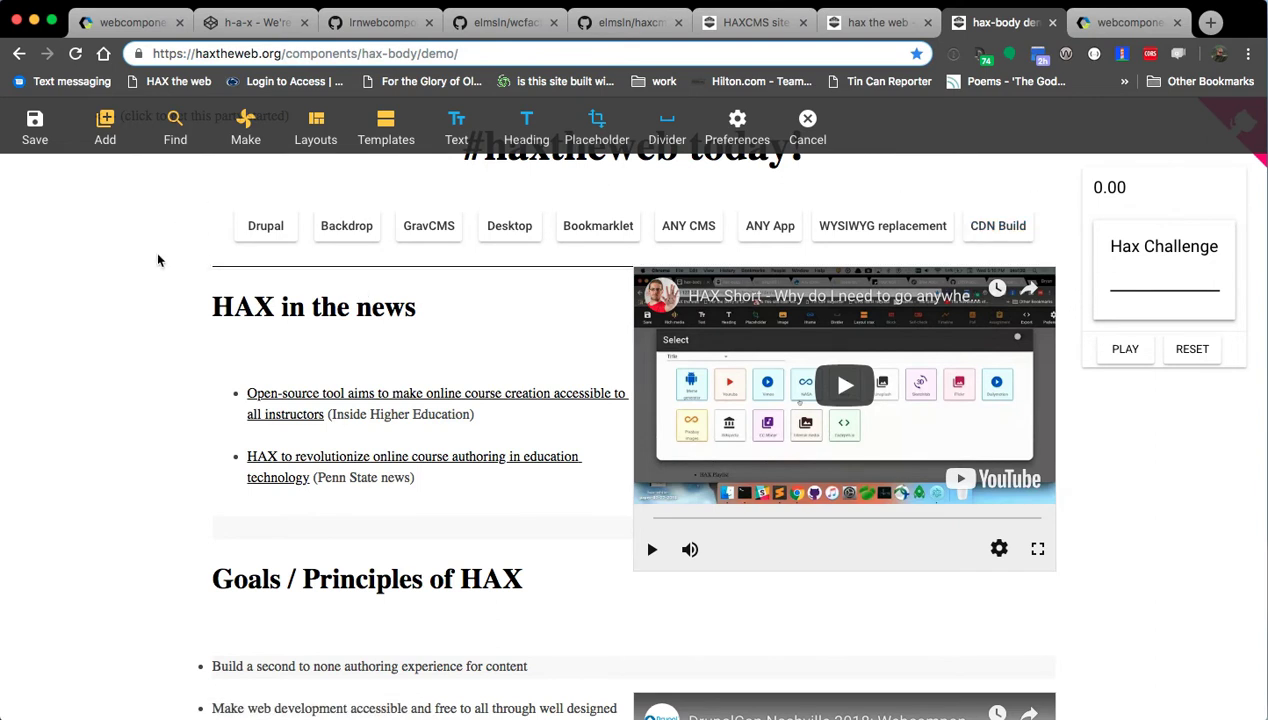
left_click(884, 24)
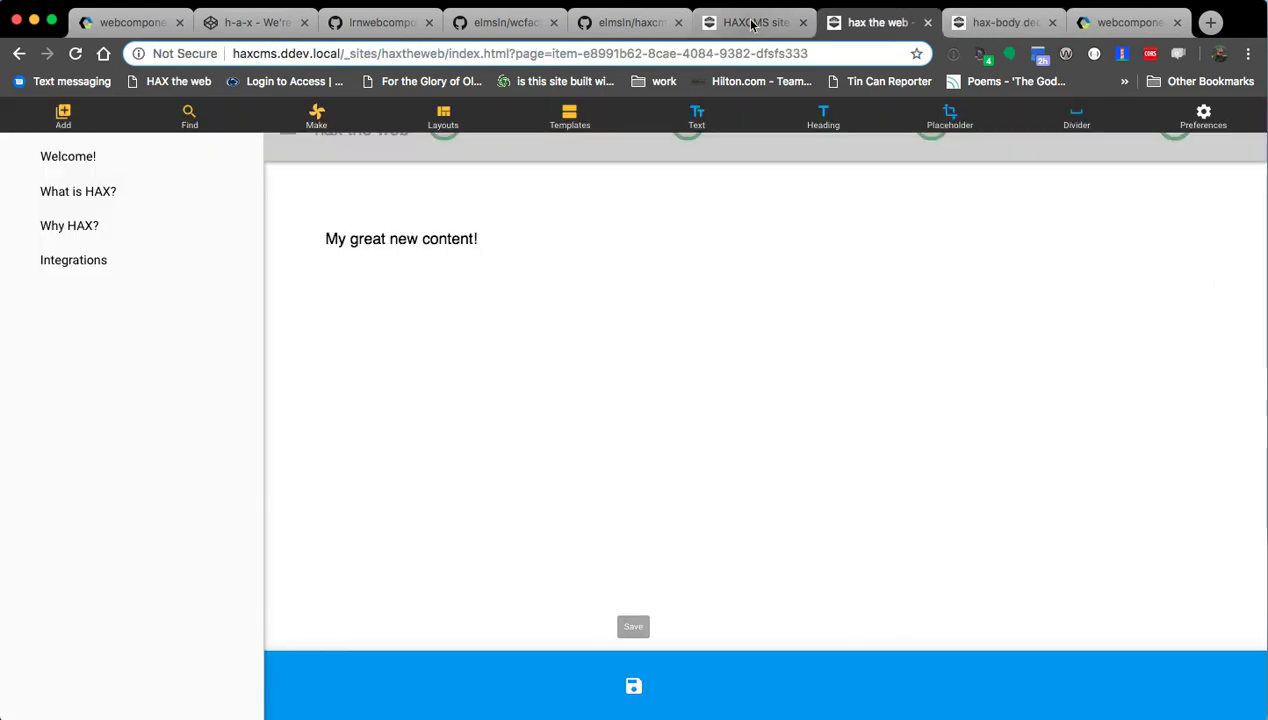
Select the 'My great new content!' line, save the Integrations page, and open the site outline.
left_click(433, 238)
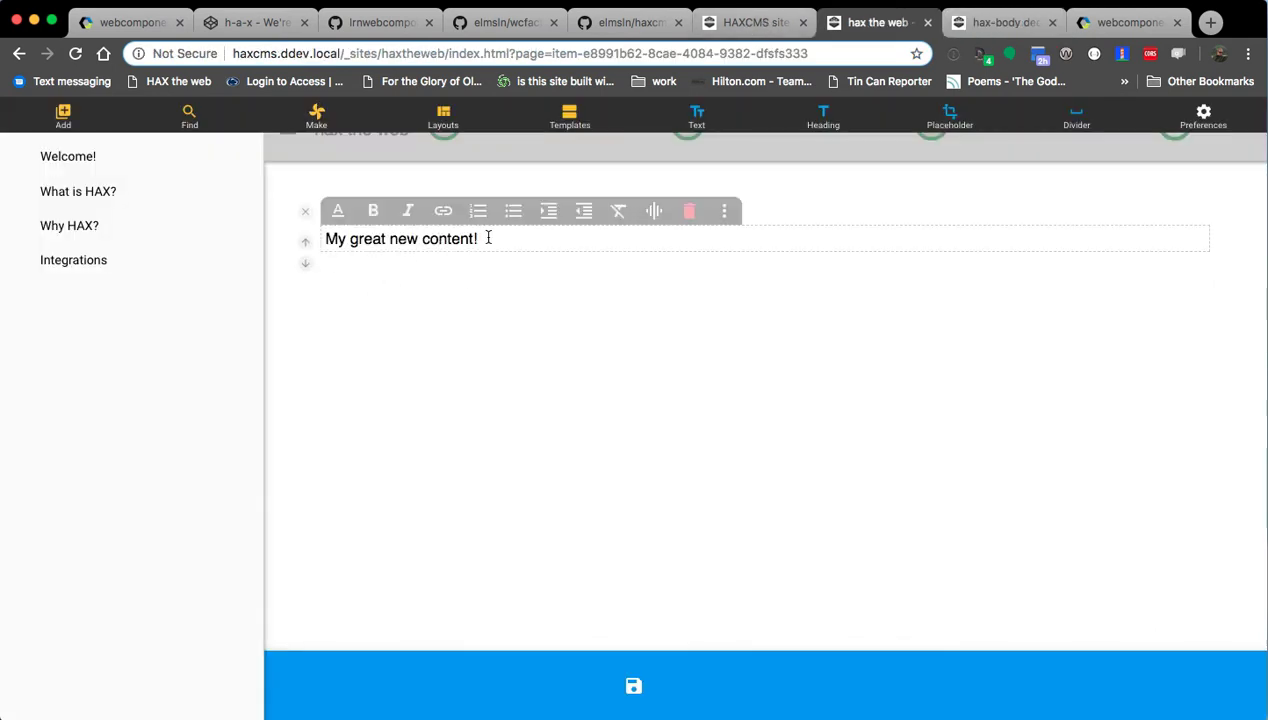
triple_click(386, 239)
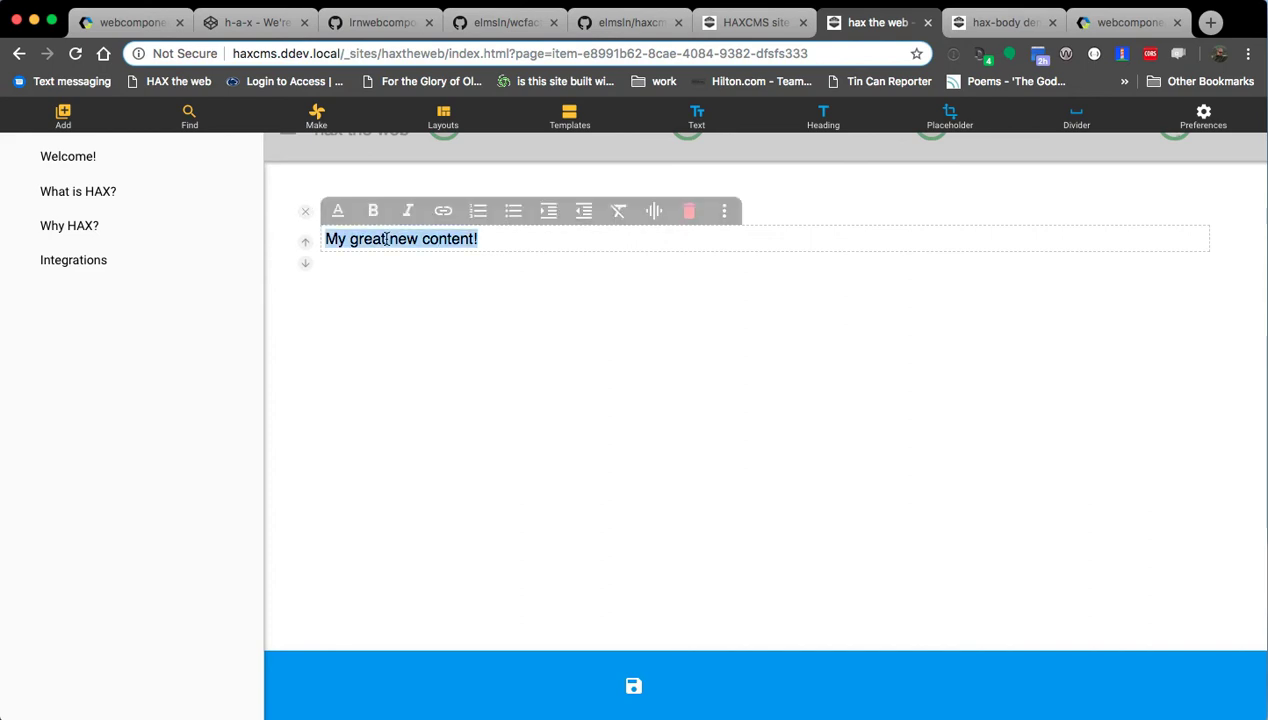
left_click(304, 214)
left_click(640, 682)
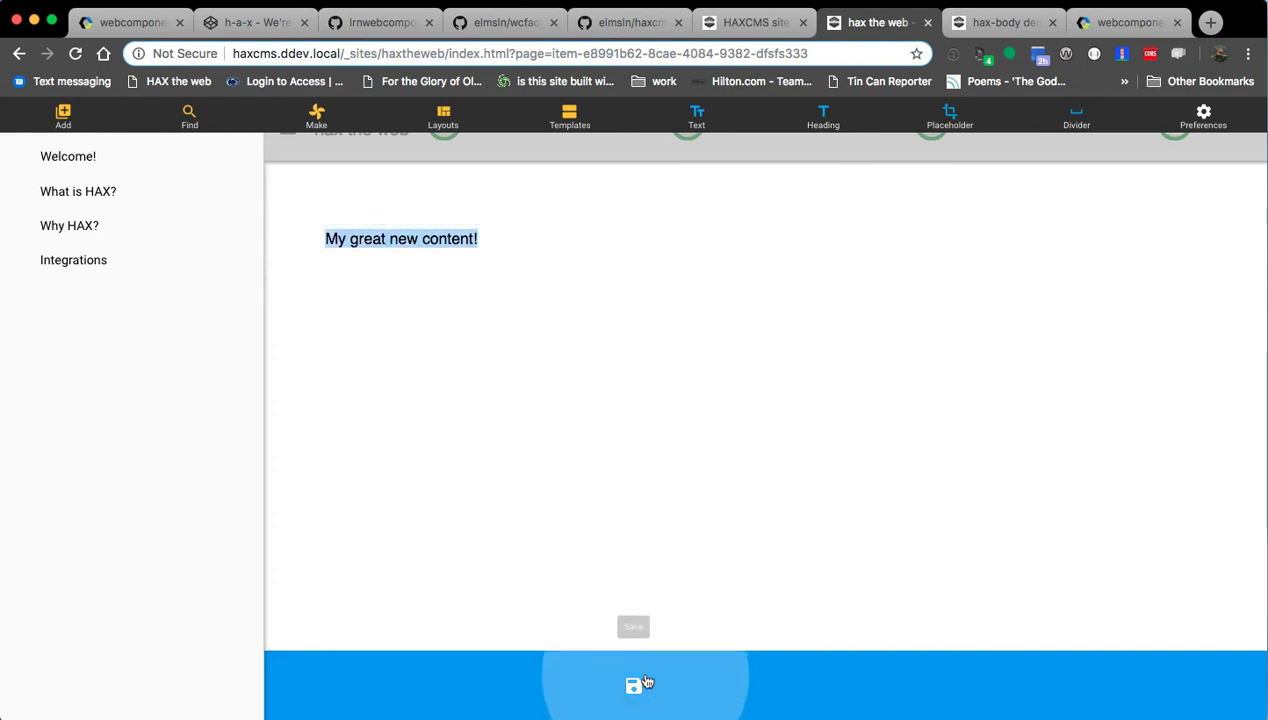
left_click(1193, 690)
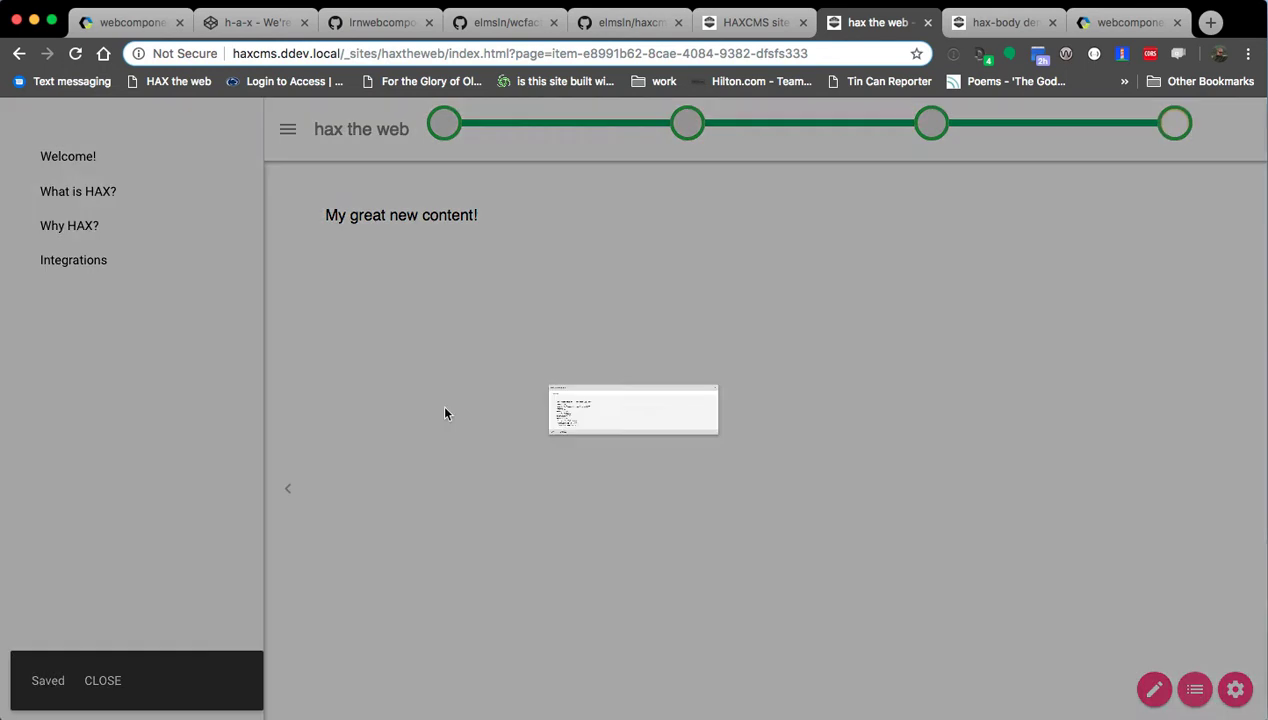
scroll(311, 419, "down", 15)
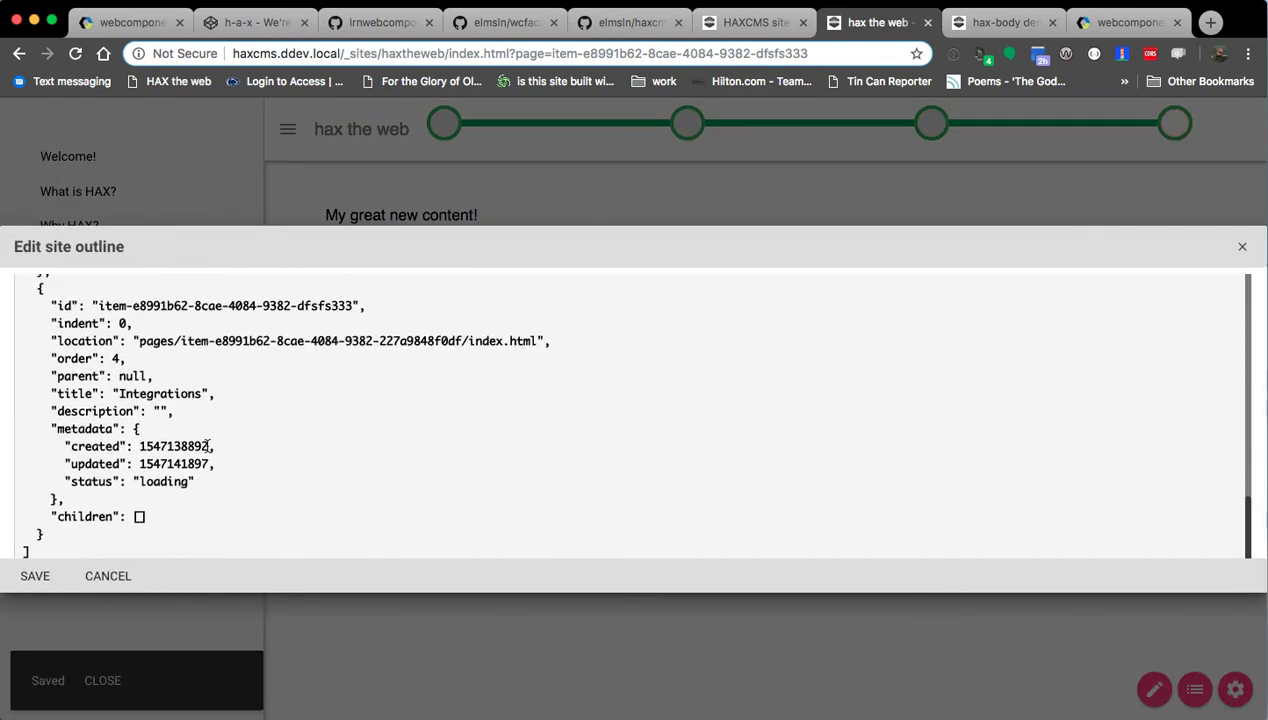
Duplicate the Integrations entry in the site outline JSON.
left_click(106, 472)
key("BackSpace")
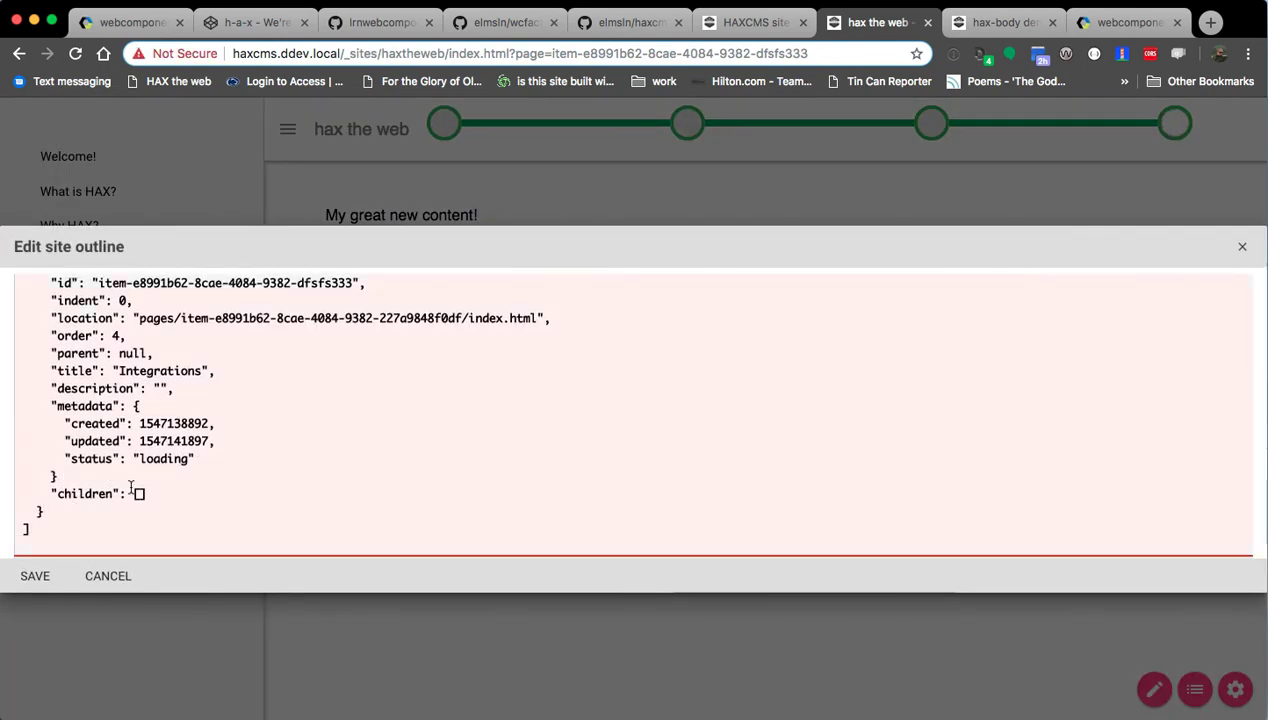
scroll(201, 492, "up", 15)
scroll(181, 477, "down", 15)
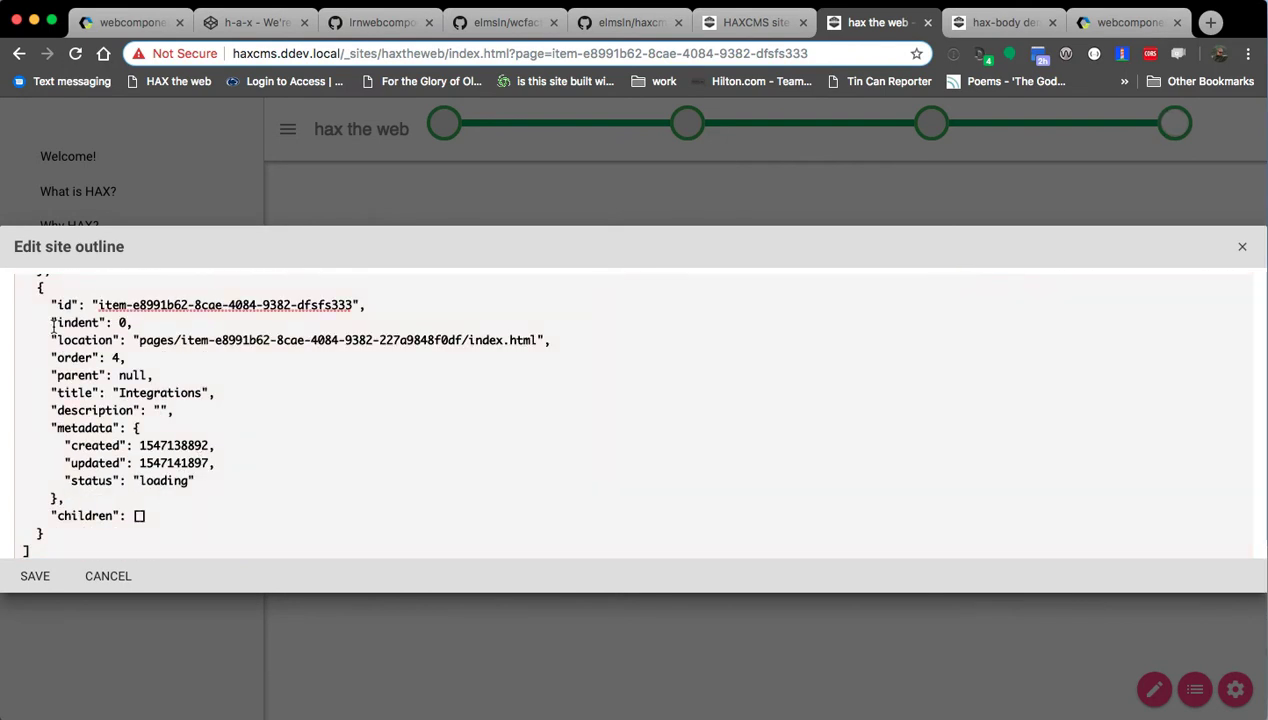
left_click_drag(36, 290, 92, 528)
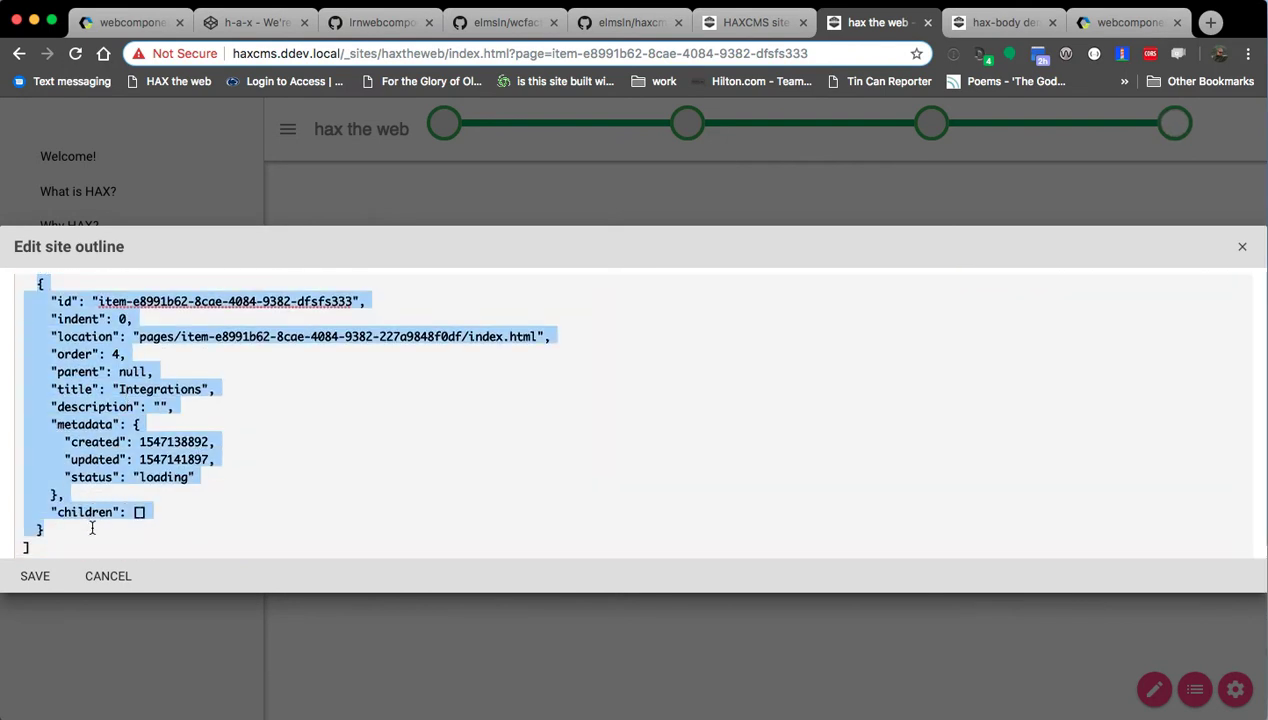
key("Right")
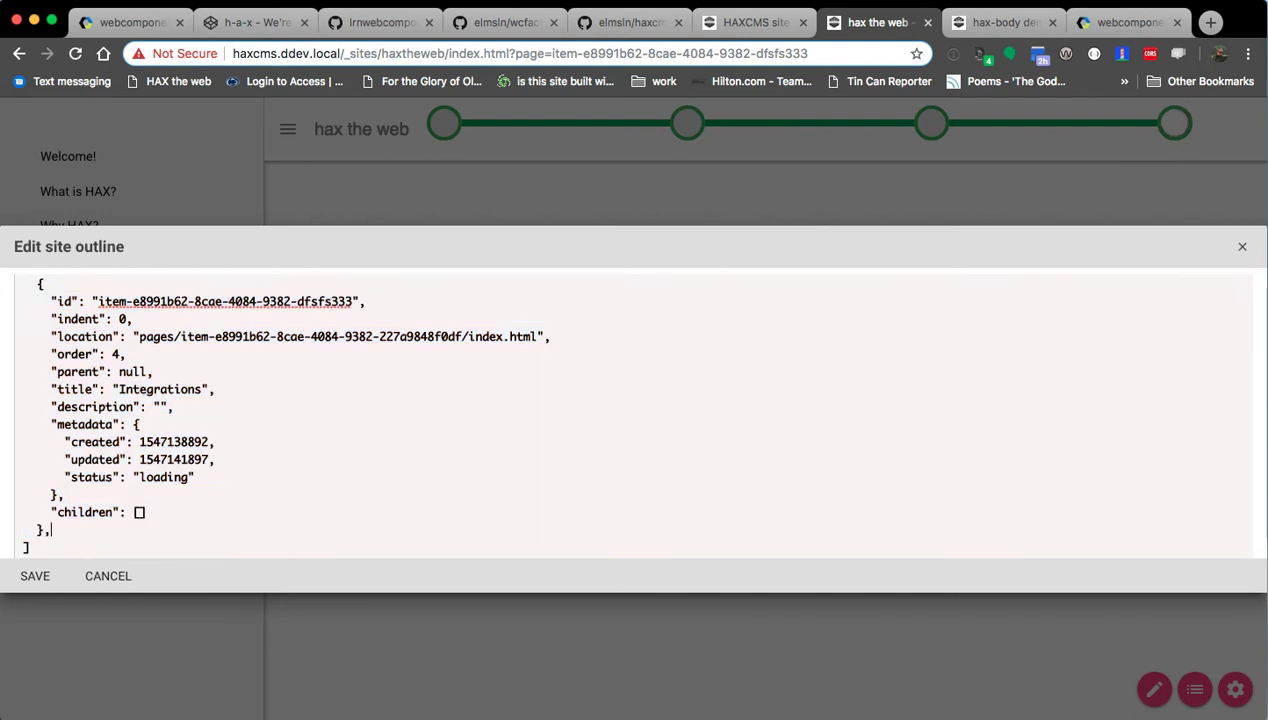
key("BackSpace")
Give the copy location pages/whatishaxcms/index.html, id item-what-is-hax and order 5, then save.
left_click_drag(183, 336, 458, 338)
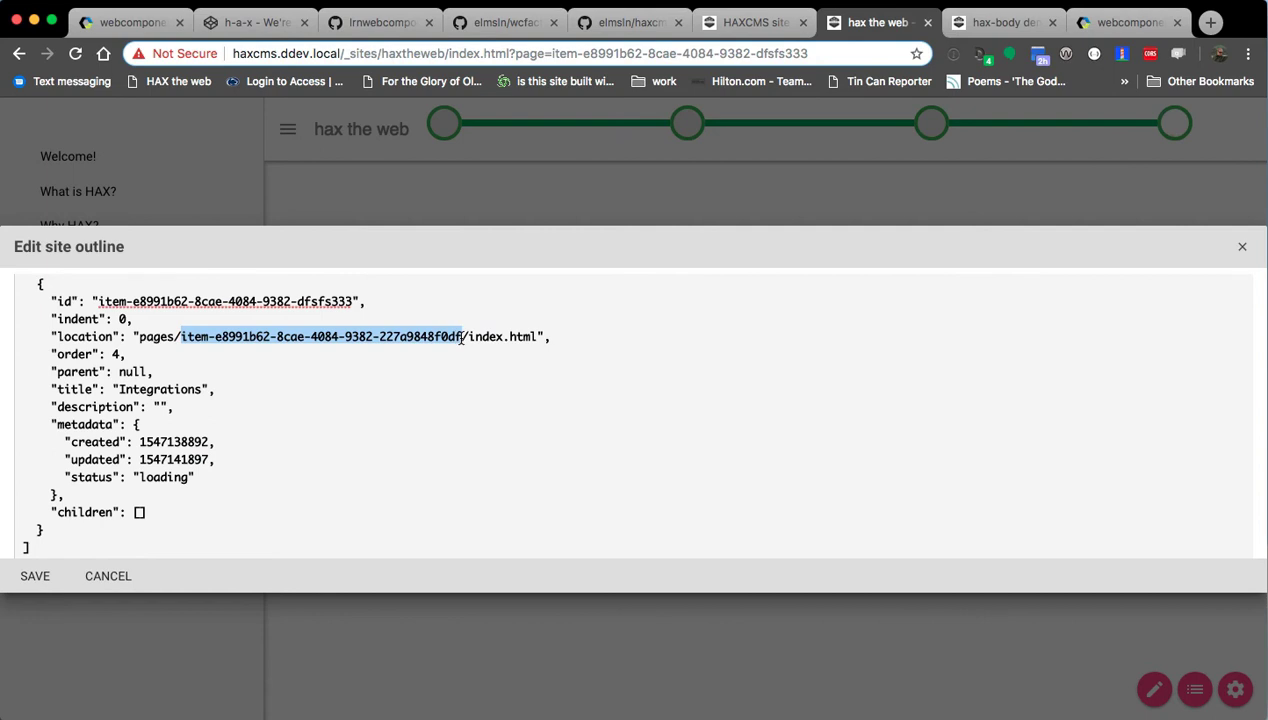
key("BackSpace")
type("what")
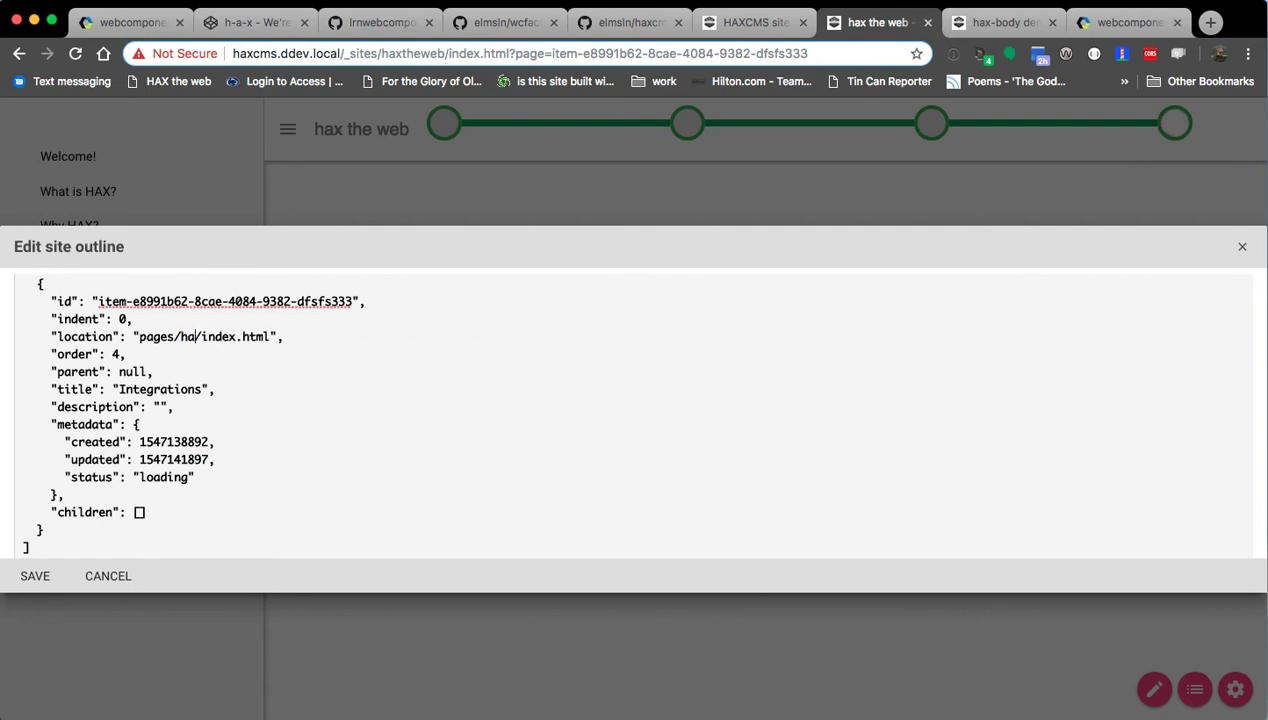
type("ishaxcms")
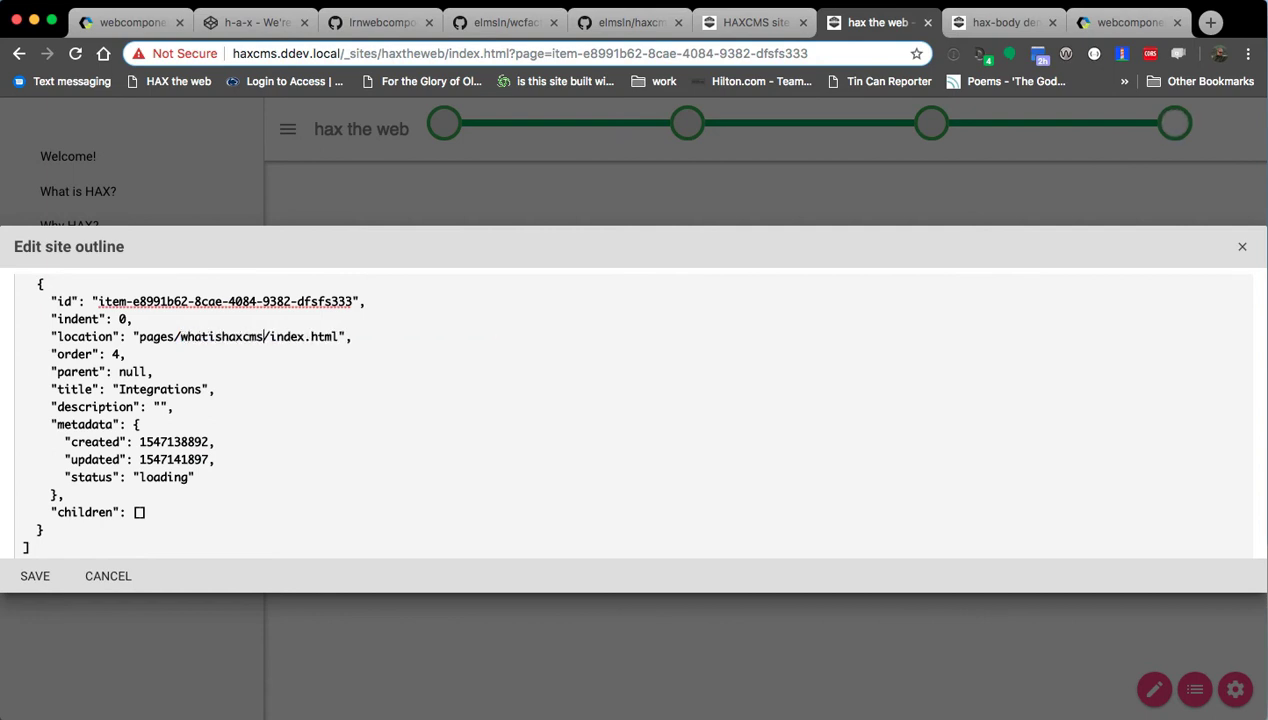
double_click(310, 303)
left_click(132, 302, "shift")
type("what-is-hax")
double_click(116, 354)
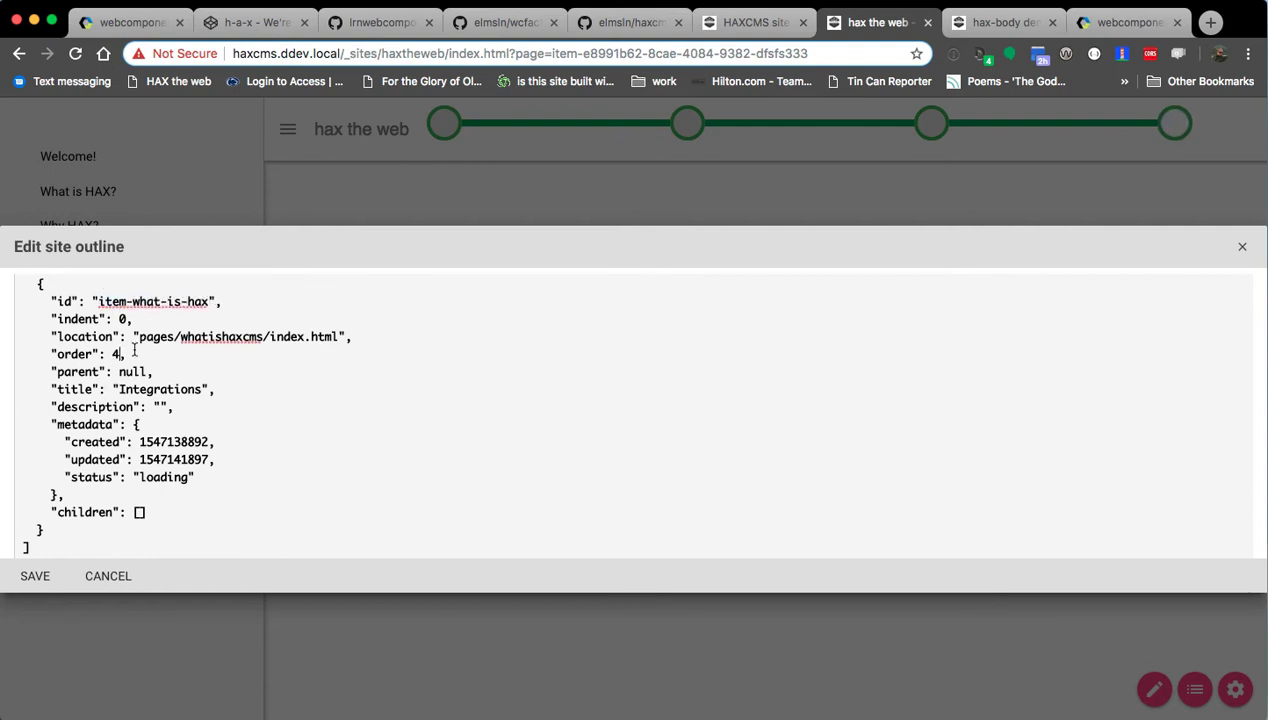
type("5")
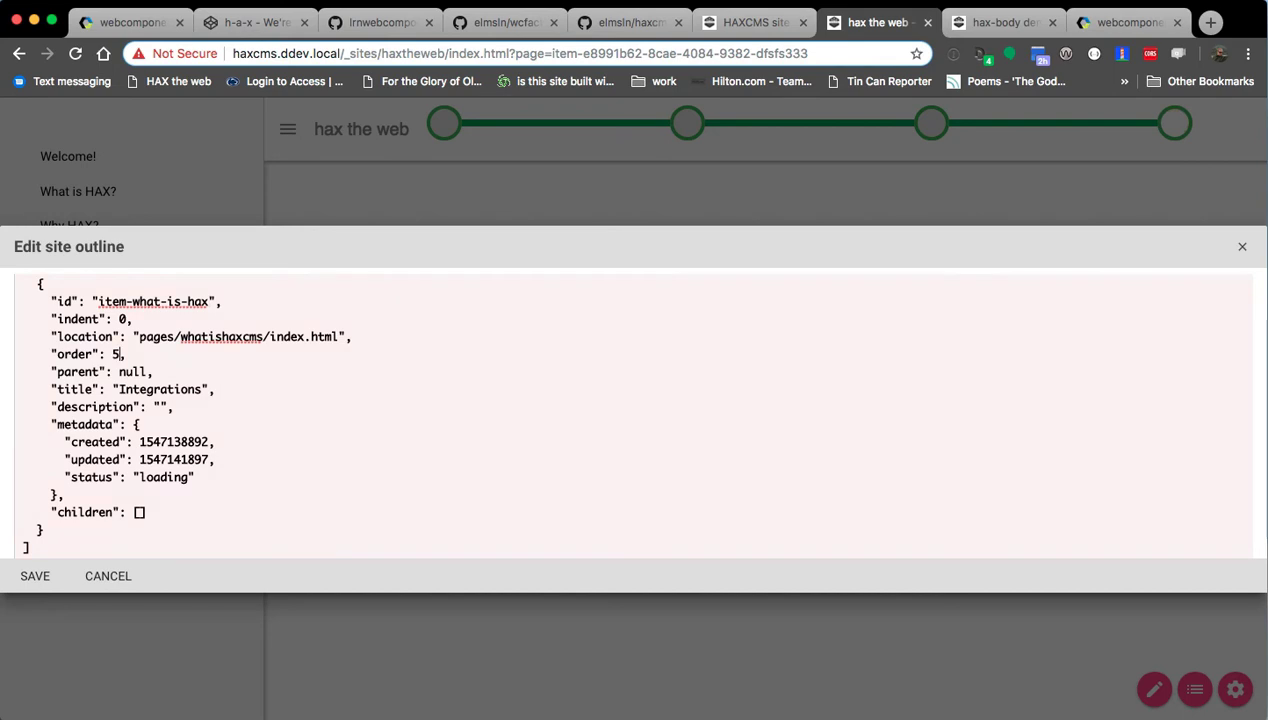
left_click(34, 576)
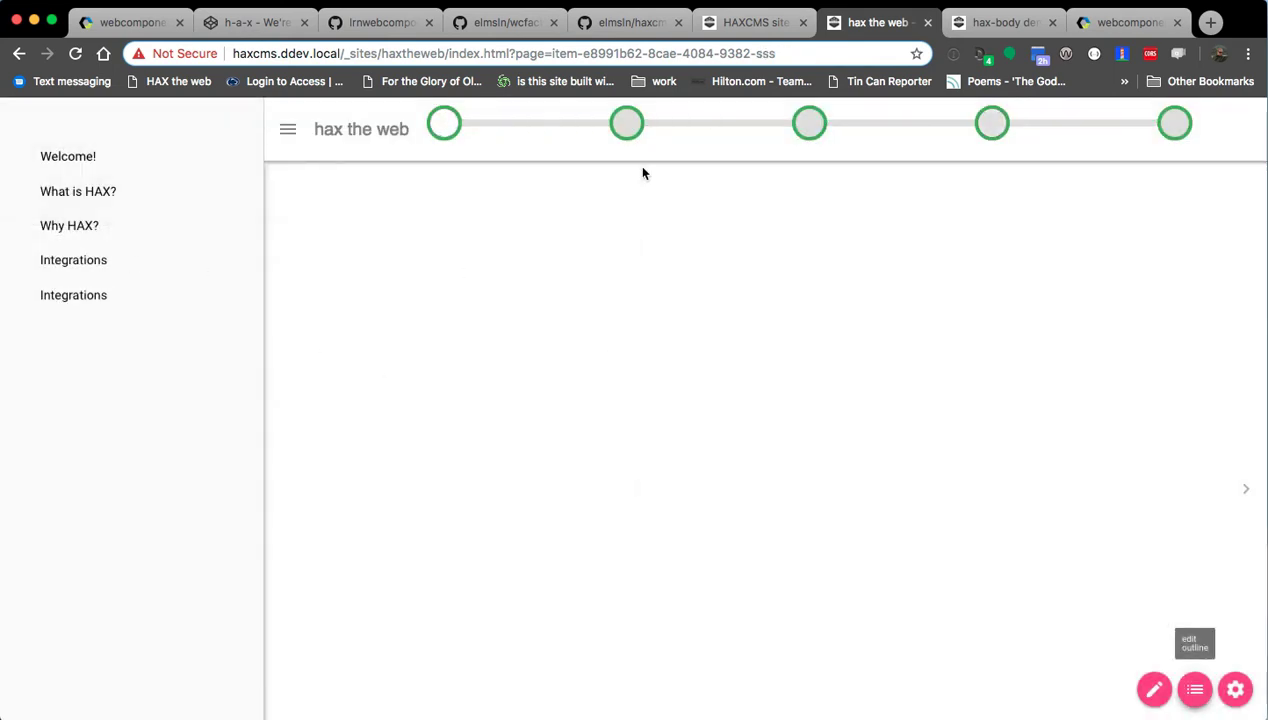
Retitle the fifth page's outline entry 'What is HAXCMS' and extend its location to haxcms.
left_click(1174, 123)
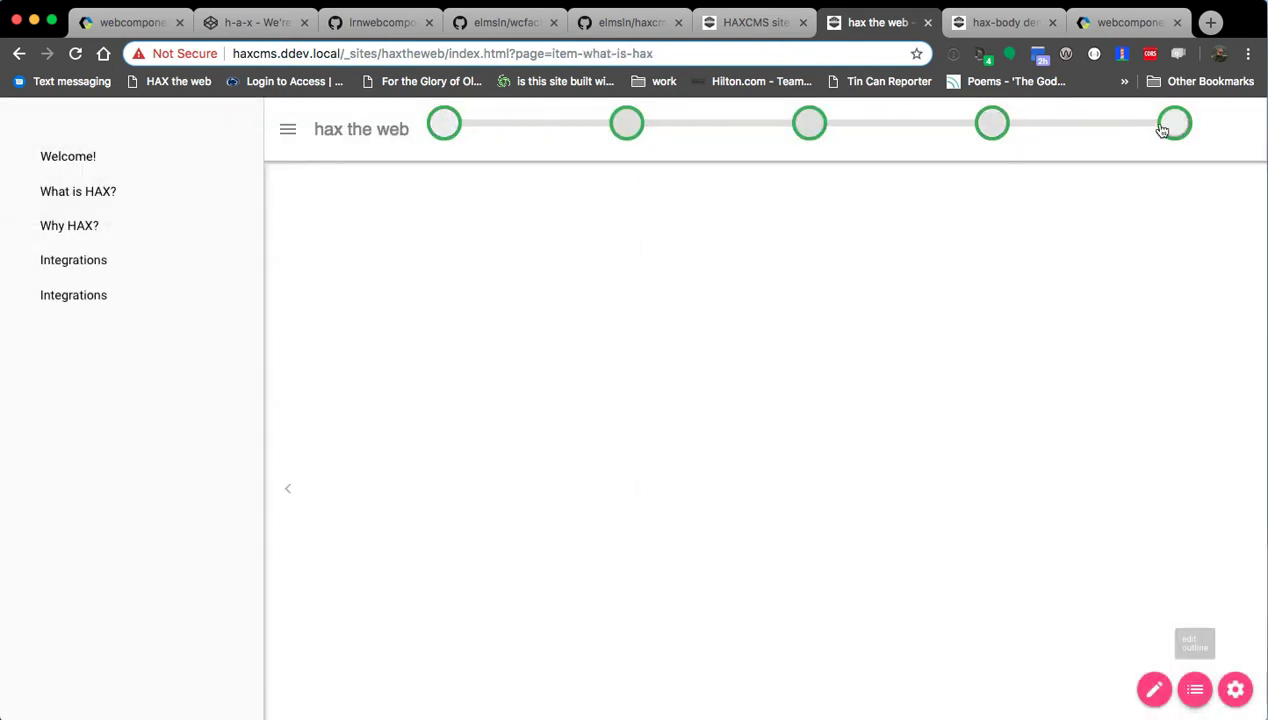
left_click(1184, 695)
scroll(482, 468, "down", 15)
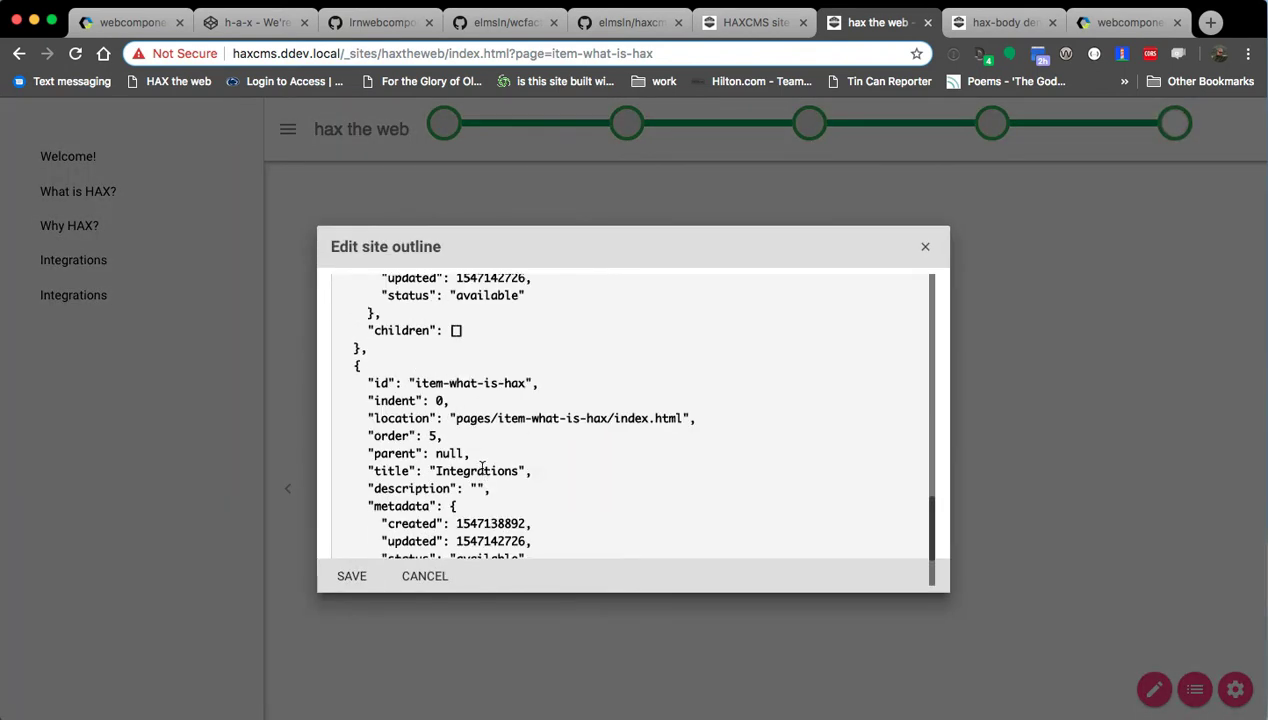
double_click(475, 370)
type("What is HAXCMS")
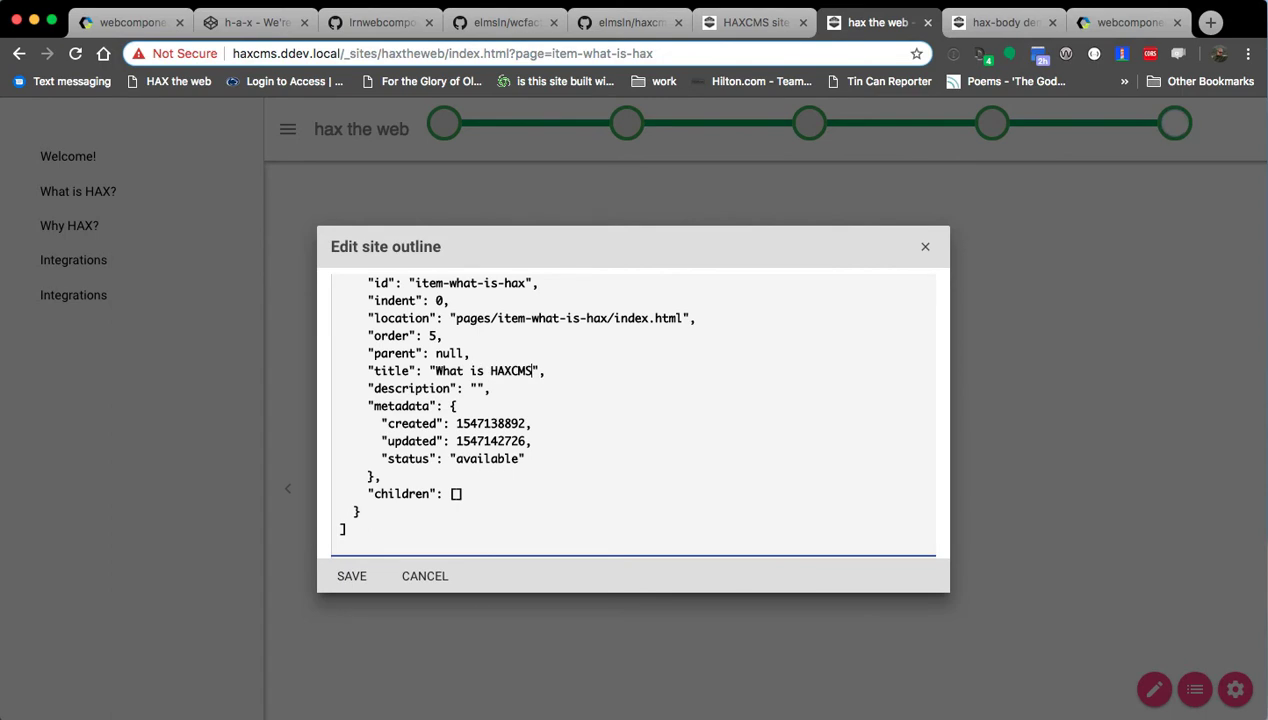
scroll(530, 395, "up", 1)
left_click(606, 340)
type("cms")
Change the entry's id to item-what-is-haxcms, save the outline, and open the What is HAXCMS page.
double_click(614, 342)
key("super+c")
double_click(514, 304)
key("super+v")
left_click(351, 578)
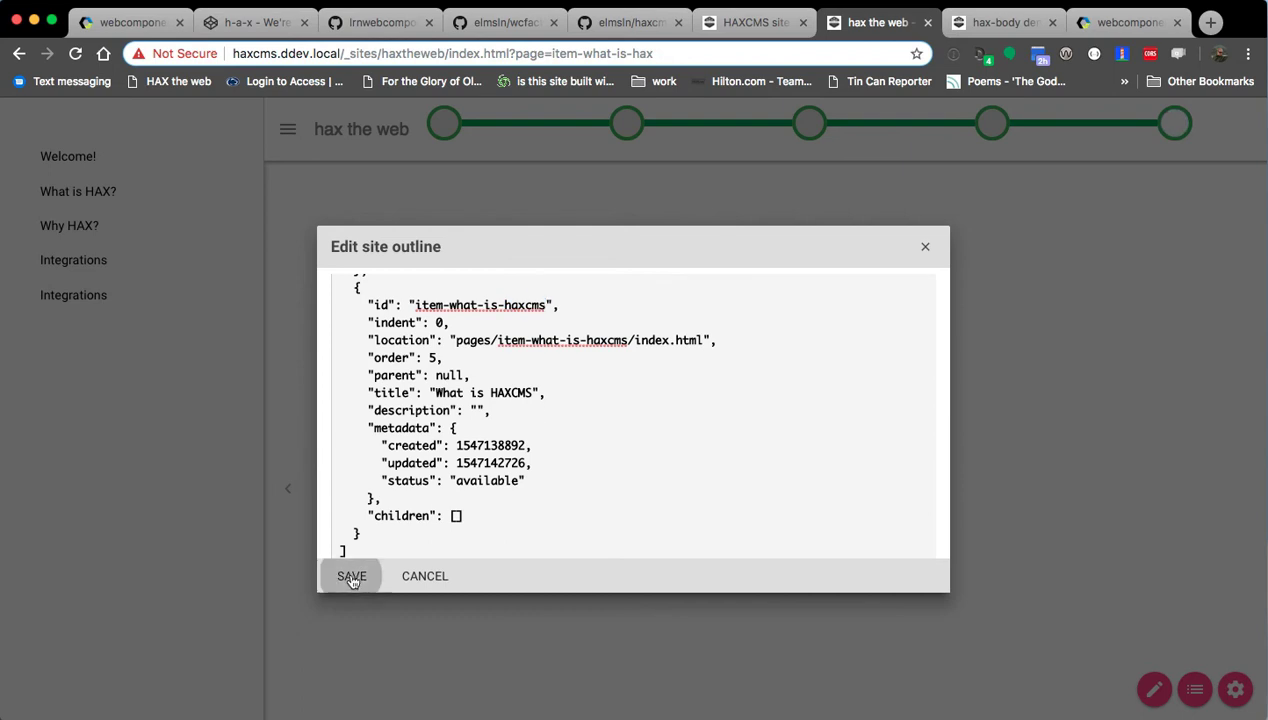
left_click(626, 128)
left_click(1175, 122)
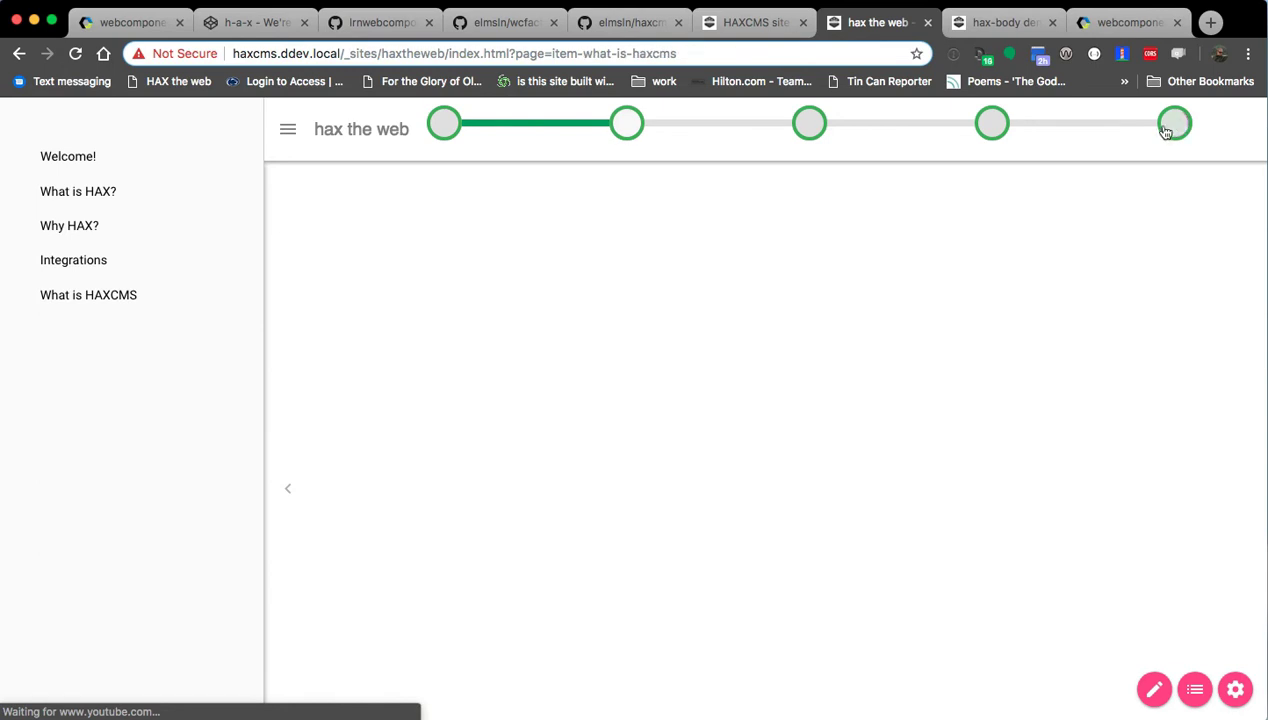
Upload Picture1.png to the What is HAXCMS page's local files as files/Picture1.png.
left_click(1155, 690)
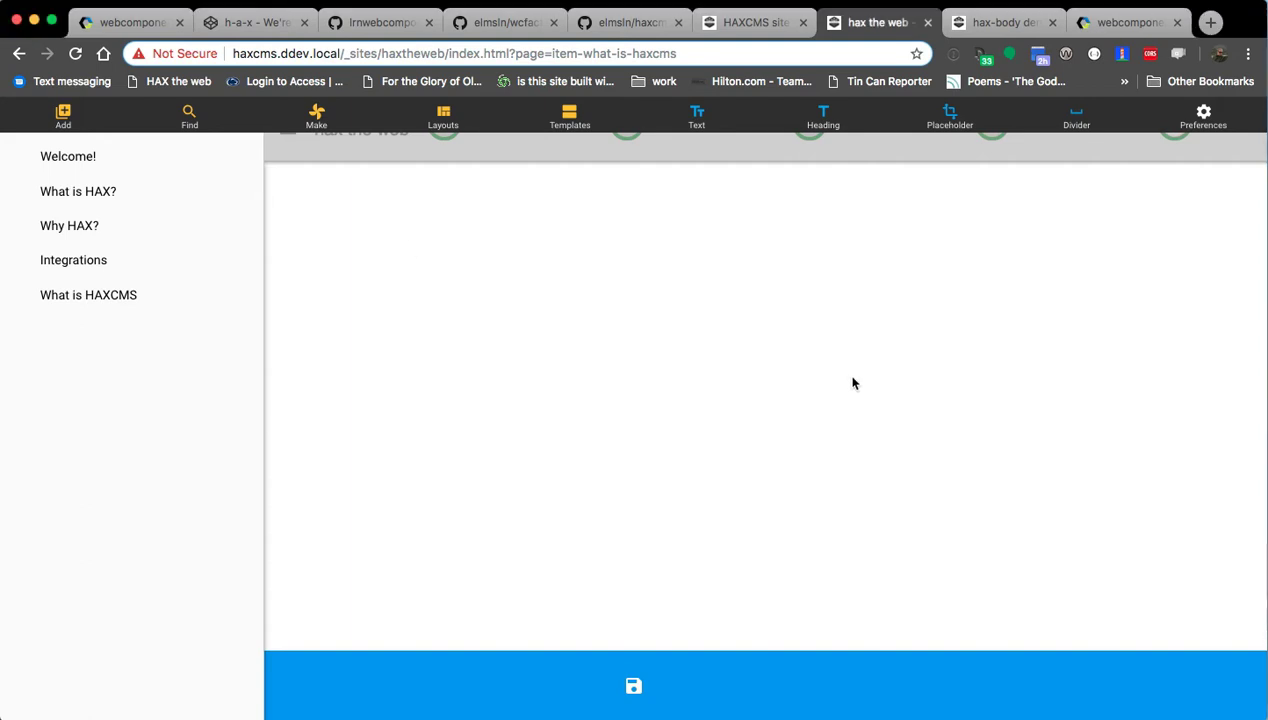
left_click(63, 117)
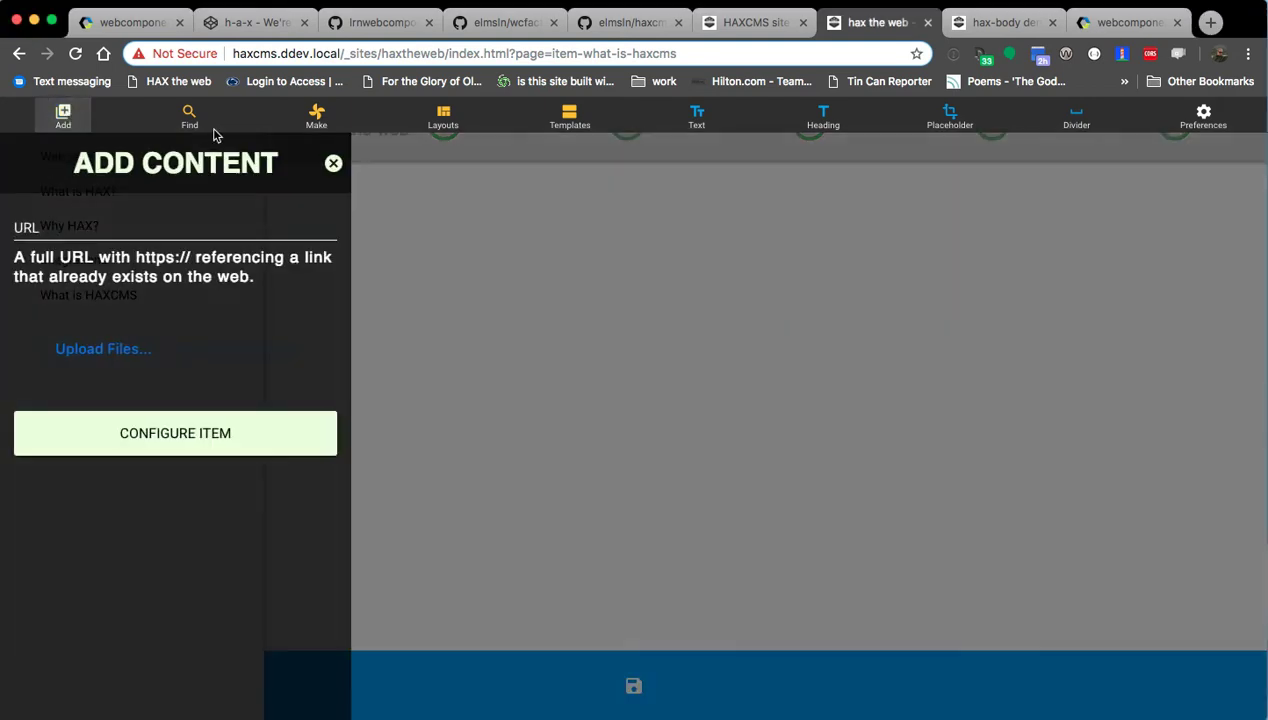
left_click_drag(430, 450, 195, 349)
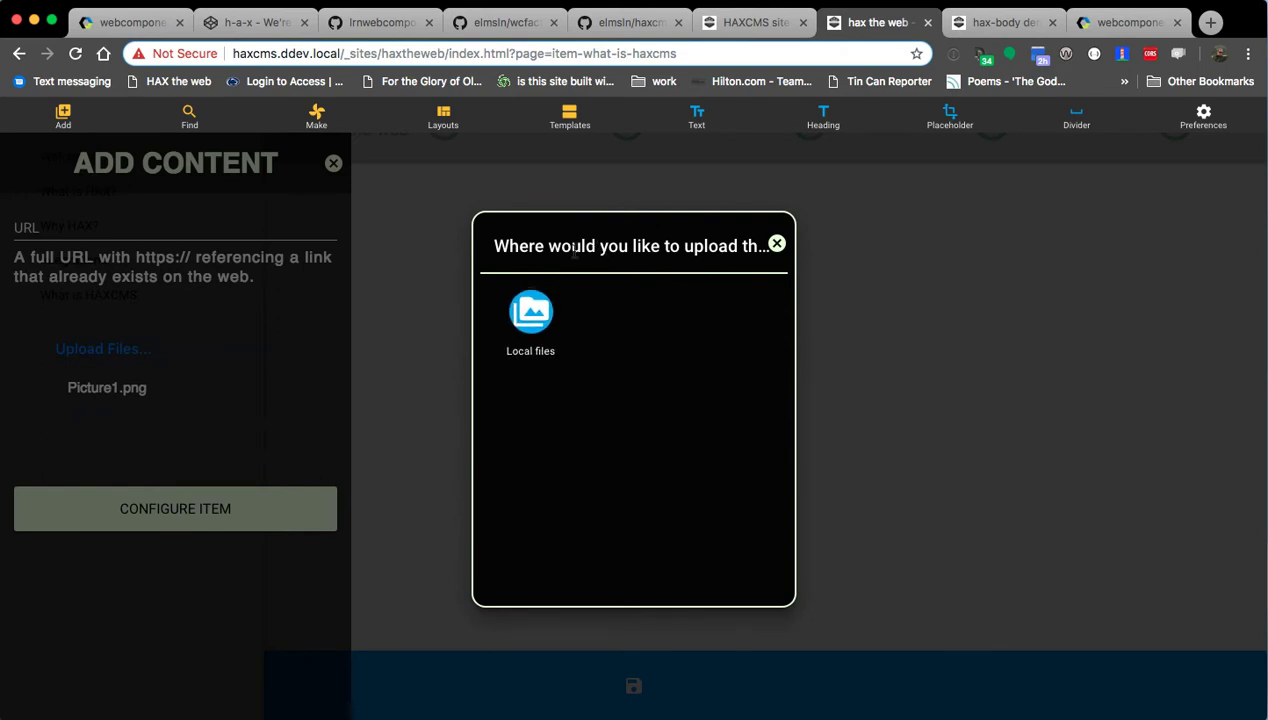
left_click(520, 317)
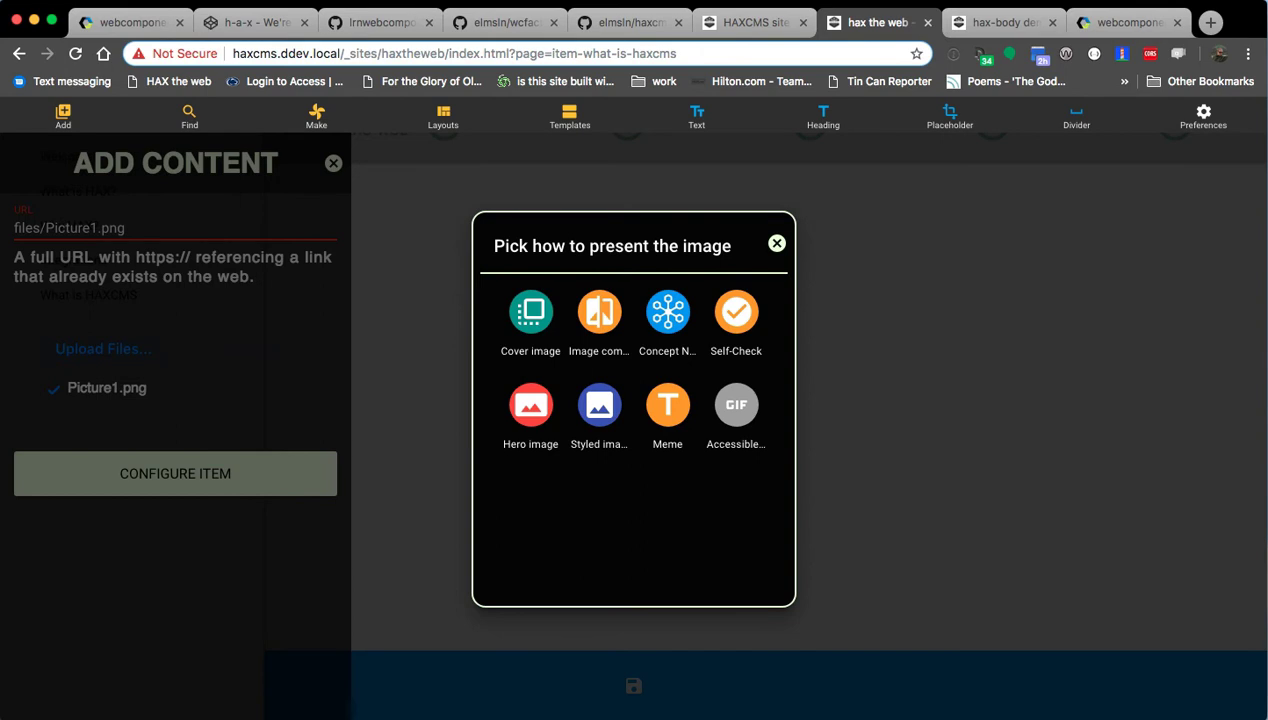
key("super+Tab")
scroll(388, 441, "left", 10)
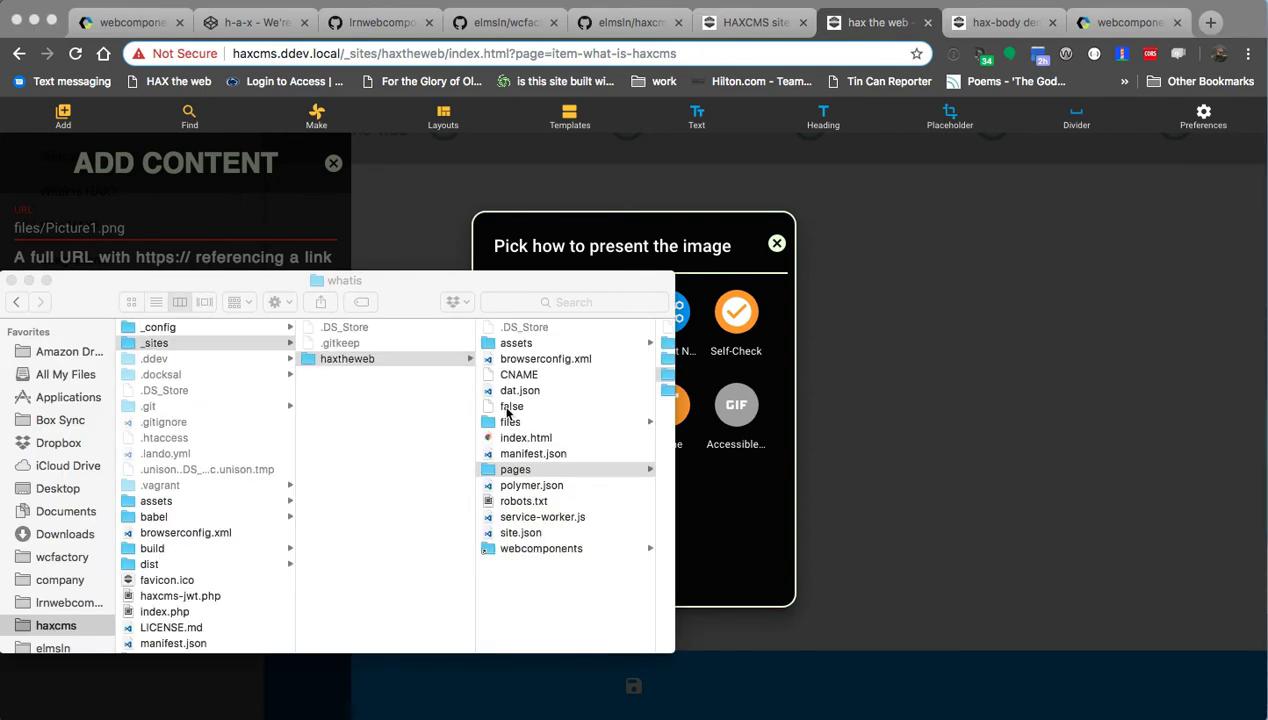
Open the haxtheweb site's files folder (only .gitkeep) in Finder, then switch to Terminal.
left_click(538, 424)
left_click(522, 421)
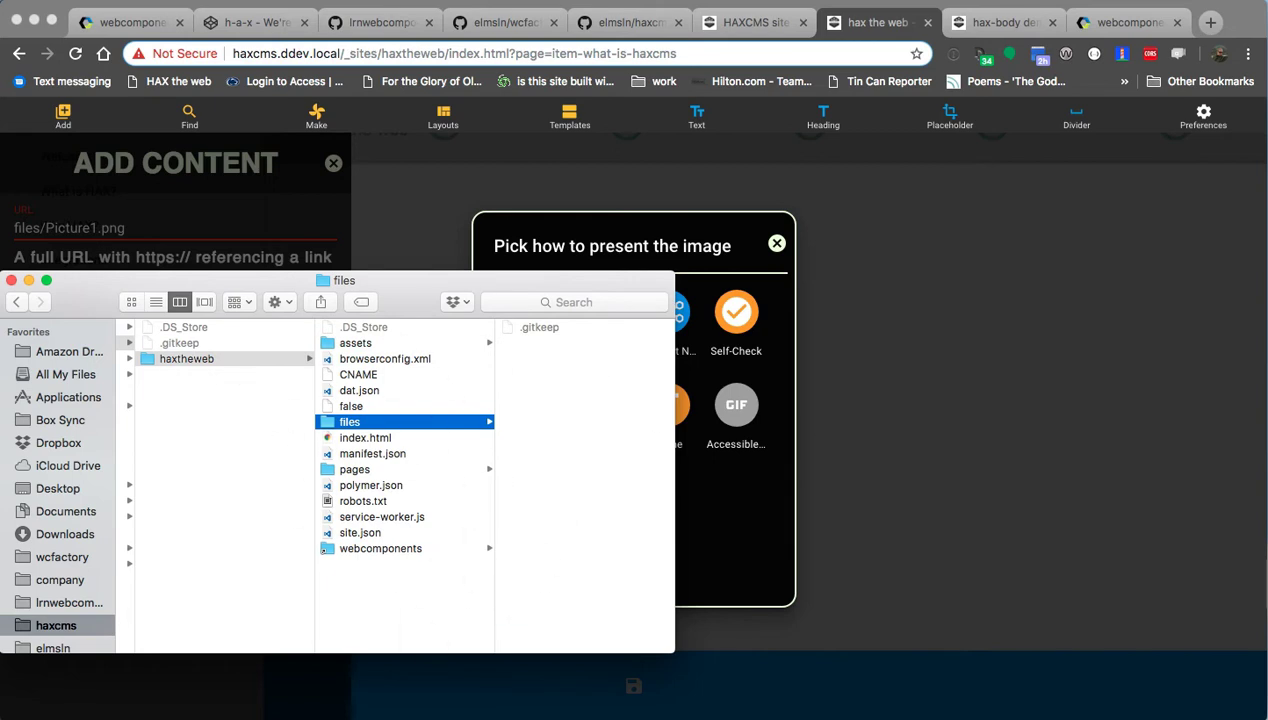
key("super+Tab")
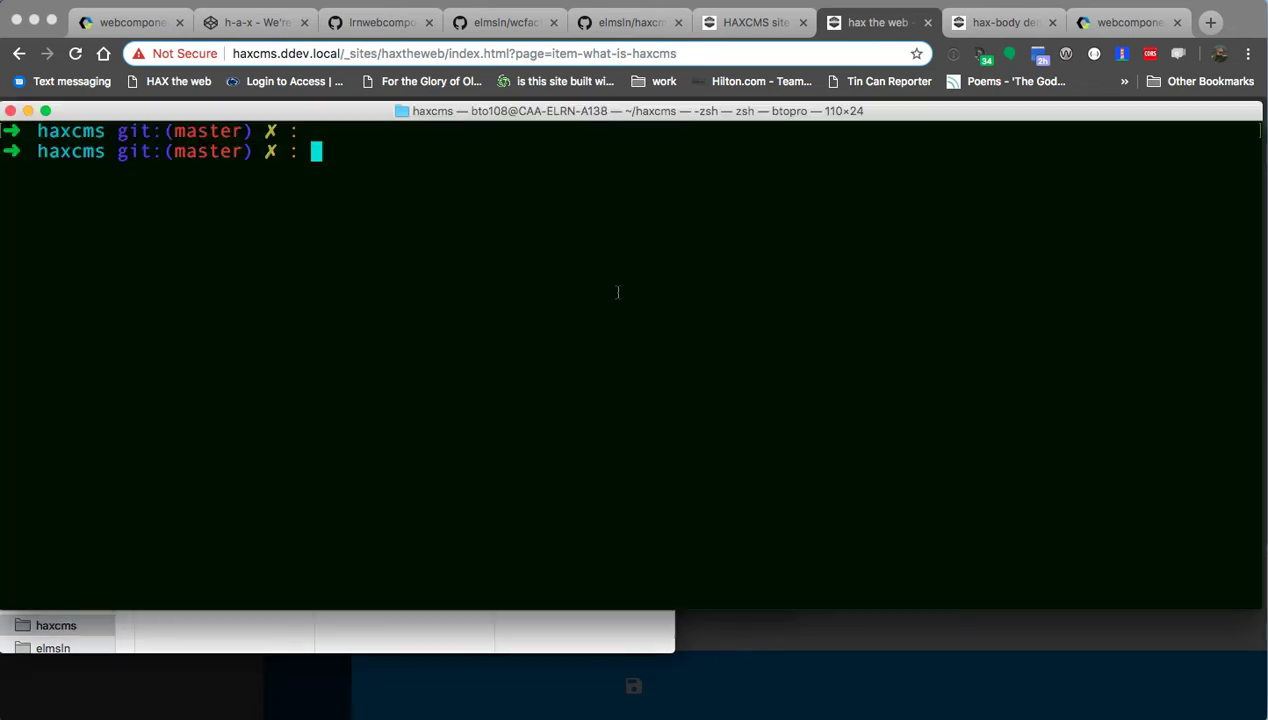
Enter the ddev container shell and list the _sites/haxtheweb folder in detail.
type("ddev ssh")
key("Return")
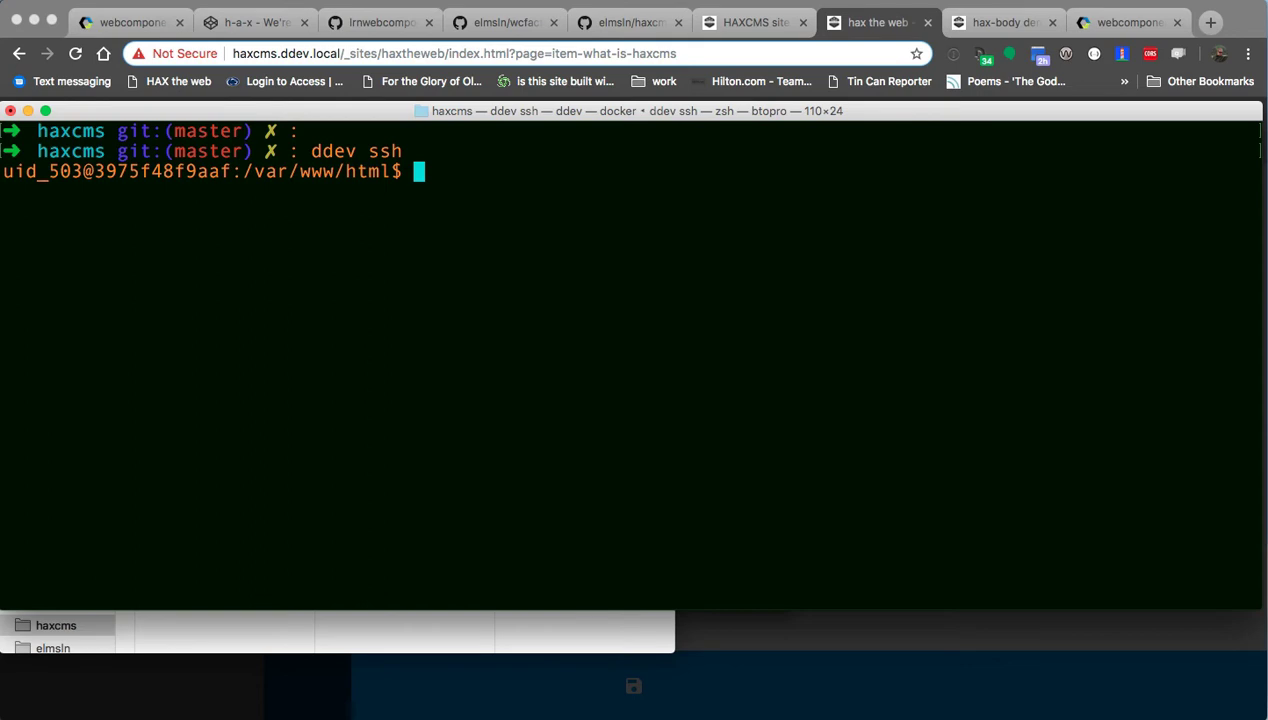
type("cd _sites/")
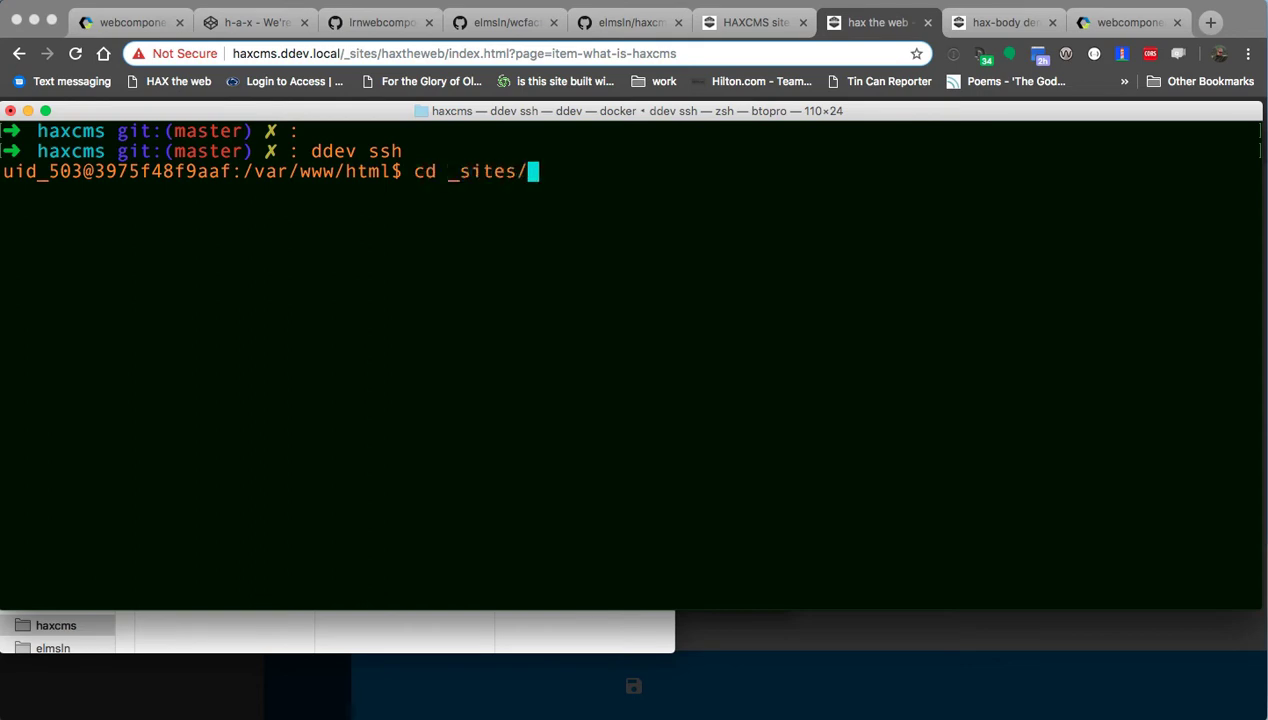
key("Tab")
key("Tab")
key("Tab")
type("h")
key("Tab")
key("Return")
type("l")
key("Return")
type("ls -las")
key("Return")
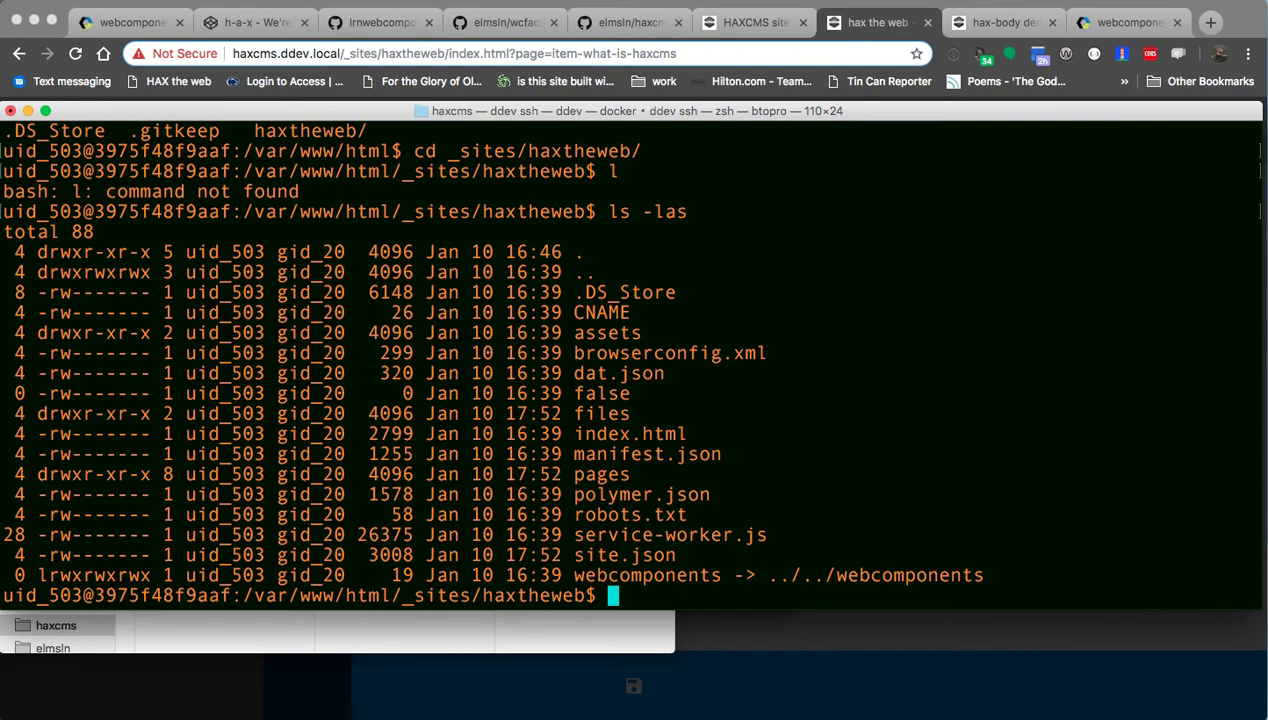
List the site's files folder and highlight the Picture1.png entry.
type("cd fi")
key("Tab")
key("Return")
type("ls -las")
key("Return")
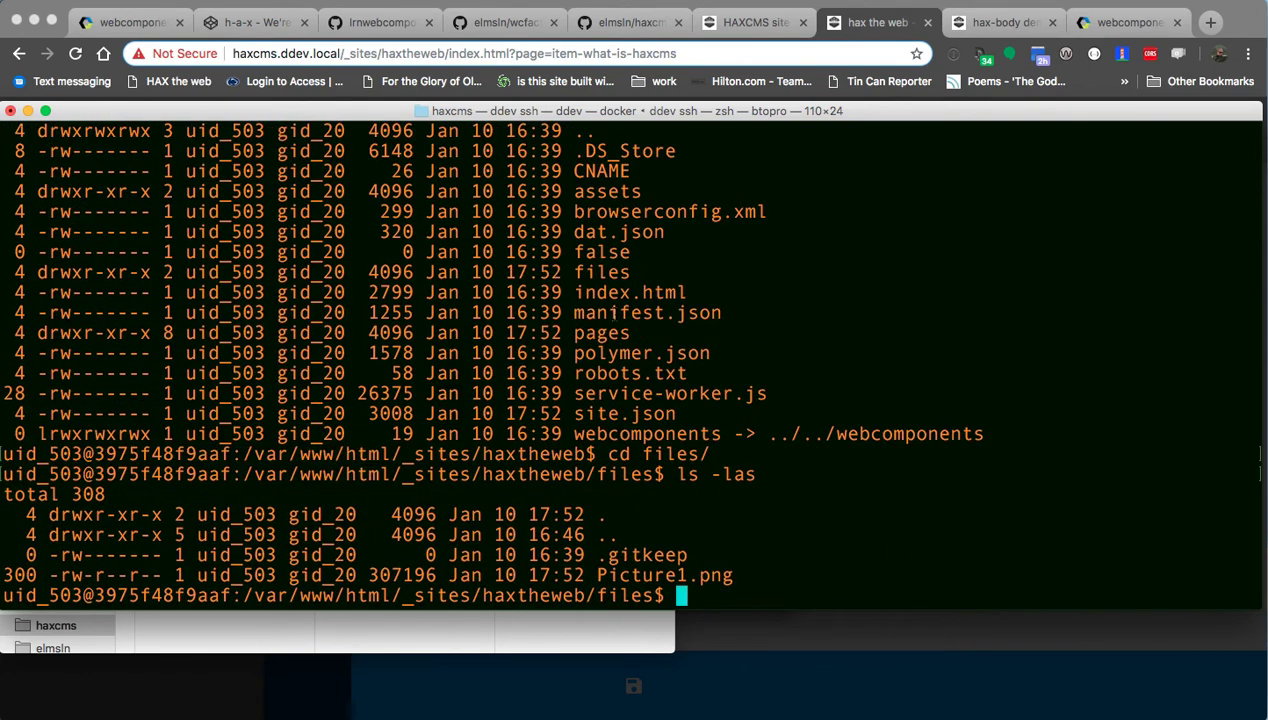
left_click_drag(741, 575, 612, 575)
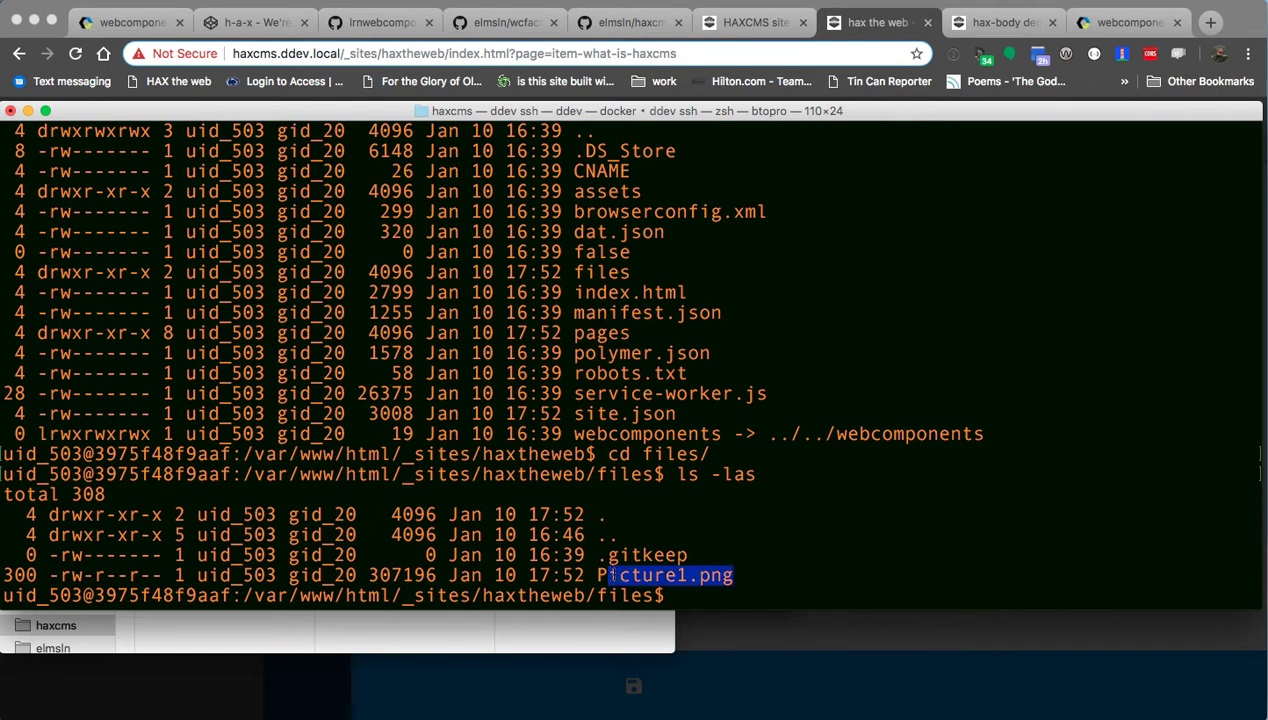
left_click(610, 575)
Move up into the pages folder and list it with ls -las.
type("cd ..")
key("Return")
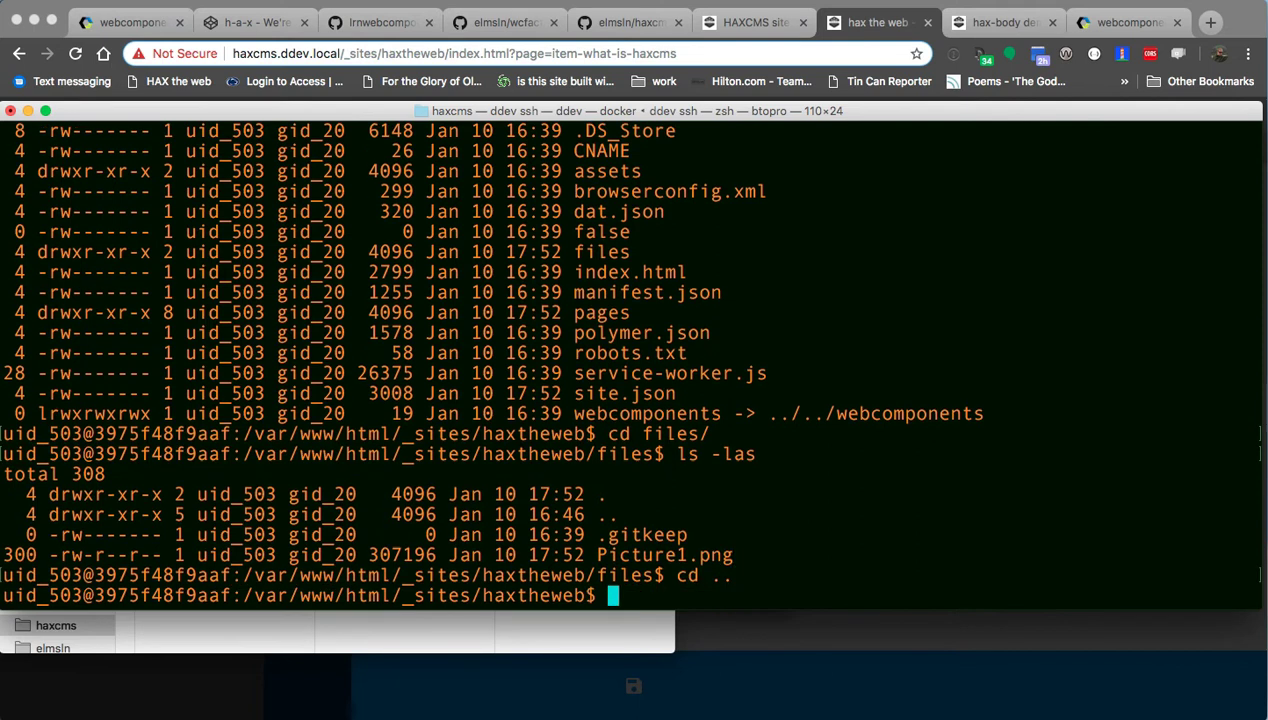
type("cd pa")
key("Tab")
key("Return")
type("ls -las")
key("Return")
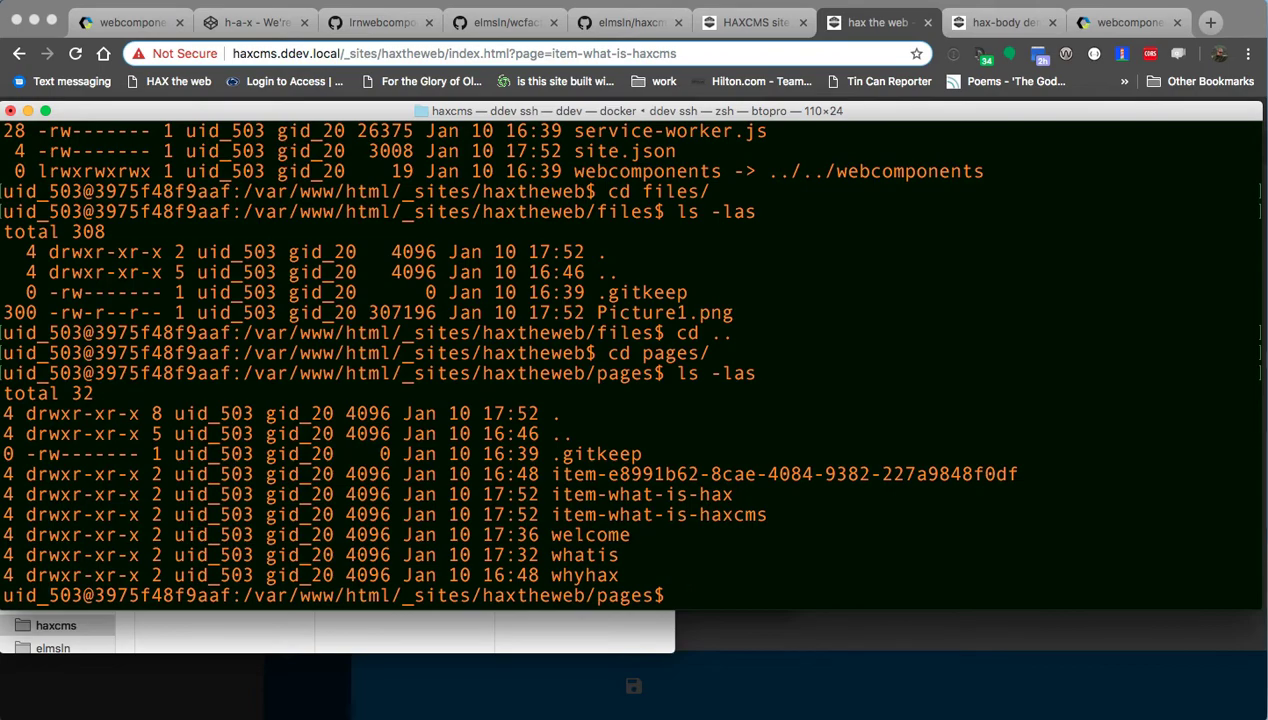
key("super+Tab")
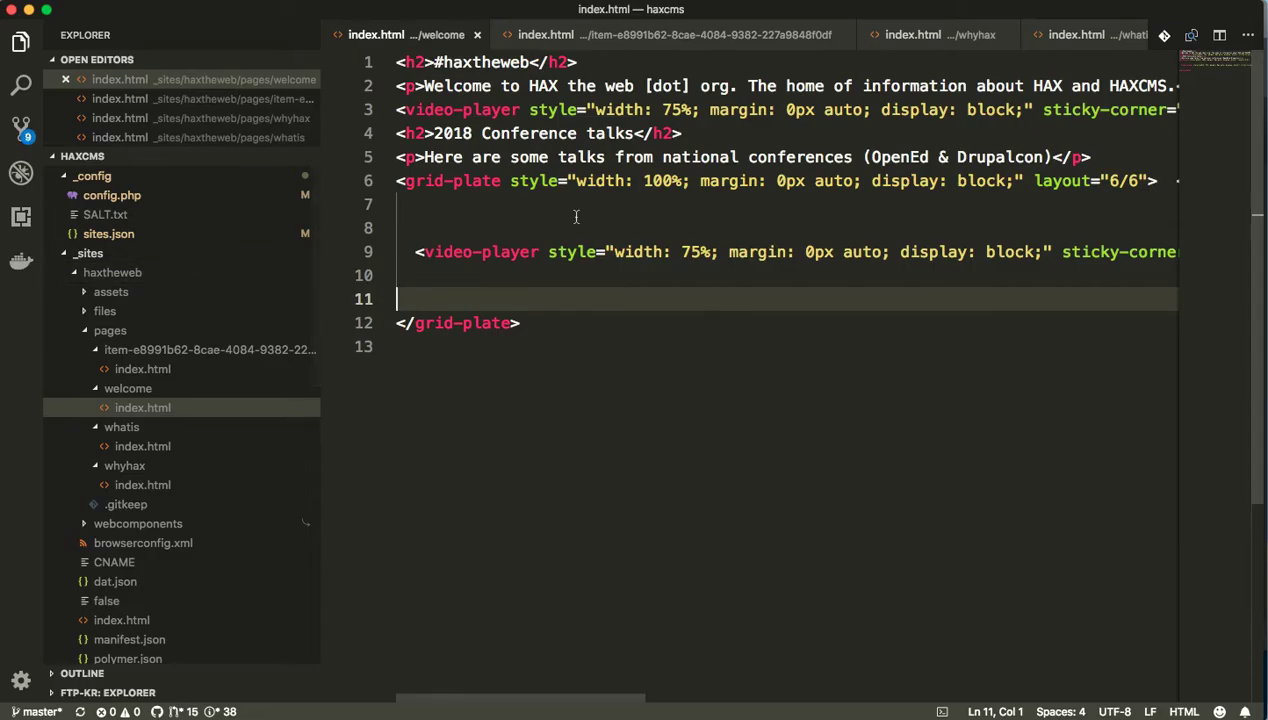
Close the two open page files in VS Code with Cmd+W and put the editor away.
left_click(581, 221)
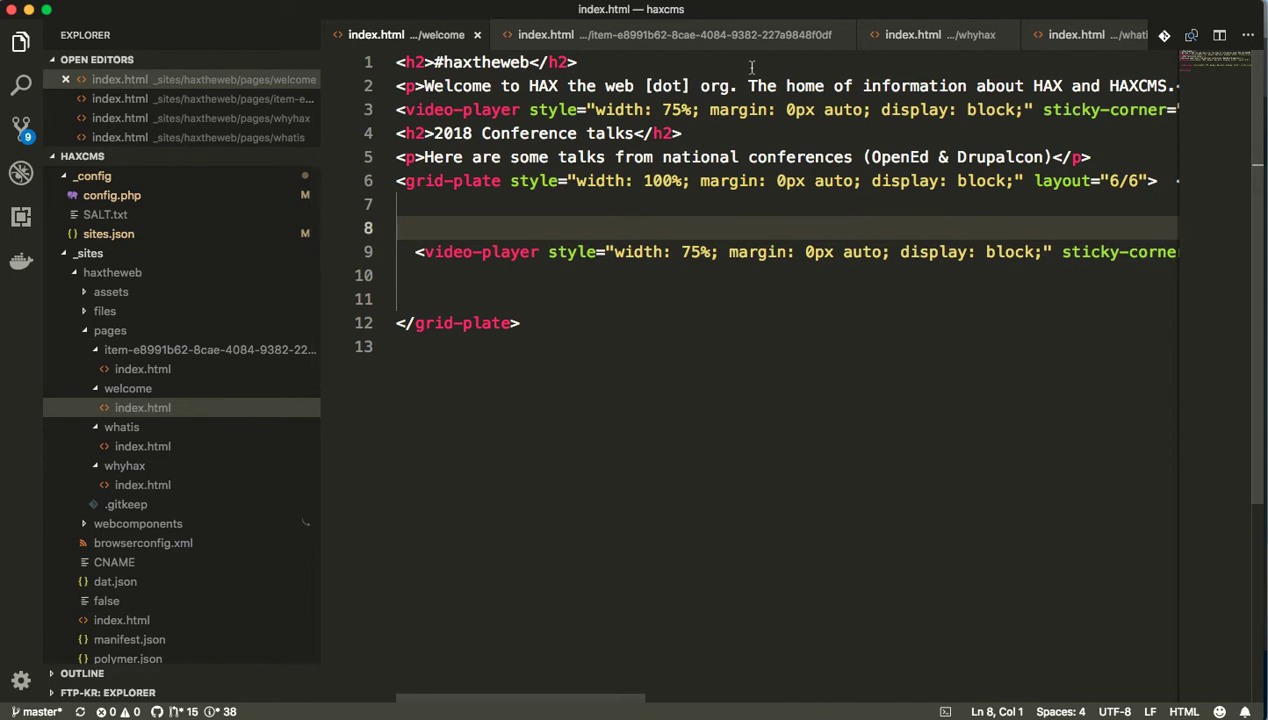
left_click(679, 291)
key("super+w")
key("super+w")
key("super+w")
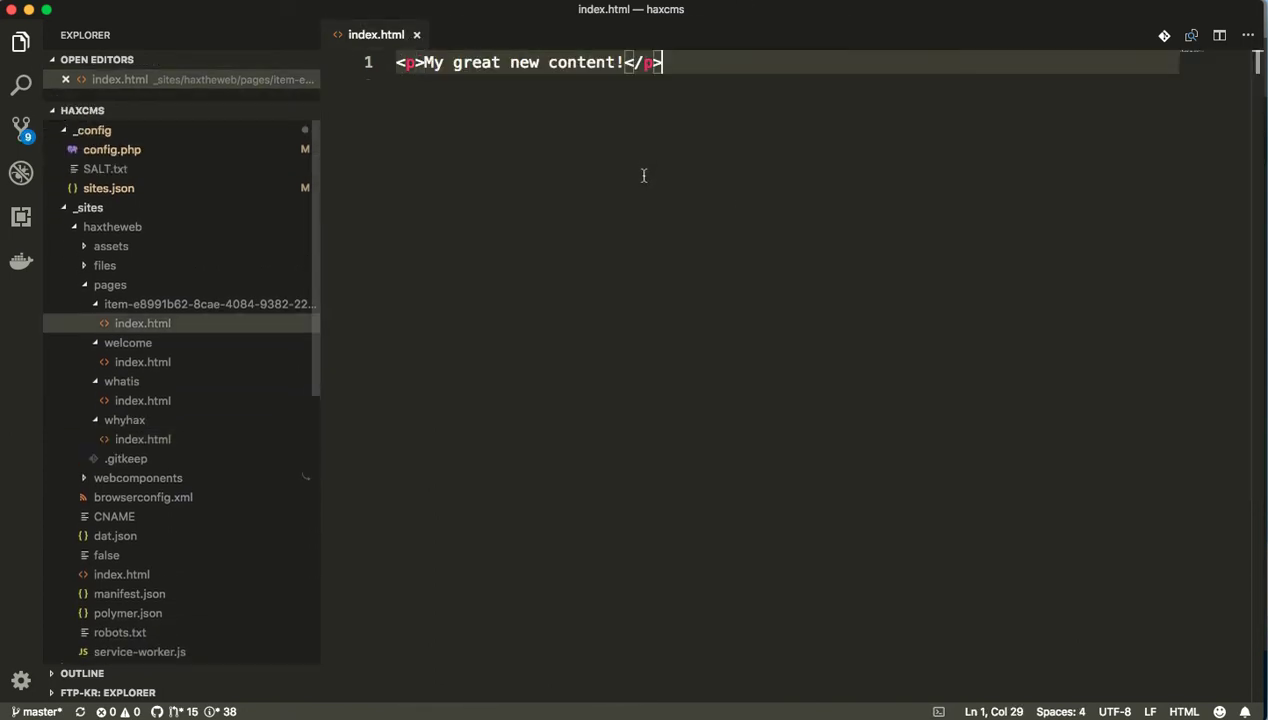
key("super+w")
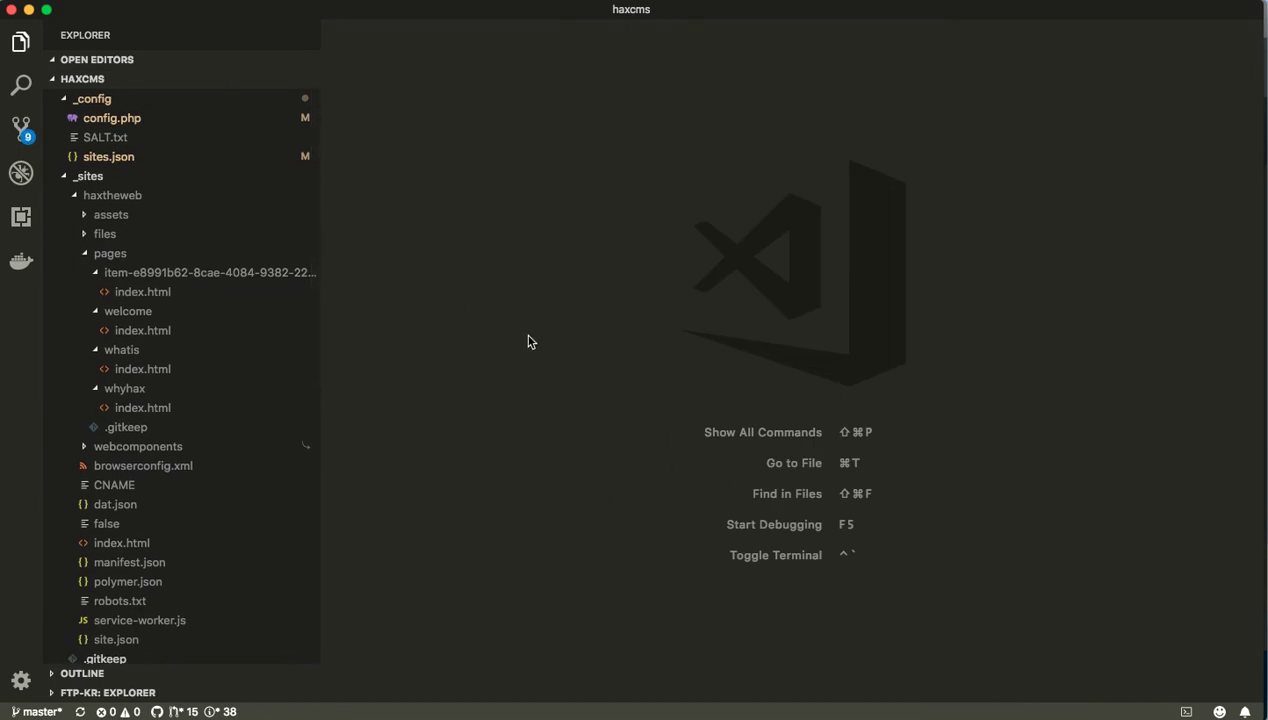
key("super+q")
key("super+Tab")
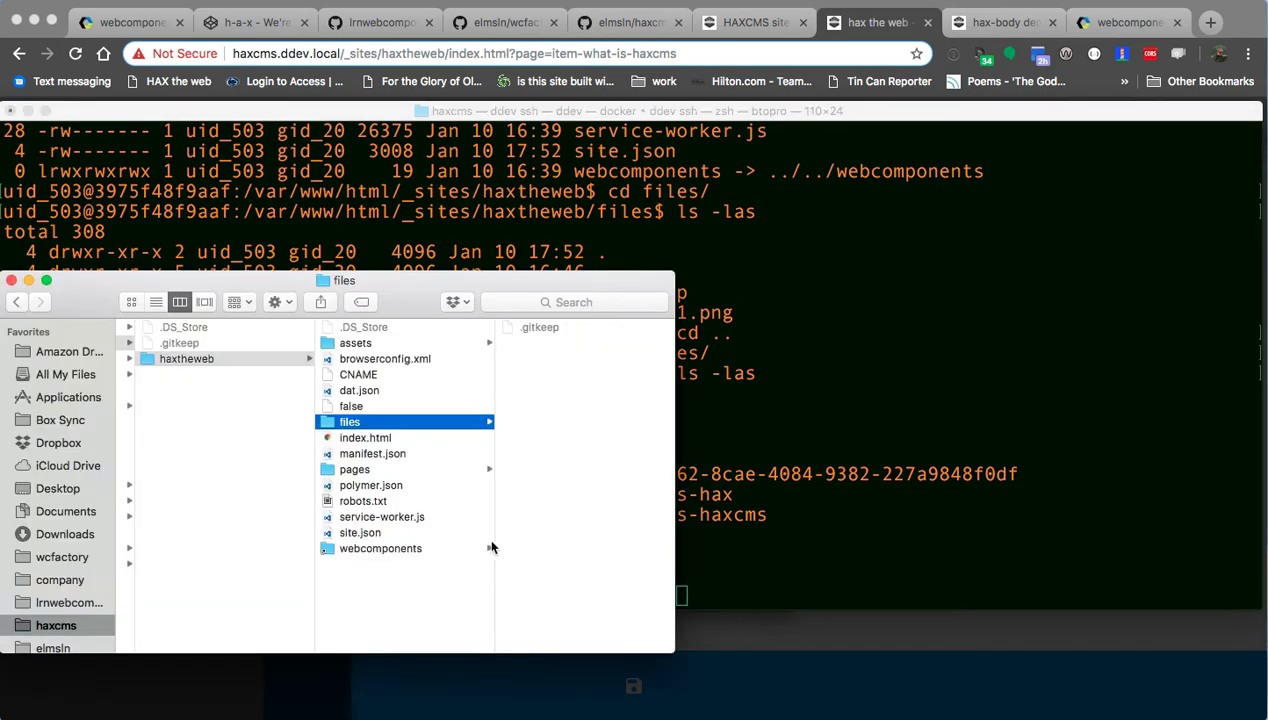
Look over the site's CNAME, index.html and files folder in Finder.
left_click(352, 377)
left_click(362, 434)
left_click(361, 423)
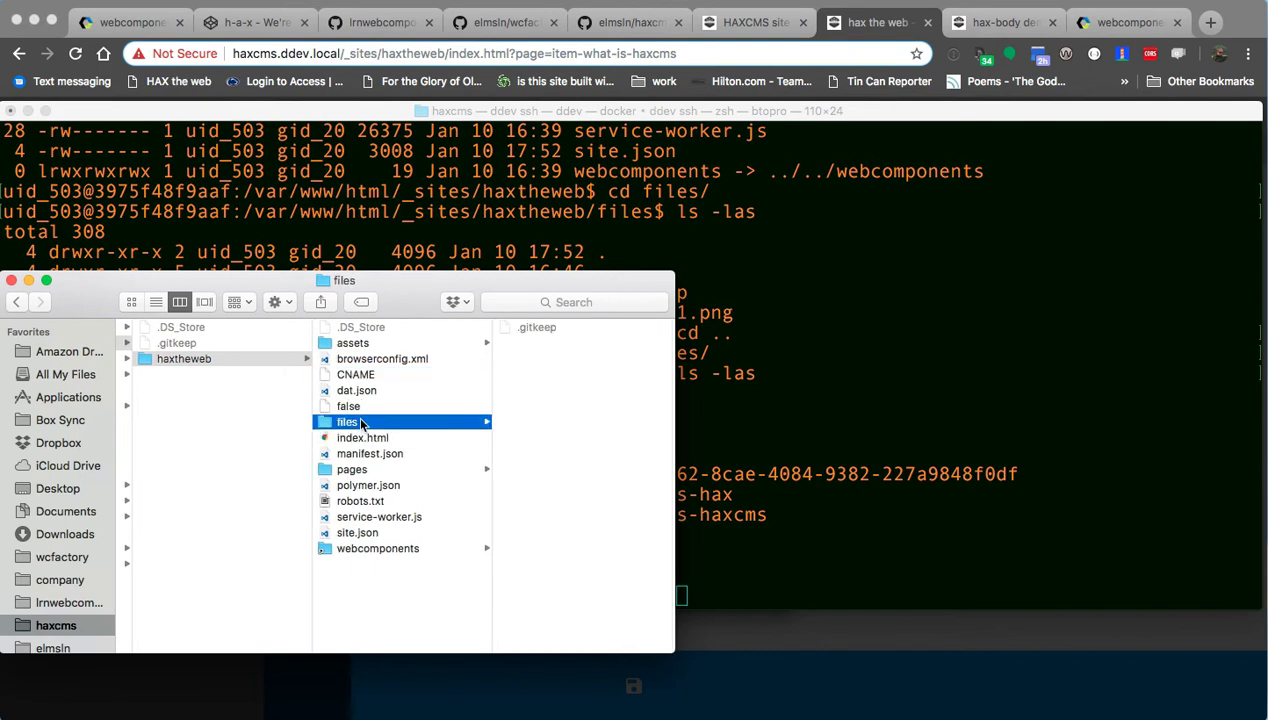
left_click(721, 439)
Run cd ../files/ and ls -las to confirm Picture1.png is present.
type("cd ../files/")
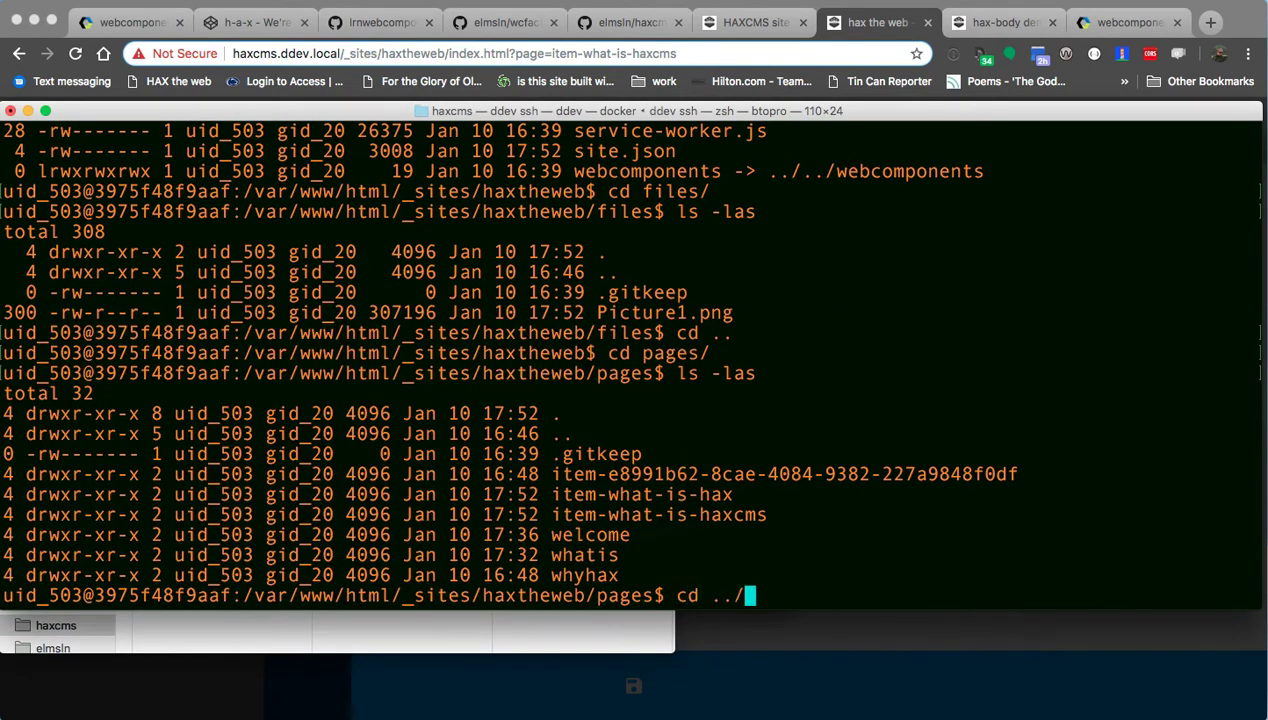
key("Return")
type("l")
key("Return")
type("ls -las")
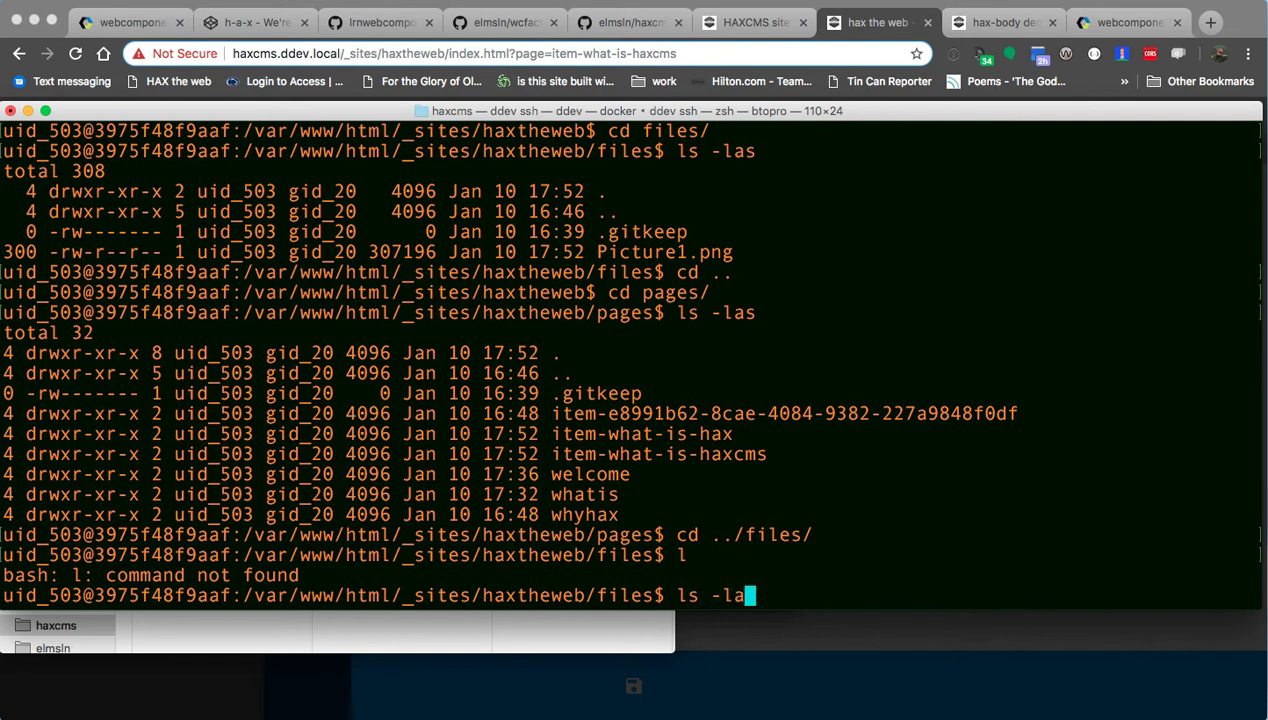
key("Return")
left_click_drag(141, 568, 668, 556)
left_click(640, 560)
left_click(233, 684)
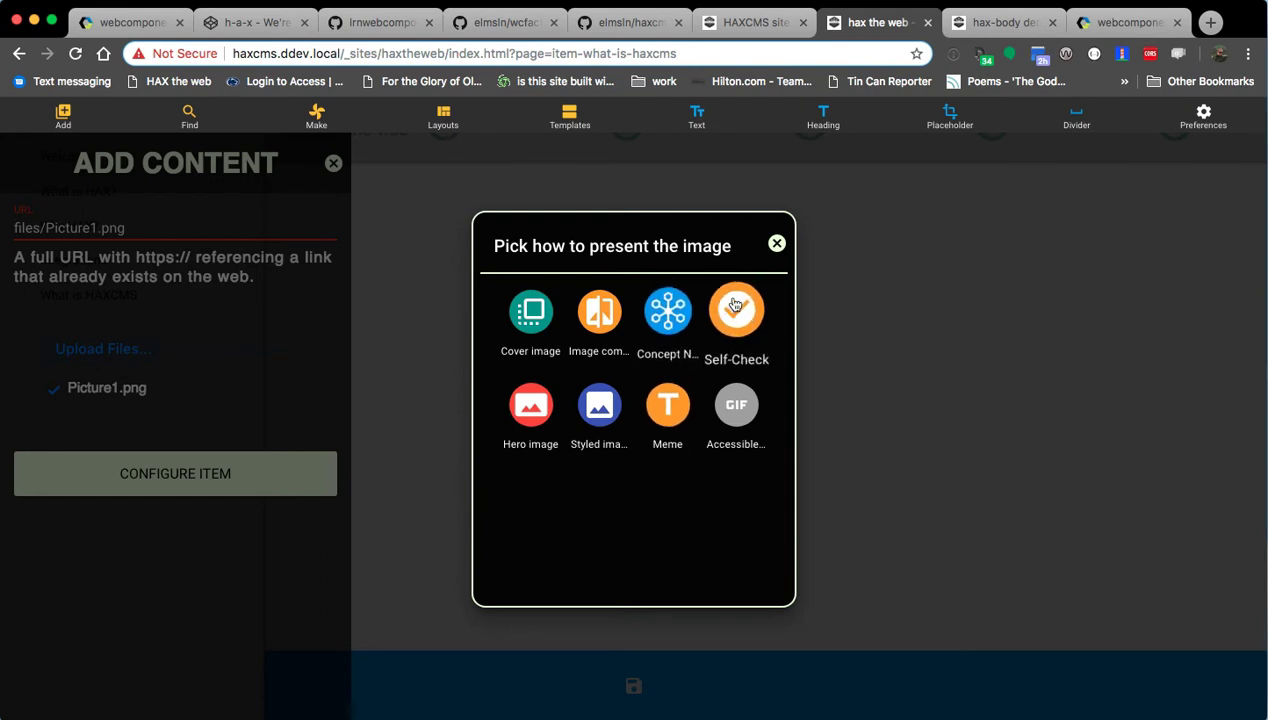
Show Picture1.png as a Styled image with Card on and Round image and Box off.
left_click(670, 405)
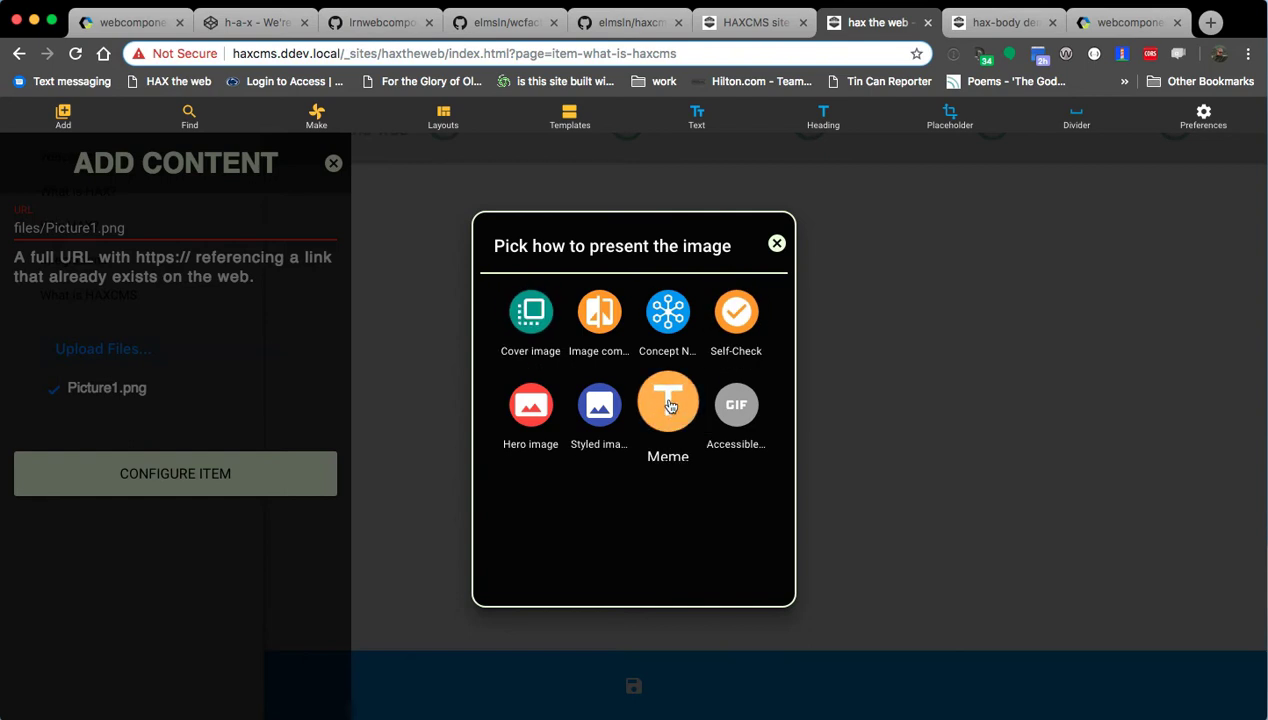
left_click(599, 404)
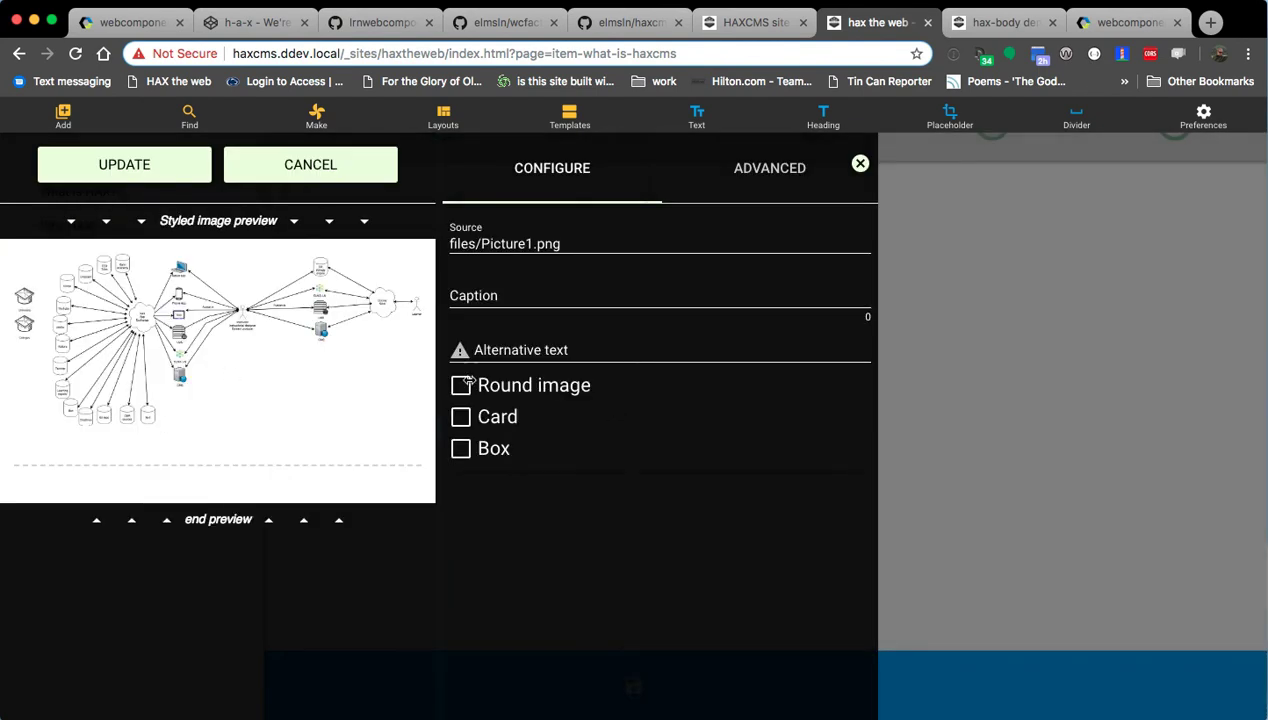
left_click(520, 392)
left_click(520, 392)
left_click(493, 420)
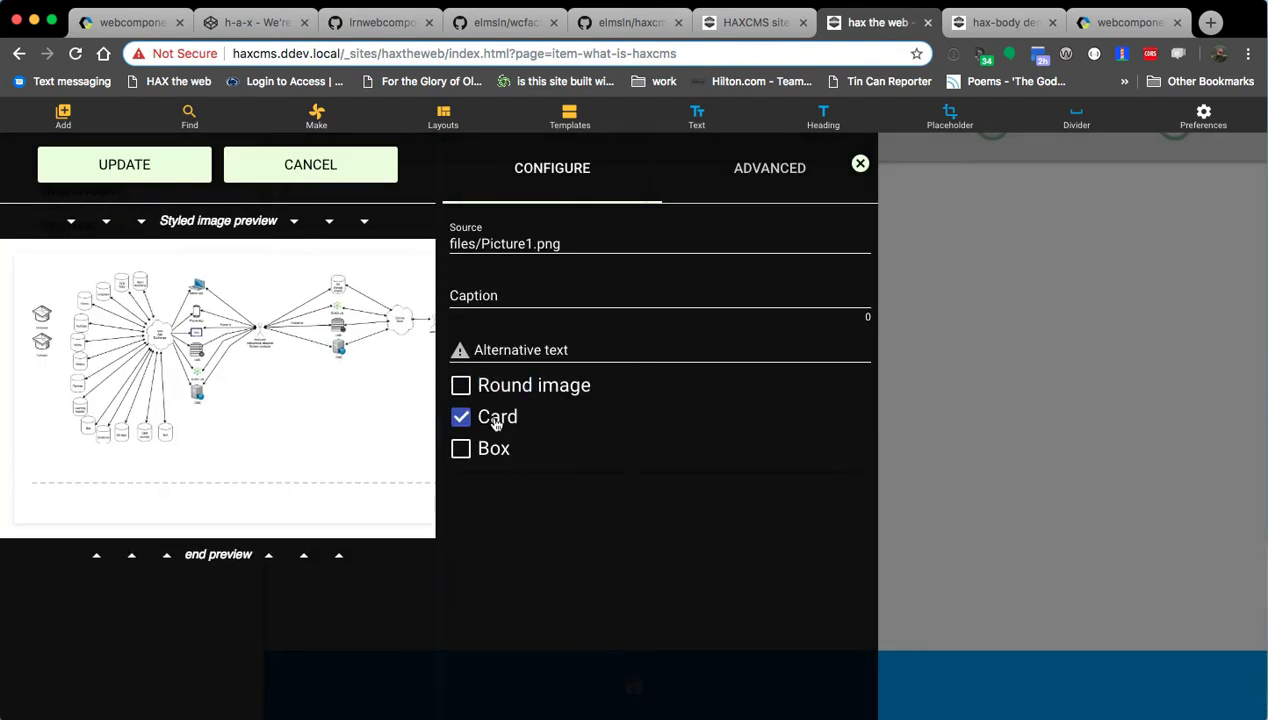
left_click(496, 452)
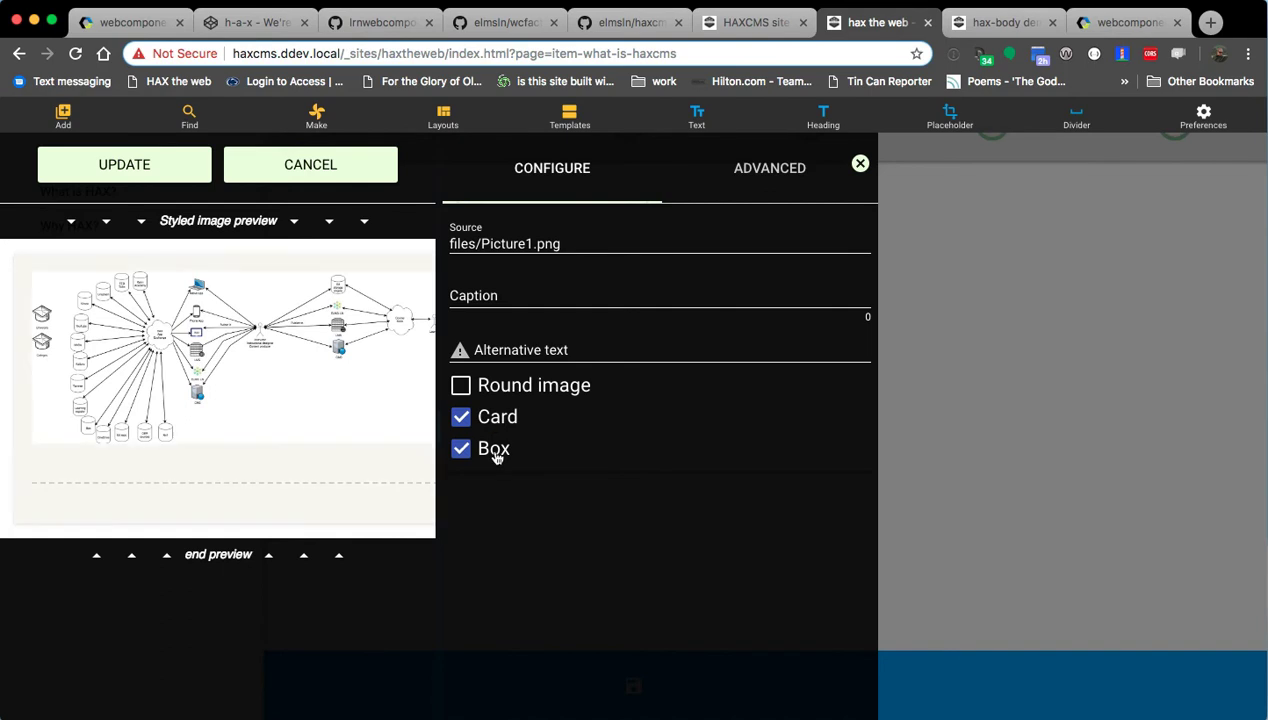
left_click(495, 453)
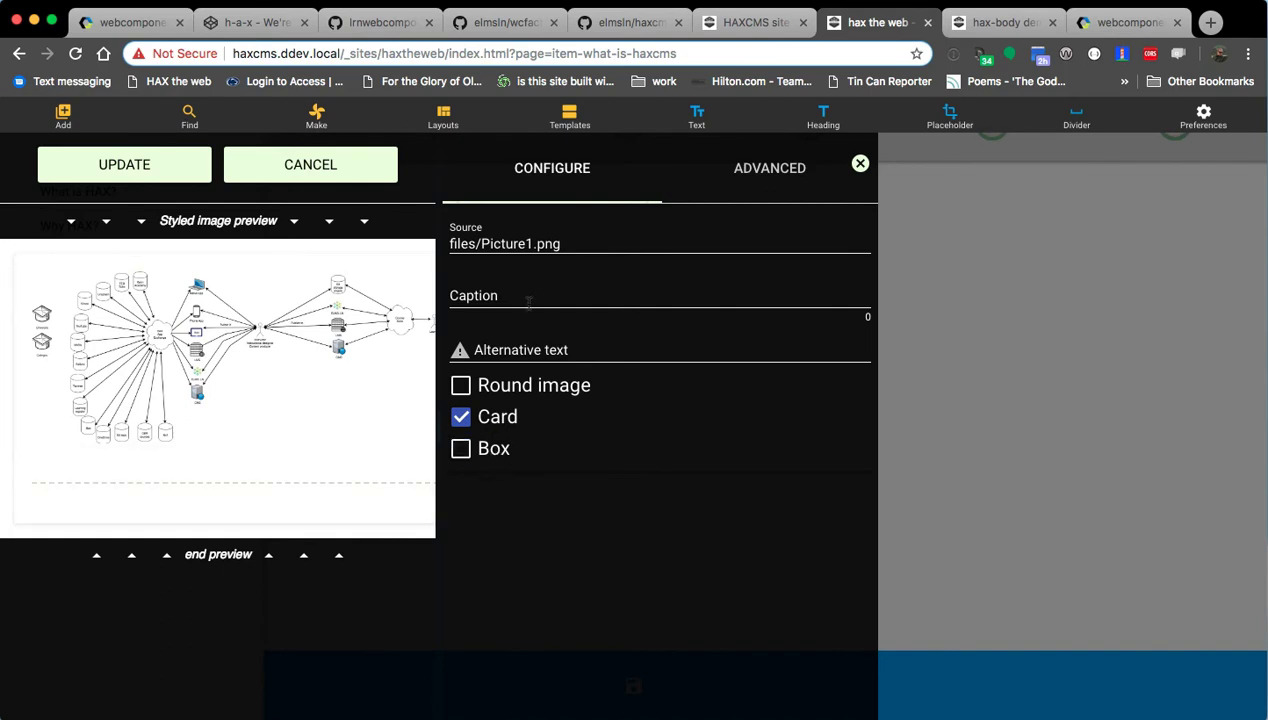
left_click(537, 350)
Enter alt text on HAX, users and institutions, and caption 'NGDLE as it relates to HAX'.
type("A large dia")
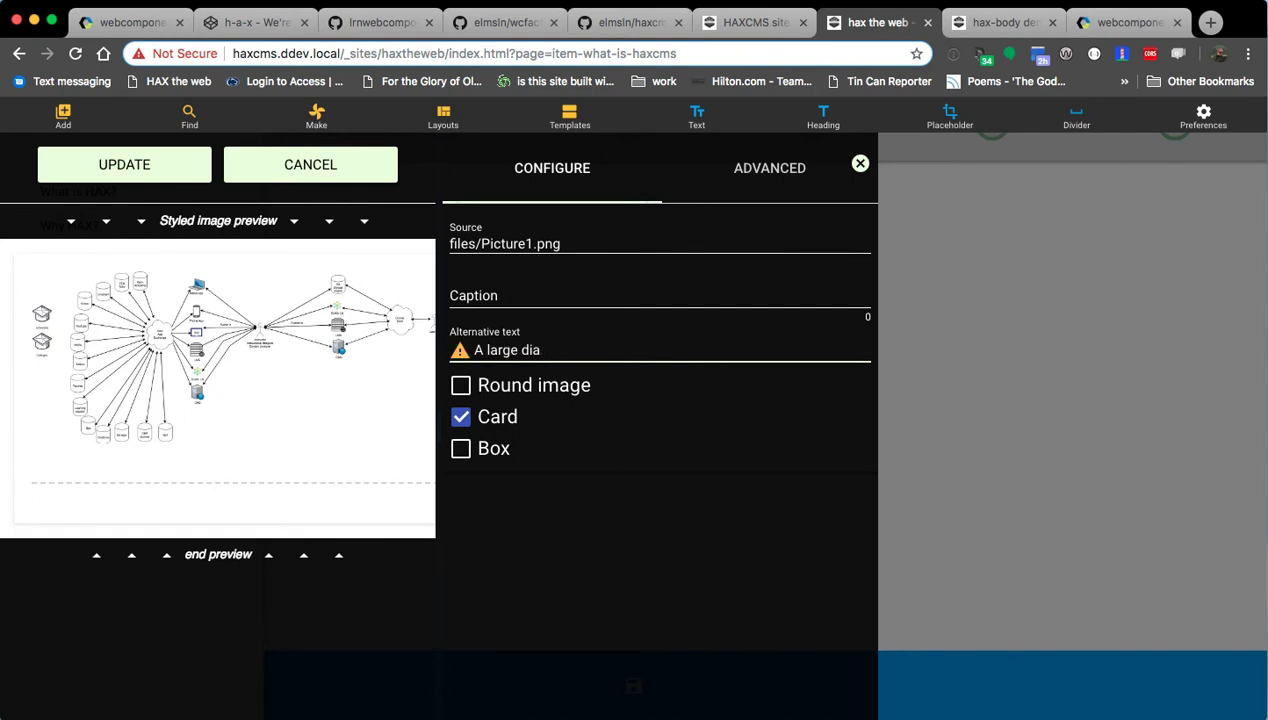
type("nram that' is showcasing the relationships between HAX")
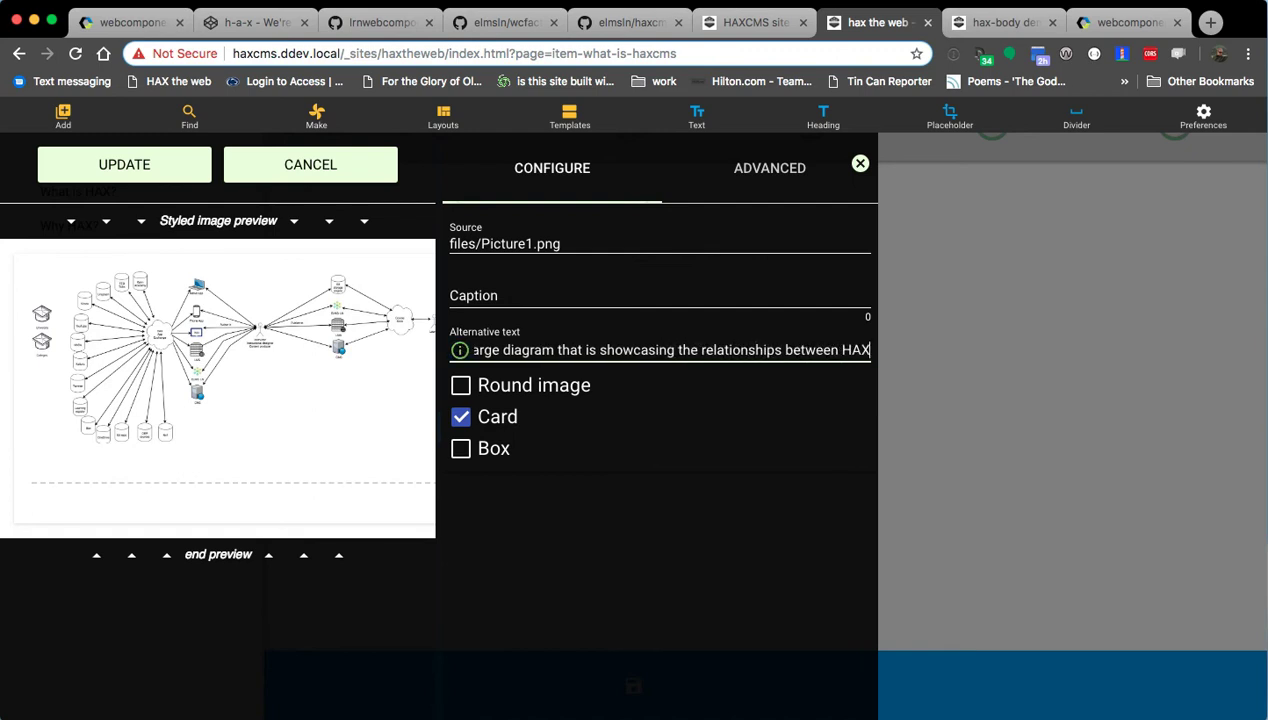
type(" and the user ")
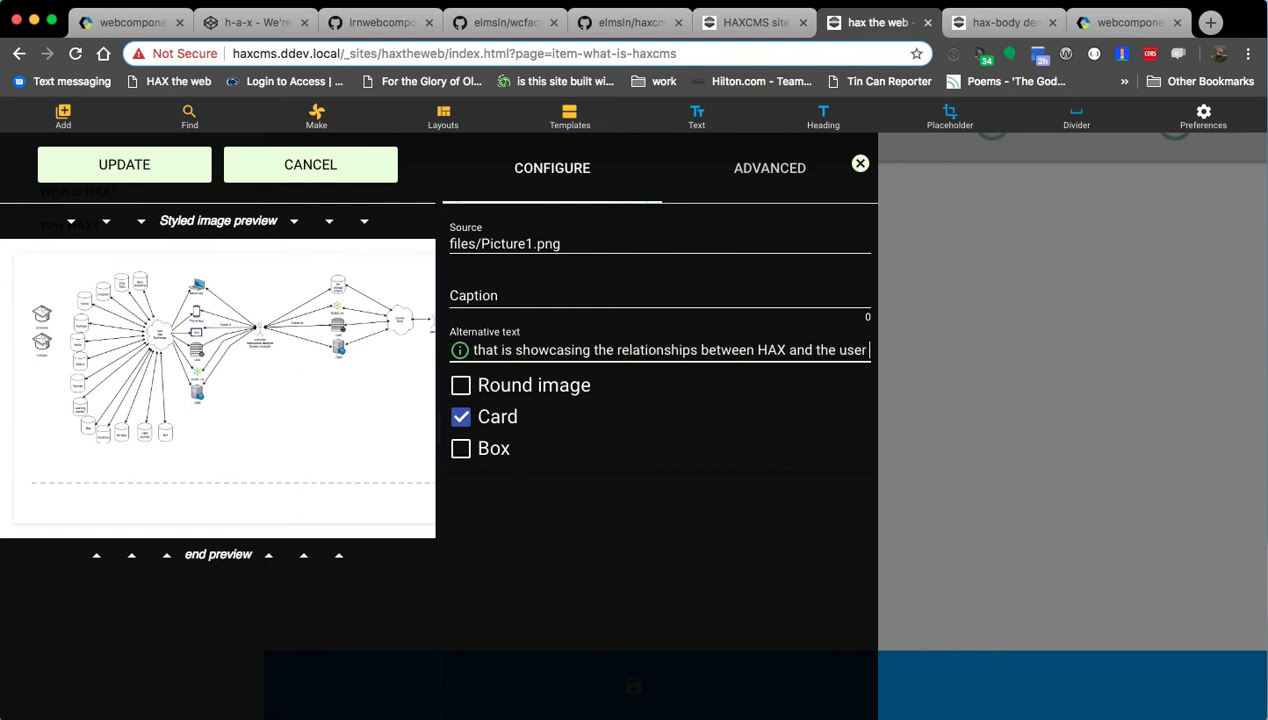
type("flow for students to instructors to the institutions they")
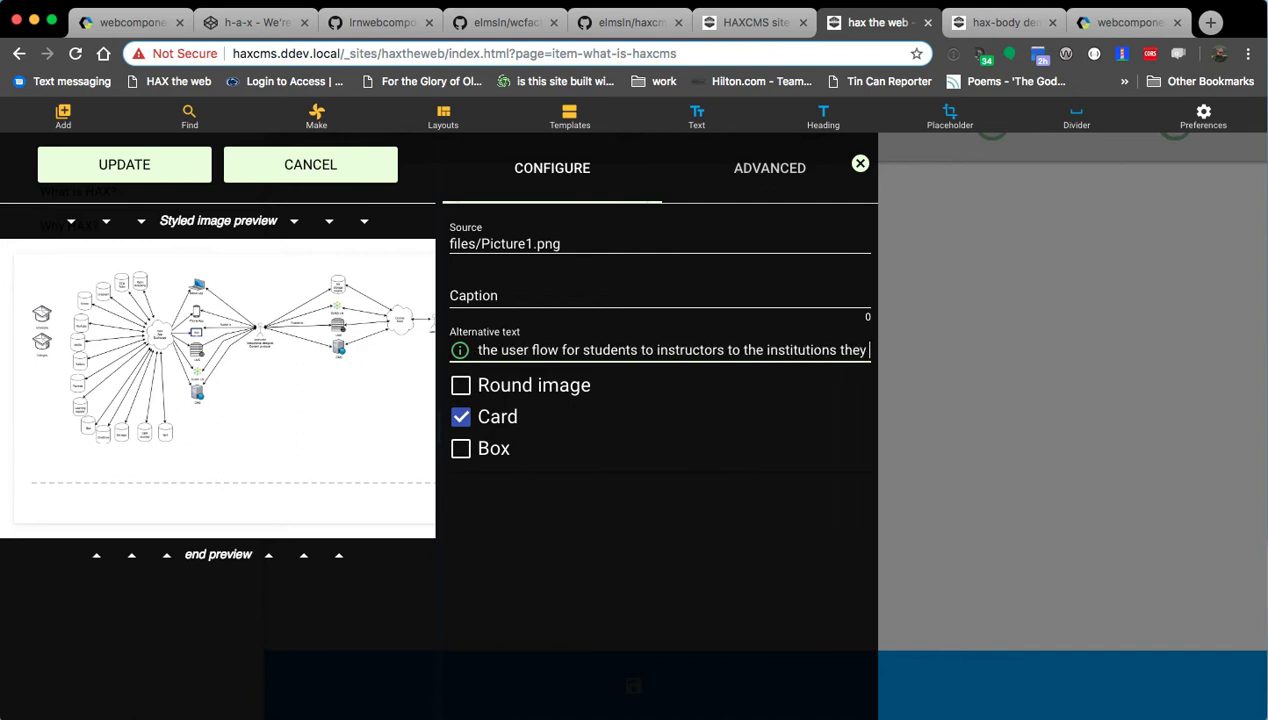
type("e and work in.")
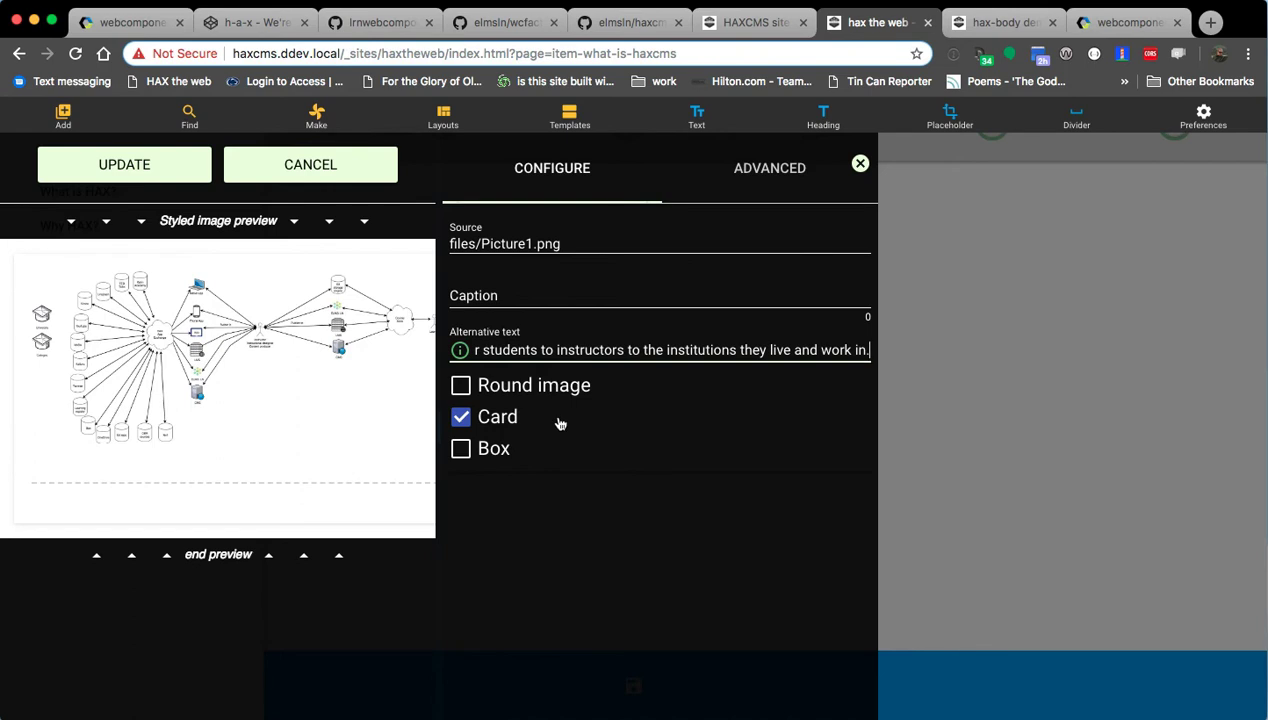
type(" image")
key("BackSpace")
key("BackSpace")
key("BackSpace")
key("BackSpace")
key("BackSpace")
key("BackSpace")
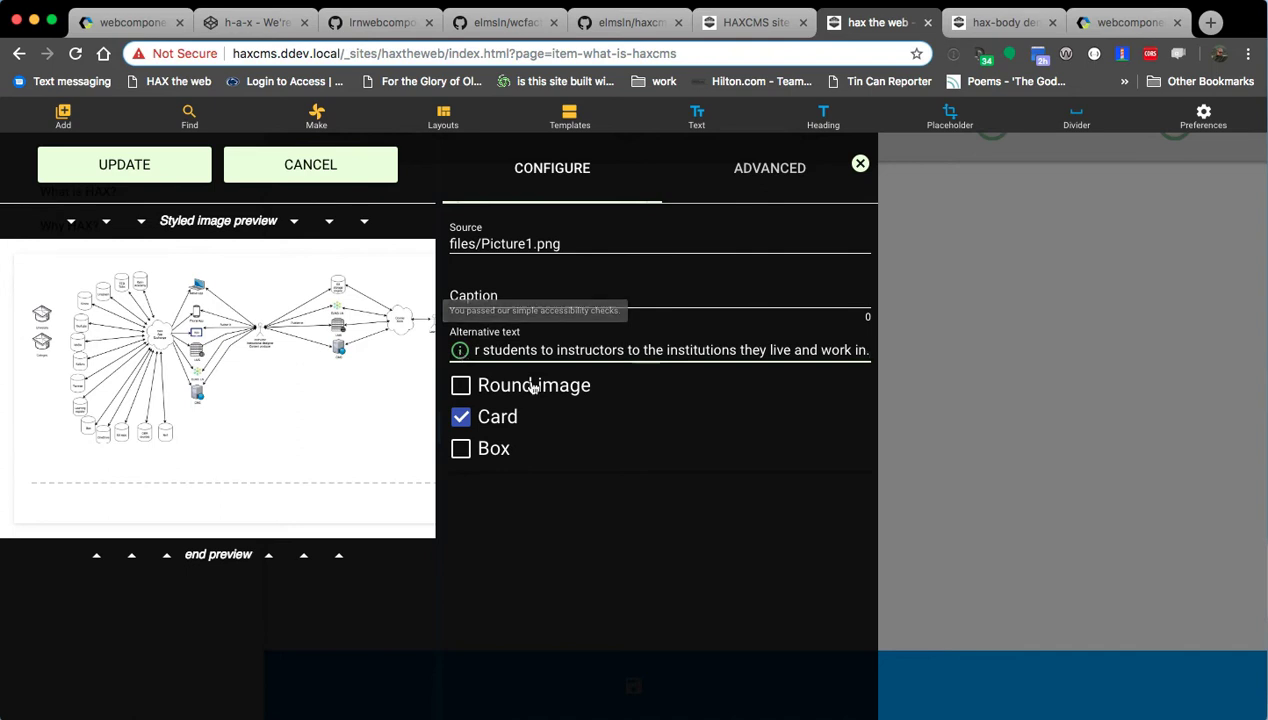
left_click(505, 296)
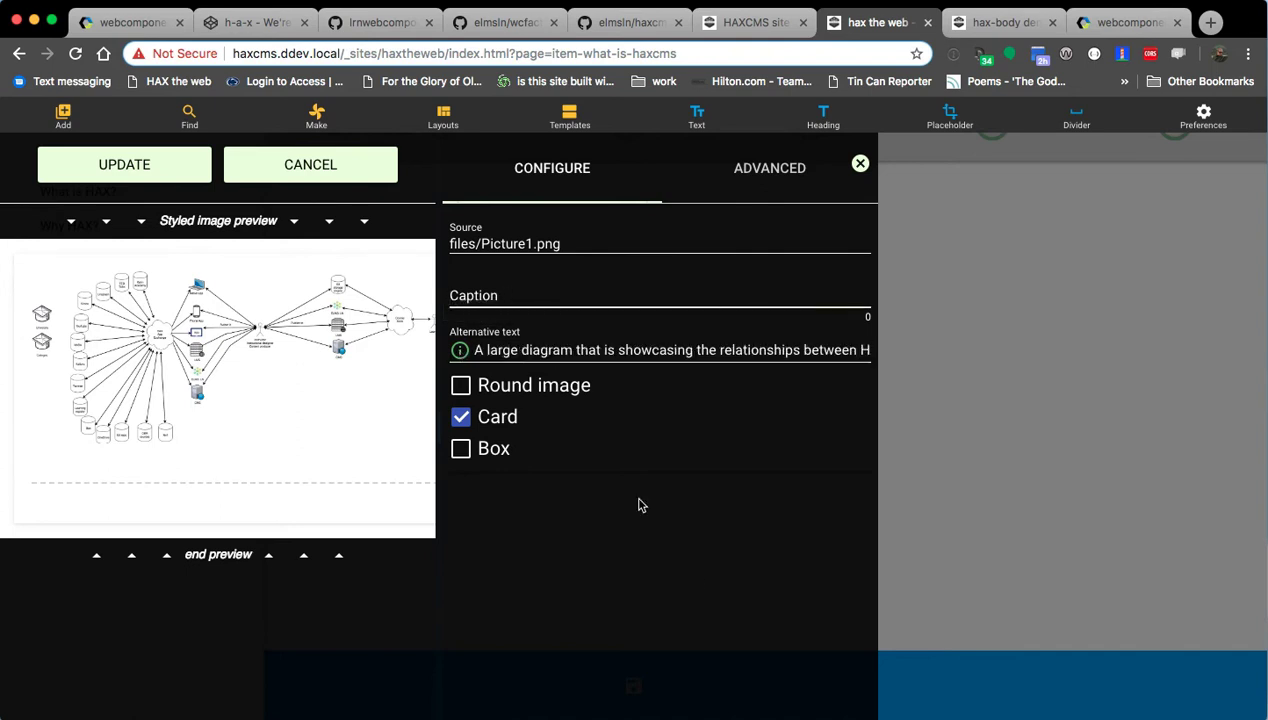
type("NGDLE")
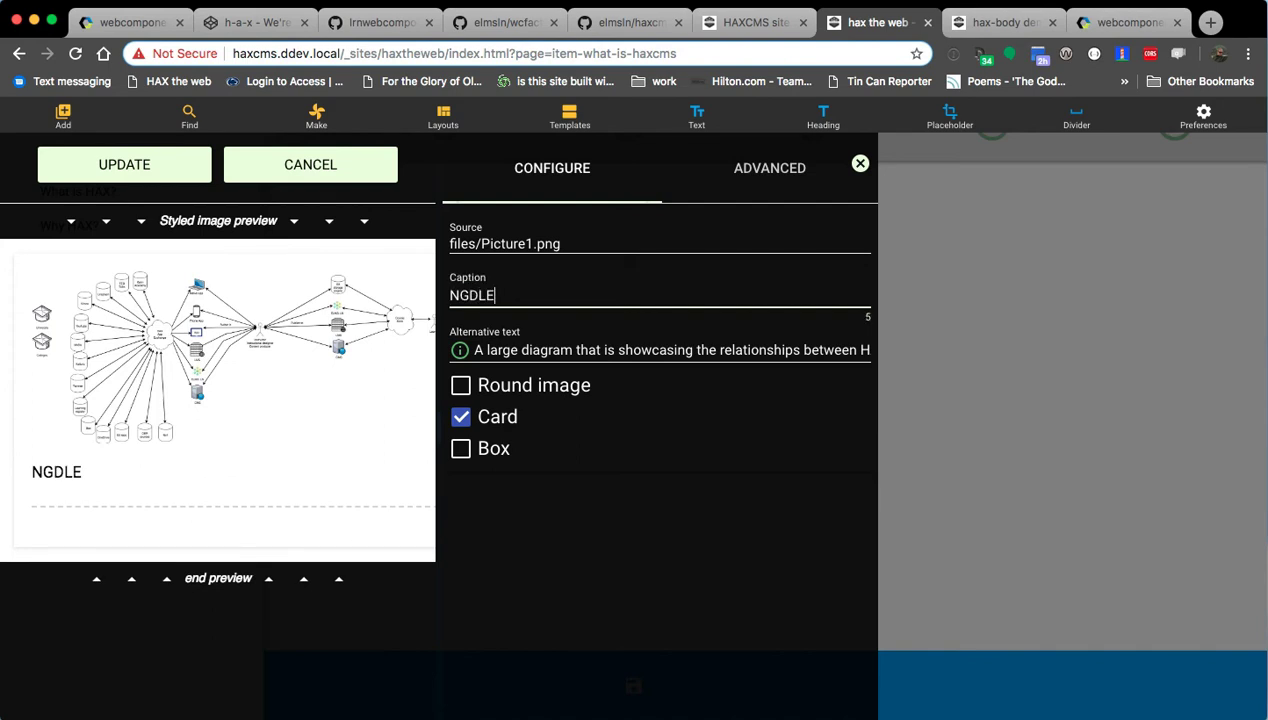
type(": as")
key("BackSpace")
key("BackSpace")
type("as it relates to HAX")
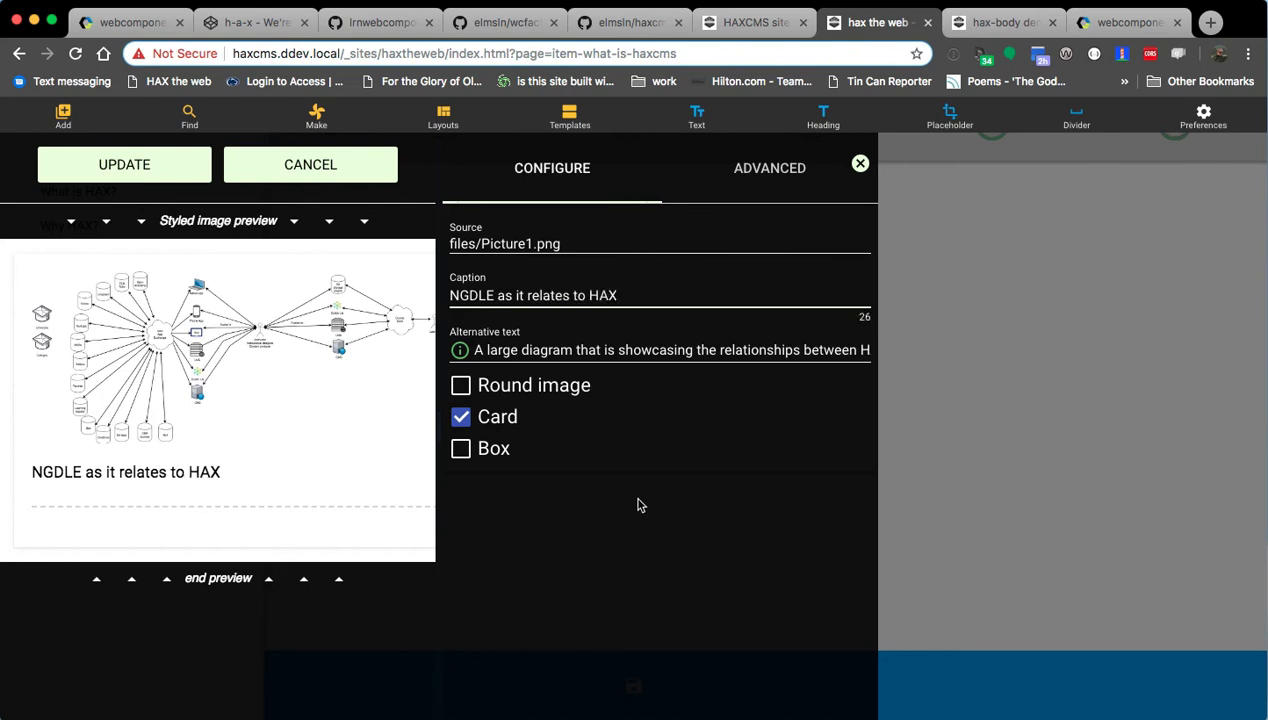
Apply the image settings, then drag the width slider left to shrink the diagram.
left_click(148, 176)
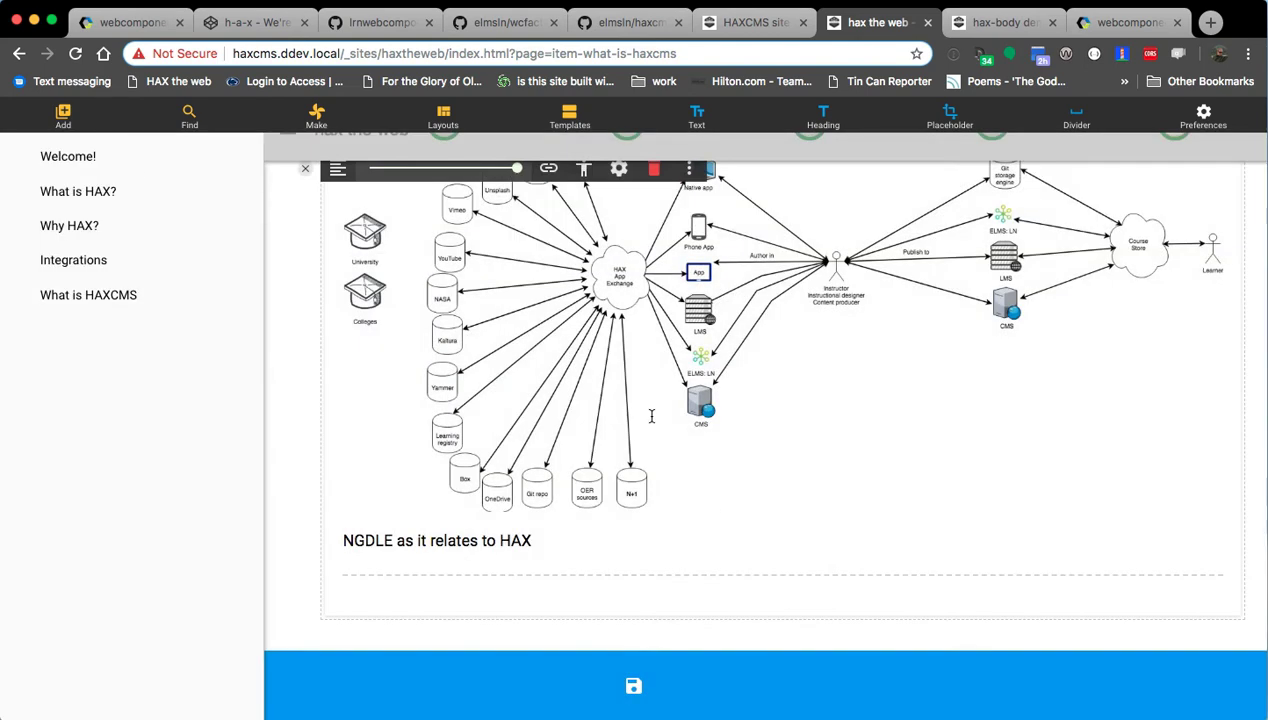
scroll(654, 496, "up", 2)
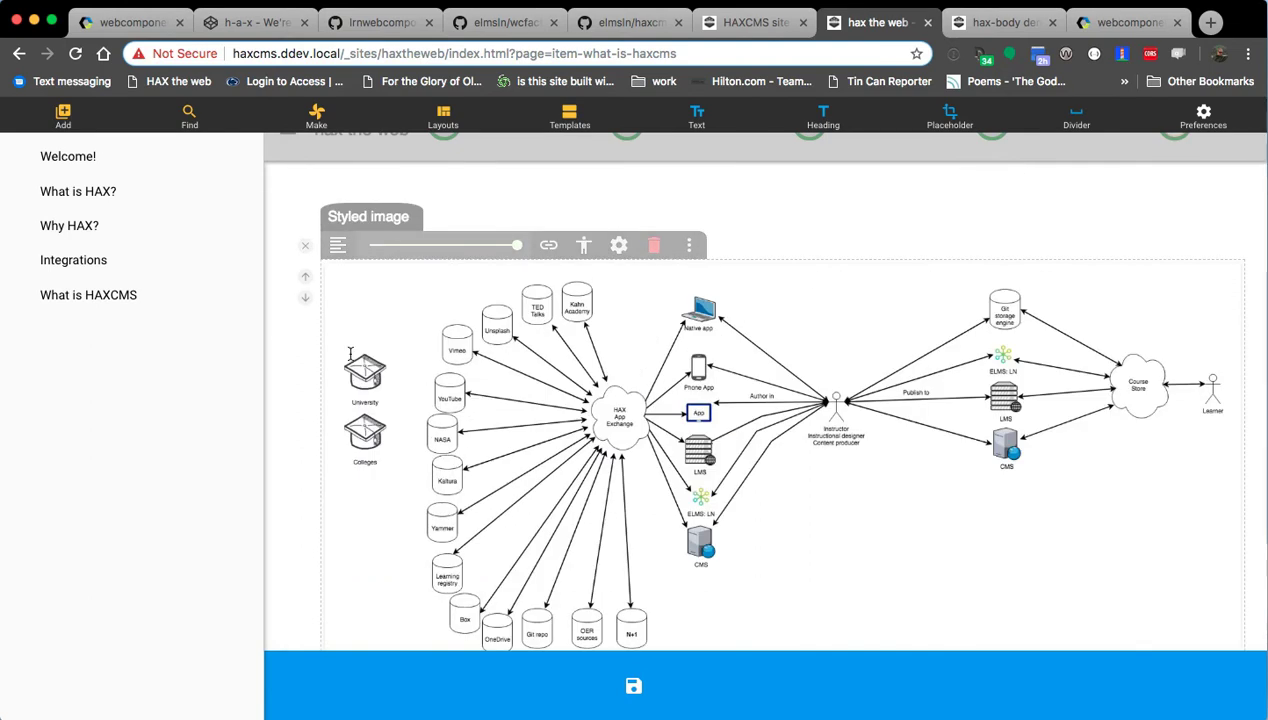
left_click_drag(516, 245, 466, 245)
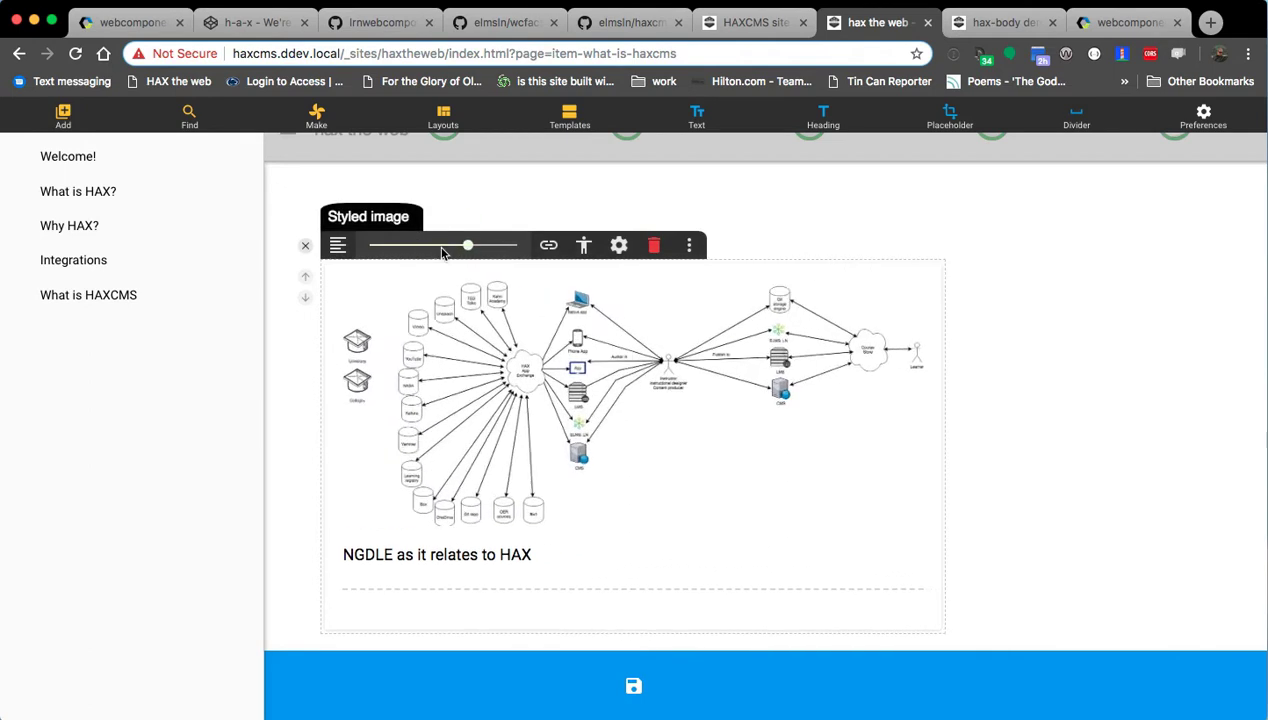
scroll(305, 264, "down", 1)
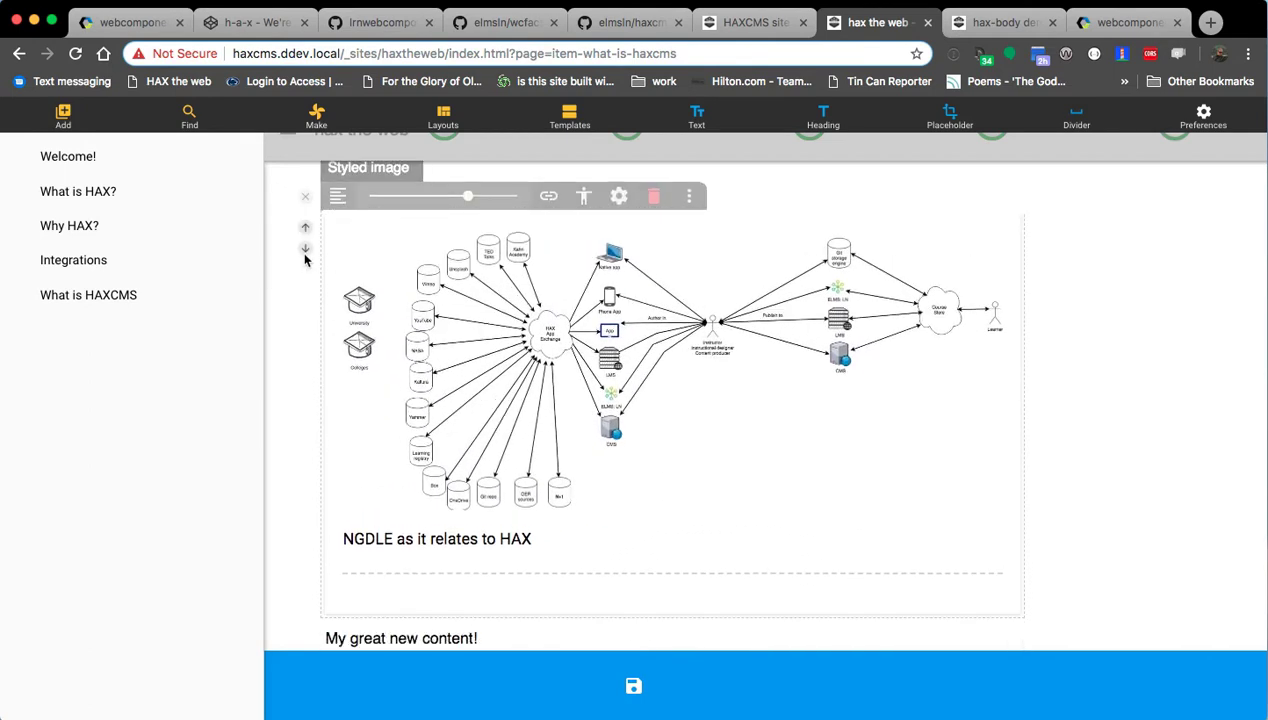